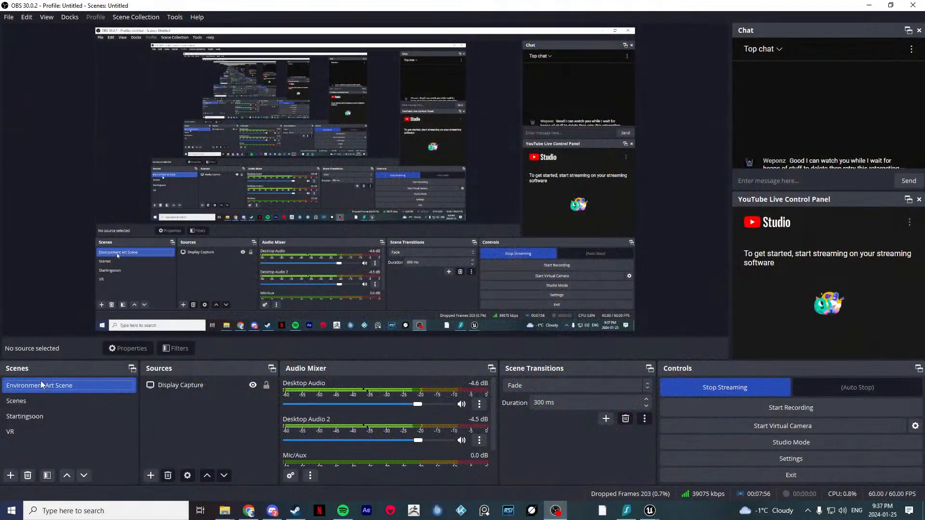
Step: Check the live stream's picture, description and chat on its YouTube watch page, and return to the Unreal scene
click(868, 6)
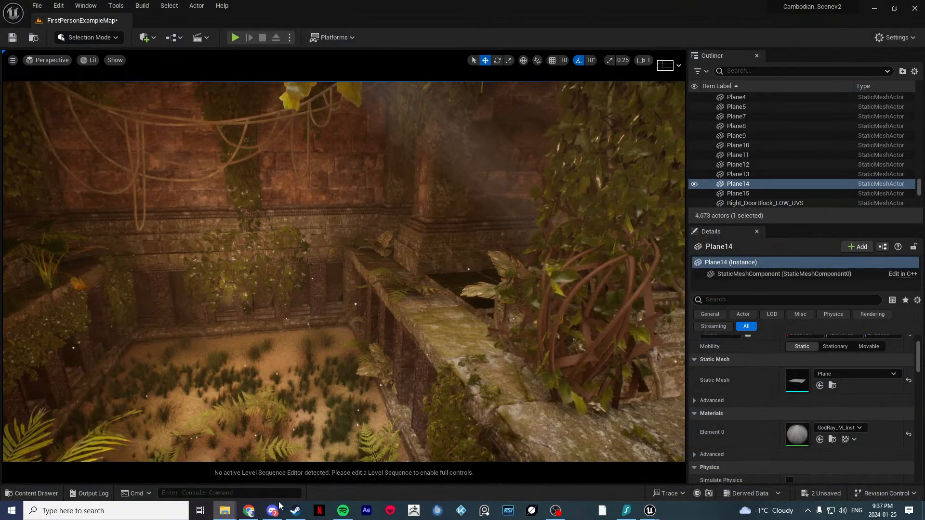
click(249, 511)
click(109, 416)
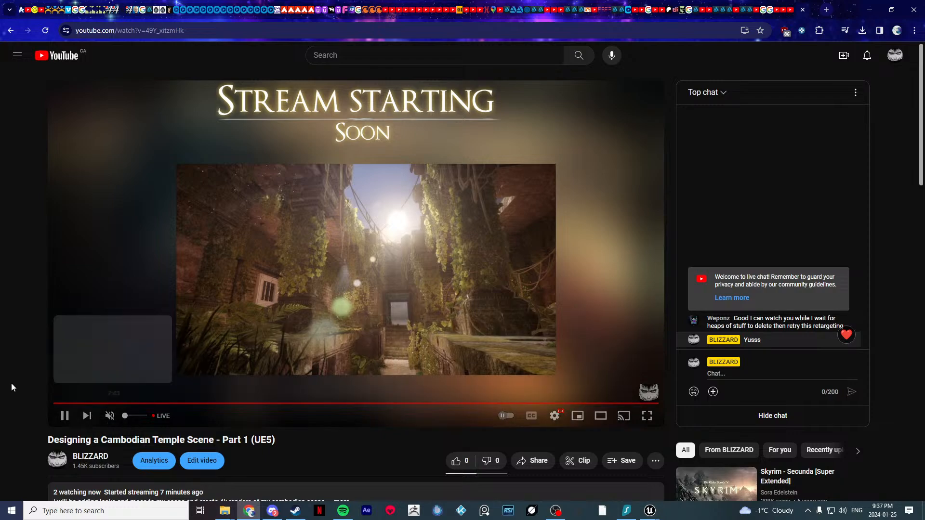
scroll(418, 344, down, 4)
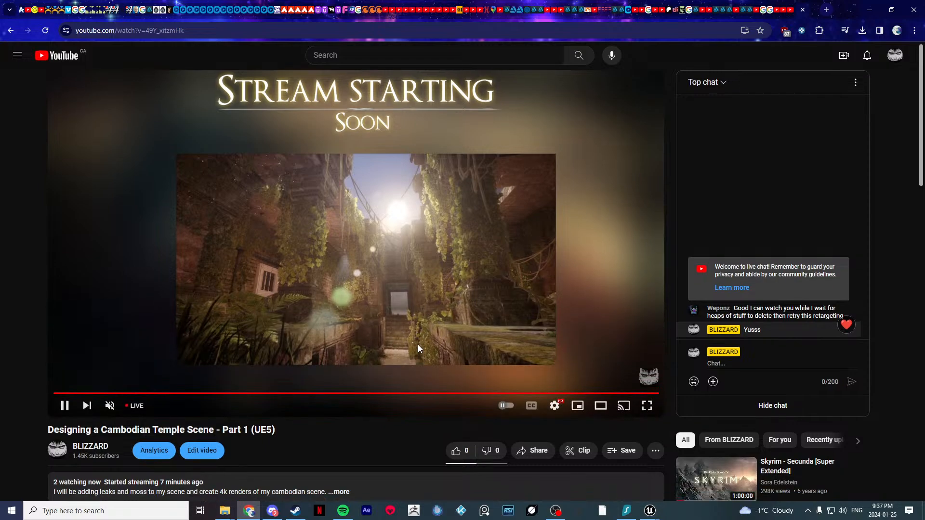
click(342, 310)
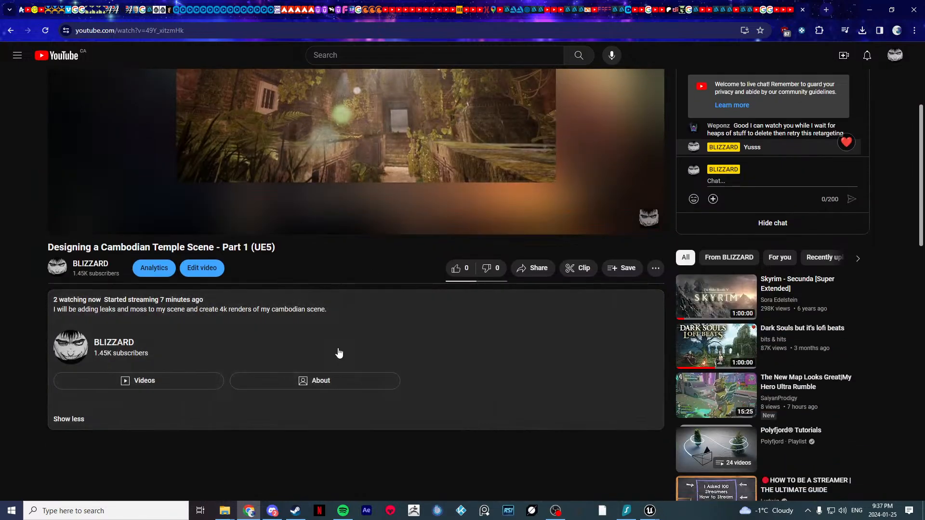
click(73, 419)
scroll(1, 307, up, 3)
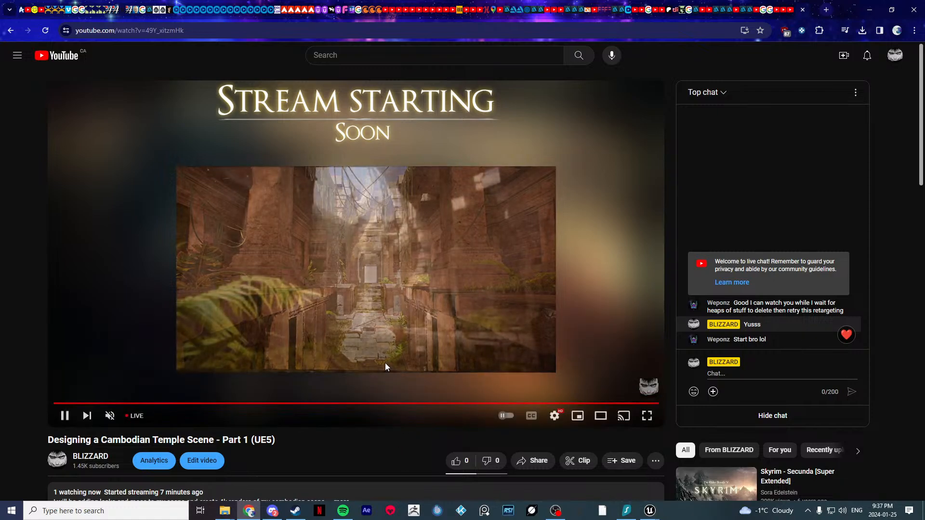
scroll(338, 389, down, 1)
scroll(337, 403, up, 1)
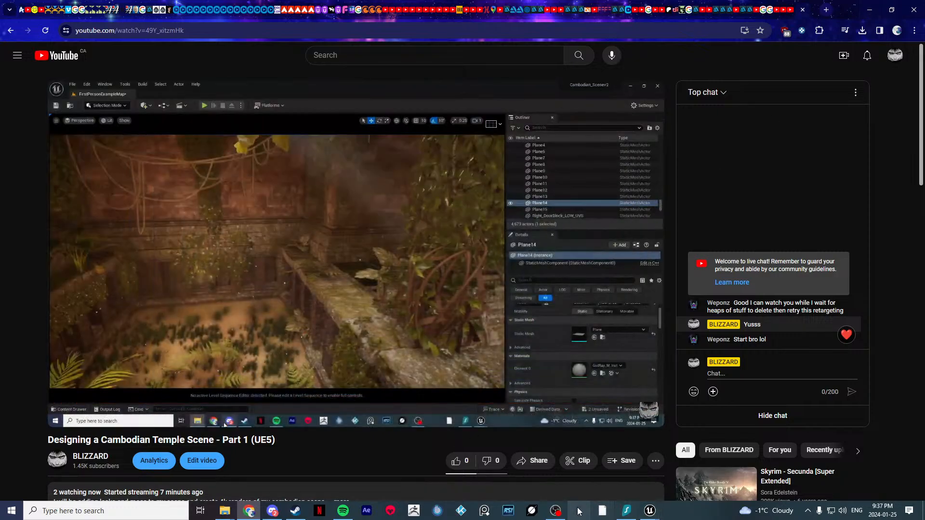
click(872, 8)
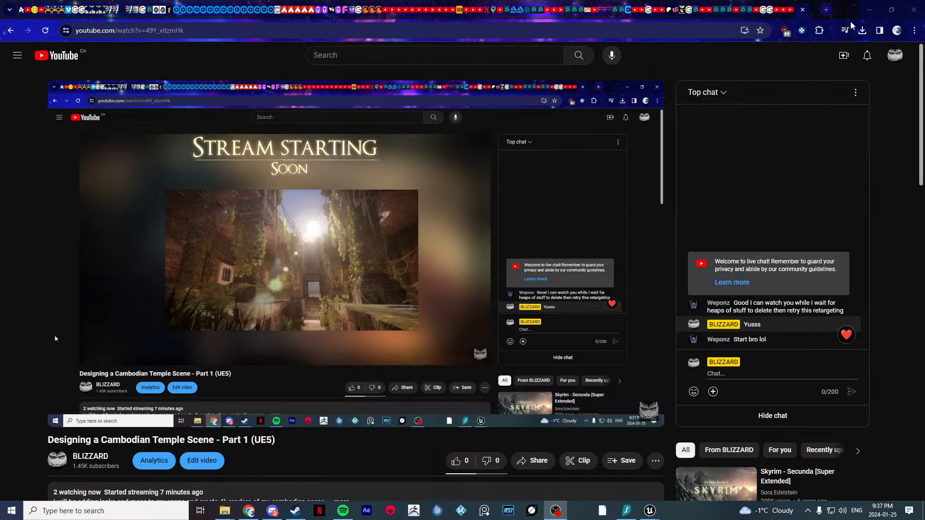
key(alt+Tab)
Step: Examine the temple courtyard's doorway, foliage and god-ray planes around the barred window
right_drag(413, 336, 413, 337)
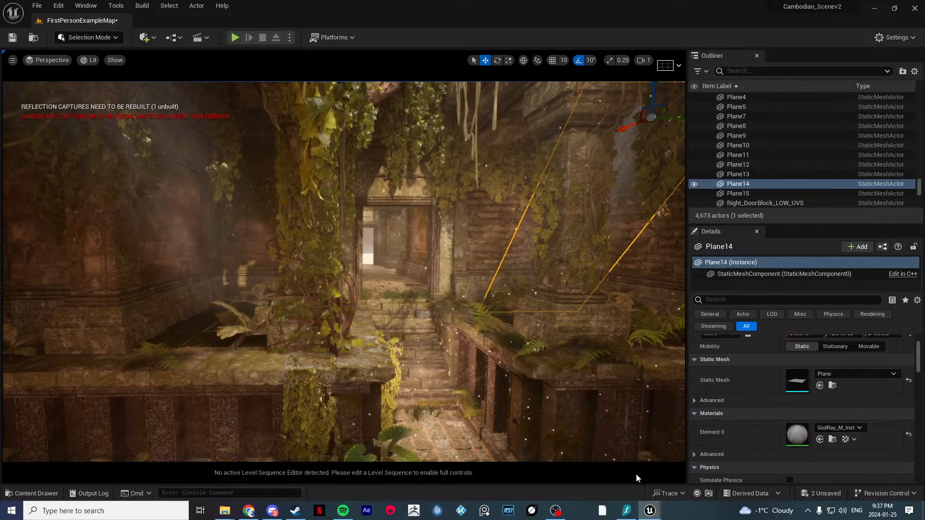
right_click(225, 510)
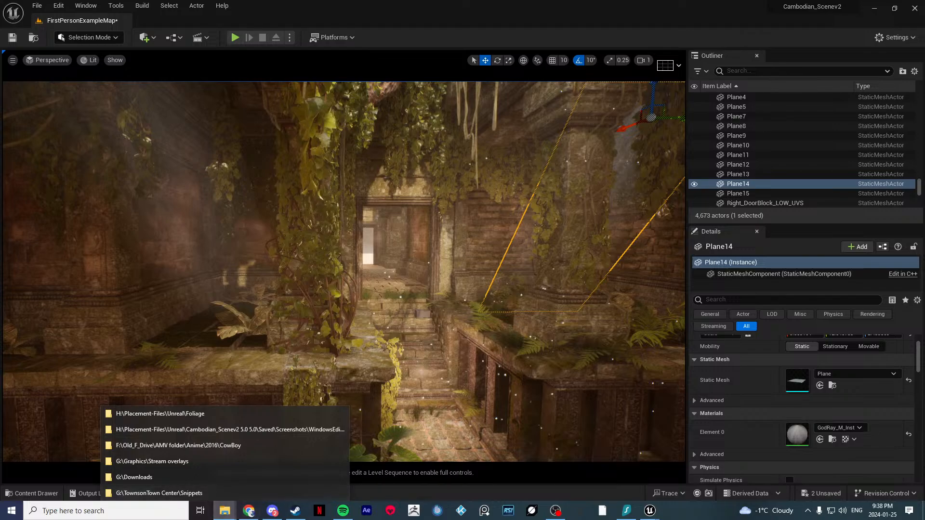
right_drag(649, 343, 561, 279)
key(w)
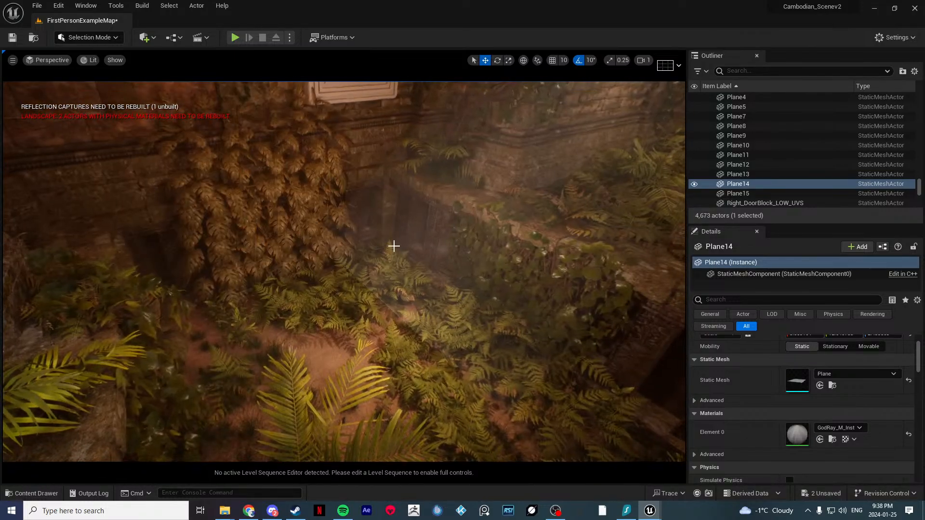
click(393, 245)
right_drag(394, 246, 434, 207)
click(249, 268)
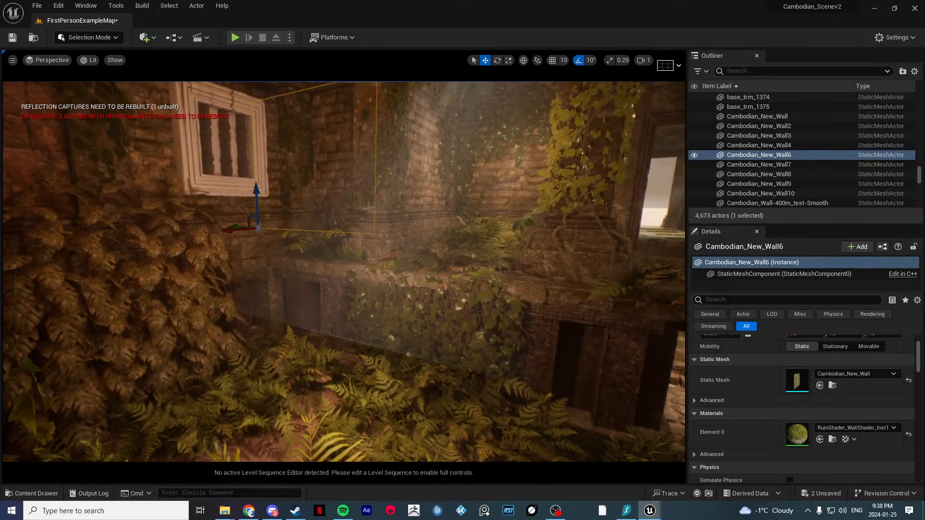
click(337, 313)
right_drag(337, 314, 145, 395)
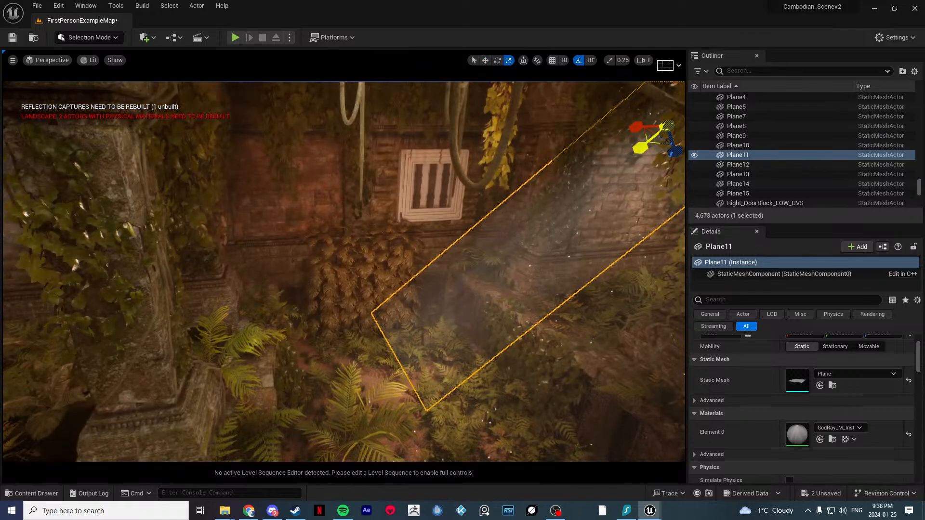
click(456, 198)
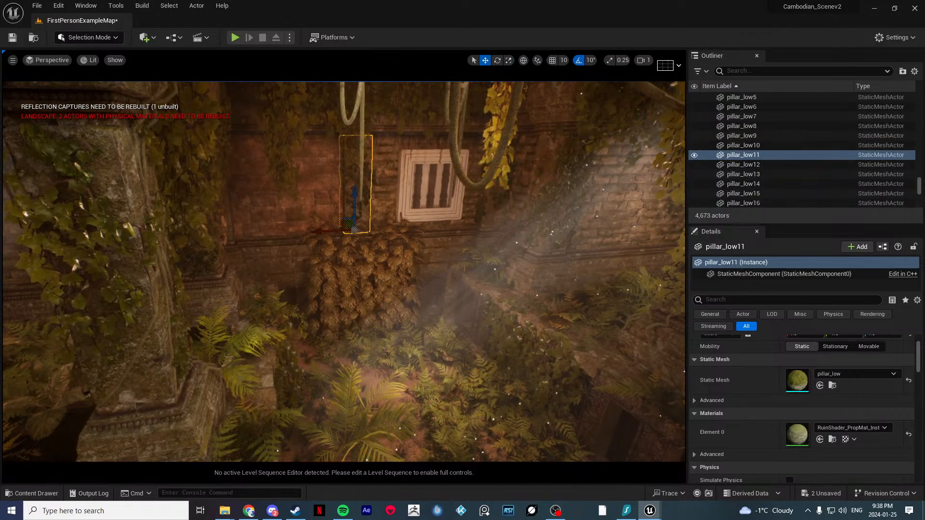
right_drag(456, 198, 434, 289)
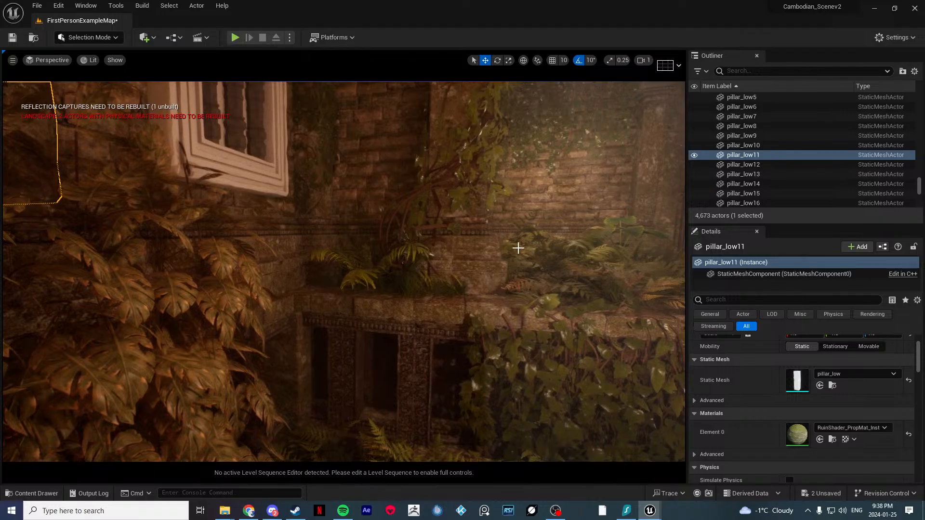
Step: Inspect the stone wall panels beside the barred window and the tree root hanging over the broken walls
click(518, 248)
right_drag(517, 248, 496, 256)
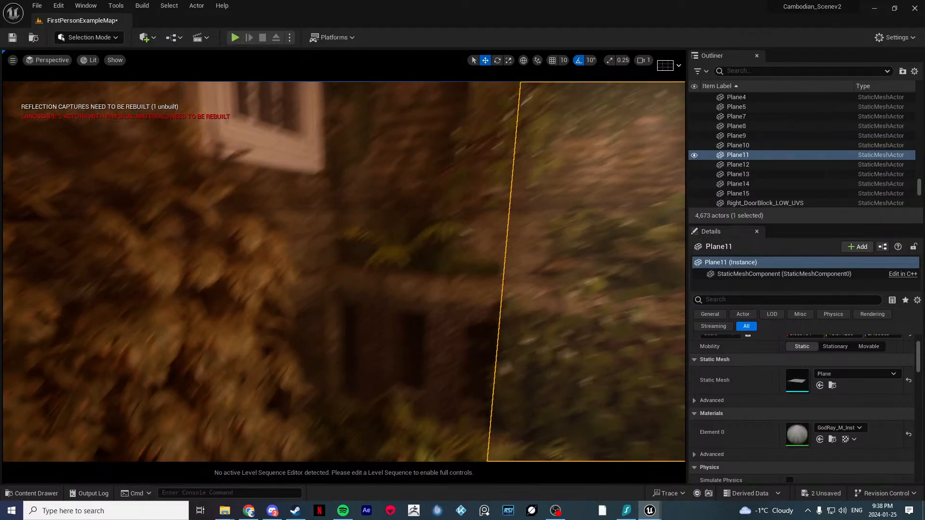
click(426, 251)
right_drag(427, 251, 419, 255)
click(123, 226)
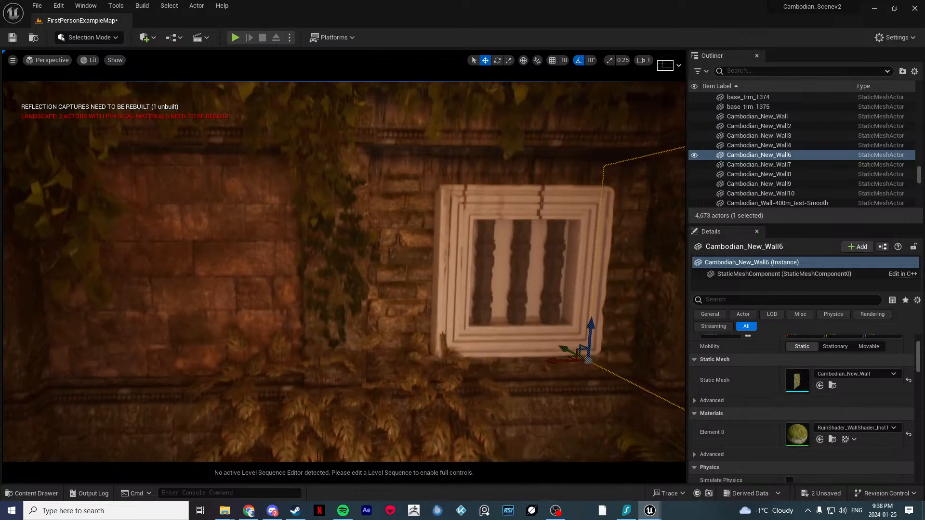
click(397, 296)
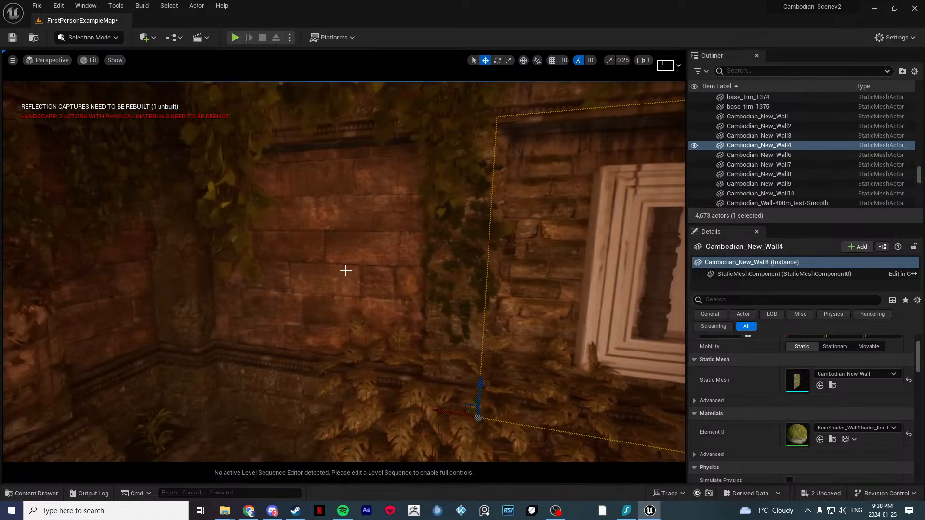
click(346, 271)
right_drag(346, 271, 202, 270)
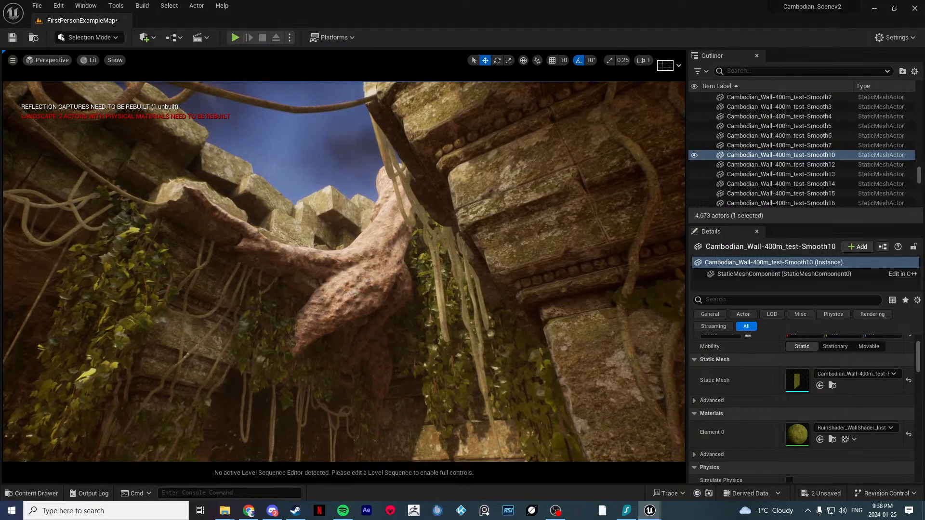
right_drag(359, 292, 347, 317)
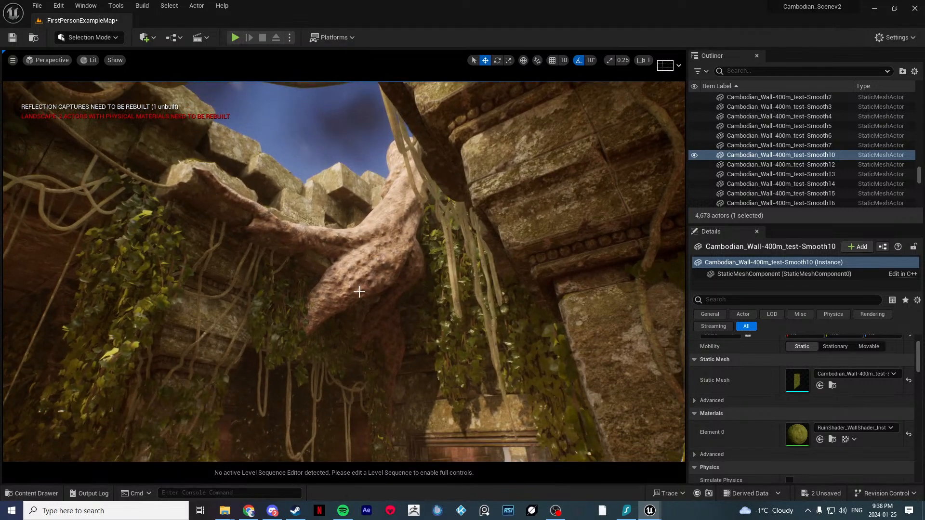
click(400, 297)
click(314, 140)
right_drag(314, 140, 482, 255)
Step: Replace the smooth wall panel beside the barred window with a duplicate of the adjacent Cambodian_New_Wall4 brick panel
key(w)
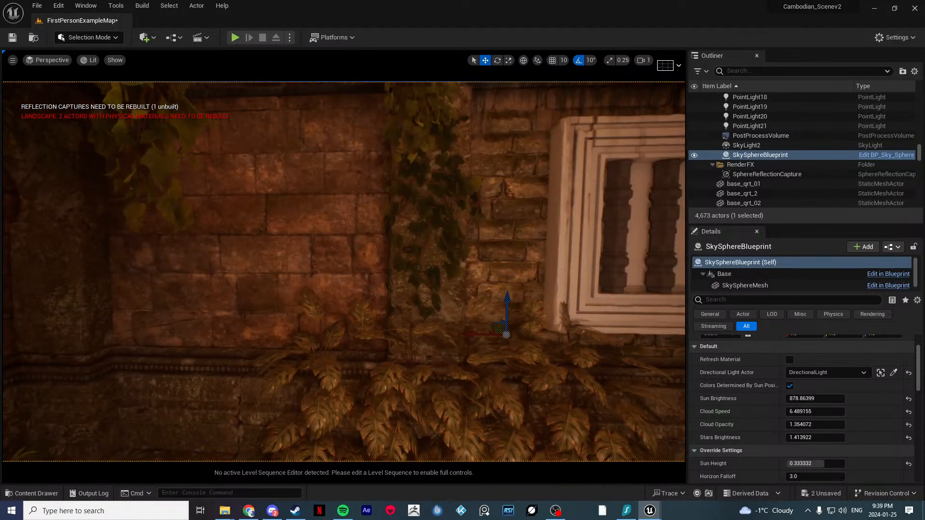
click(359, 266)
key(Delete)
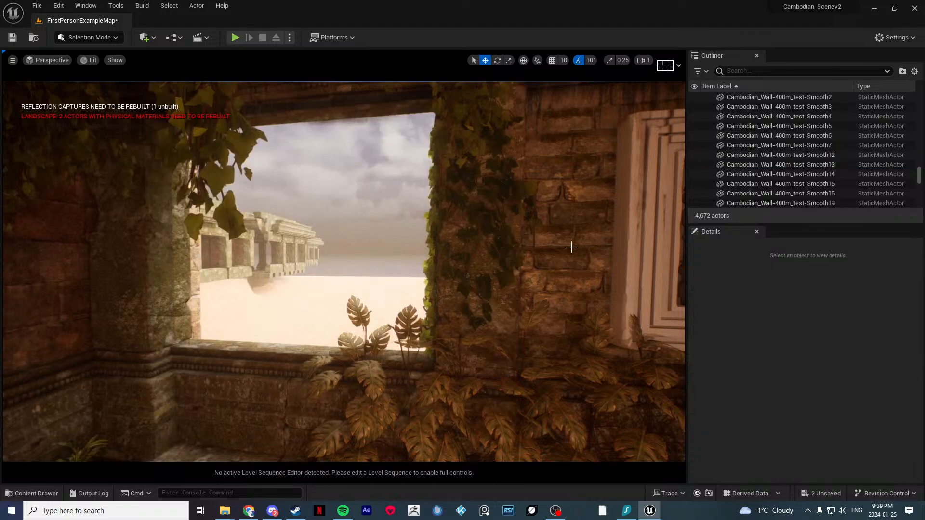
click(571, 246)
right_drag(571, 246, 598, 247)
alt+drag(394, 321, 163, 305)
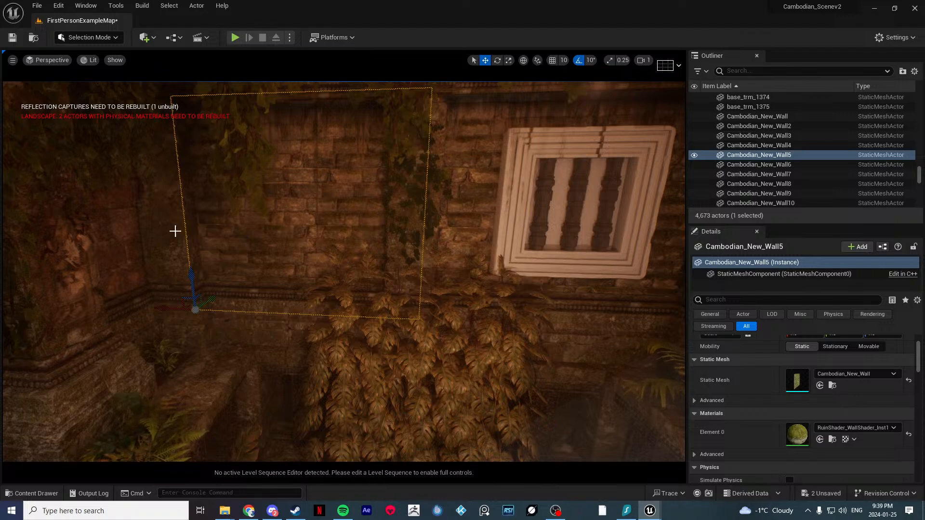
Step: Delete the smooth wall panel Cambodian_Wall-400m_test-Smooth7 in the corner next to the new brick panel
right_drag(176, 231, 321, 250)
click(393, 274)
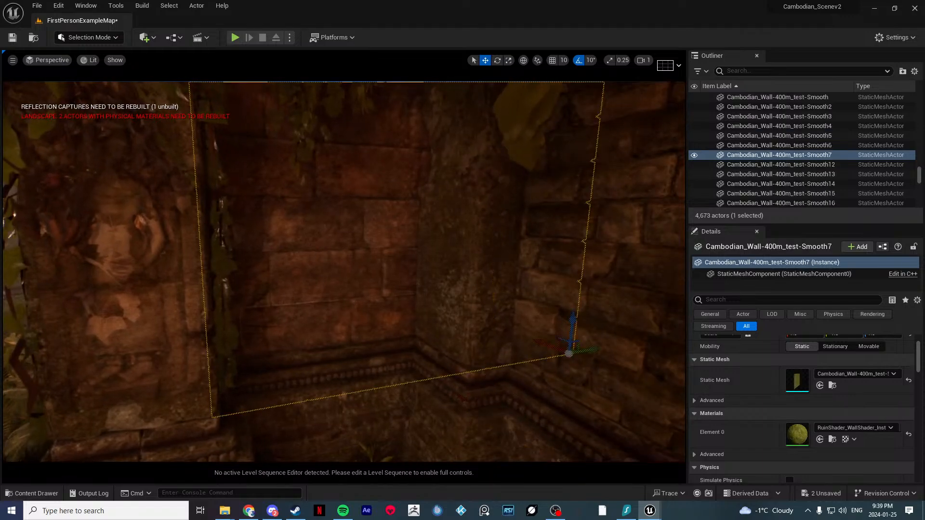
key(s)
mouse_move(393, 274)
right_down()
mouse_move(419, 265)
mouse_move(394, 274)
right_up()
key(Delete)
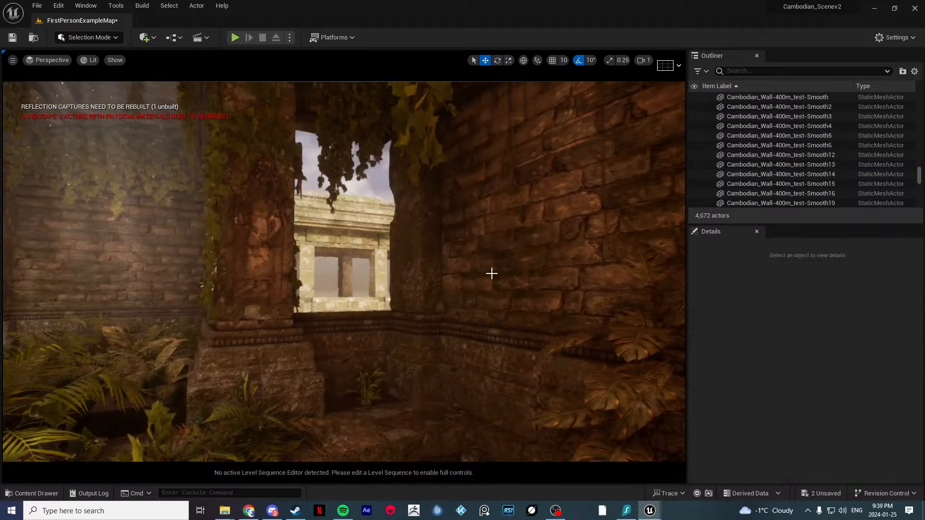
Step: Duplicate the Cambodian_New_Wall5 brick panel, rotate the copy perpendicular to the original, and move it into the corner opening
click(491, 273)
right_drag(491, 273, 394, 246)
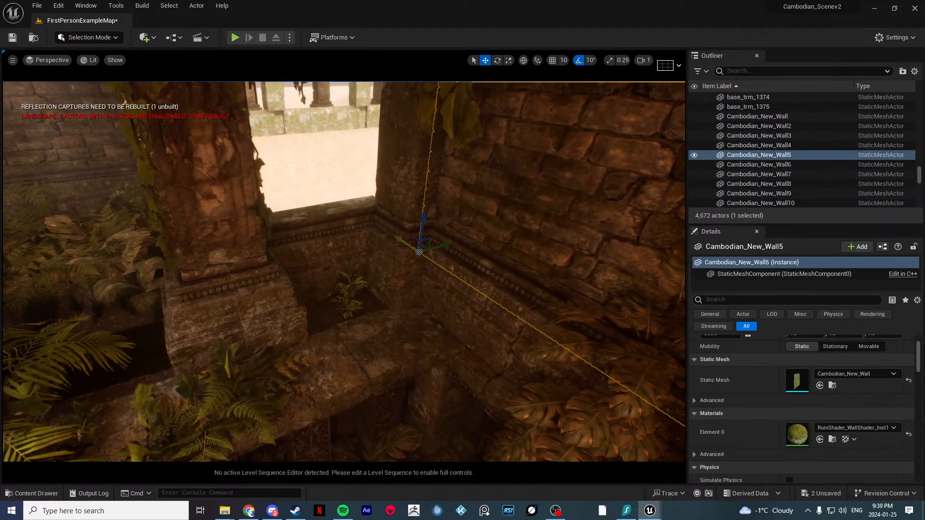
alt+drag(398, 239, 356, 225)
key(e)
drag(396, 248, 501, 248)
key(w)
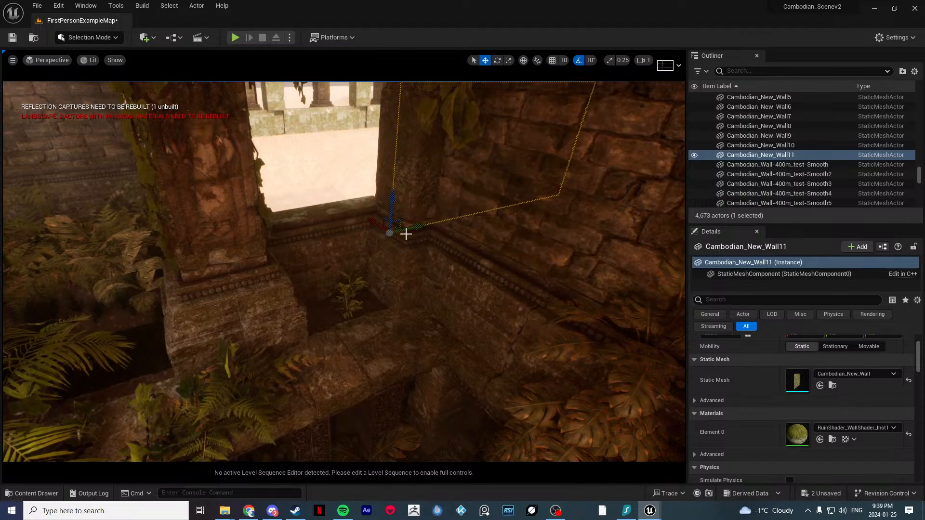
drag(406, 234, 290, 250)
Step: Replace the smooth wall panel Cambodian_Wall-400m_test-Smooth6 beside the doorway with a duplicate of the Cambodian_New_Wall8 brick panel
mouse_move(291, 250)
right_down()
mouse_move(269, 173)
mouse_move(289, 250)
right_up()
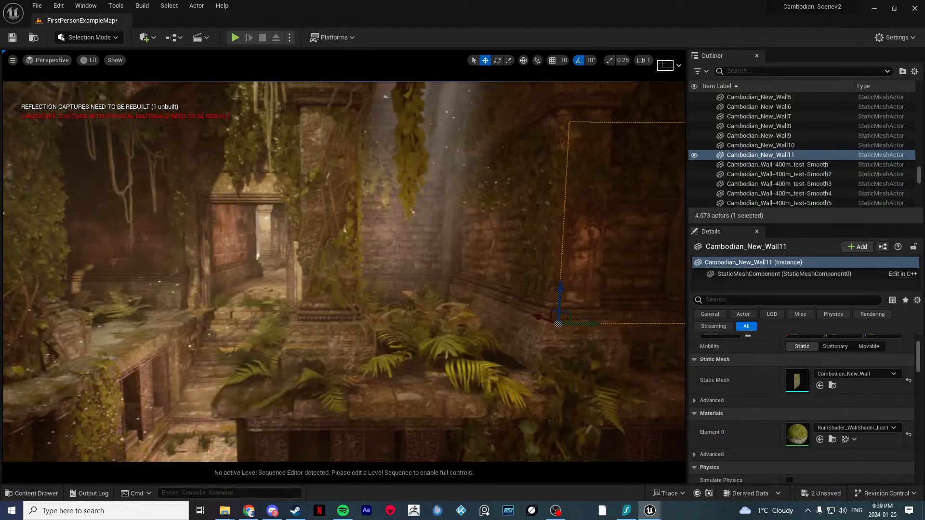
right_drag(503, 271, 505, 274)
click(503, 272)
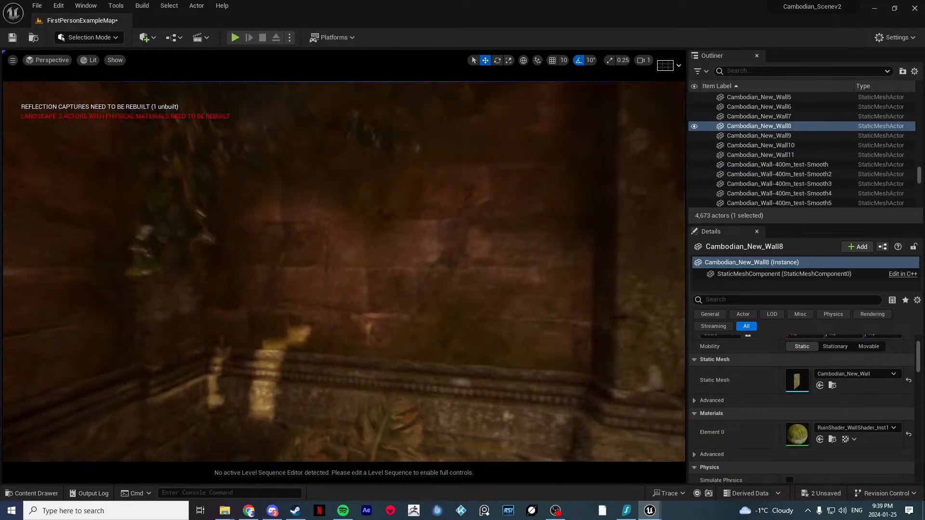
click(337, 306)
right_drag(336, 305, 366, 309)
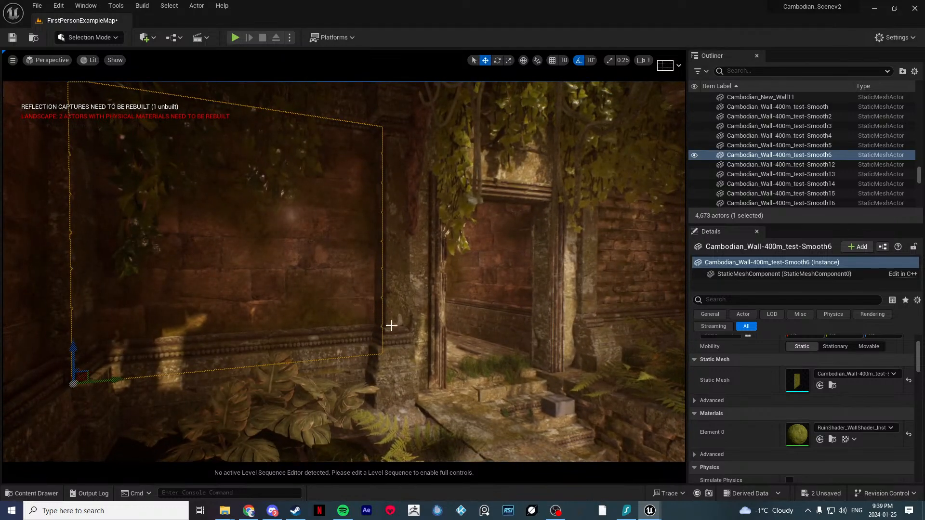
key(Delete)
click(599, 336)
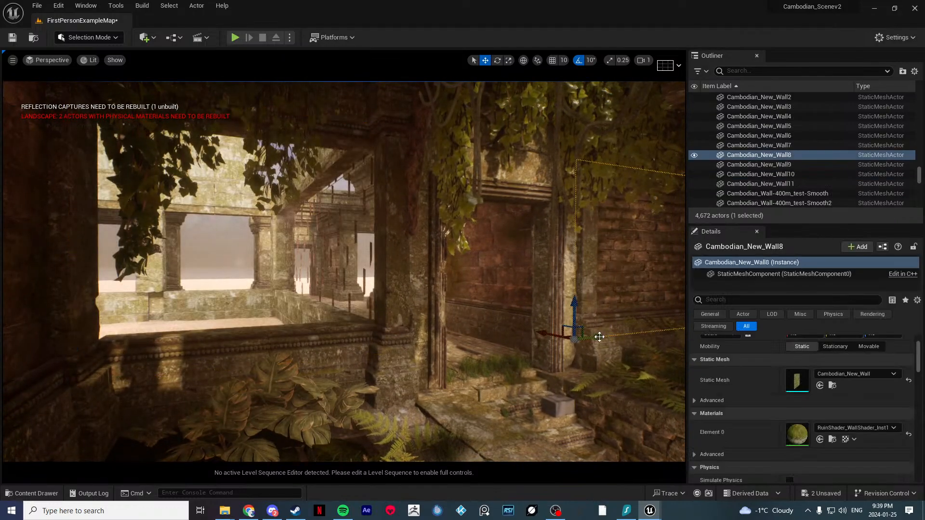
alt+drag(596, 338, 244, 354)
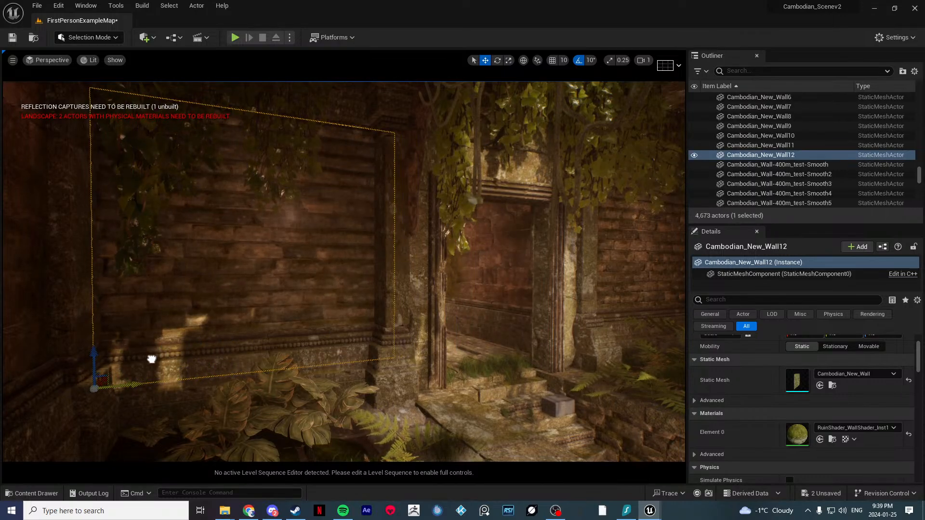
key(w)
Step: Delete the smooth wall panel Cambodian_Wall-400m_test-Smooth5 on the side wall adjoining the new panel
right_drag(150, 358, 378, 316)
key(Delete)
key(ctrl+z)
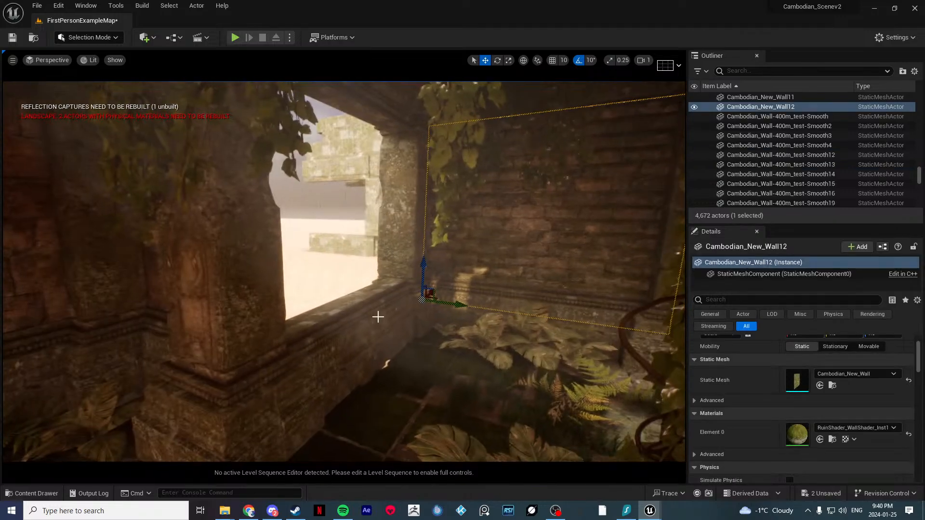
Step: Duplicate the Cambodian_New_Wall12 brick panel, rotate the copy -90 degrees, and move it into the adjoining side-wall opening
right_drag(432, 293, 376, 301)
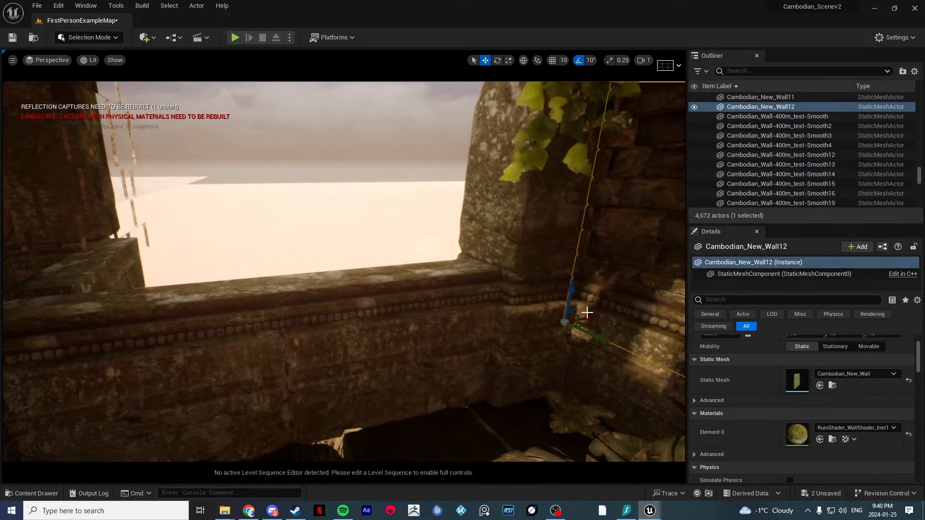
alt+drag(587, 313, 306, 361)
right_drag(471, 347, 347, 347)
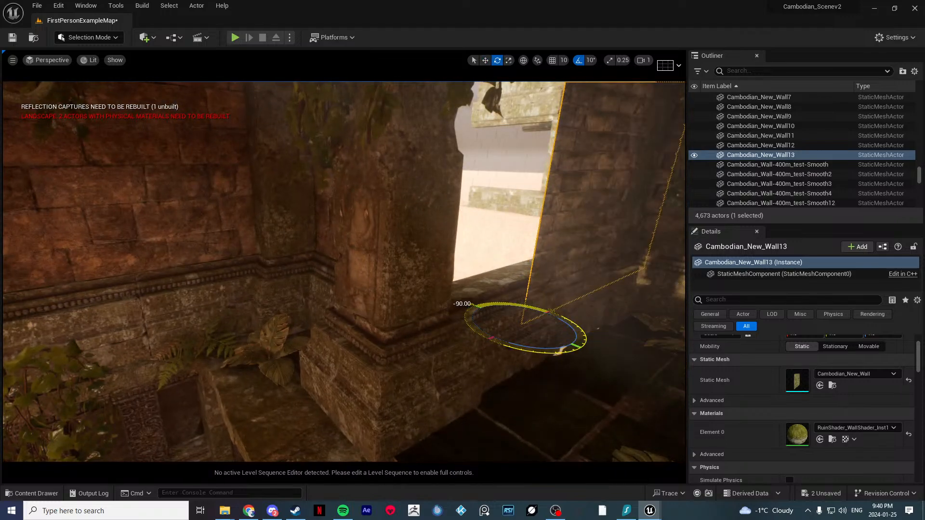
right_drag(475, 334, 498, 334)
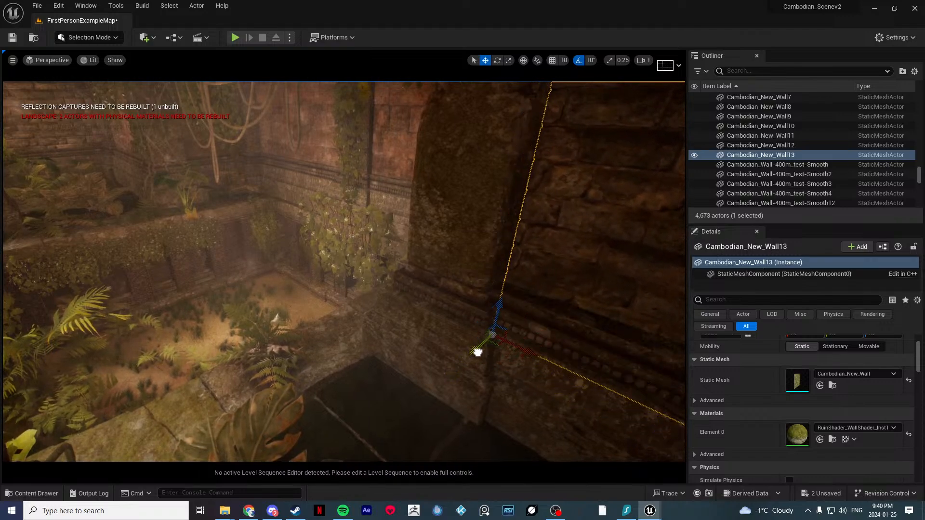
right_drag(337, 342, 348, 381)
Step: Duplicate the Cambodian_New_Wall13 brick panel and move the copy along the wall, behind the hanging vines
click(193, 216)
right_drag(193, 217, 357, 221)
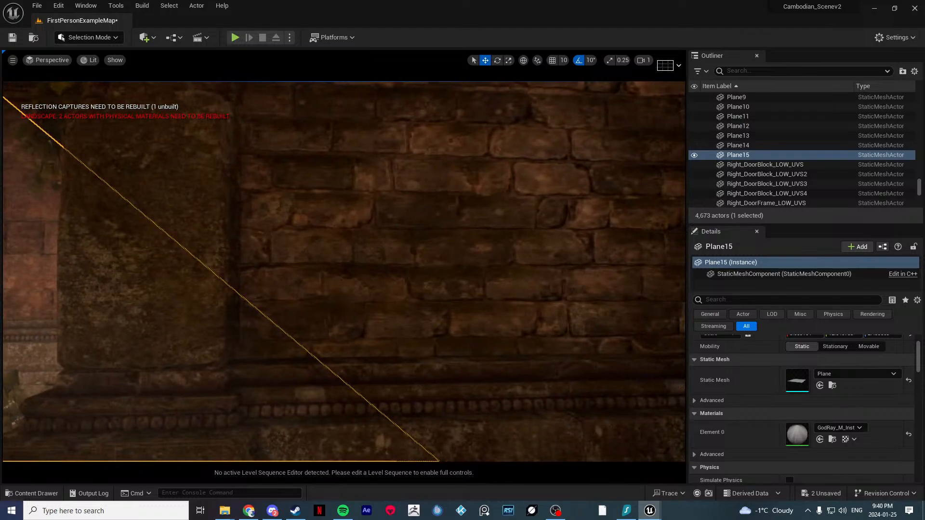
click(356, 222)
right_drag(357, 221, 309, 226)
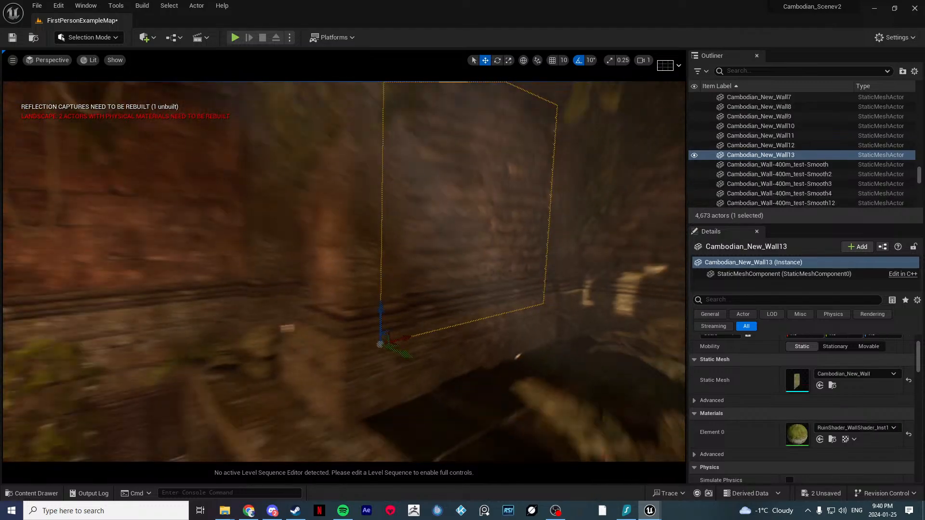
alt+drag(436, 322, 280, 349)
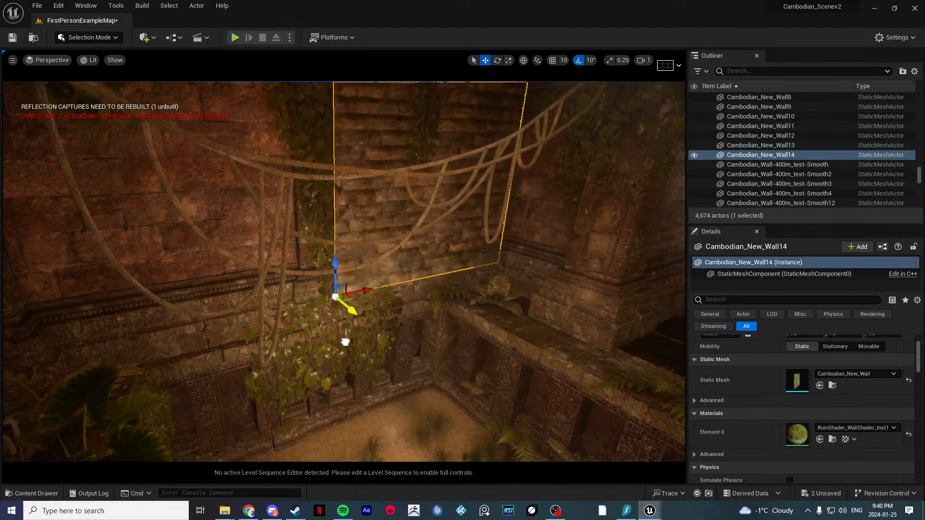
right_drag(345, 342, 415, 245)
Step: Delete the smooth wall panels Cambodian_Wall-400m_test-Smooth2 and Cambodian_Wall-400m_test-Smooth around the new brick panel
click(418, 243)
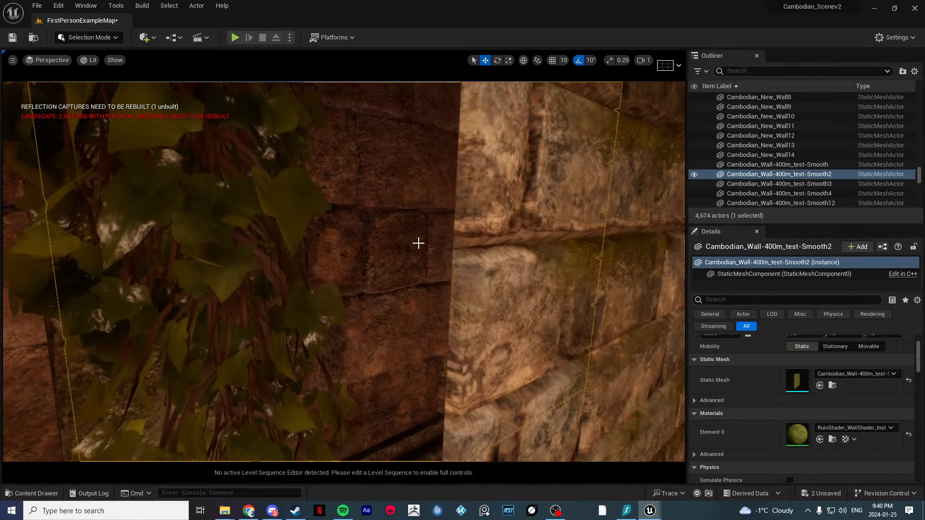
key(Delete)
right_drag(484, 305, 295, 349)
click(483, 306)
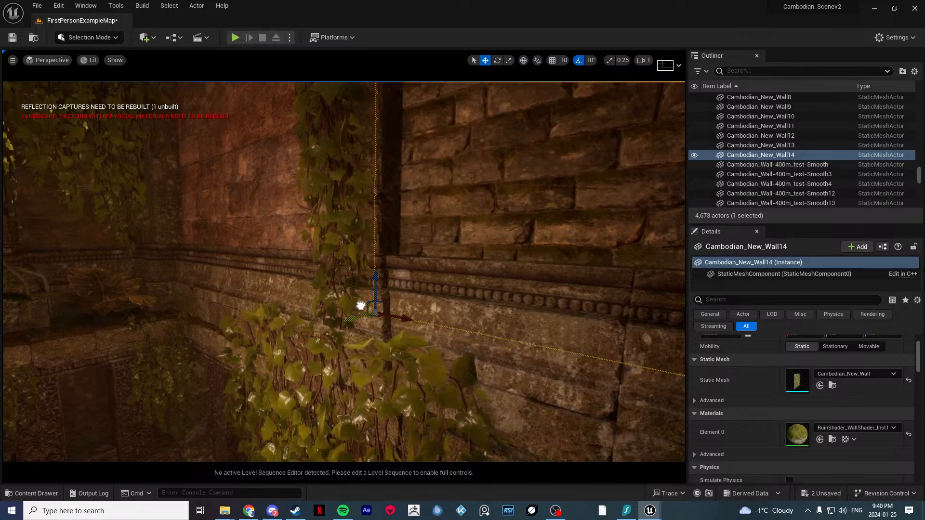
right_drag(296, 349, 448, 335)
click(392, 345)
key(Delete)
Step: Duplicate the Cambodian_New_Wall14 brick panel and slide the copy along the wall to fill the opening behind the vines
click(551, 349)
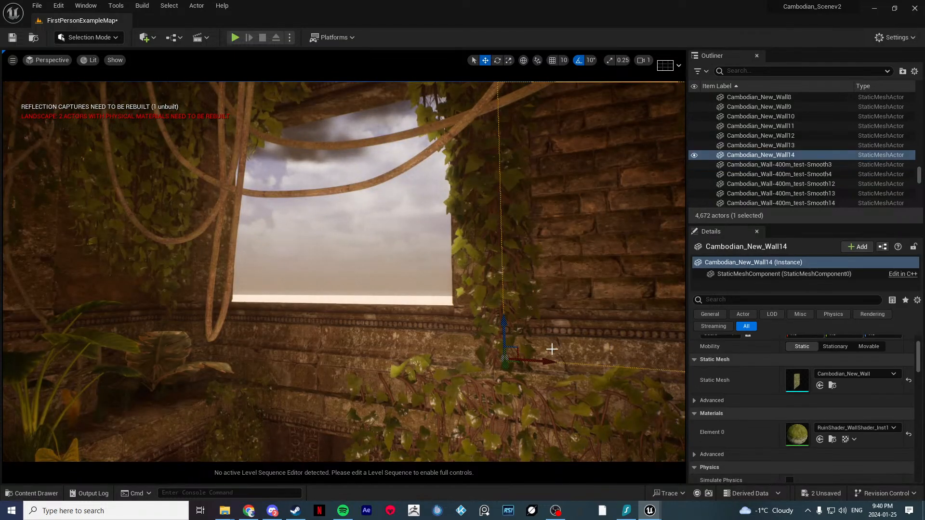
alt+drag(547, 362, 232, 356)
click(341, 370)
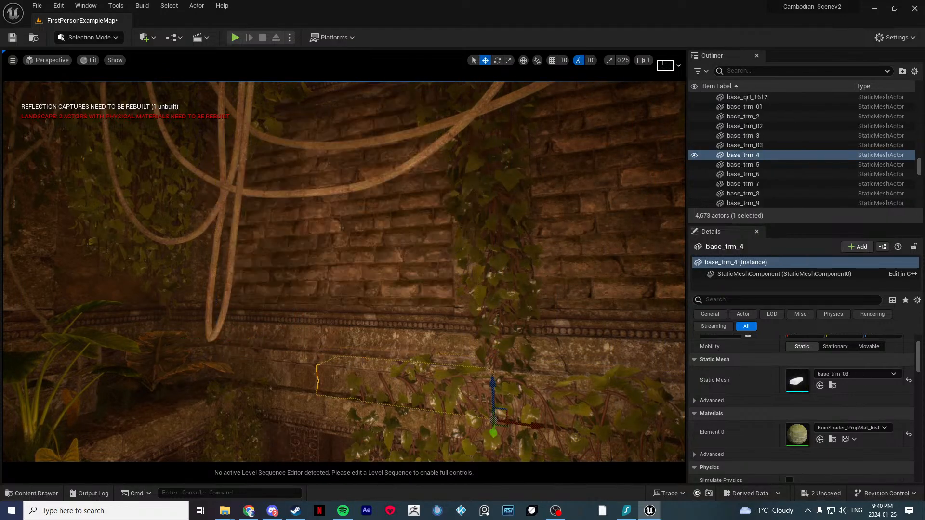
Step: Select the first seven dark floor tiles around the ferns, including Tile_Alternate_Low_v1-smooth269, smooth176, smooth38 and smooth170
key(s)
right_drag(341, 370, 217, 289)
key(w)
click(289, 368)
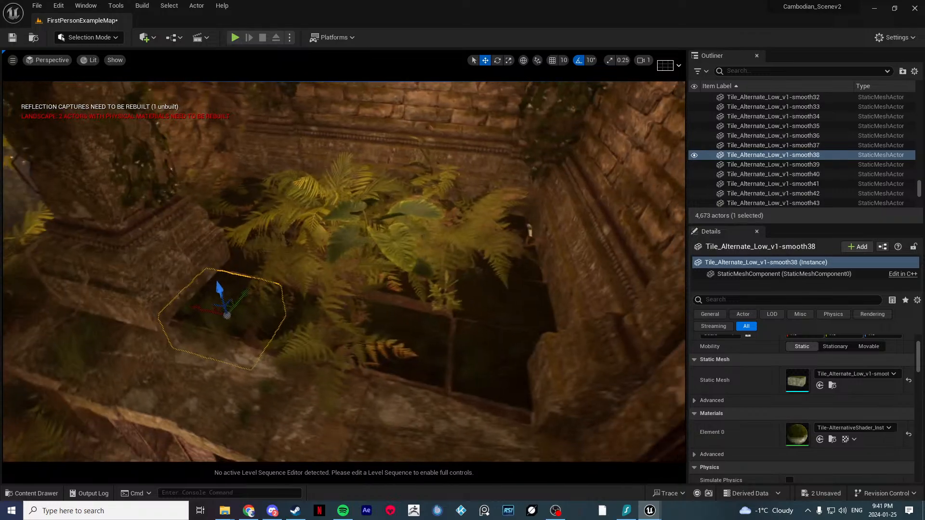
click(482, 334)
click(520, 324)
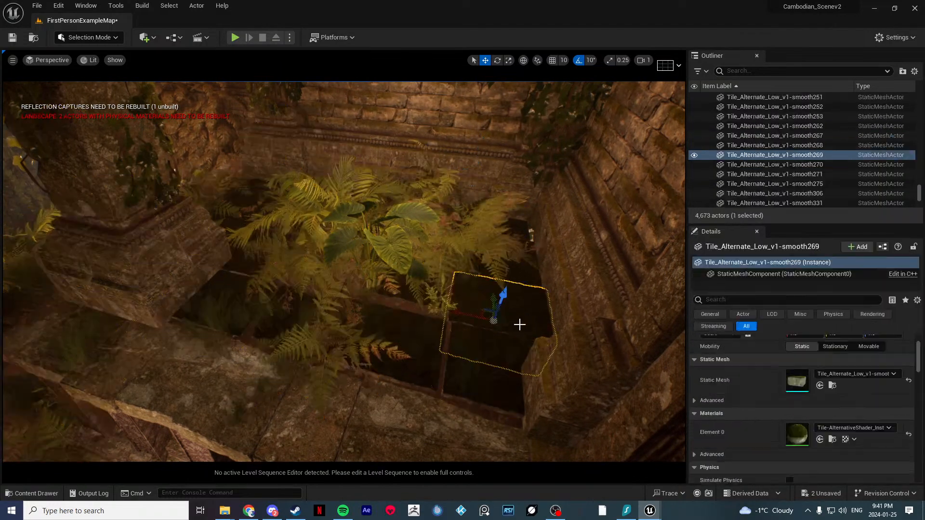
ctrl+click(401, 316)
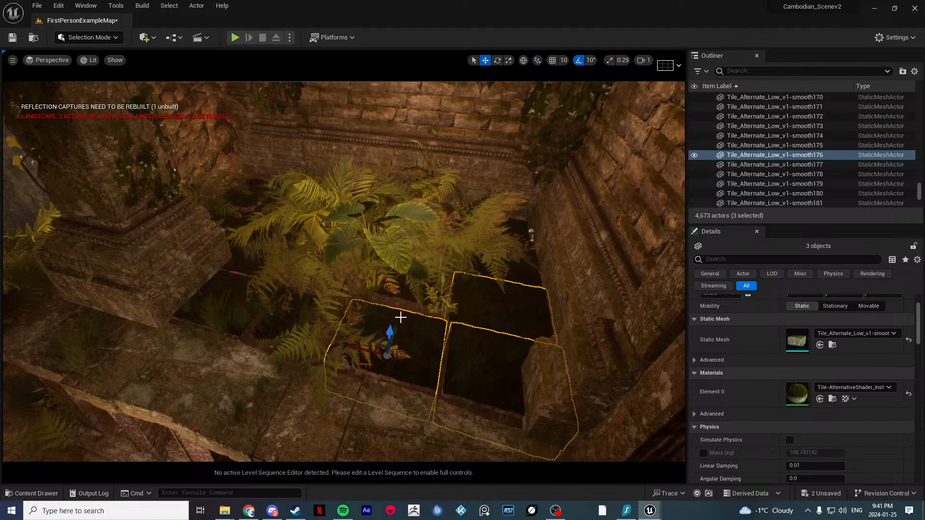
ctrl+click(408, 300)
ctrl+click(237, 267)
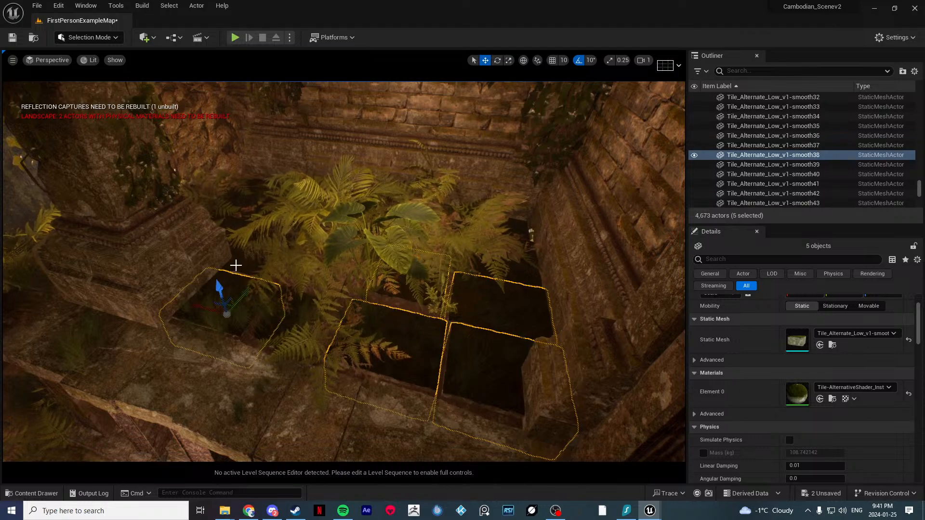
ctrl+click(245, 222)
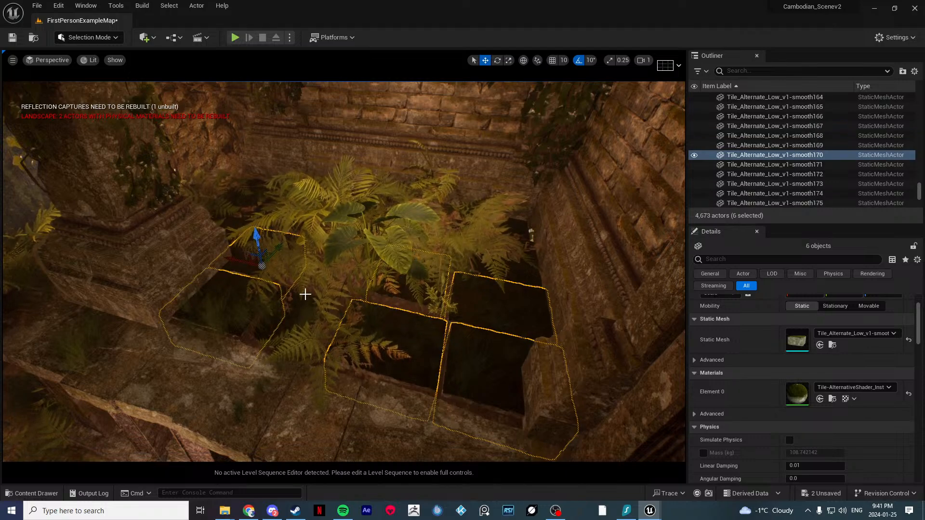
ctrl+click(305, 294)
Step: Add the four remaining fern-covered floor tiles along the wall to the selection, including Tile_Alternate_Low_v1-smooth226 and smooth39
key(w)
right_drag(305, 294, 396, 287)
ctrl+click(399, 292)
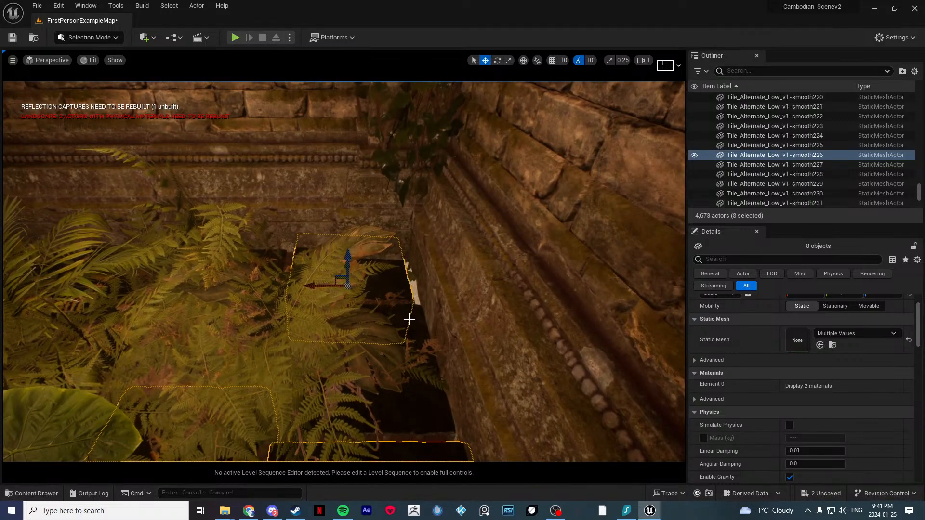
ctrl+click(409, 319)
key(w)
right_drag(409, 319, 452, 246)
ctrl+click(384, 308)
ctrl+click(371, 318)
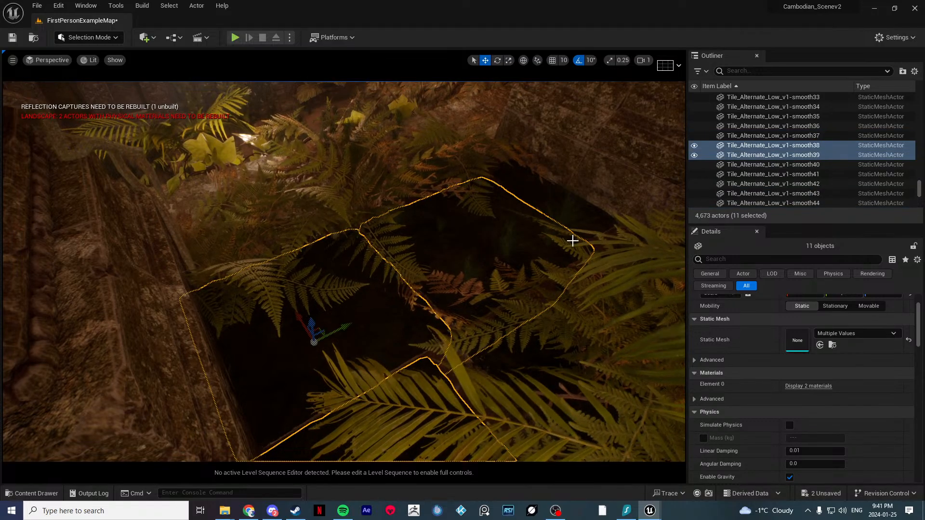
key(ctrl+space)
key(ctrl+space)
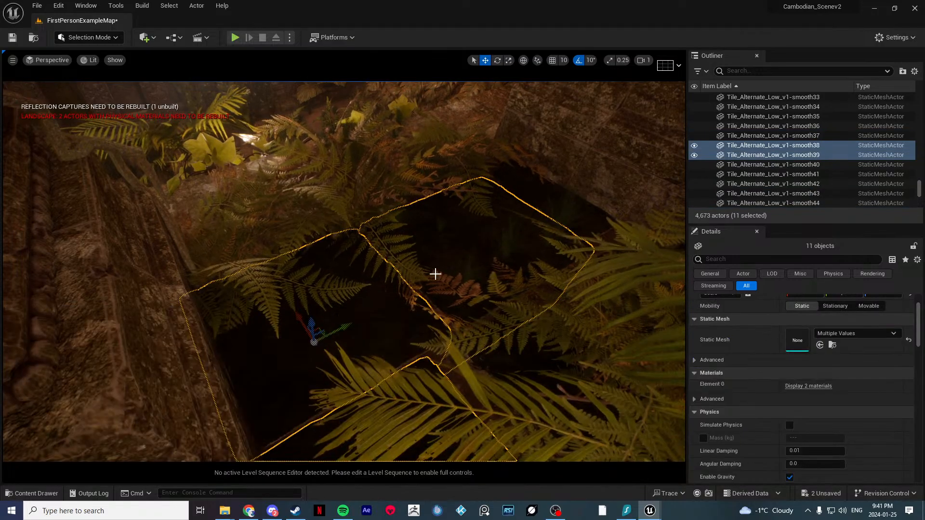
Step: Switch to Mesh Paint mode, swap the vertex paint color to black, and fill the selected floor tiles with it
click(78, 39)
click(99, 83)
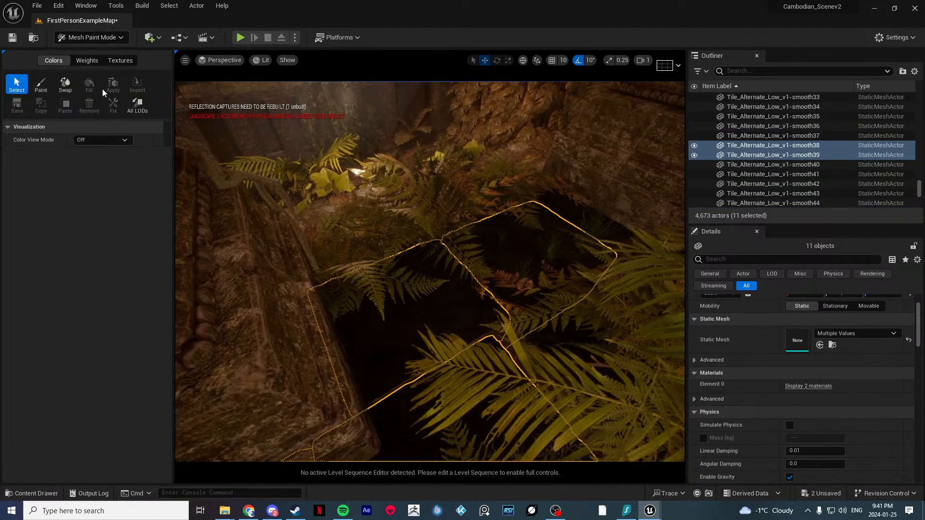
click(41, 84)
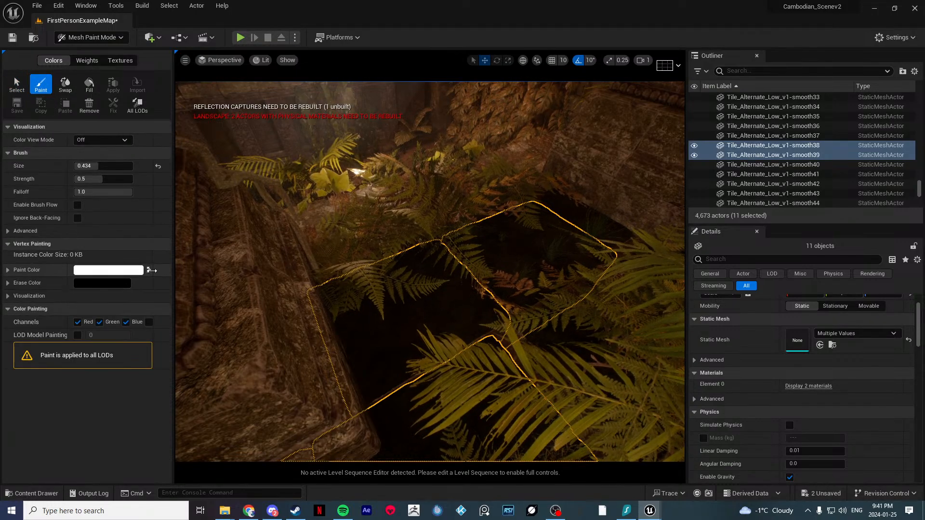
click(148, 270)
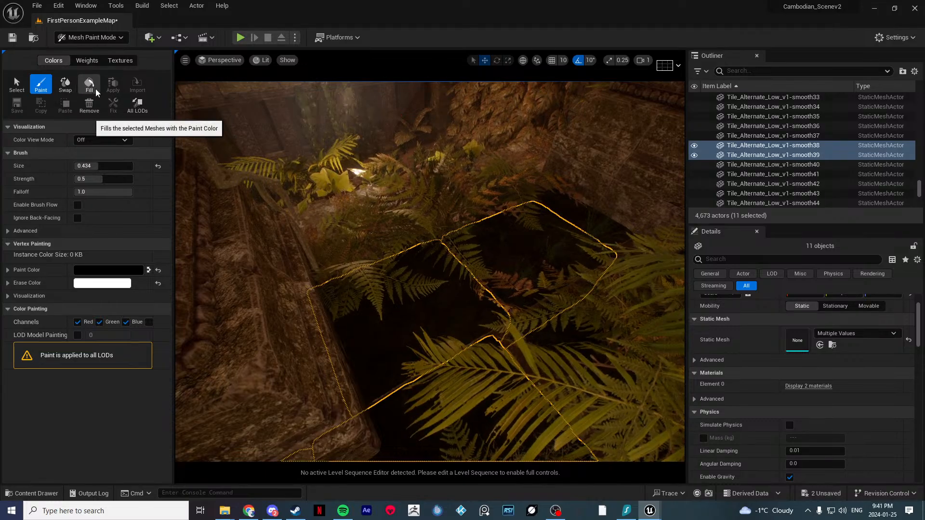
Step: Select six dark floor tiles along the carved wall beside the monstera, including Tile_Alternate_Low_v1-smooth228, smooth52 and Tile_Low_UV18
mouse_move(367, 272)
right_down()
mouse_move(492, 318)
mouse_move(279, 316)
mouse_move(332, 328)
mouse_move(237, 378)
mouse_move(241, 385)
mouse_move(337, 434)
mouse_move(631, 357)
mouse_move(554, 375)
mouse_move(482, 433)
right_up()
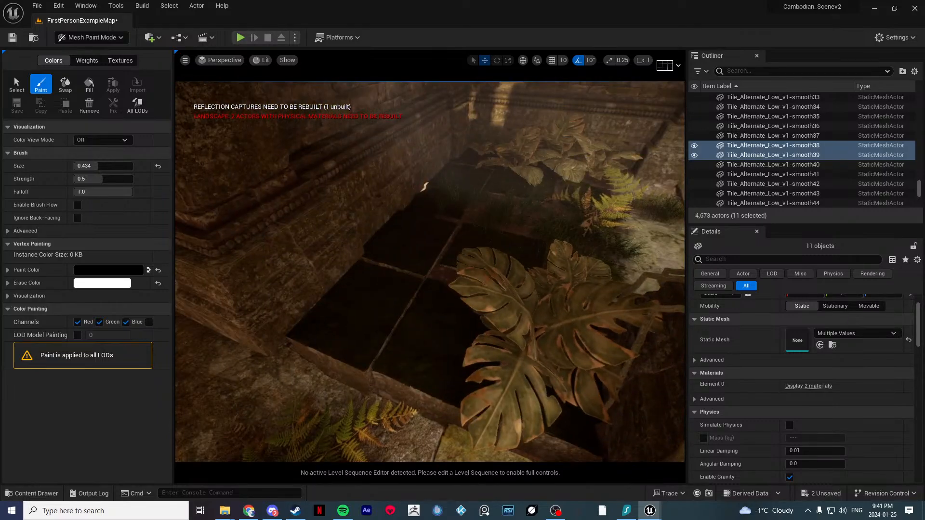
click(18, 91)
click(398, 320)
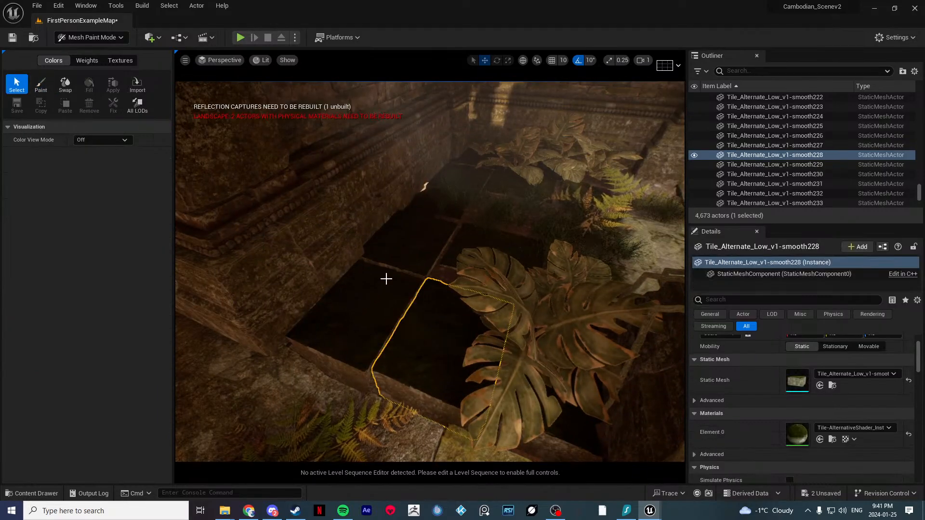
ctrl+click(583, 438)
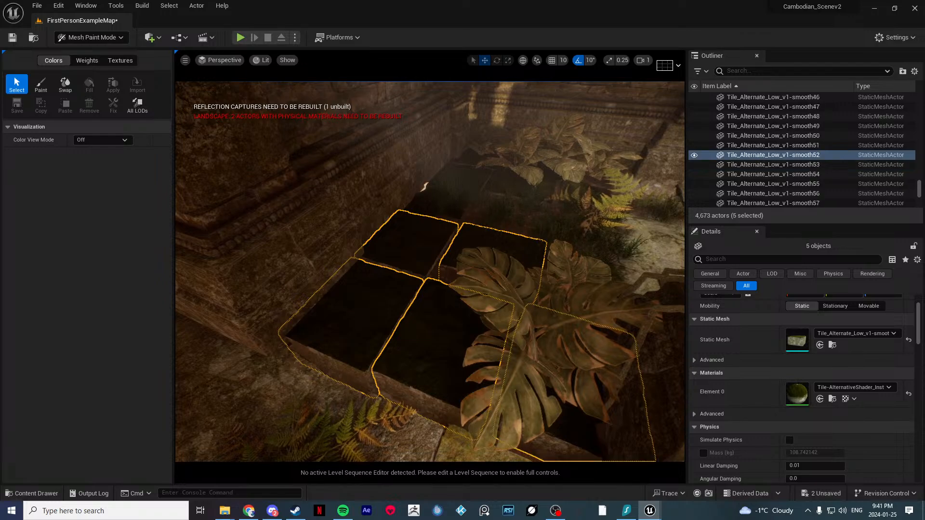
right_drag(293, 341, 421, 223)
ctrl+click(294, 341)
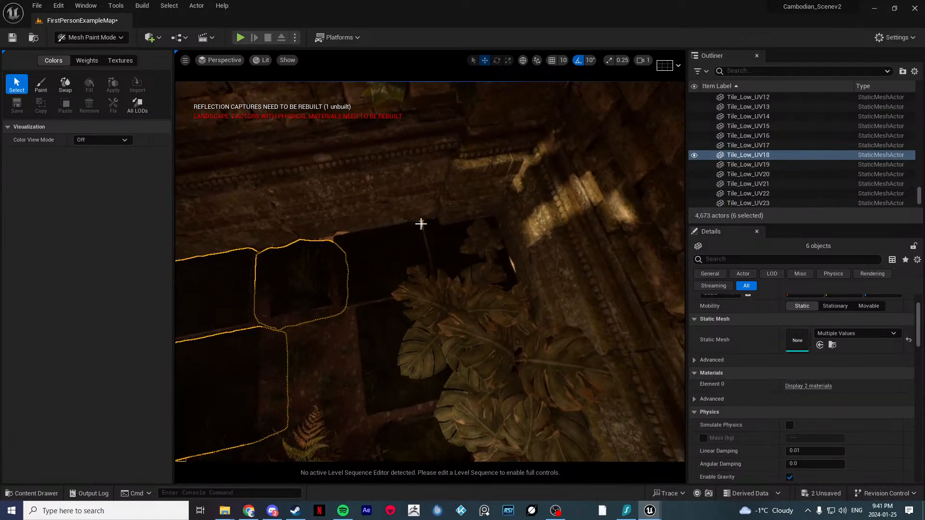
Step: Add the four remaining dark tiles around the monstera and ferns to the selection and fill them with black vertex paint
ctrl+click(400, 255)
ctrl+click(460, 248)
ctrl+click(382, 351)
right_drag(382, 351, 409, 234)
ctrl+click(524, 311)
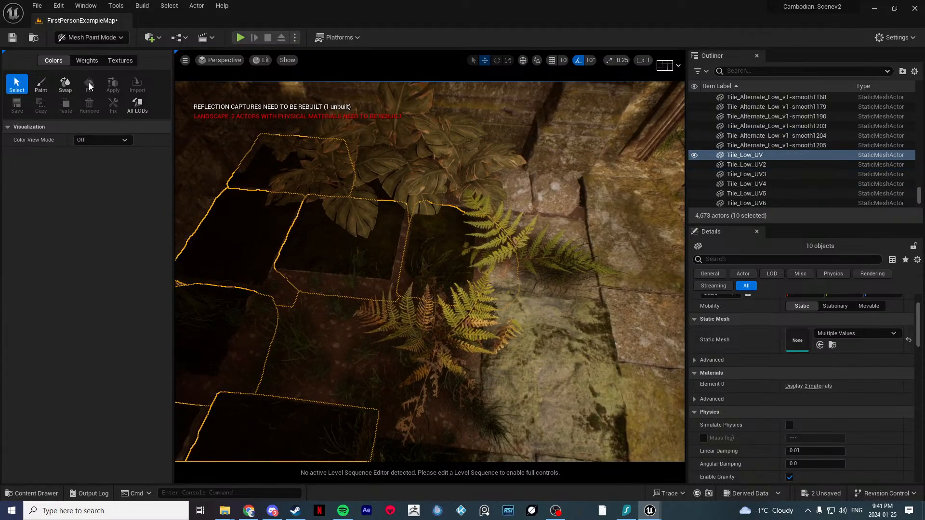
click(41, 84)
mouse_move(484, 288)
right_down()
mouse_move(238, 268)
mouse_move(452, 269)
mouse_move(564, 215)
mouse_move(472, 246)
mouse_move(534, 258)
right_up()
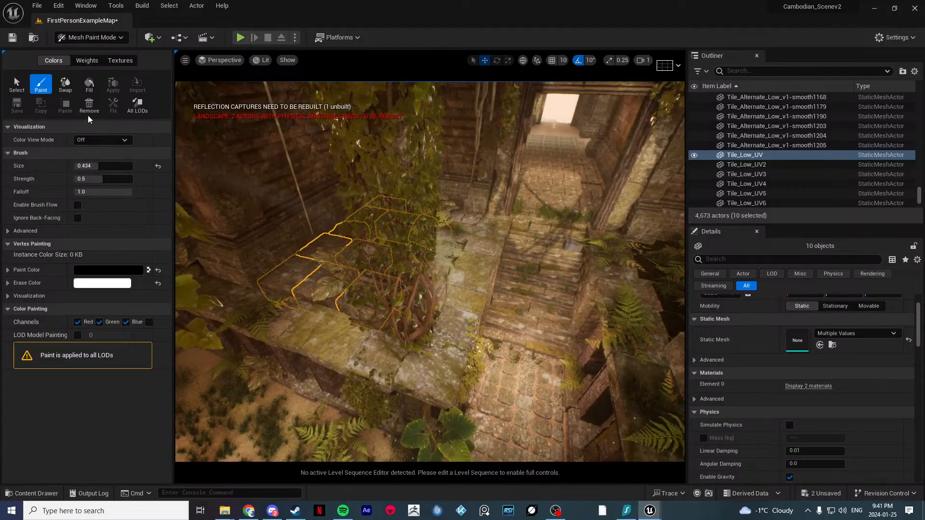
Step: Select eight floor tiles along the edges of the next fern-covered platform, including Tile_Alternate_Low_v1-smooth186, smooth189, smooth192 and smooth195
click(17, 84)
click(301, 270)
right_drag(301, 270, 241, 212)
right_drag(429, 271, 404, 377)
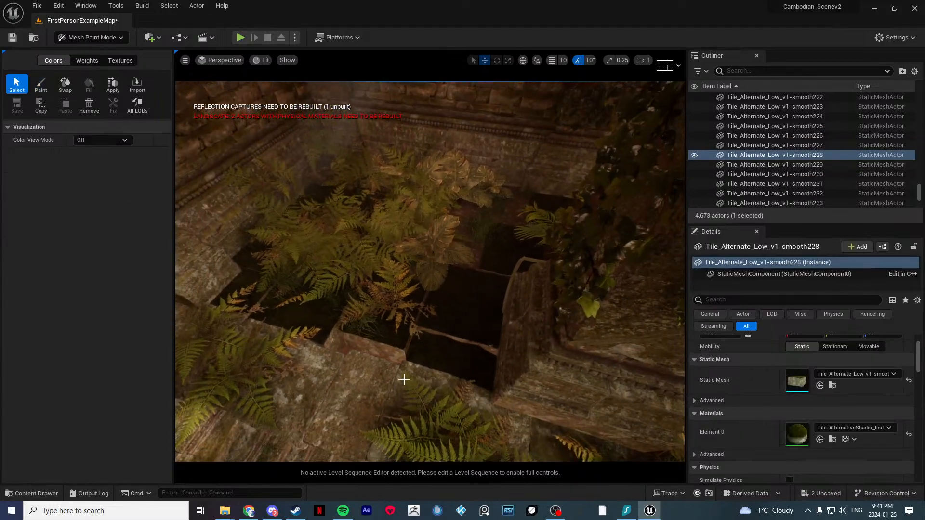
click(399, 343)
ctrl+click(482, 319)
ctrl+click(535, 227)
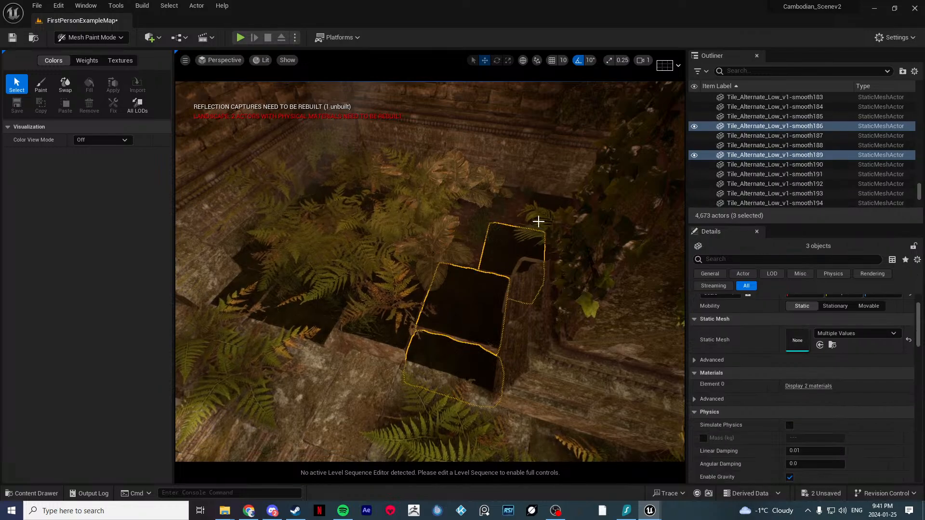
ctrl+click(538, 206)
ctrl+click(391, 333)
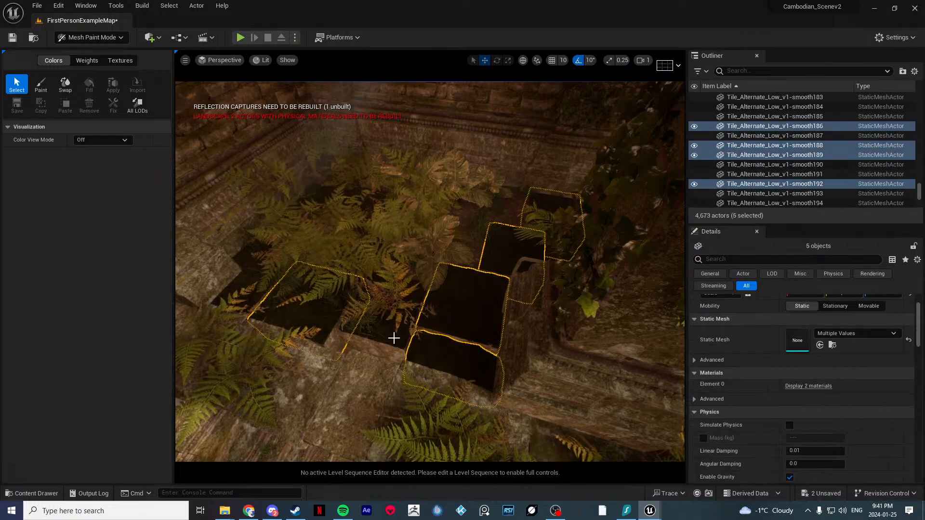
ctrl+click(284, 304)
ctrl+click(247, 273)
ctrl+click(288, 229)
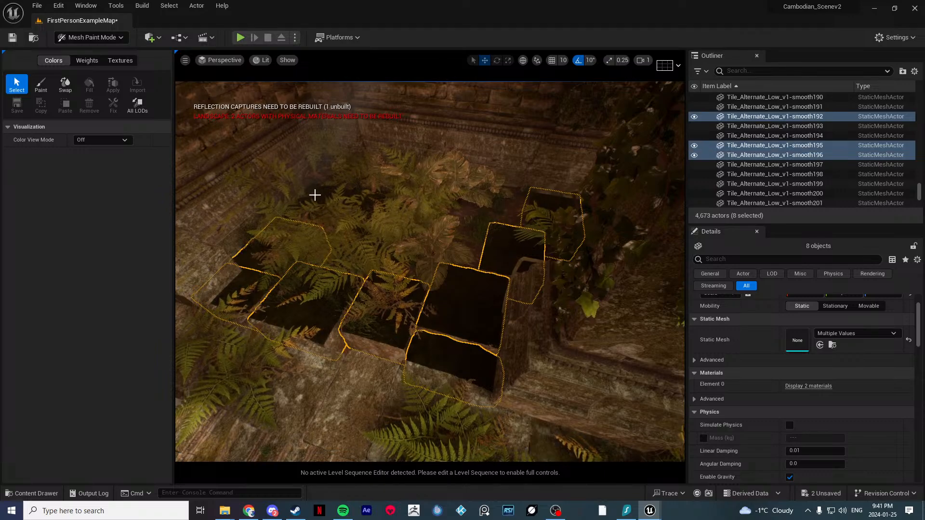
ctrl+click(315, 195)
scroll(333, 198, up, 10)
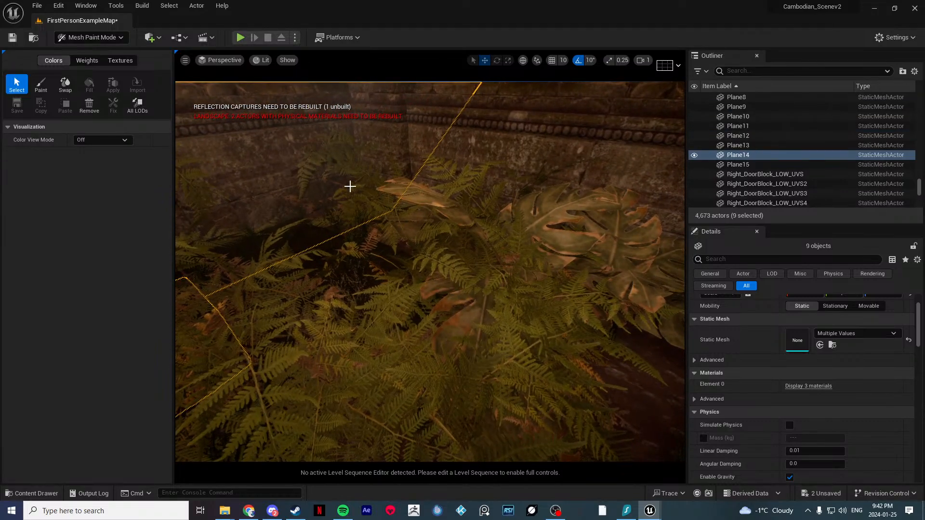
ctrl+click(325, 247)
key(ctrl+z)
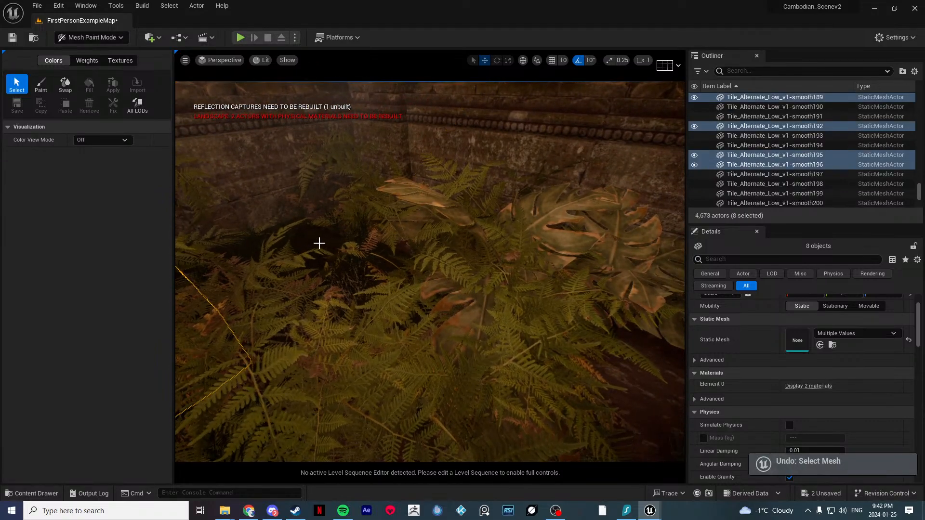
Step: Try to add corner tiles Tile_Alternate_Low_v1-smooth190 and smooth194 to the selected platform tiles, undoing the stray ivy pick
ctrl+click(318, 245)
ctrl+click(384, 246)
scroll(381, 231, down, 10)
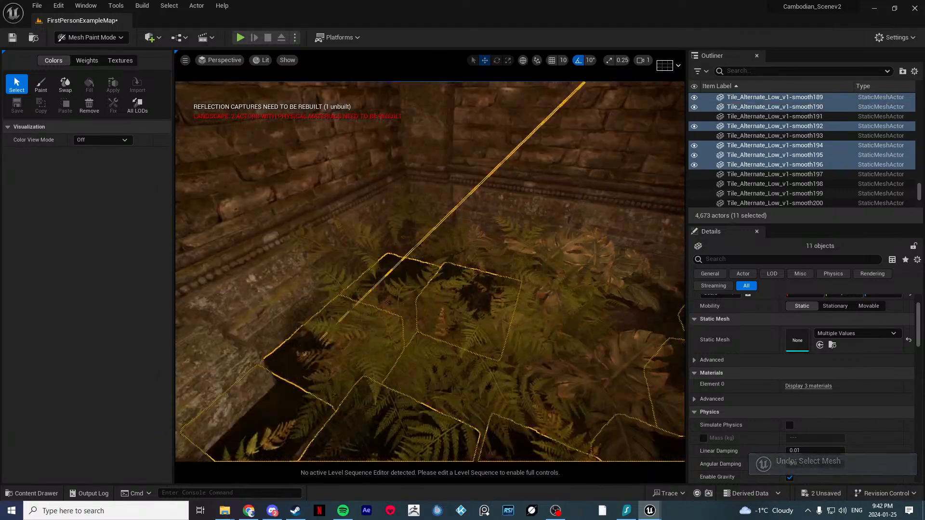
ctrl+click(379, 219)
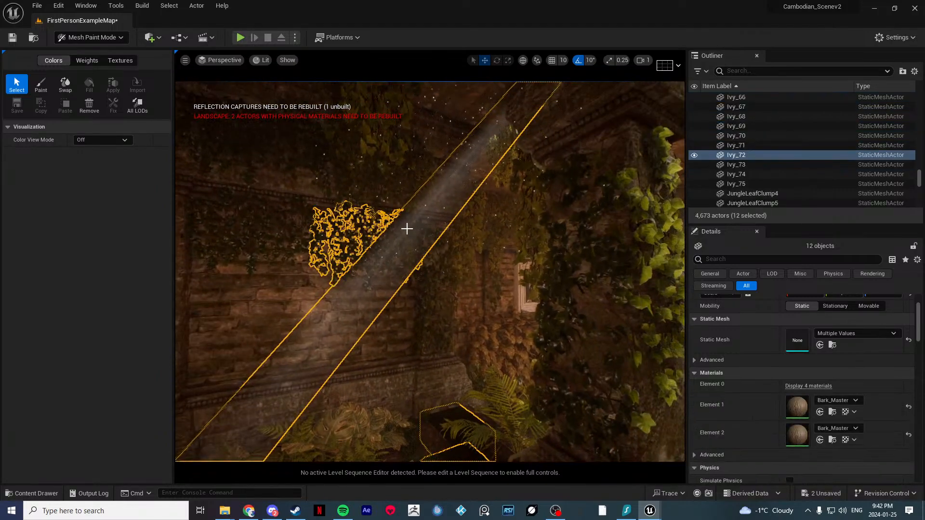
key(ctrl+z)
right_drag(489, 232, 496, 215)
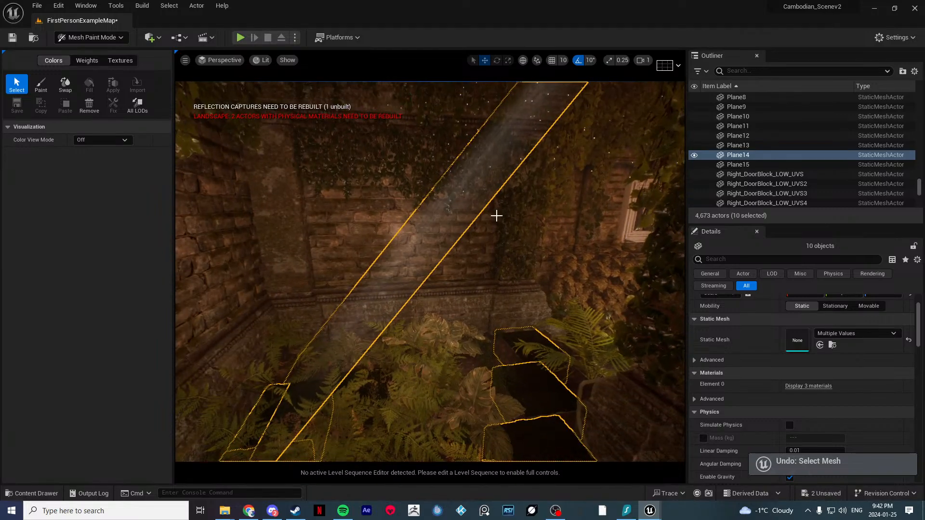
ctrl+click(504, 167)
key(ctrl+z)
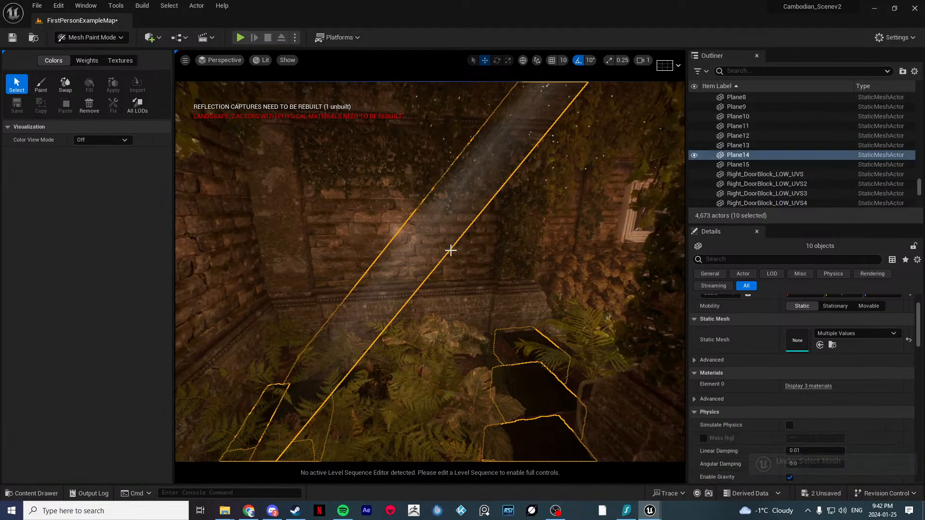
Step: Undo the stray mesh selections to return to the eight selected platform-edge tiles
key(ctrl+z)
right_drag(450, 247, 374, 305)
key(ctrl+y)
key(ctrl+y)
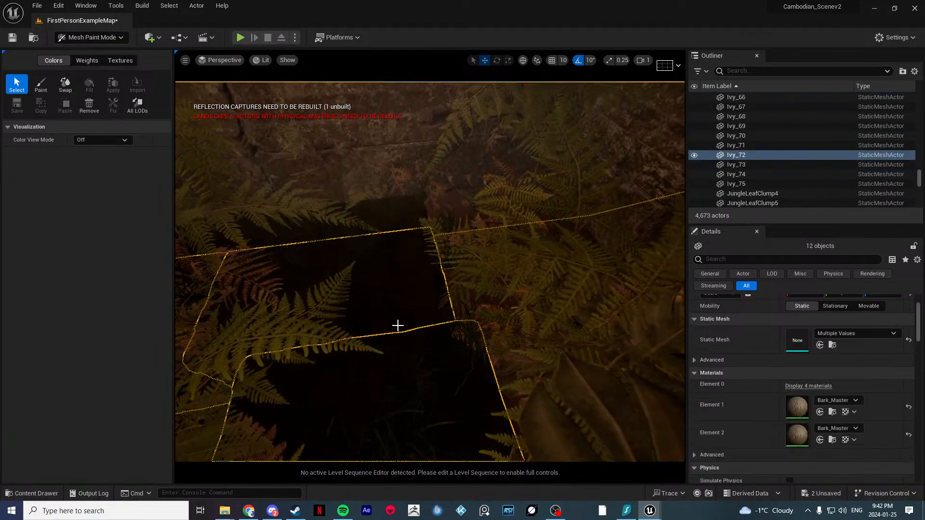
key(ctrl+z)
key(ctrl+z)
right_drag(450, 299, 425, 285)
key(ctrl+y)
key(ctrl+y)
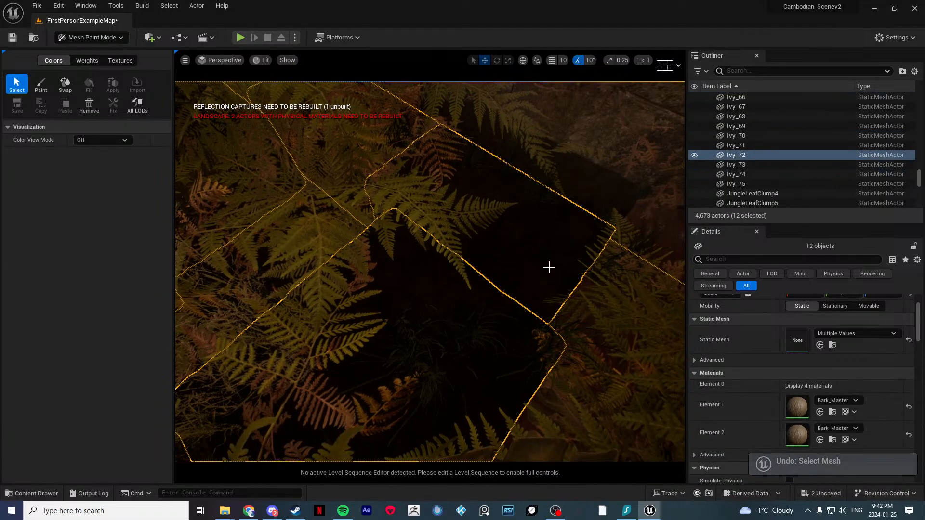
key(ctrl+z)
key(ctrl+z)
right_drag(549, 267, 497, 285)
key(ctrl+y)
key(ctrl+y)
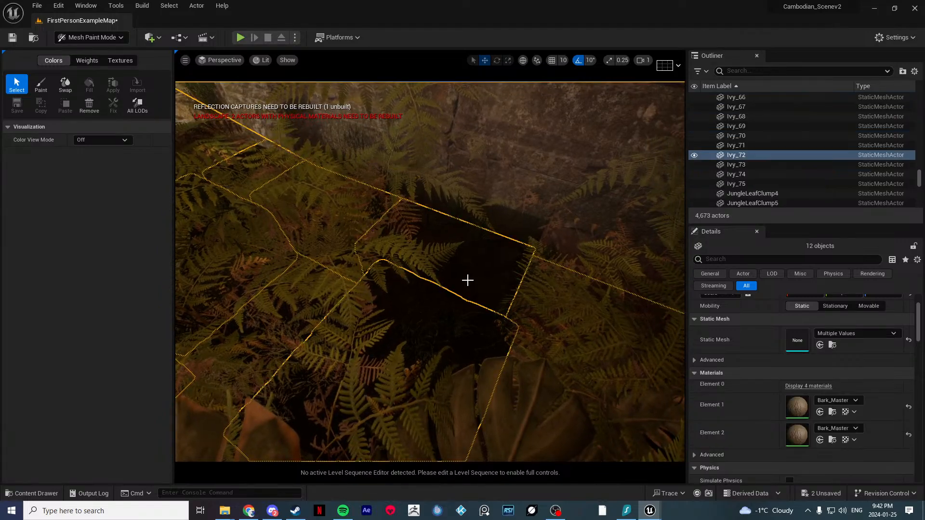
key(ctrl+z)
key(ctrl+z)
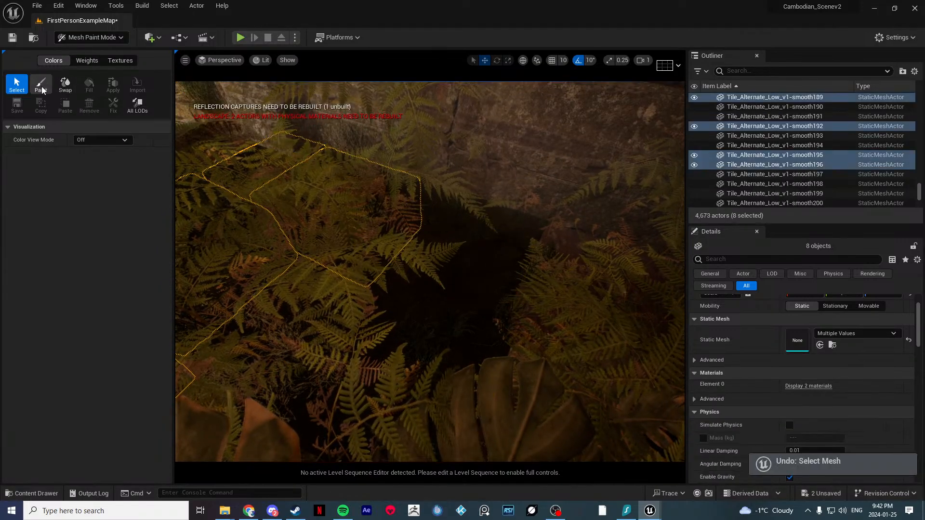
Step: Fill the eight selected platform-edge tiles with black vertex paint
click(41, 84)
right_drag(443, 266, 441, 232)
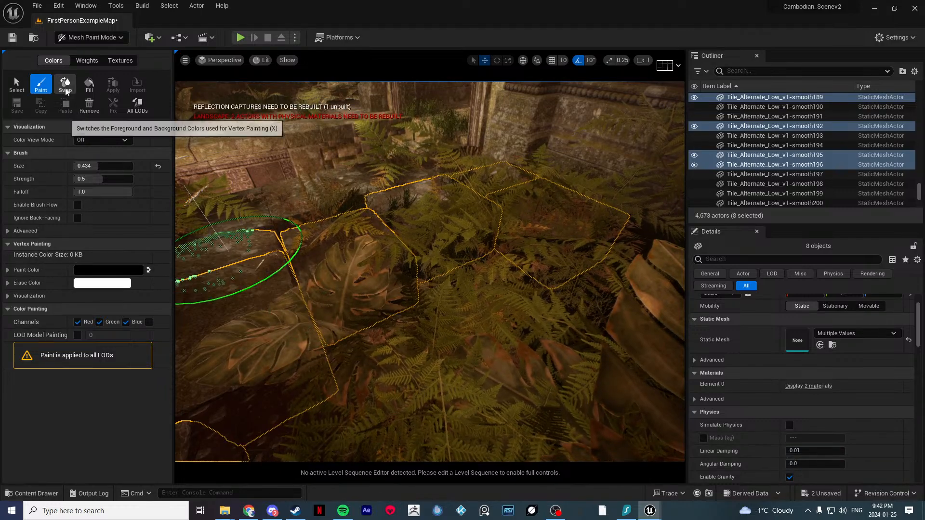
mouse_move(419, 250)
right_down()
mouse_move(475, 371)
mouse_move(497, 458)
right_up()
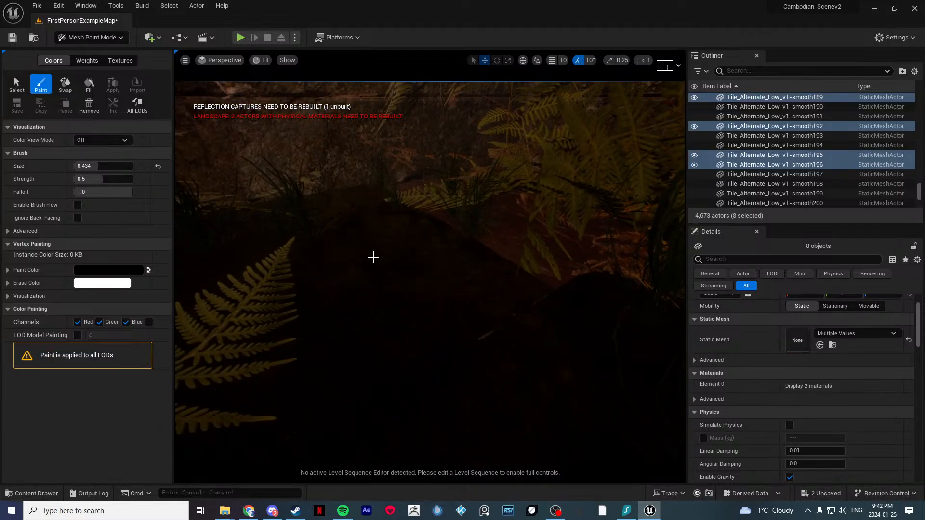
Step: Select the two dark corner tiles Tile_Alternate_Low_v1-smooth190 and smooth194 and fill them with black vertex paint
click(17, 84)
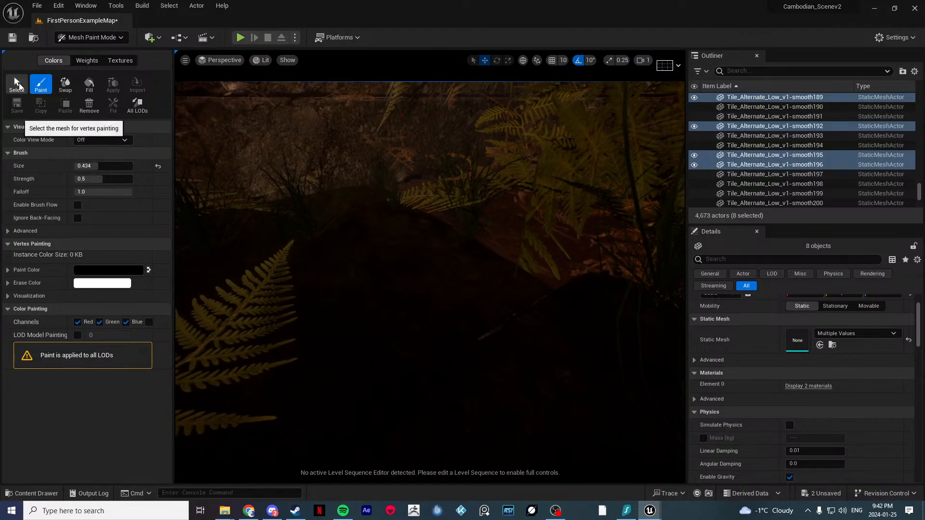
click(516, 388)
ctrl+click(481, 385)
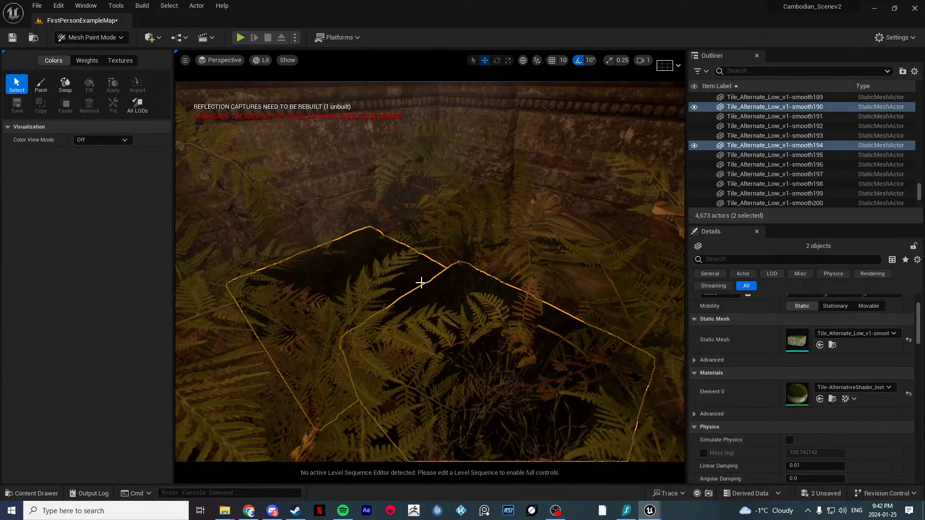
click(41, 85)
scroll(378, 258, down, 3)
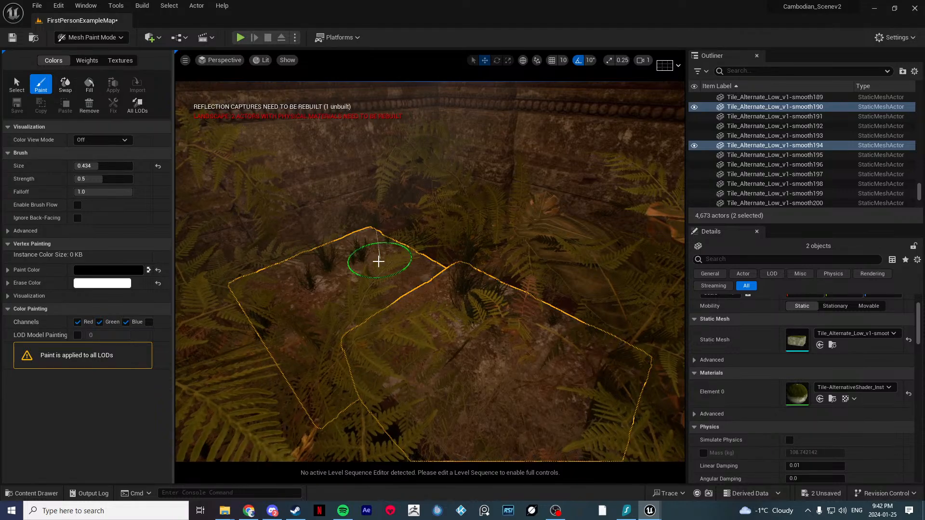
key(Escape)
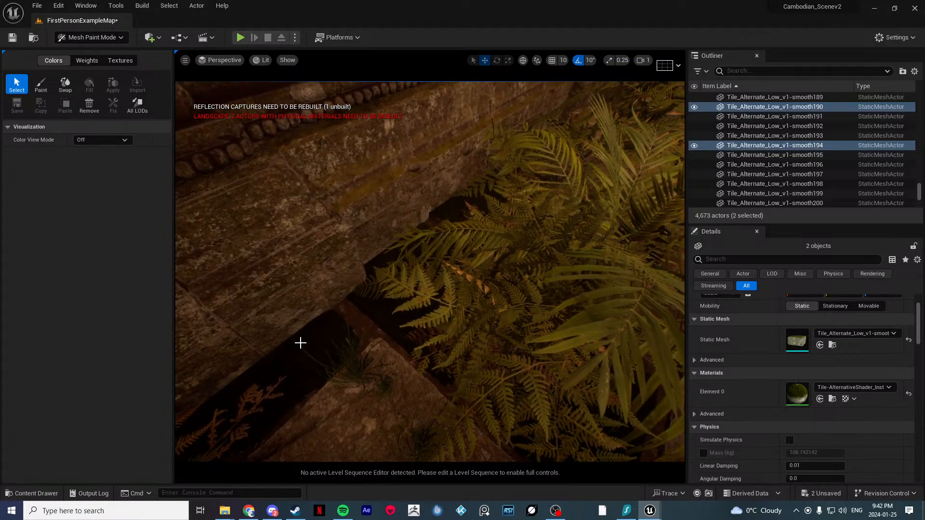
Step: Select four dark tiles under the palm and ferns, including Tile_Alternate_Low_v1-smooth37, smooth174 and Tile_Low_UV2, and fill them with black vertex paint
click(300, 343)
ctrl+click(377, 312)
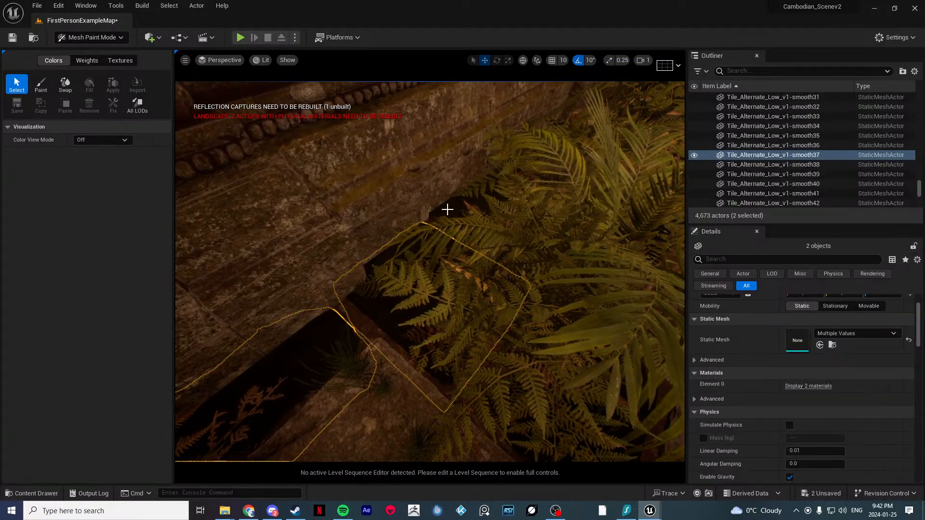
ctrl+click(448, 210)
right_drag(448, 209, 447, 210)
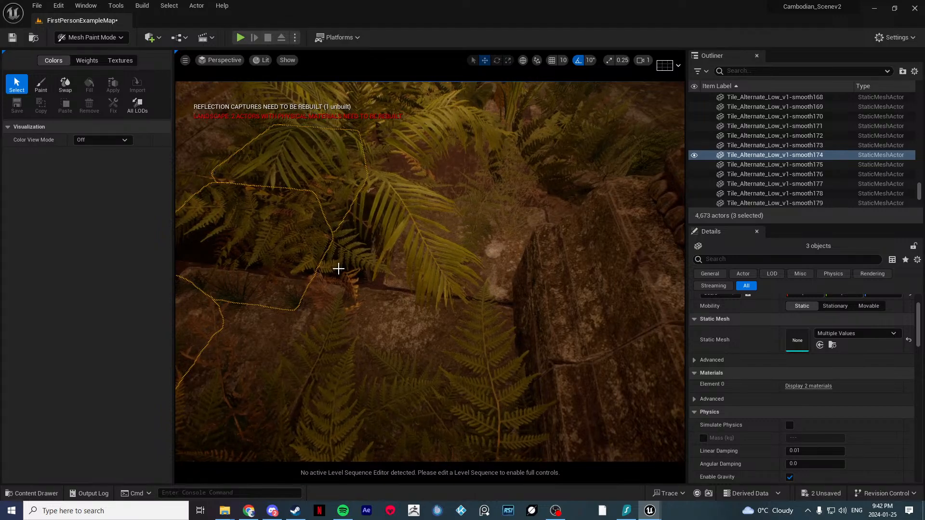
ctrl+click(372, 261)
click(41, 84)
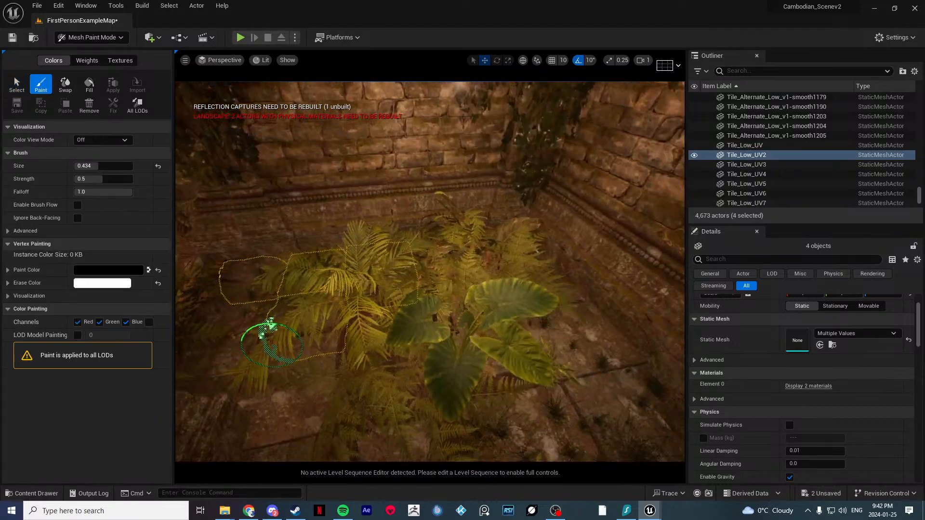
Step: Select six dark floor tiles at the front of the next planter platform, including Tile_Alternate_Low_v1-smooth229, smooth238 and smooth240
click(17, 85)
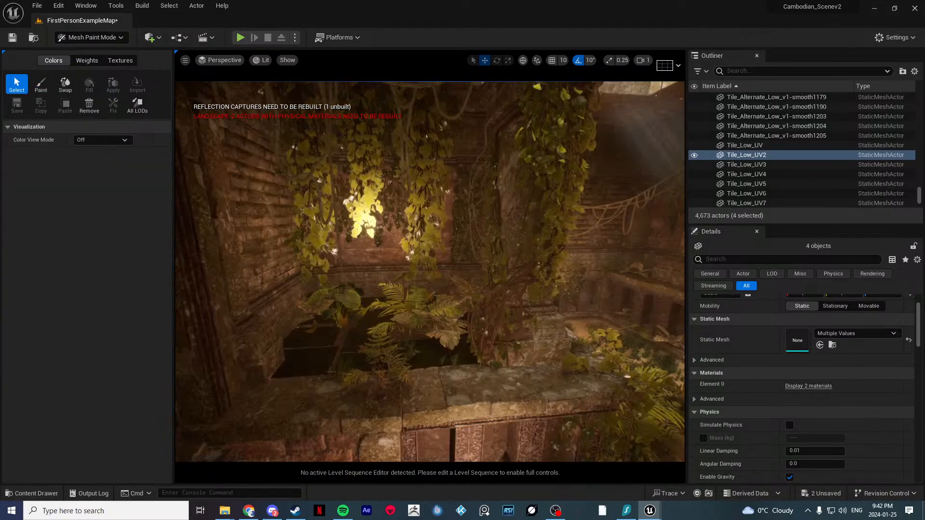
right_drag(427, 316, 427, 316)
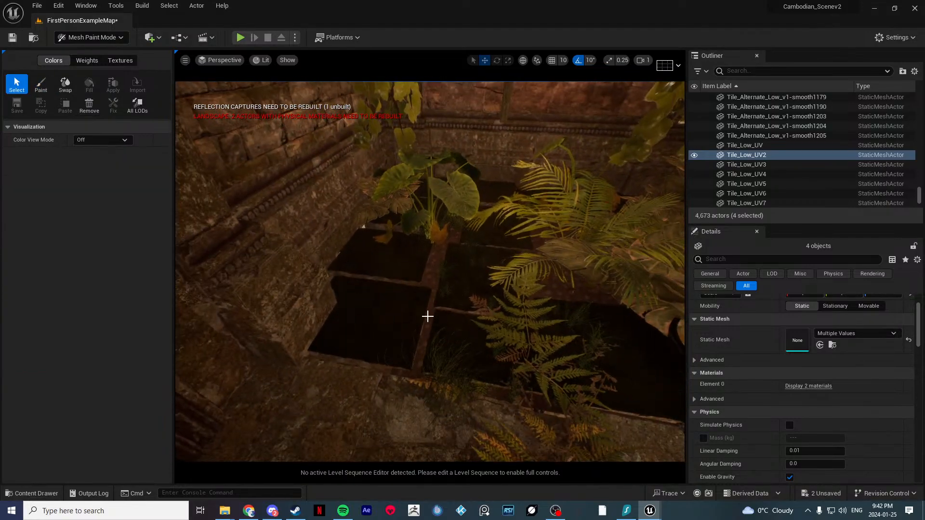
click(427, 316)
click(375, 303)
ctrl+click(376, 313)
ctrl+click(462, 266)
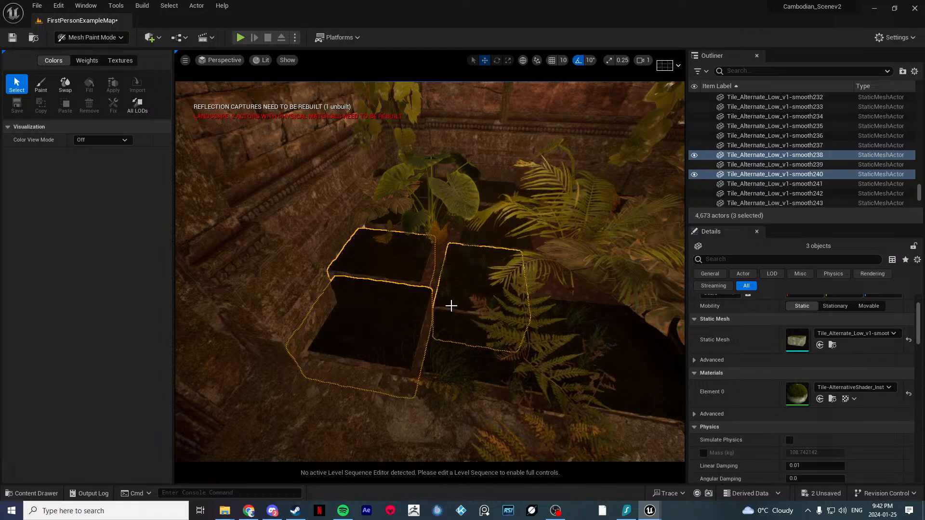
ctrl+click(457, 332)
ctrl+click(637, 344)
right_drag(555, 330, 556, 331)
ctrl+click(604, 341)
Step: Add the four dark tiles in the carved wall corner behind the broad-leaf plant to the selection
right_drag(386, 270, 386, 270)
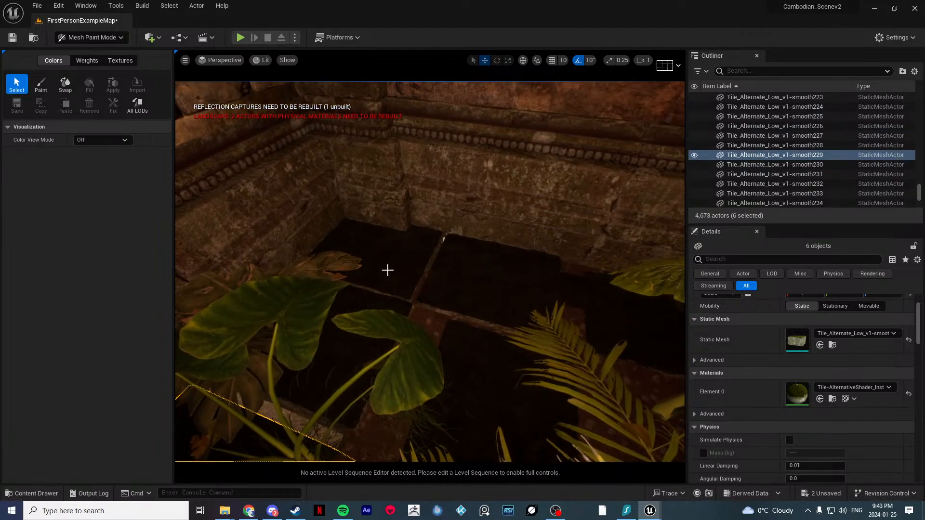
ctrl+click(386, 270)
ctrl+click(446, 306)
ctrl+click(494, 377)
ctrl+click(485, 354)
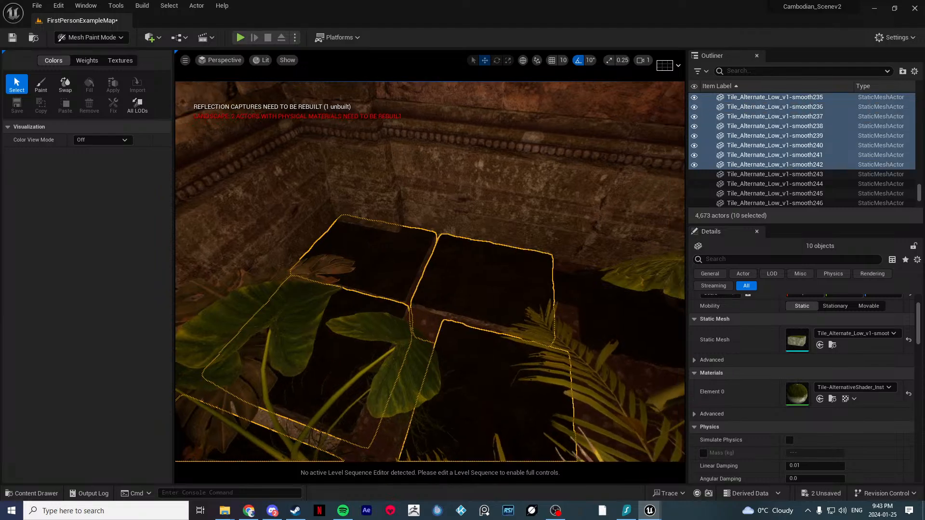
Step: Add the six remaining dark tiles beneath the monstera and palm to the selection and fill all sixteen with black vertex paint
right_drag(485, 353, 529, 243)
ctrl+click(529, 304)
ctrl+click(487, 287)
ctrl+click(529, 242)
ctrl+click(536, 246)
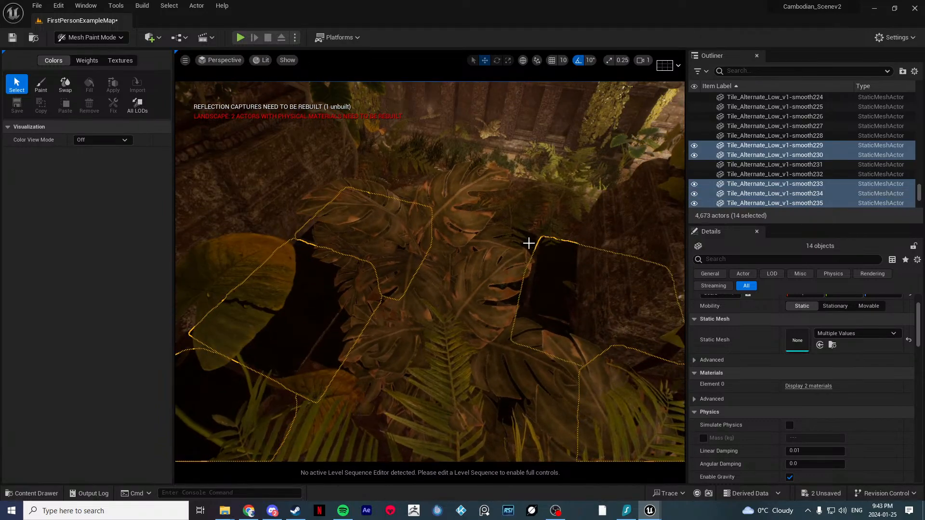
ctrl+click(462, 274)
ctrl+click(332, 336)
click(40, 84)
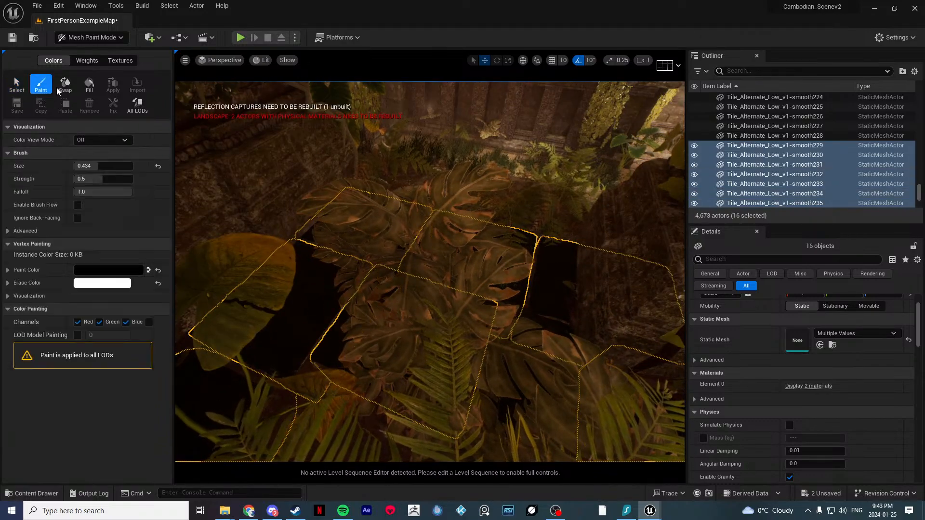
Step: Select the missed dark tile Tile_Low_UV83 beside the ivy and fill it with black vertex paint
right_drag(409, 279, 457, 318)
click(446, 261)
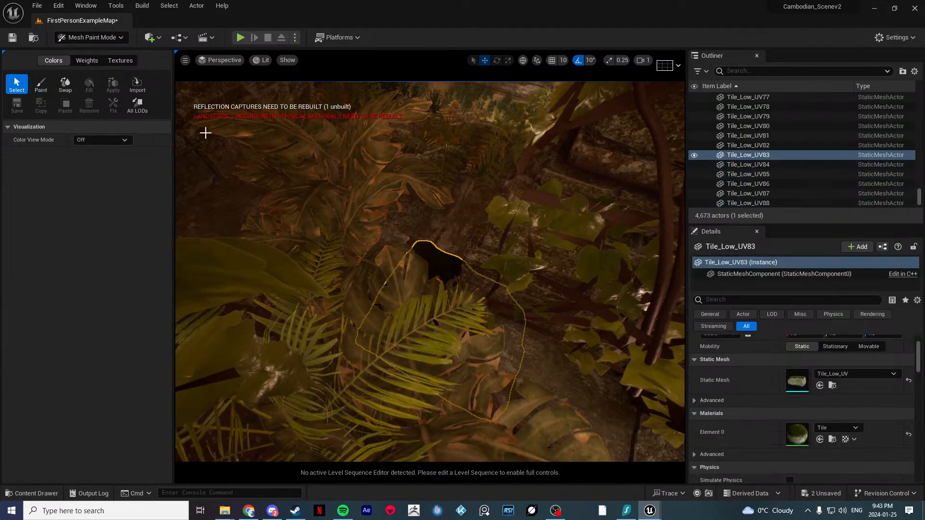
click(89, 86)
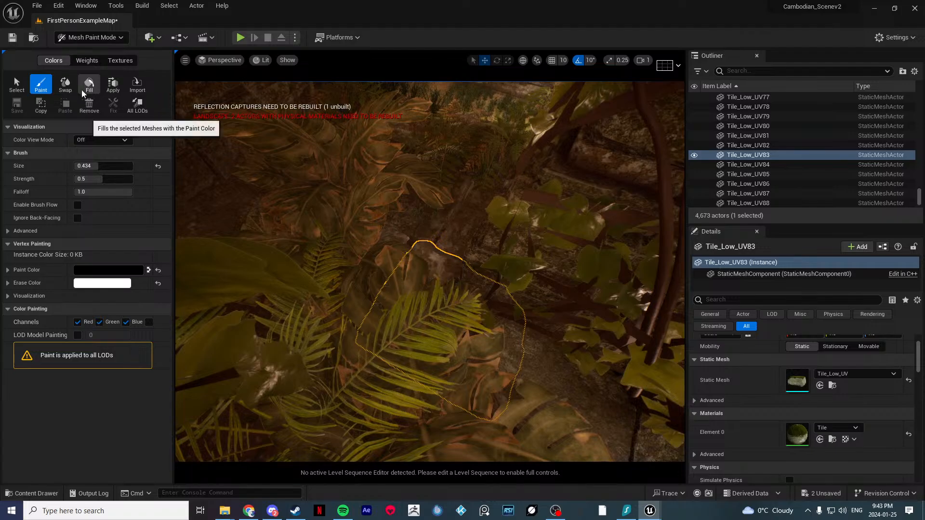
click(17, 85)
Step: Select the brick wall panel Cambodian_New_Wall3 above the fern ledge and return to Selection Mode with the Move tool
mouse_move(366, 270)
right_down()
mouse_move(433, 241)
mouse_move(487, 269)
mouse_move(558, 275)
mouse_move(607, 261)
right_up()
right_drag(429, 272, 378, 214)
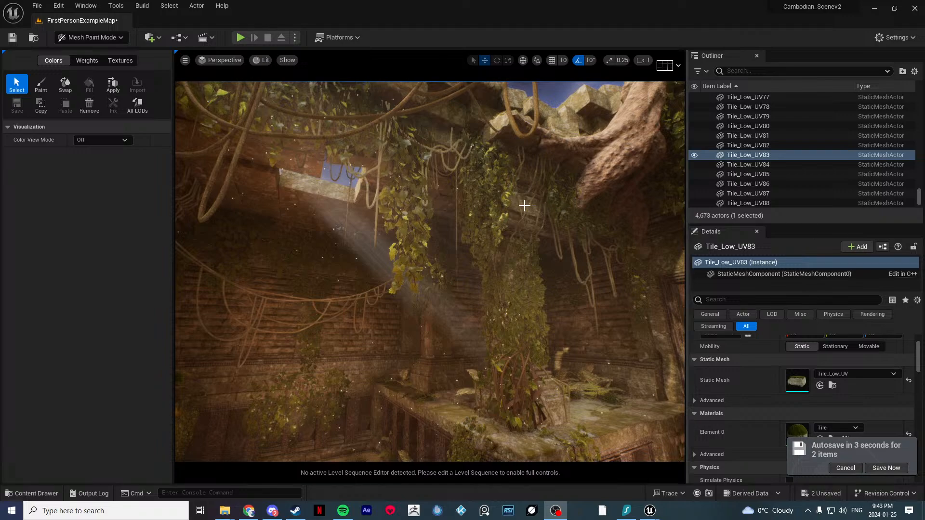
right_drag(500, 213, 409, 212)
click(416, 244)
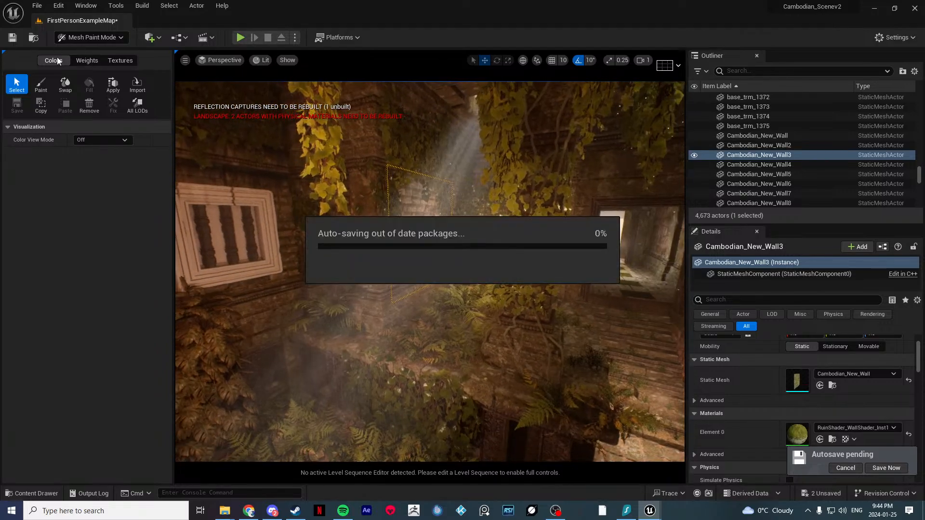
click(88, 37)
click(92, 50)
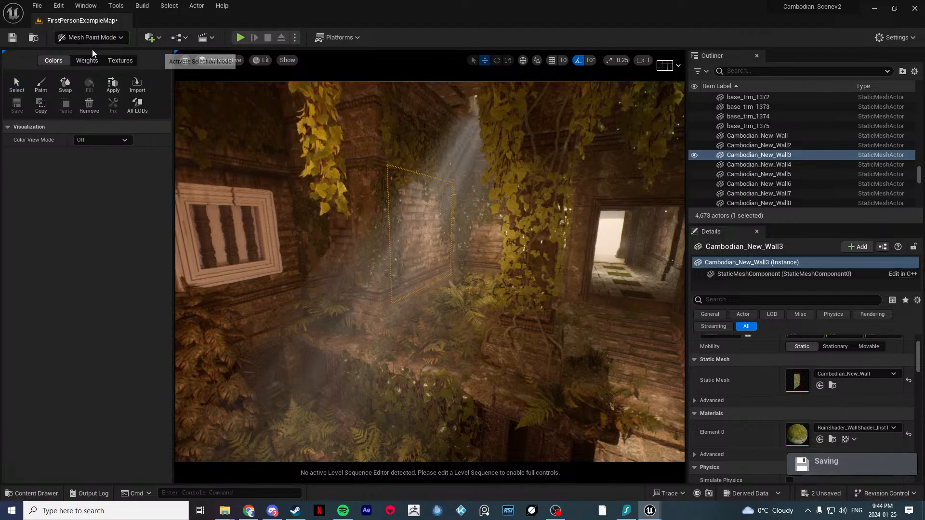
key(w)
right_drag(311, 371, 289, 362)
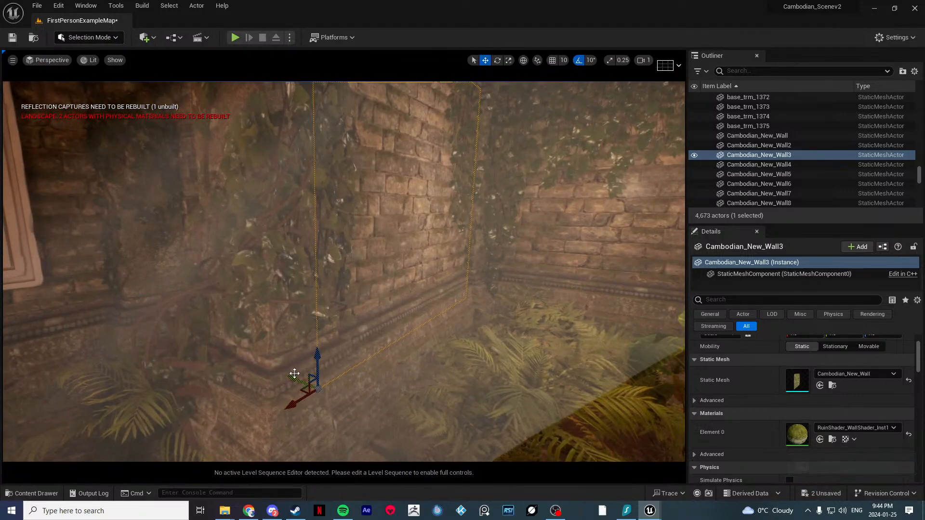
Step: Duplicate Cambodian_New_Wall3, move the copy across to the opposite side of the stairway, and rotate it 180 degrees
alt+drag(293, 375, 465, 433)
right_drag(465, 433, 294, 294)
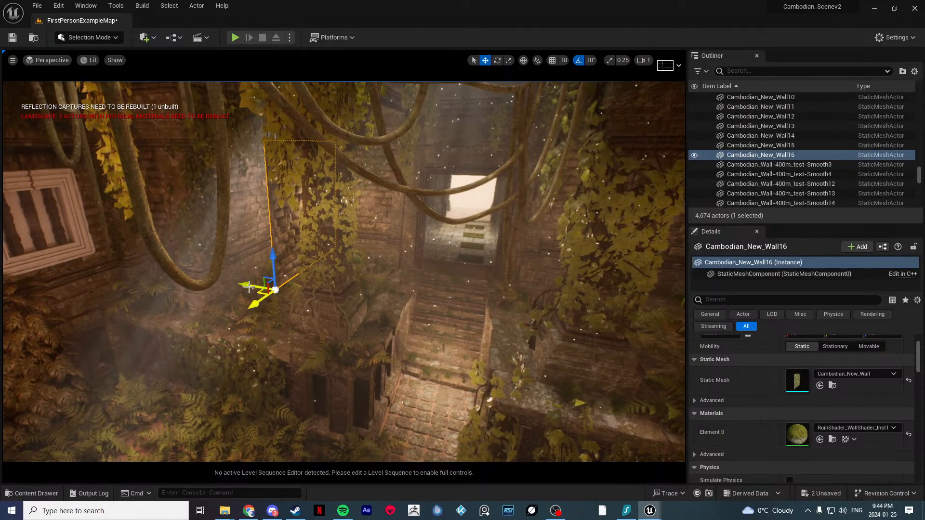
drag(296, 290, 554, 361)
key(e)
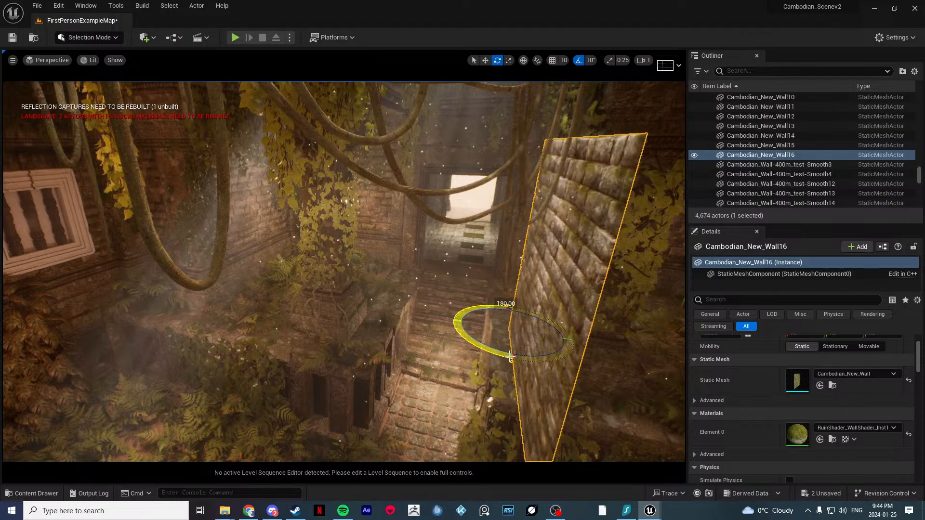
key(w)
Step: Switch to the web browser, search Google Images for "division 2", and preview the 4K Open World Gameplay street image
click(250, 511)
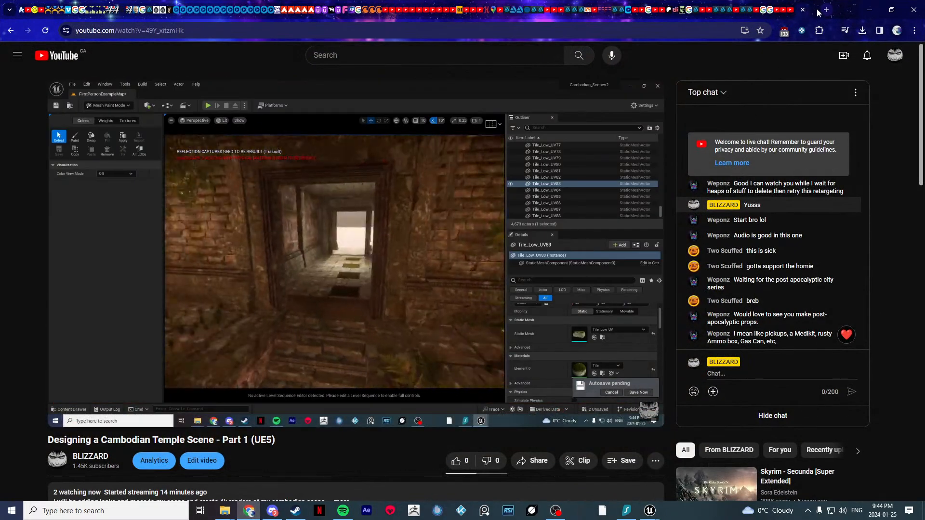
click(826, 11)
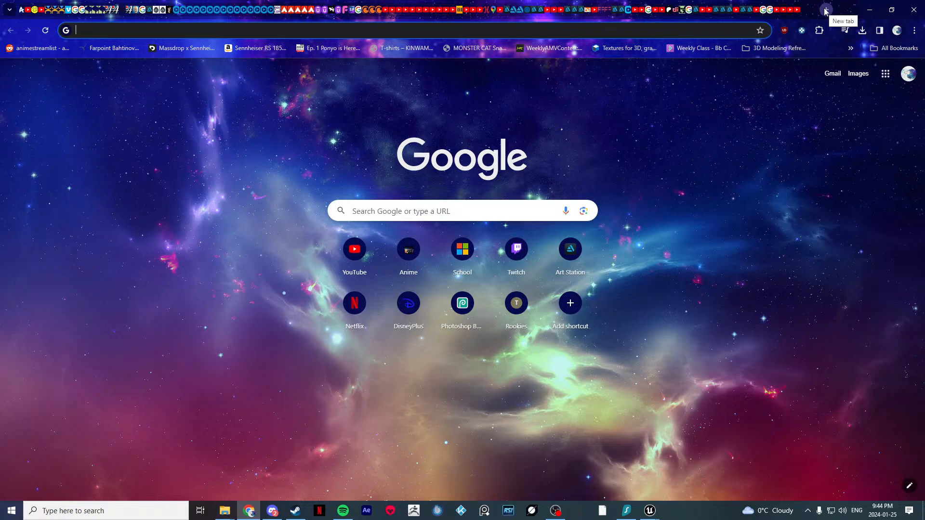
text(div)
key(BackSpace)
text(sion 2)
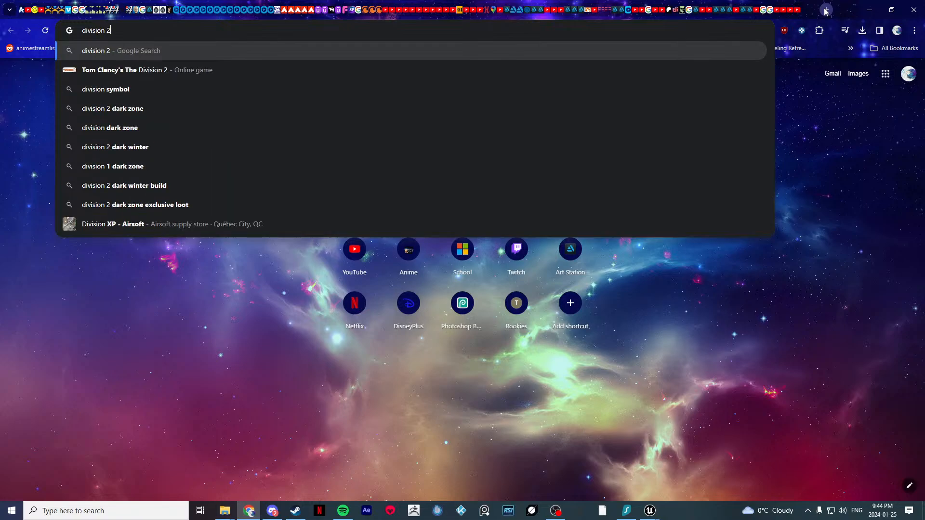
key(Return)
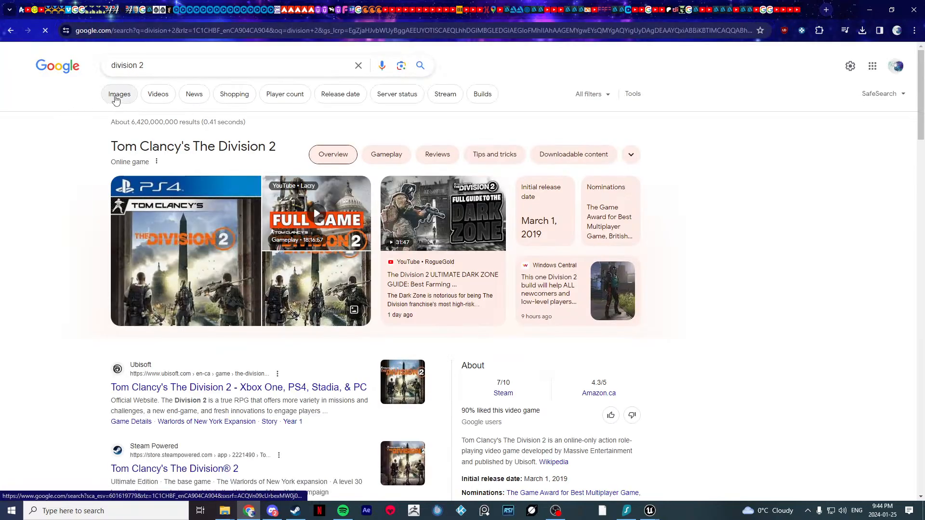
click(118, 94)
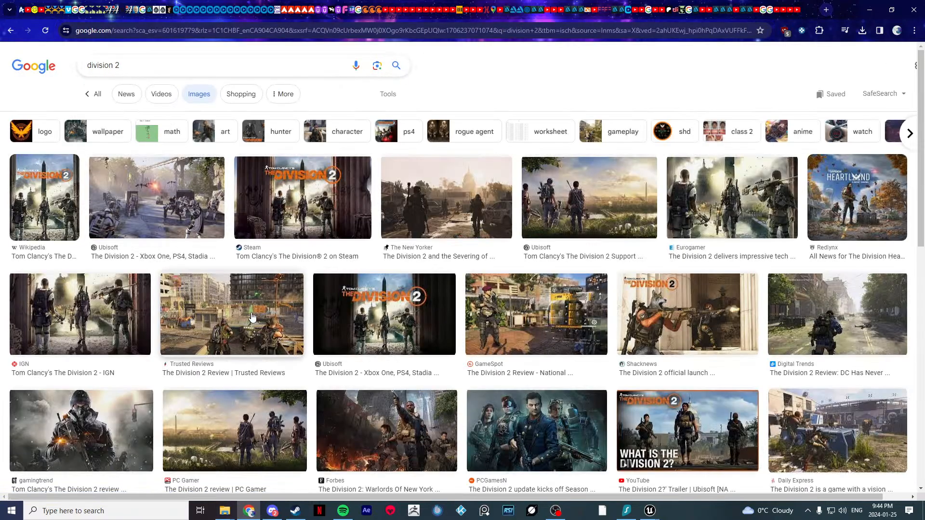
scroll(214, 327, down, 5)
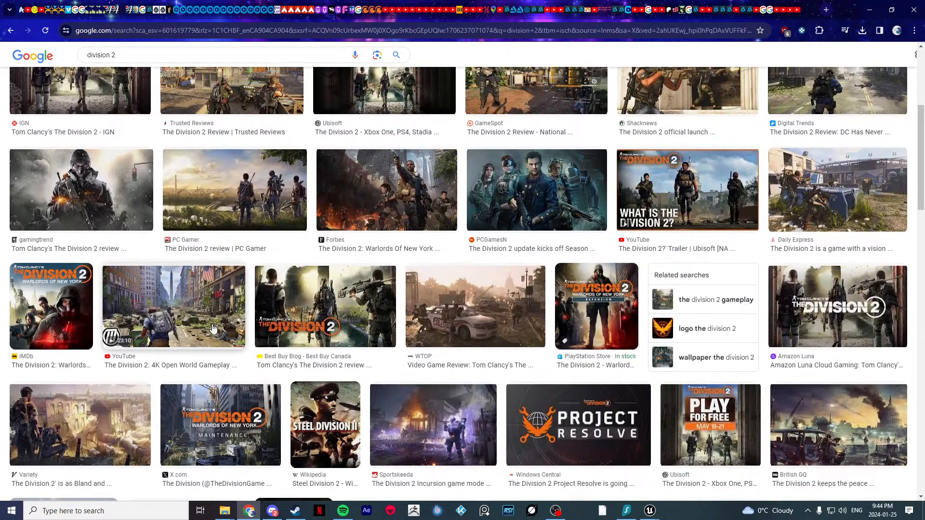
click(189, 314)
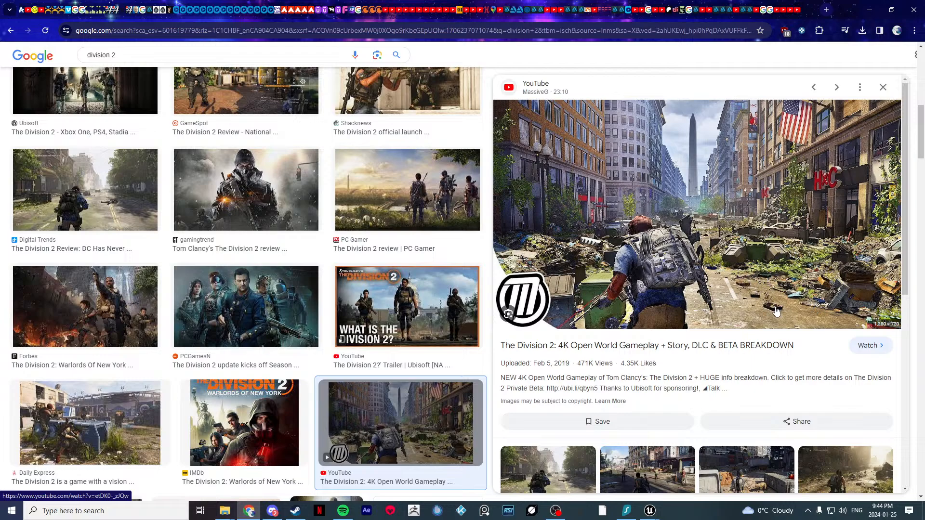
scroll(345, 327, down, 5)
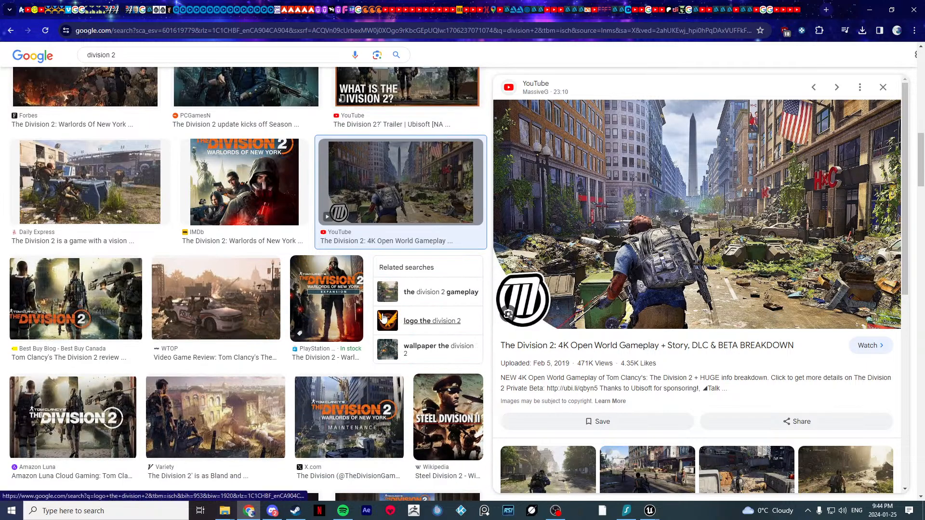
scroll(345, 326, down, 2)
scroll(345, 326, up, 8)
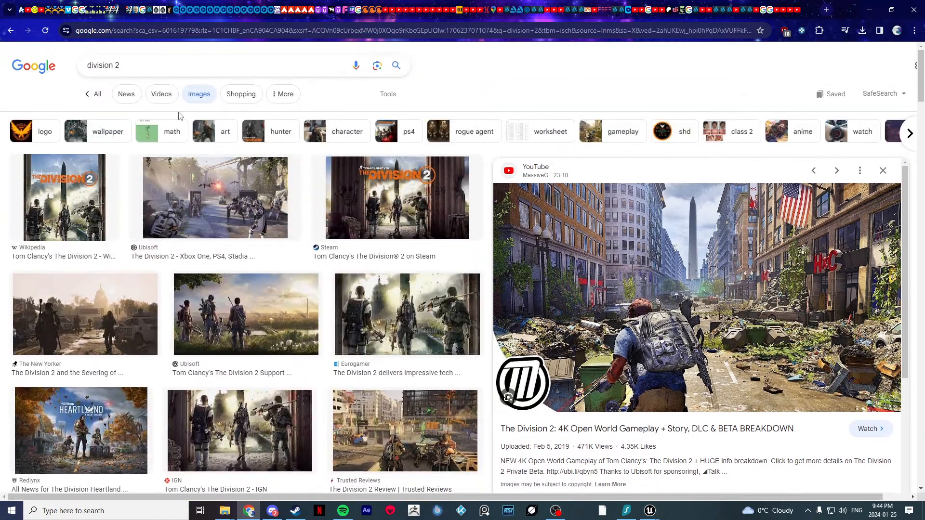
Step: Search Google Images for "weapon chest" and browse the first rows of results
drag(119, 65, 48, 65)
key(BackSpace)
text(weapo)
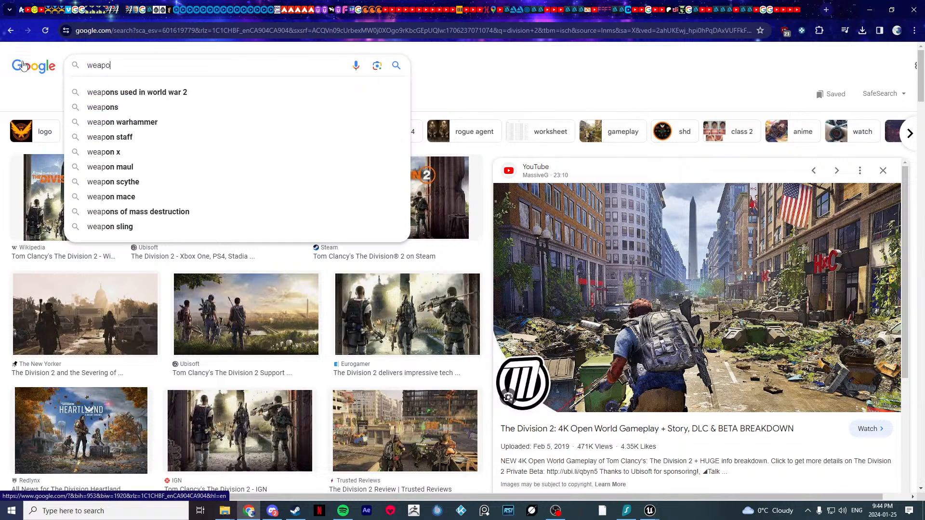
text(n chest)
key(Return)
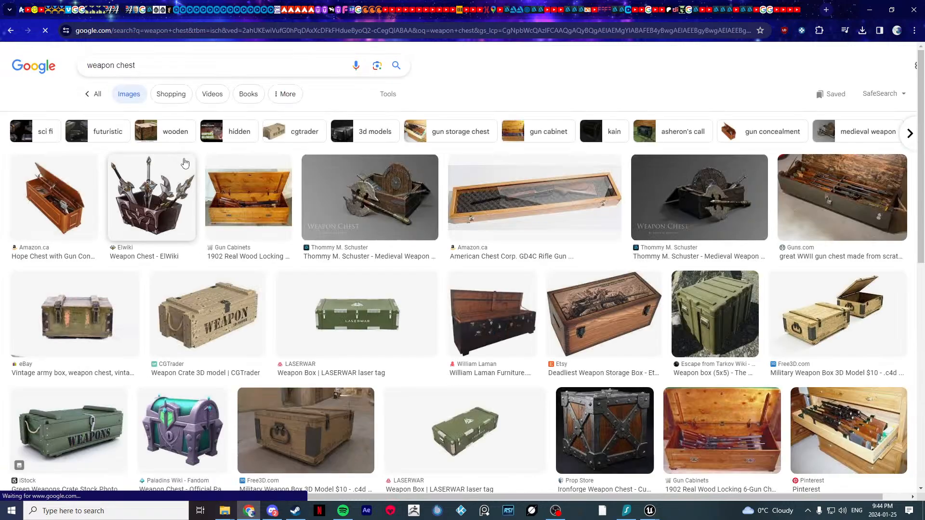
scroll(384, 382, down, 1)
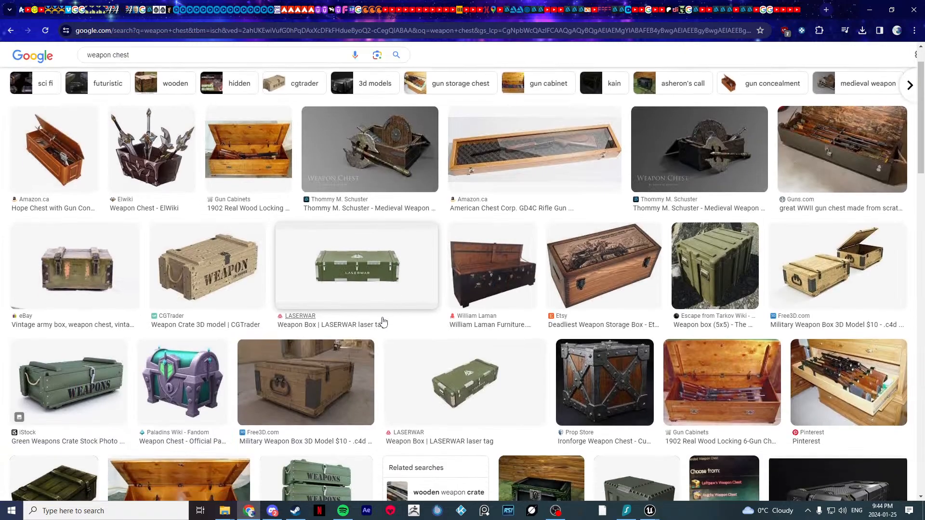
scroll(384, 366, up, 1)
Step: Refine the image search to "Military weapon chest"
triple_click(165, 65)
text(Milita)
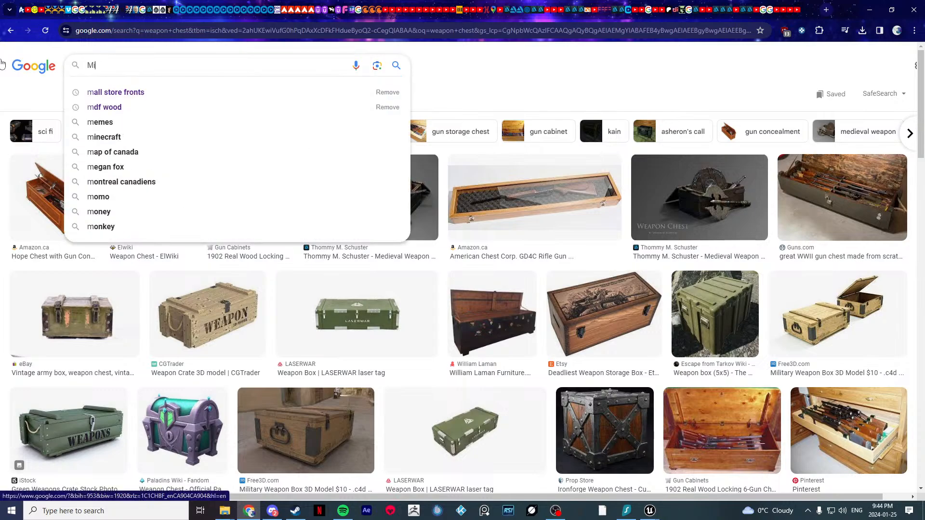
text(ry weapon chest)
key(Return)
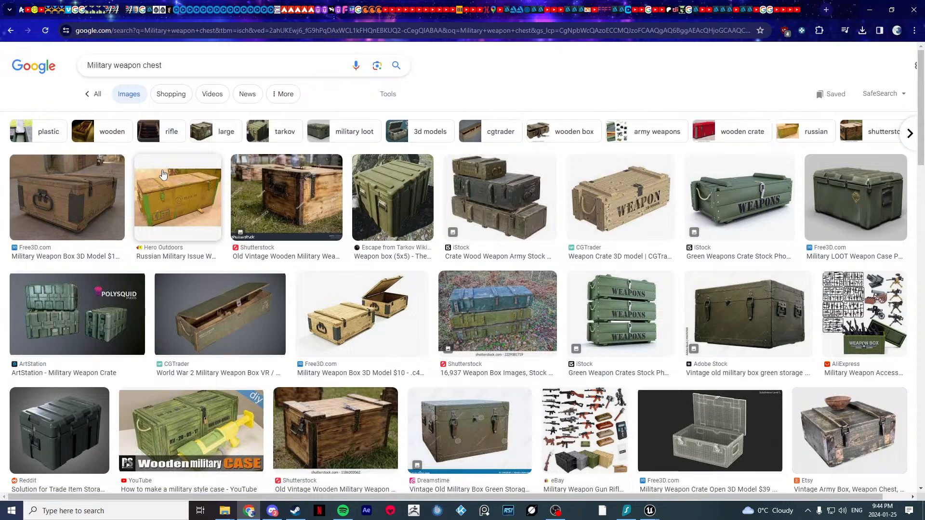
Step: Preview the ArtStation weapon crates, the Reddit storage case, the CGTrader loot chest, and the stacked iStock army crates as references
click(83, 299)
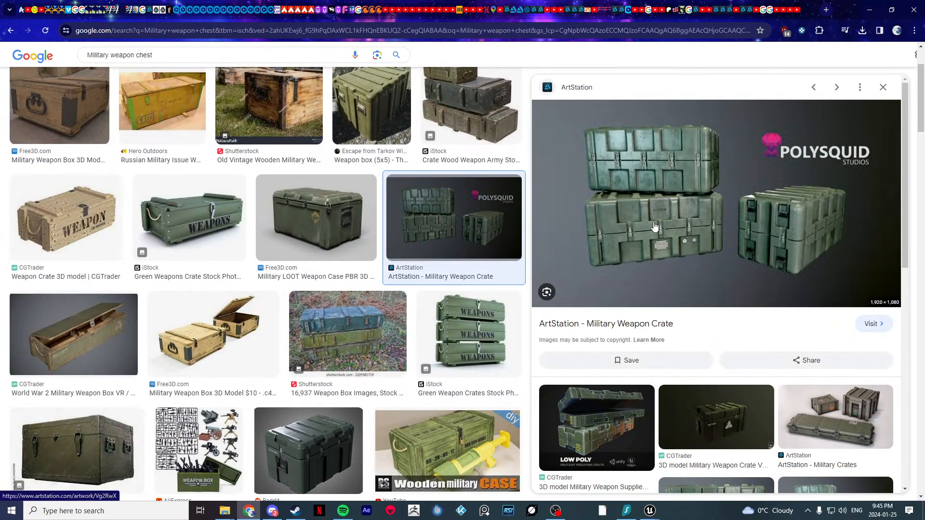
scroll(297, 265, down, 4)
click(298, 265)
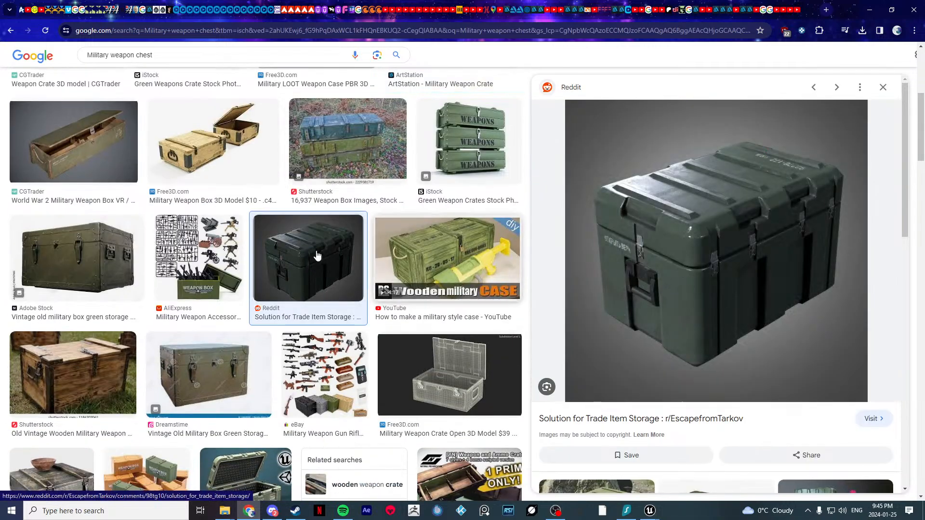
scroll(130, 347, down, 4)
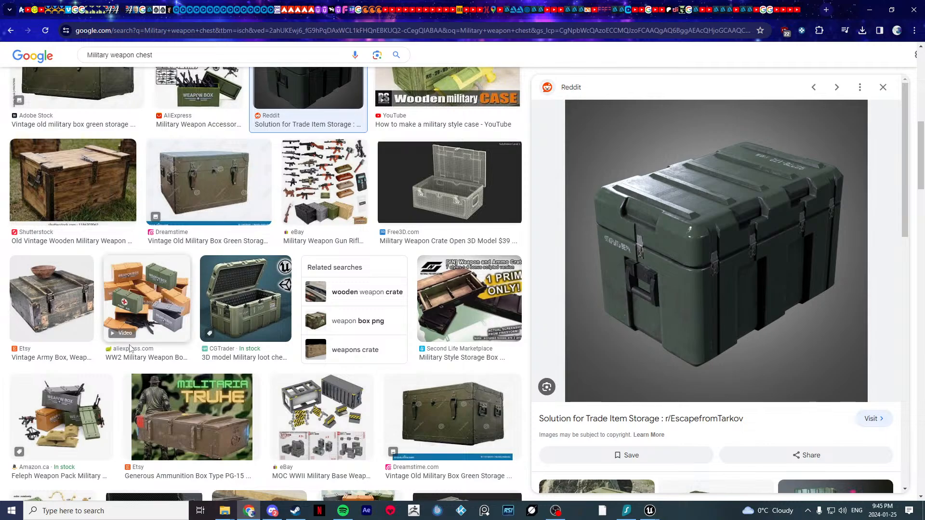
click(233, 321)
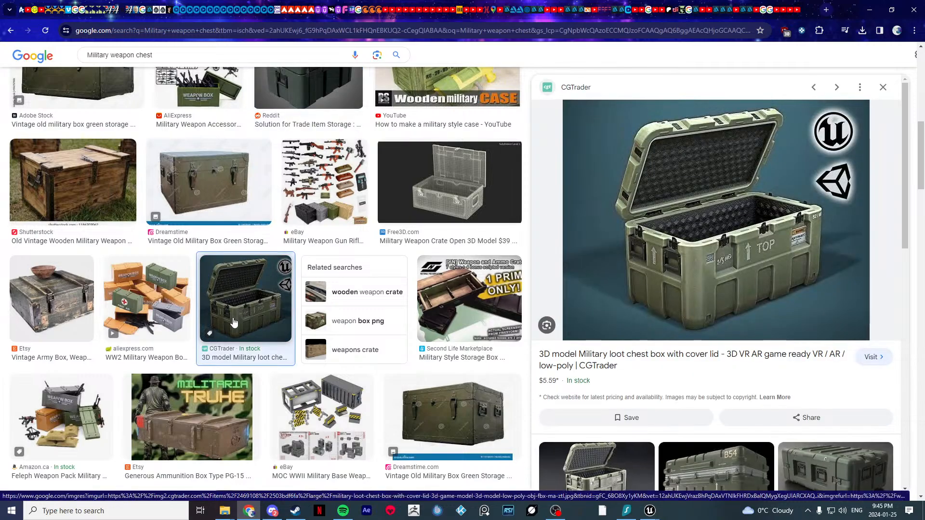
scroll(255, 323, down, 4)
scroll(518, 91, up, 15)
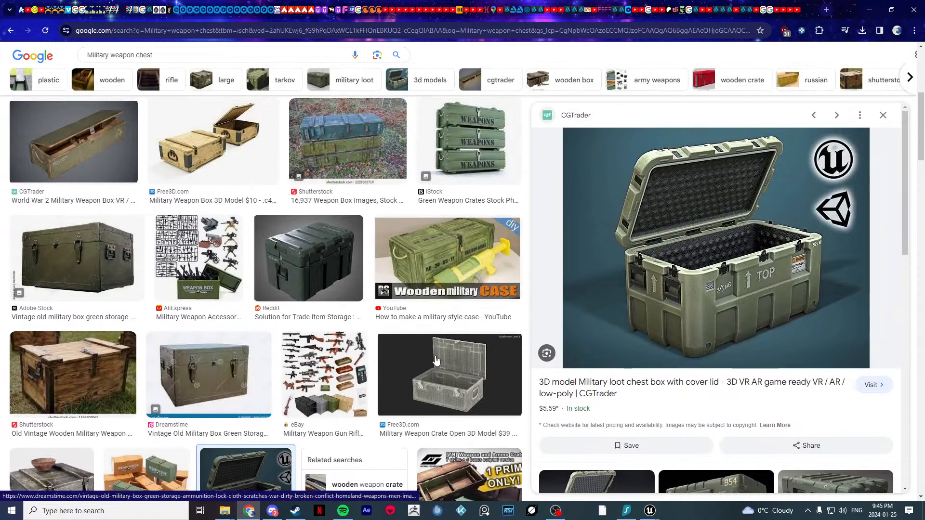
click(470, 198)
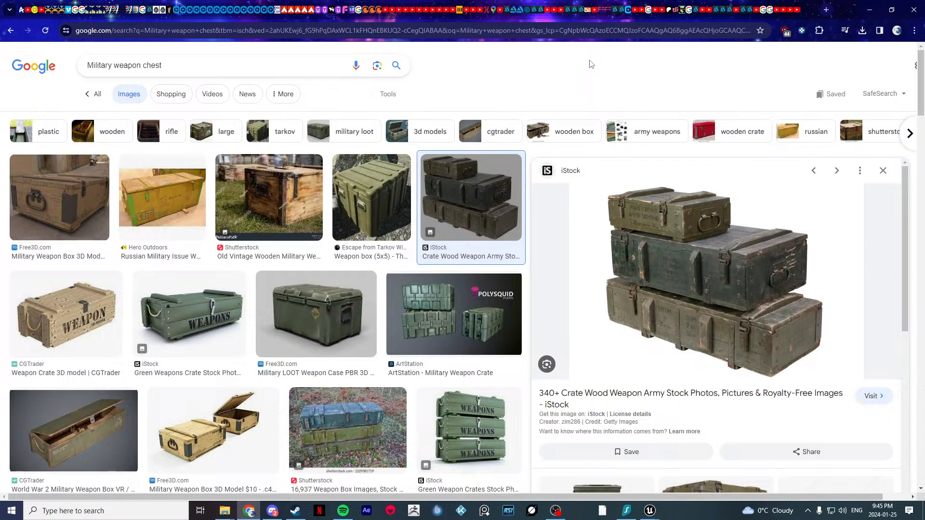
Step: Return to Unreal Editor, move Cambodian_New_Wall16 onto the smooth wall behind the hanging ivy, and delete that smooth wall
click(870, 10)
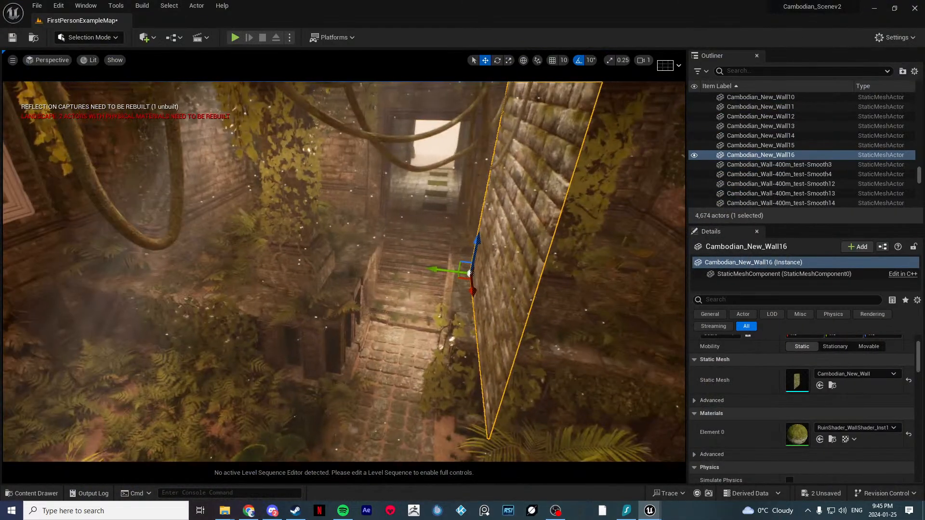
right_drag(344, 271, 504, 336)
drag(516, 339, 208, 254)
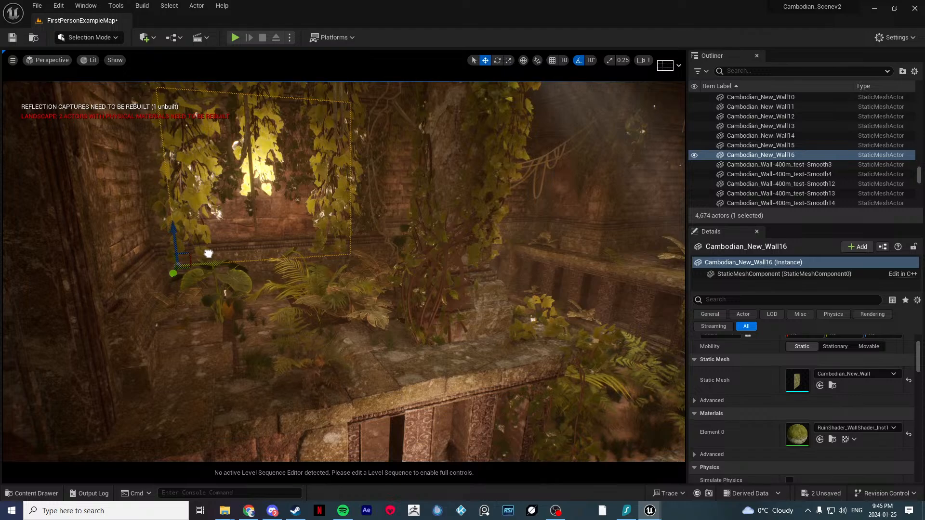
key(f)
key(Delete)
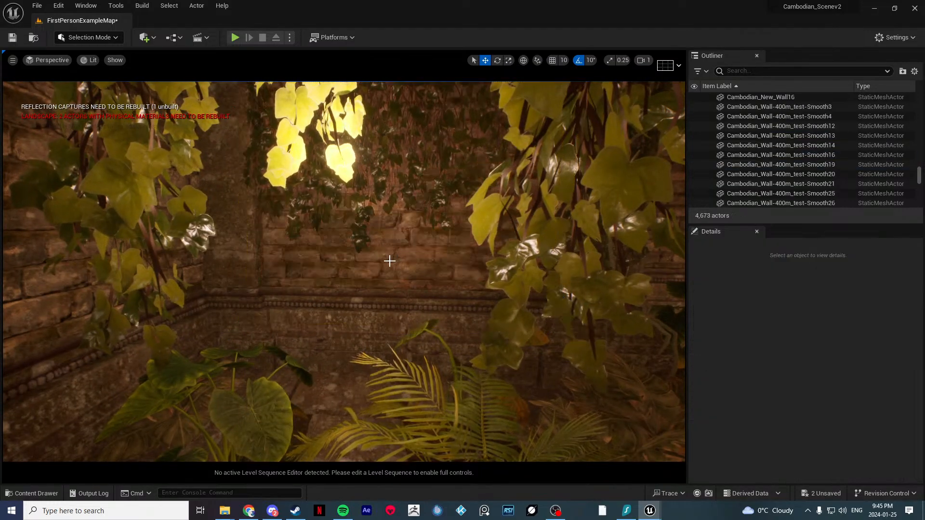
click(386, 280)
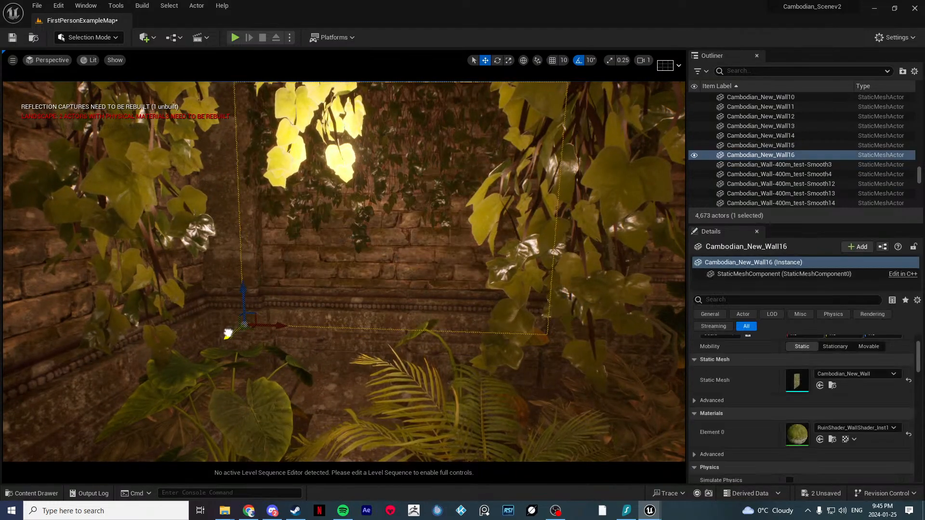
Step: Duplicate the brick panel Cambodian_New_Wall14 behind the hanging vines and rotate the copy 90 degrees
right_drag(228, 333, 438, 345)
key(w)
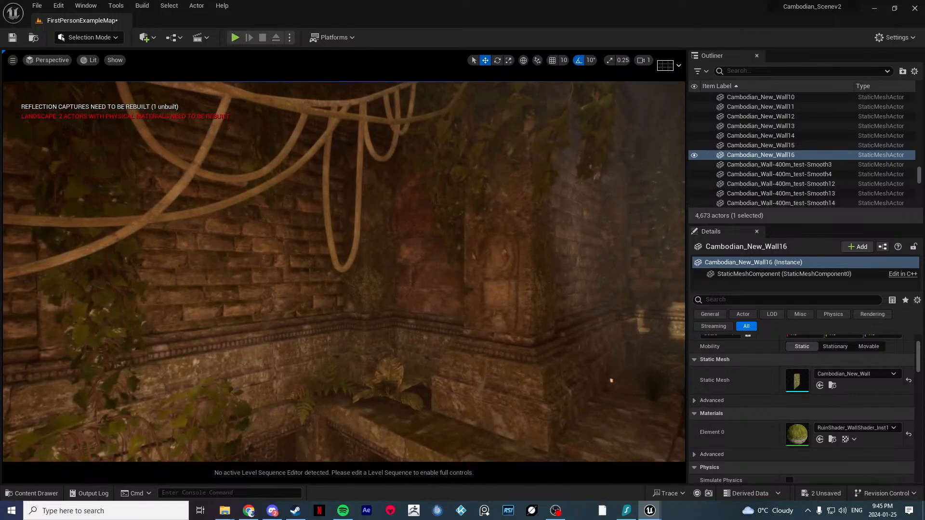
right_drag(235, 279, 248, 271)
click(262, 313)
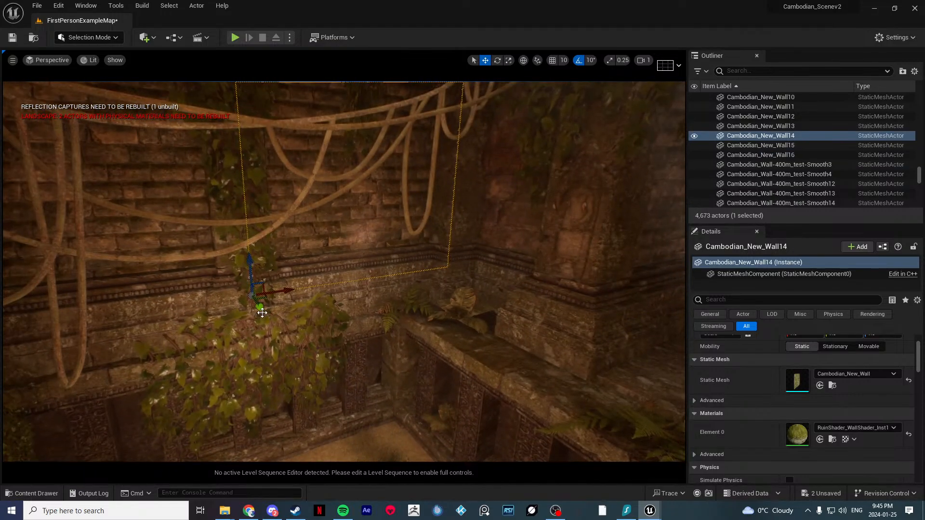
key(ctrl+d)
key(e)
drag(304, 348, 328, 332)
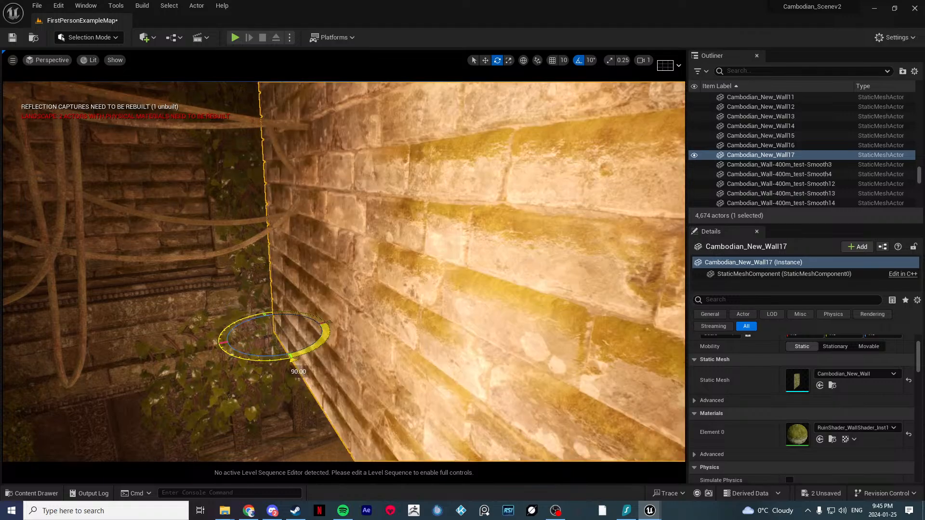
Step: Delete the smooth wall in the corner beside the carved pillar and move the rotated brick copy into its place
right_drag(371, 337, 212, 283)
key(w)
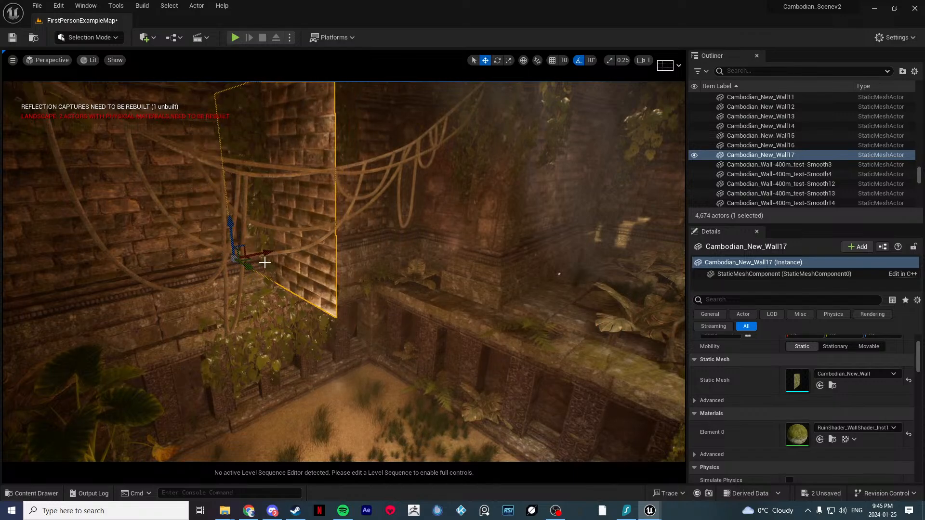
right_drag(265, 253, 358, 310)
click(360, 308)
key(Delete)
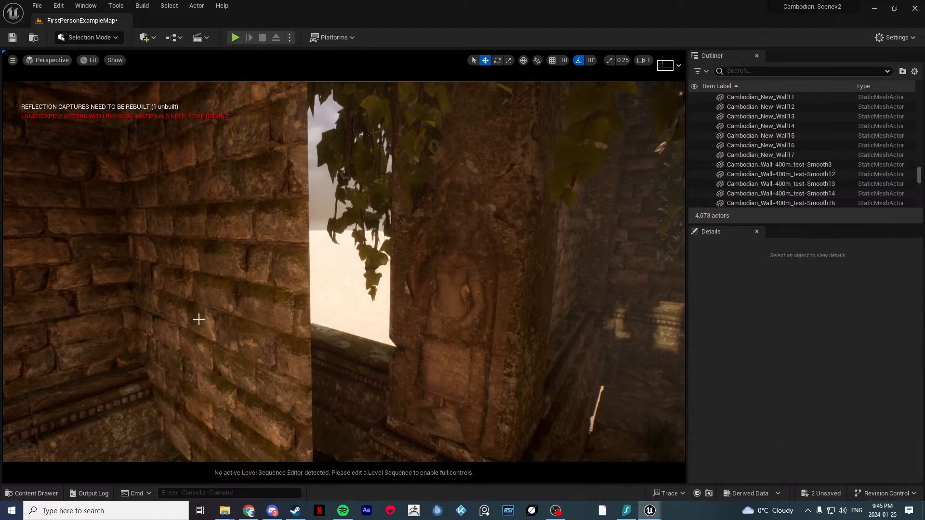
click(183, 328)
drag(136, 357, 242, 329)
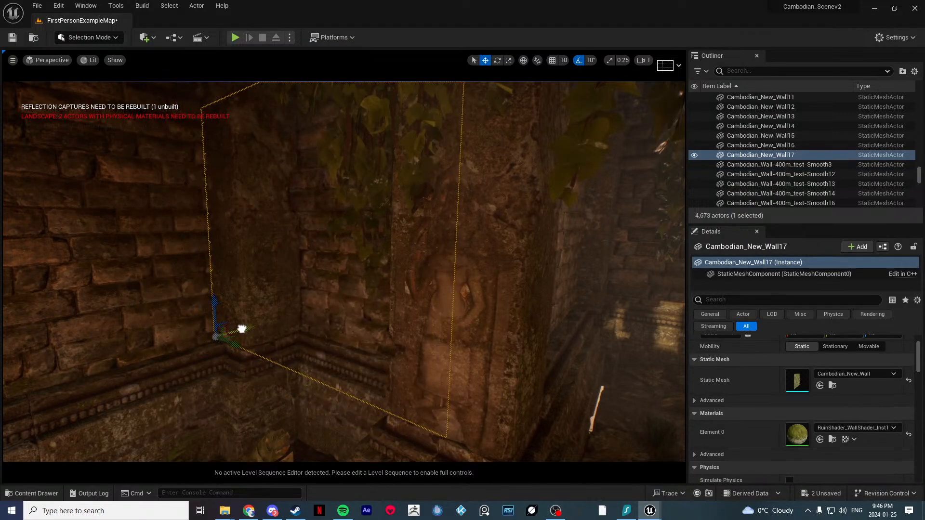
Step: Duplicate the brick panel Cambodian_New_Wall15 by the hanging vines and delete the smooth wall in the adjacent ivy-covered corner
click(294, 367)
right_drag(302, 367, 380, 297)
click(388, 312)
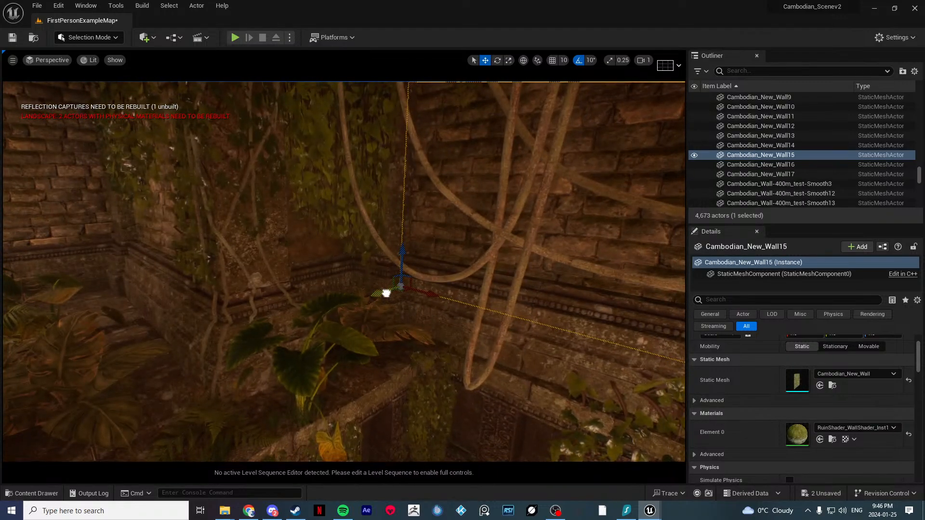
alt+drag(386, 293, 355, 301)
click(311, 254)
key(Delete)
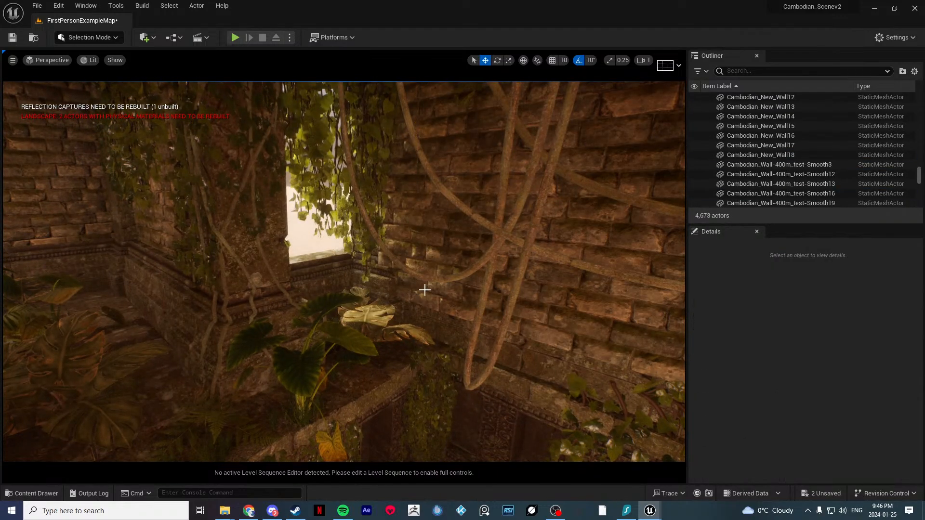
Step: Rotate the copy of Cambodian_New_Wall15 to face the open corner and align it with the pillar edge and ledge
click(391, 306)
key(e)
drag(390, 306, 286, 301)
key(w)
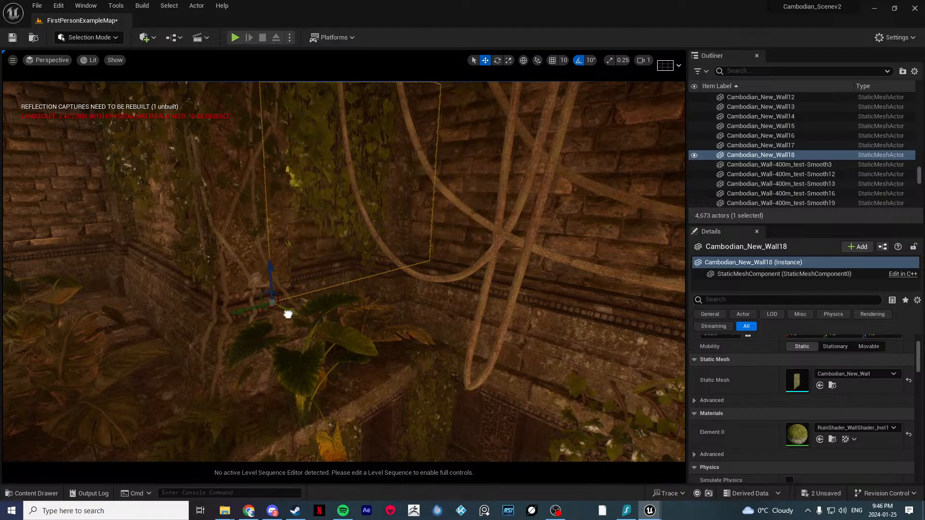
right_drag(289, 315, 299, 350)
drag(295, 352, 246, 352)
drag(275, 323, 276, 320)
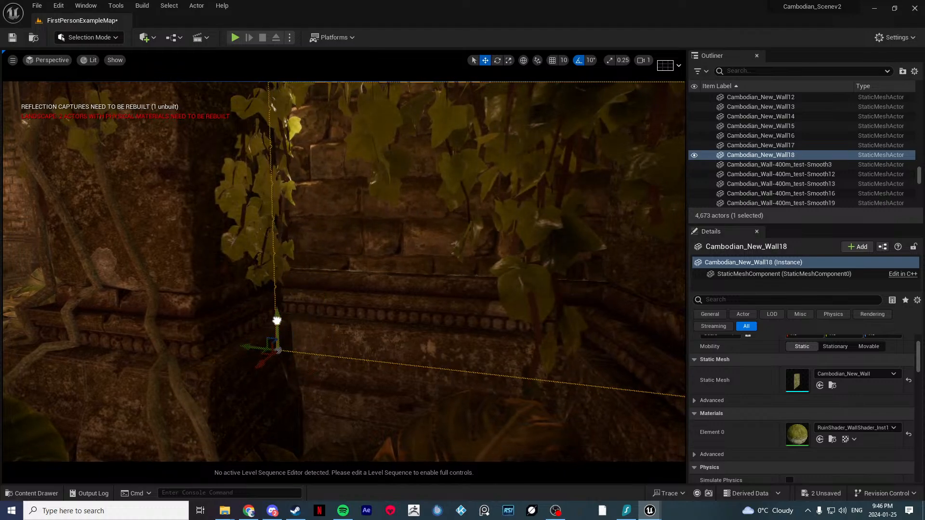
click(191, 326)
right_drag(192, 325, 208, 224)
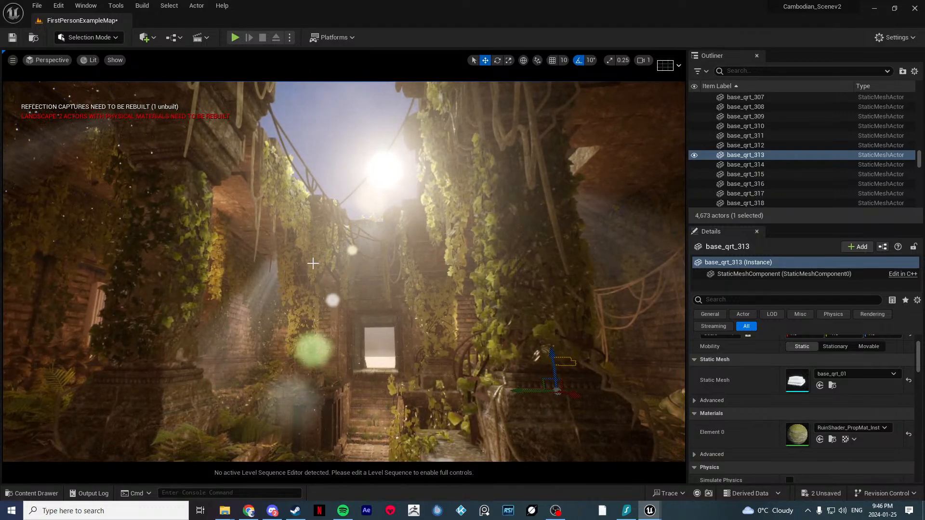
right_drag(323, 272, 366, 274)
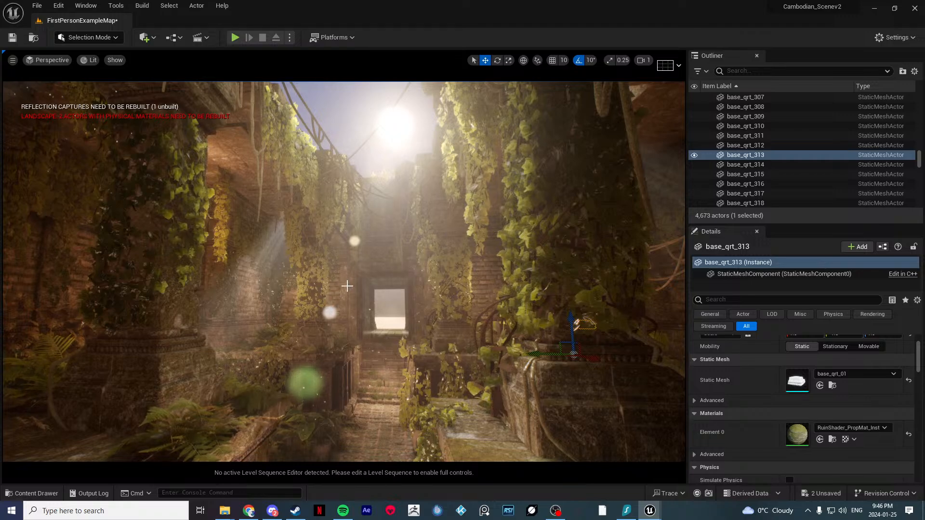
key(w)
right_drag(347, 285, 82, 294)
key(w)
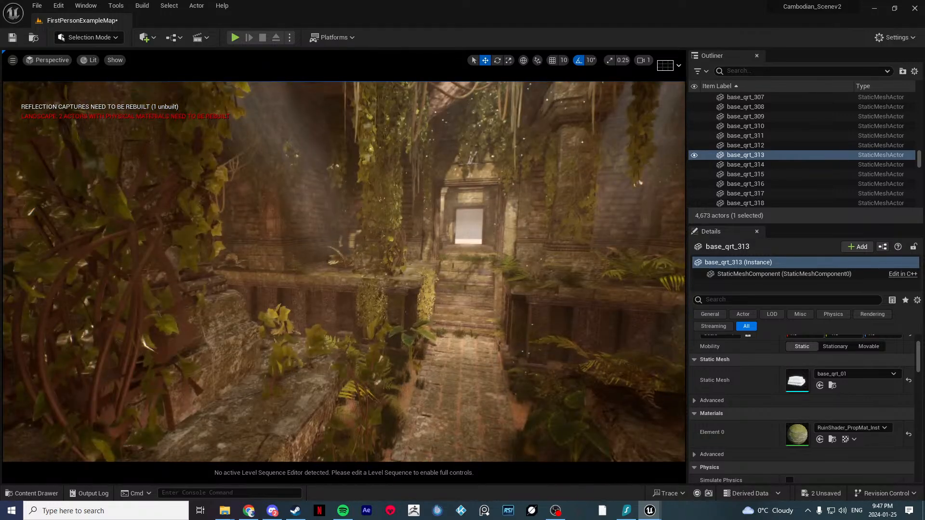
key(a)
right_drag(227, 330, 351, 321)
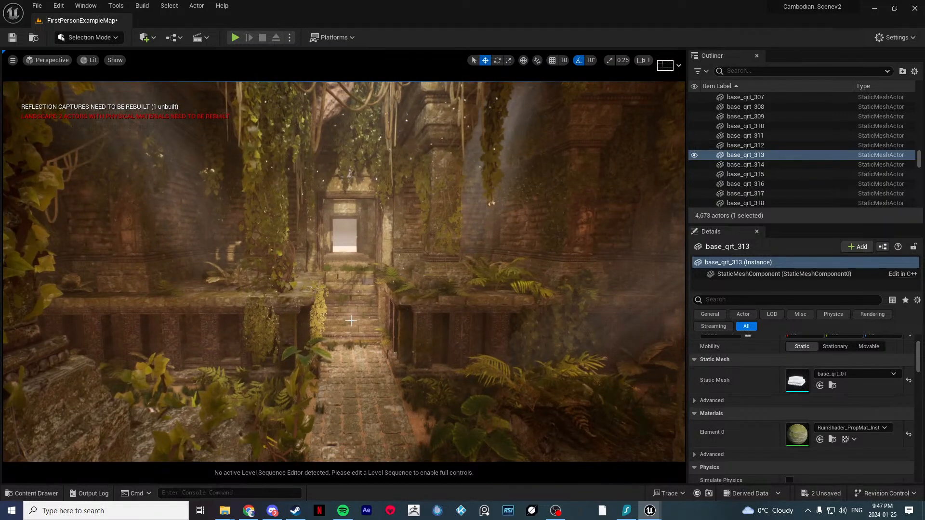
Step: Switch to Chrome, search images for "Temple runner", preview the Medium and VentureBeat game screenshots, and return to Unreal Editor
click(249, 511)
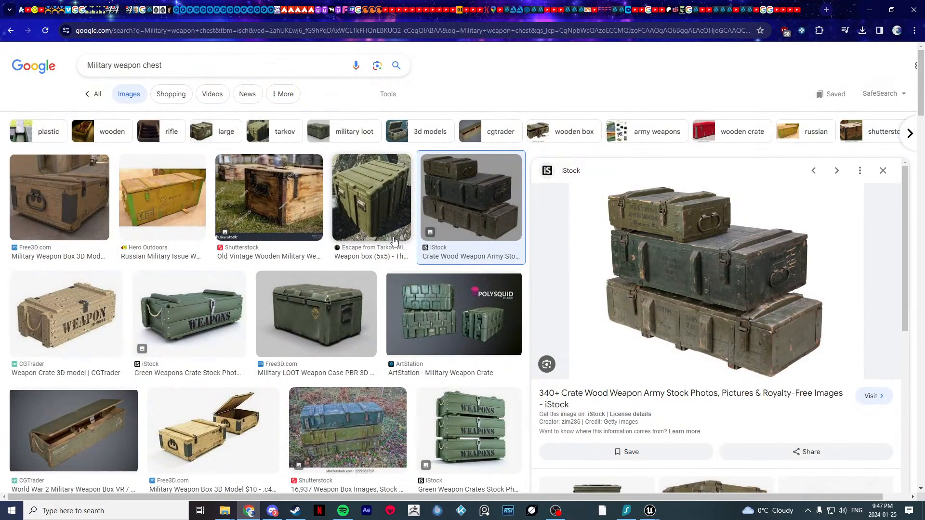
triple_click(259, 72)
text(Temple runn)
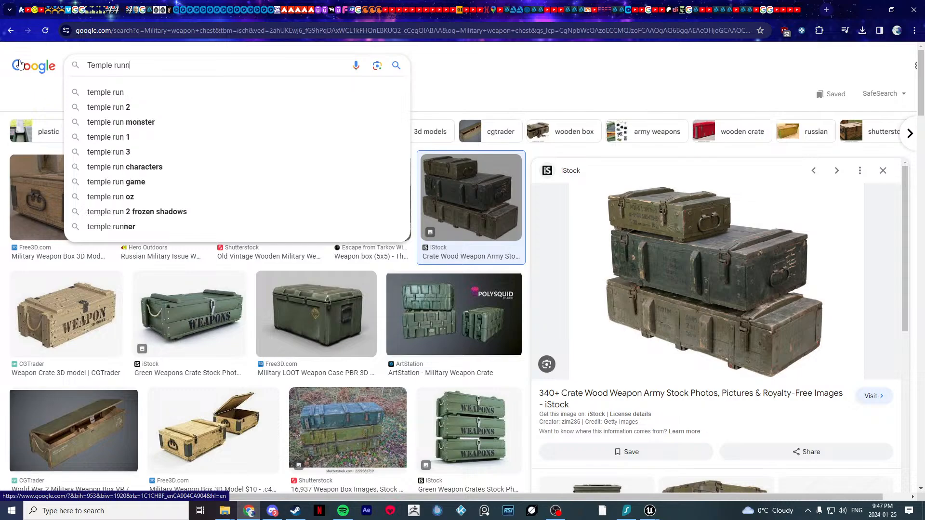
text(er)
key(Return)
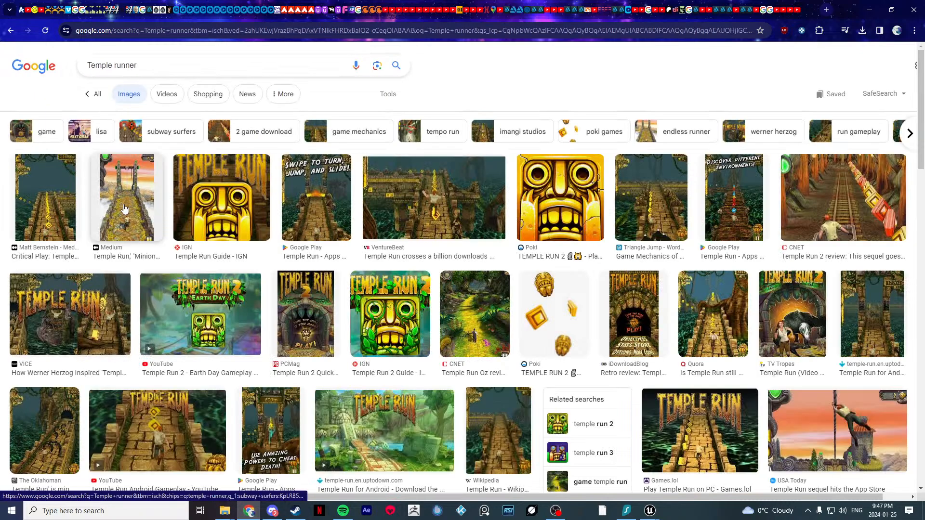
click(124, 208)
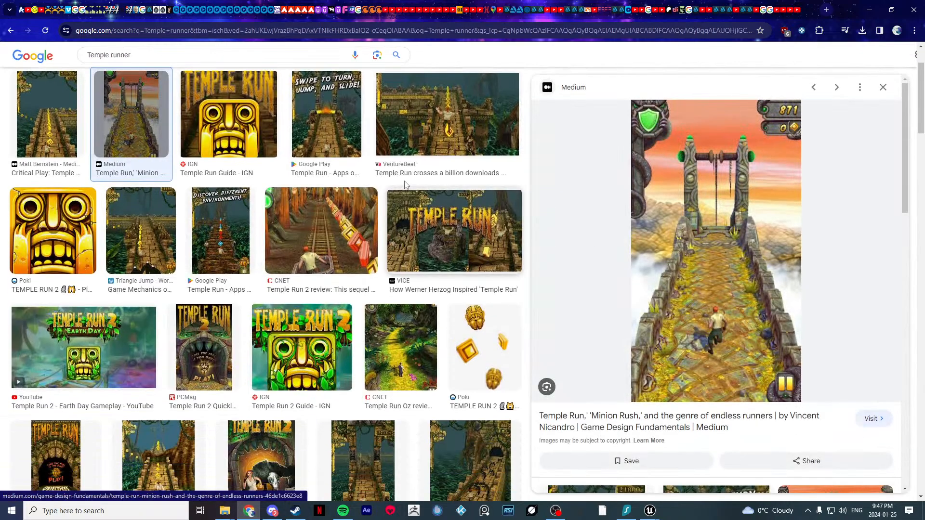
click(409, 120)
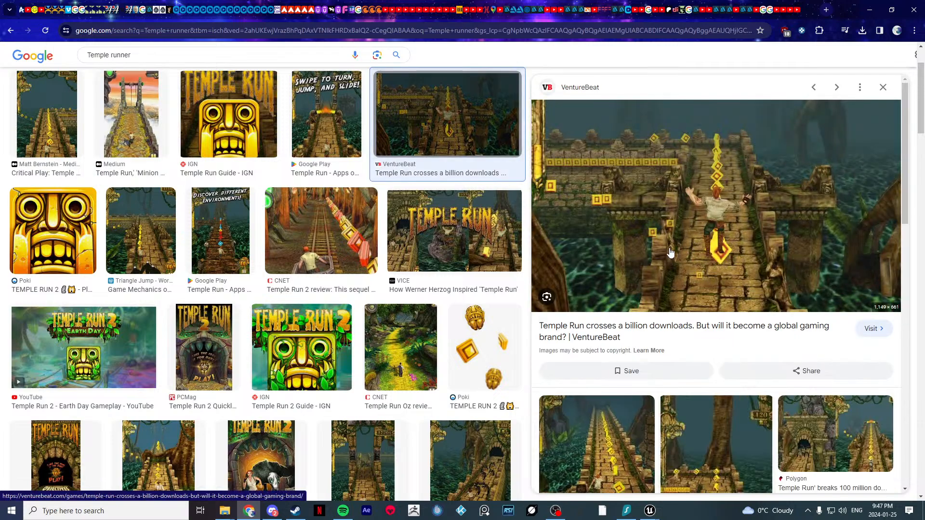
click(869, 10)
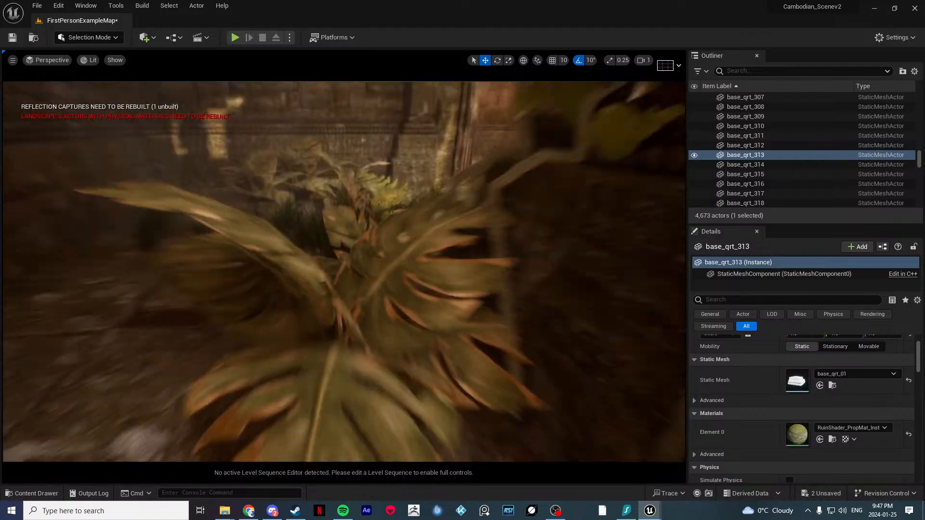
Step: Switch to Mesh Paint mode and vertex-paint the stone floor tile beside the monstera plant with the paint color swapped to white
right_drag(298, 297, 297, 337)
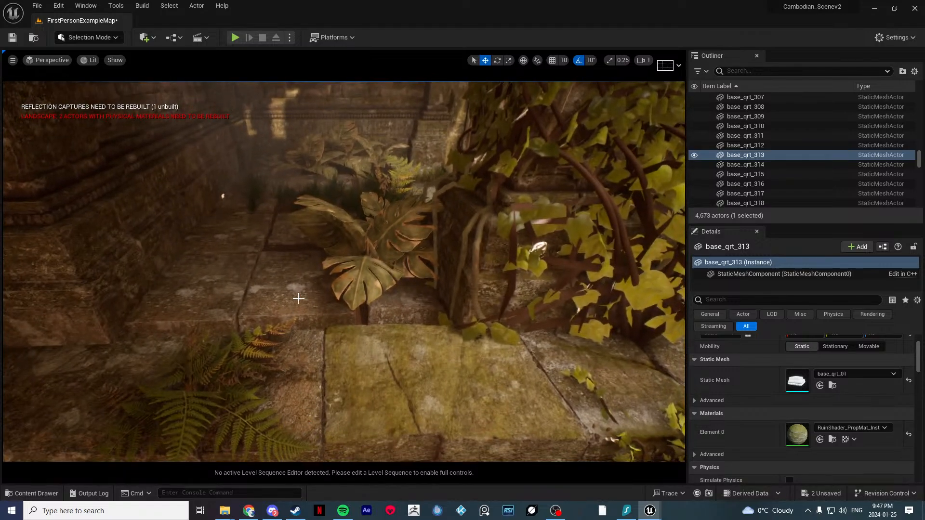
click(295, 291)
right_drag(296, 291, 202, 291)
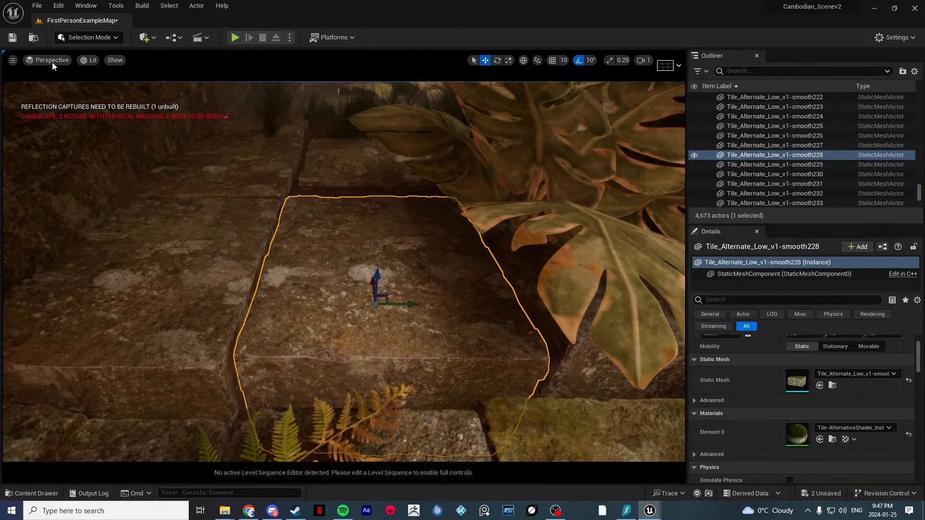
click(73, 38)
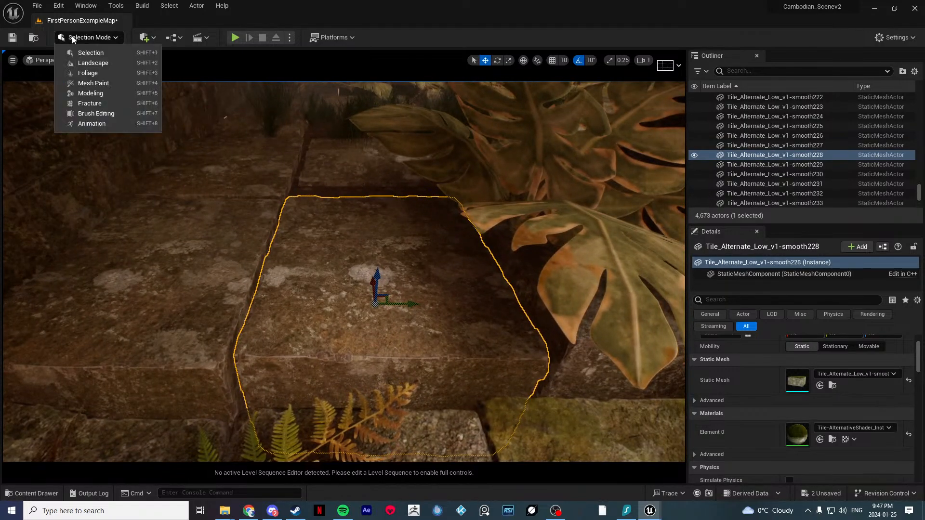
click(94, 82)
click(41, 84)
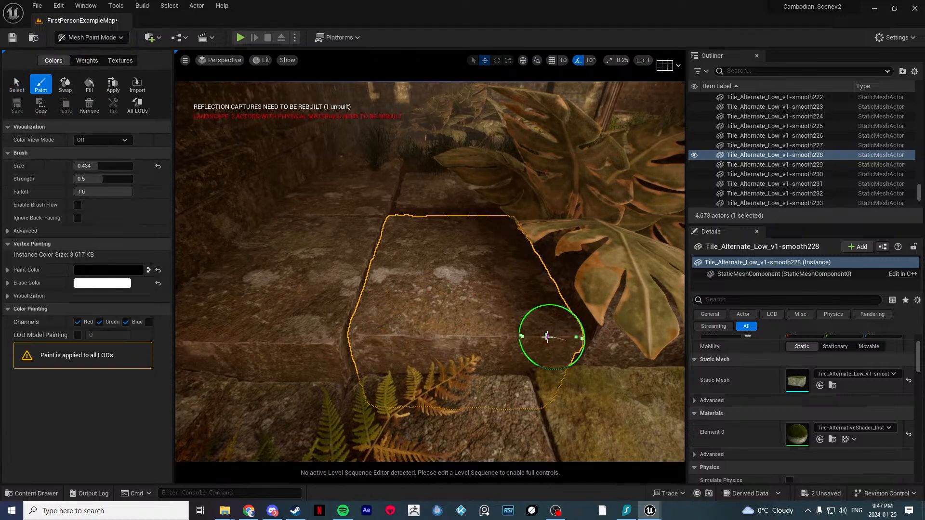
key(x)
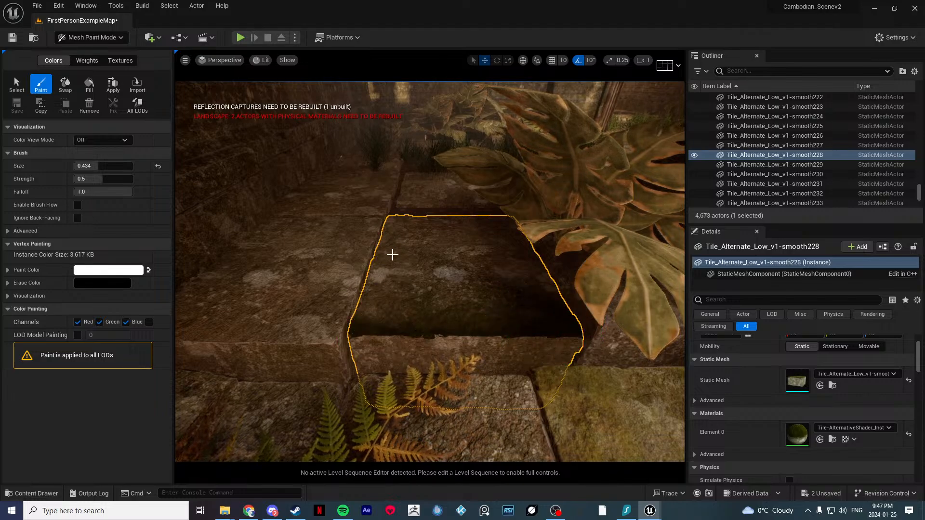
Step: Select the fern-covered ledge slab Lower_Wall_Modular_LeftSlab_LOW_UV27 and vertex-paint its top surface white
right_drag(392, 254, 462, 318)
click(17, 84)
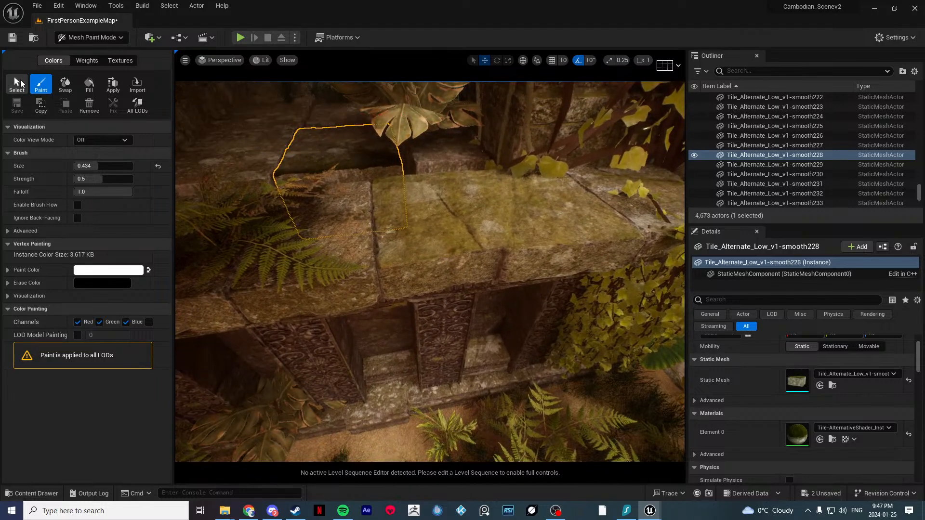
click(337, 240)
click(41, 85)
right_drag(401, 262, 356, 260)
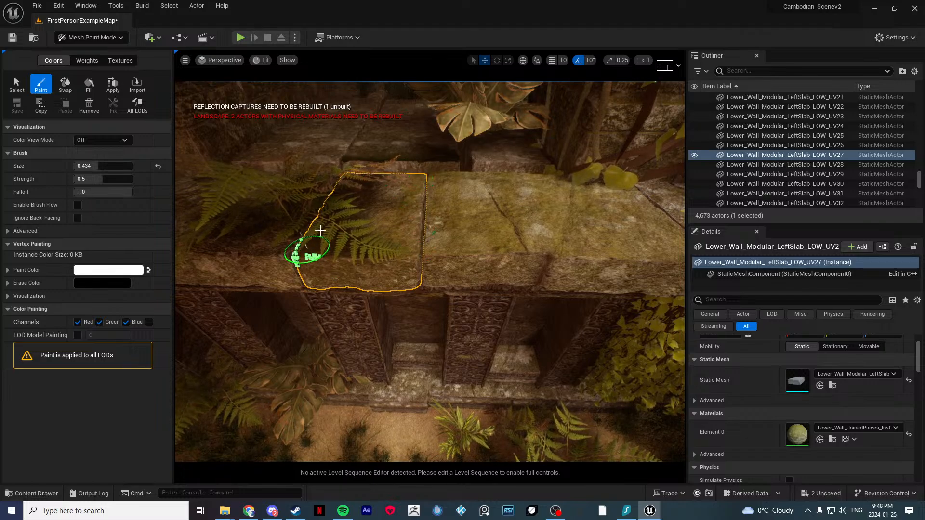
mouse_move(422, 180)
mouse_down()
mouse_move(412, 258)
mouse_move(314, 258)
mouse_up()
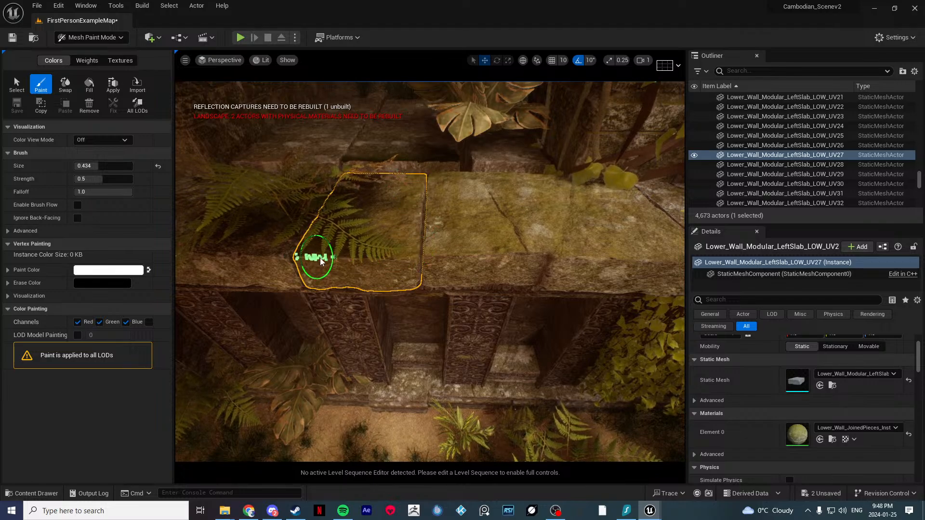
Step: Vertex-paint the ledge slab Lower_Wall_Modular_LeftSlab_LOW_UV28 below the pillar base white and set the brush size to 0.634
mouse_move(313, 258)
right_down()
mouse_move(331, 440)
mouse_move(374, 325)
mouse_move(302, 220)
mouse_move(396, 276)
right_up()
key(Escape)
click(346, 245)
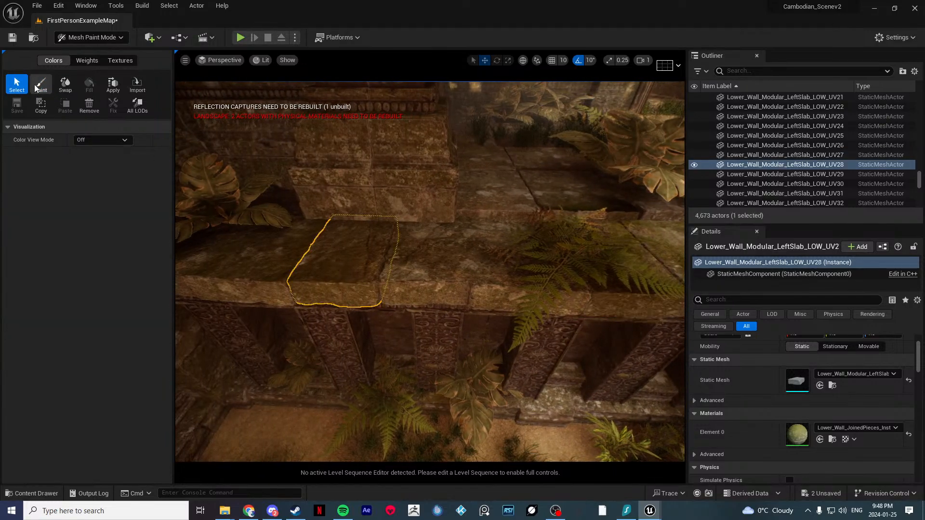
click(41, 84)
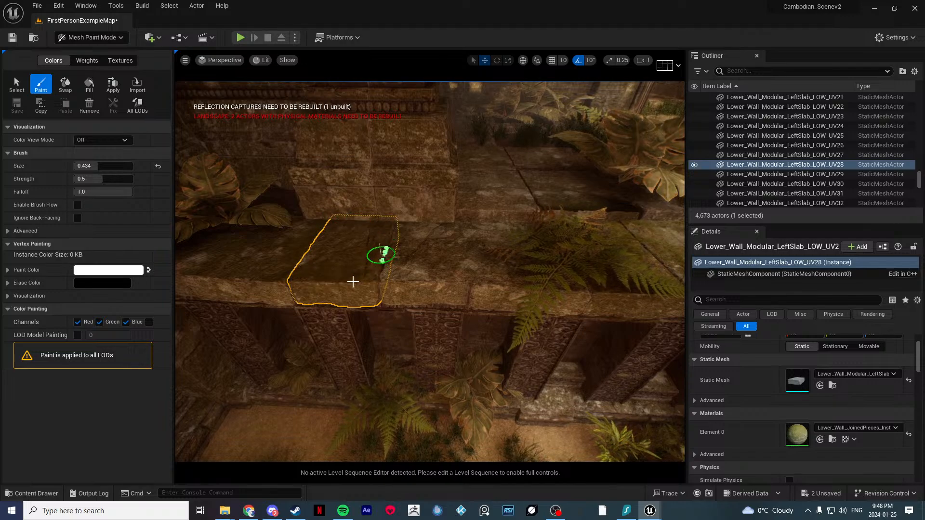
drag(339, 220, 368, 250)
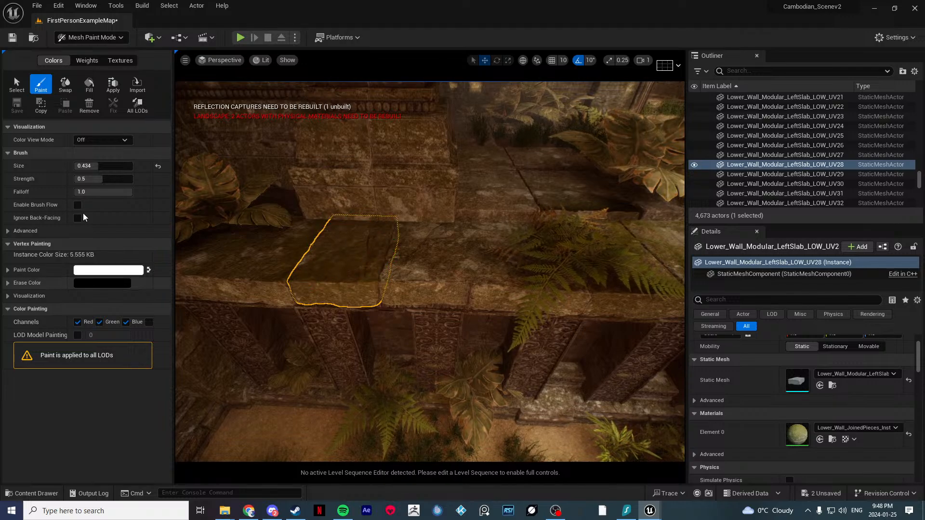
drag(94, 166, 104, 170)
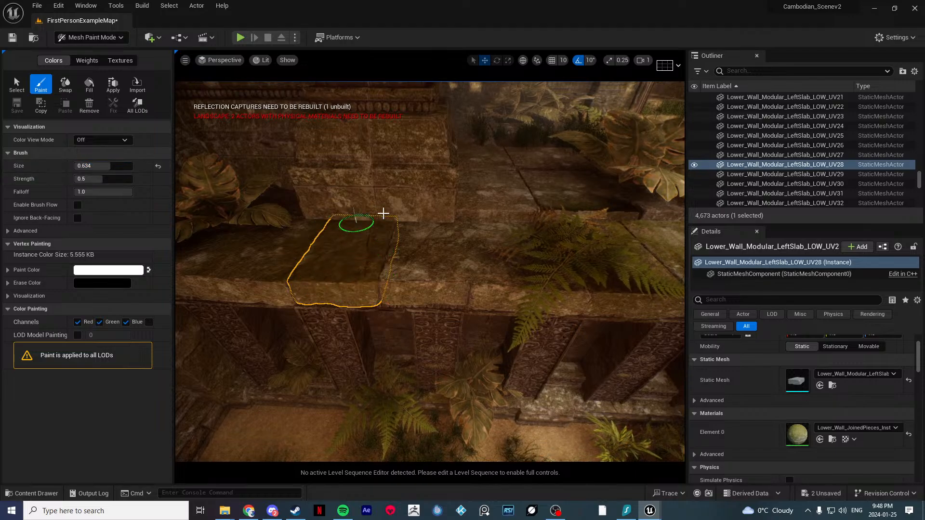
Step: Select the neighbouring ledge slab Lower_Wall_Modular_RightSlab_LOW_UV7 and return to Selection mode
click(17, 84)
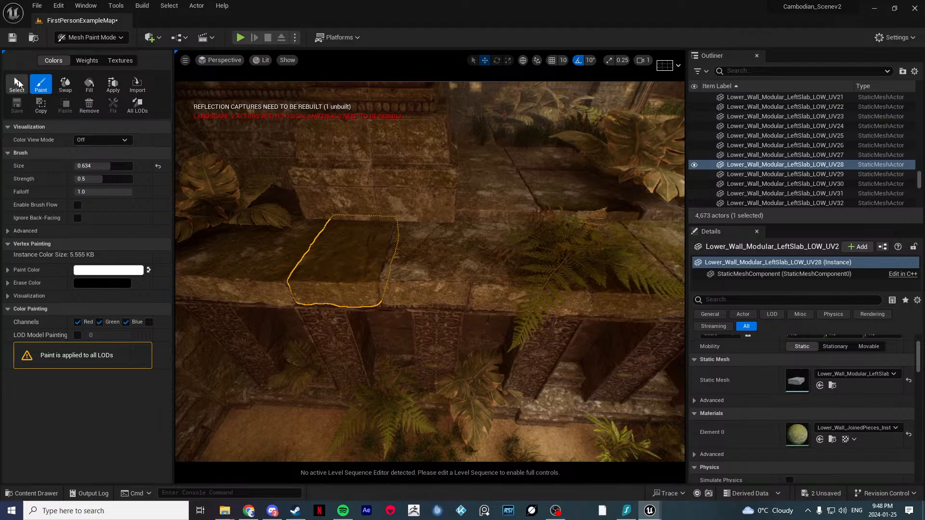
click(413, 297)
right_drag(412, 296, 424, 273)
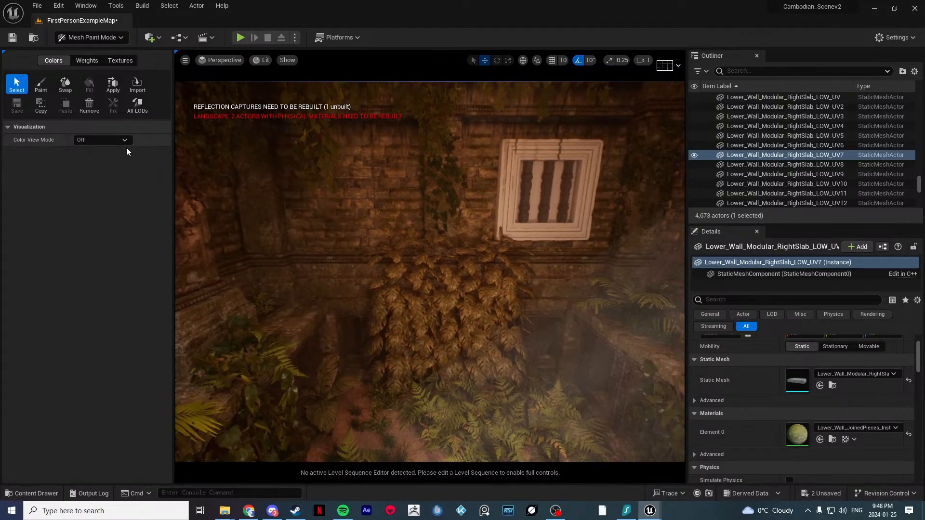
click(89, 38)
click(83, 52)
Step: Select the brick wall panel Cambodian_New_Wall4 around the barred window above the leaf-covered wall
click(403, 299)
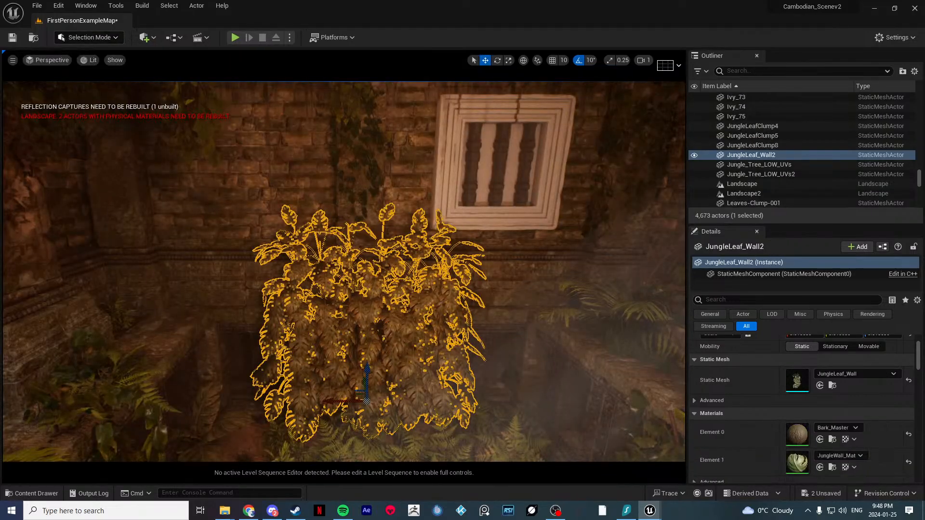
mouse_move(403, 300)
right_down()
mouse_move(409, 311)
mouse_move(409, 284)
mouse_move(400, 303)
mouse_move(429, 275)
mouse_move(419, 295)
right_up()
click(409, 289)
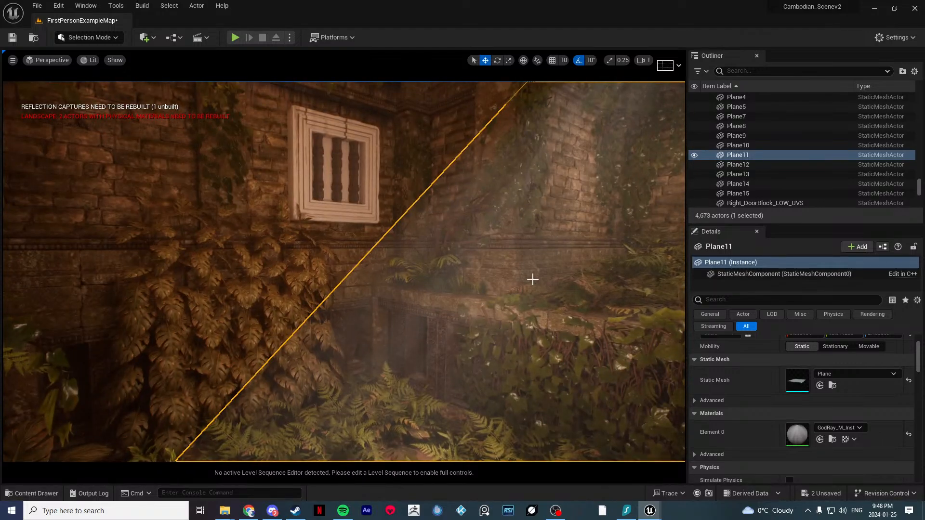
right_drag(532, 280, 534, 197)
click(395, 202)
right_drag(395, 203, 385, 309)
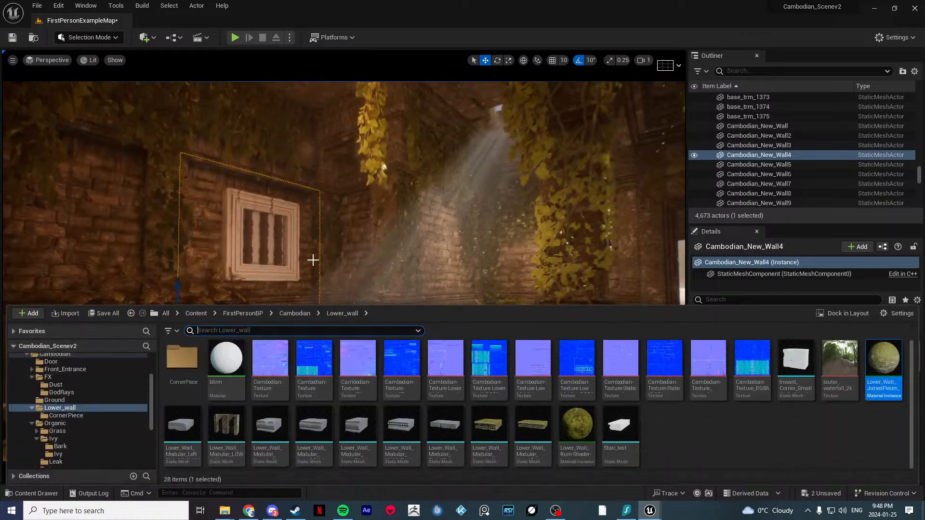
key(ctrl+space)
right_drag(299, 316, 349, 188)
key(ctrl+space)
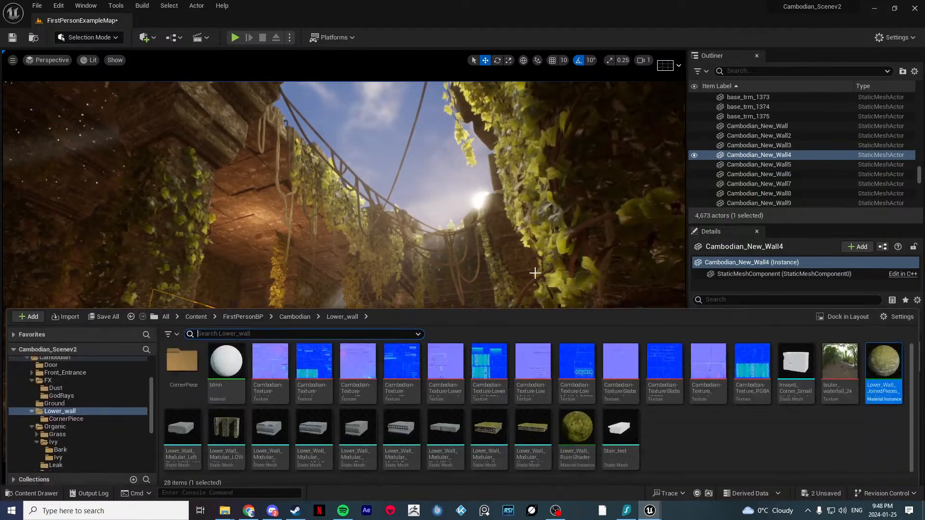
key(ctrl+space)
scroll(893, 178, up, 5)
drag(918, 173, 918, 97)
right_drag(344, 260, 285, 151)
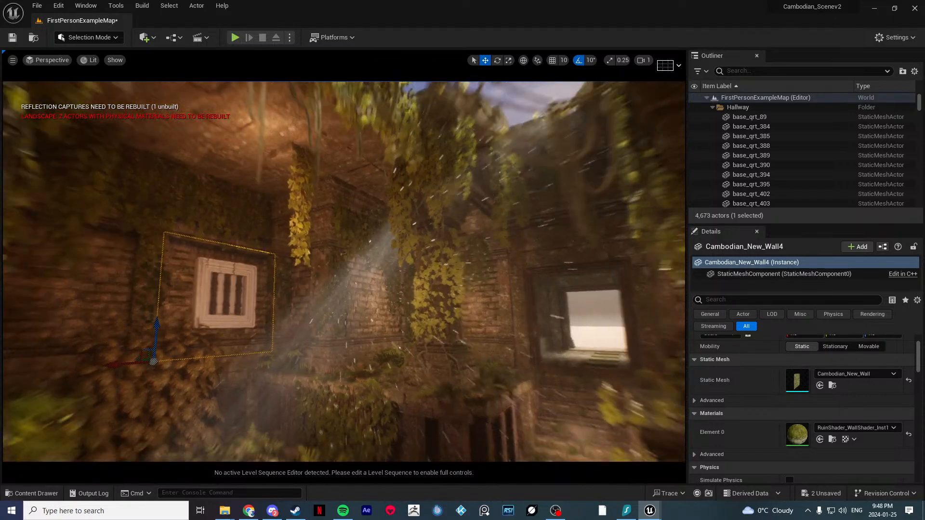
right_drag(406, 285, 350, 306)
key(ctrl+space)
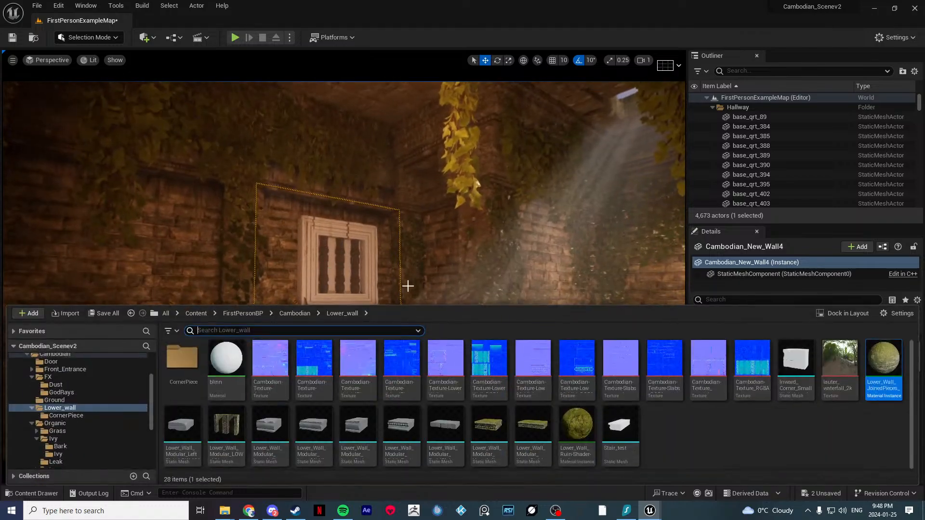
key(ctrl+space)
Step: Locate and open the wall panel's material instance RuinShader_WallShader_Inst1, and examine its moss and tileable parameters and parent material
click(833, 440)
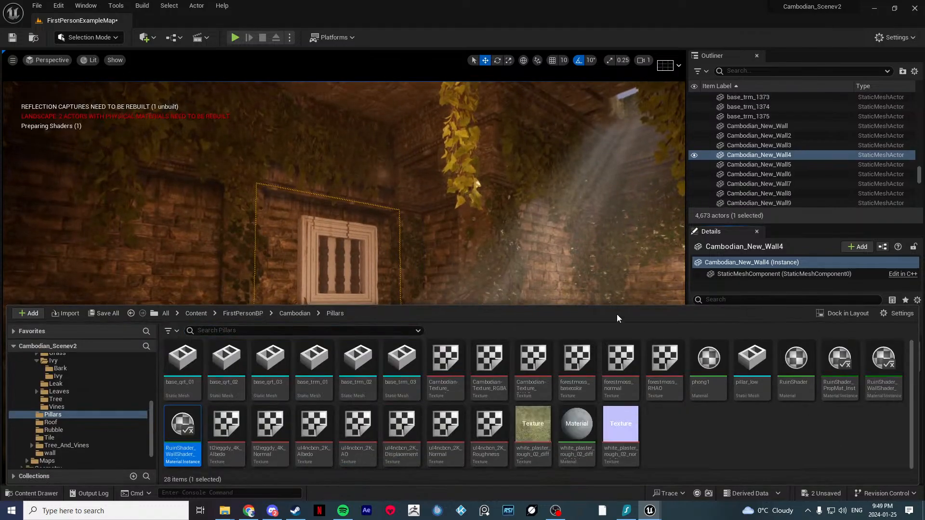
double_click(182, 422)
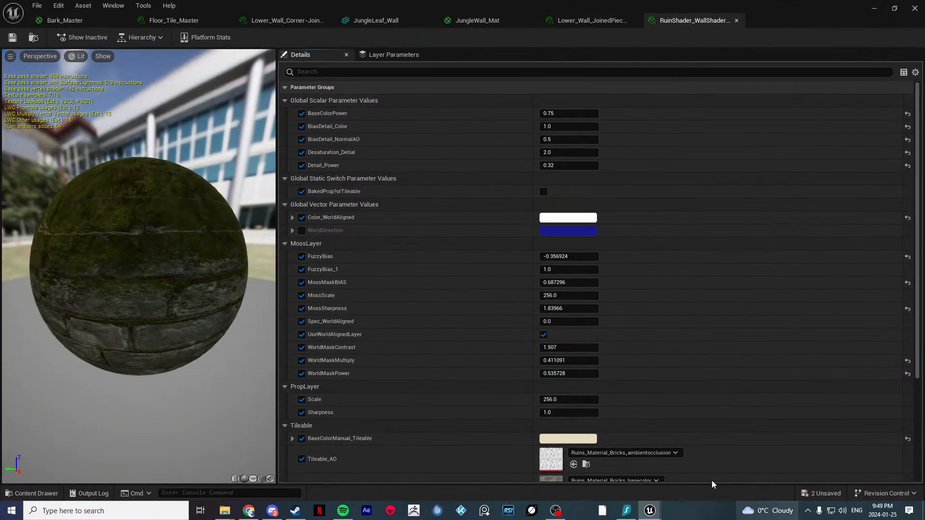
click(555, 511)
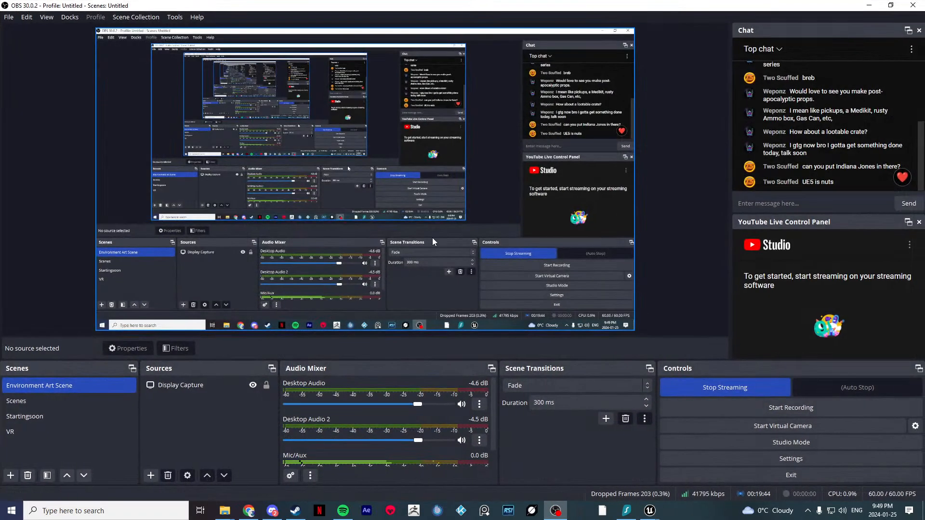
key(alt+Tab)
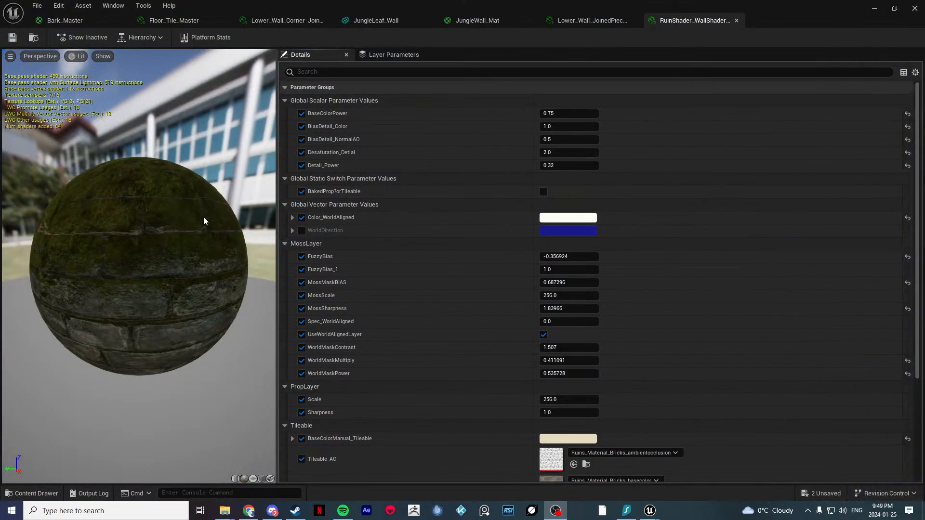
drag(206, 214, 250, 217)
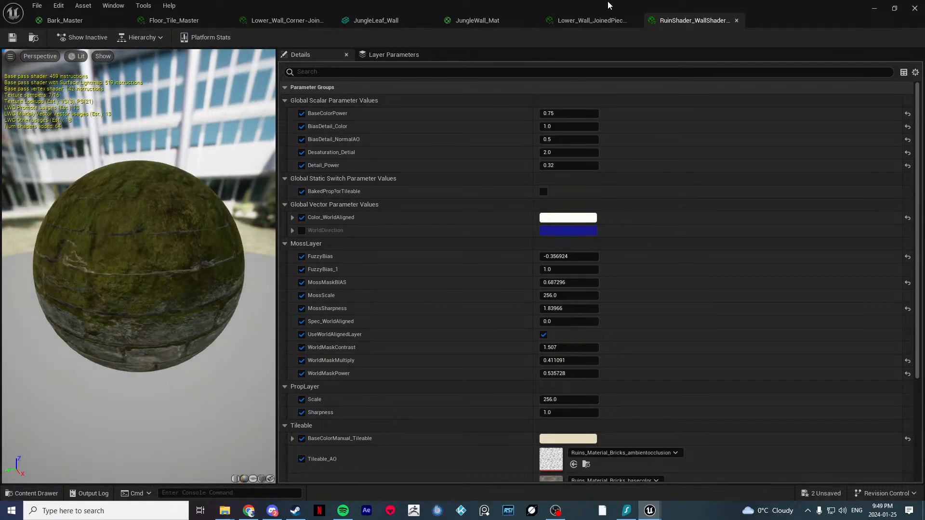
scroll(512, 383, down, 5)
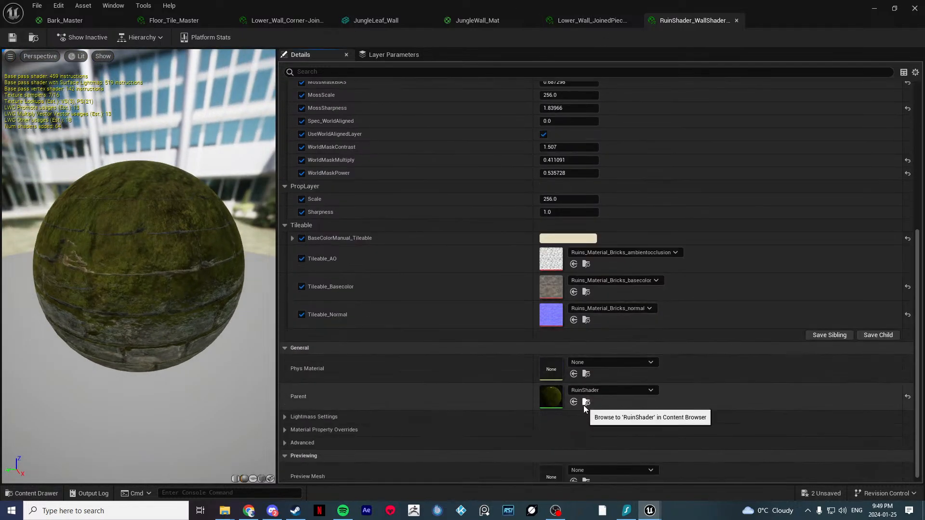
Step: Open the parent material RuinShader and examine its node graph, from the texture groups to the UseWorldAlignedLayer switch and final output
click(586, 402)
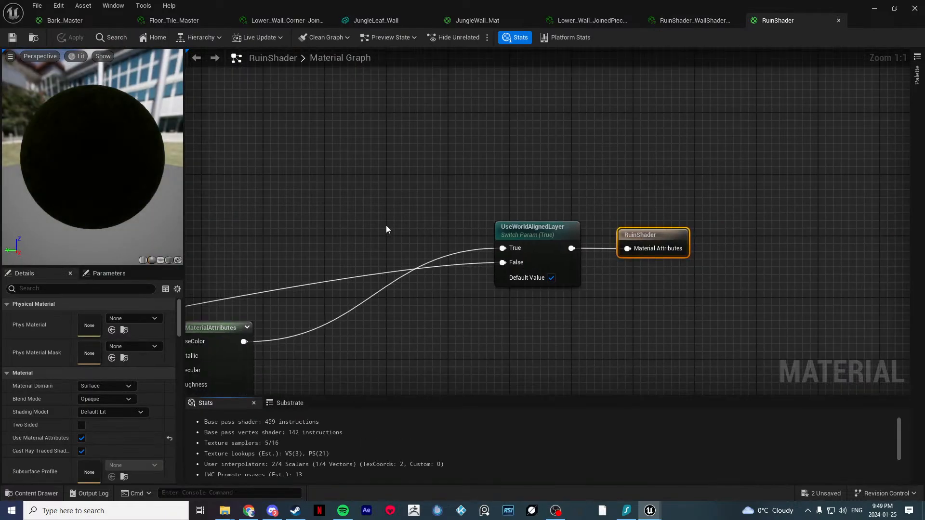
right_drag(245, 243, 563, 249)
scroll(559, 250, down, 12)
right_drag(353, 236, 626, 178)
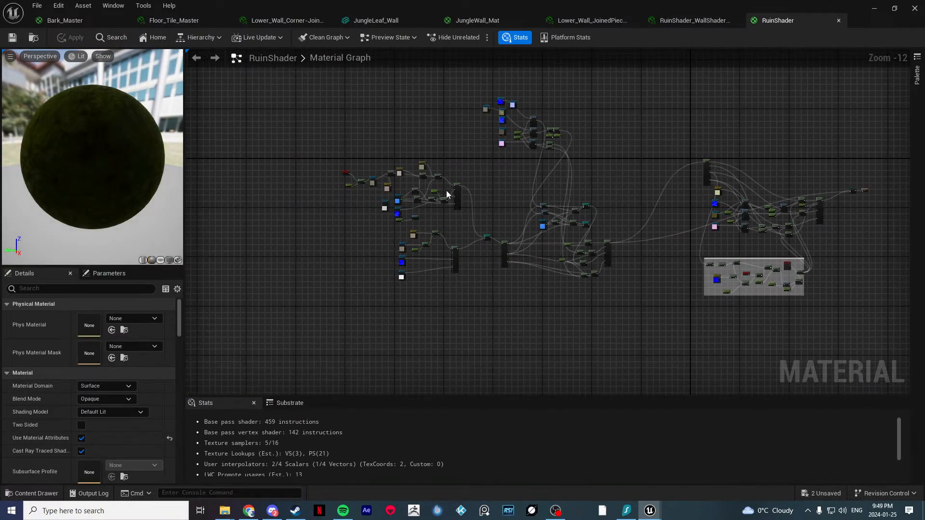
scroll(518, 196, up, 7)
scroll(533, 170, down, 5)
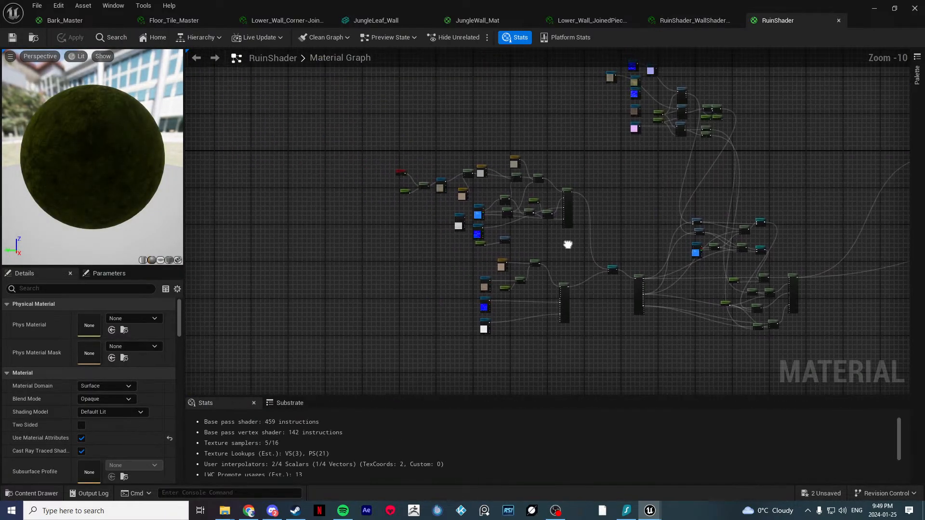
scroll(515, 203, up, 3)
scroll(515, 203, down, 3)
right_drag(424, 203, 263, 197)
scroll(722, 236, up, 2)
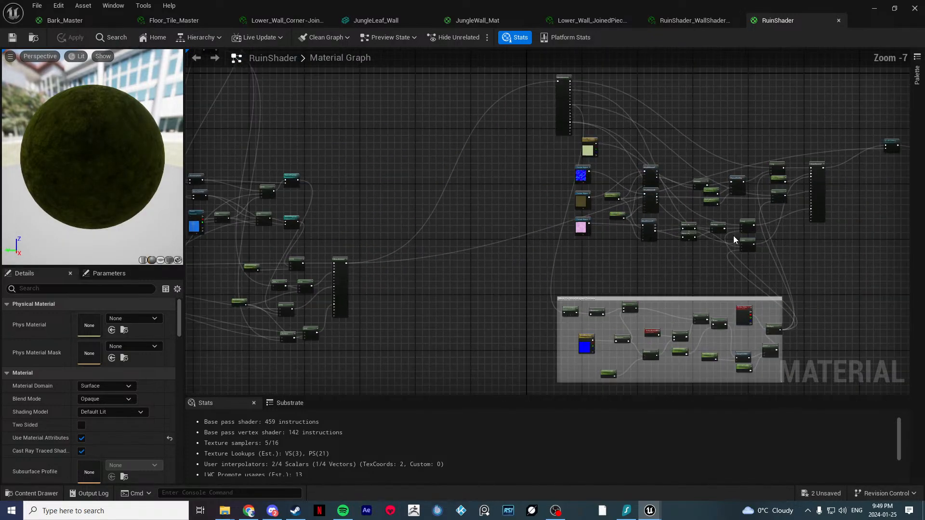
scroll(733, 236, up, 2)
right_drag(734, 235, 542, 314)
scroll(542, 315, down, 3)
scroll(396, 200, up, 5)
right_drag(395, 199, 487, 202)
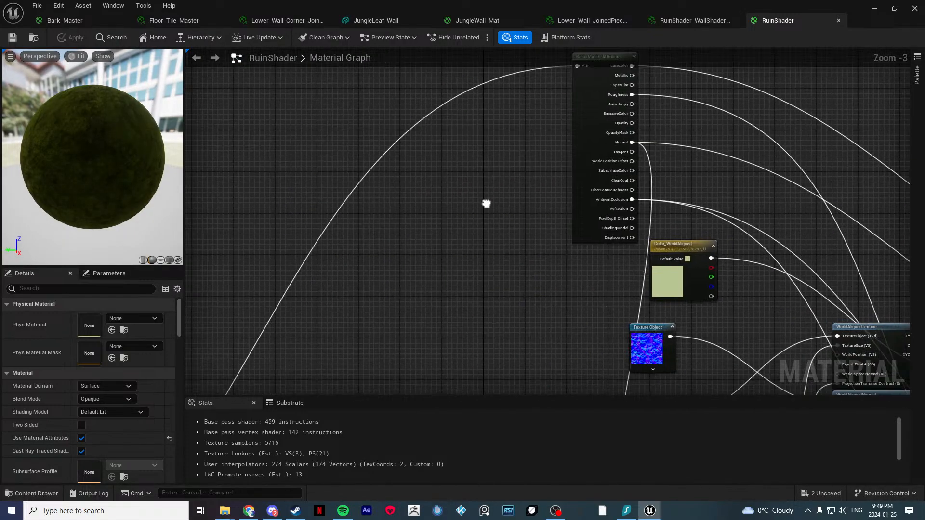
scroll(554, 190, down, 6)
scroll(621, 117, up, 5)
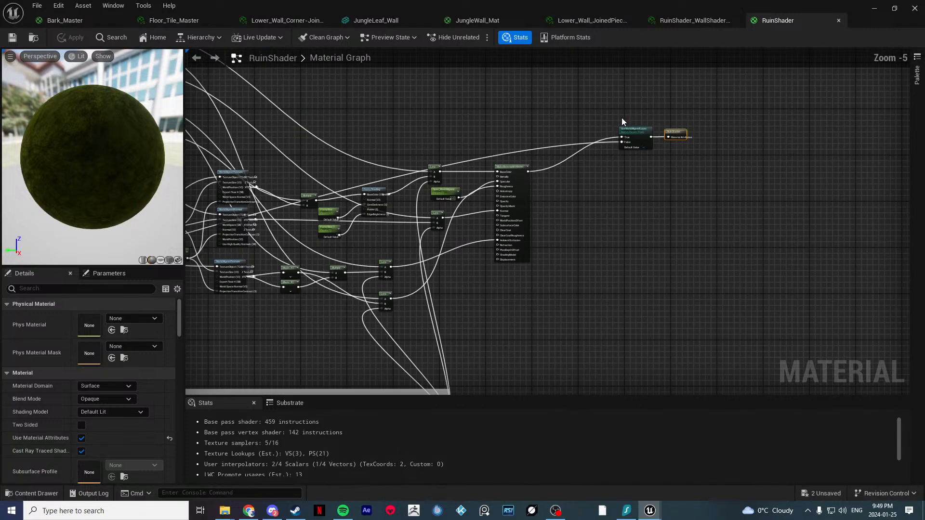
Step: Close all open asset editors, from RuinShader and its wall instance through JungleWall_Mat and JungleLeaf_Wall to Bark_Master, returning to the level
click(838, 21)
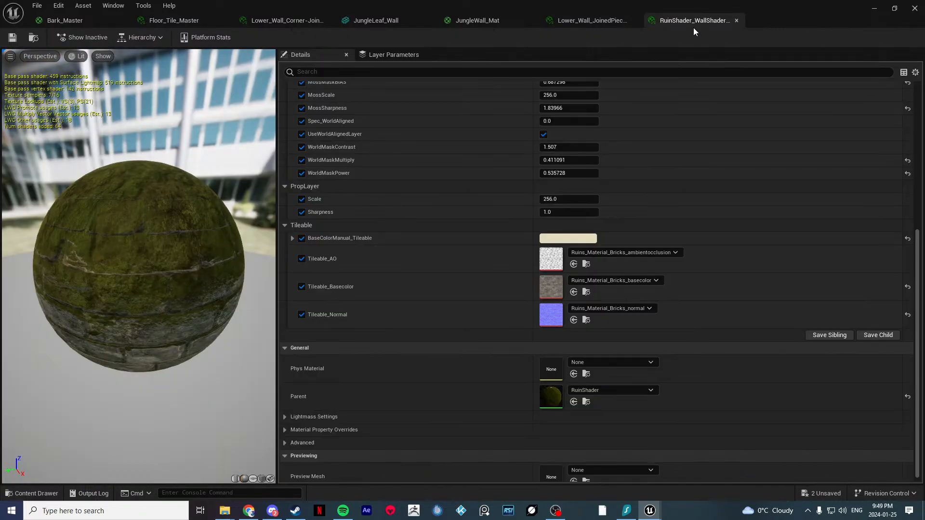
click(736, 21)
click(634, 21)
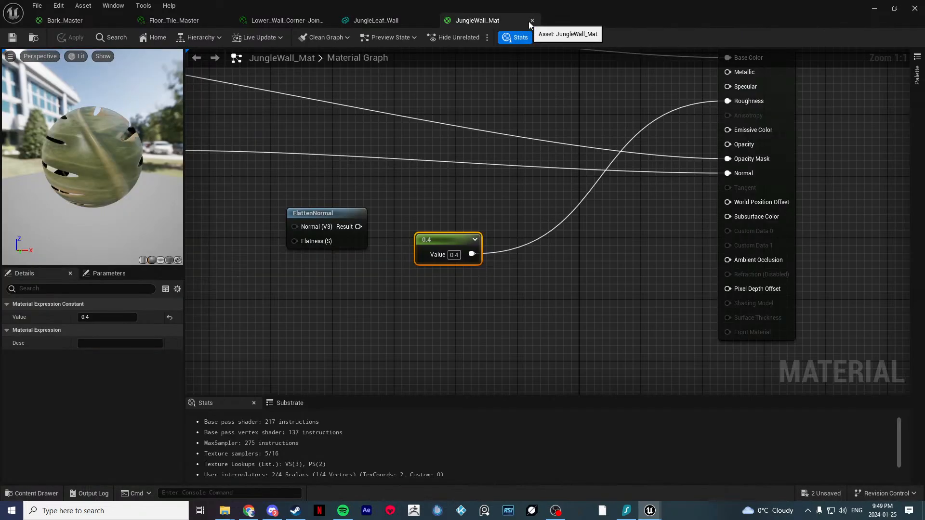
key(ctrl+w)
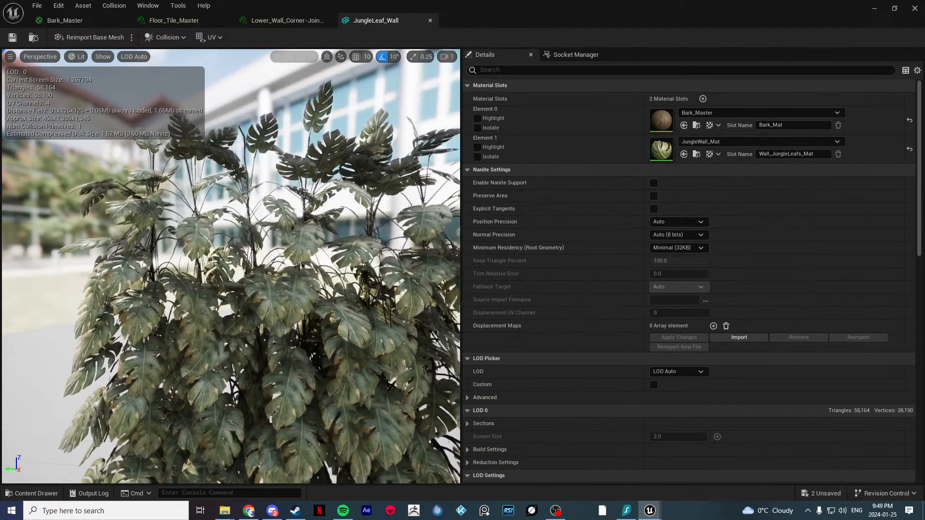
right_drag(230, 266, 395, 265)
click(429, 20)
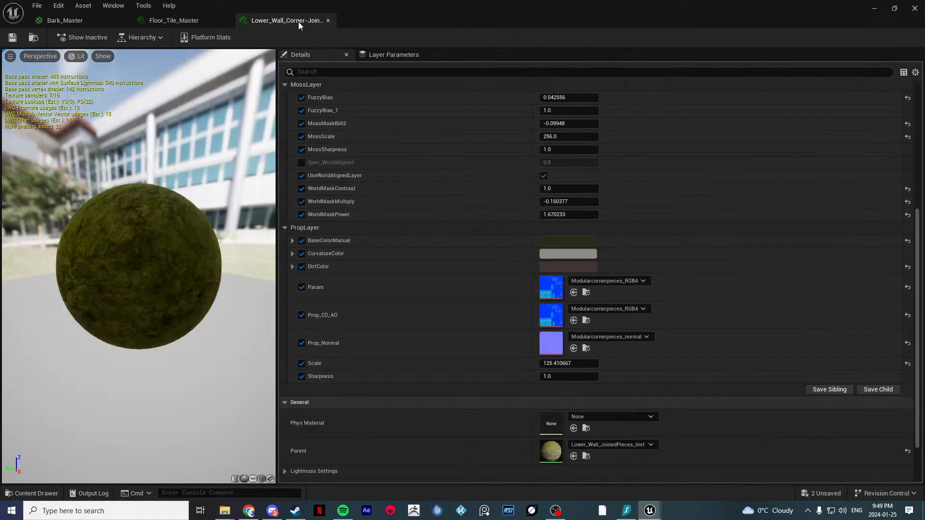
click(327, 20)
click(228, 21)
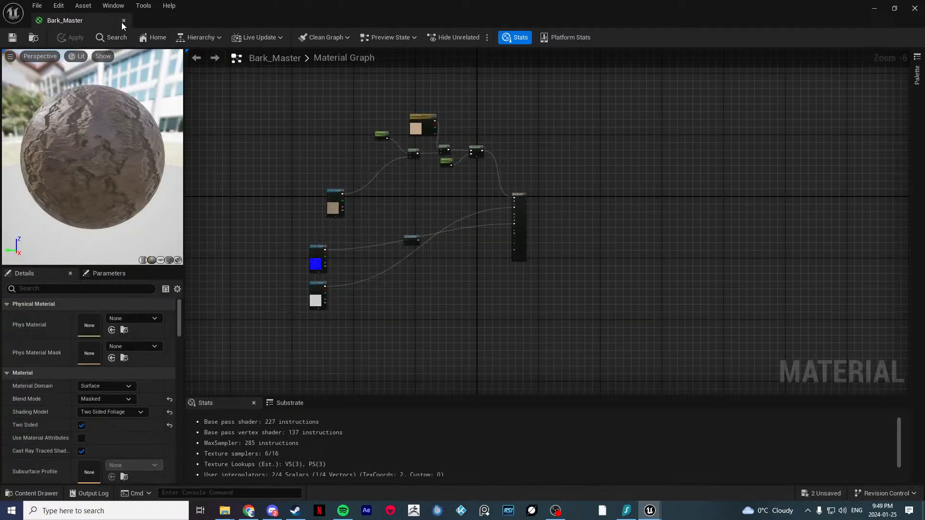
click(127, 21)
Step: Select the nearest dark floor tile, Tile_Alternate_Low_v1-smooth1098, in the temple corridor
right_drag(394, 205, 337, 202)
key(w)
key(w)
click(423, 194)
key(w)
key(s)
key(w)
key(w)
key(s)
key(w)
click(385, 289)
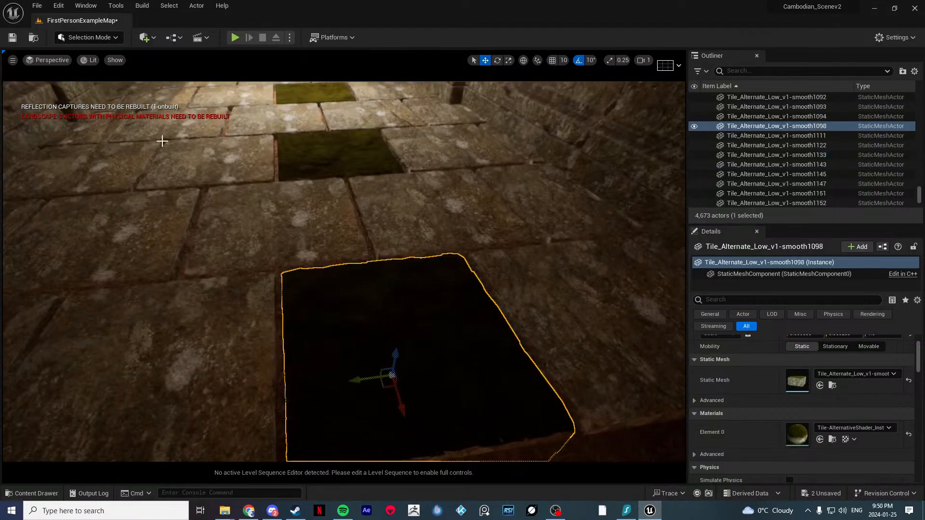
Step: Switch to Mesh Paint mode and select the four dark corridor floor tiles smooth1098, smooth1111, smooth1122 and smooth1133 together
click(65, 38)
click(90, 74)
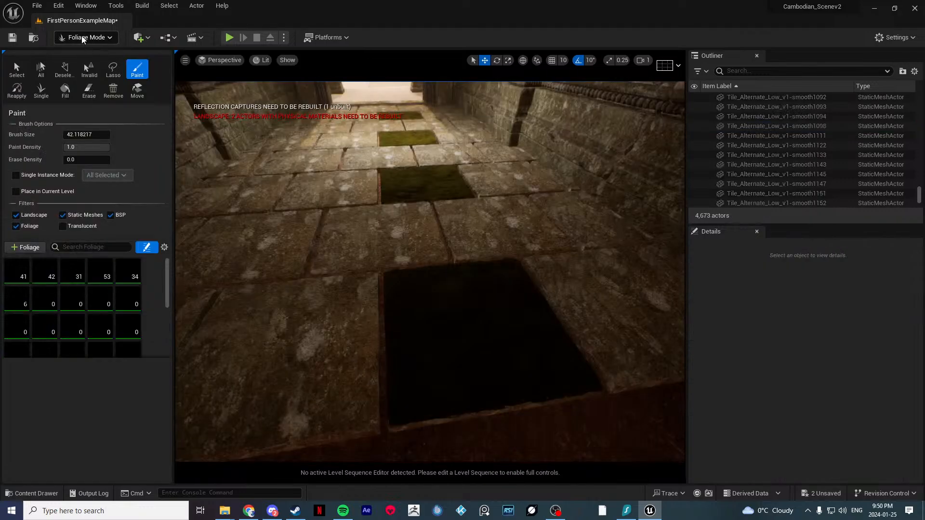
click(86, 37)
click(91, 82)
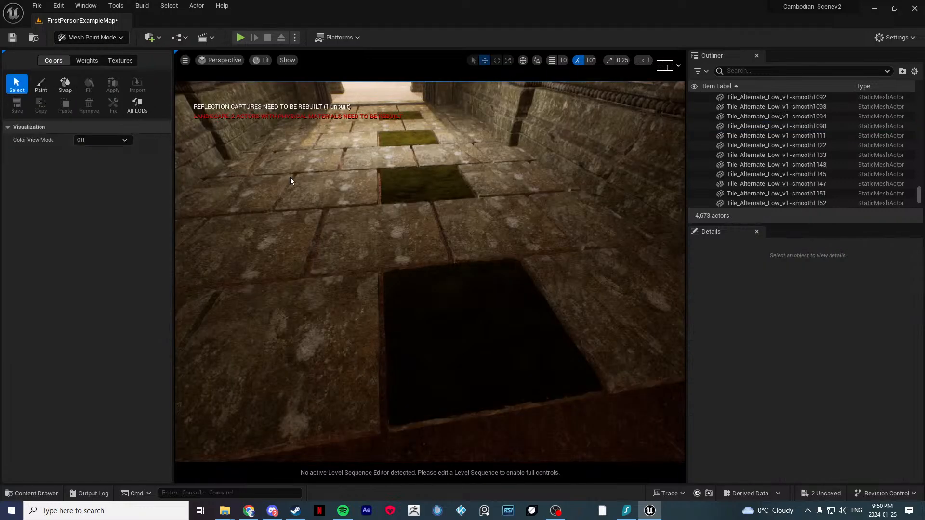
click(450, 291)
ctrl+click(426, 186)
ctrl+click(409, 138)
ctrl+click(400, 116)
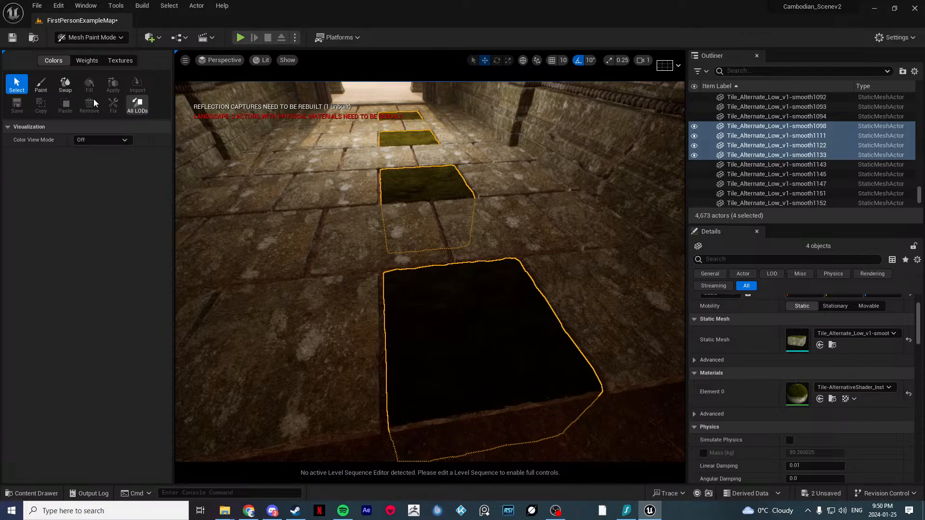
Step: Activate vertex painting for the four tiles, swap the colours to black paint and white erase, and leave painting after viewing the temple exterior
click(42, 85)
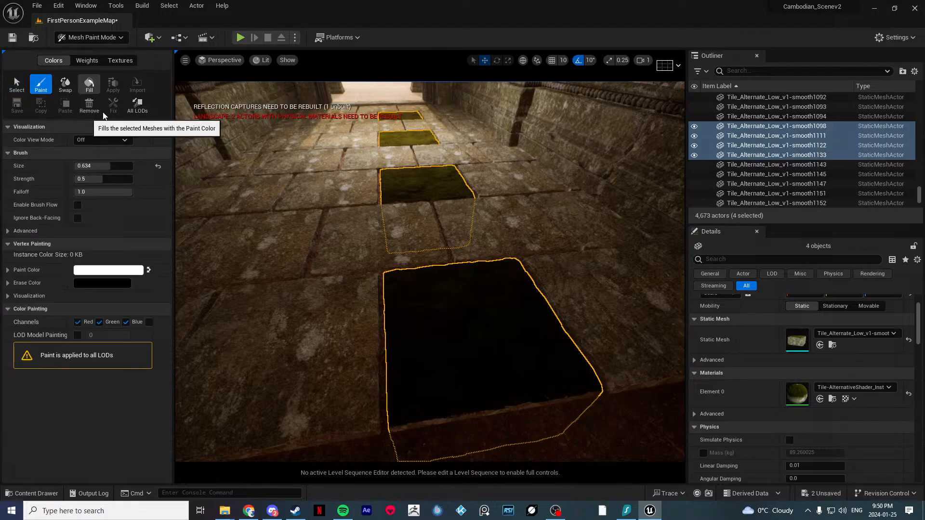
click(149, 270)
mouse_move(384, 279)
right_down()
mouse_move(444, 340)
mouse_move(413, 274)
mouse_move(419, 299)
right_up()
key(w)
scroll(415, 301, down, 10)
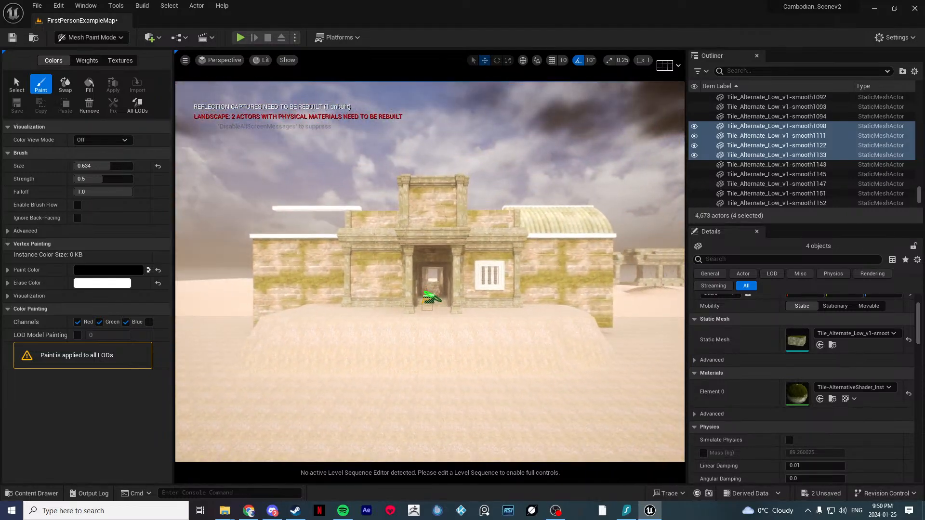
key(Escape)
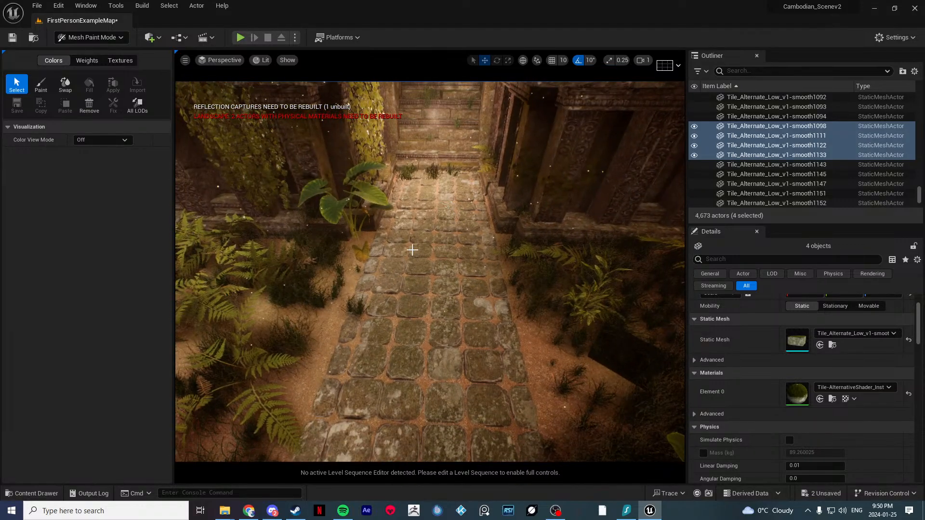
Step: Select the stone floor mesh Path leading to the temple steps and look over the overgrown courtyard
click(410, 249)
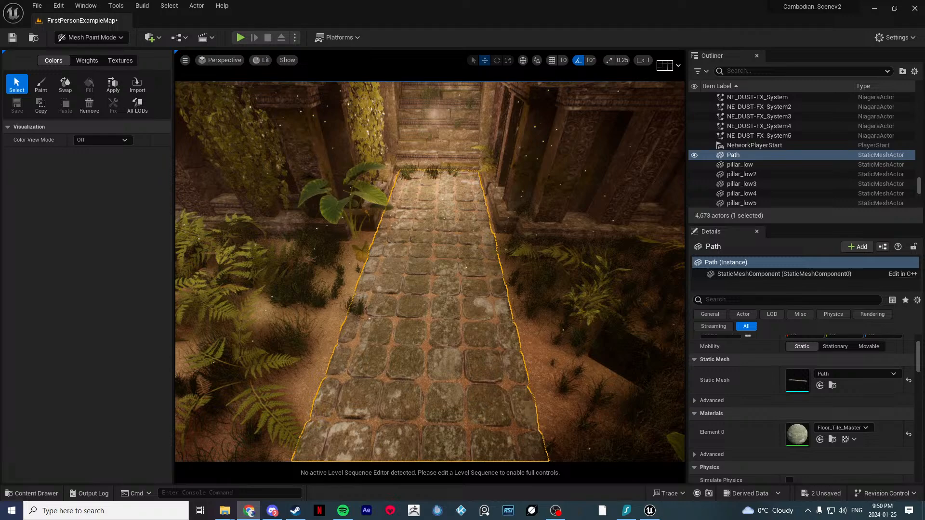
mouse_move(245, 319)
right_down()
mouse_move(289, 316)
mouse_move(245, 318)
right_up()
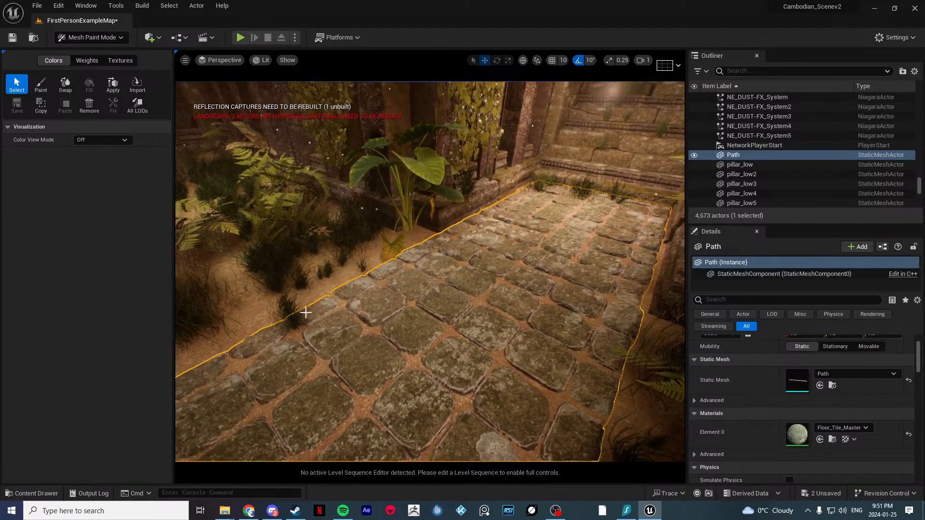
right_drag(306, 312, 353, 228)
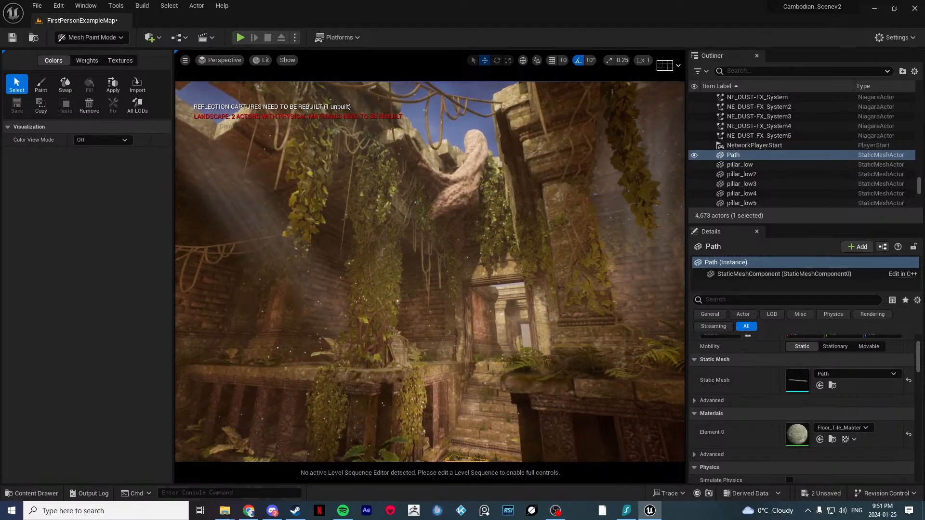
Step: Find and launch SpeedTree Modeler
key(super)
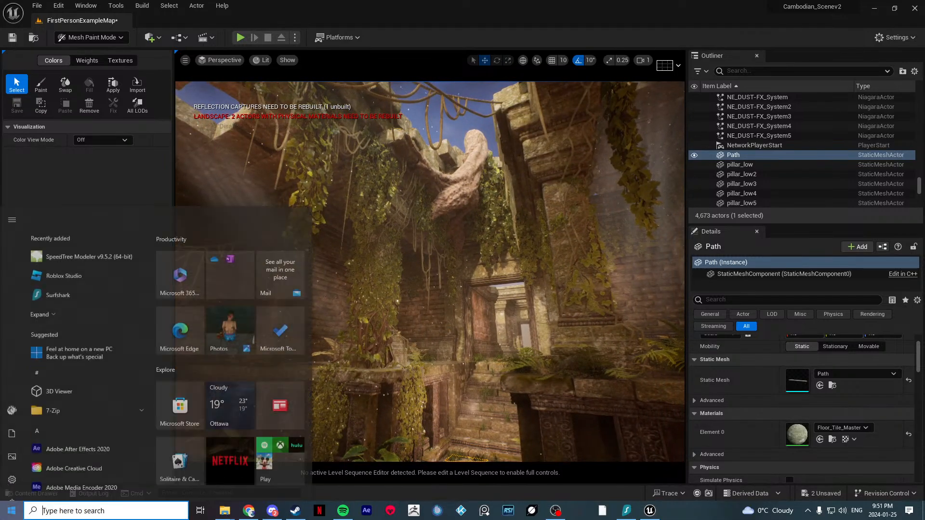
text(speed)
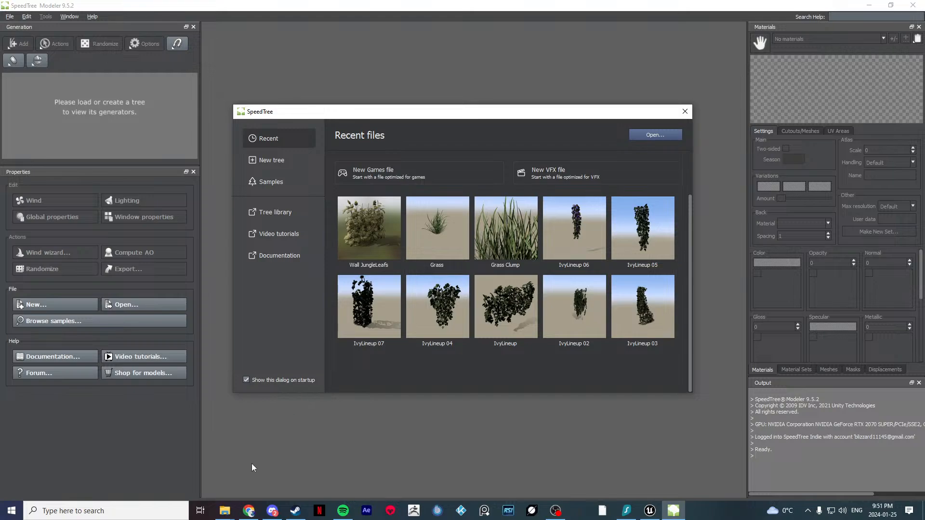
Step: Close the CowBoy, Stream overlays, Downloads and Snippets File Explorer windows, keeping the Foliage and Cambodian_Scenev2 screenshot folders open
right_click(225, 511)
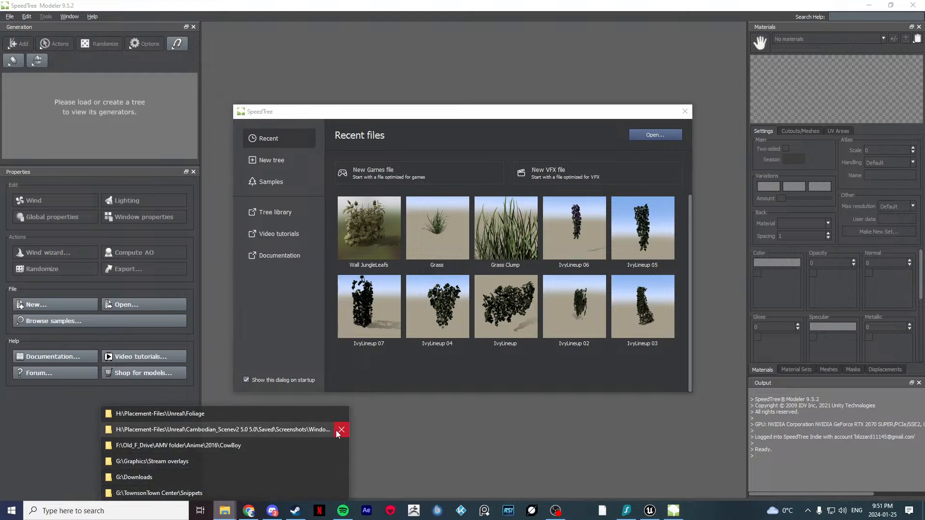
click(342, 446)
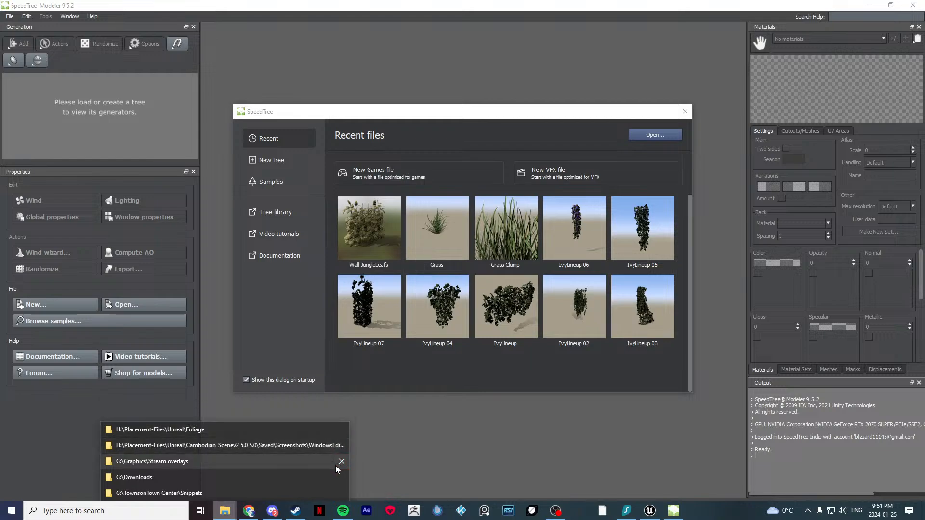
click(335, 466)
click(341, 477)
click(341, 478)
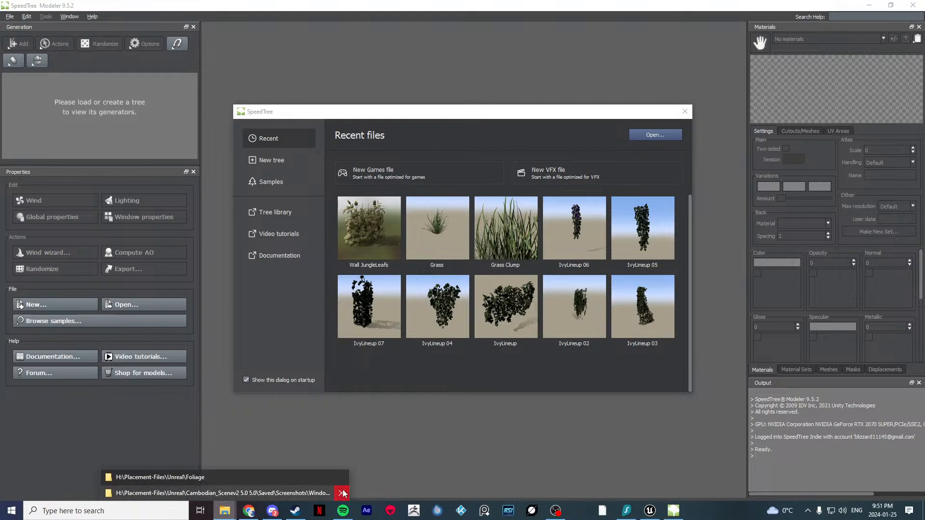
Step: Open the media player and minimise its window, leaving SpeedTree's recent files dialog in view
click(436, 219)
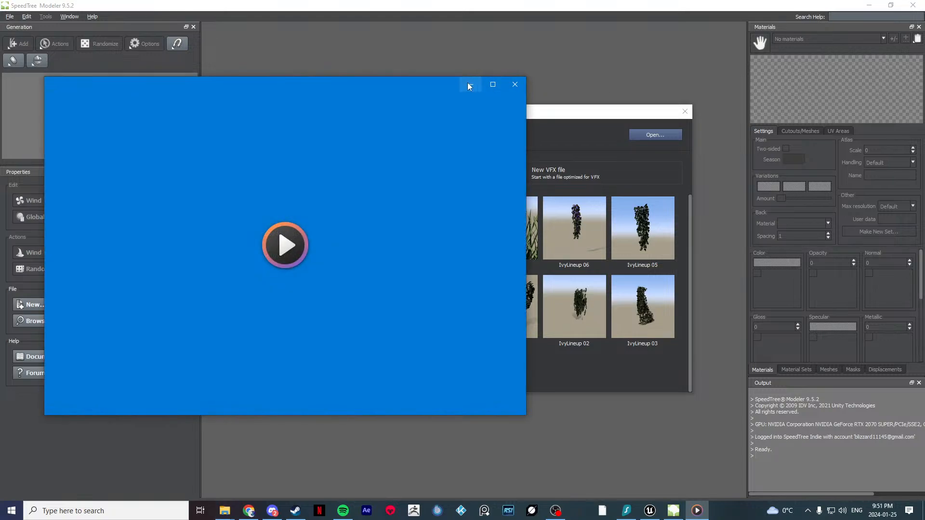
click(468, 84)
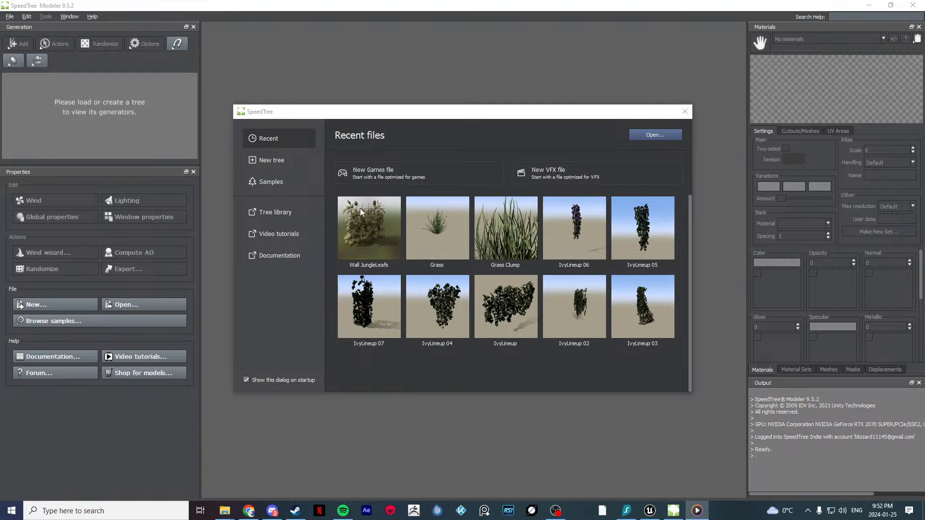
drag(493, 116, 500, 114)
Step: Switch back to the Unreal Editor, save all modified assets of the Cambodian scene and close the editor
click(295, 510)
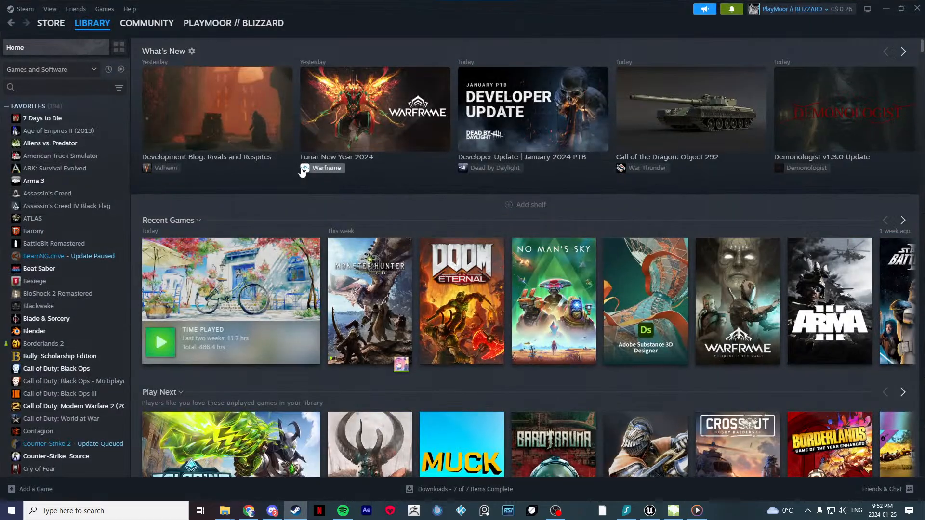
click(650, 510)
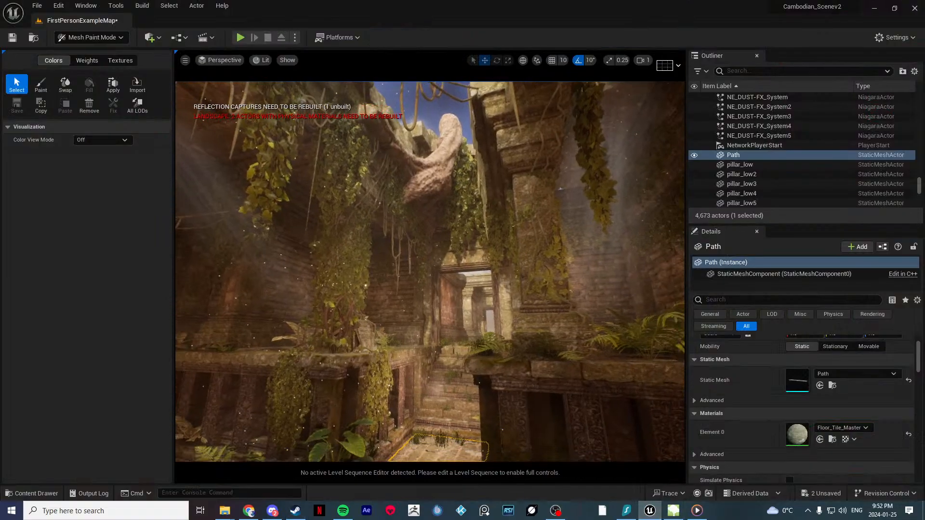
click(37, 6)
mouse_move(70, 88)
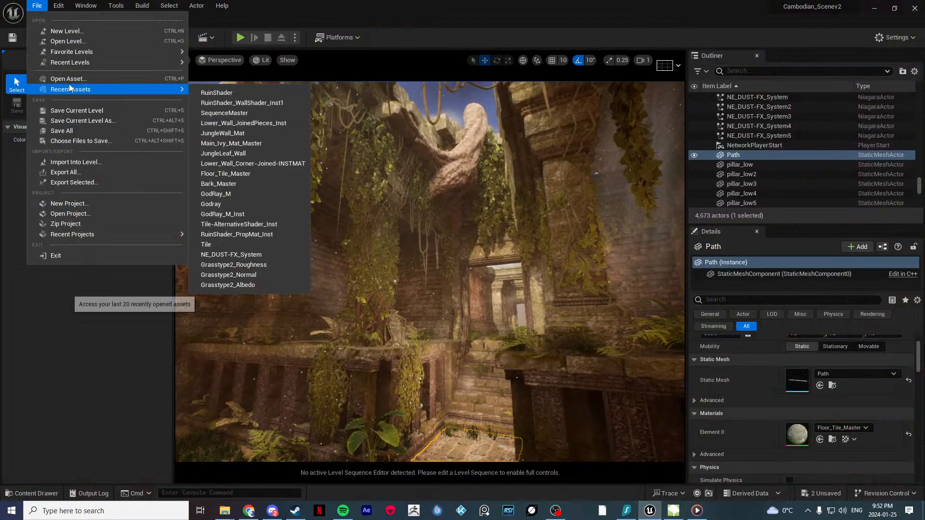
click(62, 130)
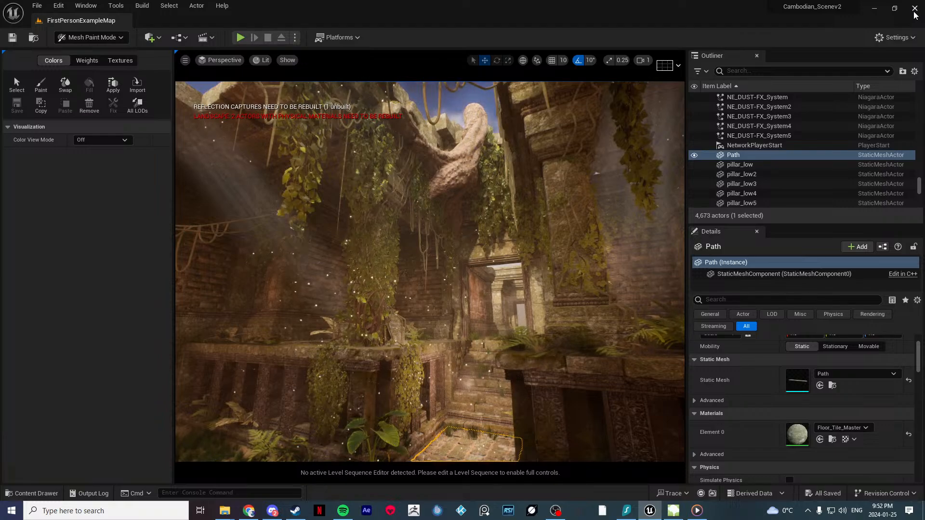
click(914, 10)
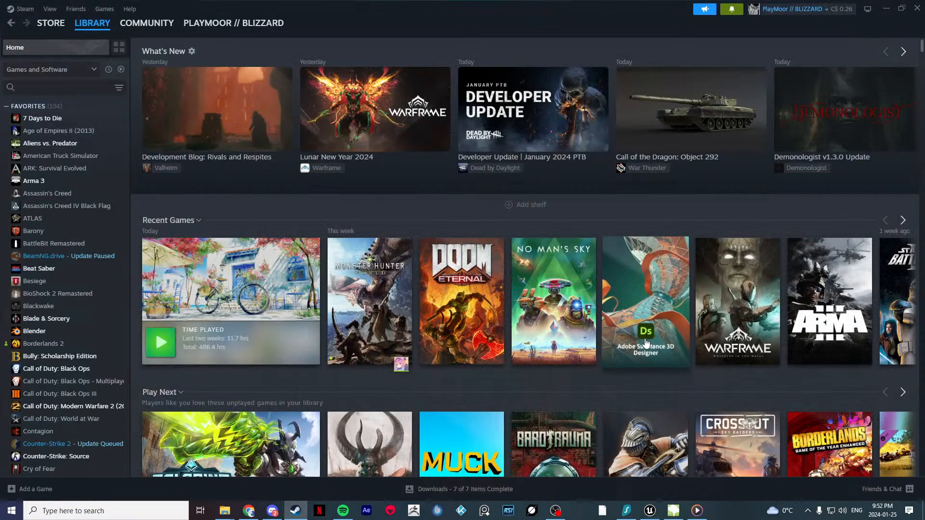
Step: Open Blender's page in the Steam library and launch Blender
click(222, 255)
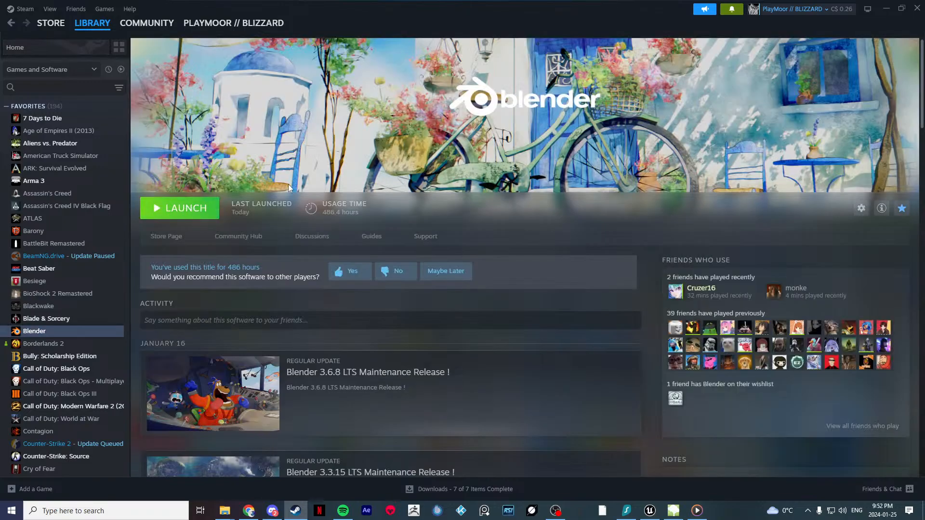
click(179, 208)
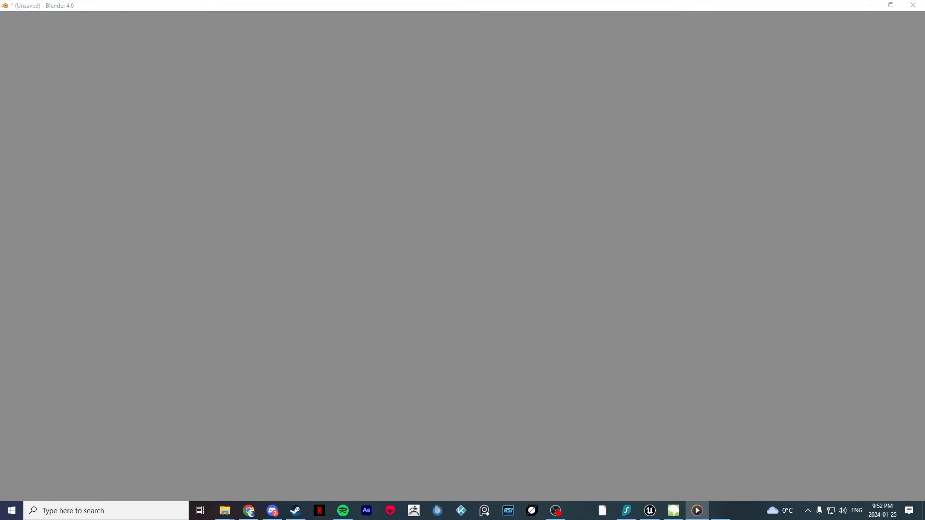
Step: Switch to OBS and move its window to the other monitor, leaving Blender in view
key(alt+Tab)
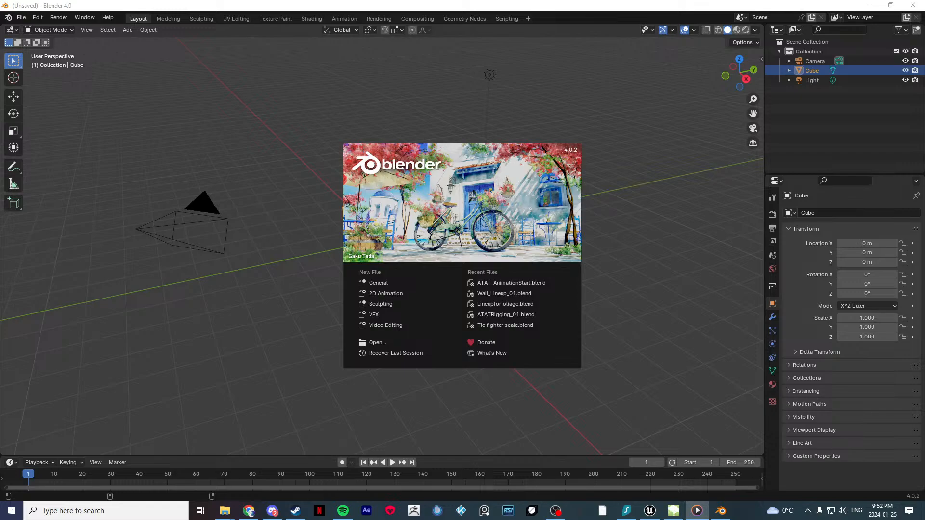
key(alt+Tab)
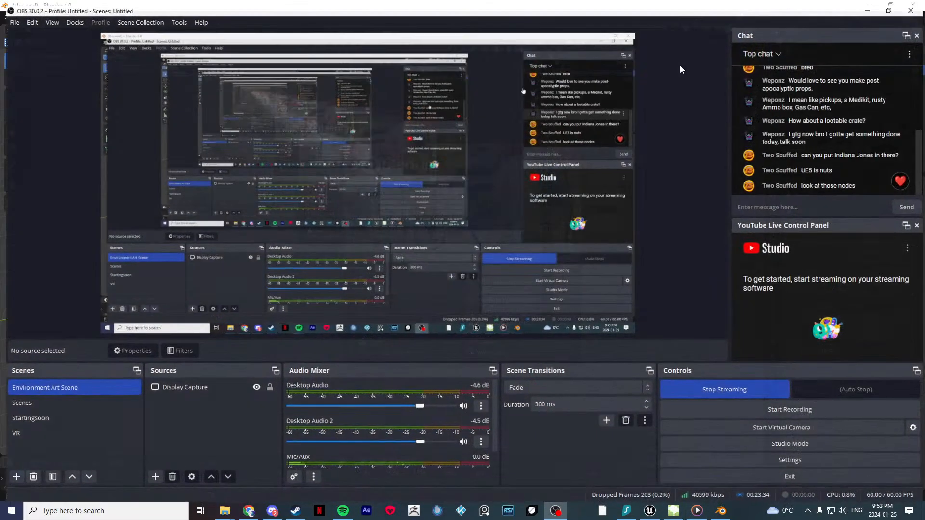
drag(629, 6, 924, 5)
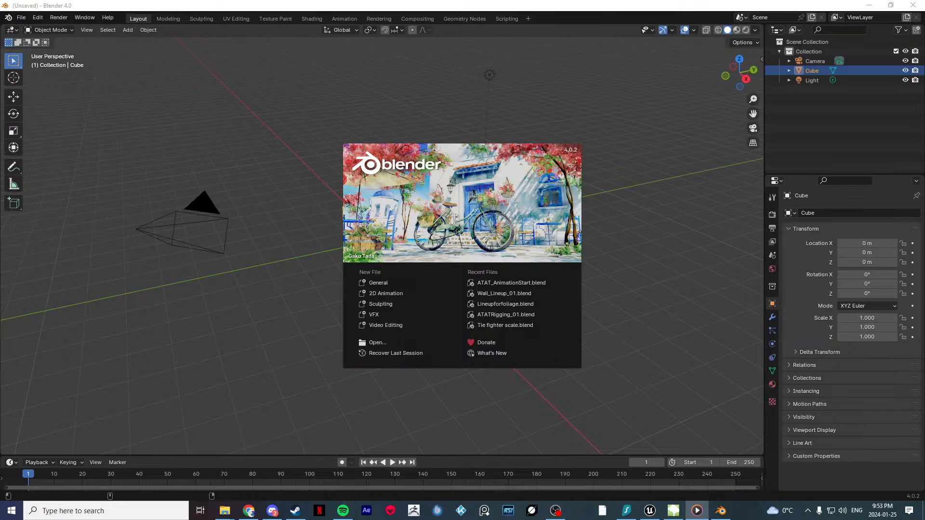
Step: Dismiss the splash screen and put the default cube into Edit Mode in the right orthographic view
click(611, 148)
key(Delete)
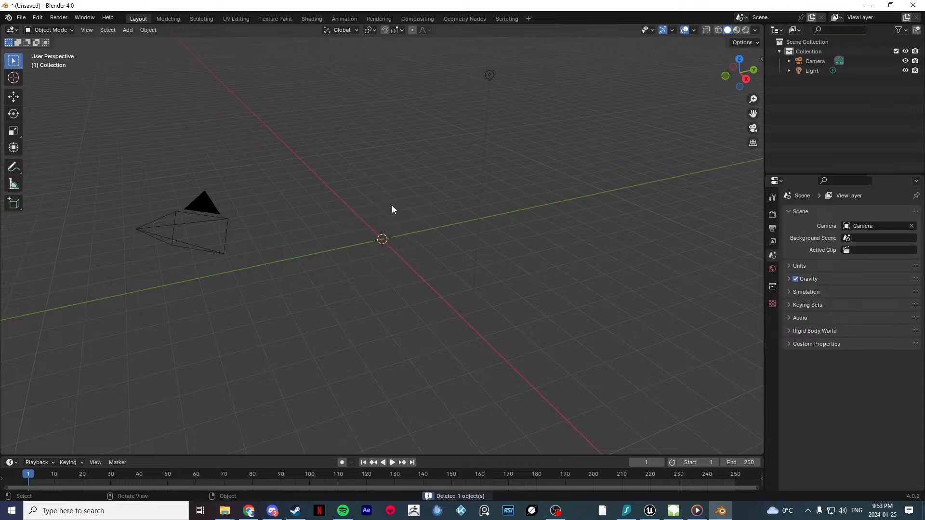
key(ctrl+z)
middle_drag(521, 253, 510, 306)
shift+middle_drag(410, 288, 494, 270)
scroll(517, 263, down, 3)
scroll(489, 263, up, 4)
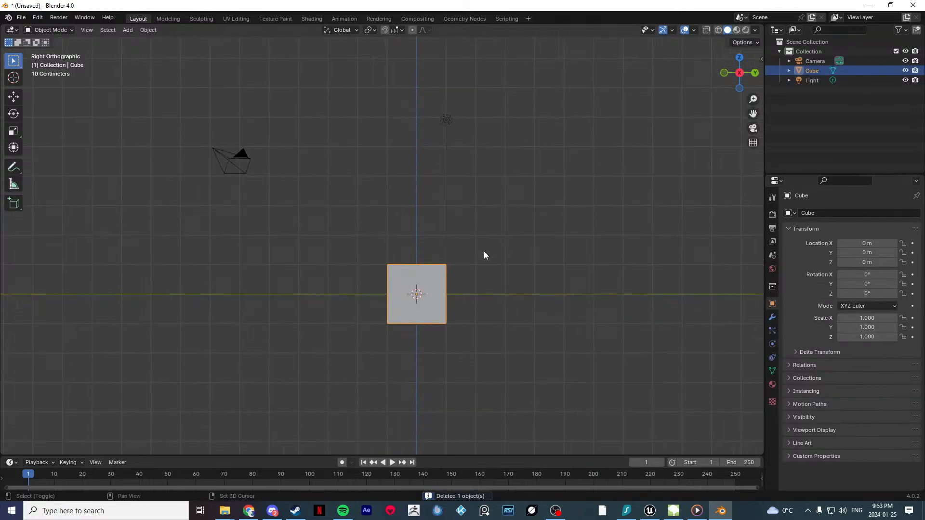
click(49, 30)
click(51, 52)
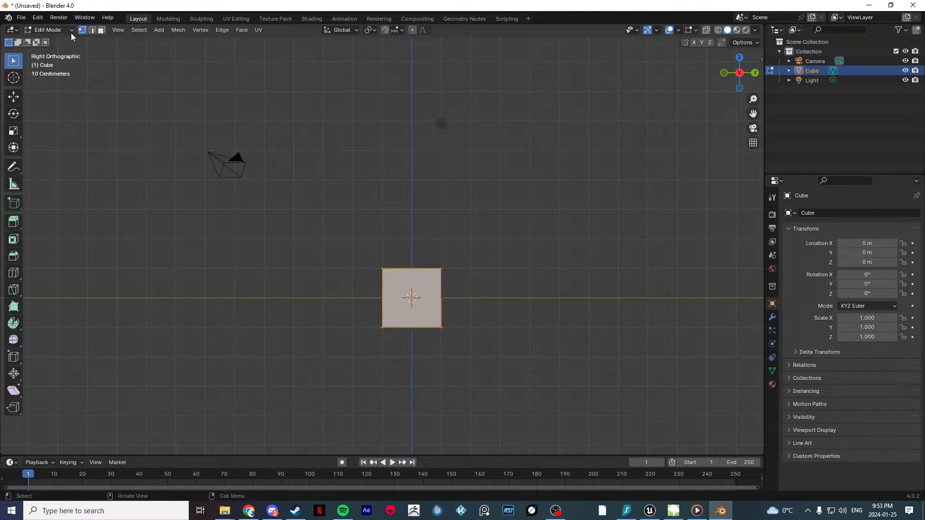
Step: Try to enlarge the cube by moving its upper vertices up and its side vertices out along Y
drag(300, 193, 541, 257)
scroll(550, 256, down, 1)
drag(339, 215, 500, 268)
scroll(486, 306, down, 3)
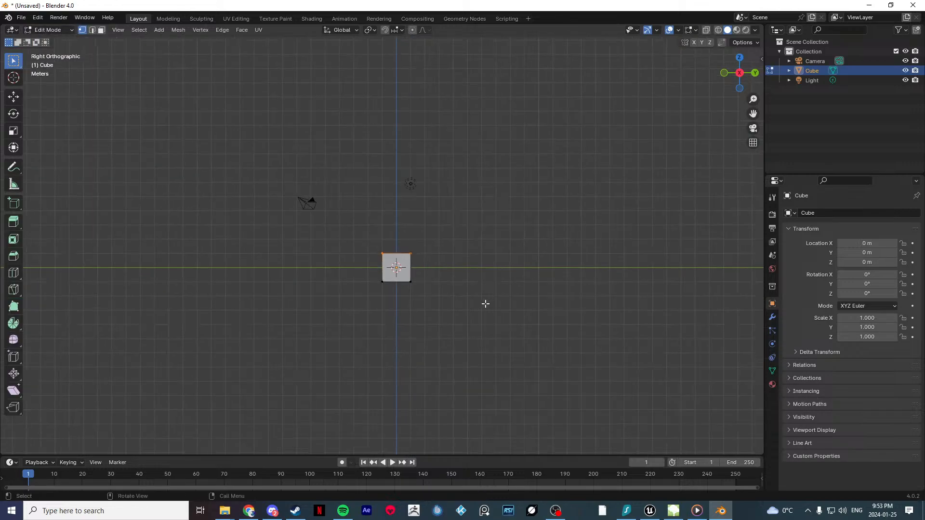
scroll(486, 306, up, 5)
click(13, 97)
drag(419, 249, 554, 346)
drag(485, 250, 721, 256)
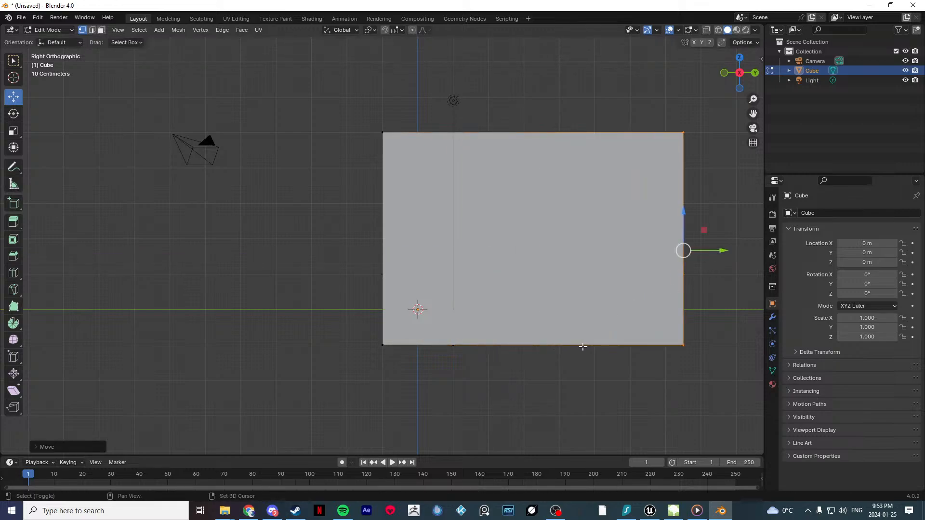
shift+right_drag(558, 350, 522, 372)
shift+middle_drag(549, 371, 409, 342)
middle_drag(481, 342, 450, 260)
key(ctrl+z)
Step: Select the vertices on the cube's +Y side, enable snapping and move them outward along Y to form a long block
drag(418, 341, 336, 213)
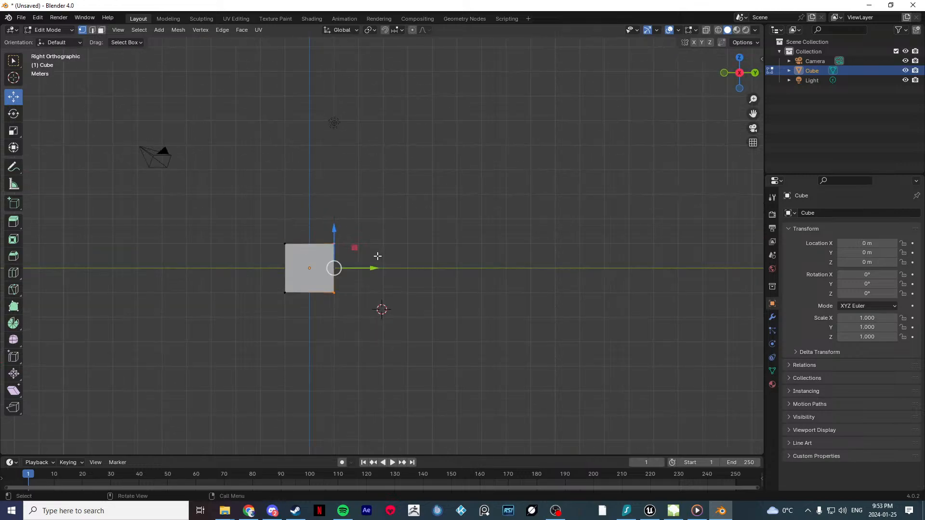
middle_drag(378, 255, 470, 286)
key(e)
click(568, 277)
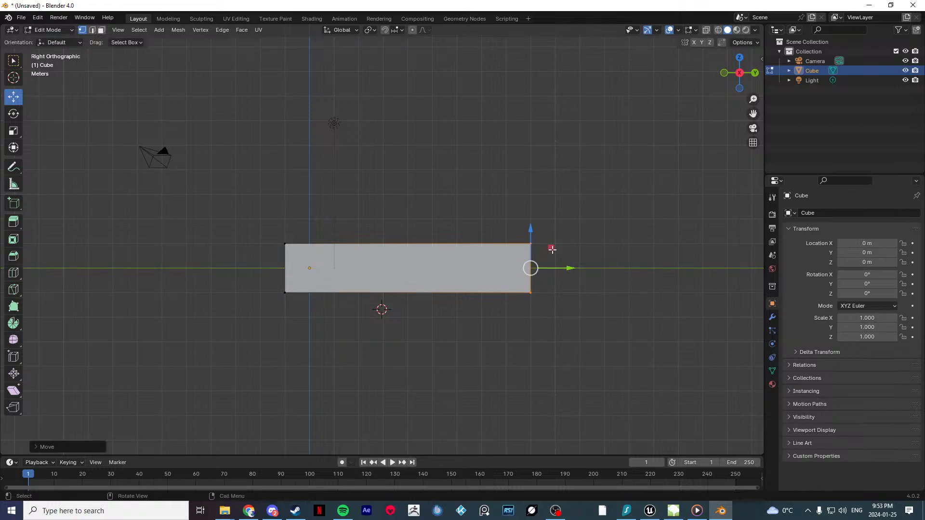
key(ctrl+z)
click(384, 30)
drag(374, 267, 579, 285)
Step: Select all upper vertices of the block with X-ray enabled and raise them along Z to make it taller
drag(238, 165, 634, 244)
drag(195, 150, 640, 257)
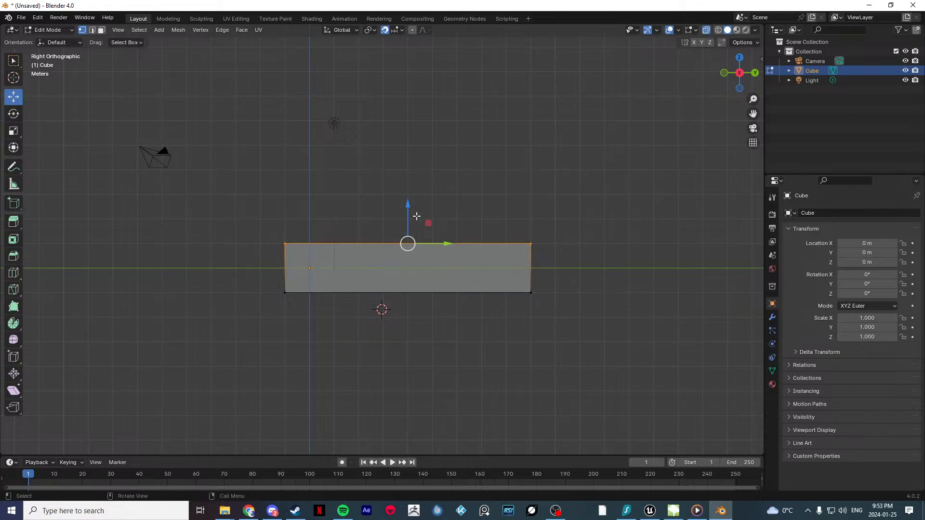
drag(408, 212, 430, 162)
middle_drag(431, 162, 352, 299)
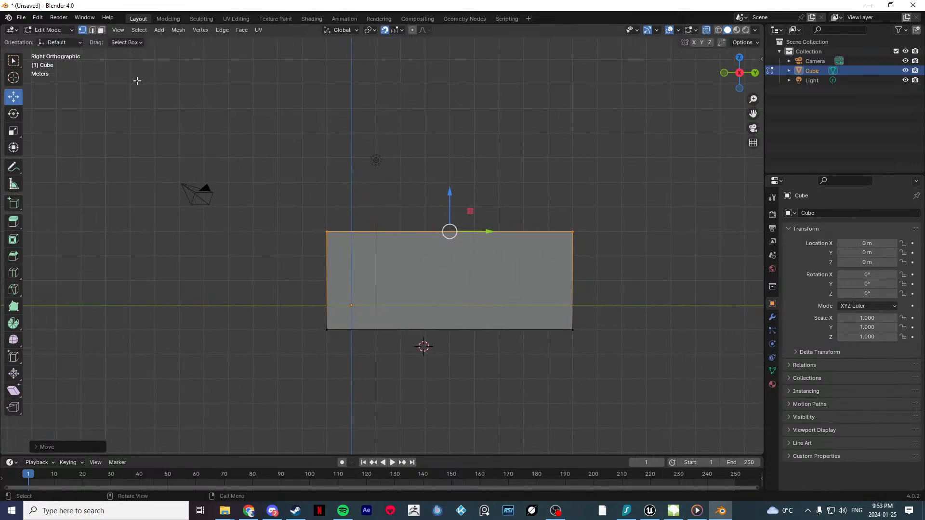
Step: Return the block to Object Mode and turn off X-ray display
click(60, 30)
click(58, 41)
middle_drag(275, 216, 489, 218)
click(706, 31)
scroll(461, 247, up, 4)
scroll(460, 247, down, 5)
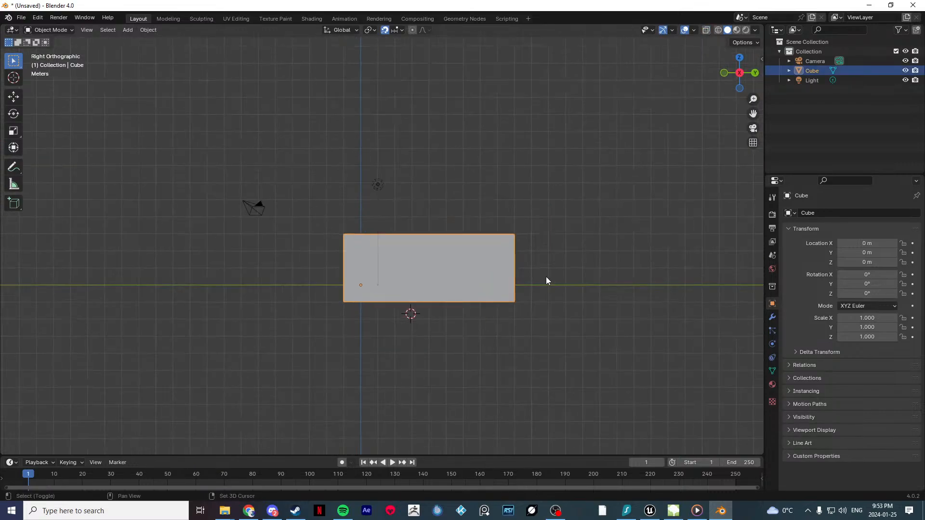
scroll(466, 243, up, 4)
click(21, 17)
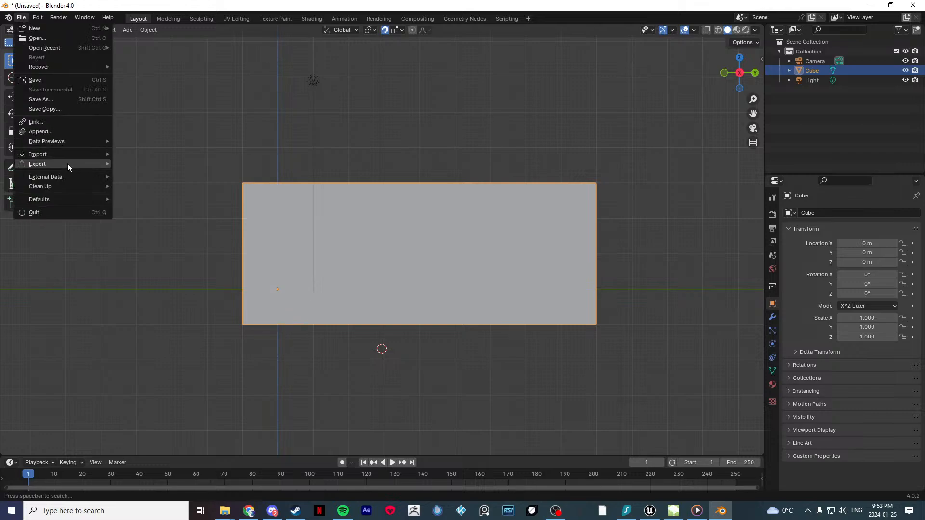
mouse_move(68, 163)
click(152, 238)
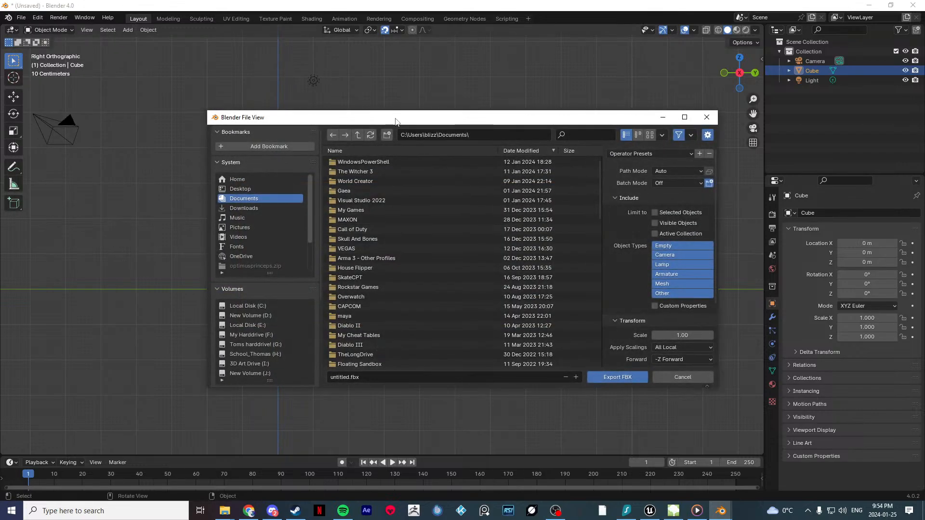
click(707, 117)
Step: Switch to SpeedTree and create a new tree from the Blank Games template
click(673, 511)
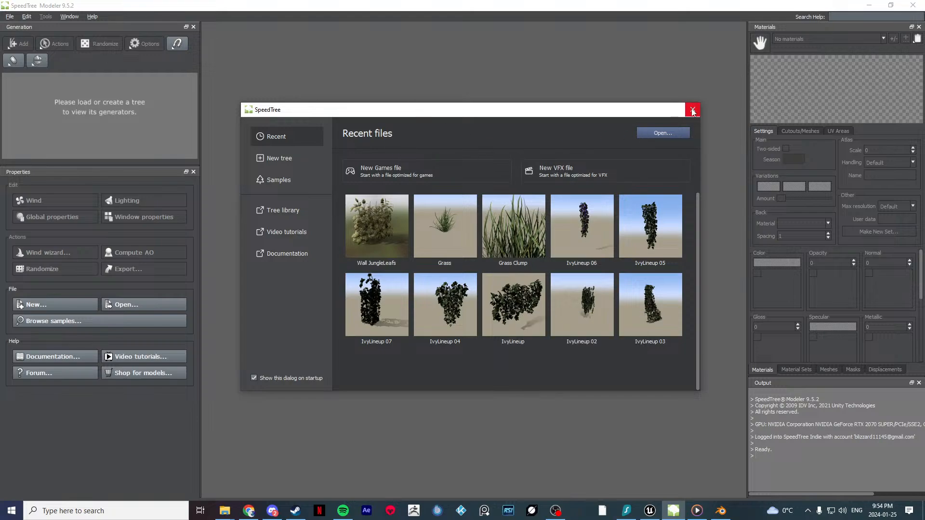
click(277, 158)
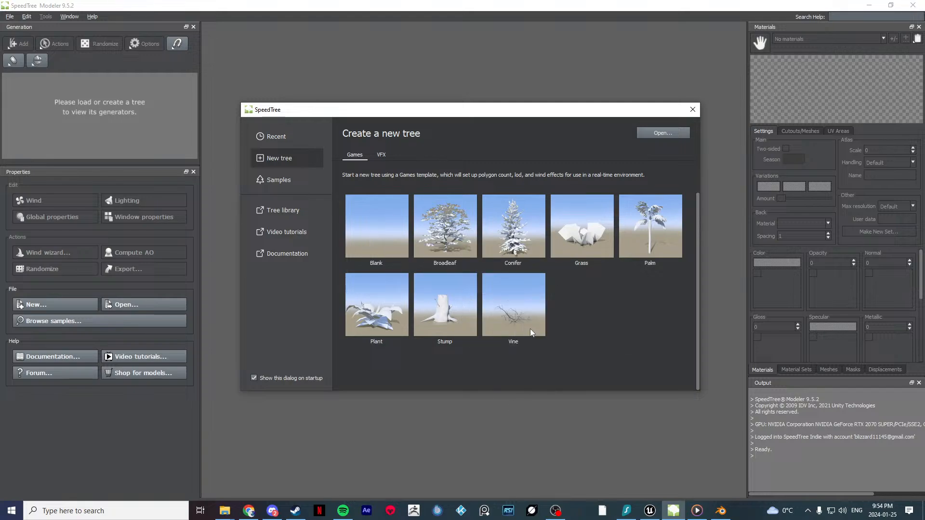
click(361, 221)
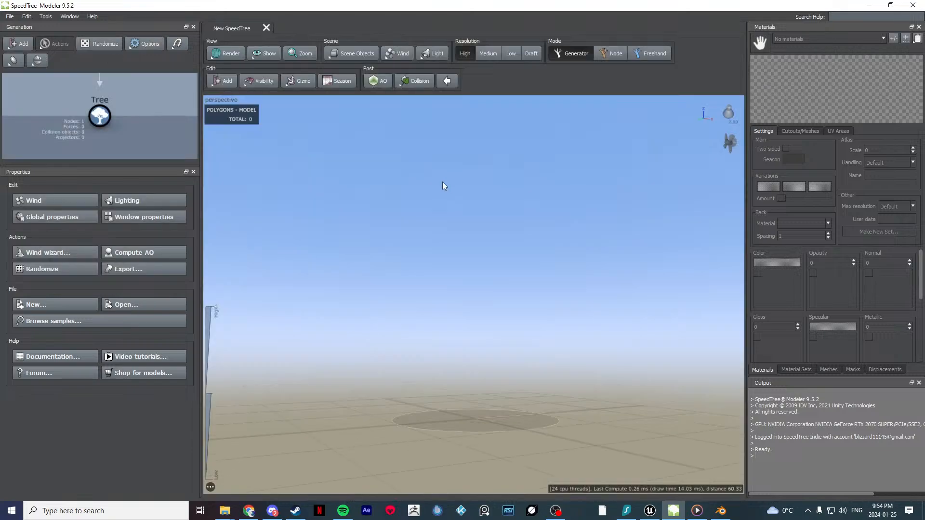
drag(442, 181, 518, 278)
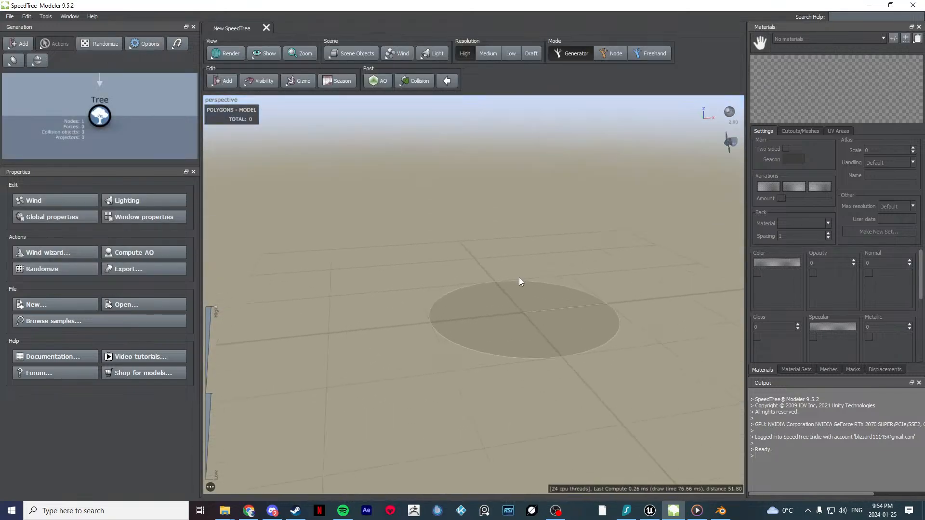
scroll(520, 279, up, 3)
mouse_move(522, 279)
middle_down()
mouse_move(489, 270)
mouse_move(517, 275)
middle_up()
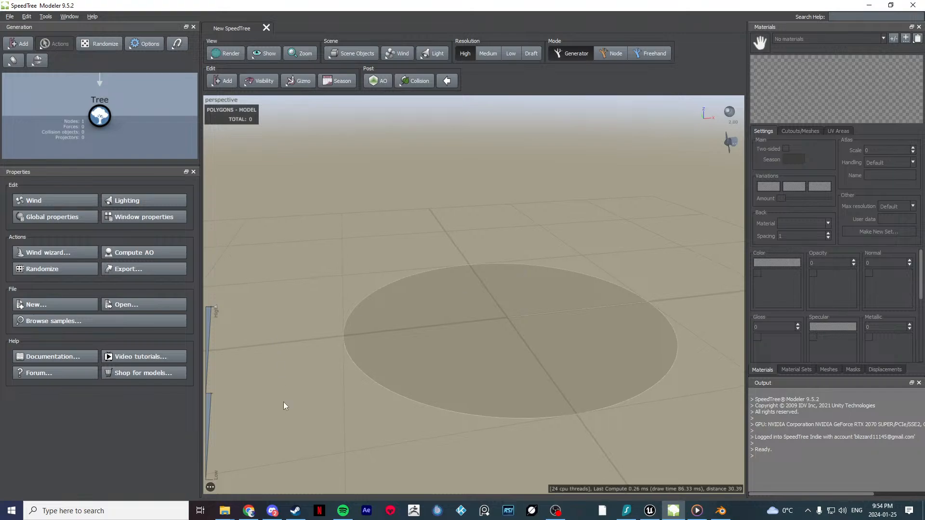
Step: Switch to OBS, undock the Chat panel into a floating window and minimise OBS
click(555, 512)
click(27, 16)
click(104, 76)
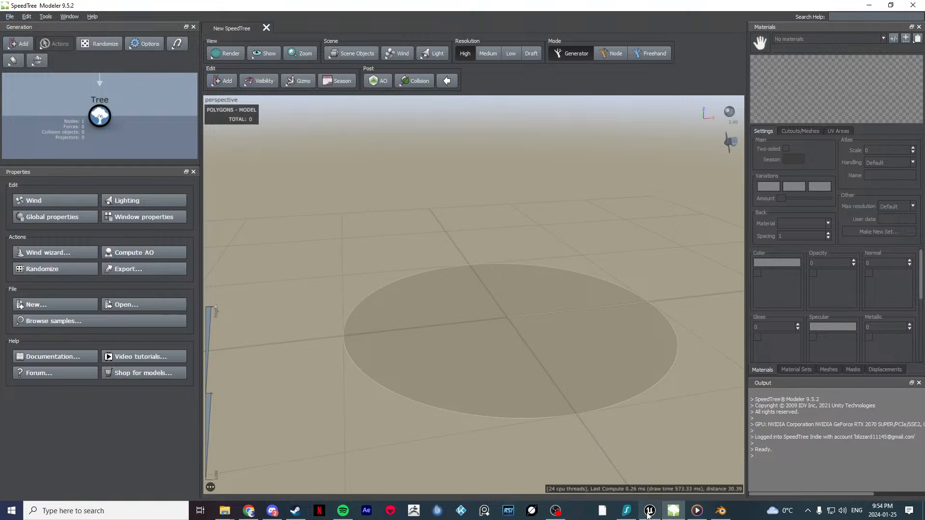
click(556, 512)
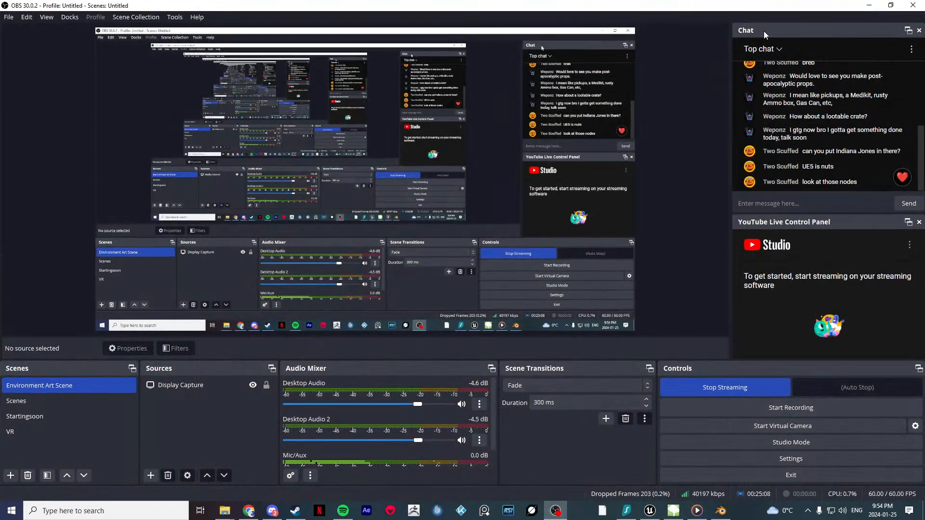
drag(764, 30, 590, 62)
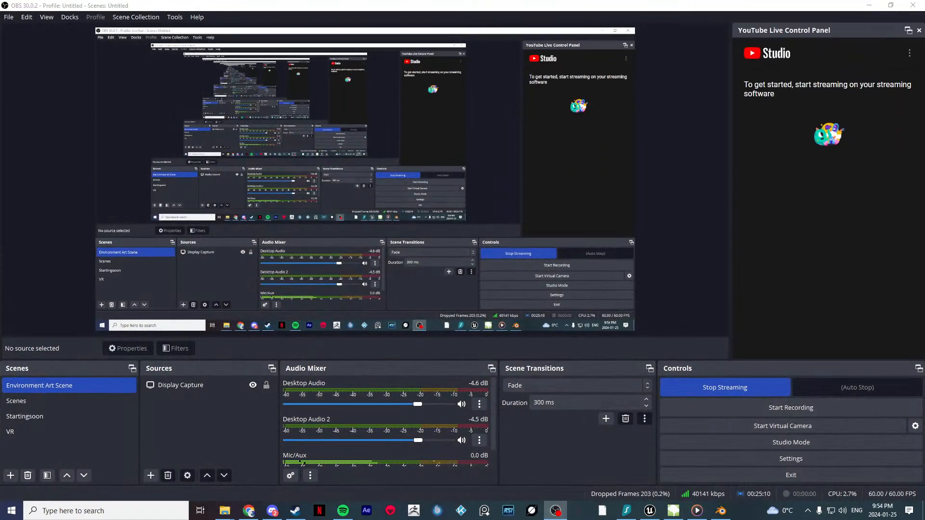
click(868, 5)
Step: Reopen OBS and check the account options of the YouTube Live Control Panel
click(556, 511)
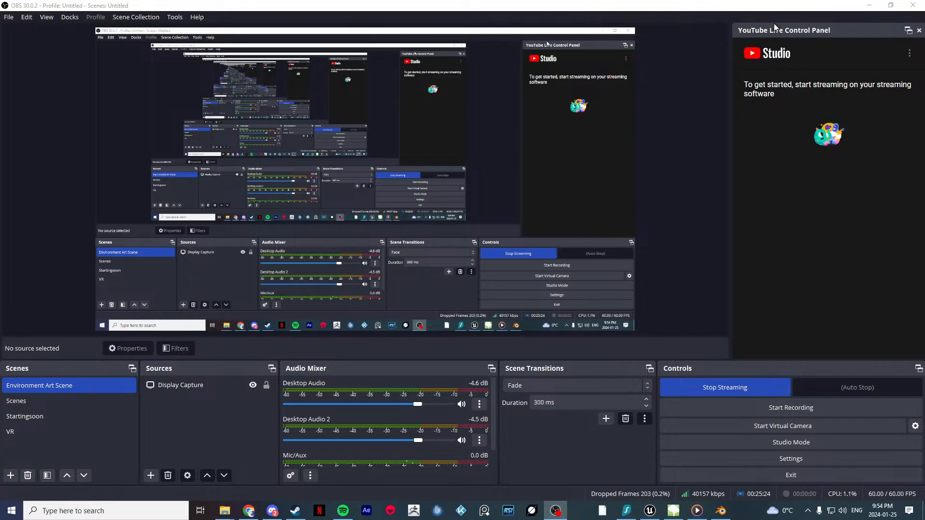
drag(760, 9, 459, 0)
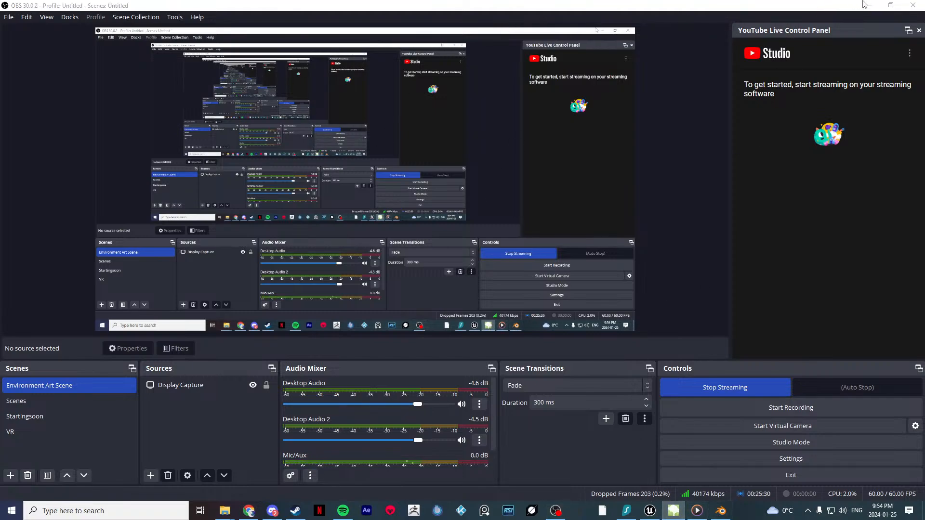
click(909, 54)
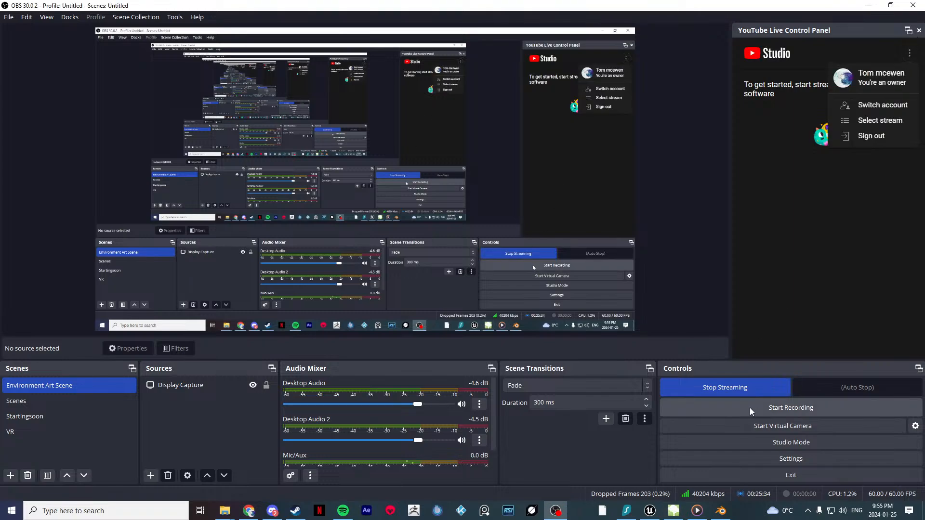
click(800, 278)
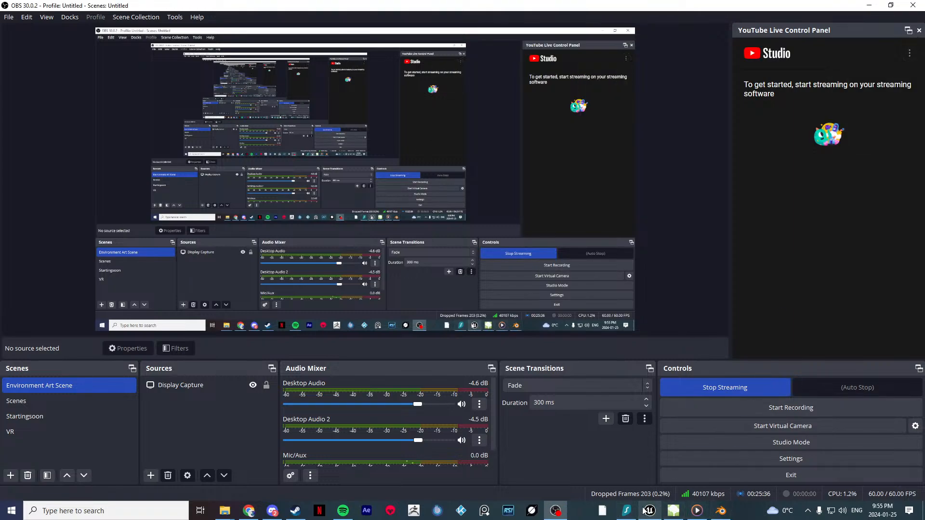
click(556, 512)
click(555, 511)
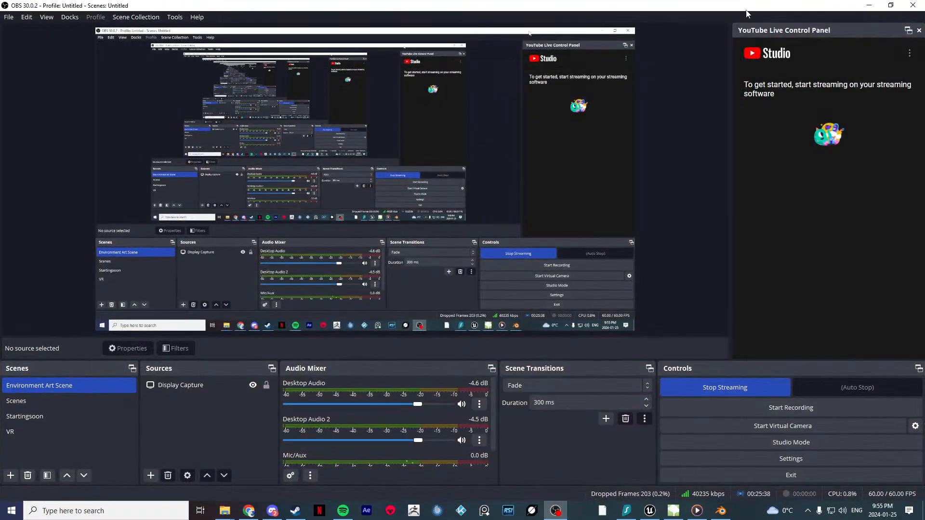
click(556, 512)
Step: Return to SpeedTree and move the floating Chat window clear of its workspace
drag(742, 32, 924, 166)
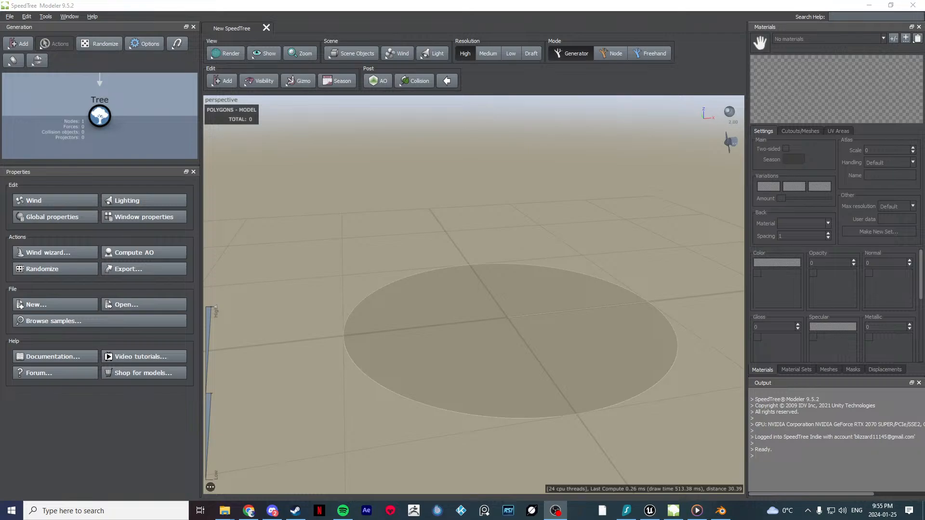
drag(924, 165, 809, 170)
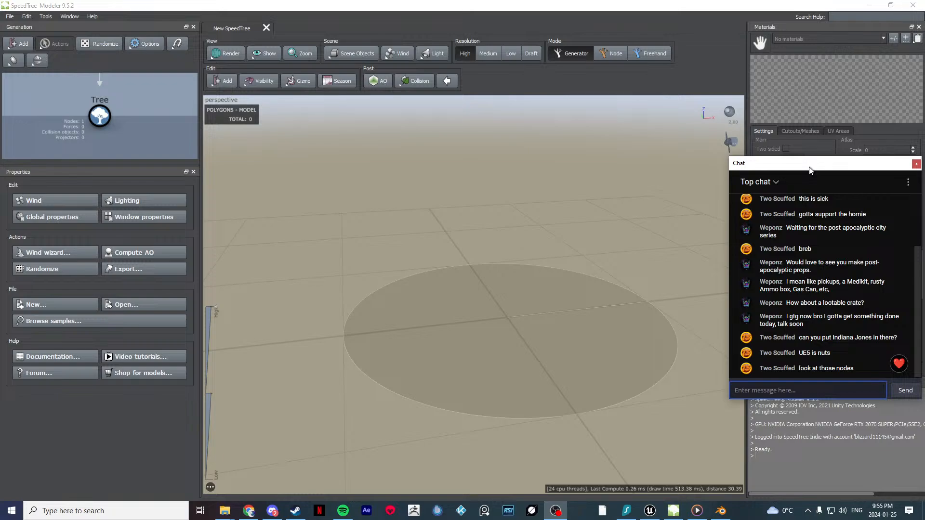
drag(809, 170, 795, 174)
right_click(794, 174)
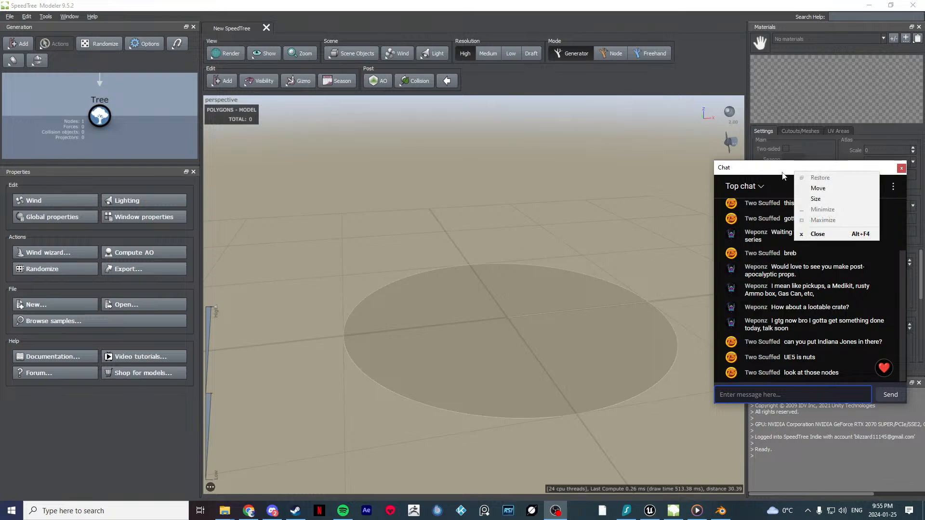
click(818, 189)
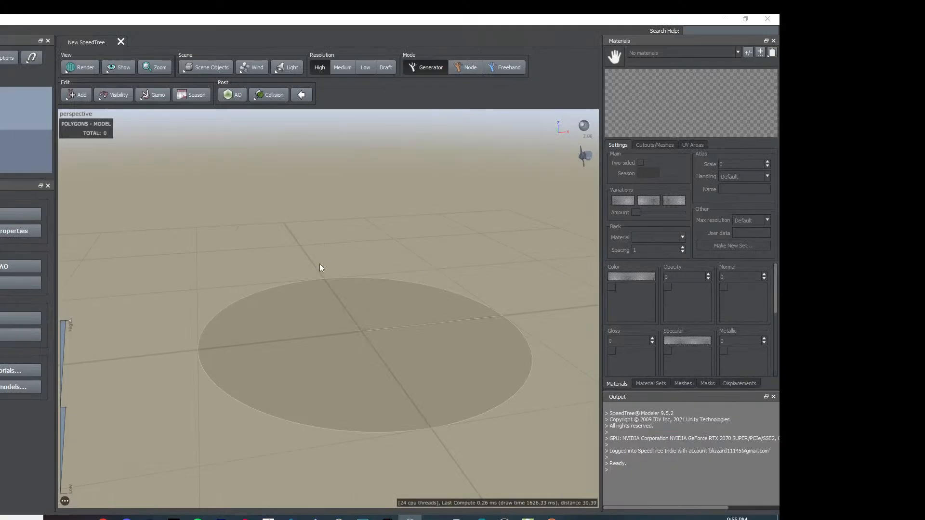
right_click(483, 244)
click(407, 222)
drag(481, 231, 491, 208)
drag(345, 223, 288, 223)
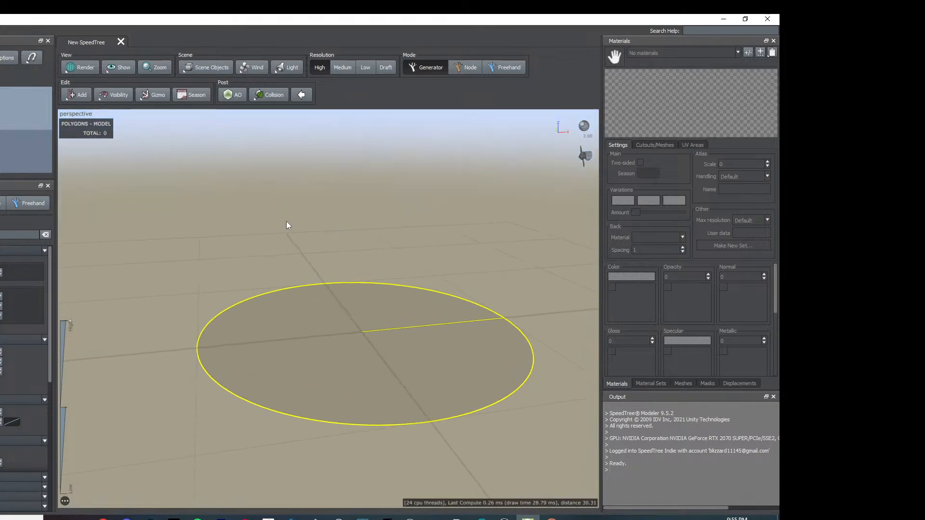
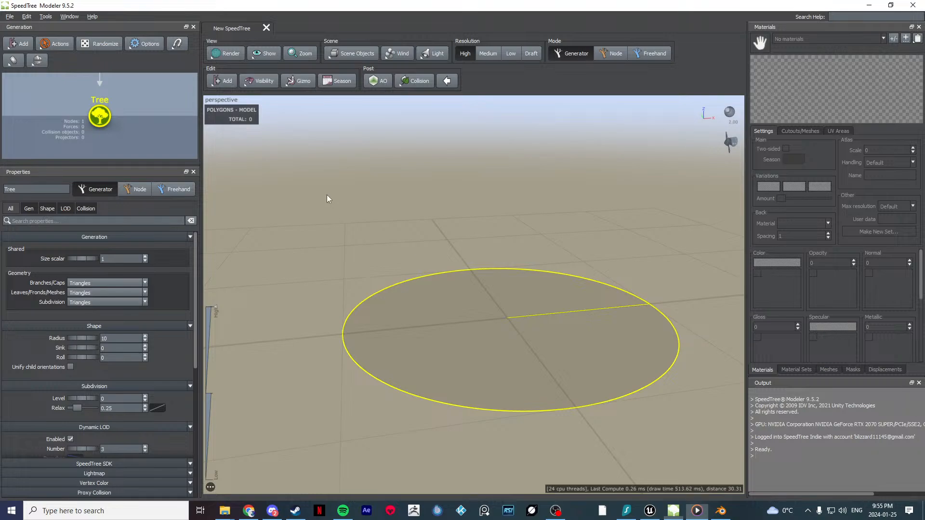
click(84, 101)
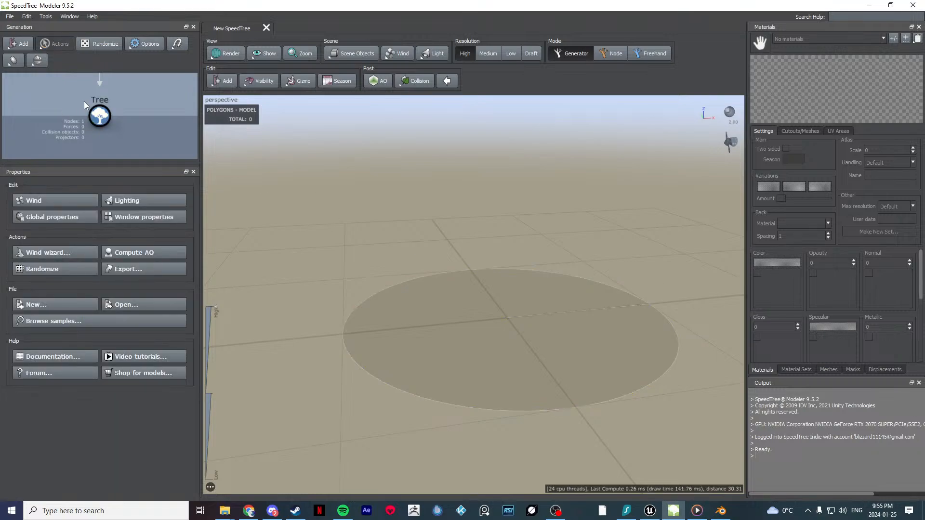
Step: Add a geometry force with no specified mesh, keeping Mesh asset as its source
click(178, 44)
mouse_move(195, 52)
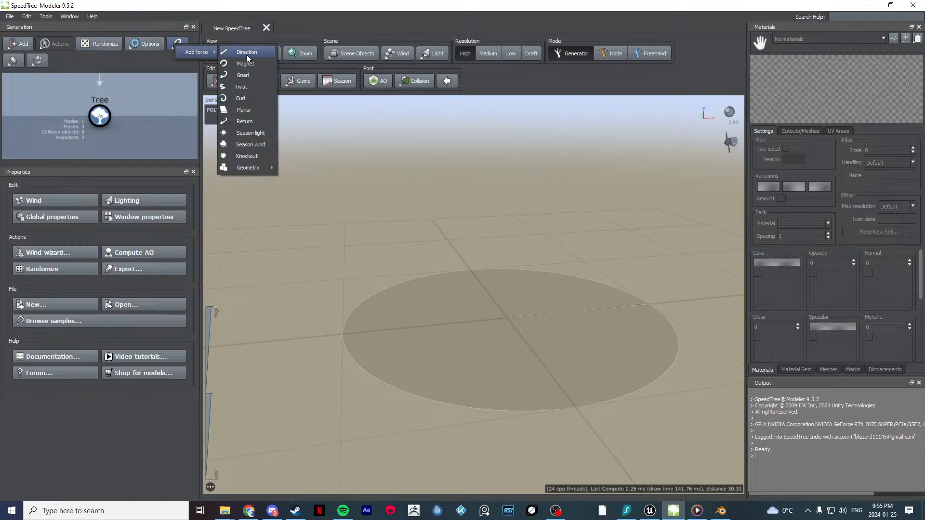
mouse_move(253, 170)
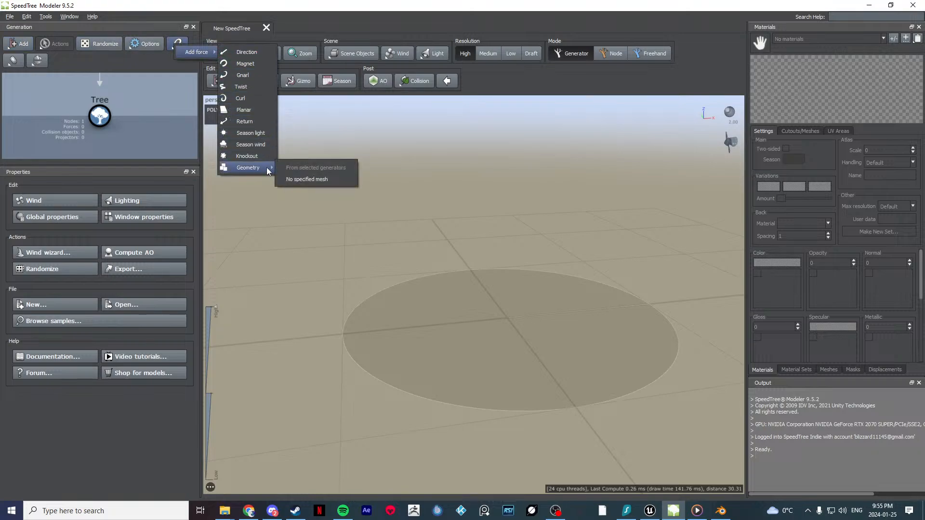
click(315, 180)
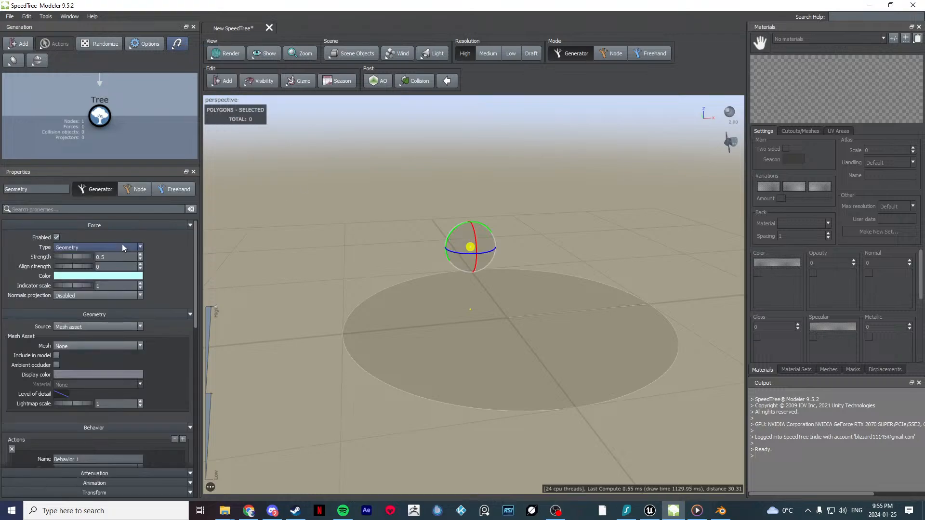
click(96, 327)
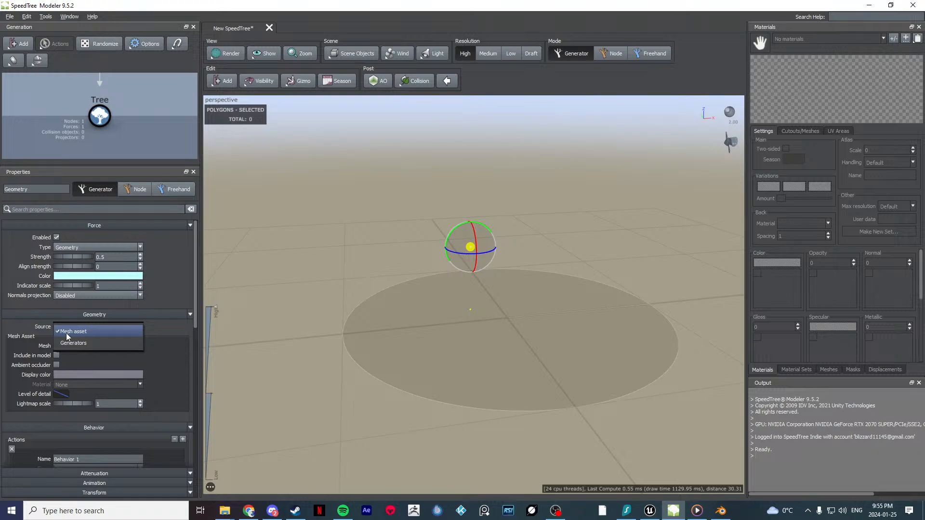
click(68, 332)
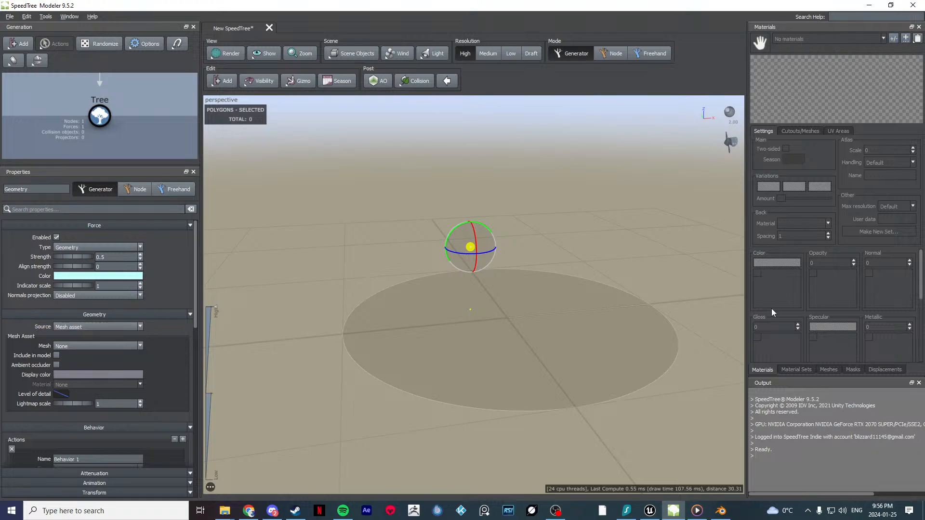
Step: Look through the SpeedTreeAssets folder and the Games Bush sample folder for a mesh, and close the file browser without loading one
click(828, 370)
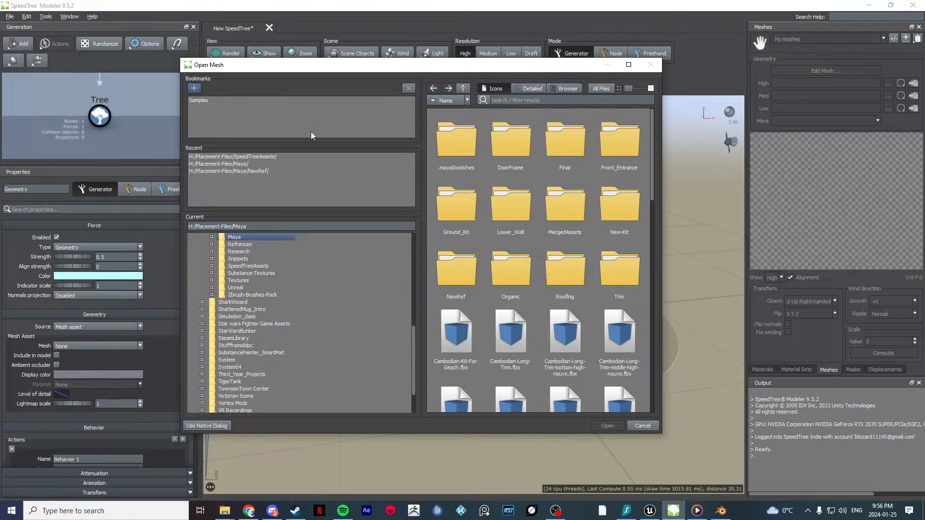
click(273, 157)
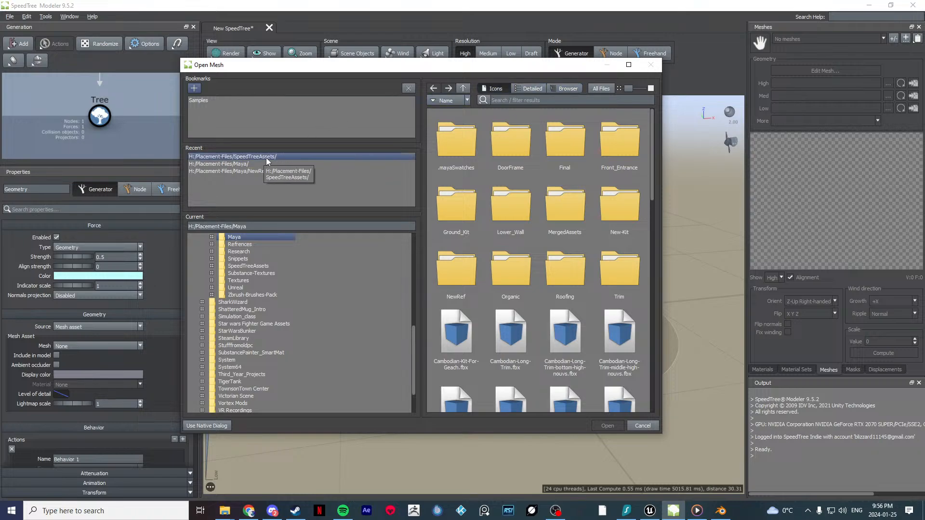
double_click(266, 157)
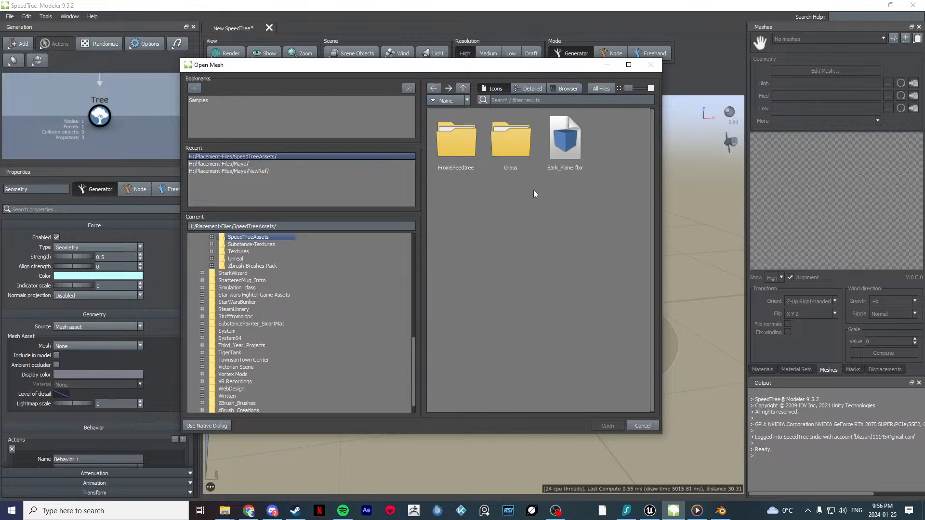
click(206, 99)
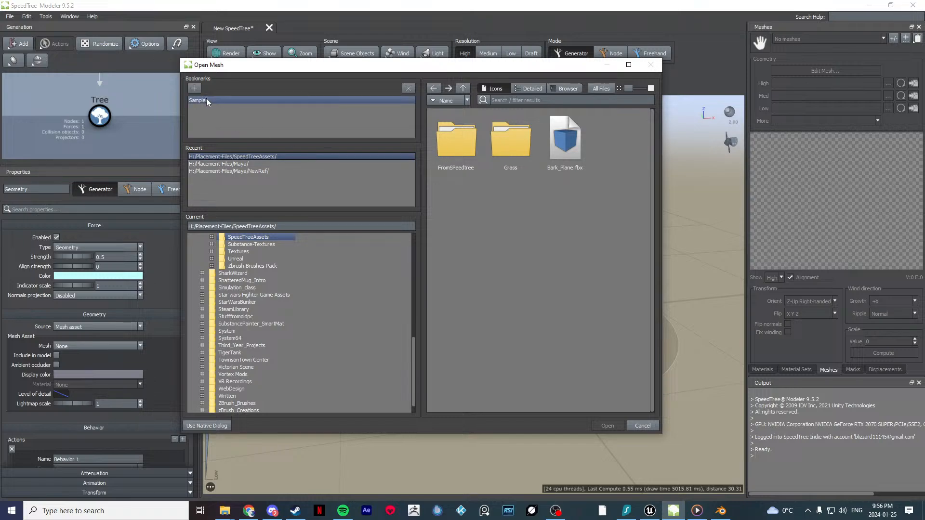
double_click(206, 99)
double_click(464, 152)
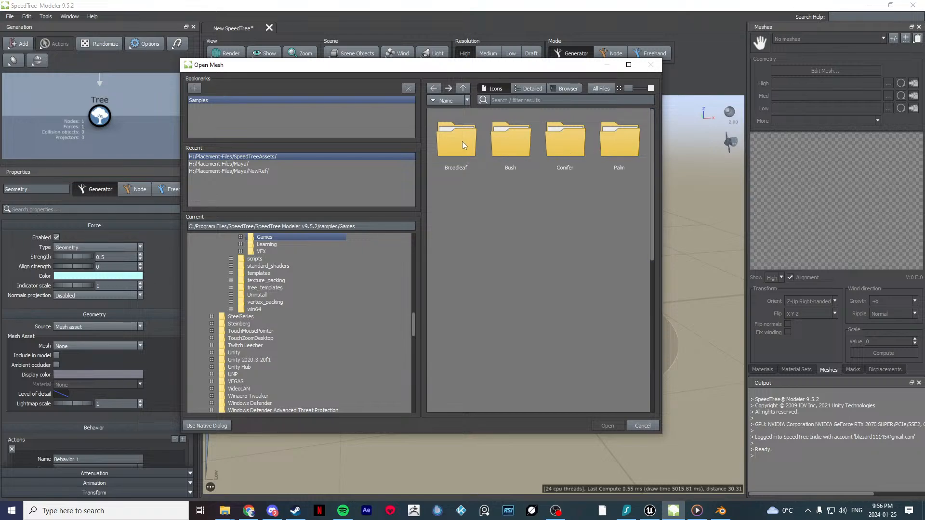
double_click(516, 140)
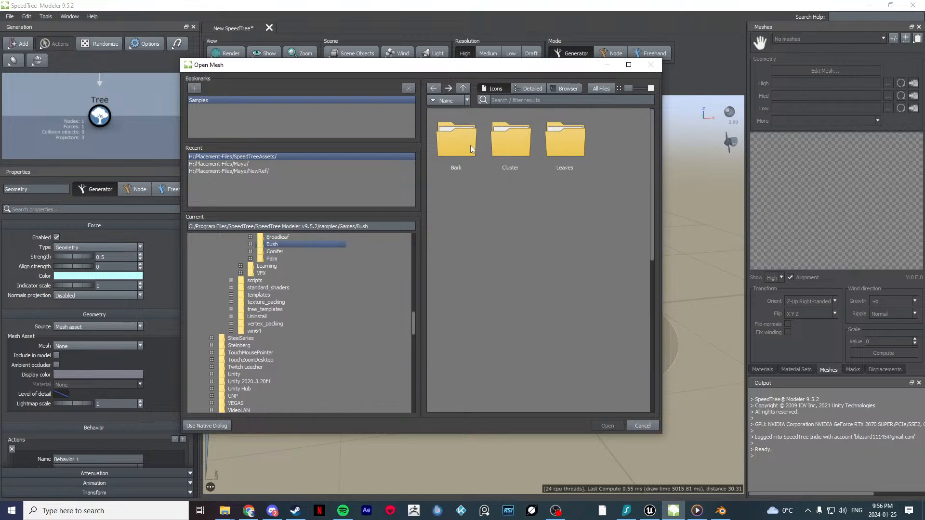
click(642, 426)
Step: Switch to Blender, select the block and start an FBX export
click(721, 511)
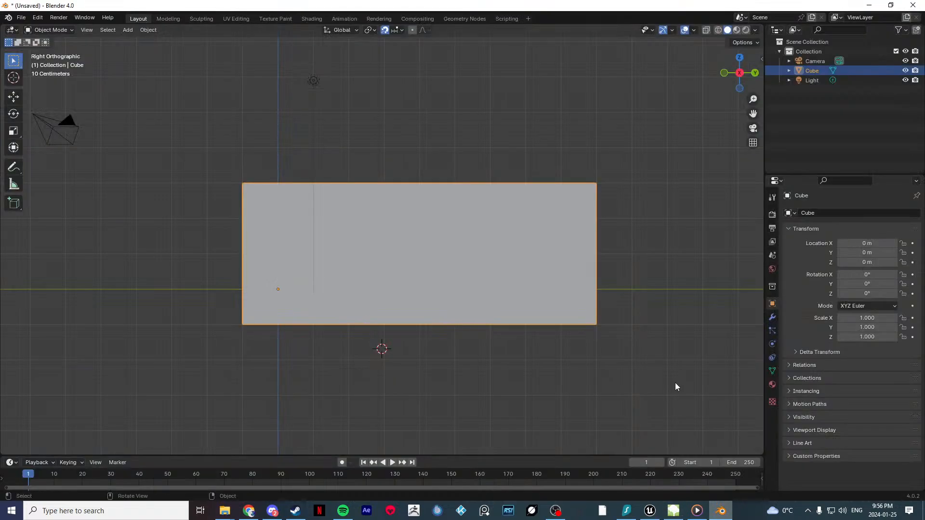
click(365, 166)
click(392, 258)
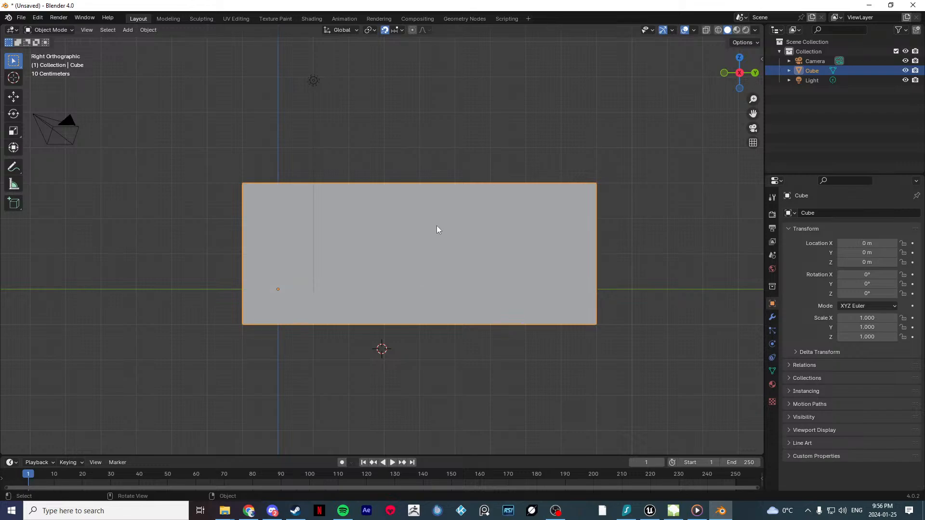
click(22, 17)
mouse_move(65, 163)
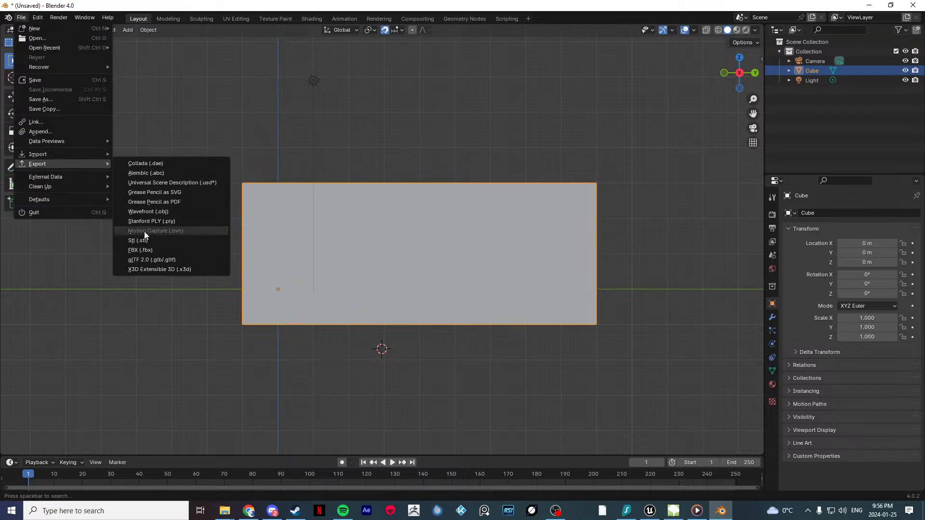
click(142, 250)
Step: Choose the SpeedTreeAssets folder inside Placement-Files on the H: drive as the export destination
click(258, 316)
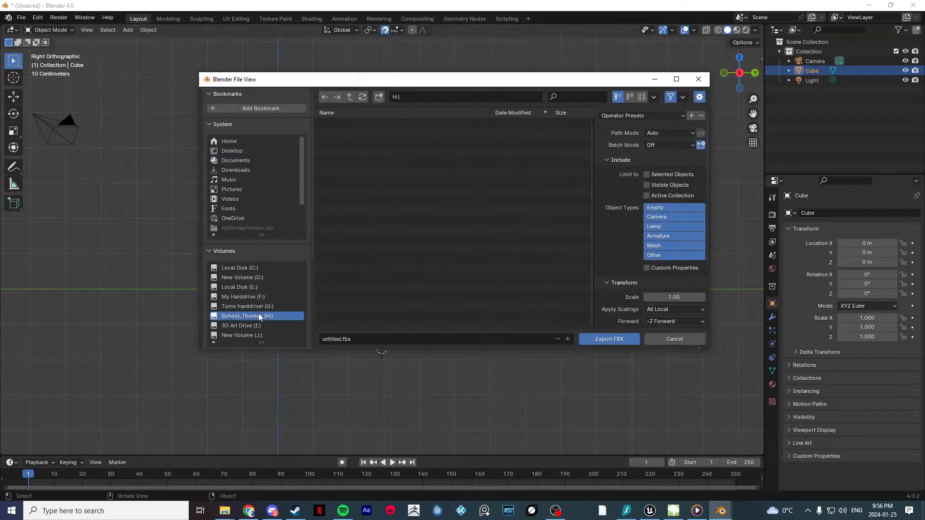
click(375, 207)
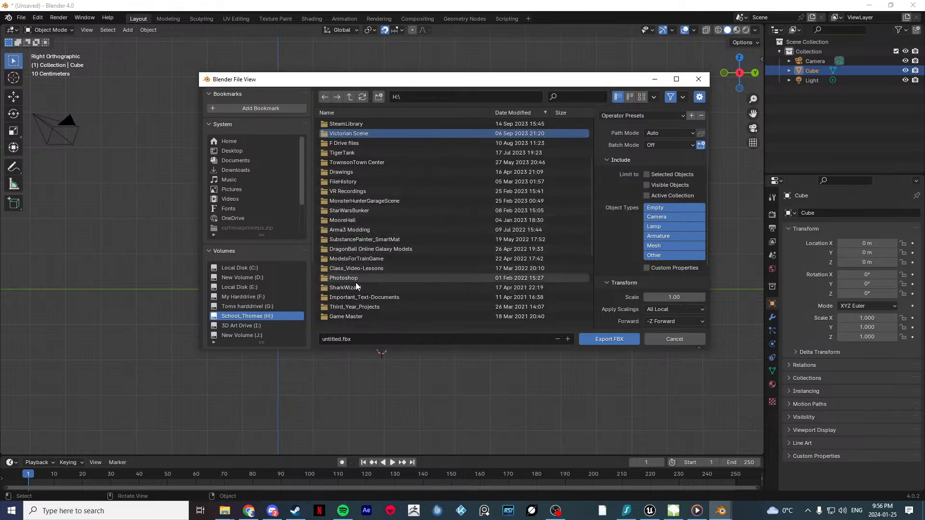
scroll(352, 267, down, 3)
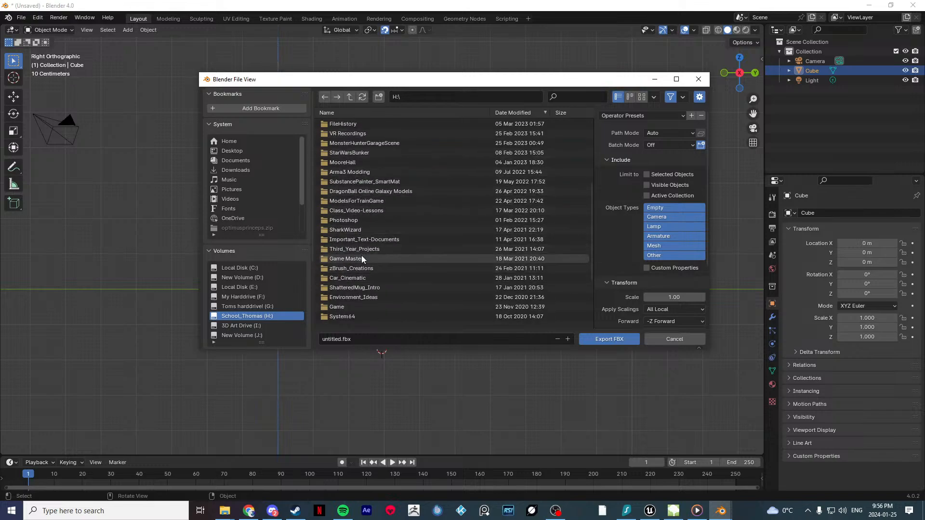
scroll(361, 259, up, 3)
double_click(347, 124)
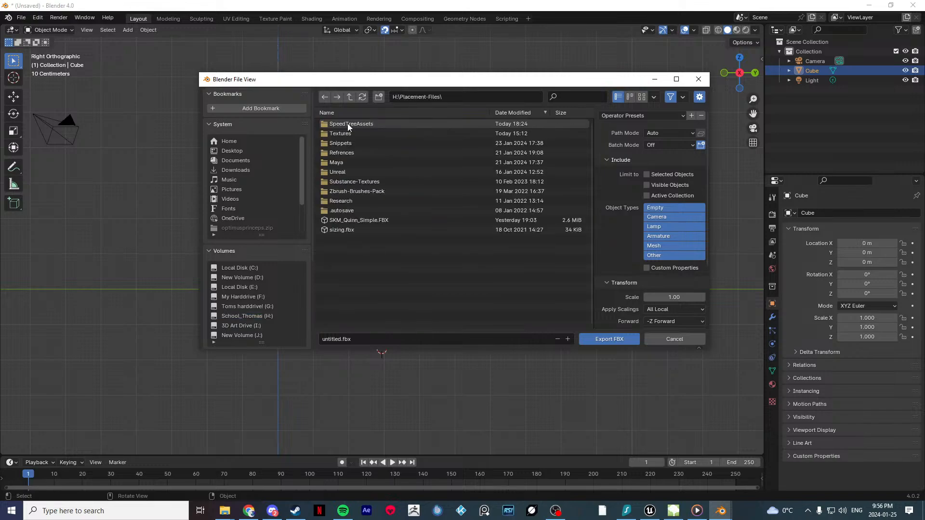
click(367, 340)
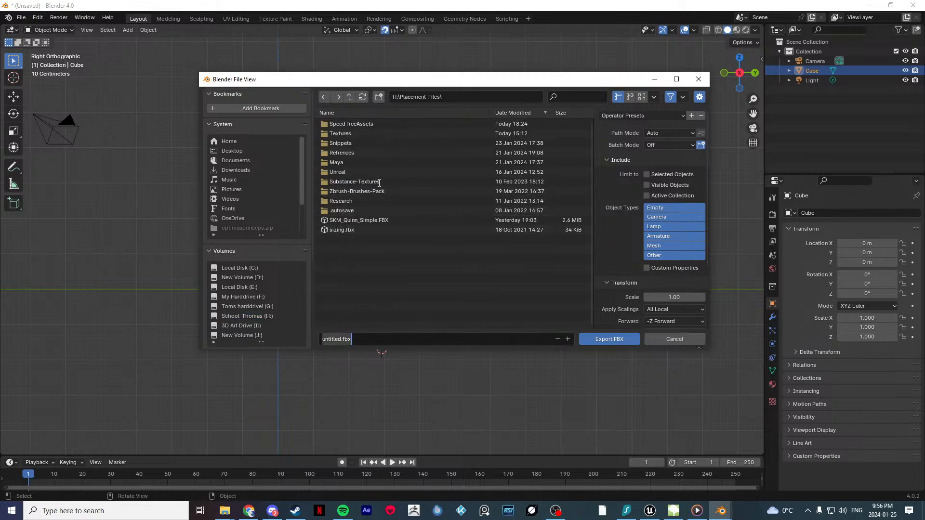
double_click(351, 124)
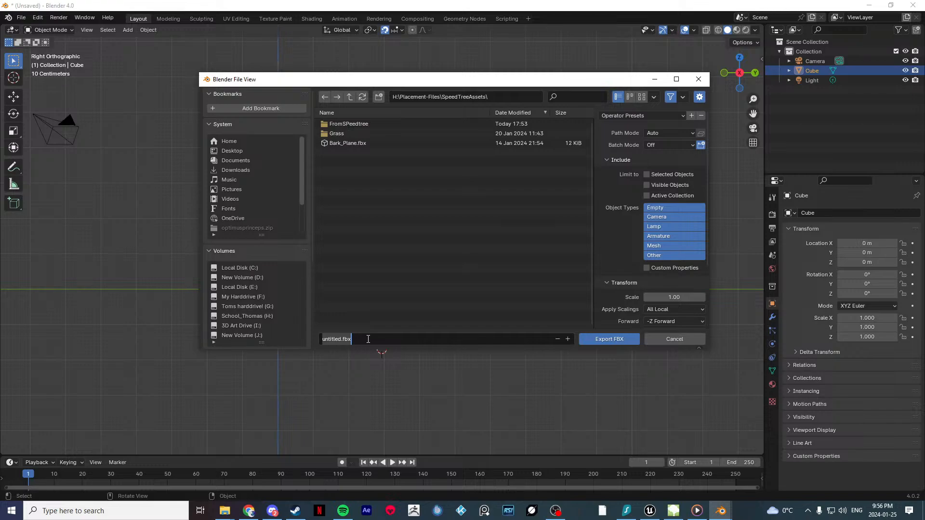
Step: Name the file Wall_Force.fbx, limit the export to selected objects and export it
key(BackSpace)
text(Wall_Force)
key(Return)
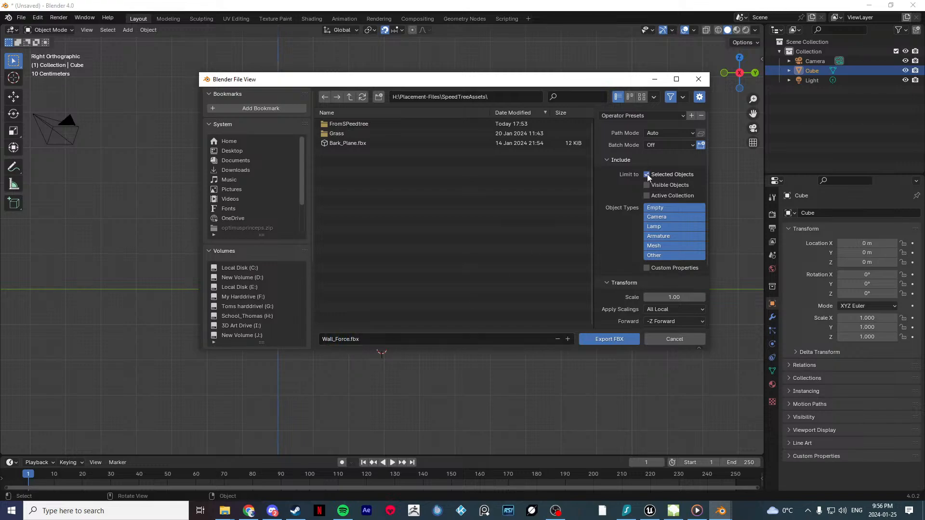
click(611, 339)
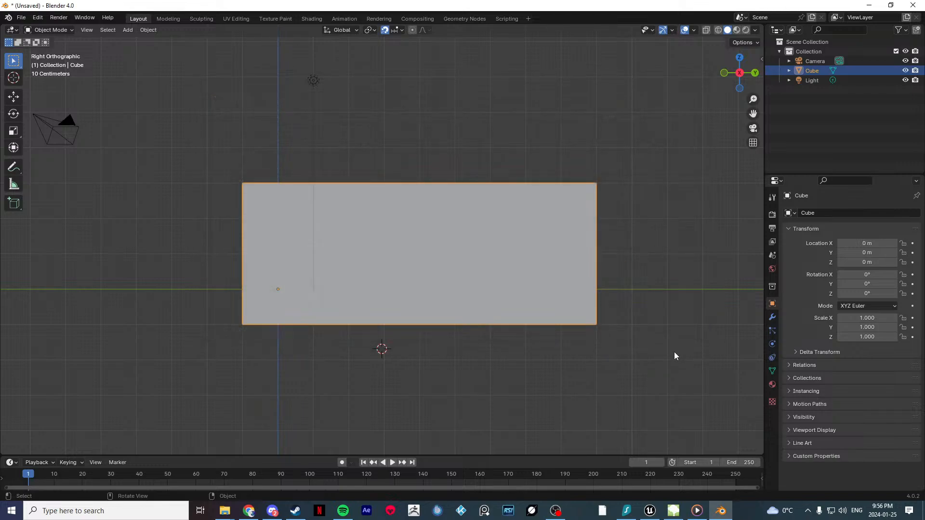
Step: Return to SpeedTree and delete the geometry force from the scene
click(673, 510)
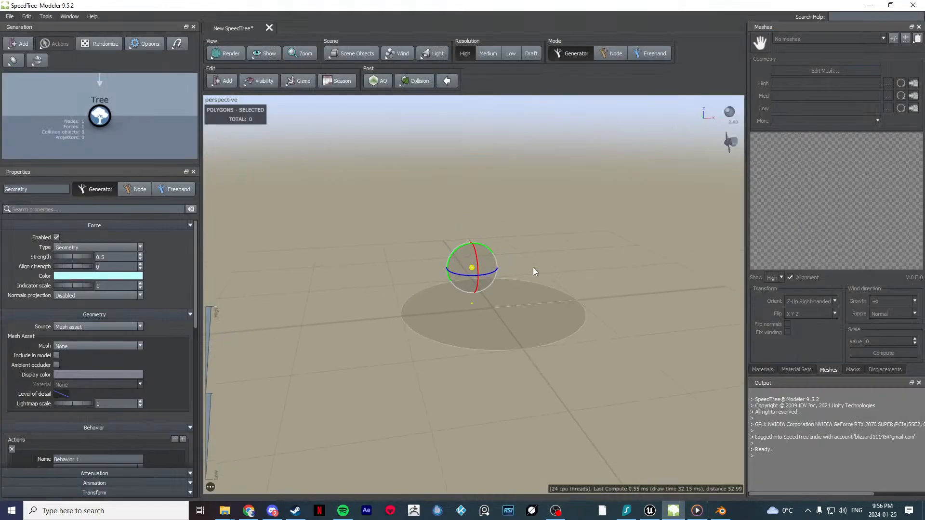
scroll(533, 267, up, 5)
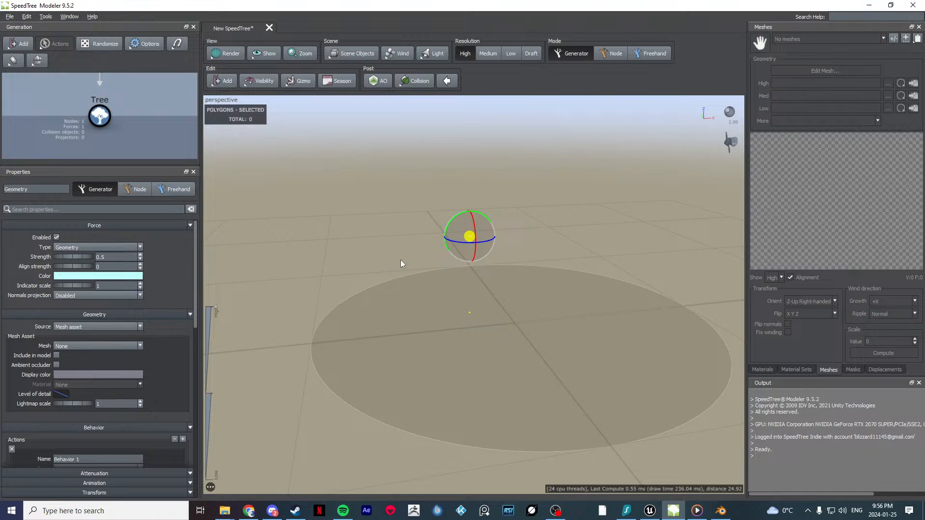
key(Delete)
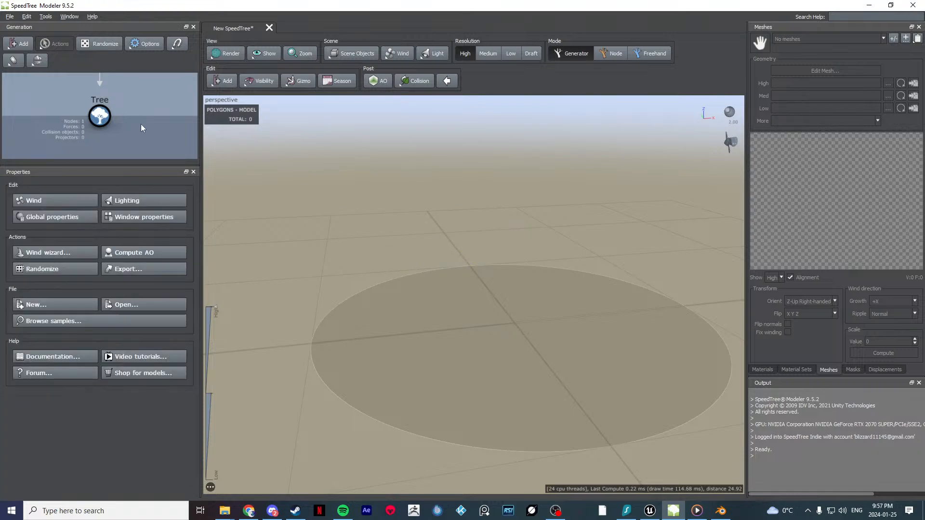
click(178, 44)
mouse_move(192, 49)
mouse_move(251, 165)
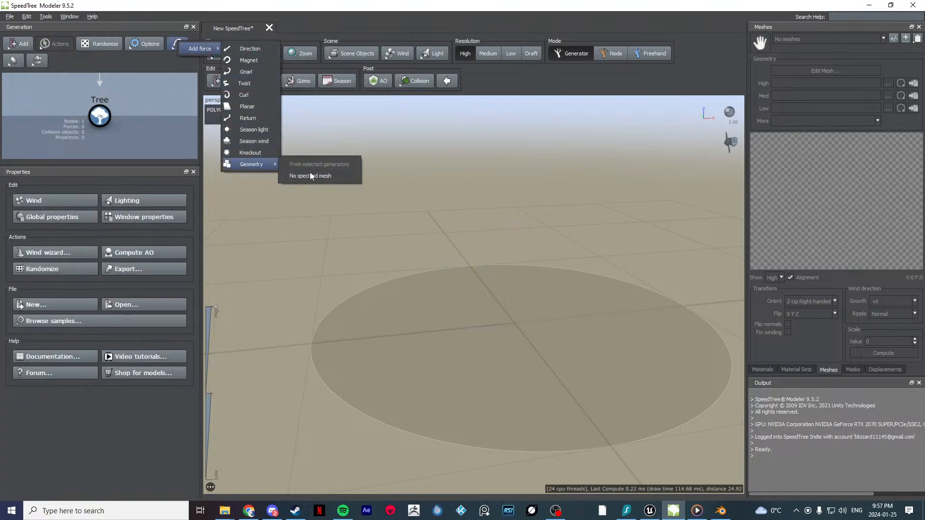
click(634, 138)
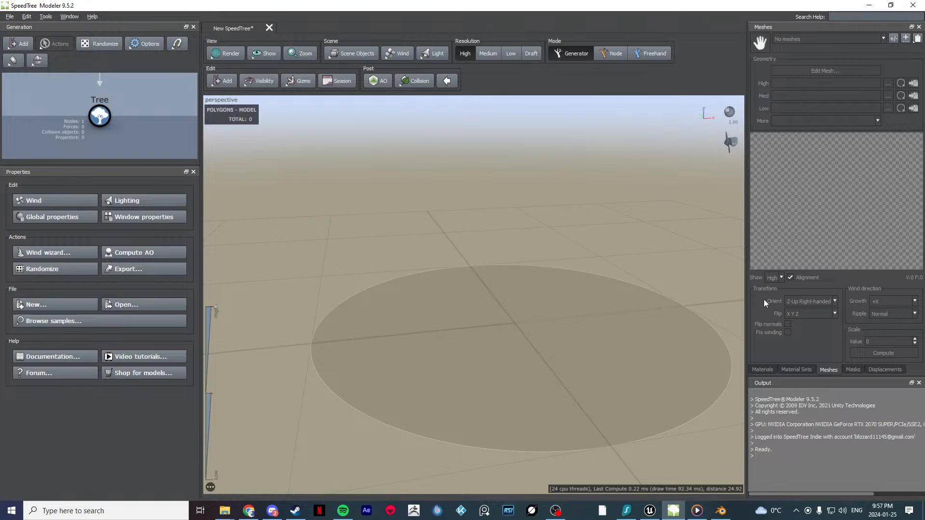
Step: Load Wall_Force.fbx from the Placement-Files SpeedTreeAssets folder as a mesh asset, using the native file dialog
click(895, 38)
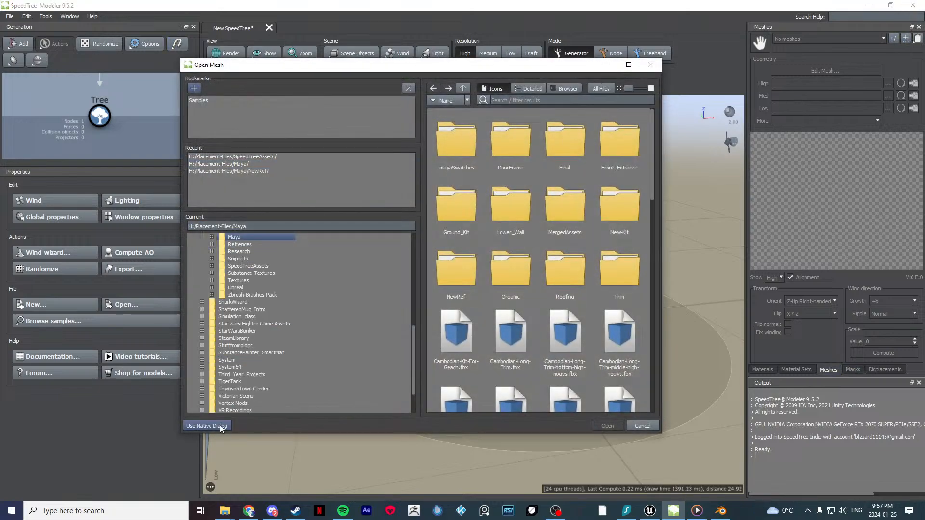
click(219, 425)
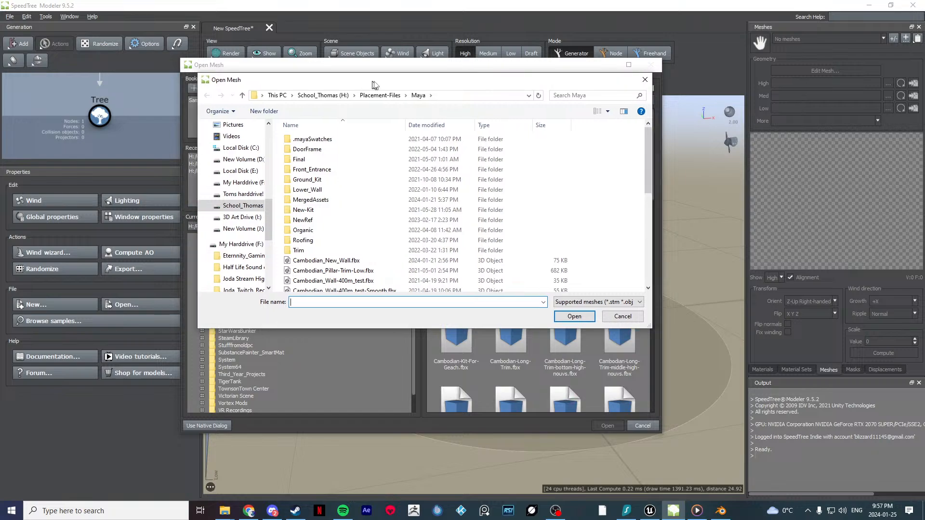
drag(375, 85, 395, 85)
click(400, 95)
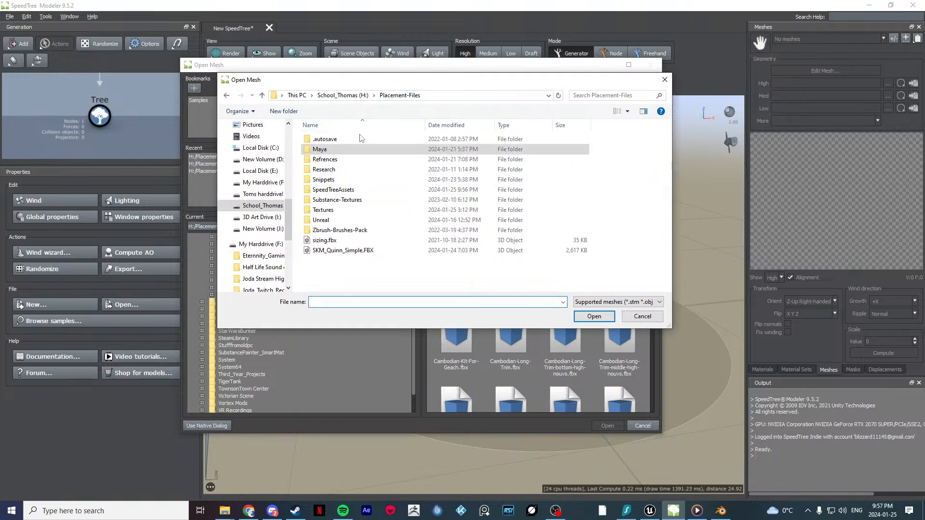
double_click(343, 190)
click(341, 172)
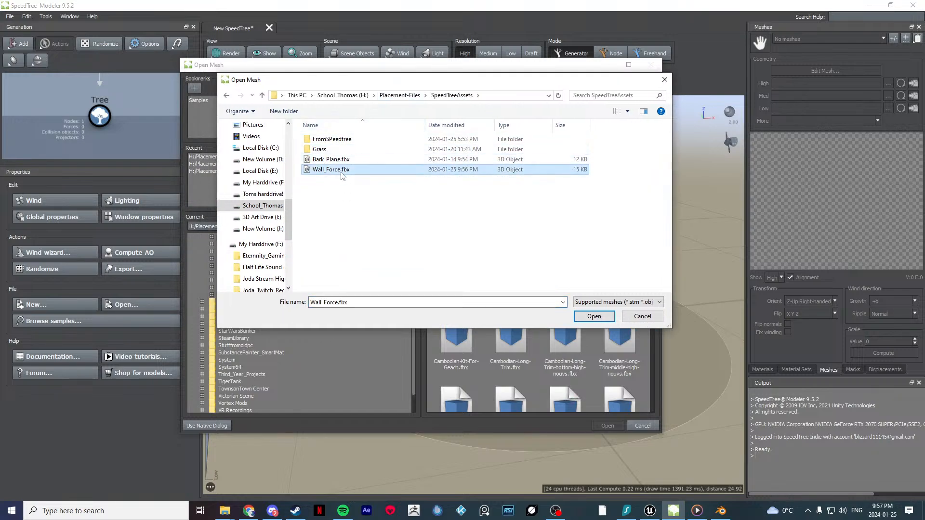
double_click(338, 169)
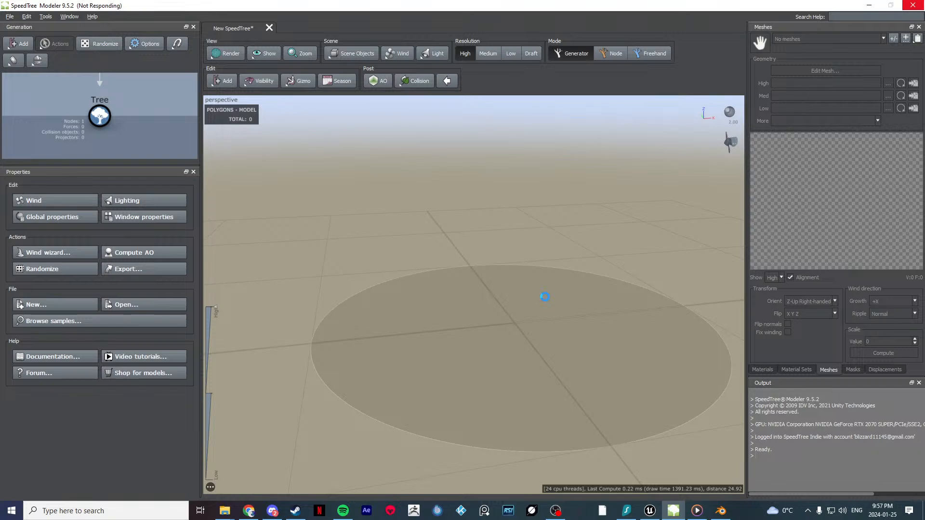
Step: Check the live stream's status in OBS and return to SpeedTree
mouse_move(556, 513)
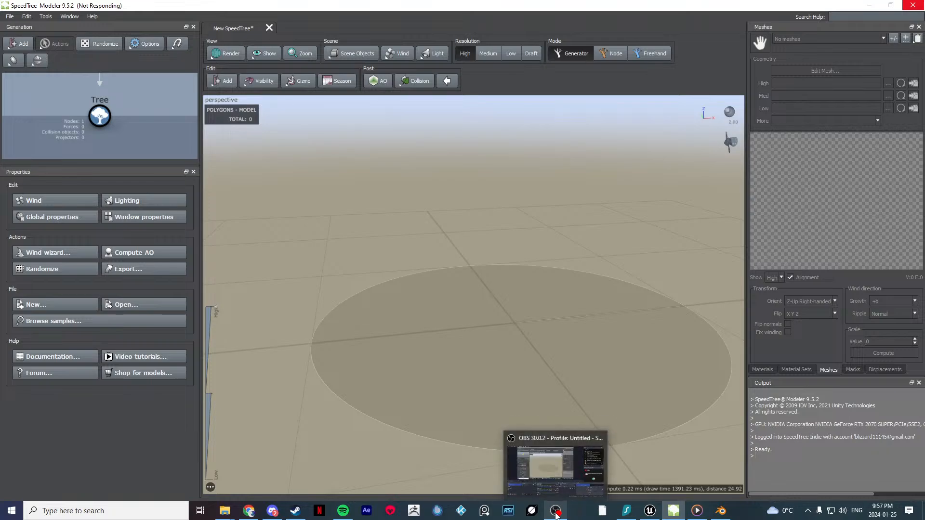
click(556, 512)
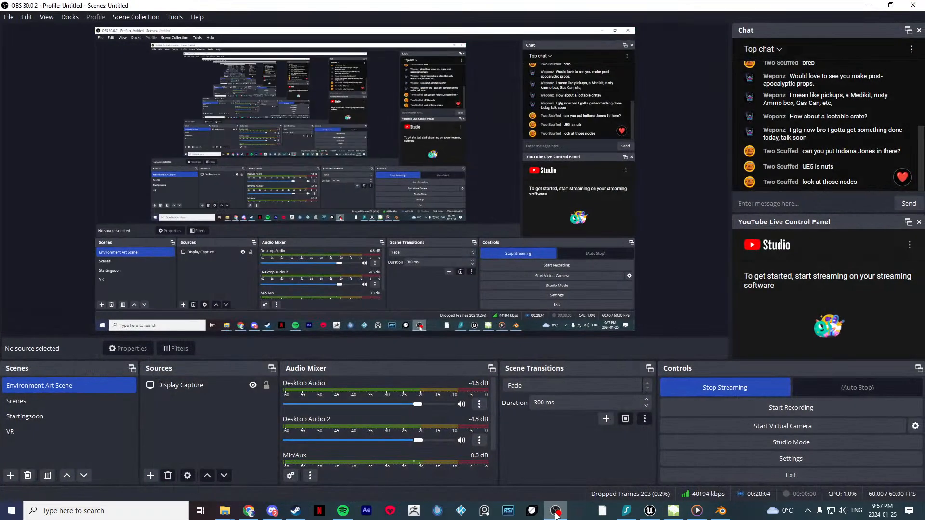
click(555, 512)
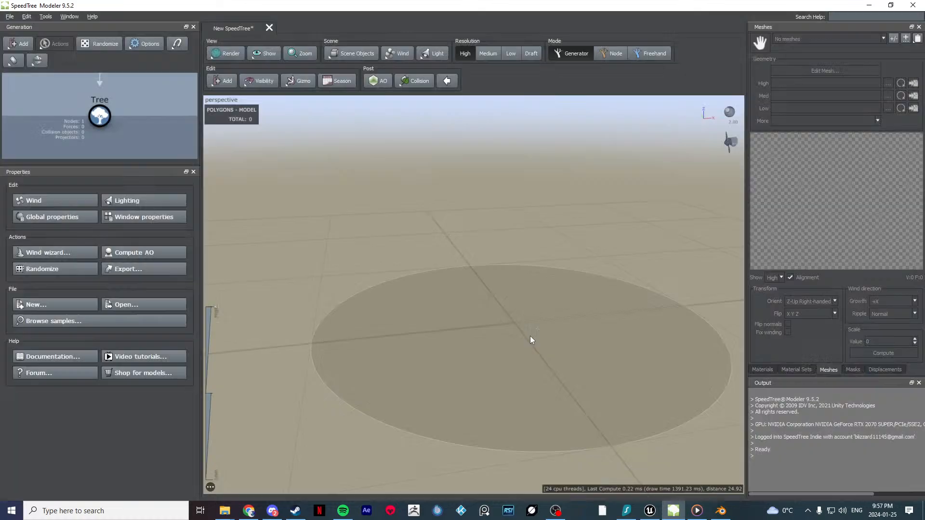
Step: Place the Wall_Force mesh asset in the scene as a geometry force near the tree's base
scroll(530, 336, down, 3)
drag(530, 337, 448, 277)
scroll(560, 332, down, 2)
scroll(554, 333, up, 3)
scroll(448, 273, up, 3)
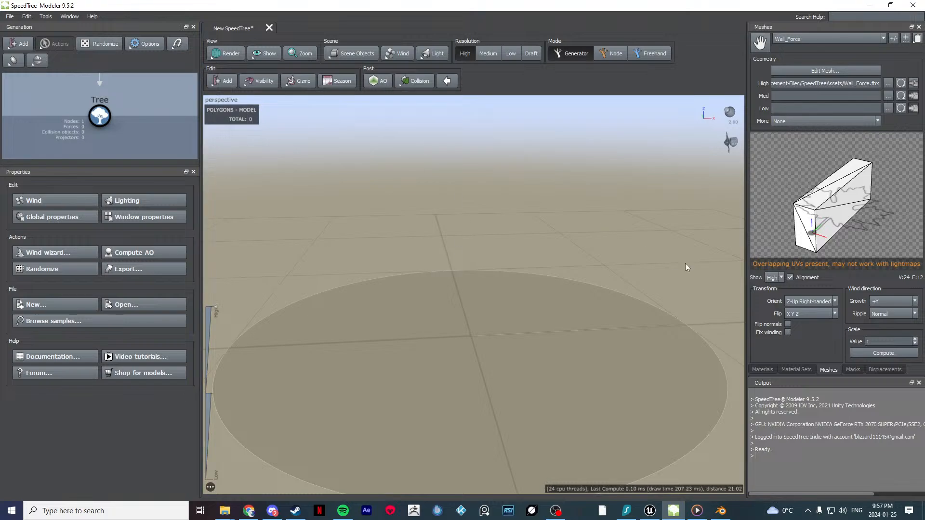
drag(837, 201, 799, 169)
drag(760, 42, 485, 293)
click(523, 301)
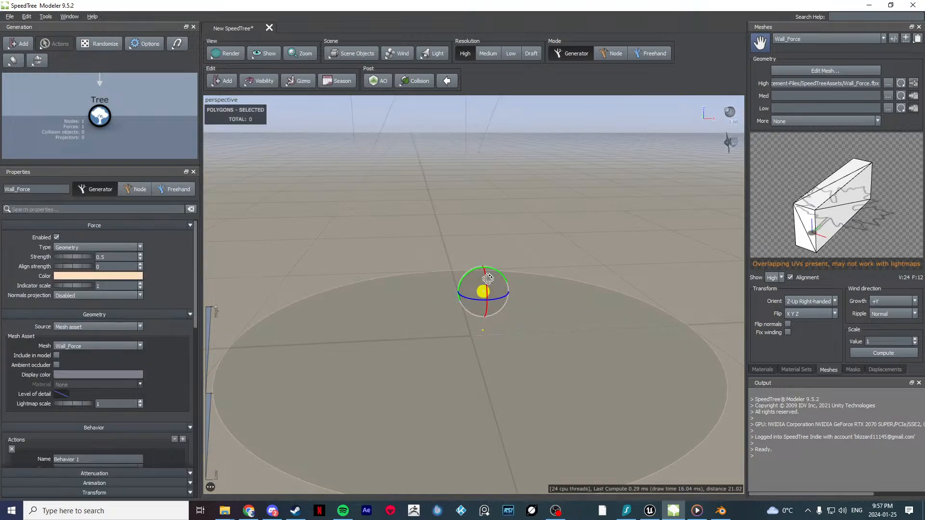
scroll(532, 336, down, 10)
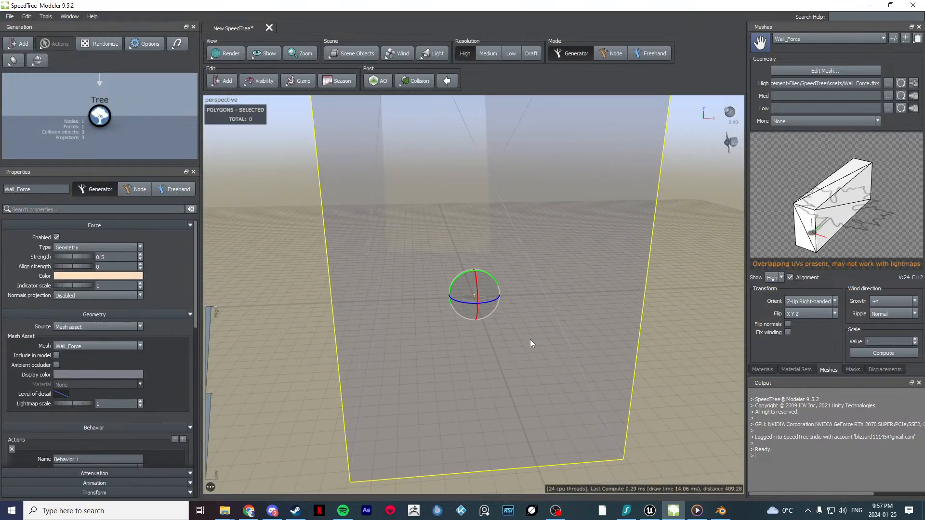
Step: Select the Wall_Force geometry and move it horizontally to about X 191, Y -466
click(596, 297)
drag(509, 319, 478, 323)
scroll(478, 323, up, 5)
click(478, 322)
scroll(479, 322, down, 5)
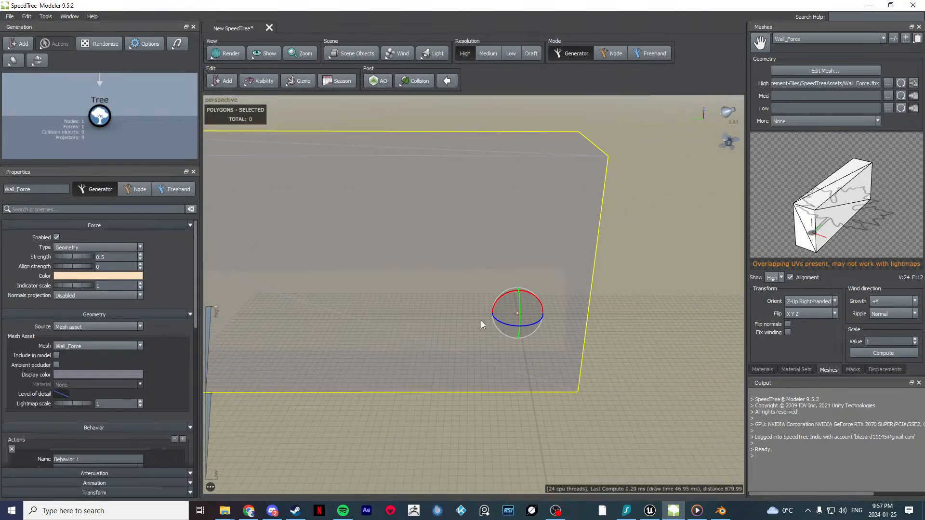
drag(496, 296, 651, 326)
drag(588, 326, 554, 353)
drag(673, 261, 554, 243)
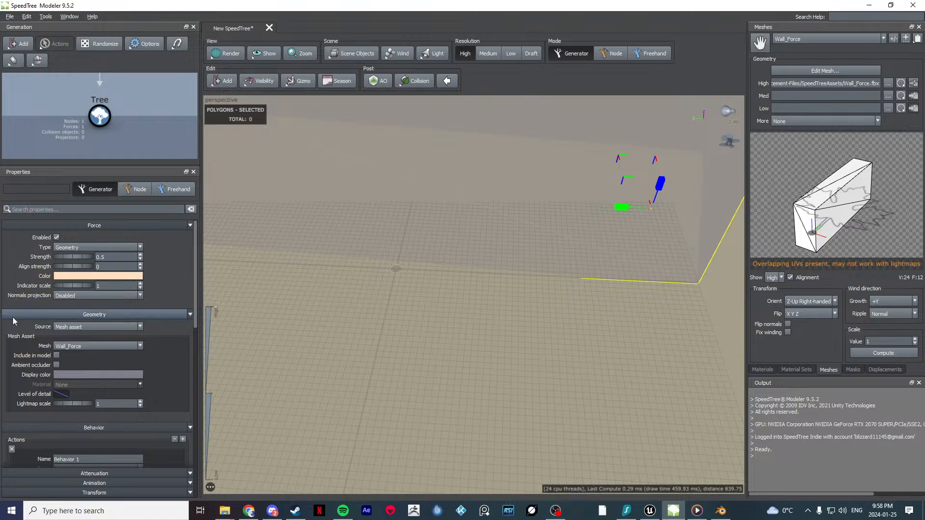
Step: Set the wall force's uniform scale to 0.18 and move it back near the origin, about X -12, Y -72
scroll(13, 321, down, 5)
scroll(13, 319, down, 5)
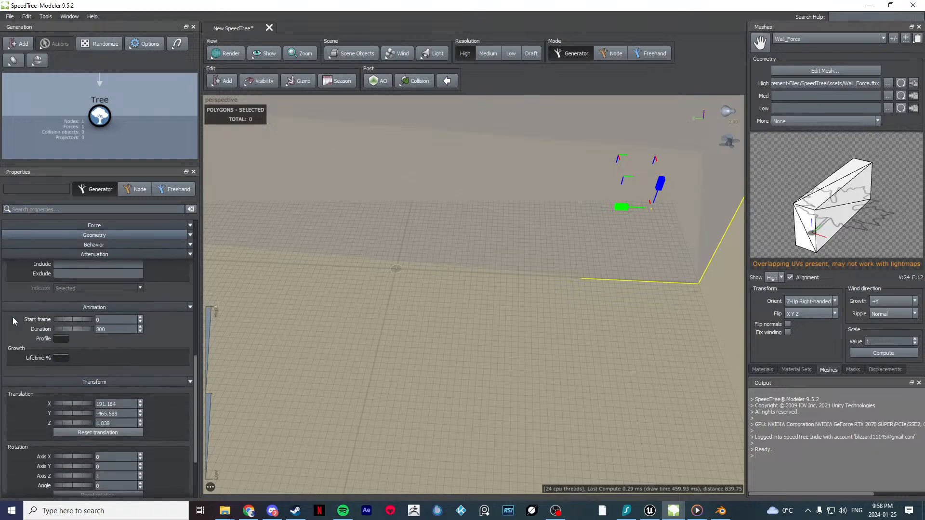
scroll(12, 317, down, 3)
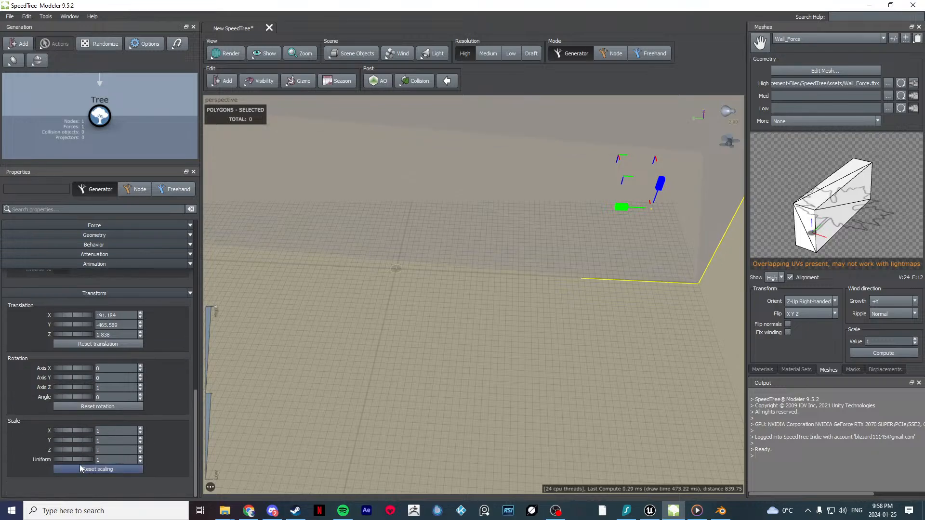
drag(80, 460, 38, 457)
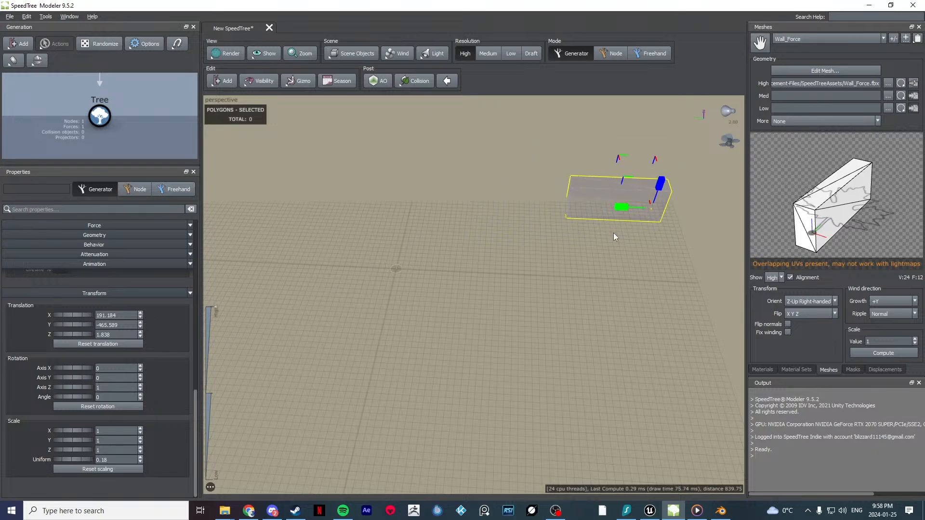
drag(636, 212, 506, 287)
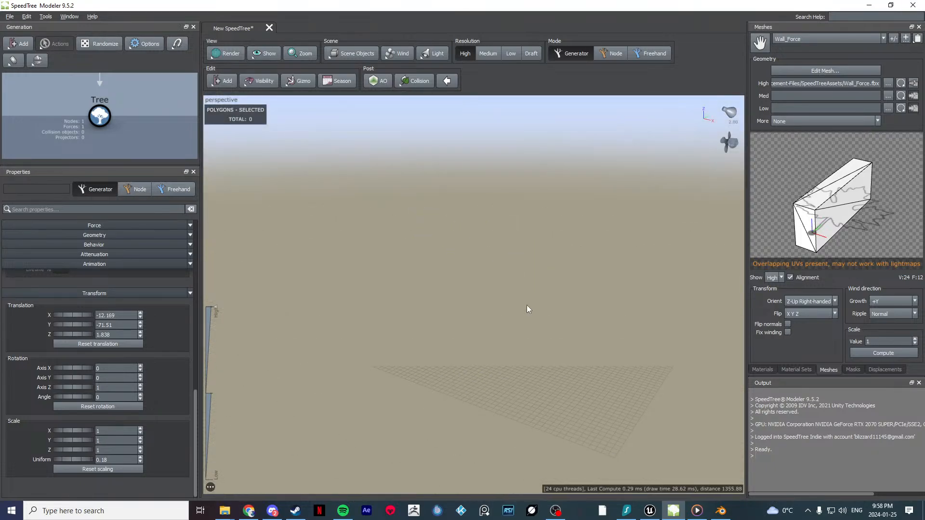
Step: Raise the wall force to about Z 18.65 and shift it to about X -17, then deselect it
scroll(471, 303, up, 5)
drag(422, 283, 468, 285)
drag(364, 240, 363, 211)
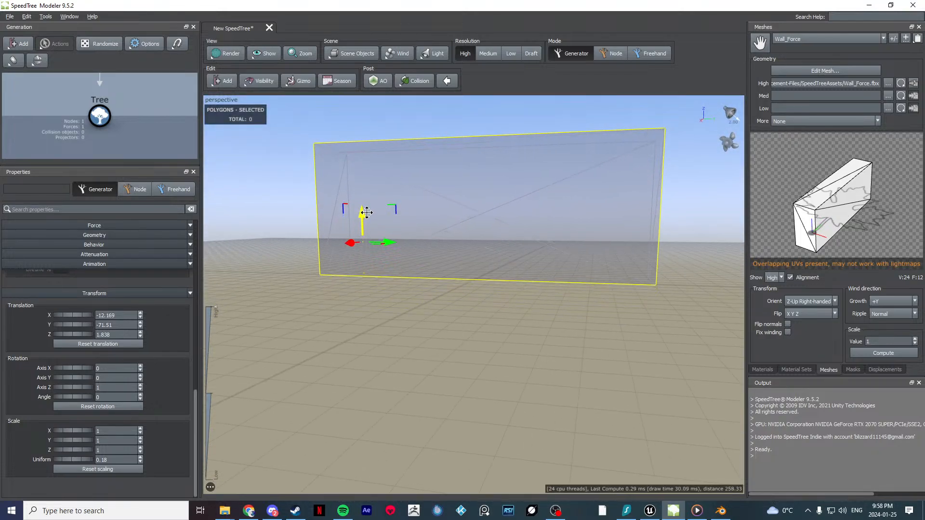
scroll(518, 287, up, 3)
drag(518, 287, 458, 270)
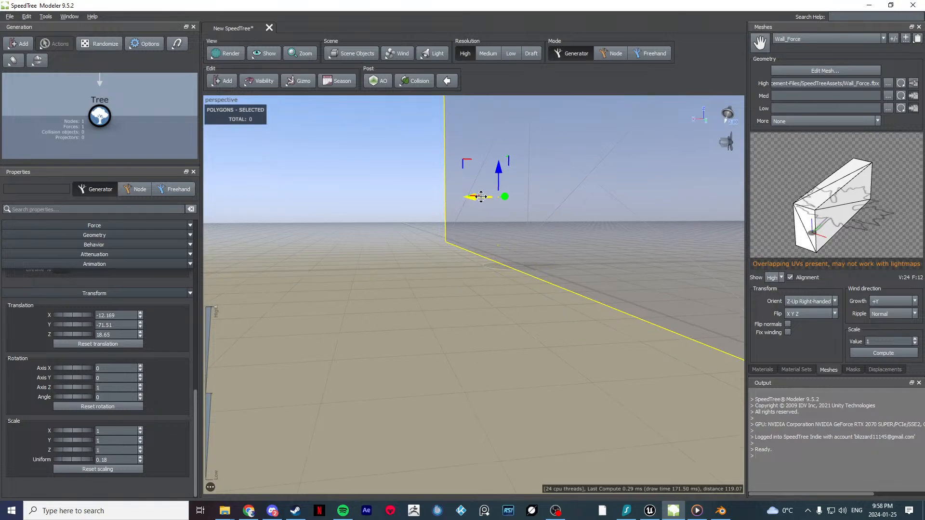
drag(481, 197, 438, 302)
scroll(439, 302, down, 5)
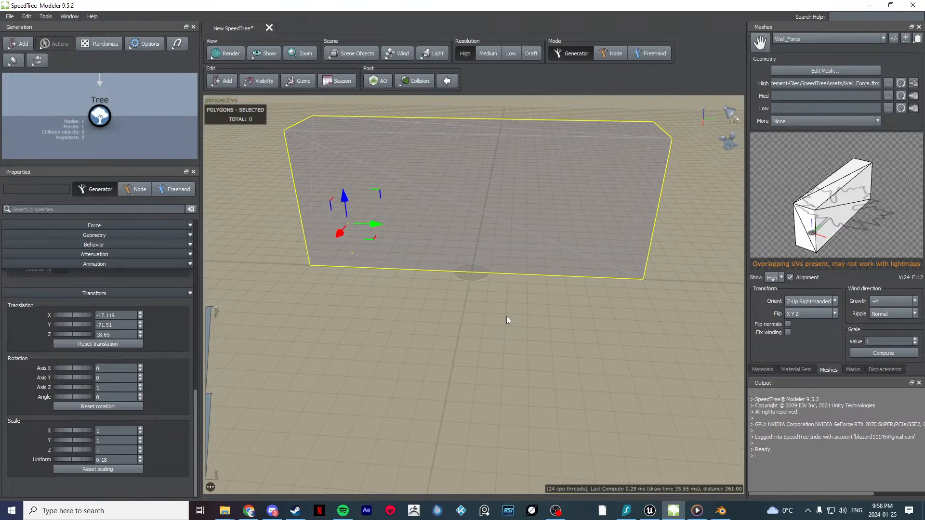
drag(507, 316, 483, 329)
click(450, 324)
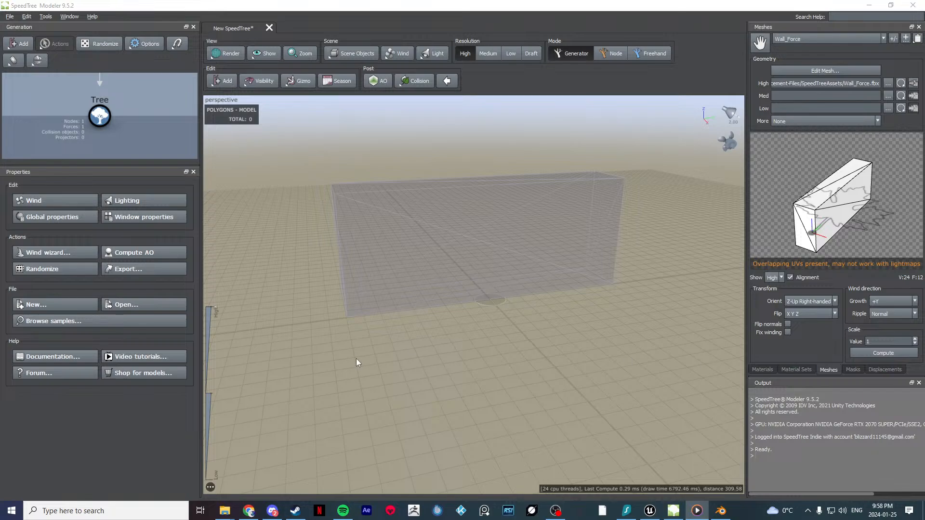
click(388, 405)
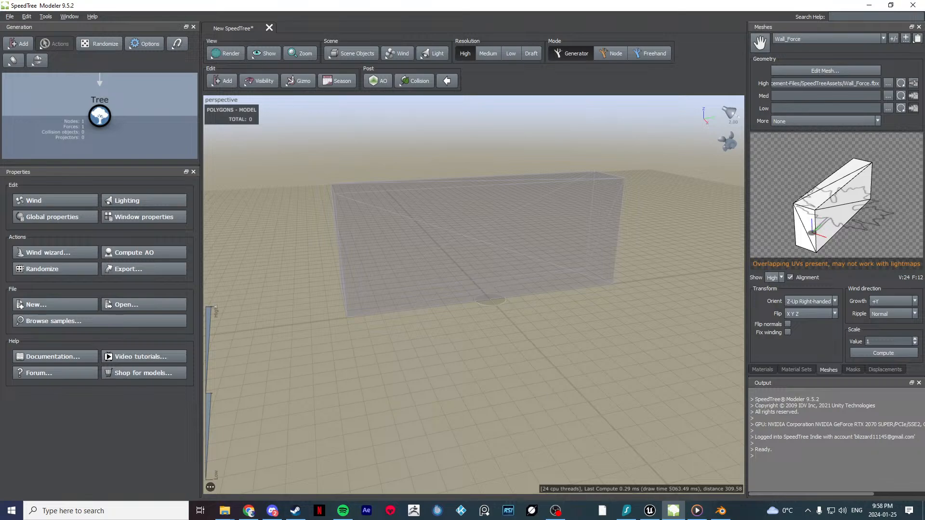
key(alt+Tab)
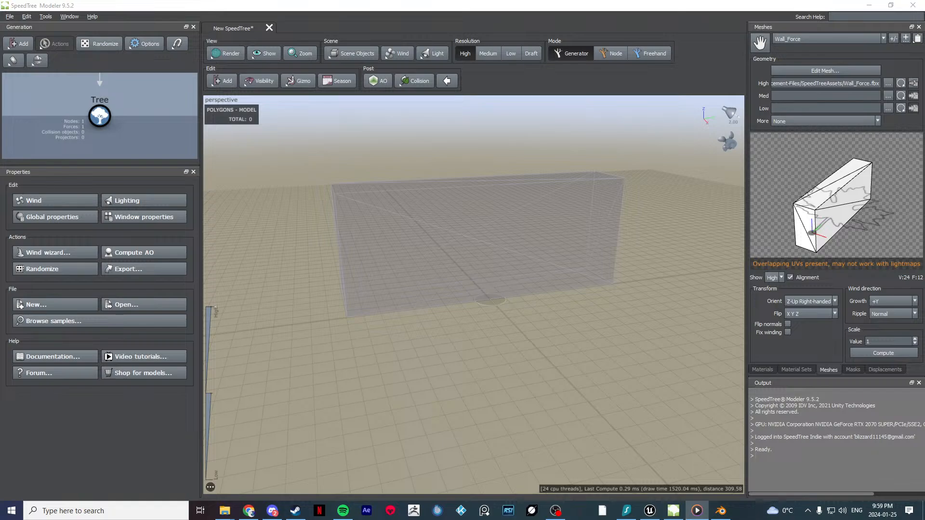
click(600, 372)
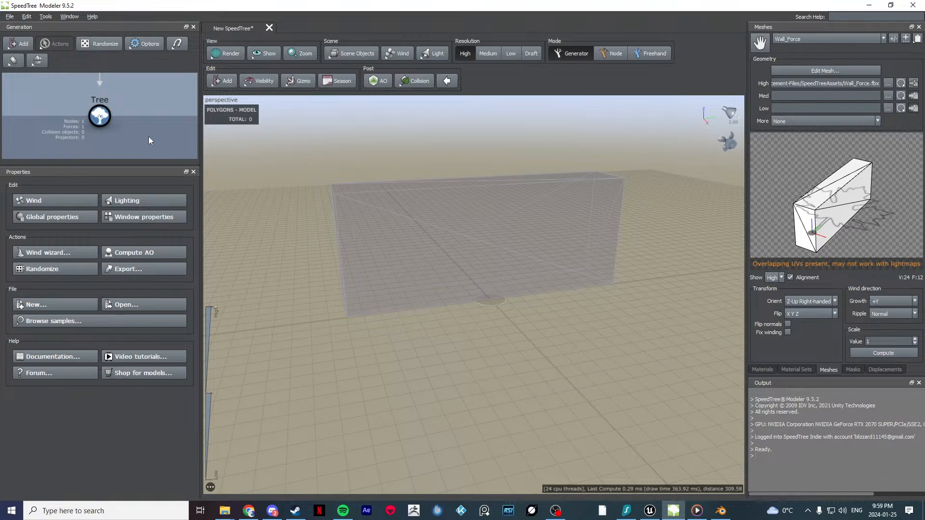
Step: Add a Trunk generator as a child of the Tree node
middle_drag(148, 133, 125, 137)
click(77, 121)
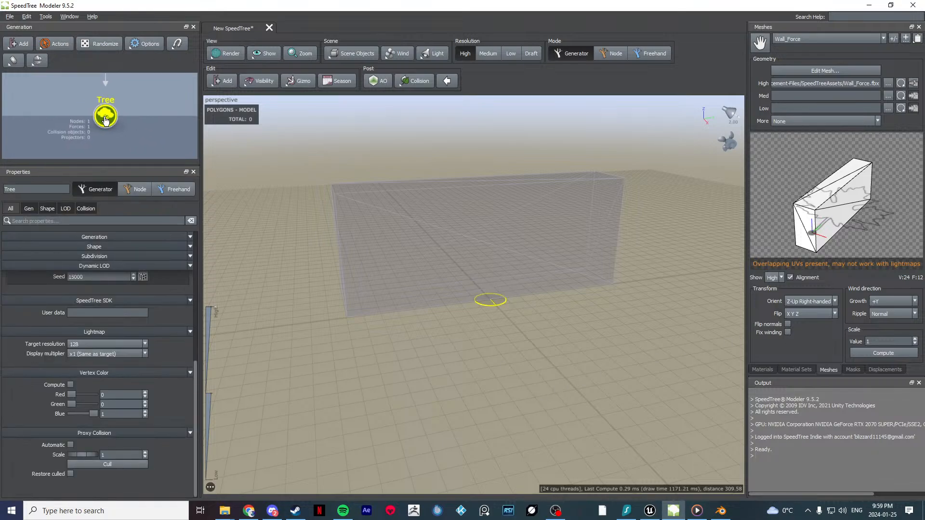
right_click(105, 117)
mouse_move(138, 122)
click(267, 131)
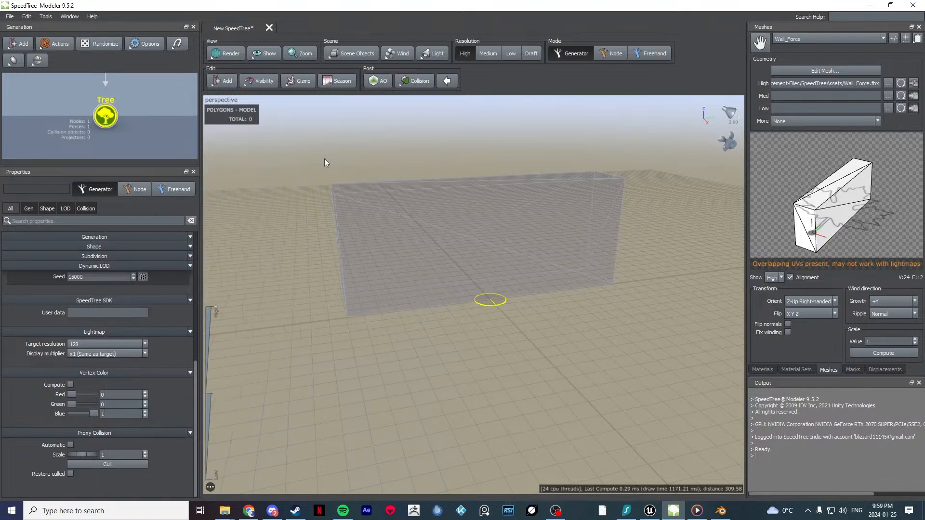
Step: Select the wall force and nudge it slightly along X, away from the trunk
drag(485, 323, 613, 328)
scroll(449, 299, up, 5)
scroll(578, 329, down, 3)
click(394, 301)
scroll(404, 304, down, 6)
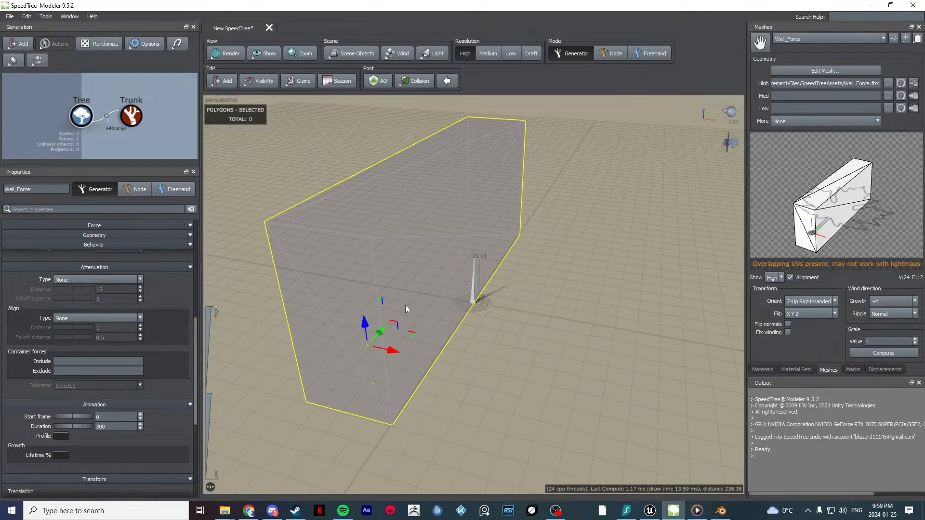
drag(391, 350, 382, 350)
Step: Select the trunk and set its Absolute generation number to 6
scroll(533, 328, up, 6)
drag(536, 330, 497, 325)
click(370, 348)
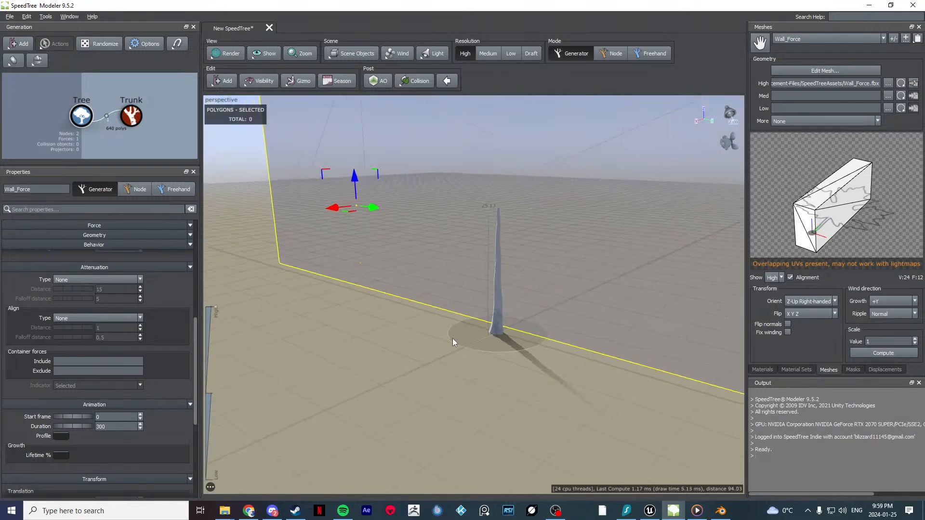
click(496, 322)
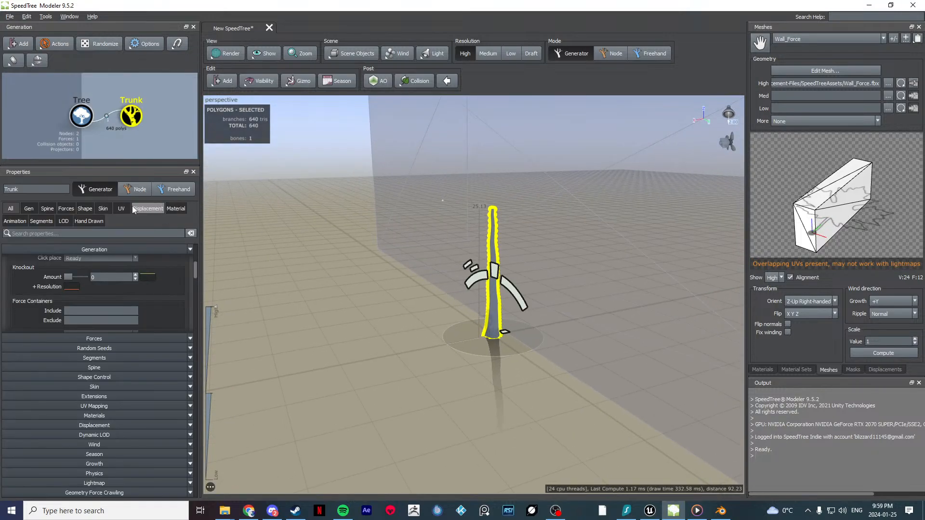
click(36, 211)
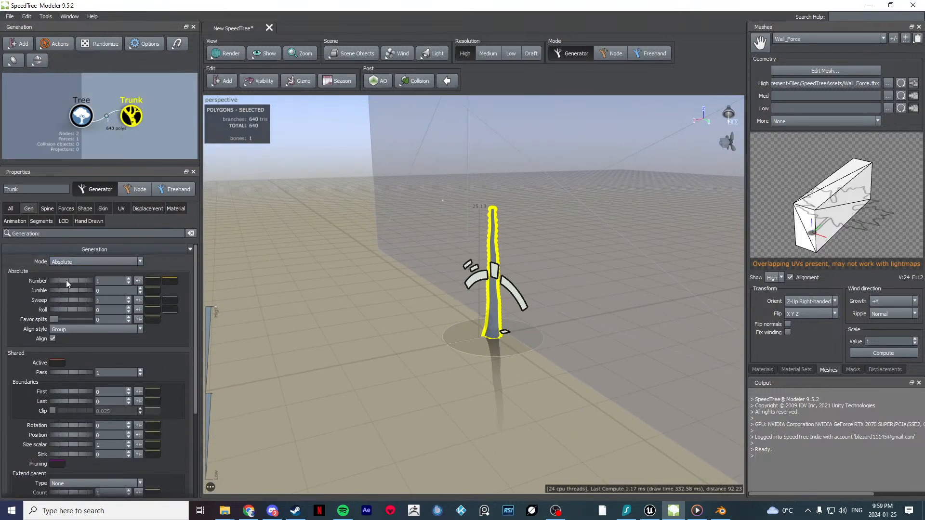
drag(66, 280, 123, 287)
Step: Examine the overlapping trunk stems from top to base and their position relative to the wall
drag(337, 326, 412, 360)
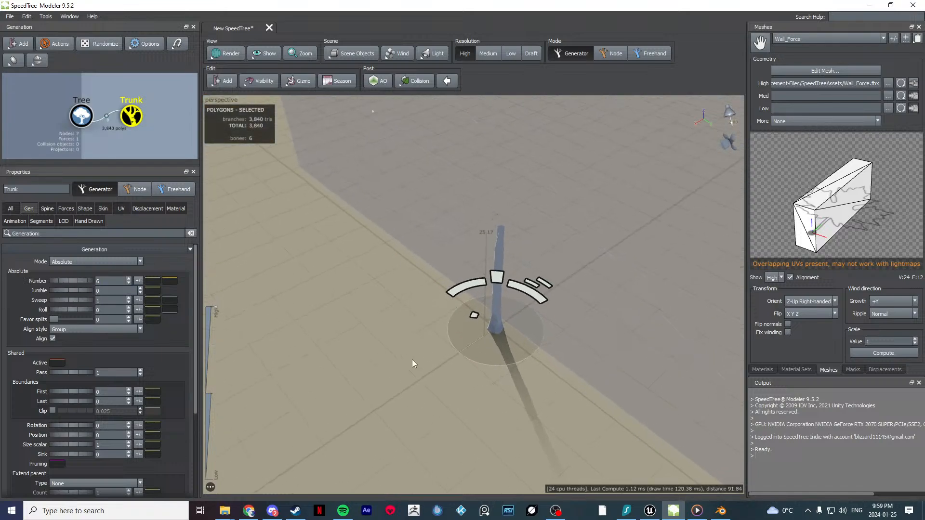
scroll(444, 330, up, 6)
drag(444, 331, 427, 306)
middle_drag(427, 306, 431, 362)
drag(432, 362, 462, 373)
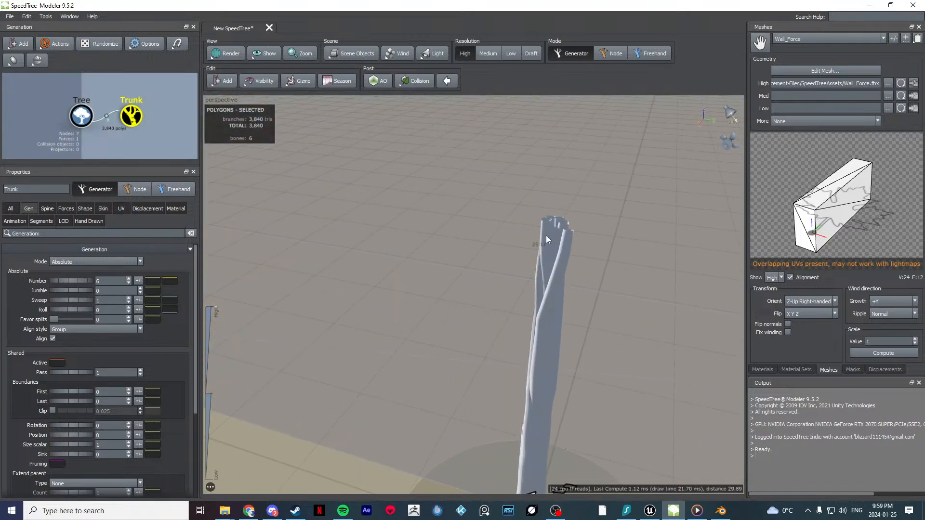
drag(546, 236, 485, 306)
scroll(485, 338, down, 5)
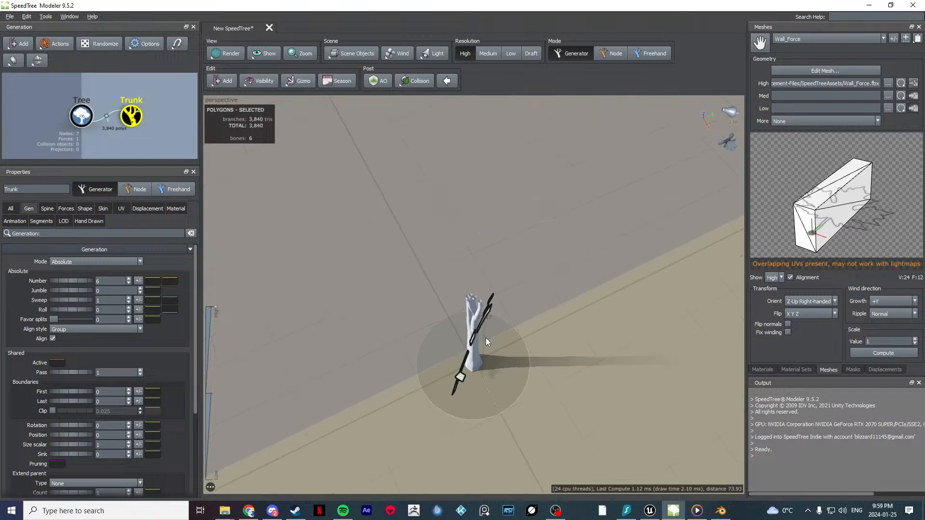
mouse_move(485, 337)
mouse_down()
mouse_move(463, 320)
mouse_move(478, 311)
mouse_move(479, 285)
mouse_move(476, 327)
mouse_up()
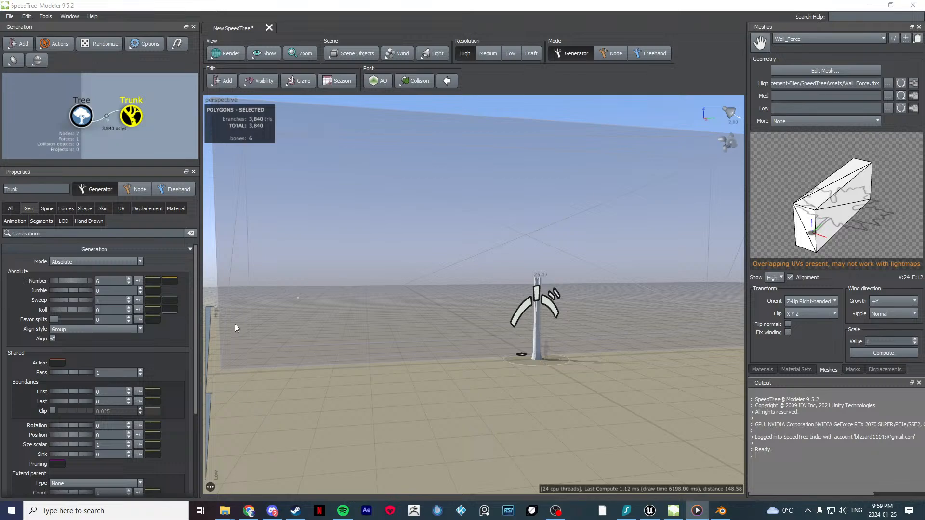
Step: Try the Proportional generation mode on the trunk
click(91, 261)
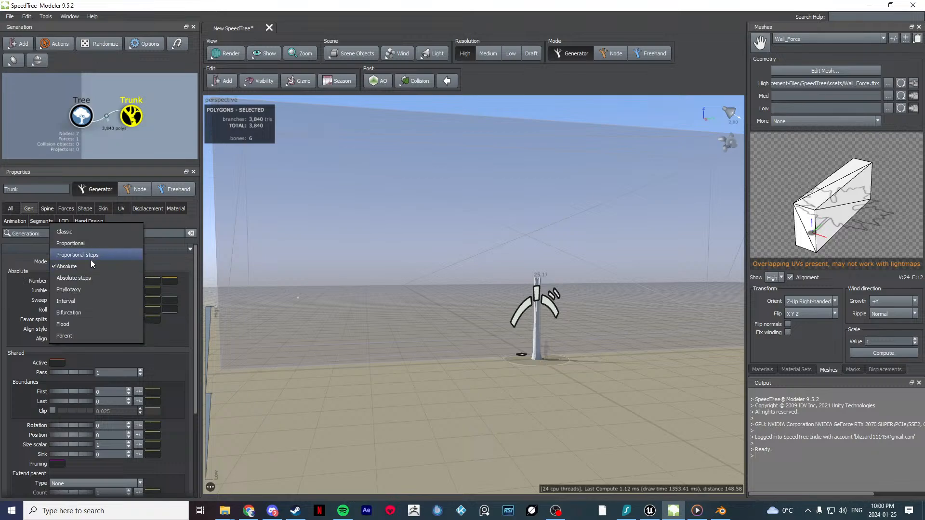
click(77, 243)
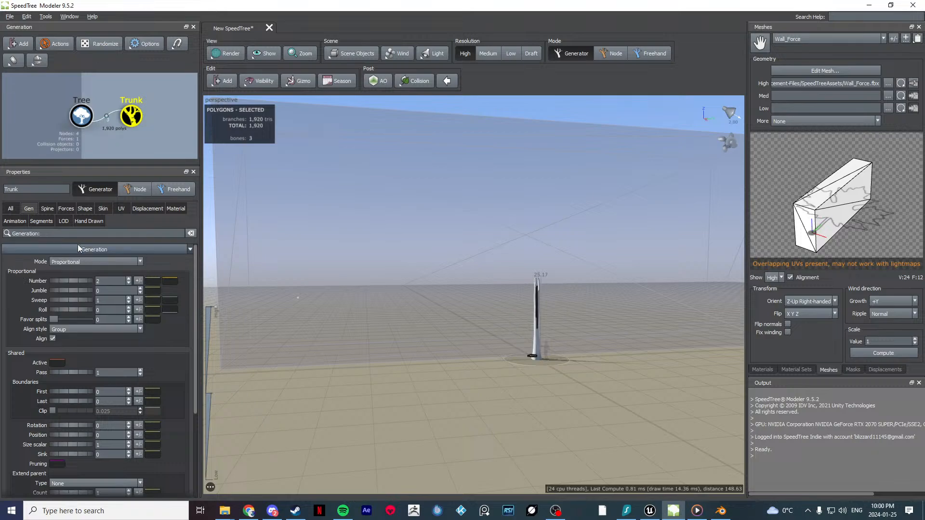
drag(410, 352, 384, 361)
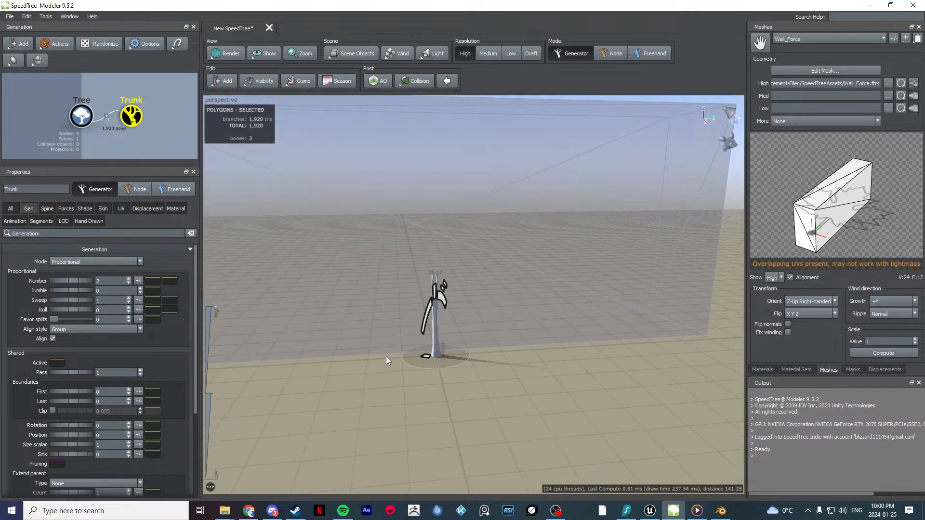
Step: Switch the trunk's generation mode back to Absolute and set its number to 8
click(79, 262)
click(82, 288)
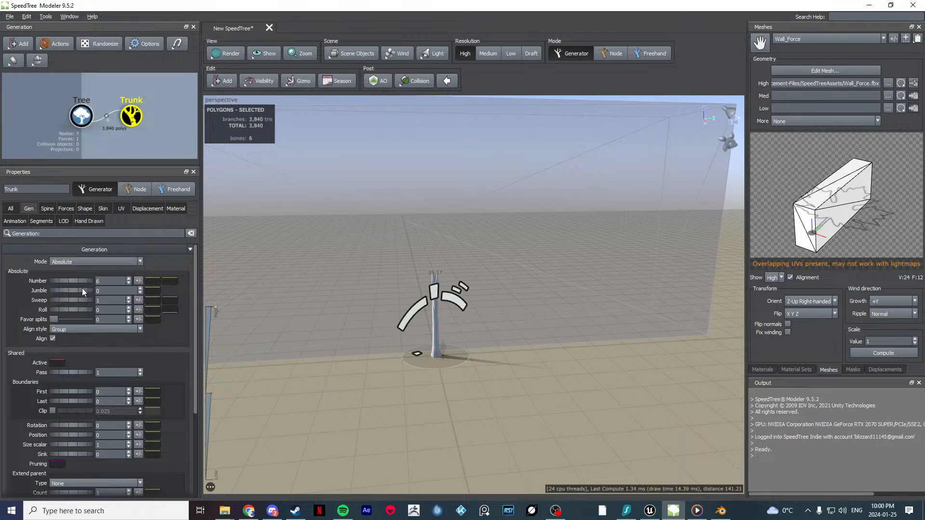
drag(71, 280, 89, 280)
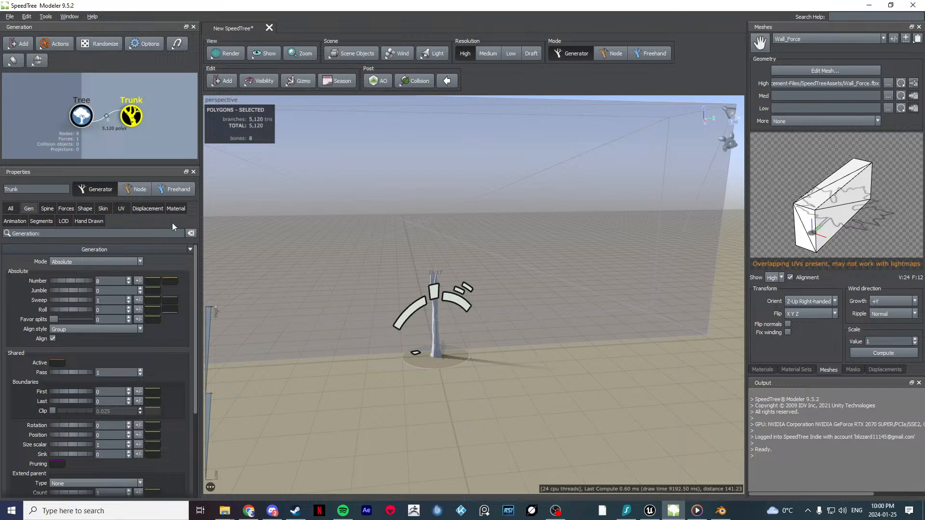
Step: Lengthen the trunk's spine to an absolute length of about 58.21 and enable the Wall_Force influence on it
click(50, 209)
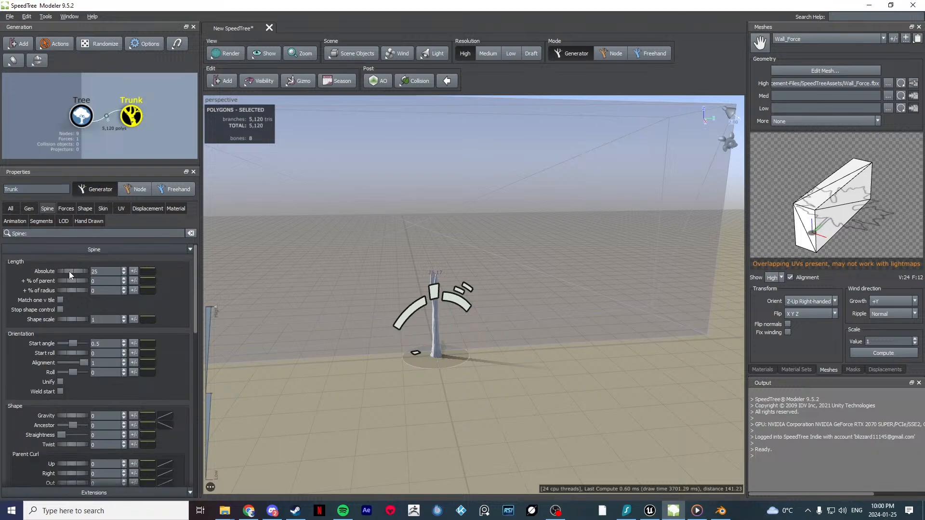
drag(69, 271, 211, 273)
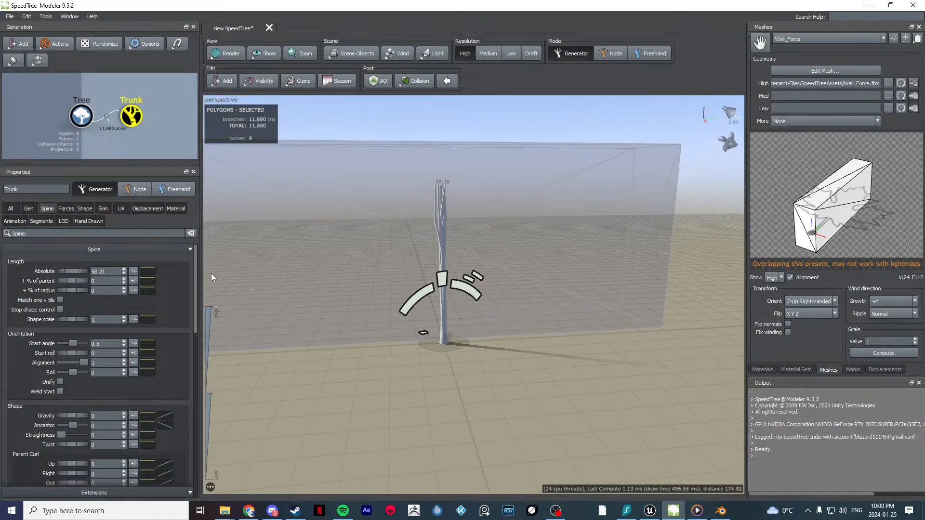
click(64, 209)
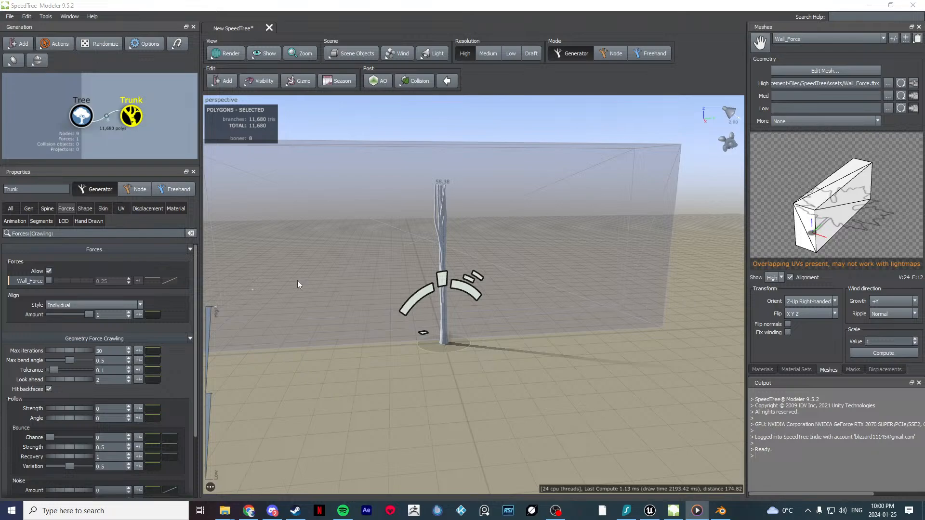
click(49, 281)
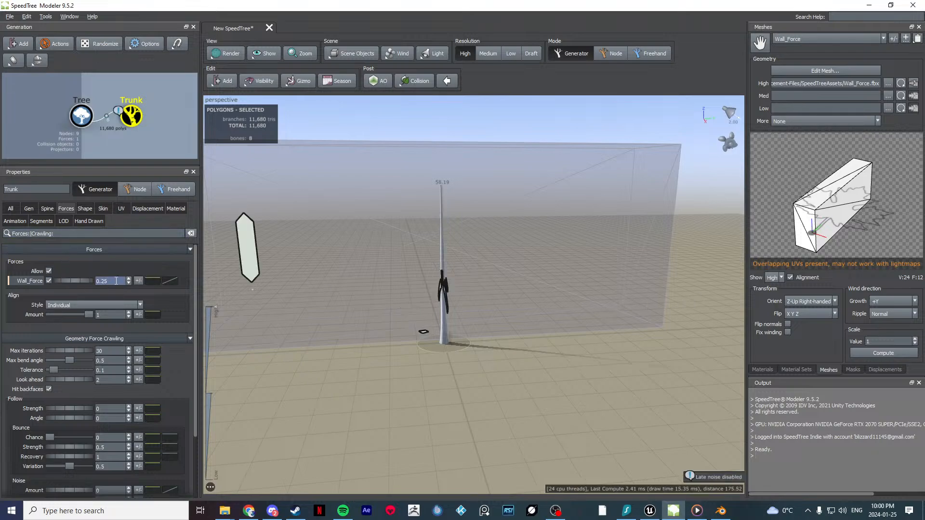
Step: Set the Wall_Force strength on the trunk to 10 and inspect how the stems respond
drag(116, 281, 83, 279)
key(Return)
drag(366, 285, 469, 323)
scroll(602, 302, down, 3)
scroll(555, 315, up, 5)
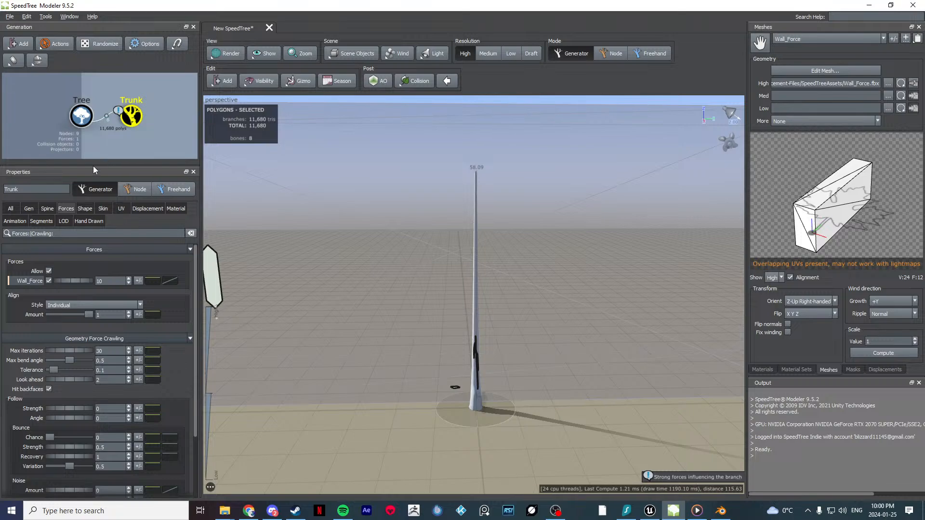
Step: Reduce the trunk's generation number to 5 and set its jumble to about 0.91
click(29, 208)
drag(92, 282, 85, 284)
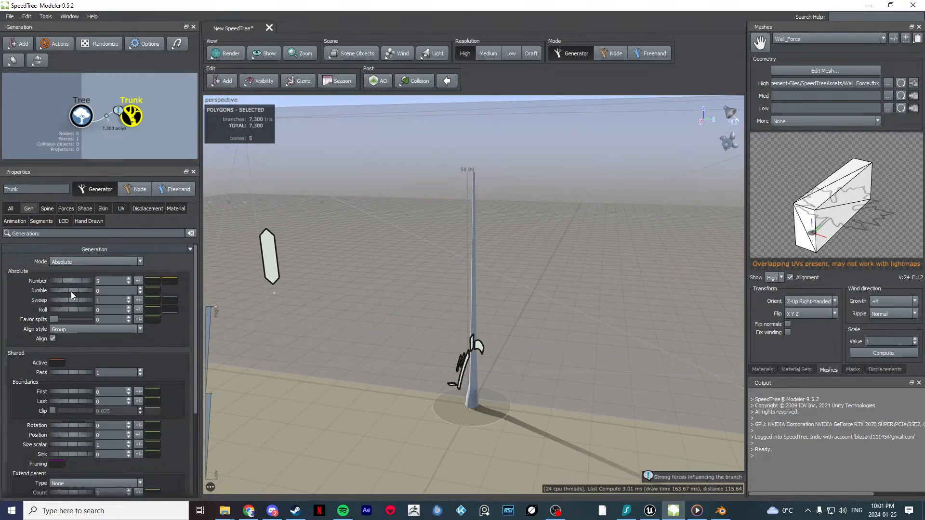
drag(70, 291, 121, 300)
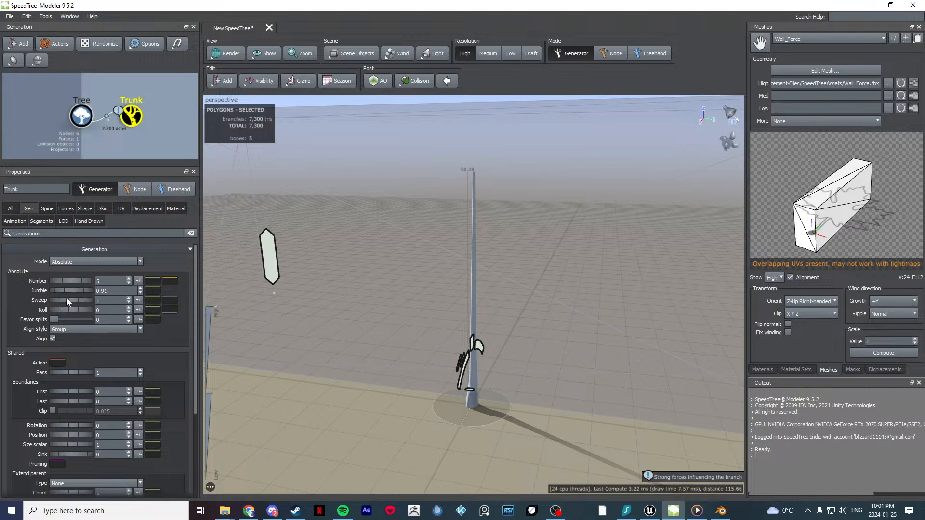
Step: Raise the trunk's first generation boundary to 0.36 to spread the stems apart at the base
scroll(56, 304, down, 3)
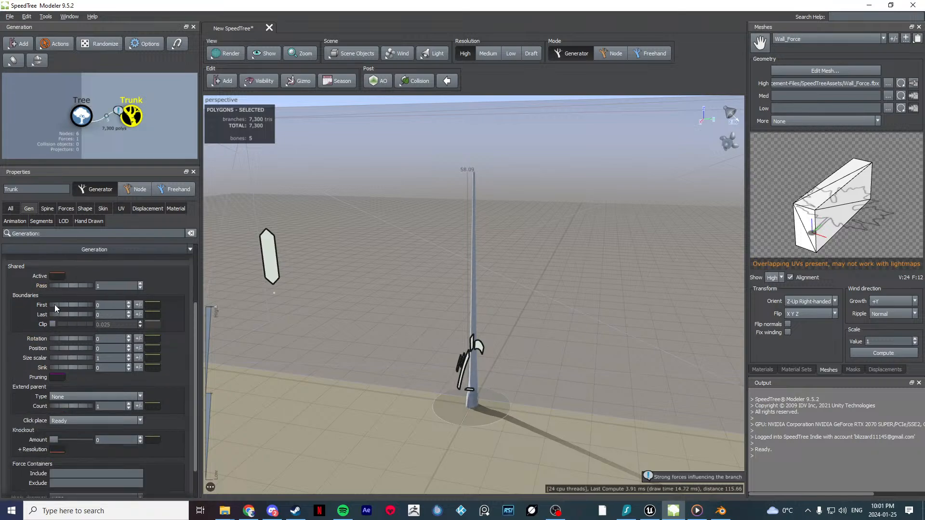
drag(55, 306, 97, 311)
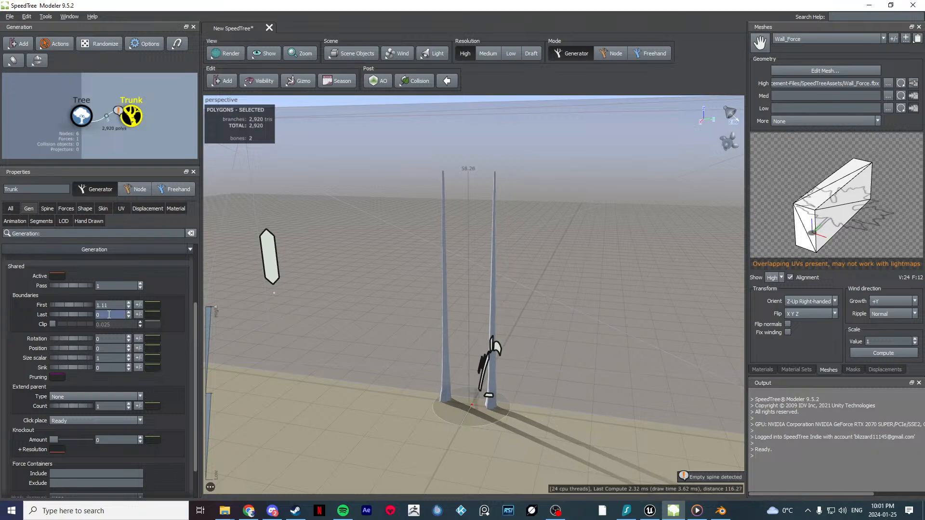
drag(76, 306, 24, 314)
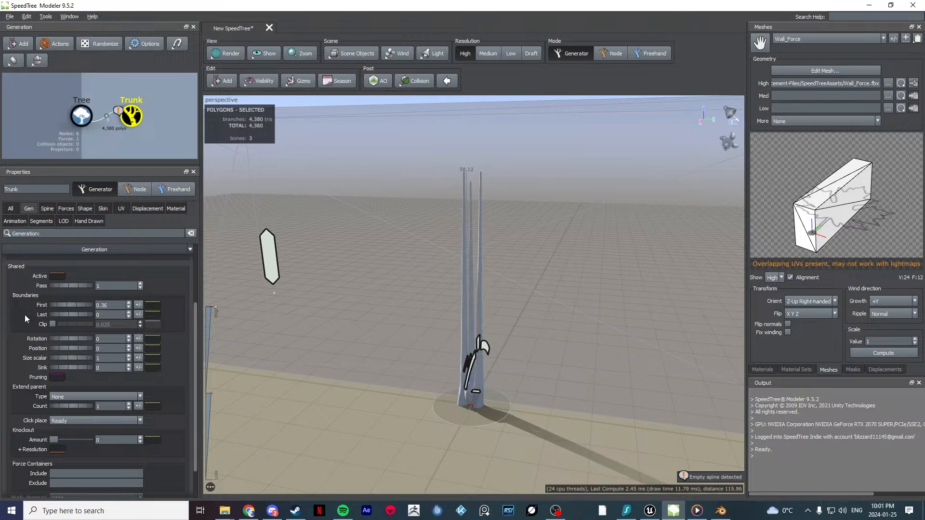
key(alt+Tab)
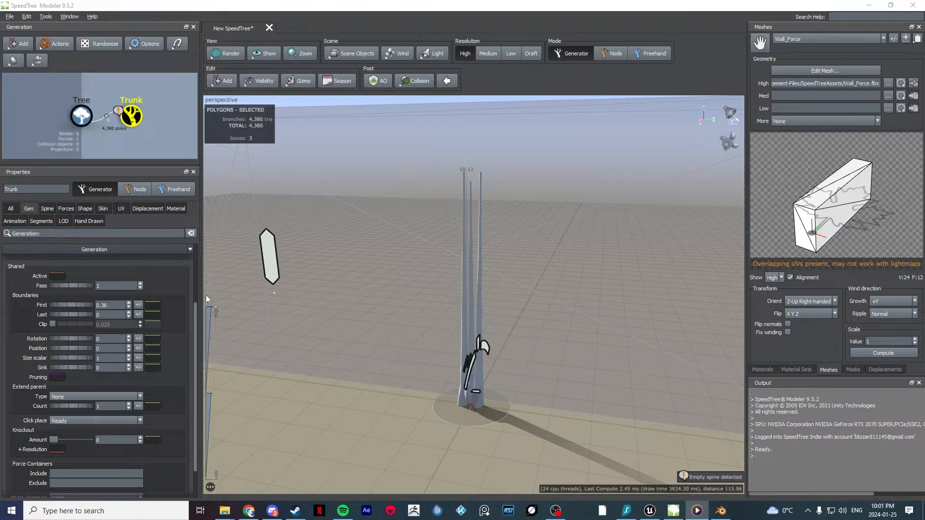
click(29, 208)
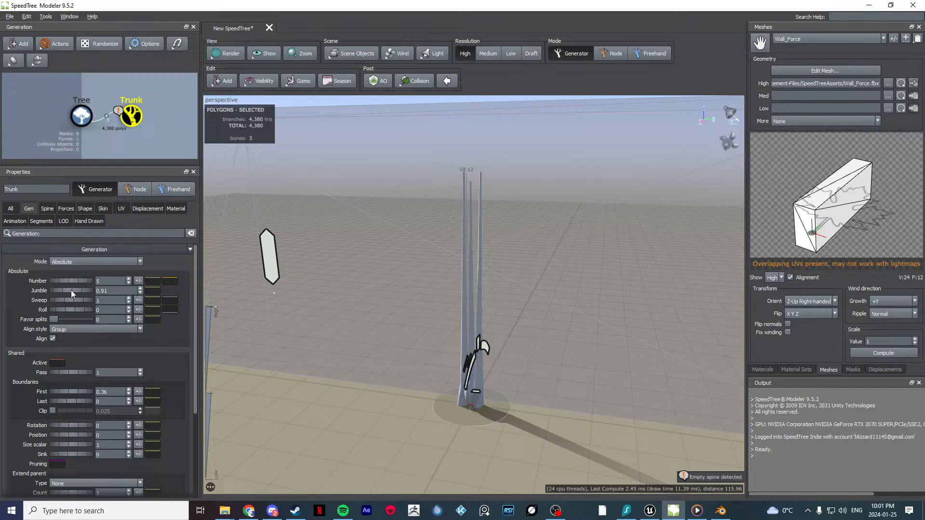
Step: Move the three trunk stems apart individually as nodes along the green axis, two to one side of the origin and one to the other
scroll(394, 367, up, 10)
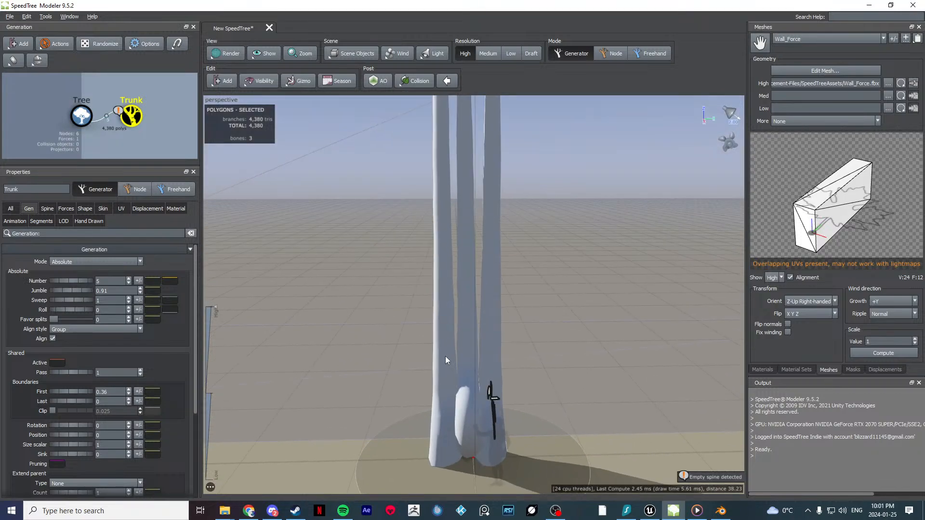
double_click(449, 365)
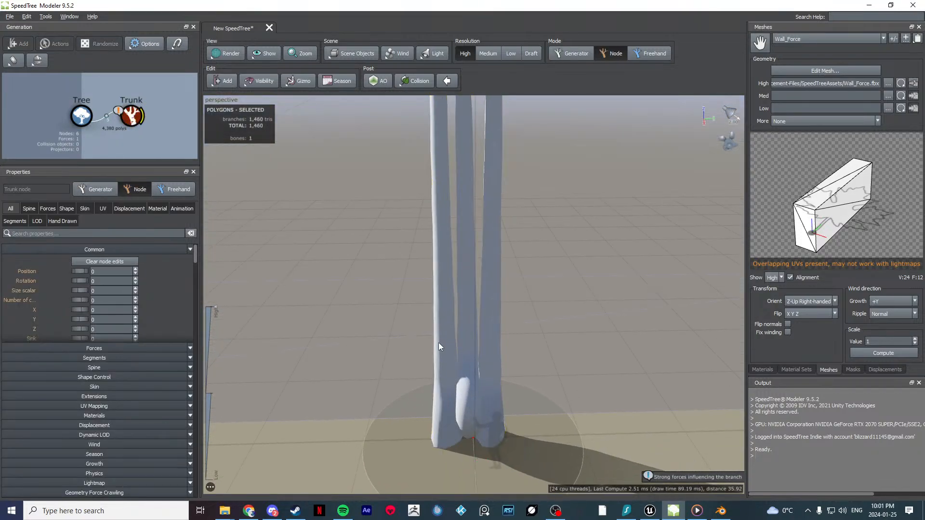
drag(481, 436, 371, 436)
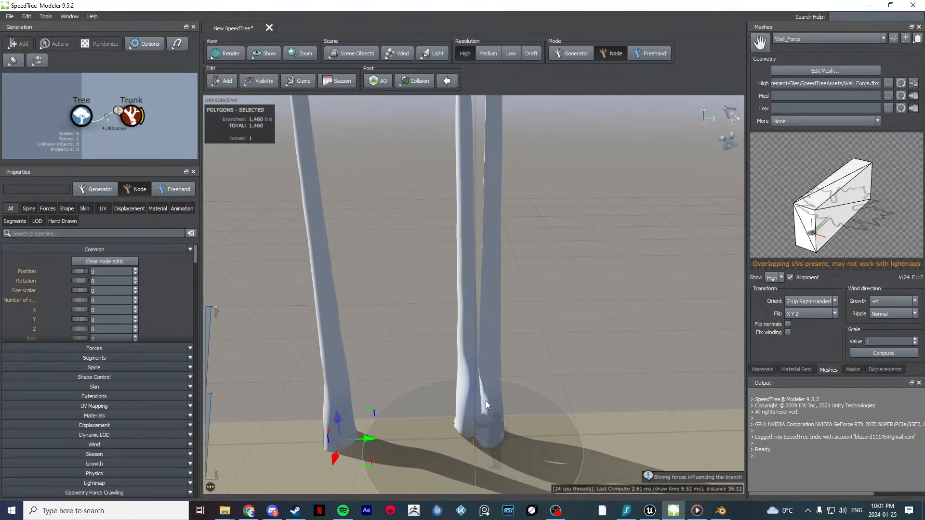
click(465, 387)
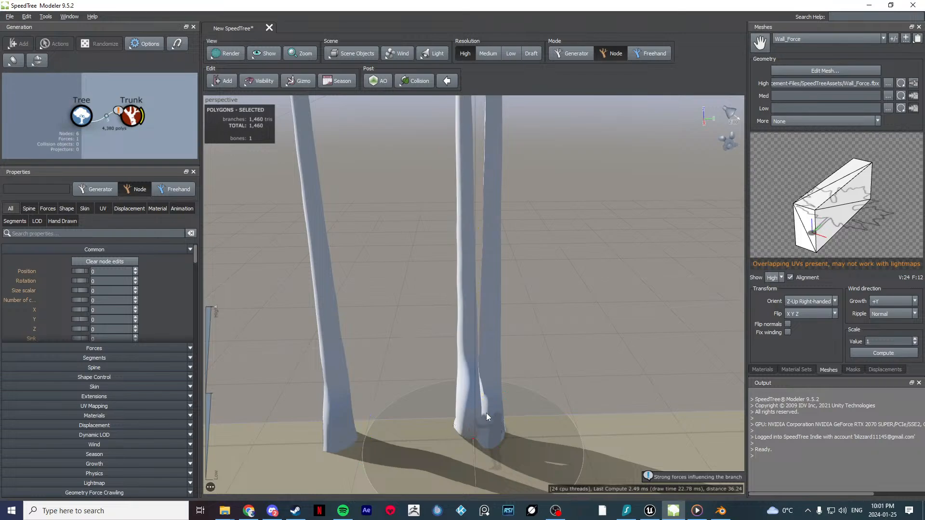
drag(474, 438, 414, 438)
click(501, 406)
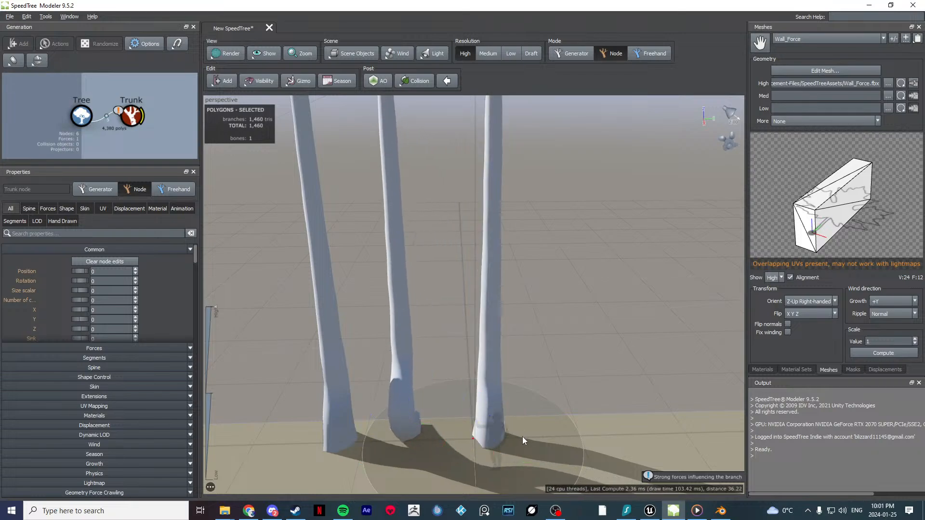
drag(517, 437, 583, 438)
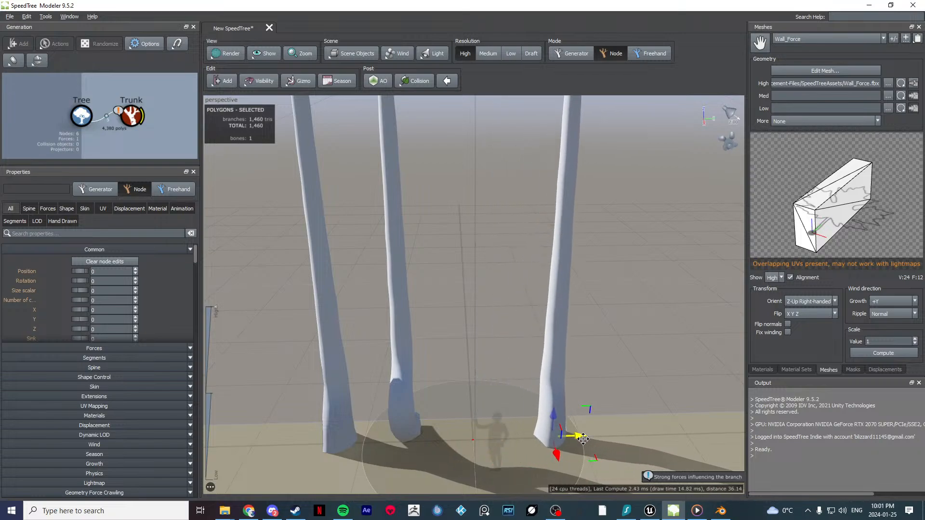
Step: Select the Wall_Force mesh beside the trunks and shift it slightly along its depth axis
scroll(507, 377, down, 5)
drag(514, 378, 526, 346)
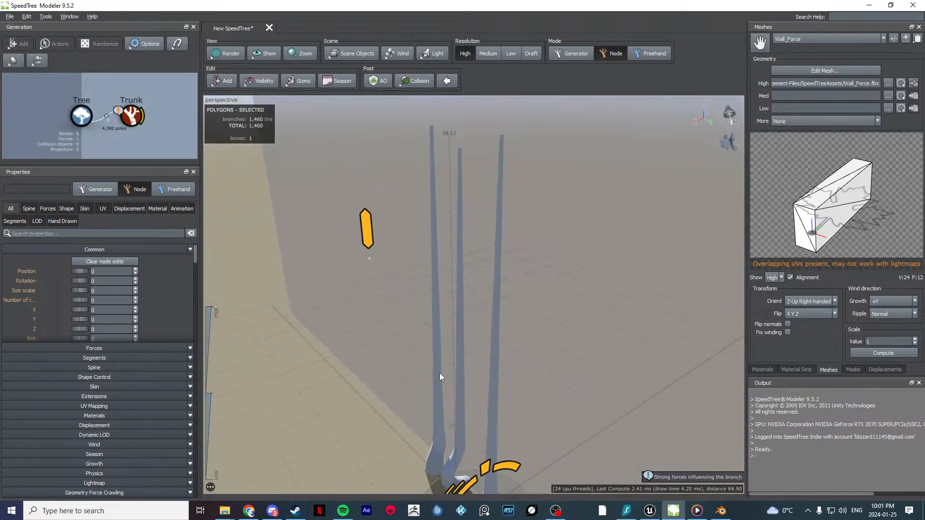
scroll(527, 346, up, 3)
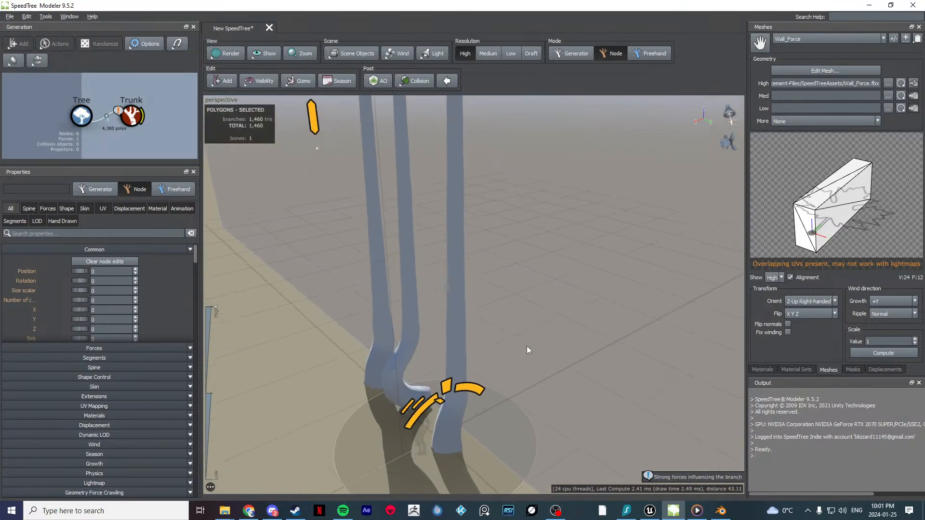
click(527, 346)
scroll(530, 339, down, 10)
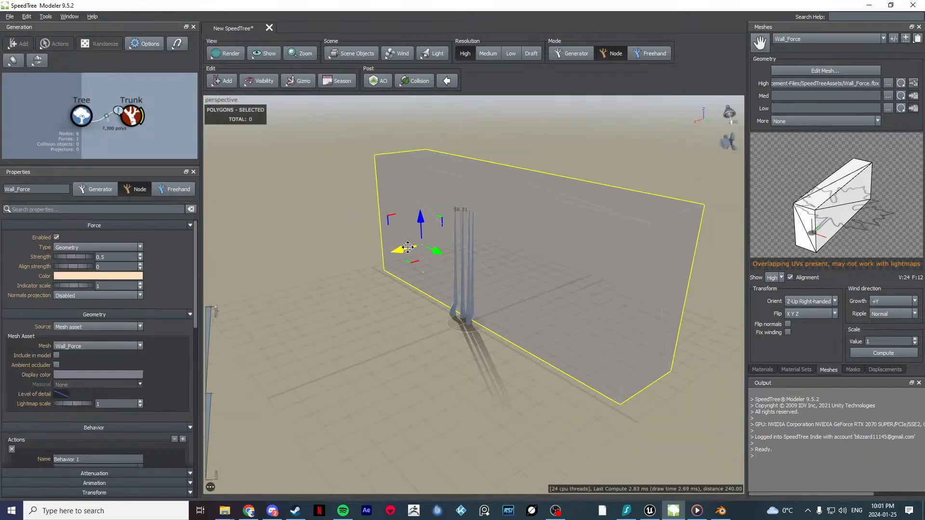
mouse_move(408, 247)
mouse_down()
mouse_move(472, 231)
mouse_move(407, 252)
mouse_up()
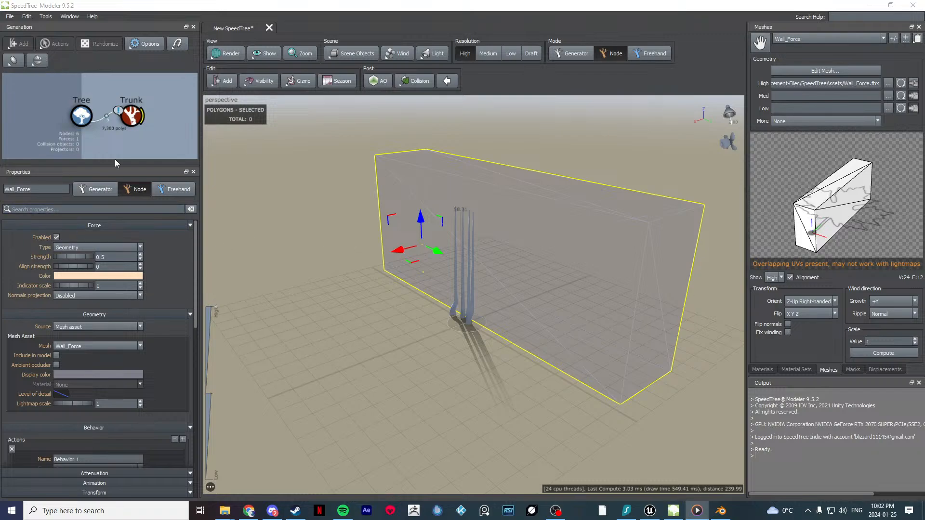
Step: Set the early noise amount of the Trunk generator's spine to 1.84
click(130, 118)
click(47, 208)
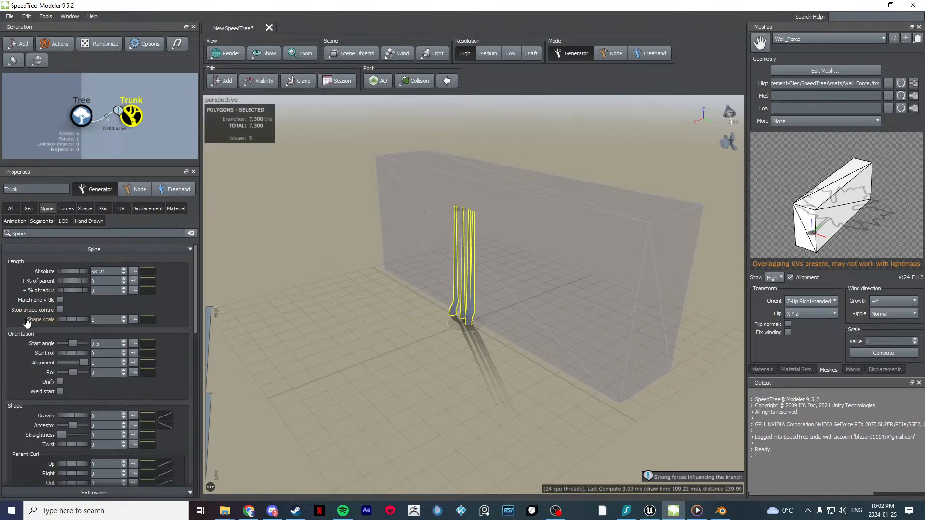
scroll(24, 326, down, 3)
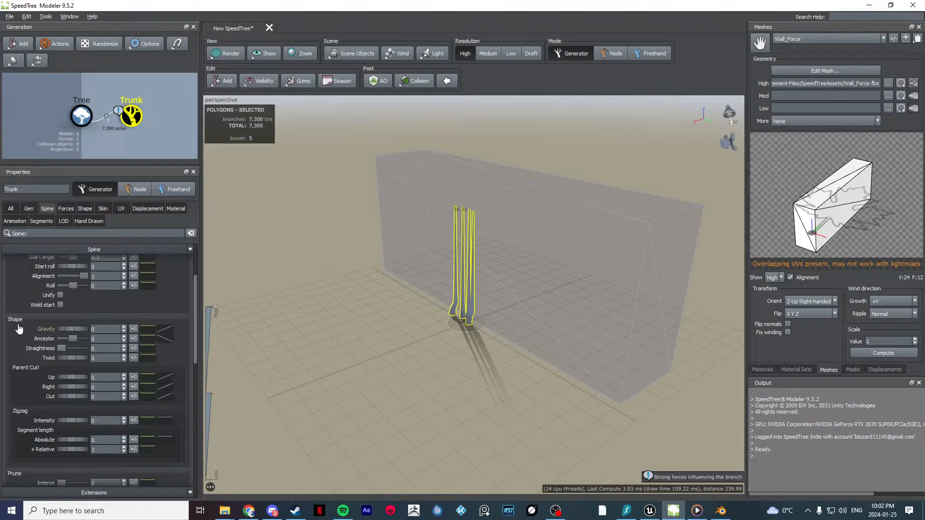
scroll(20, 332, down, 8)
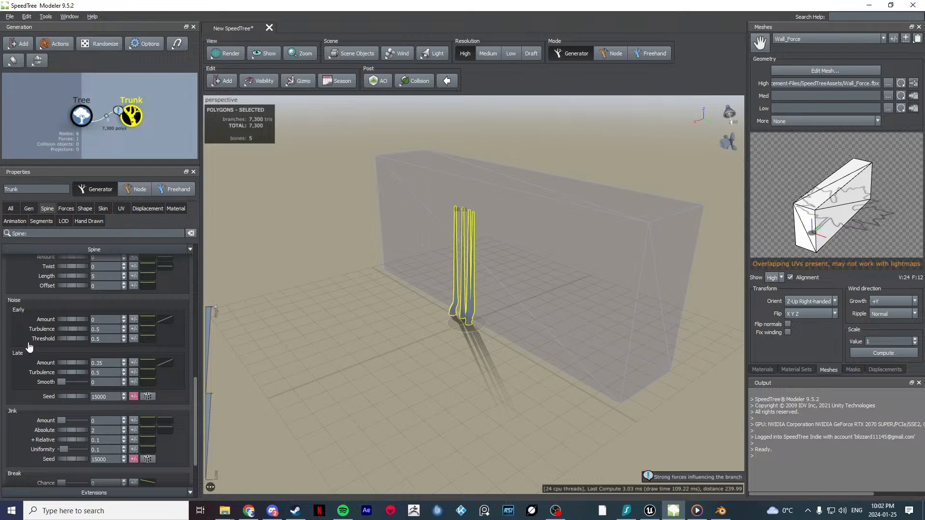
drag(66, 320, 154, 291)
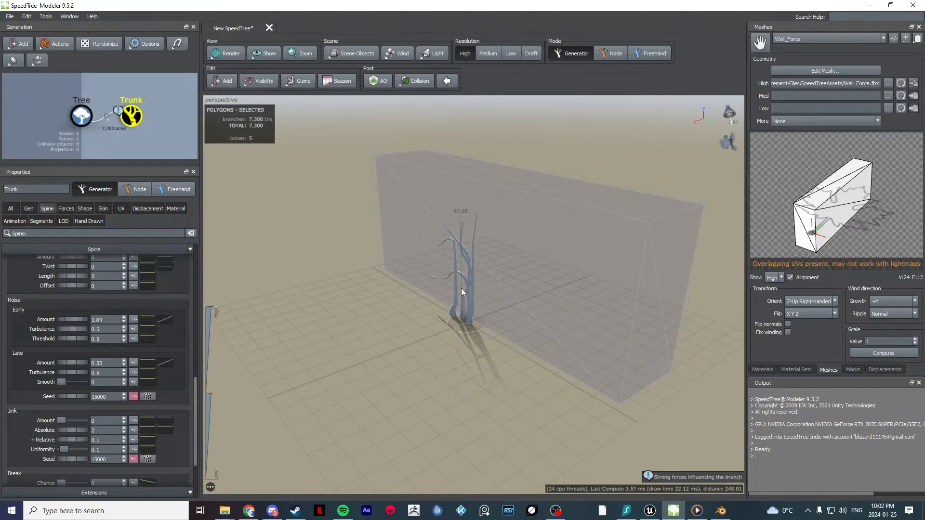
Step: Reduce the trunk spine's early noise turbulence to 0.18 and its threshold to 0
drag(461, 288, 500, 288)
scroll(501, 284, up, 5)
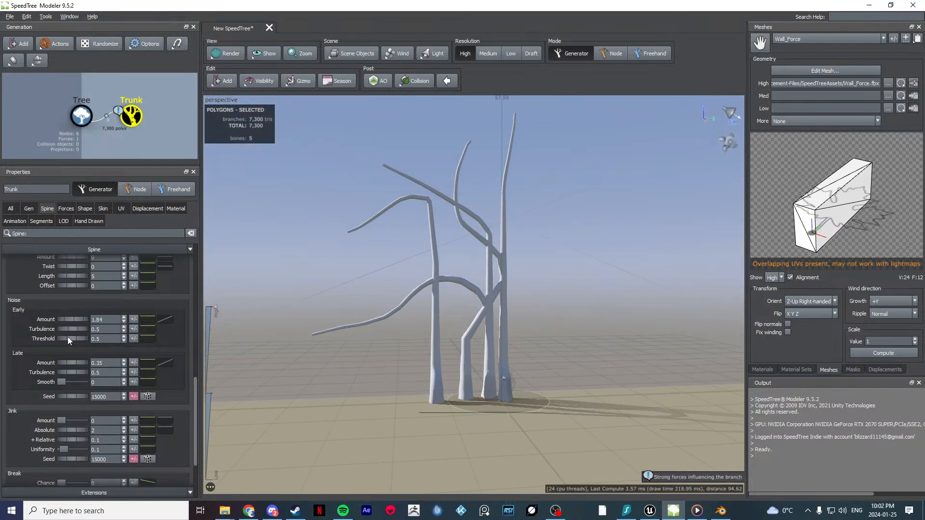
drag(70, 328, 3, 350)
mouse_move(62, 330)
mouse_down()
mouse_move(47, 334)
mouse_move(55, 331)
mouse_up()
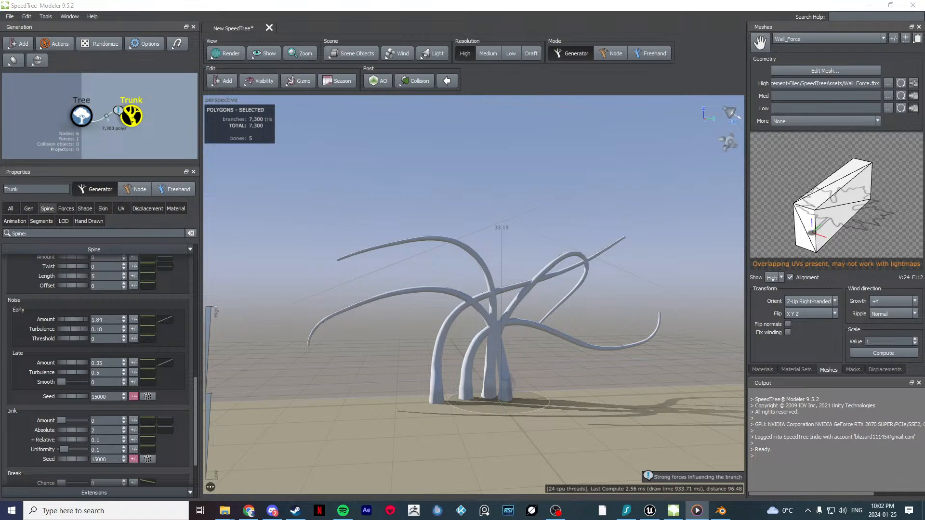
Step: Try a late noise amount of 1.1 with turbulence 0.58 on the trunk spine, and undo the recent noise changes
click(98, 363)
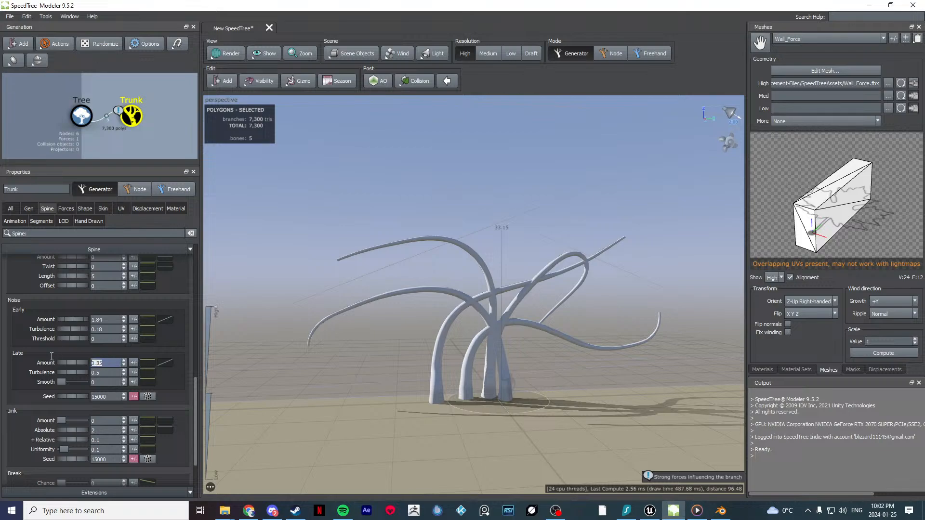
text(1.1)
key(Return)
drag(65, 370, 71, 371)
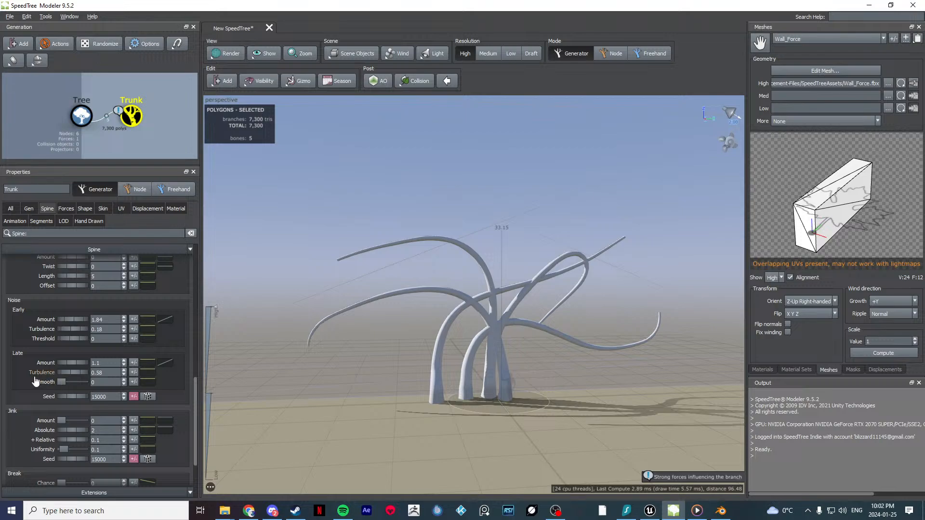
key(ctrl+z)
key(ctrl+z)
key(ctrl+z)
Step: Set the trunk spine's early noise to amount 1.1, turbulence 0.66 and threshold 0.16
drag(113, 319, 79, 333)
text(1.1)
key(Return)
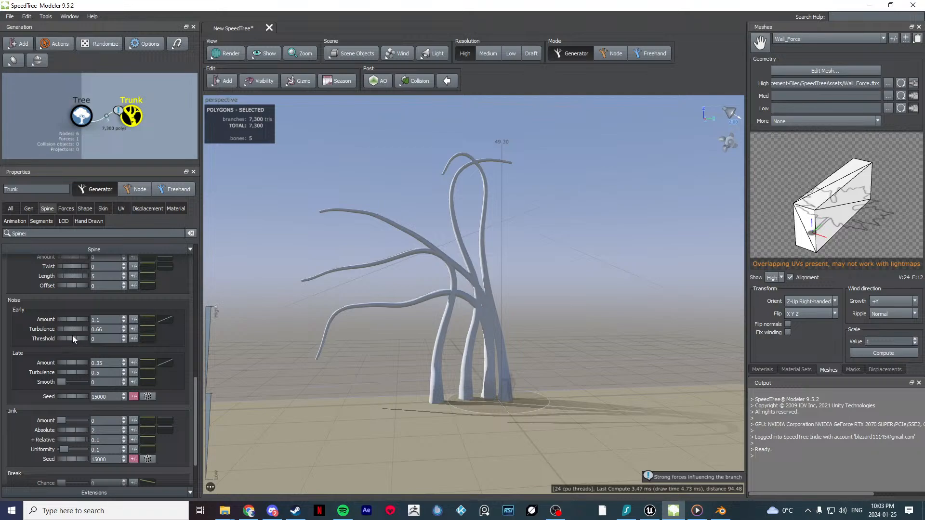
drag(97, 338, 75, 339)
text(0.26)
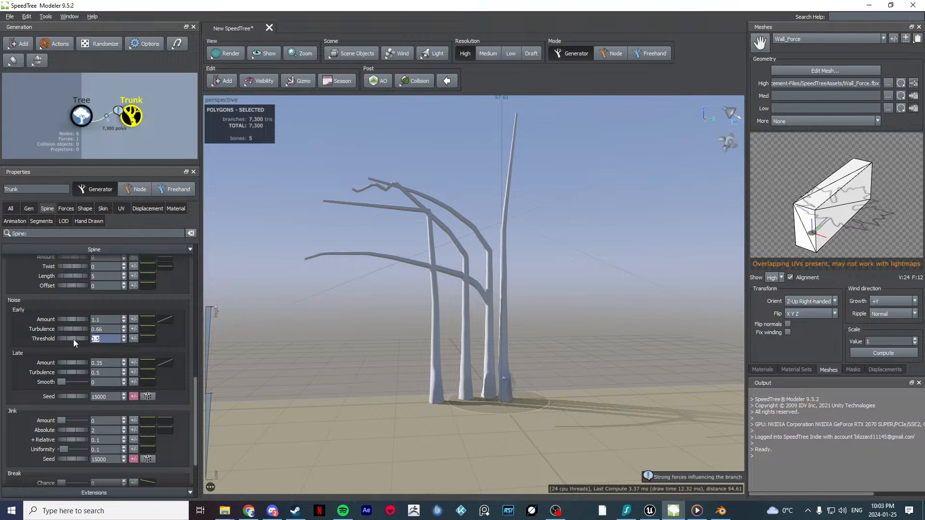
key(Return)
drag(60, 340, 55, 340)
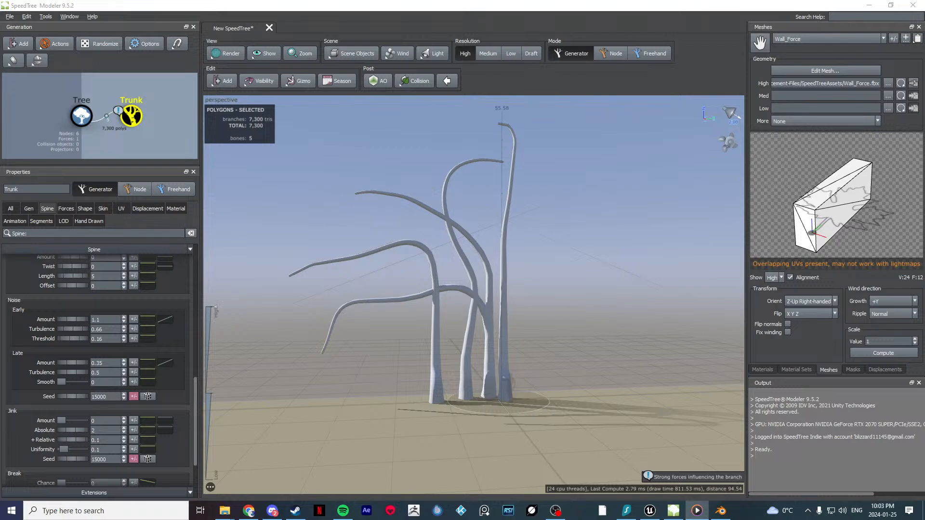
Step: Set the Wall_Force influence on the Trunk generator to 5
drag(513, 323, 374, 236)
click(374, 236)
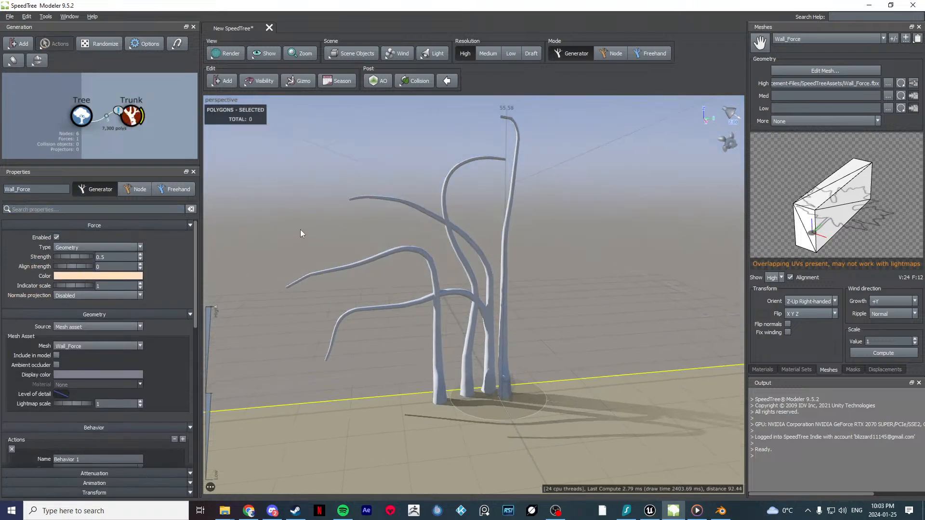
click(442, 294)
click(54, 210)
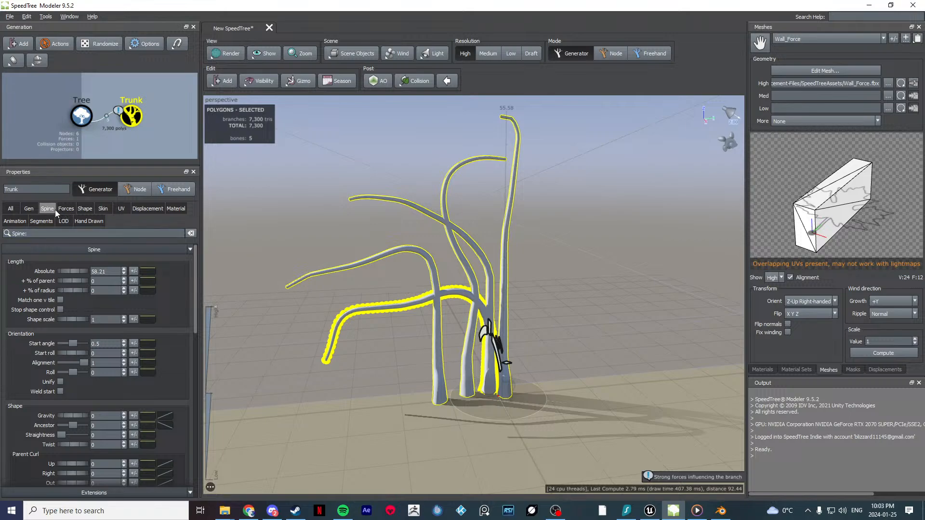
click(68, 210)
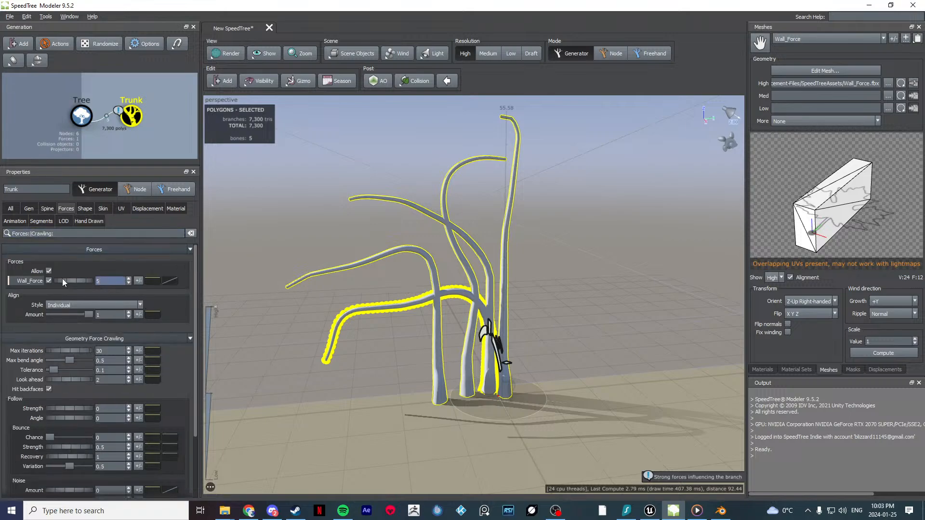
key(Return)
Step: Set the start roll of the trunk spine's orientation to 0.42
drag(366, 289, 920, 337)
scroll(437, 337, down, 3)
click(697, 510)
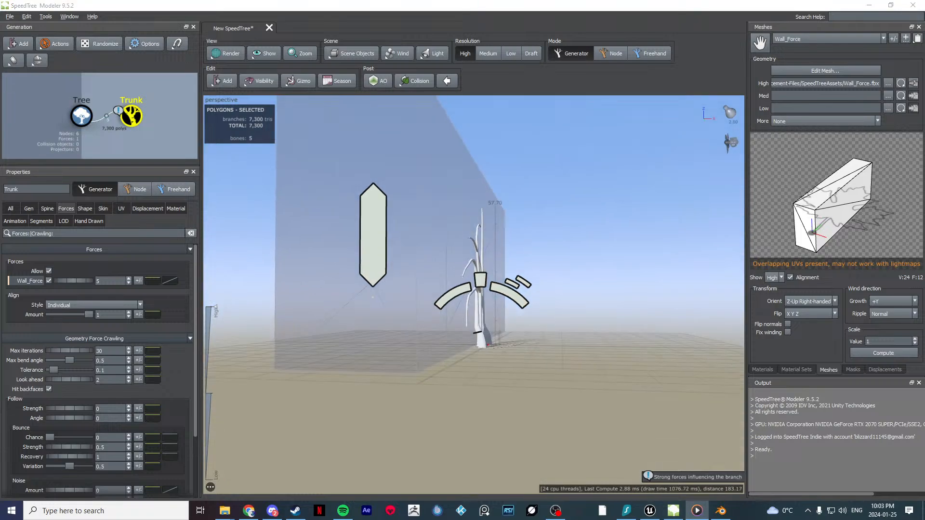
drag(572, 338, 425, 355)
scroll(426, 354, down, 2)
scroll(426, 355, up, 6)
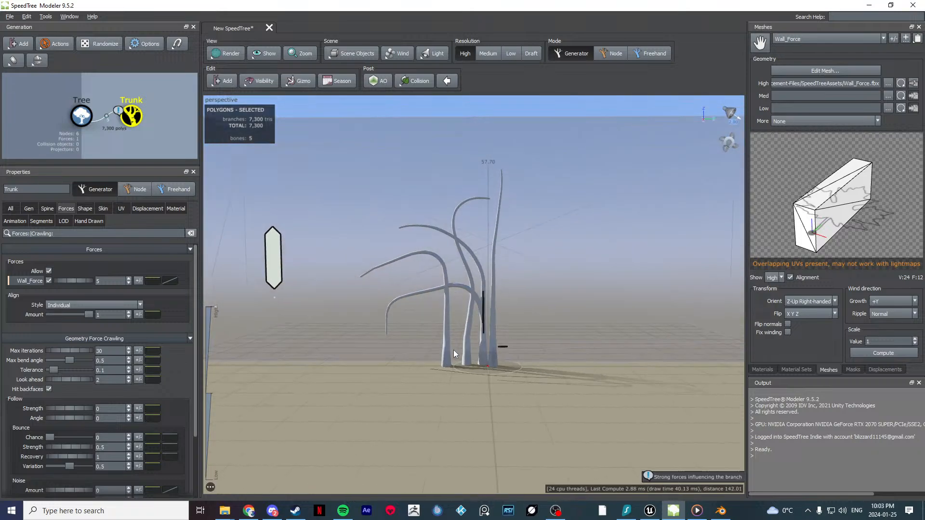
click(458, 298)
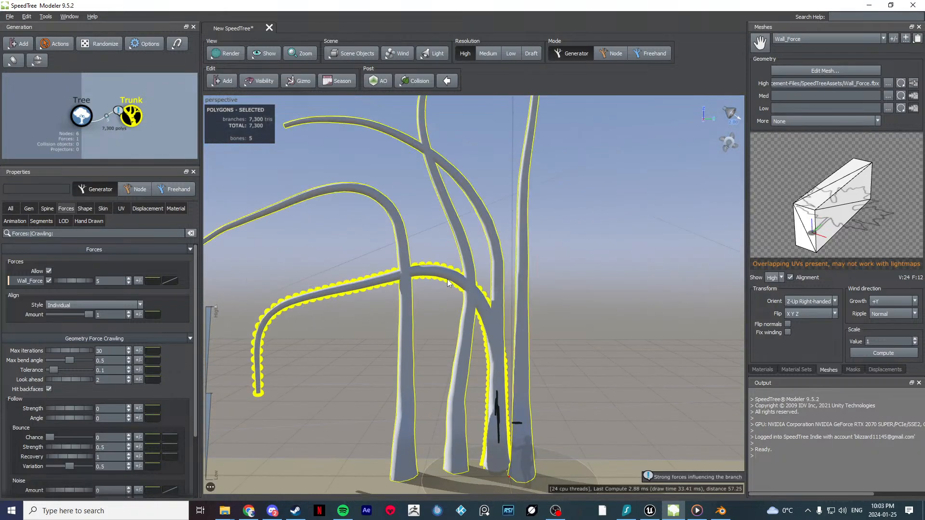
click(47, 209)
mouse_move(71, 280)
mouse_down()
mouse_move(81, 279)
mouse_move(60, 280)
mouse_up()
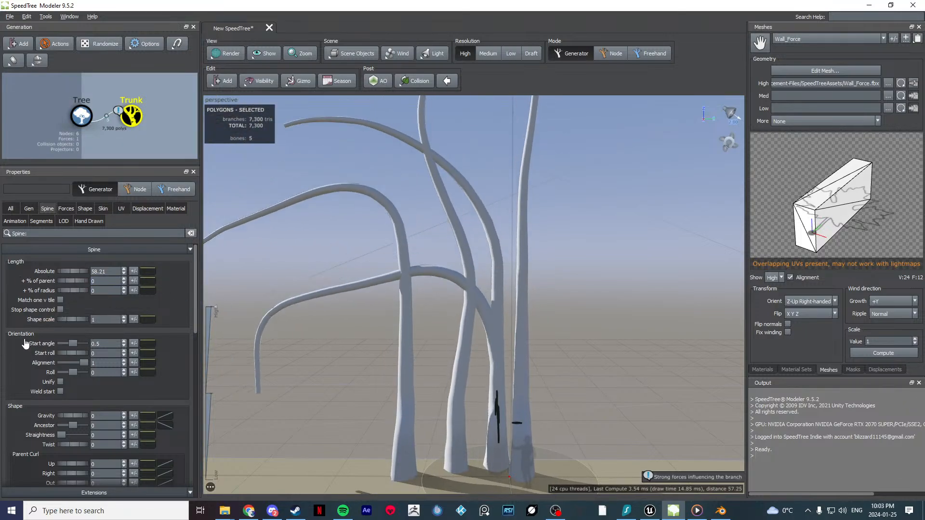
scroll(23, 347, down, 2)
drag(65, 294, 84, 322)
Step: Raise the trunk spine's late noise amount to about 0.53
scroll(334, 247, up, 3)
scroll(367, 313, down, 5)
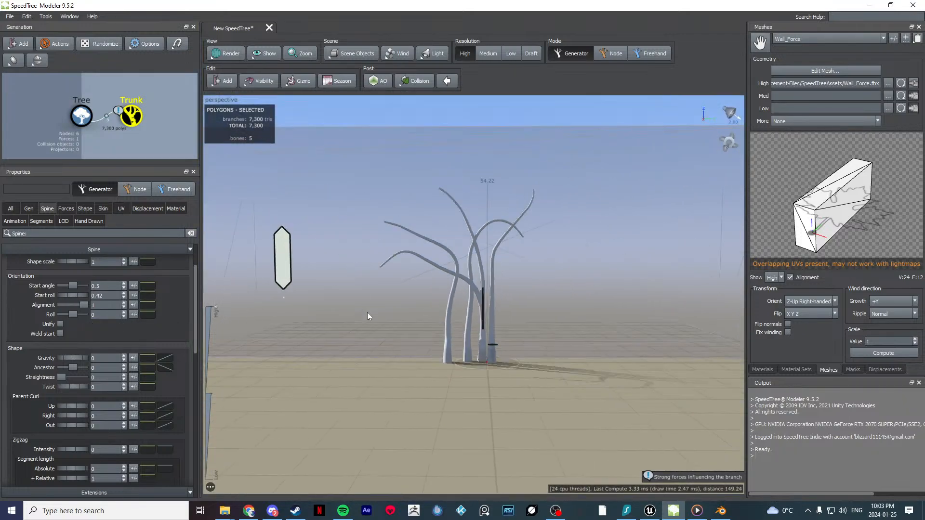
scroll(34, 362, down, 3)
scroll(35, 362, down, 10)
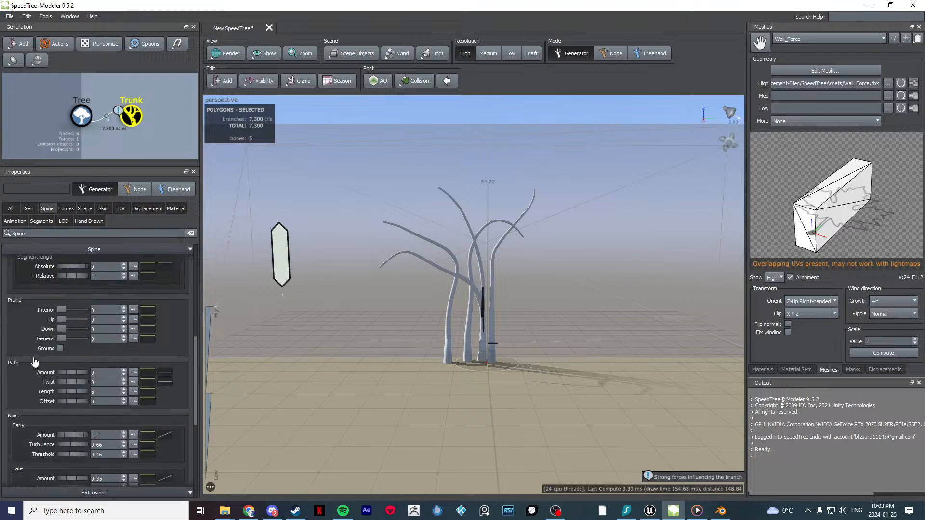
drag(69, 336, 76, 334)
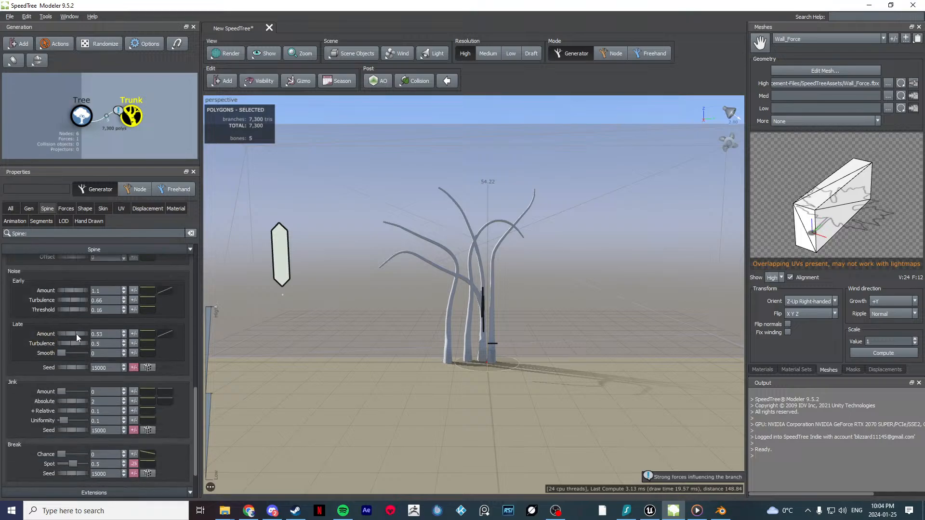
Step: Switch to OBS to check the live stream chat, and return to SpeedTree
click(555, 511)
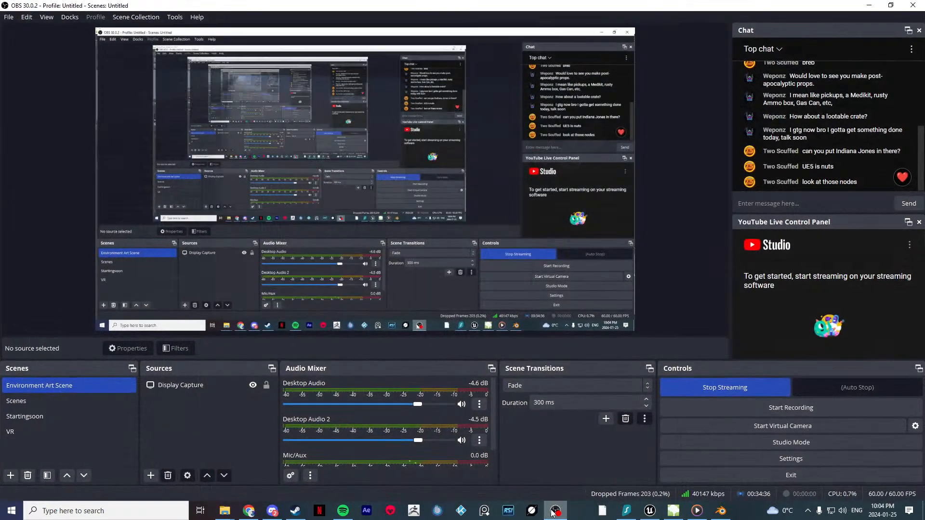
click(555, 512)
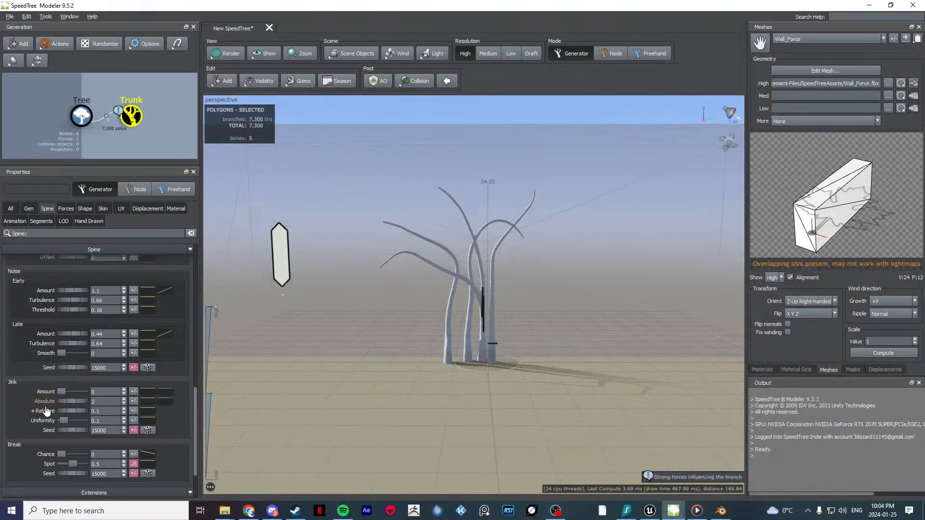
Step: Set the spine's early noise to amount 1.44, turbulence 0.68, threshold 0.29, and its late noise to amount 0.38, turbulence 0.57
drag(63, 404, 81, 402)
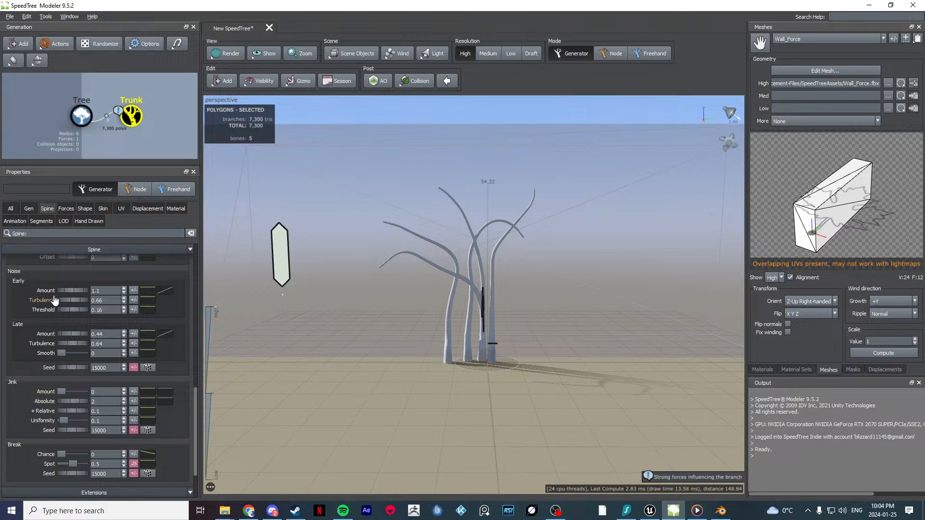
drag(57, 291, 34, 314)
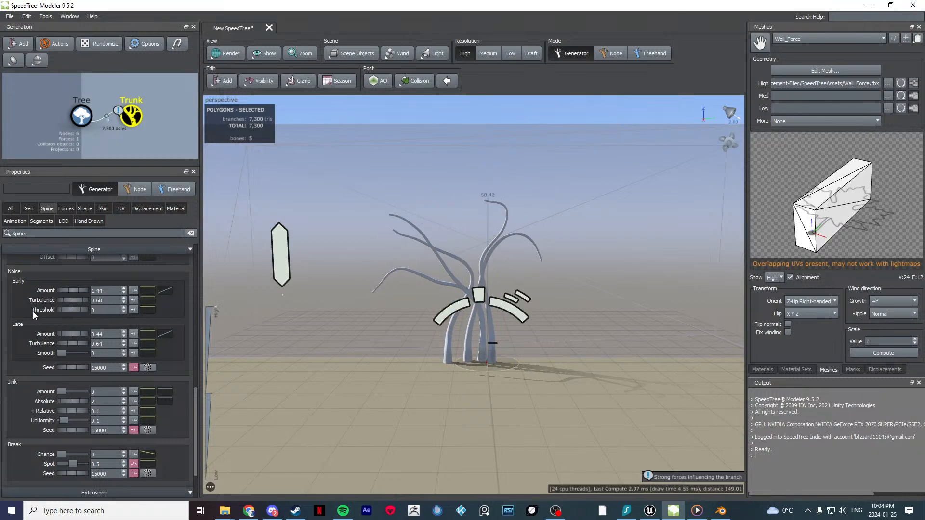
mouse_move(40, 311)
mouse_down()
mouse_move(54, 309)
mouse_move(28, 311)
mouse_move(43, 313)
mouse_up()
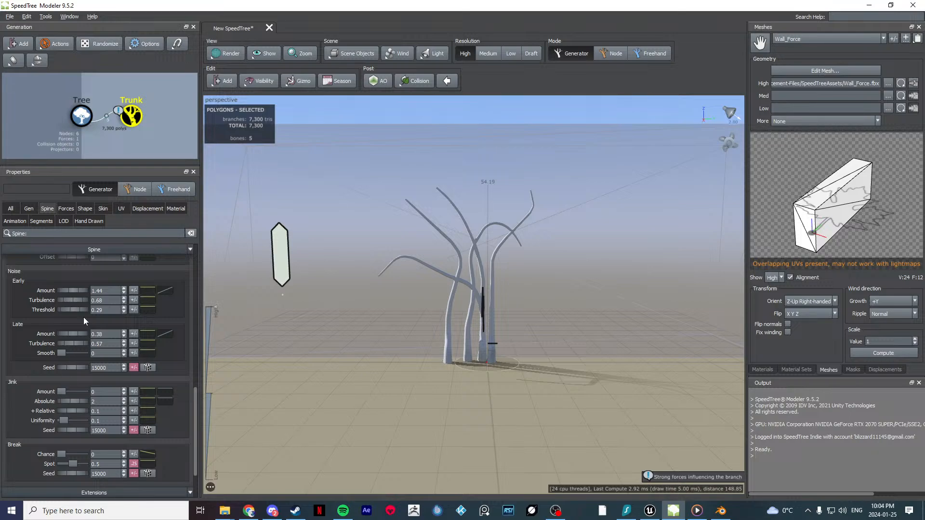
Step: Set the trunk's segment accuracy to 62 and its influence to 2.26
click(144, 210)
click(171, 208)
click(103, 210)
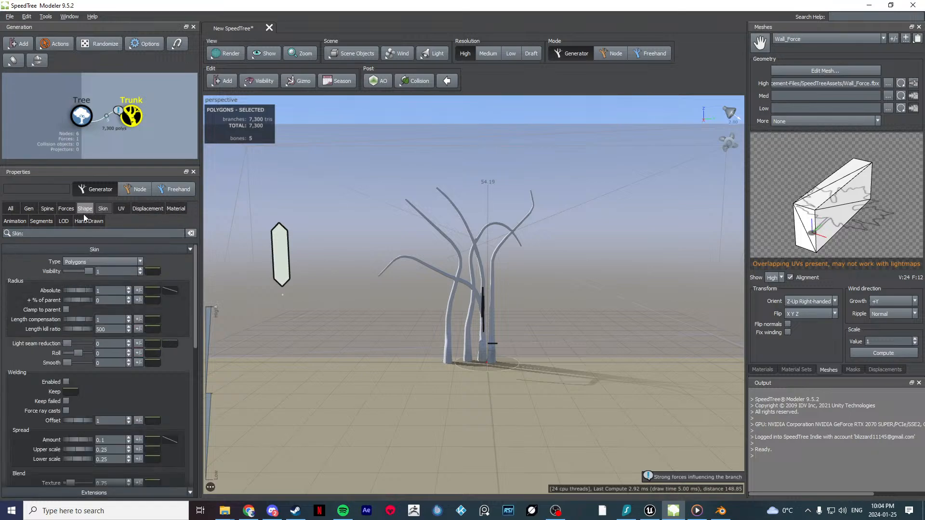
click(63, 221)
click(41, 221)
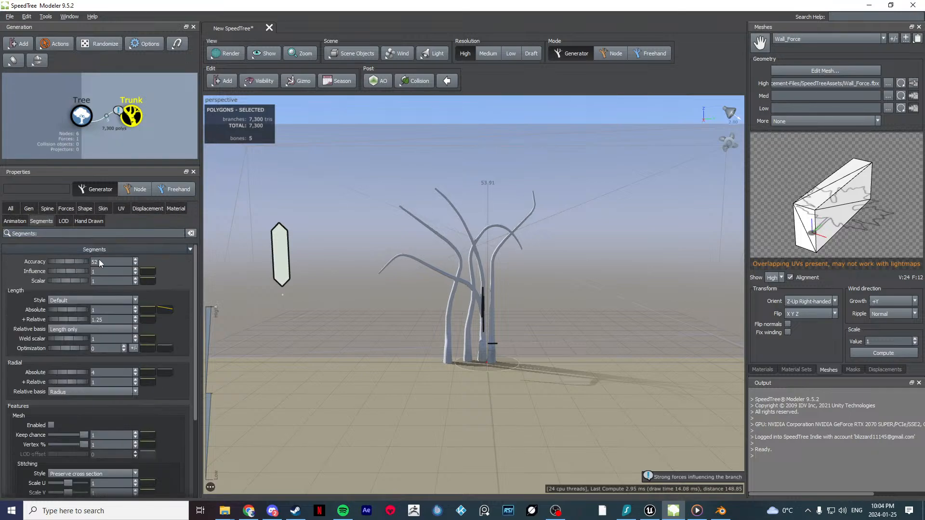
scroll(99, 259, down, 3)
drag(67, 262, 587, 287)
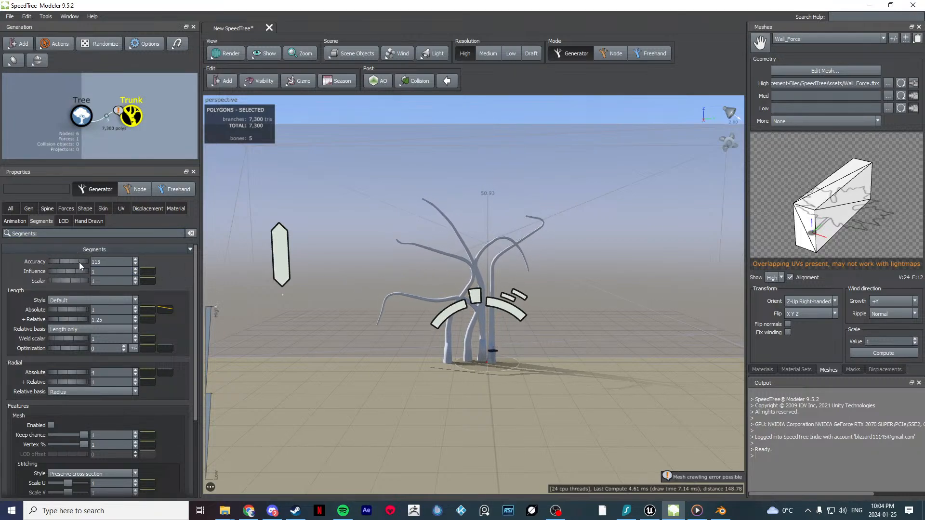
drag(79, 262, 109, 273)
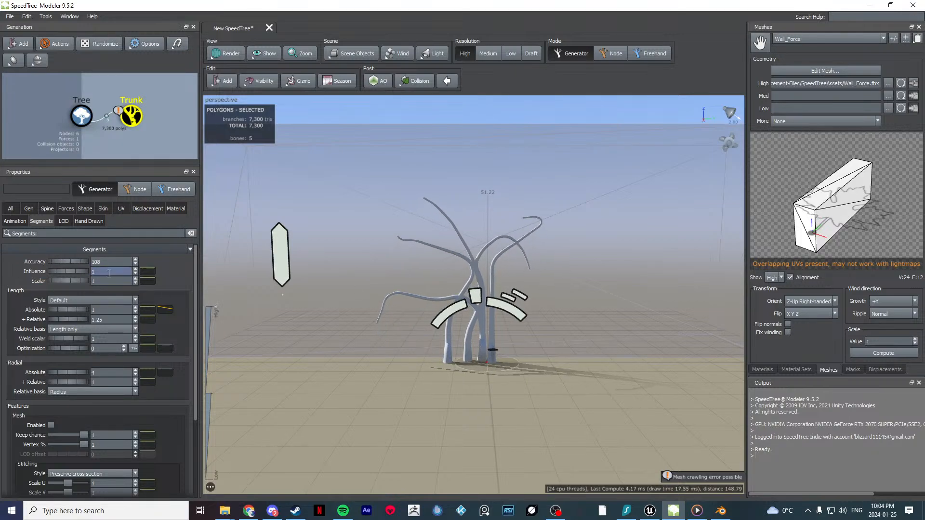
drag(51, 264, 125, 287)
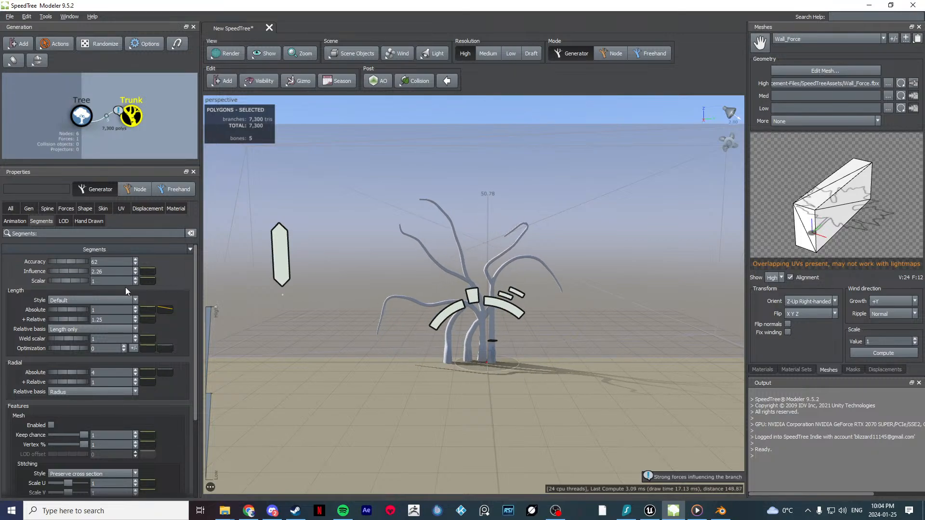
Step: Try changing the trunk's segment scalar and its absolute and relative segment lengths, and undo the changes
drag(61, 282, 115, 286)
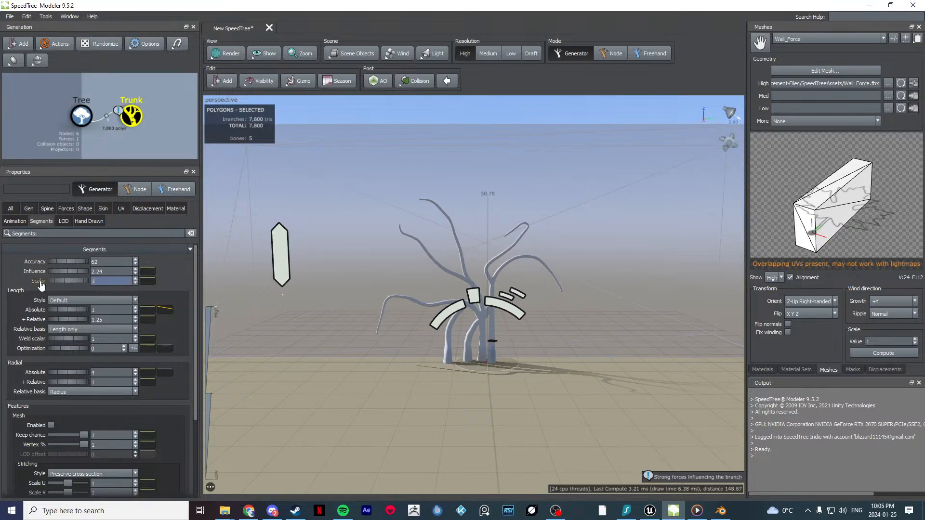
key(Return)
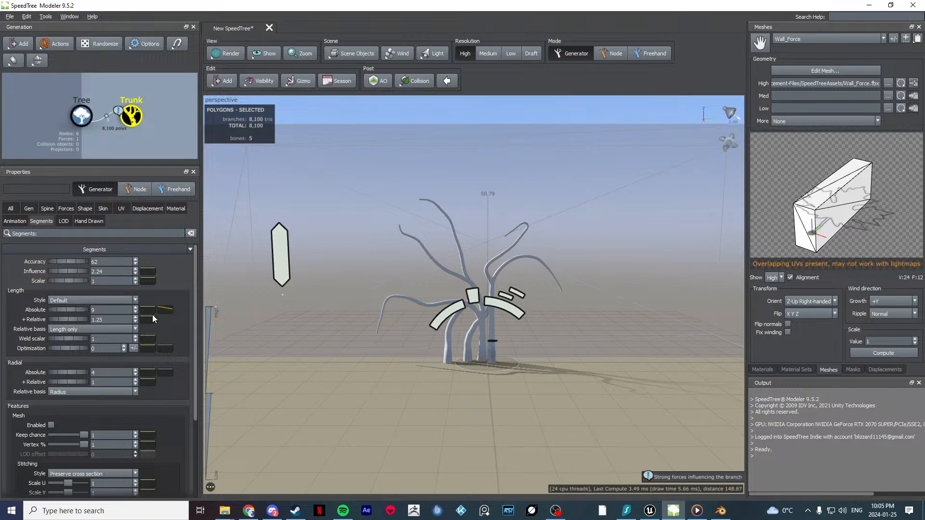
drag(103, 319, 2, 321)
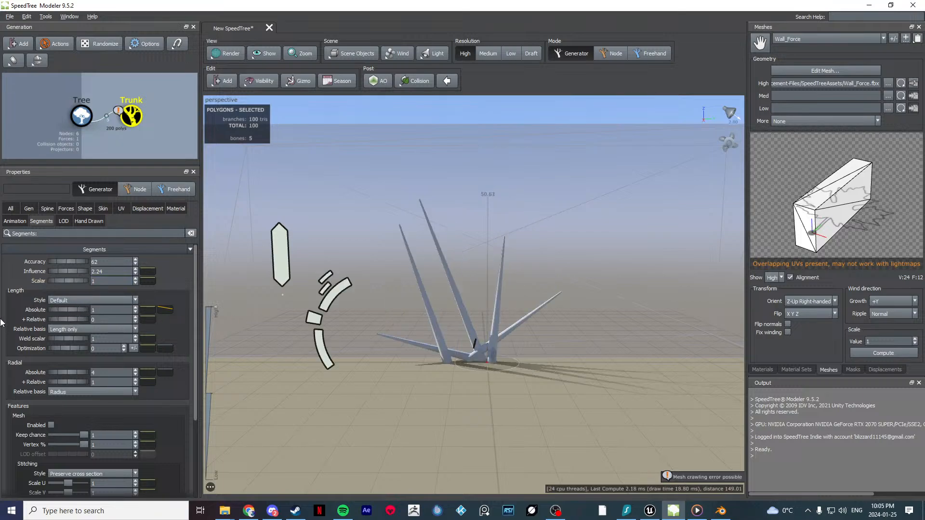
key(ctrl+z)
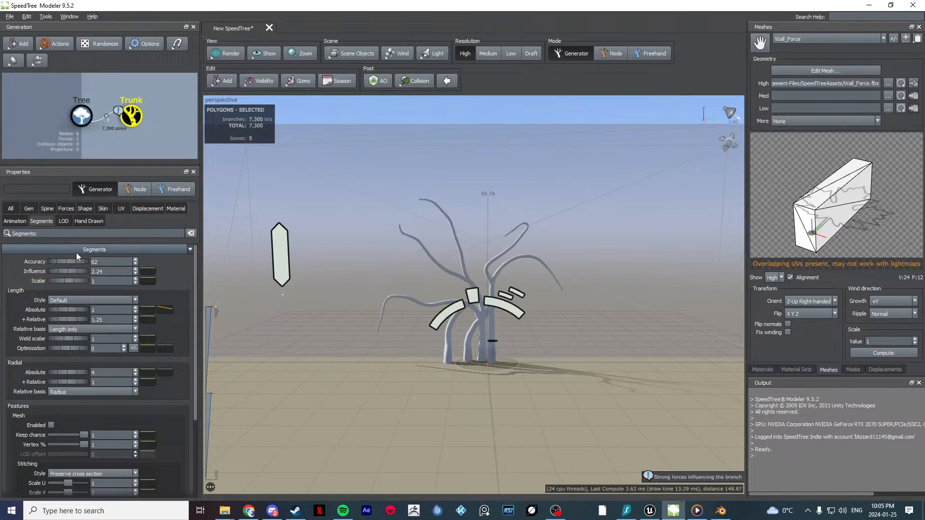
Step: Raise the Wall_Force strength acting on the trunk to 8
click(64, 208)
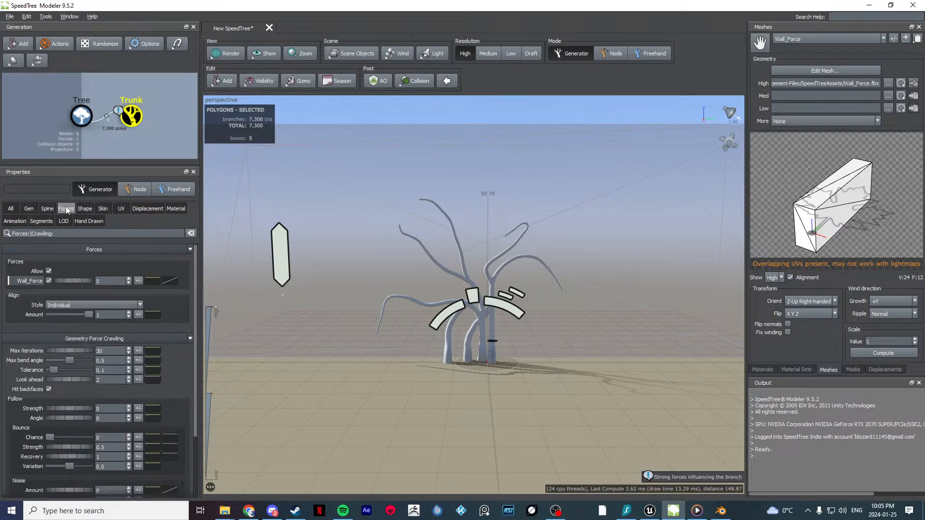
drag(108, 284, 295, 302)
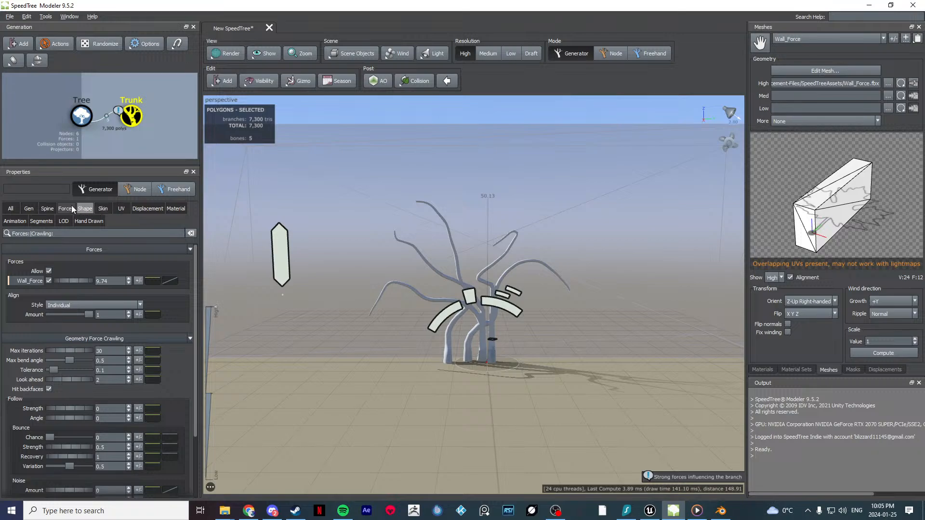
drag(96, 276, 2, 281)
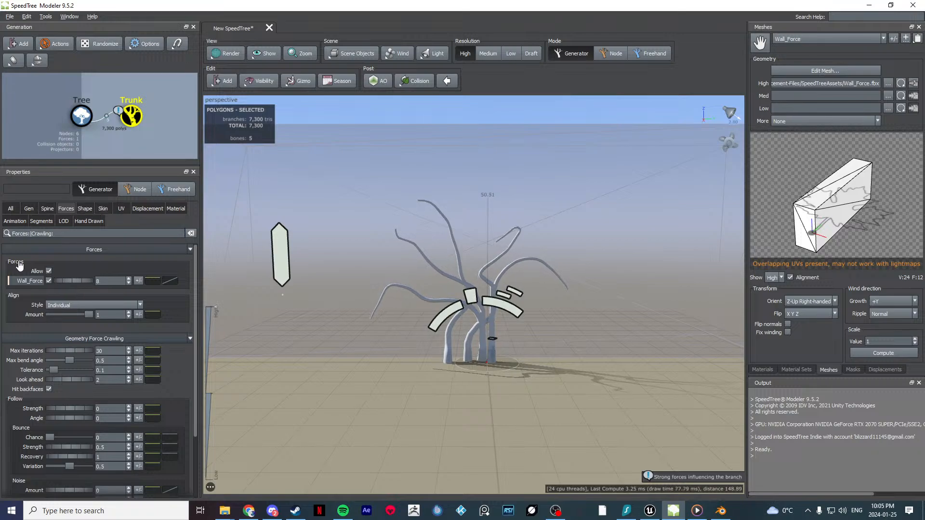
Step: Lengthen the trunk's spine to an absolute length of 72.49 with + % of parent at 0.36
click(54, 208)
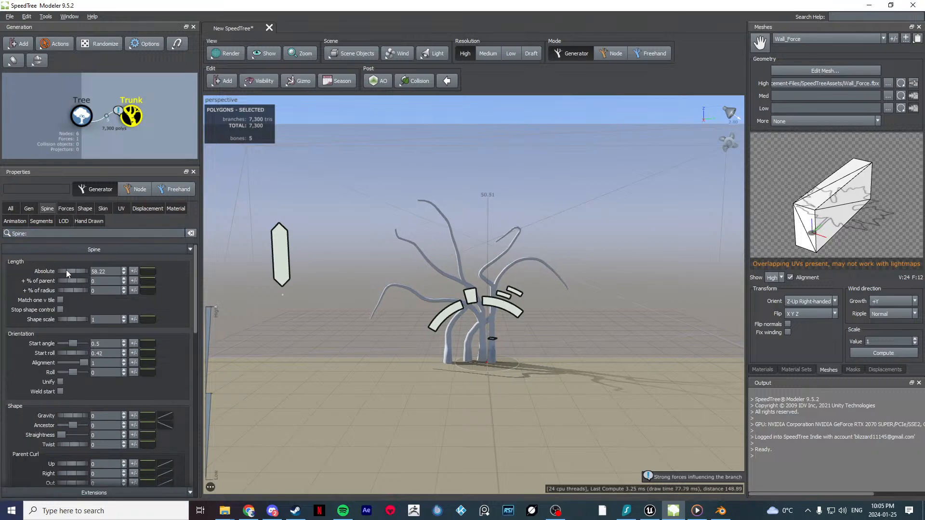
drag(66, 270, 695, 301)
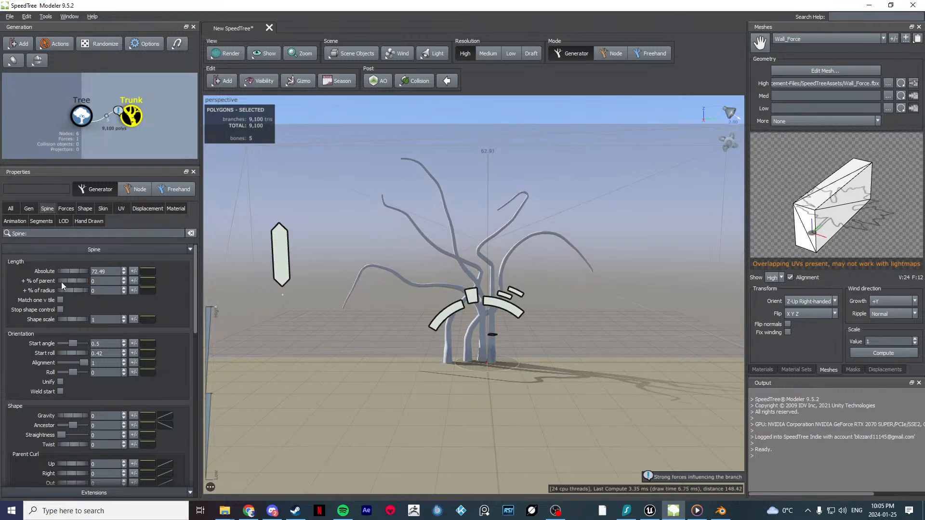
drag(61, 282, 114, 276)
drag(501, 279, 1, 291)
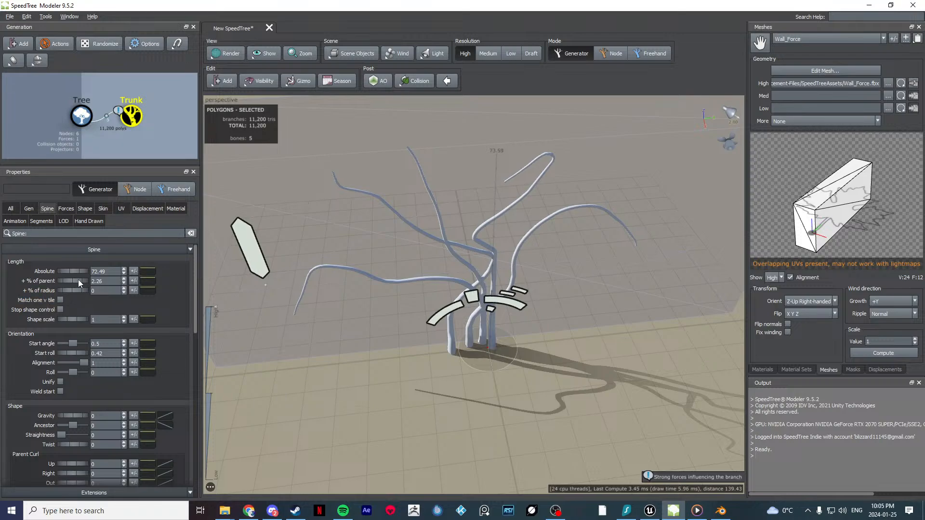
drag(78, 280, 1, 275)
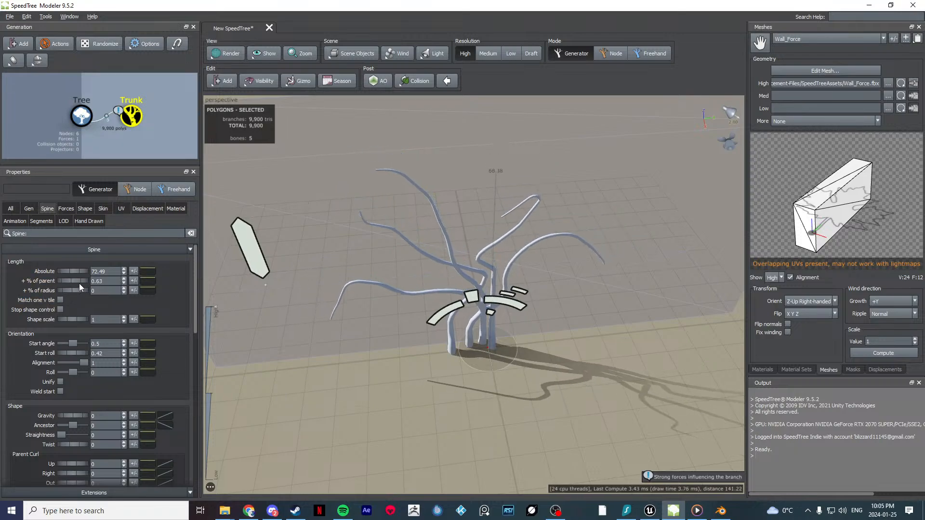
drag(68, 281, 60, 280)
drag(482, 327, 472, 300)
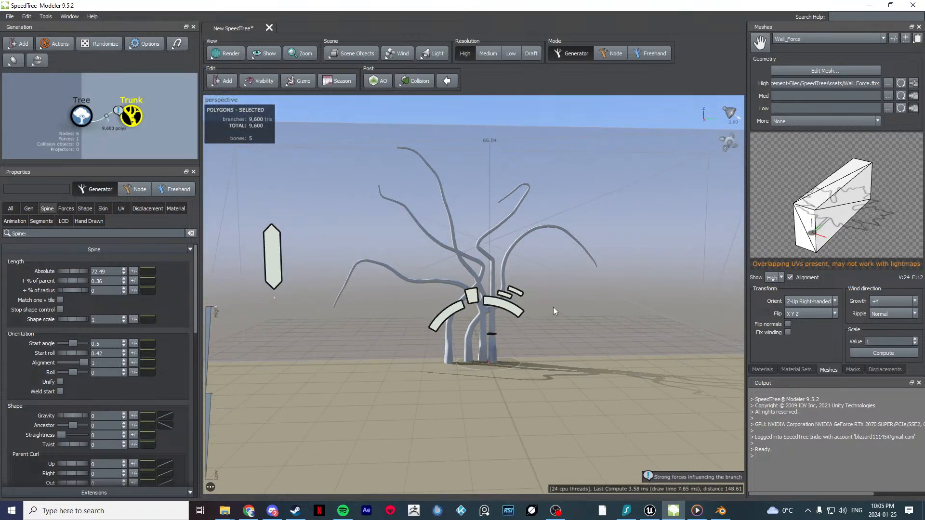
Step: Select a single trunk in the viewport as a node and try to move its base along the ground
click(495, 337)
double_click(495, 336)
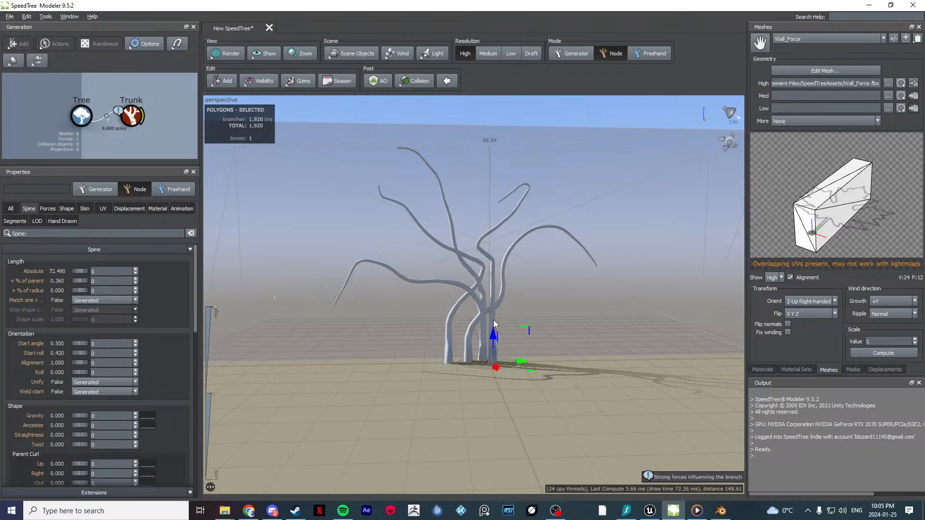
drag(493, 319, 570, 345)
scroll(625, 335, up, 5)
drag(624, 334, 473, 287)
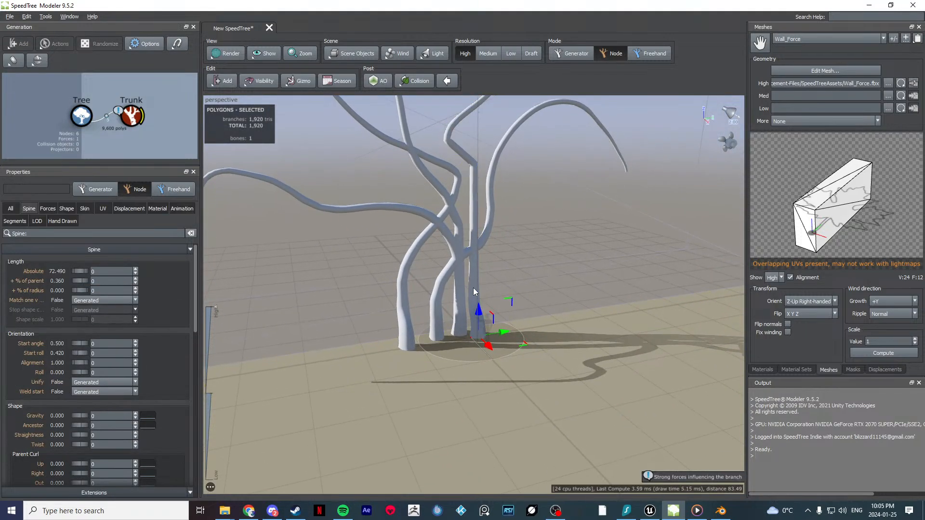
click(476, 319)
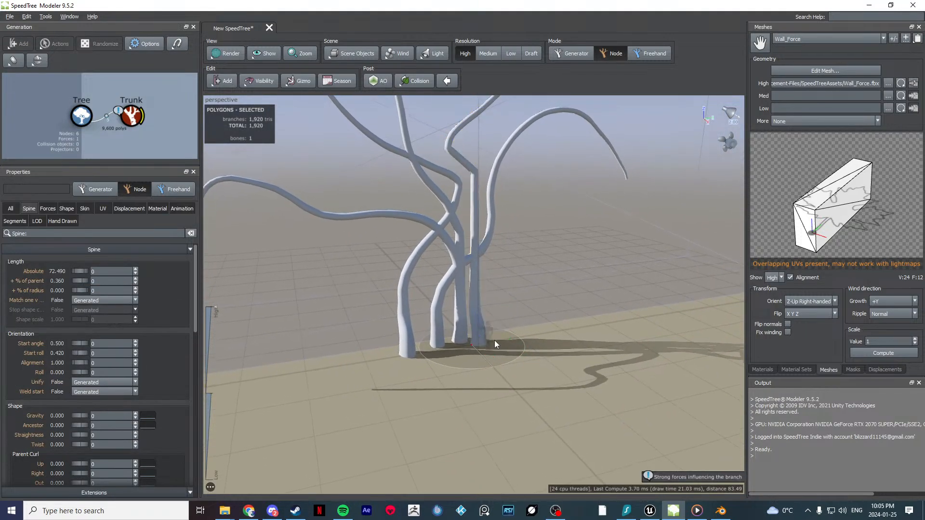
drag(504, 339, 463, 351)
drag(339, 376, 583, 307)
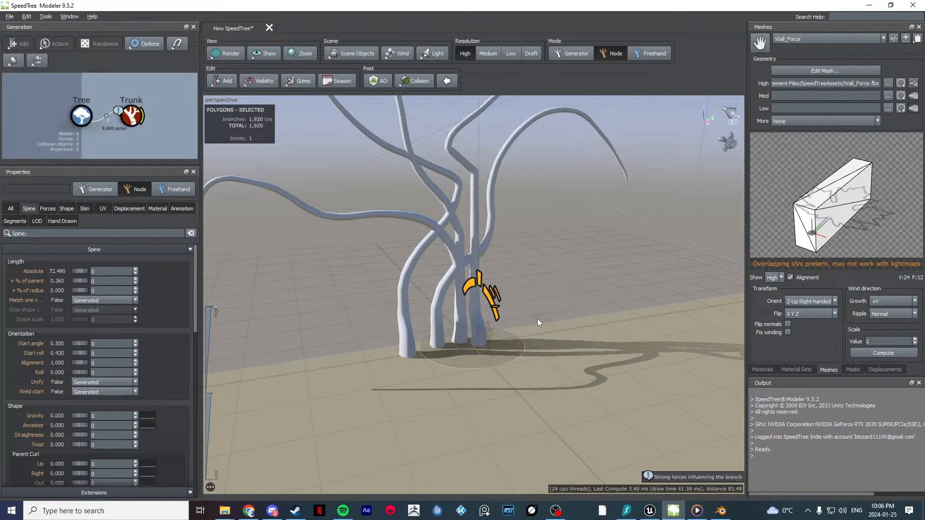
Step: Try to reposition the leftmost trunk's base on the ground, and clear the selection
middle_drag(538, 322, 405, 327)
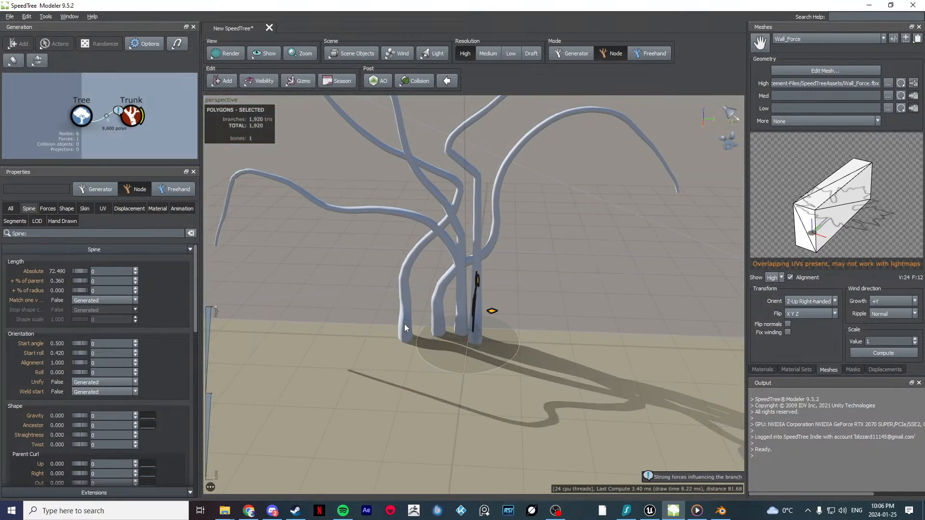
click(405, 328)
drag(439, 337, 465, 347)
click(444, 367)
scroll(576, 368, down, 3)
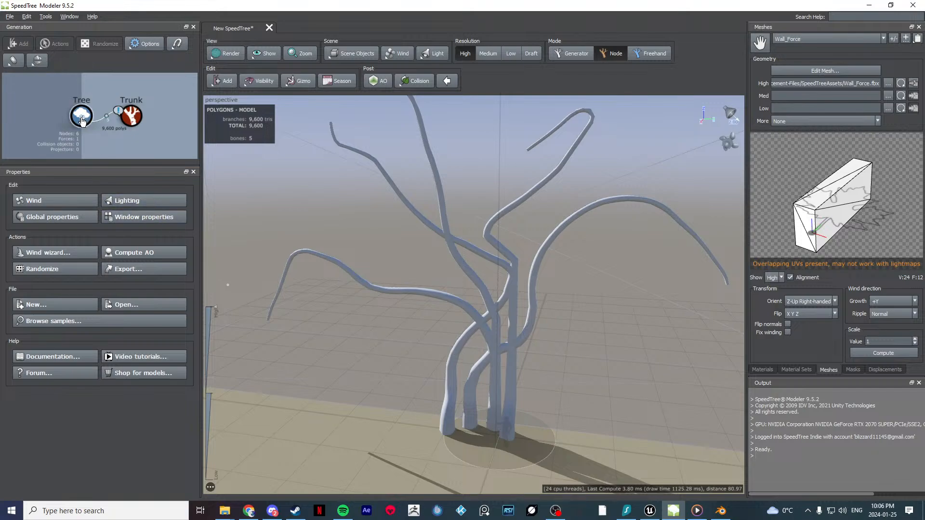
Step: In the Trunk generator's generation settings, set sweep to 1.17, roll to 0.03, first boundary to -0.83 and last boundary to 1.64
click(133, 117)
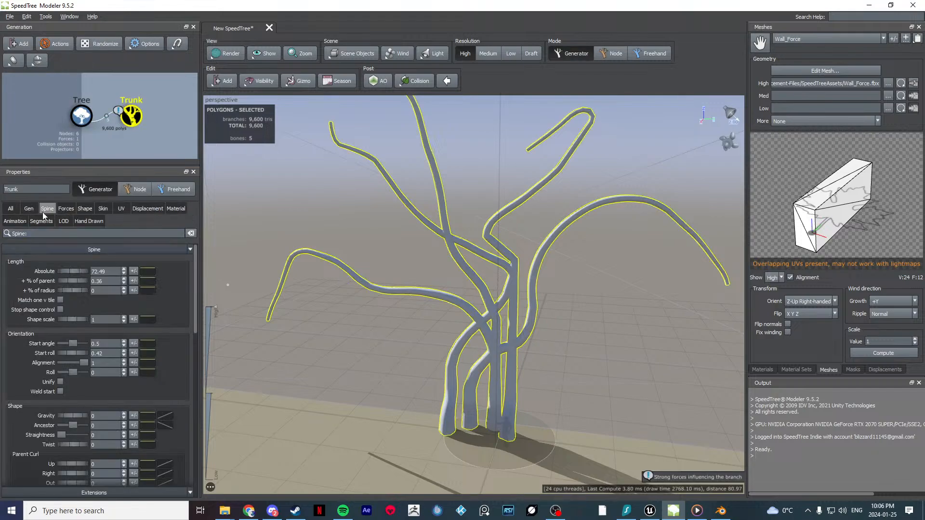
click(29, 209)
drag(75, 280, 73, 313)
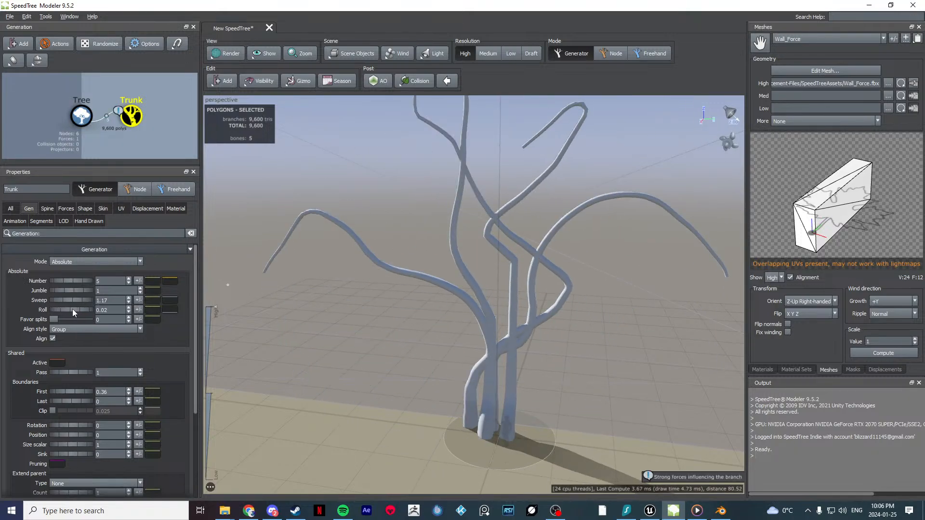
scroll(26, 368, down, 3)
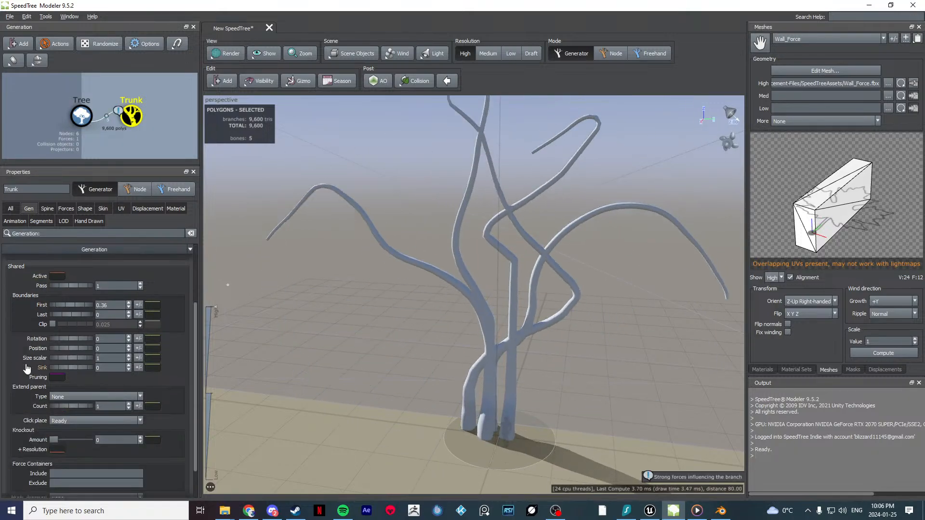
drag(51, 305, 138, 337)
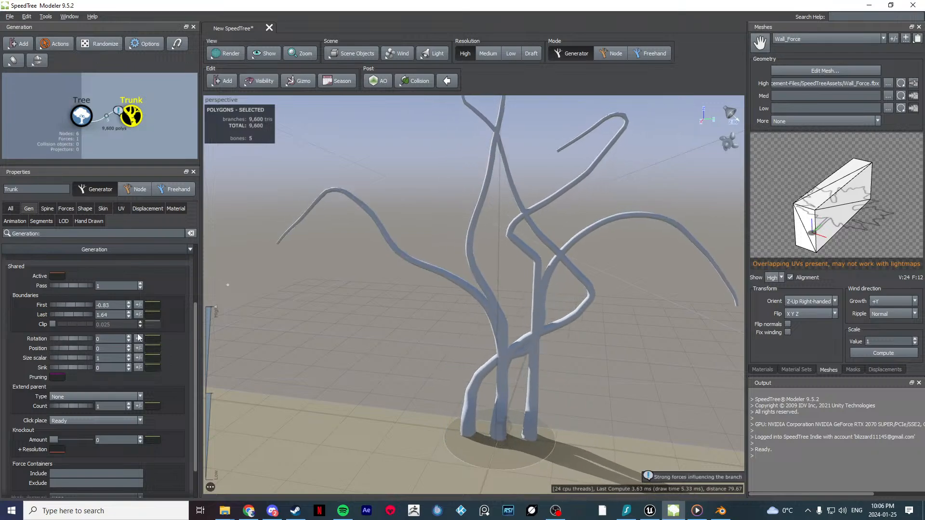
Step: Enlarge the Tree generator's base radius to about 28.76
click(448, 446)
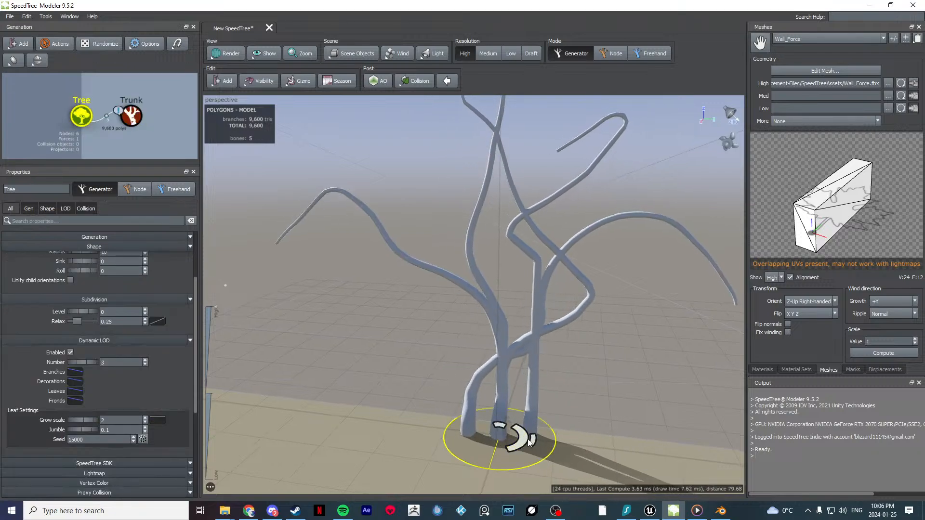
drag(529, 442, 550, 435)
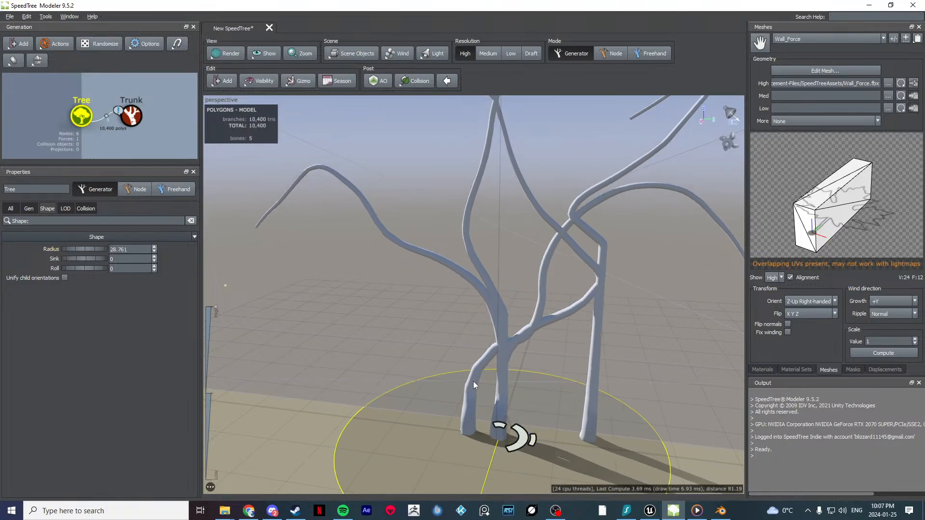
Step: Set the Trunk generator's jumble to 0.89 and its sweep to 1.18
click(131, 116)
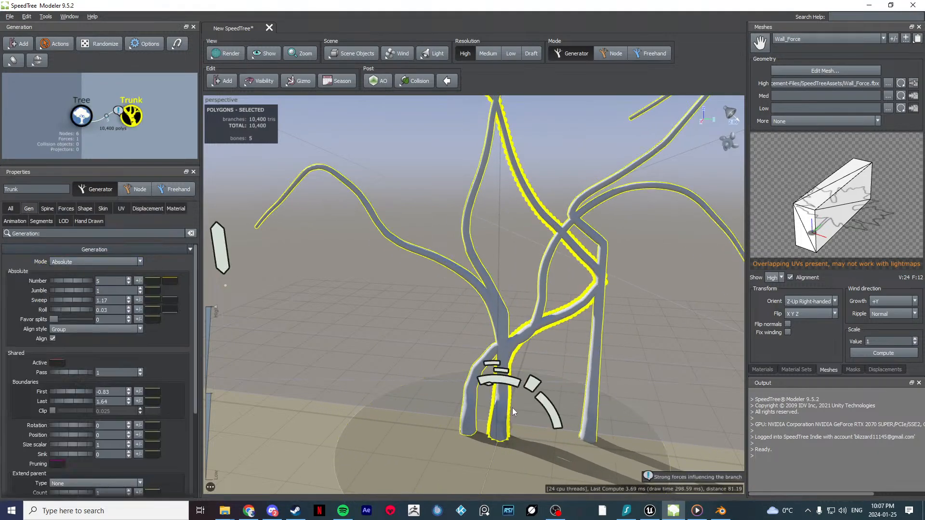
drag(74, 289, 62, 306)
scroll(401, 409, down, 10)
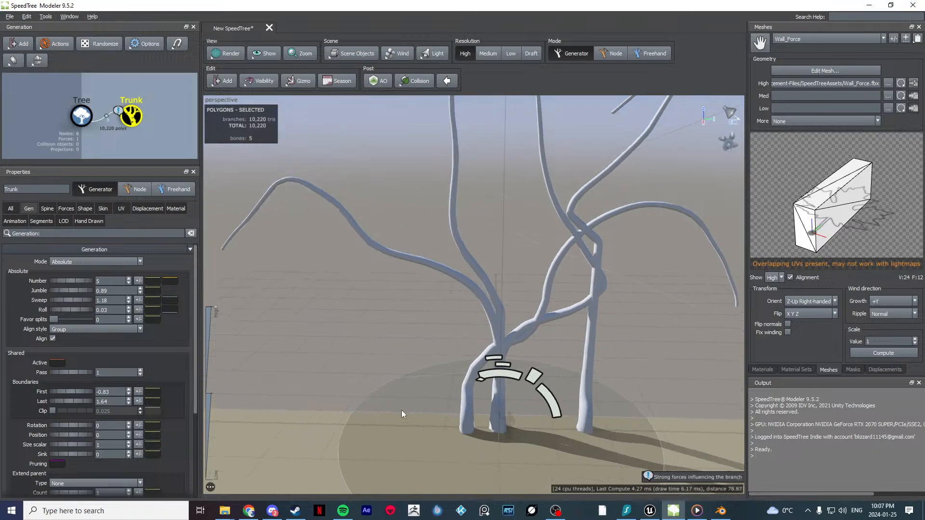
drag(393, 385, 405, 348)
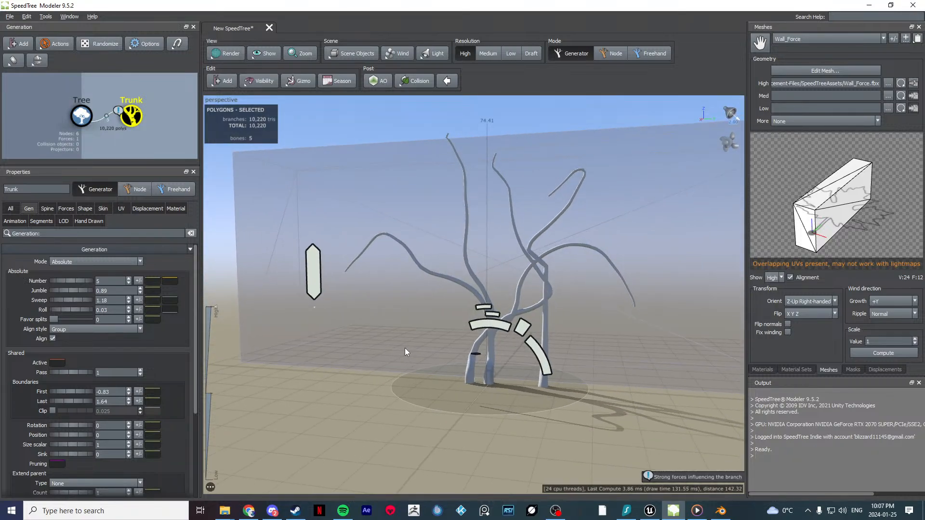
Step: Shorten the trunk's absolute spine length to 65.09
click(48, 208)
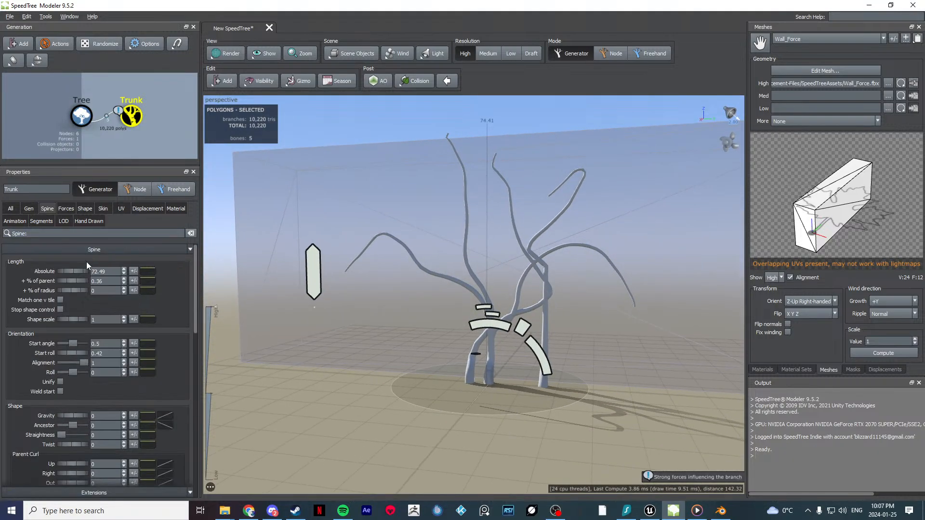
drag(77, 271, 2, 279)
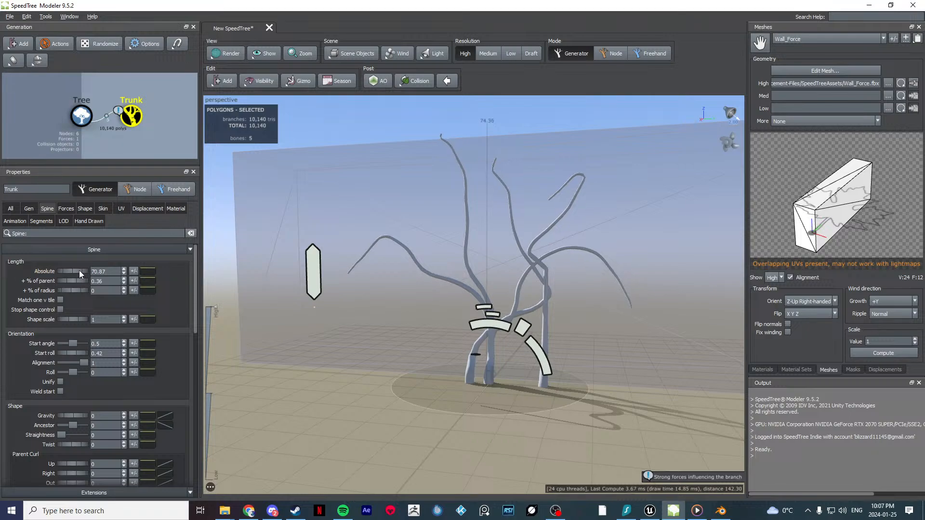
mouse_move(79, 270)
mouse_down()
mouse_move(7, 269)
mouse_move(82, 269)
mouse_up()
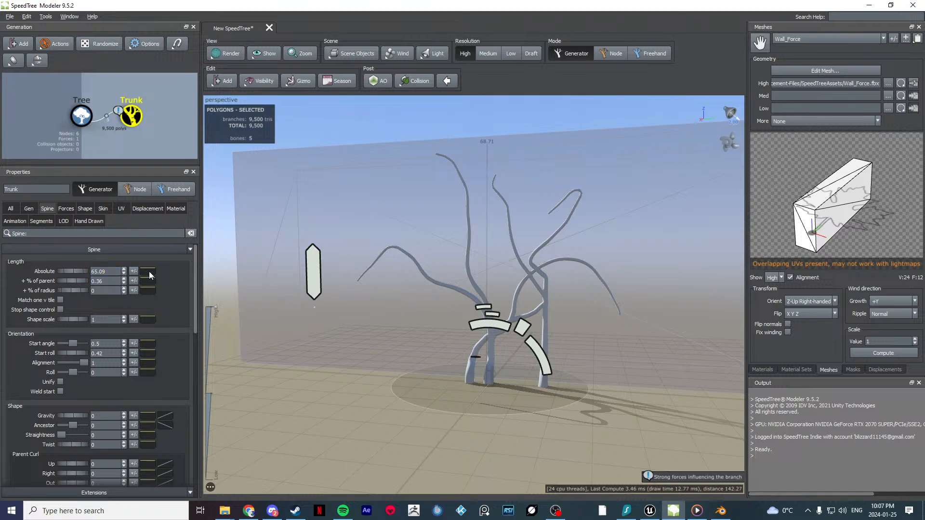
Step: Try editing the parent curve of the trunk's absolute spine length, and undo the last edit
click(148, 271)
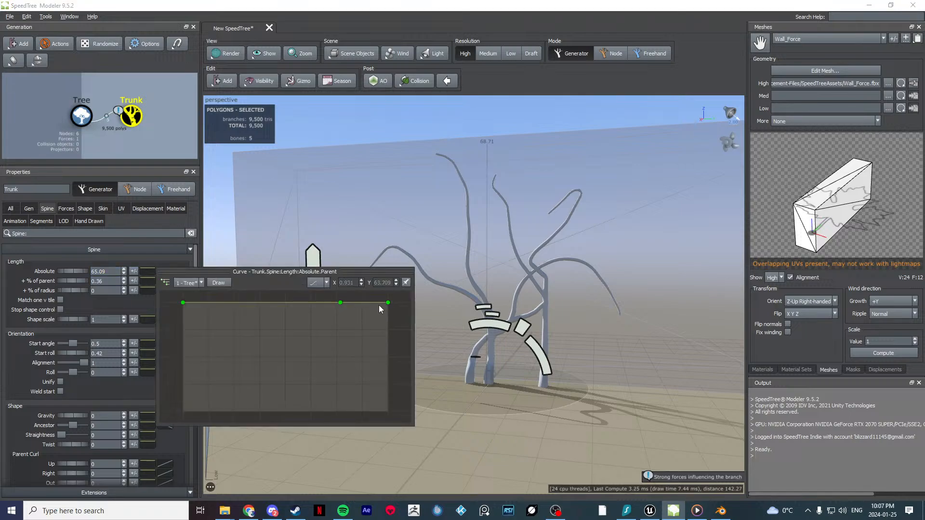
drag(406, 231, 457, 226)
middle_drag(458, 226, 471, 279)
scroll(471, 280, up, 5)
key(ctrl+z)
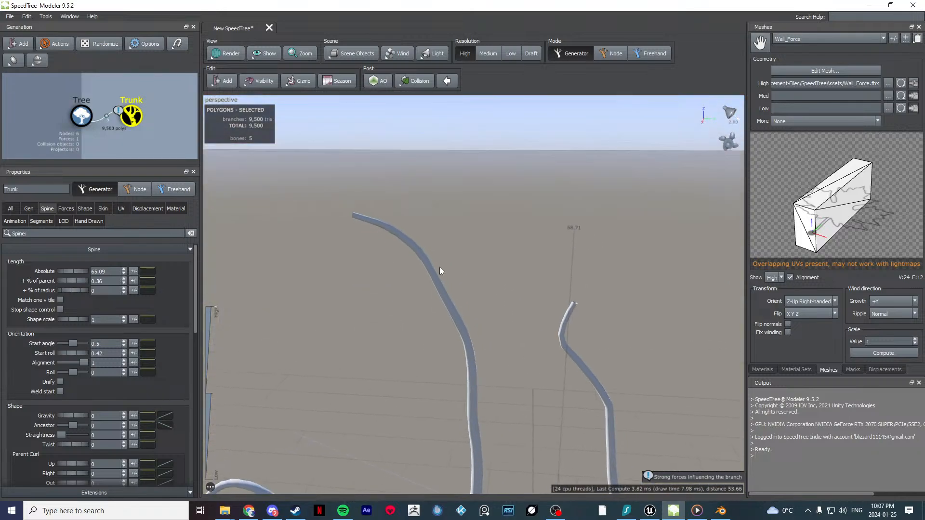
Step: Reshape the parent curve of the spine's + % of radius length, lowering its start to 0.255 and adding a point at X 0.209, Y 0.464
click(147, 290)
click(335, 322)
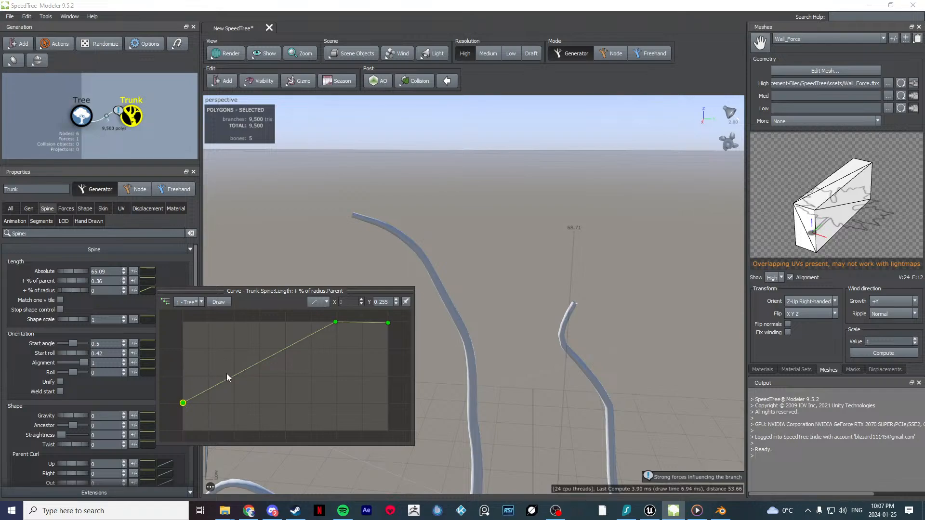
drag(226, 381, 213, 321)
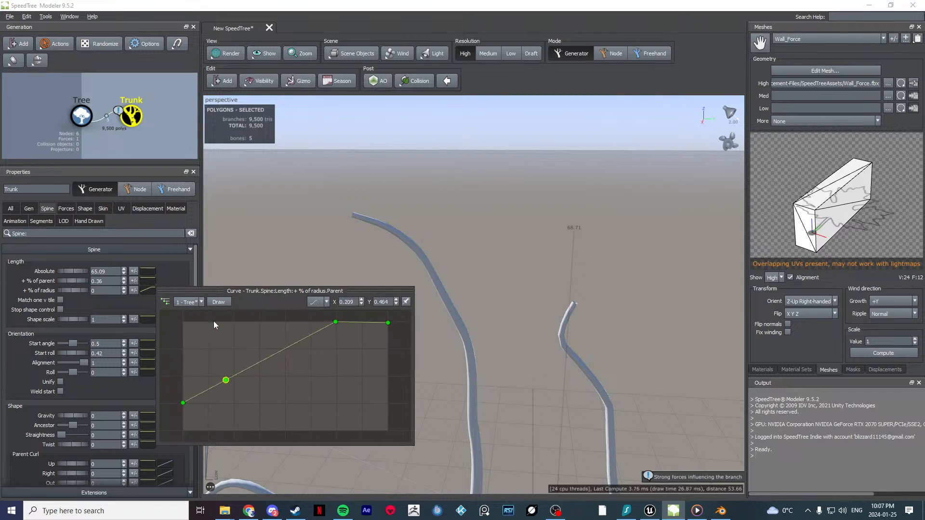
Step: Add a point to the parent curve of the trunk's absolute spine length and lower the curve's start to 53.615
click(146, 270)
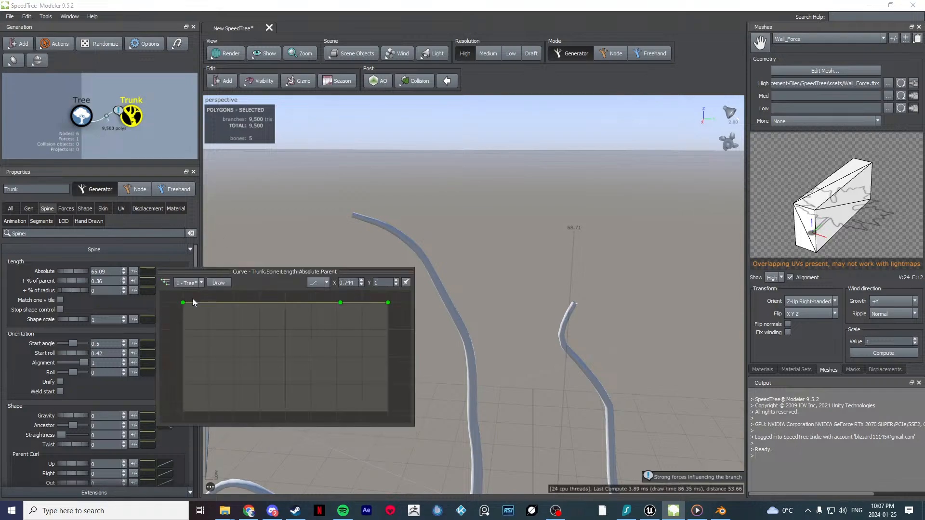
drag(183, 305, 268, 314)
drag(183, 303, 179, 322)
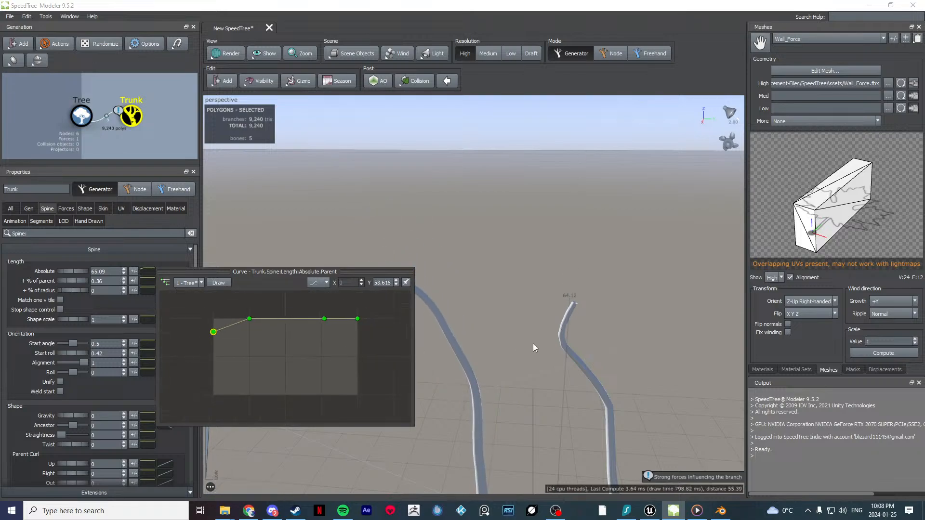
scroll(533, 346, up, 5)
scroll(526, 330, down, 8)
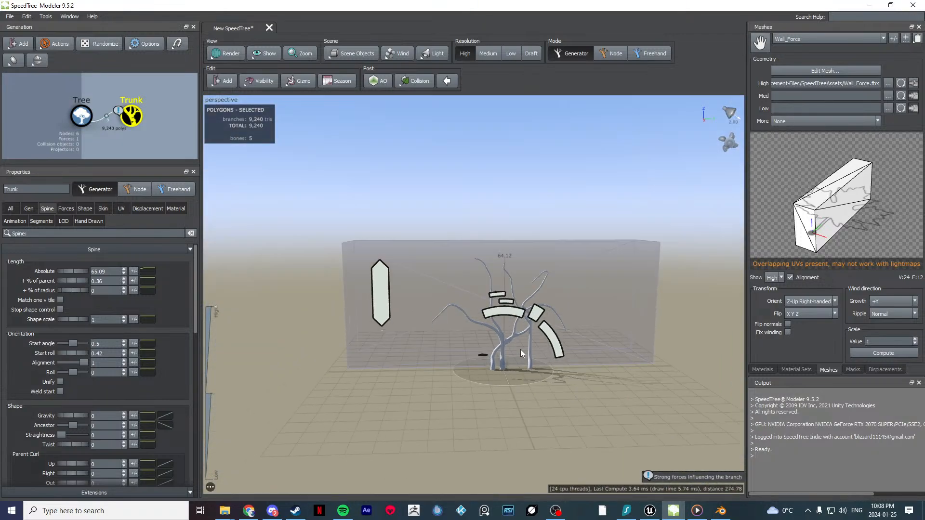
scroll(259, 291, up, 3)
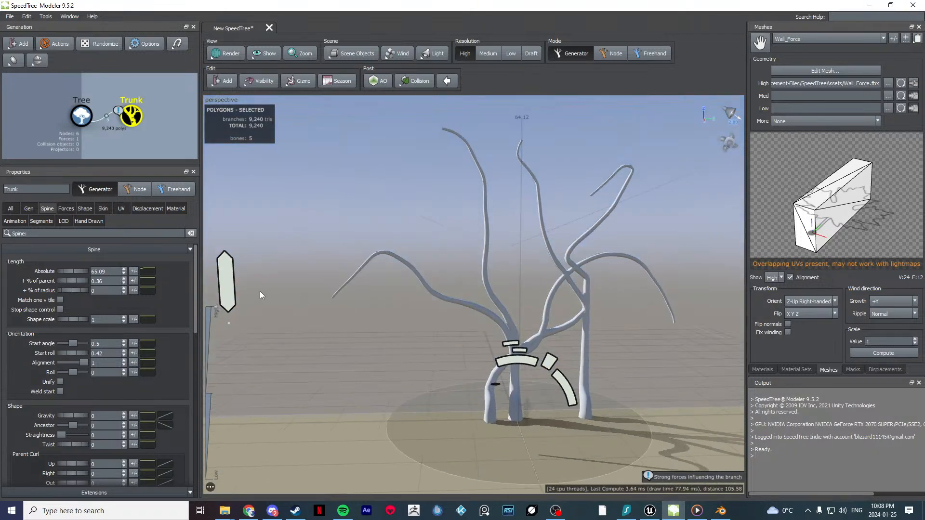
Step: Lower the starting point of the absolute spine length's parent curve slightly further
click(146, 272)
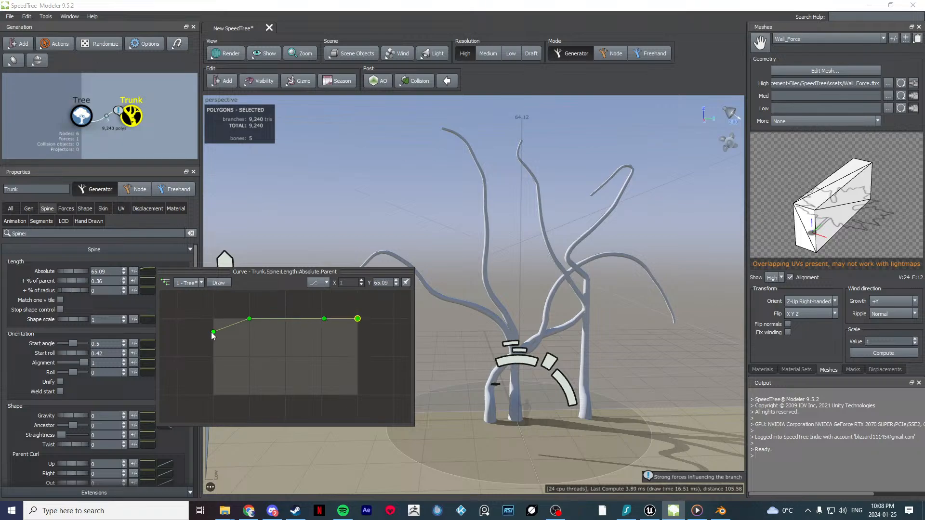
mouse_move(212, 335)
mouse_down()
mouse_move(212, 313)
mouse_move(210, 359)
mouse_move(205, 339)
mouse_up()
drag(236, 261, 347, 270)
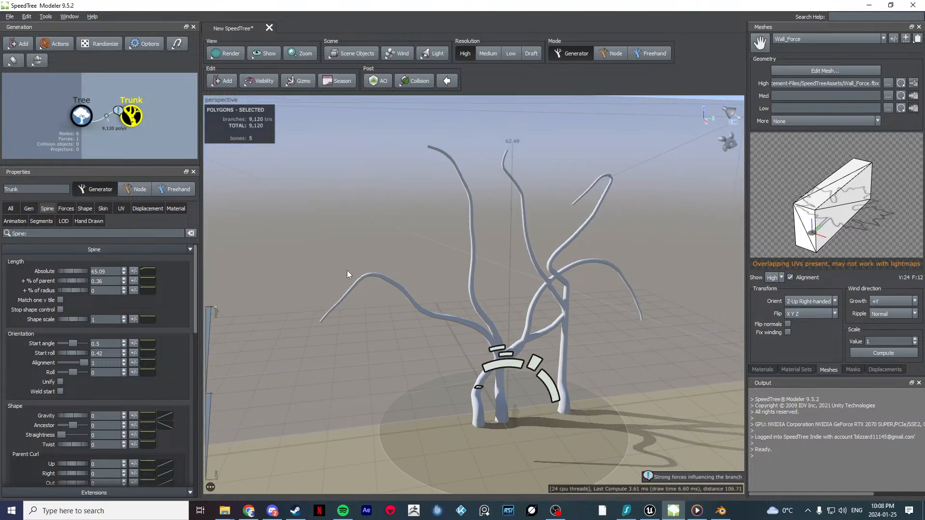
scroll(409, 313, up, 3)
scroll(409, 313, down, 6)
mouse_move(410, 313)
mouse_down()
mouse_move(392, 318)
mouse_move(413, 315)
mouse_up()
scroll(569, 348, up, 4)
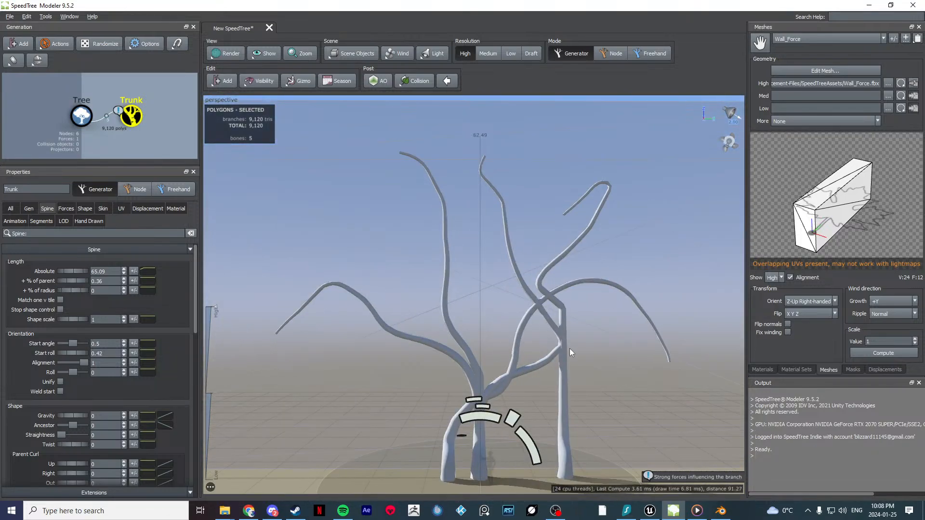
Step: Select the outlying trunk as a single node and move its base closer to the other trunks
click(567, 335)
double_click(562, 368)
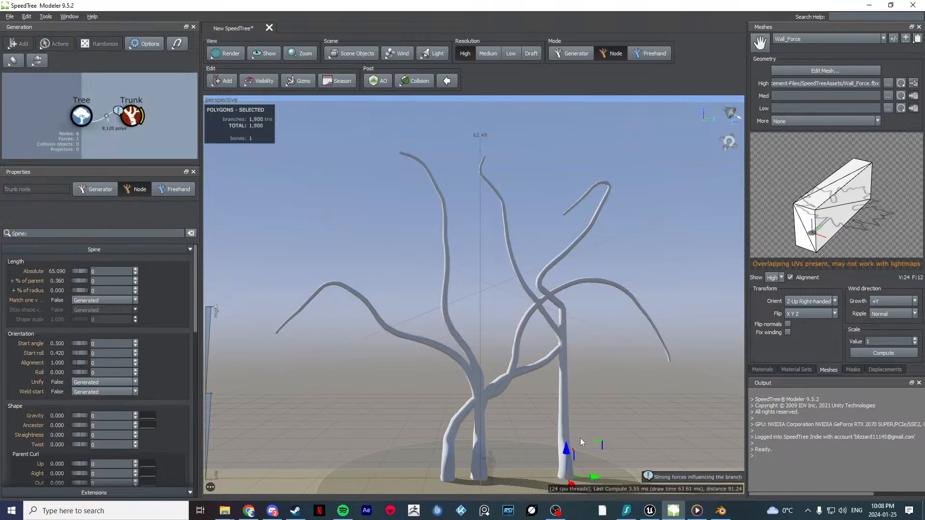
mouse_move(569, 437)
mouse_down()
mouse_move(523, 449)
mouse_move(660, 448)
mouse_move(539, 442)
mouse_move(572, 442)
mouse_move(554, 441)
mouse_move(564, 440)
mouse_up()
mouse_move(542, 469)
mouse_down()
mouse_move(539, 460)
mouse_move(540, 510)
mouse_move(537, 481)
mouse_up()
drag(466, 426, 455, 357)
scroll(400, 390, down, 10)
scroll(470, 389, up, 8)
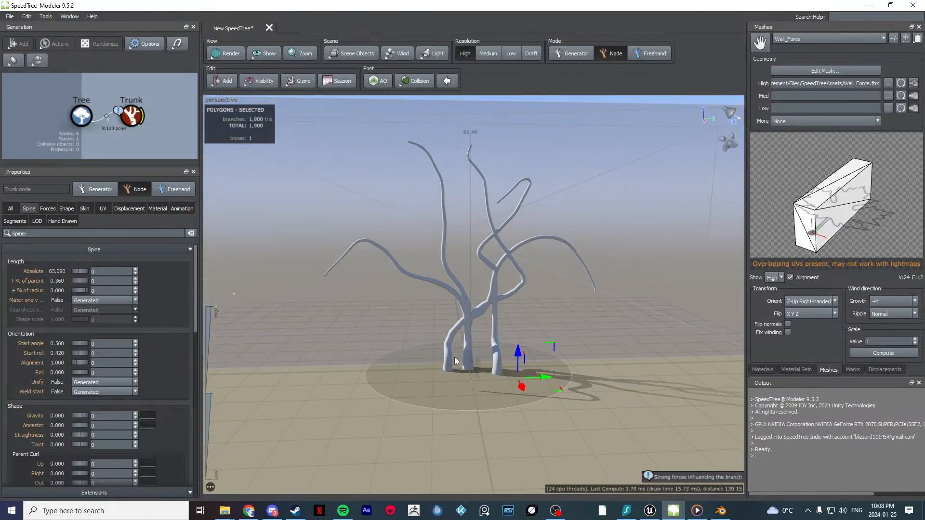
Step: Save the model as Wall_Ivy in the SpeedTreeAssets folder
click(10, 16)
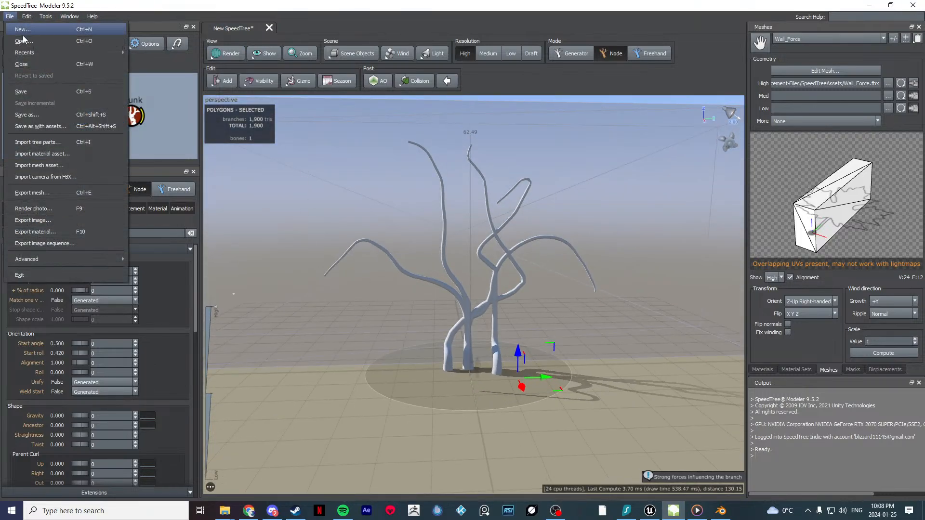
click(33, 114)
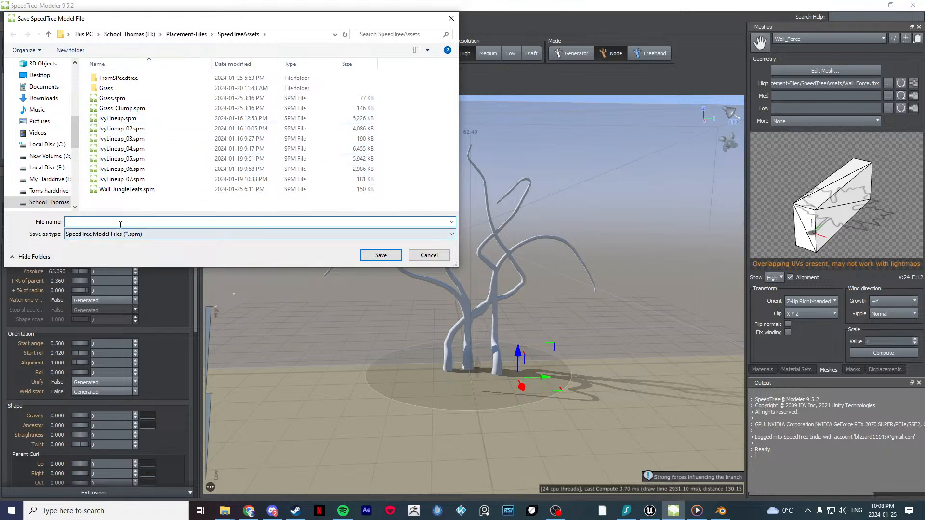
text(Wall_Ivy)
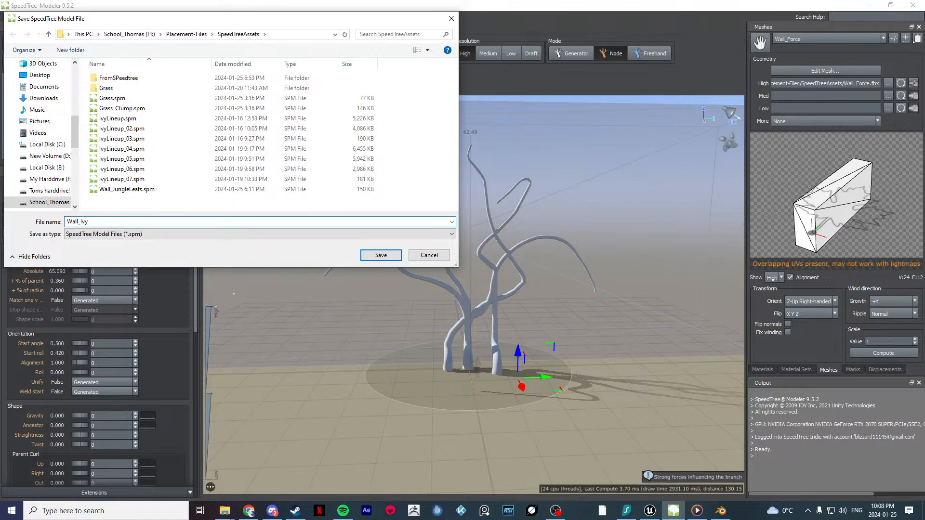
key(Return)
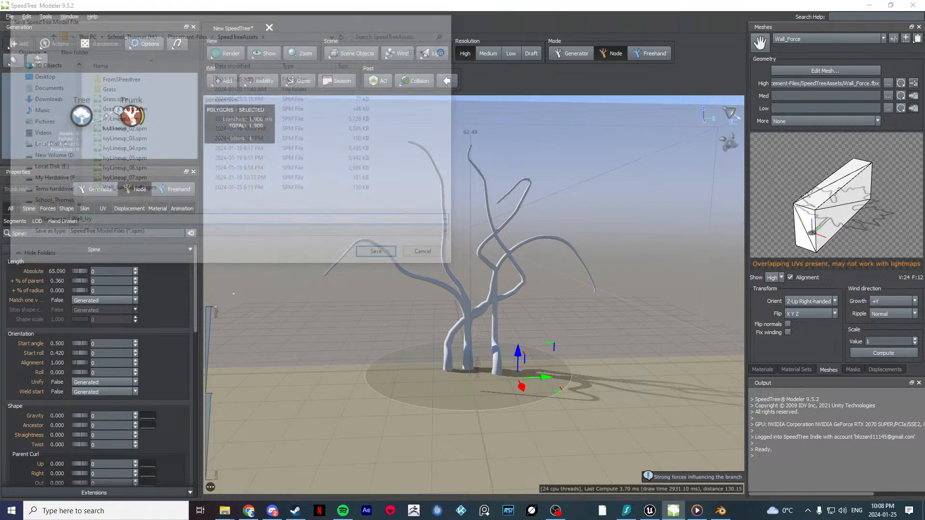
scroll(430, 236, up, 5)
scroll(456, 286, down, 5)
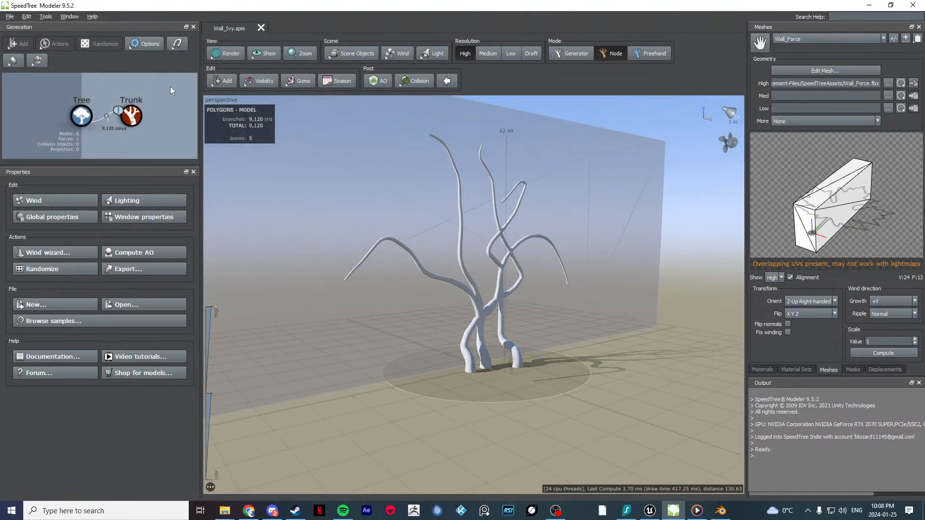
right_click(170, 86)
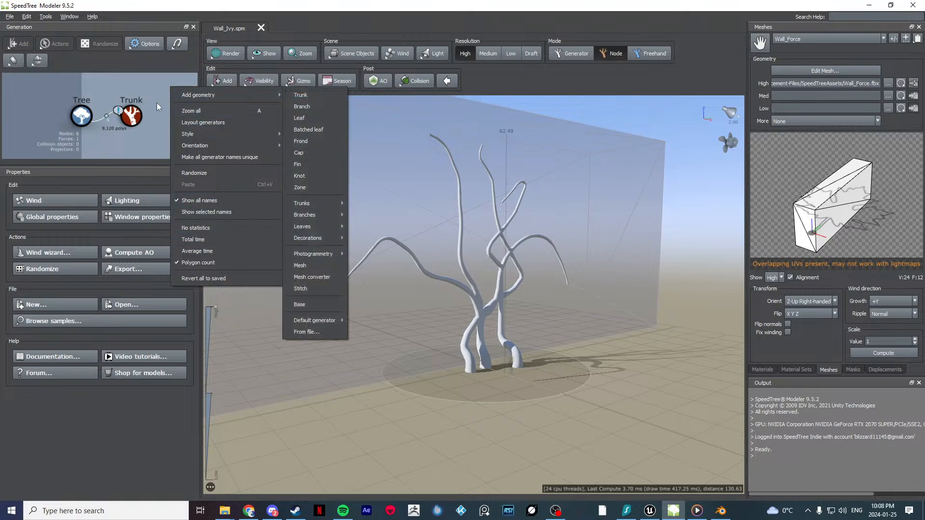
click(112, 89)
click(146, 45)
click(101, 85)
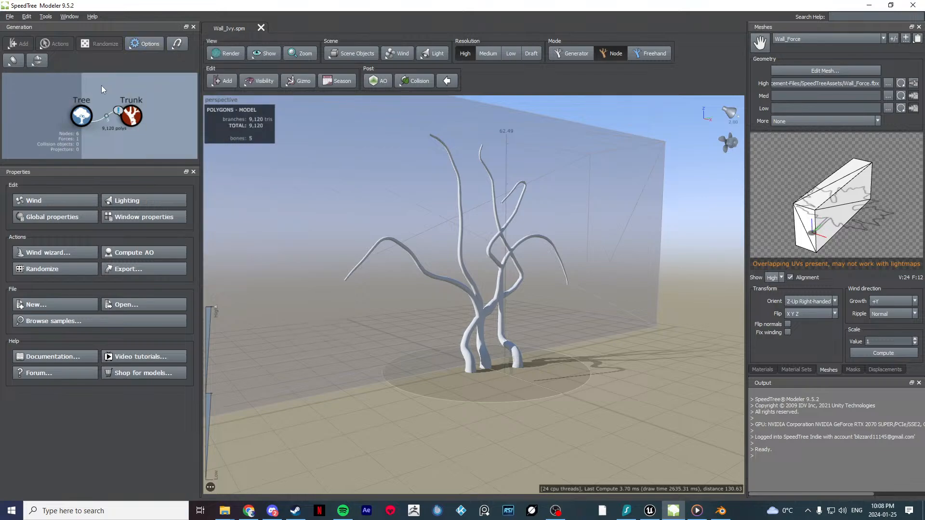
Step: Open the existing ivy model IvyLineup_02.spm from the SpeedTreeAssets folder
click(10, 17)
click(23, 42)
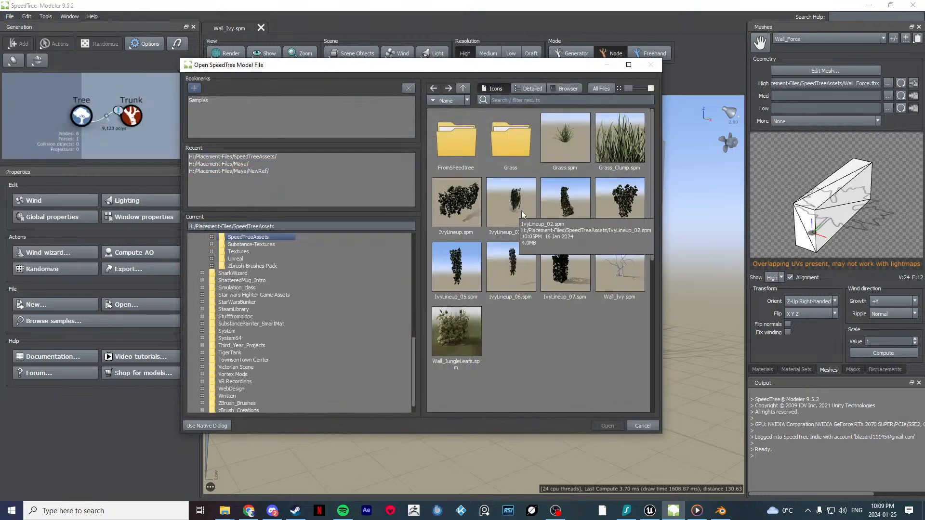
double_click(510, 202)
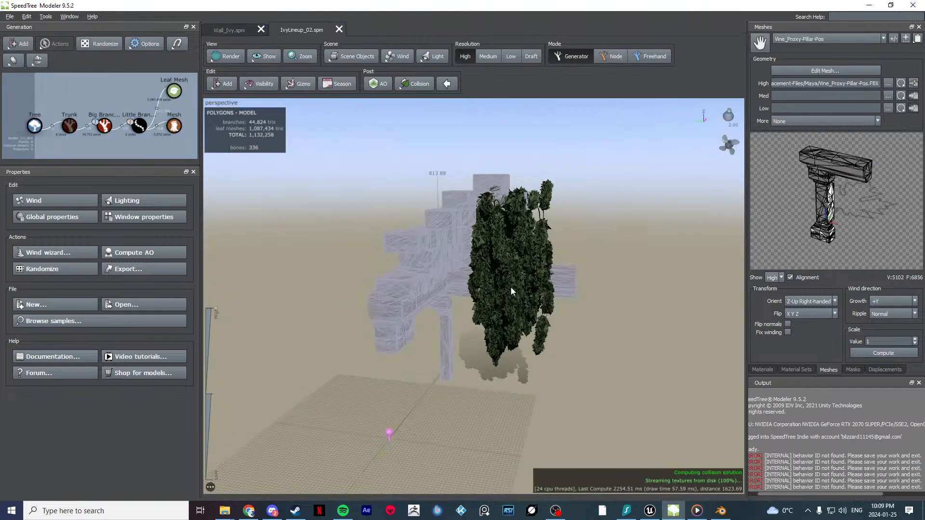
Step: Examine the hanging ivy's leaves and thin branches up close and as a whole
drag(510, 287, 467, 285)
scroll(469, 284, down, 3)
scroll(470, 285, up, 5)
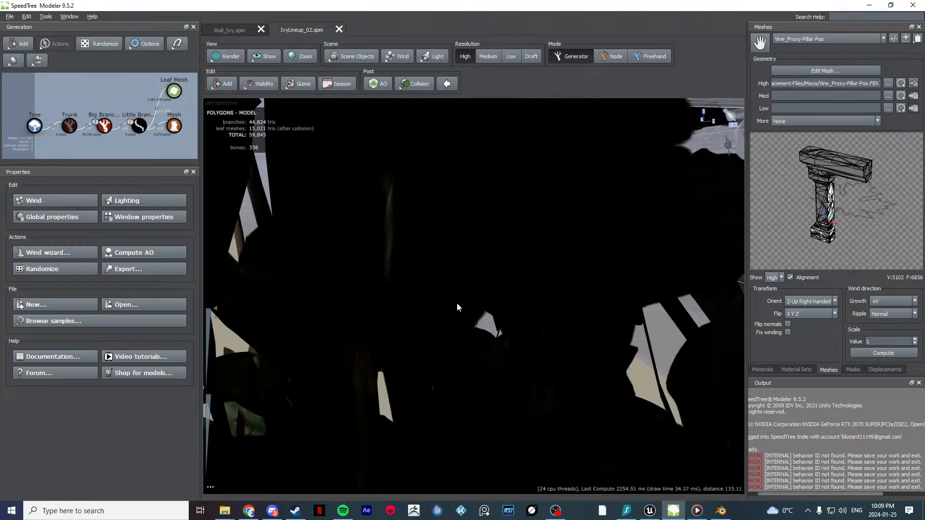
scroll(457, 302, down, 2)
scroll(529, 299, down, 5)
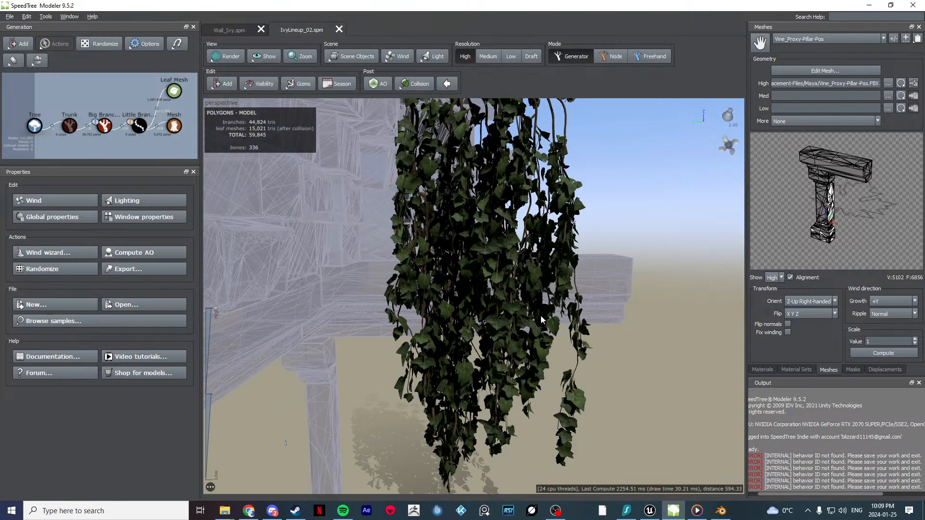
scroll(519, 331, up, 5)
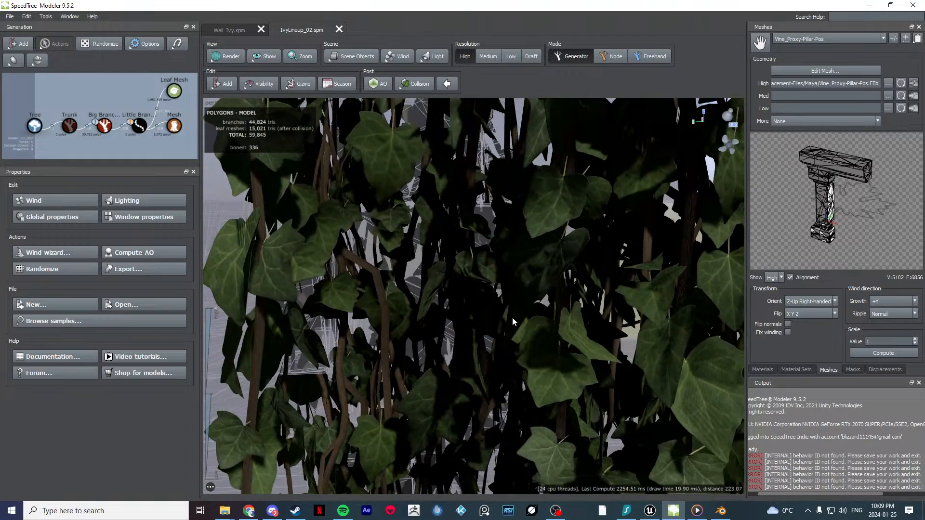
scroll(505, 331, up, 2)
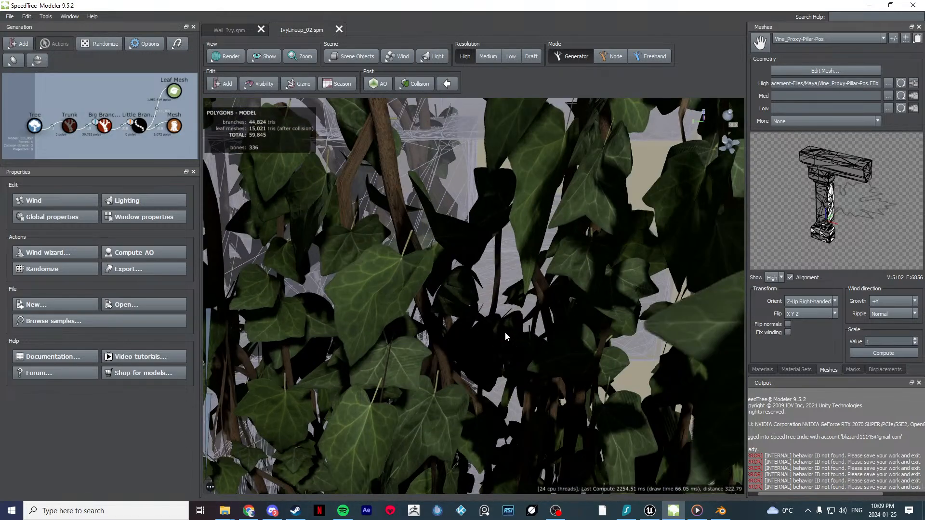
scroll(505, 331, down, 5)
drag(486, 276, 239, 193)
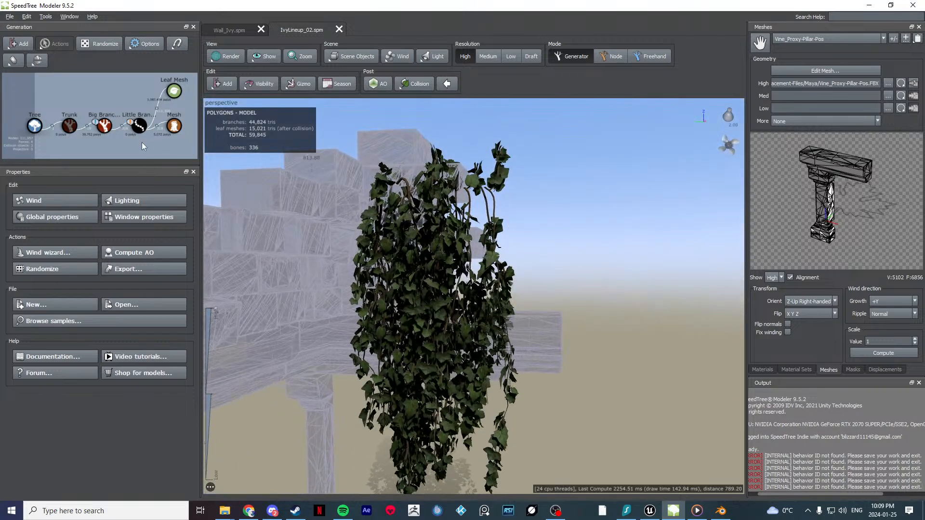
Step: Copy the Little Branches, Leaf Mesh and Mesh generators from IvyLineup_02 into Wall_Ivy and attach them to the Trunk generator
drag(146, 140, 181, 91)
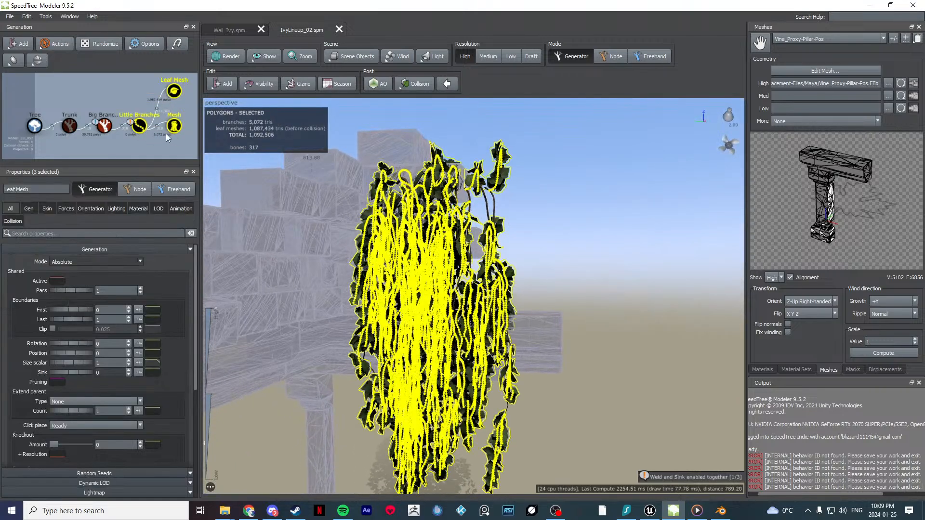
click(229, 29)
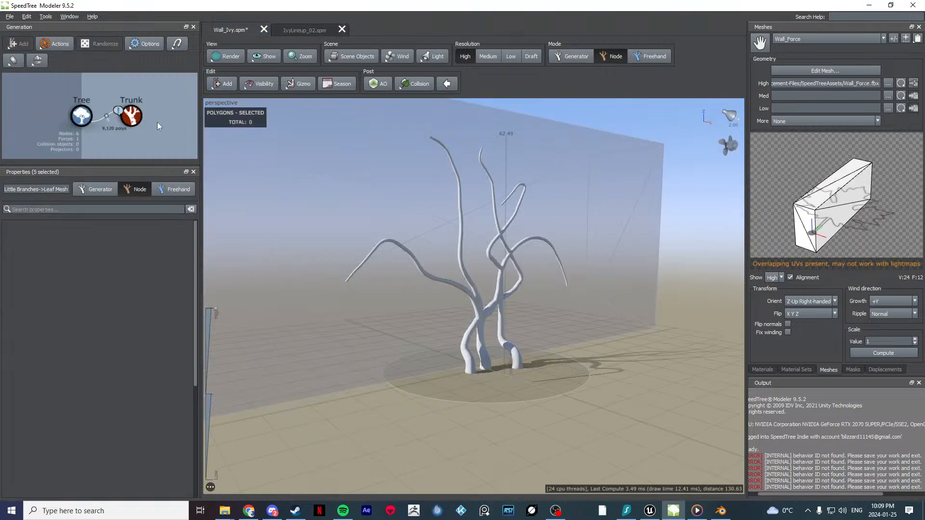
scroll(158, 123, down, 2)
scroll(118, 116, down, 2)
scroll(126, 134, up, 3)
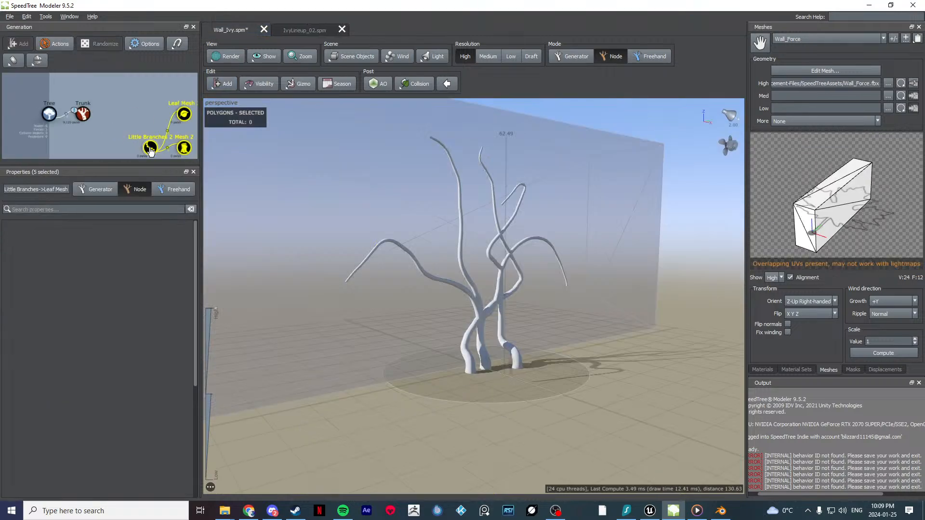
drag(148, 149, 84, 114)
Step: Examine how the pasted branches and leaf meshes are distributed over the trunks and how they sit against the wall
drag(466, 229, 419, 282)
middle_drag(409, 284, 475, 287)
scroll(475, 288, up, 4)
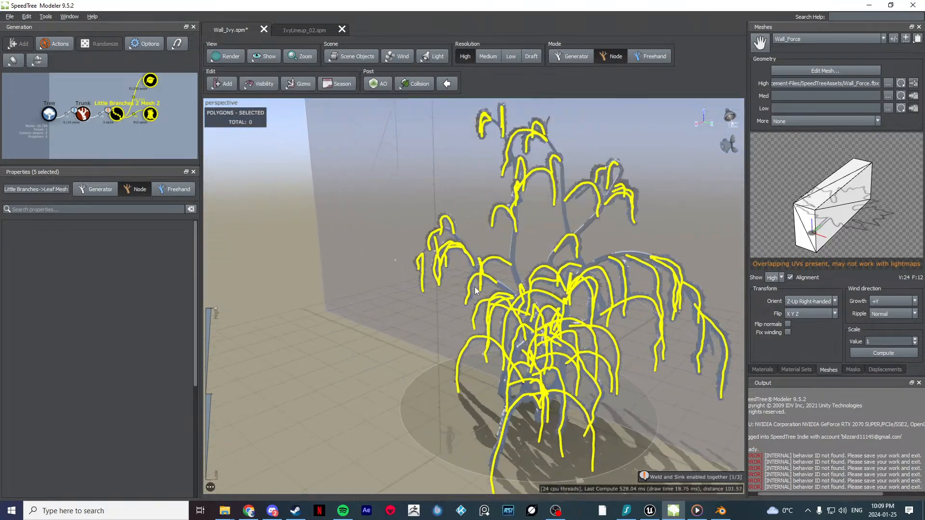
click(302, 420)
drag(302, 421, 455, 346)
scroll(454, 345, up, 2)
scroll(454, 345, down, 7)
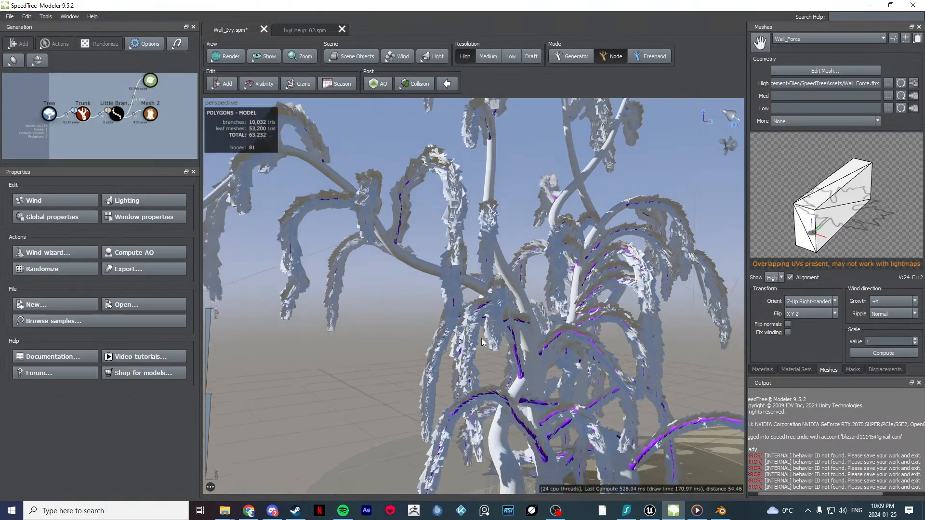
drag(554, 338, 477, 308)
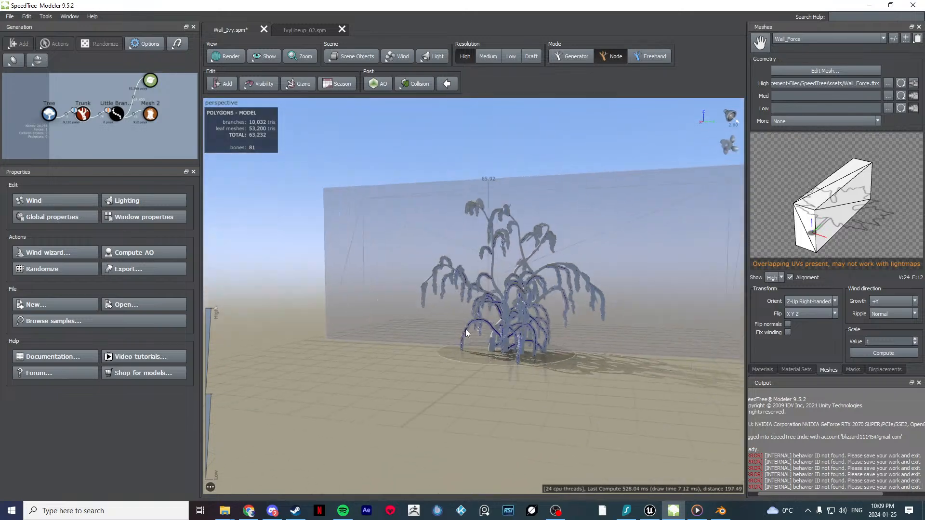
scroll(485, 300, up, 6)
drag(547, 288, 497, 253)
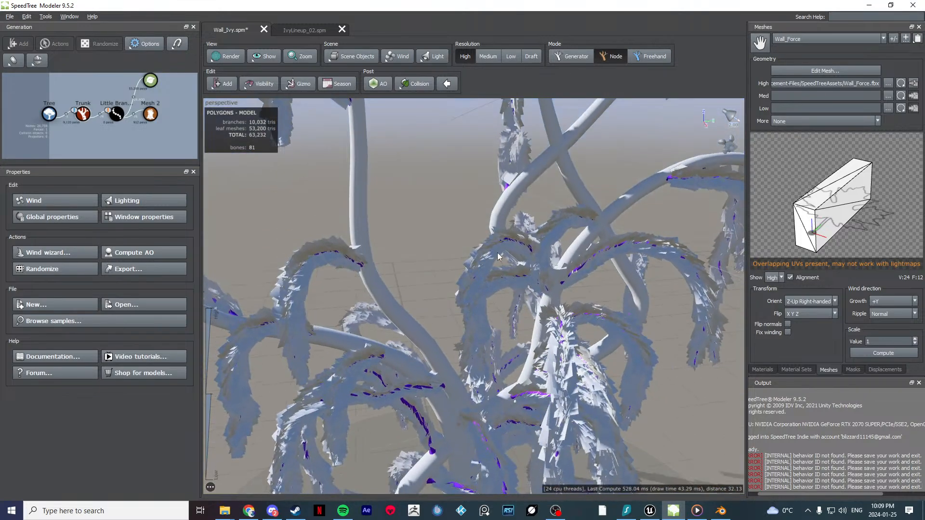
Step: Select the Leaf Mesh 2 generator and check which mesh and material assets are available in Wall_Ivy
click(493, 249)
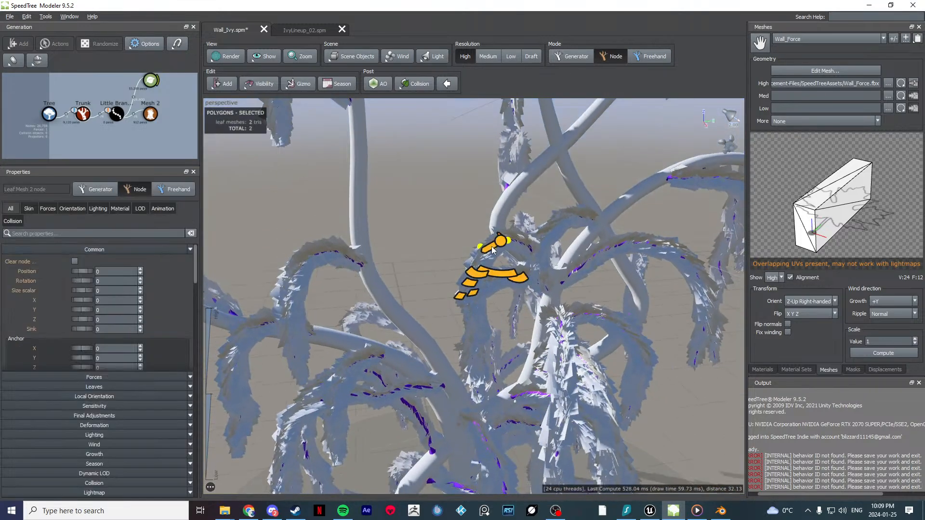
click(151, 84)
scroll(140, 126, up, 3)
scroll(141, 122, down, 4)
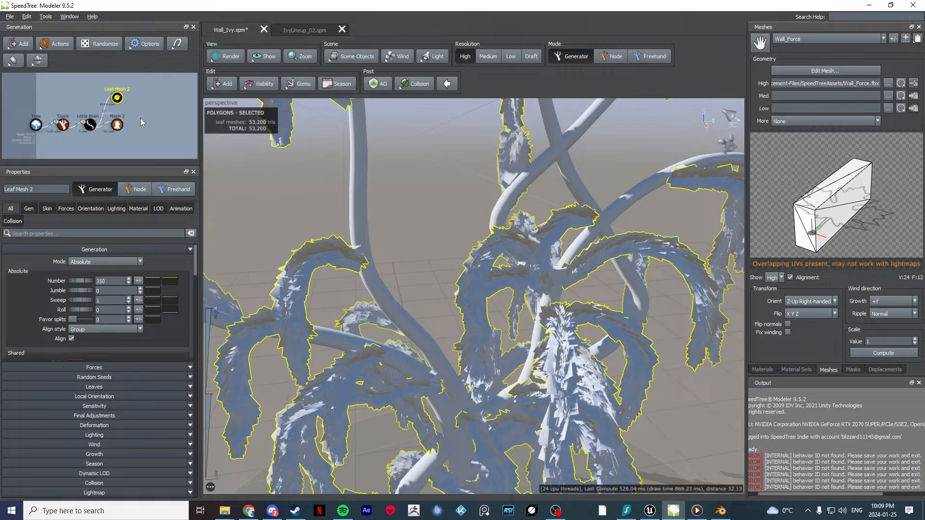
click(792, 40)
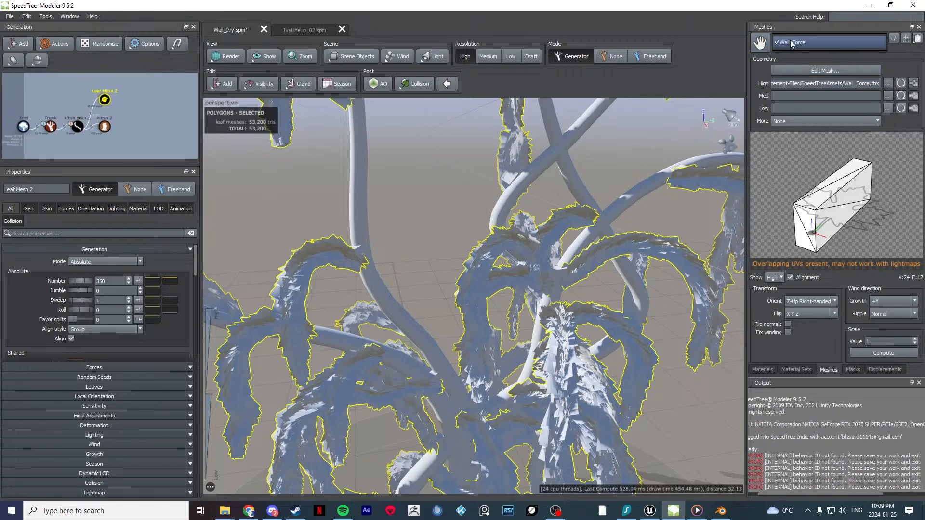
click(790, 43)
click(762, 370)
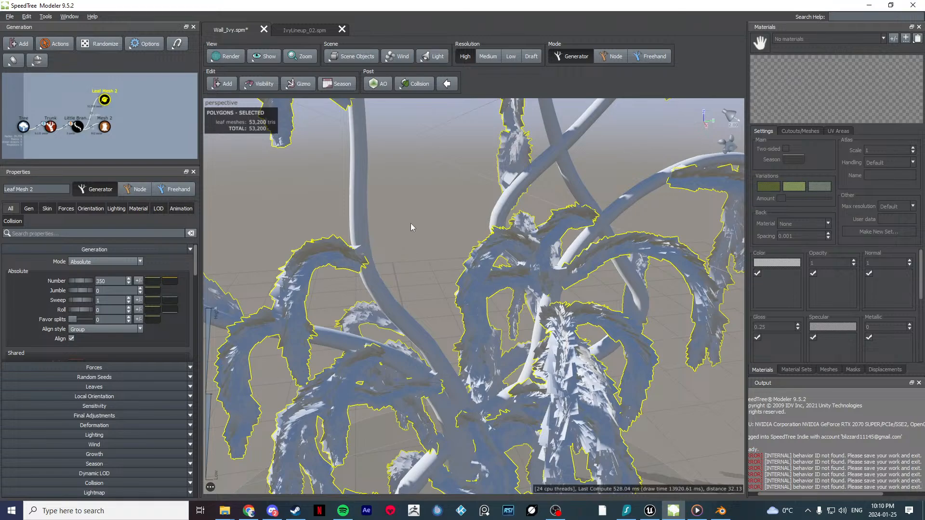
Step: Set the collision quality of Wall_Ivy to High quality so that overlapping leaf meshes are pruned
click(413, 84)
click(434, 122)
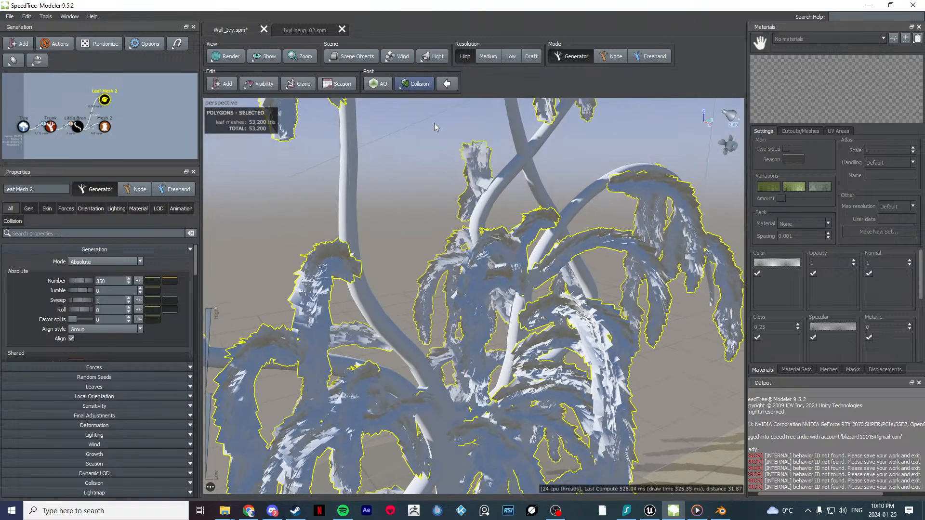
scroll(441, 212, down, 5)
drag(448, 232, 467, 231)
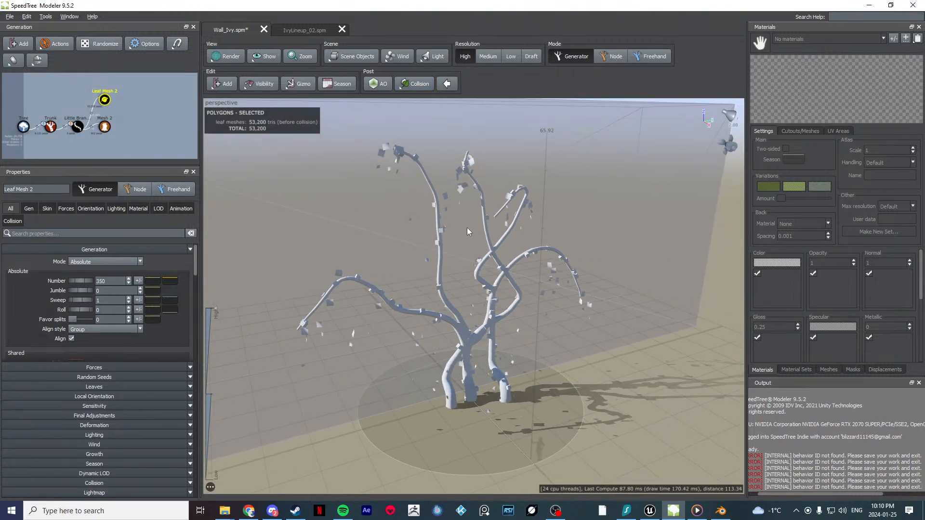
Step: Compare the collision settings of IvyLineup_02 and Wall_Ivy, and examine the remaining leaves on the Wall_Ivy trunks
click(307, 31)
click(414, 83)
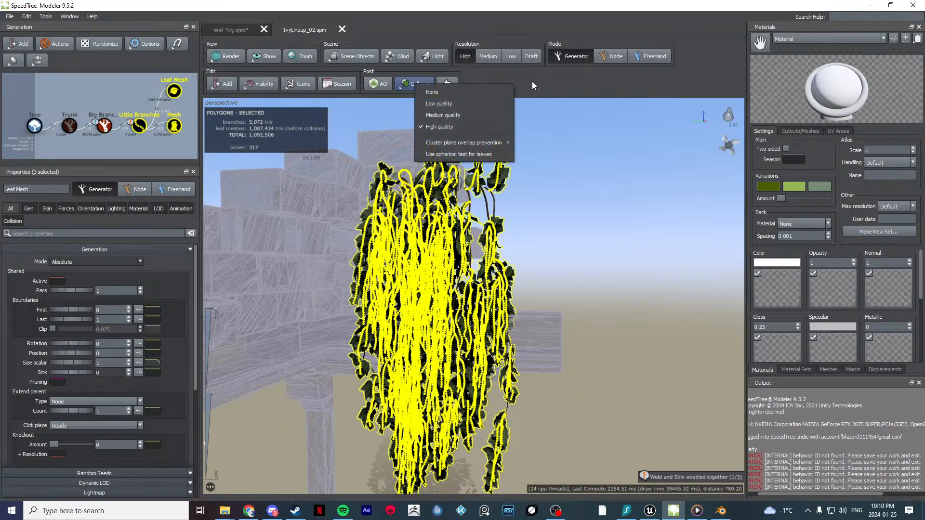
click(236, 30)
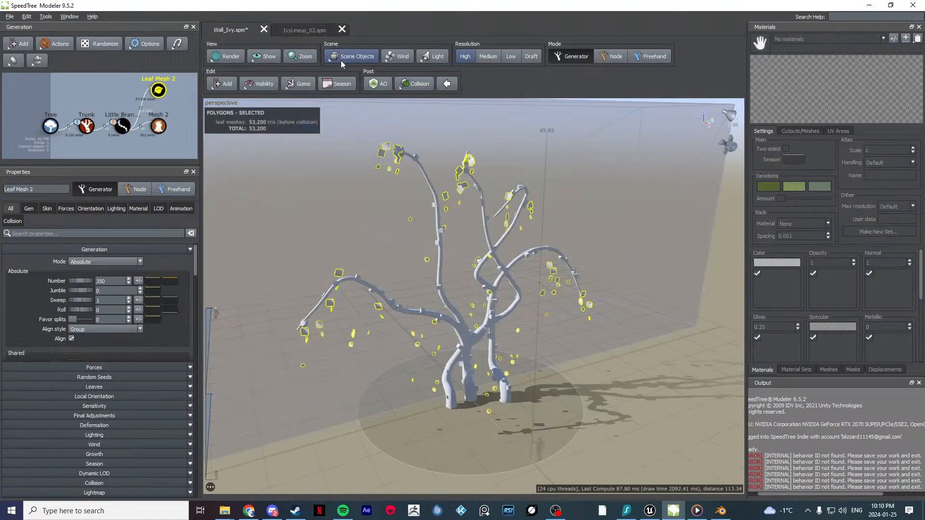
click(415, 83)
click(522, 83)
drag(479, 186, 460, 312)
scroll(453, 236, up, 5)
scroll(469, 262, down, 5)
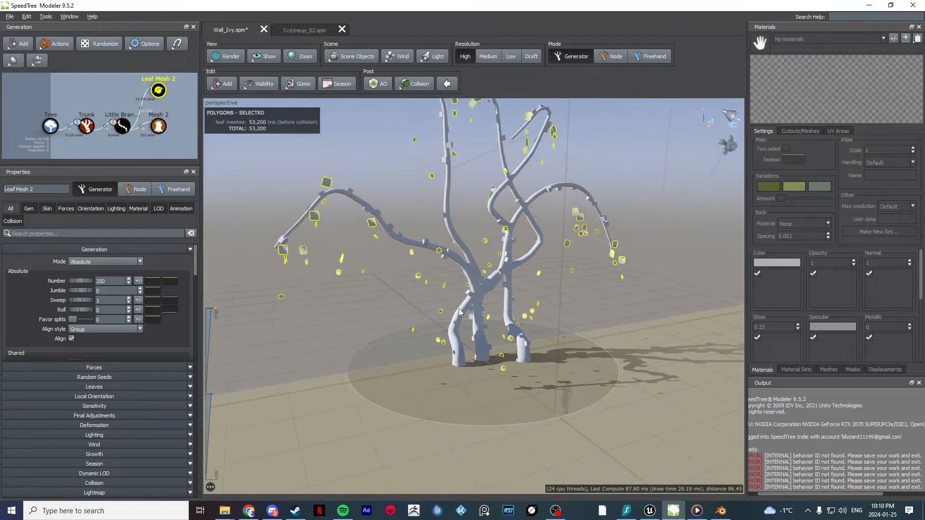
Step: Switch to File Explorer, open H:\3D_Tutorials\VideoFiles-03\Textures and try to load the Wood_BarkWillow albedo texture as the material's color map
click(234, 512)
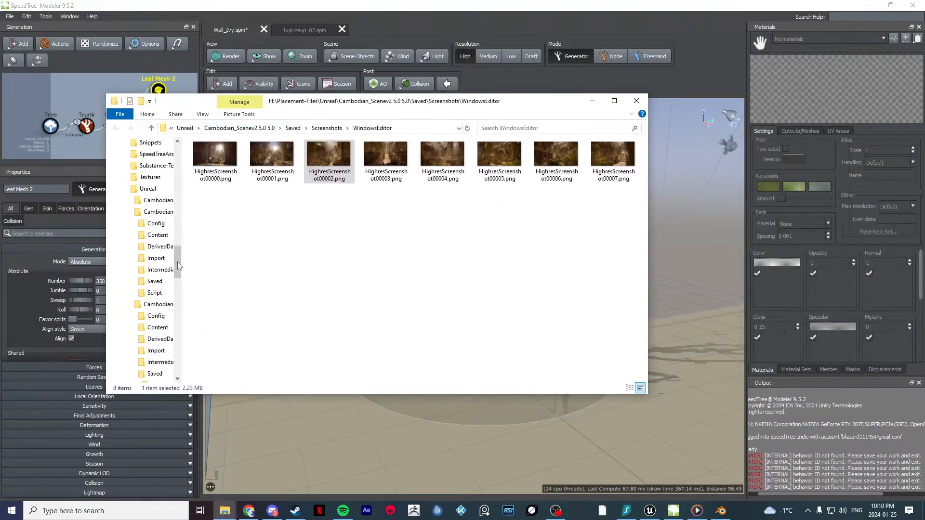
drag(178, 266, 179, 189)
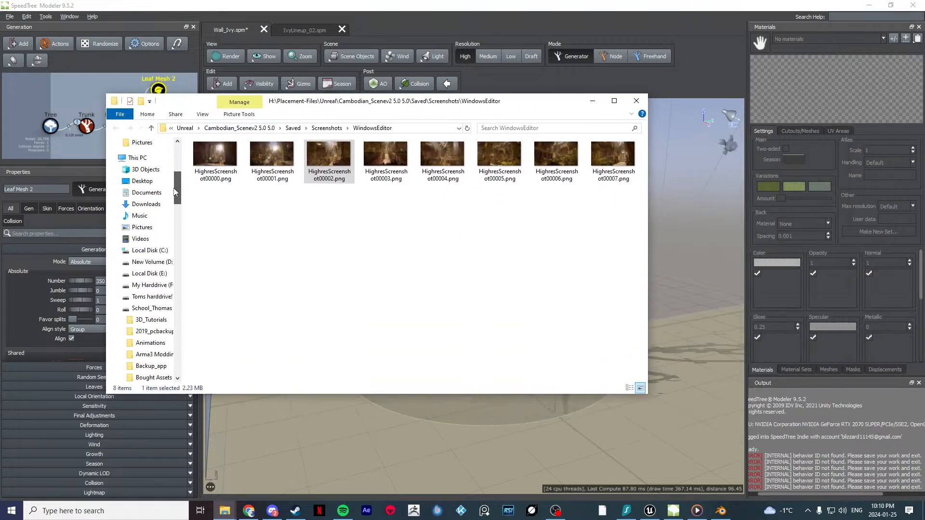
click(152, 297)
click(160, 309)
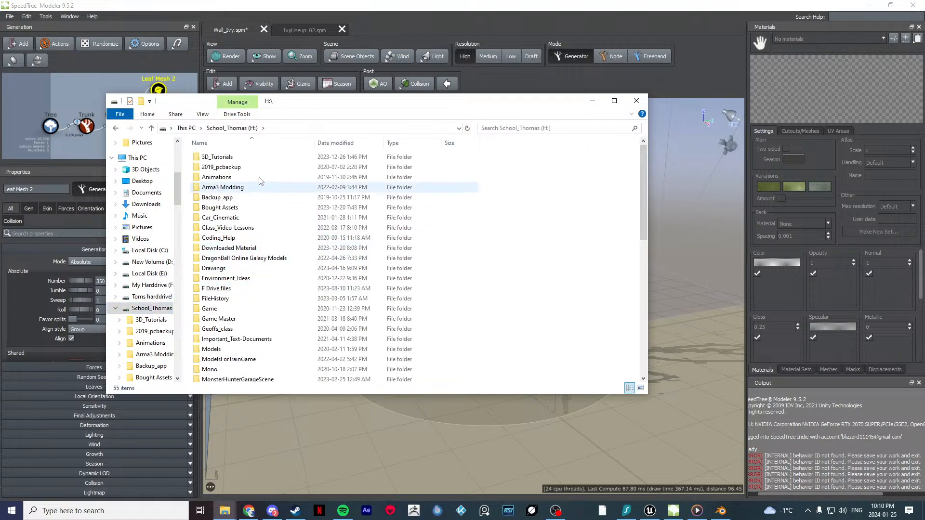
double_click(216, 158)
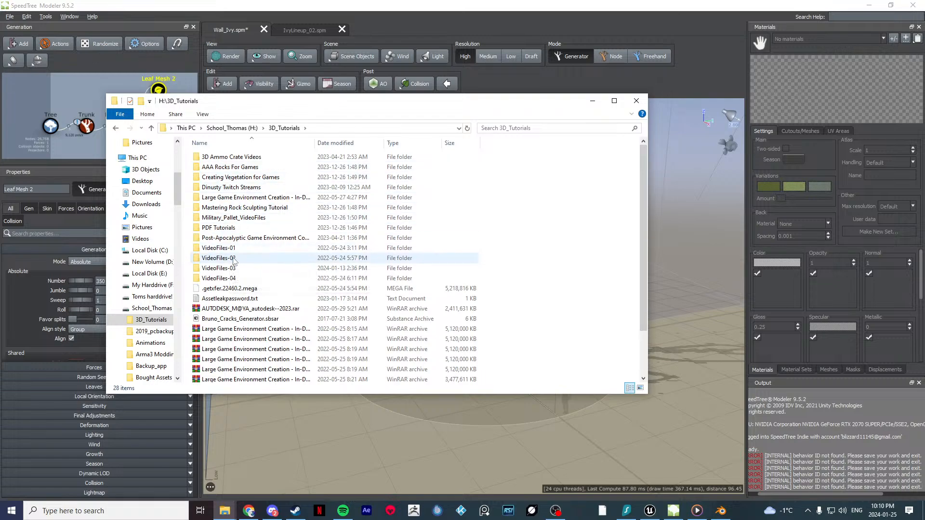
double_click(218, 268)
double_click(228, 161)
drag(284, 247, 348, 284)
drag(419, 107, 417, 99)
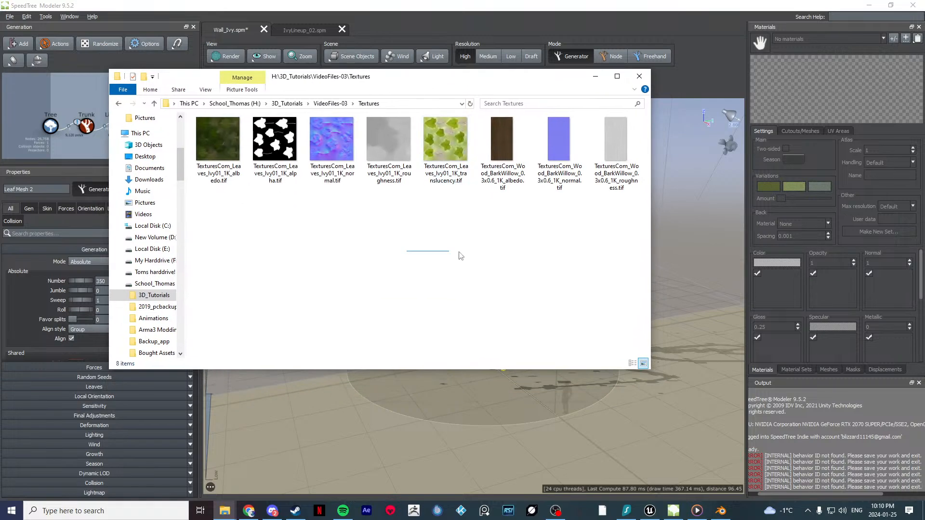
drag(460, 256, 462, 253)
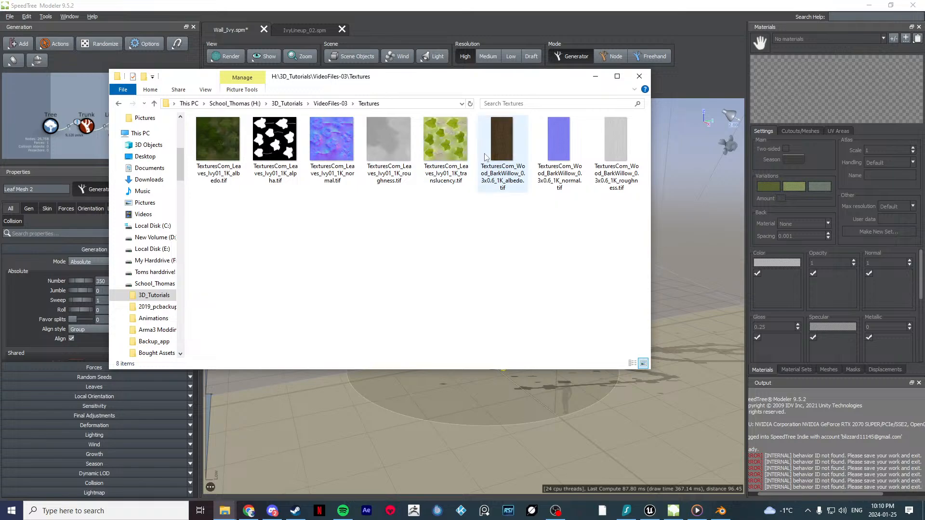
drag(496, 147, 764, 284)
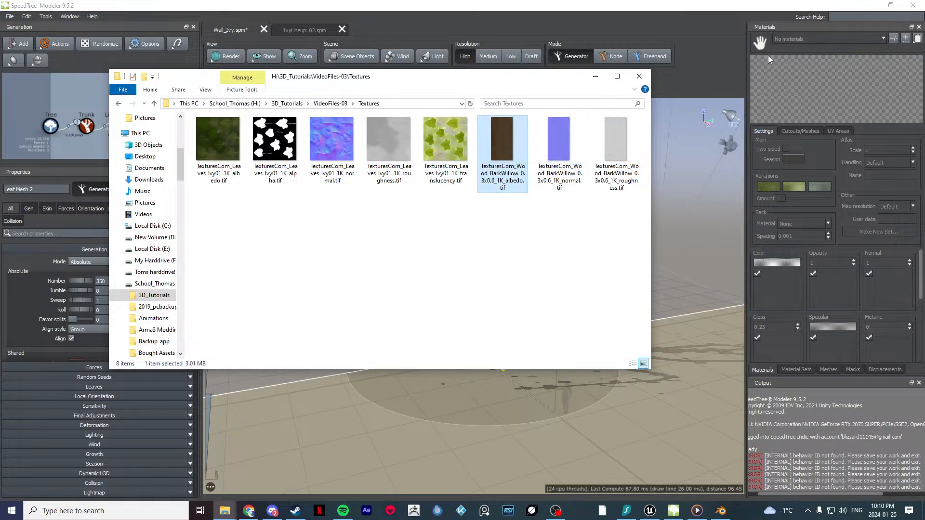
Step: Rename the existing material to Ivy and add a second material named Bark
click(895, 41)
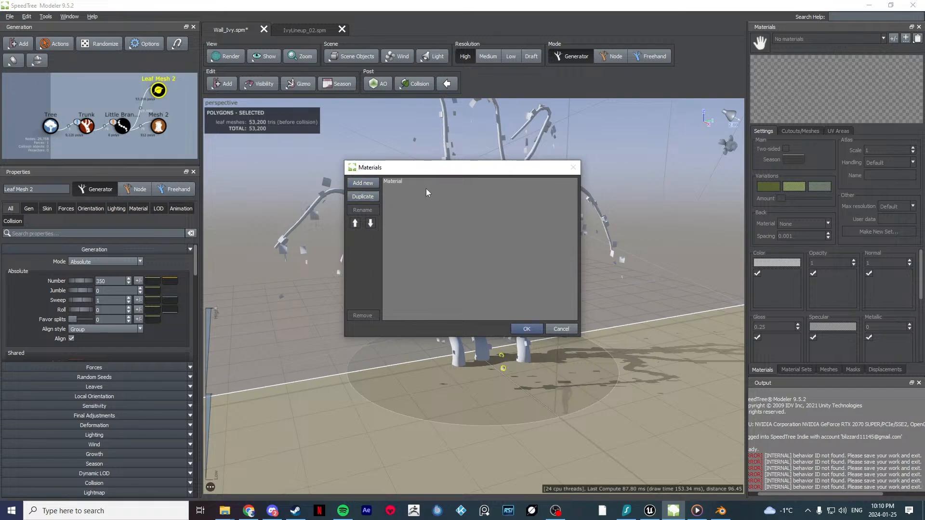
click(412, 181)
click(366, 210)
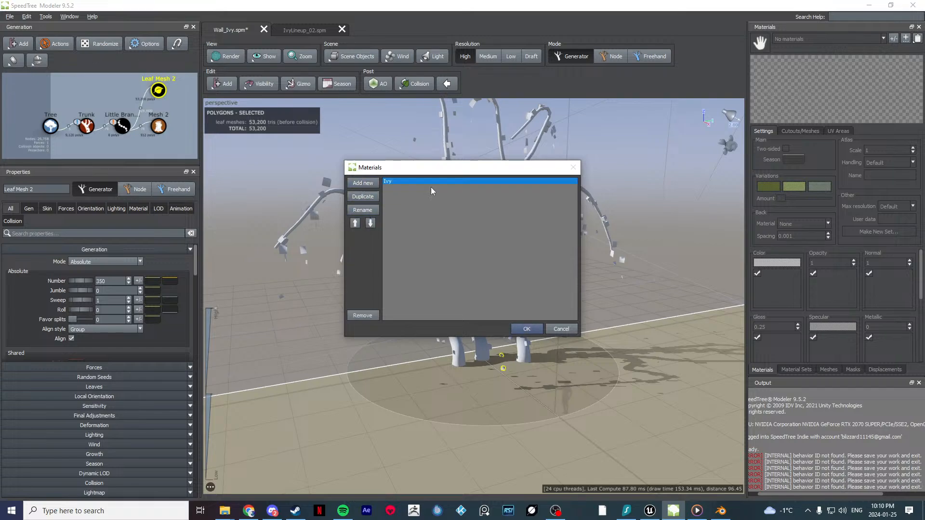
click(362, 183)
click(409, 188)
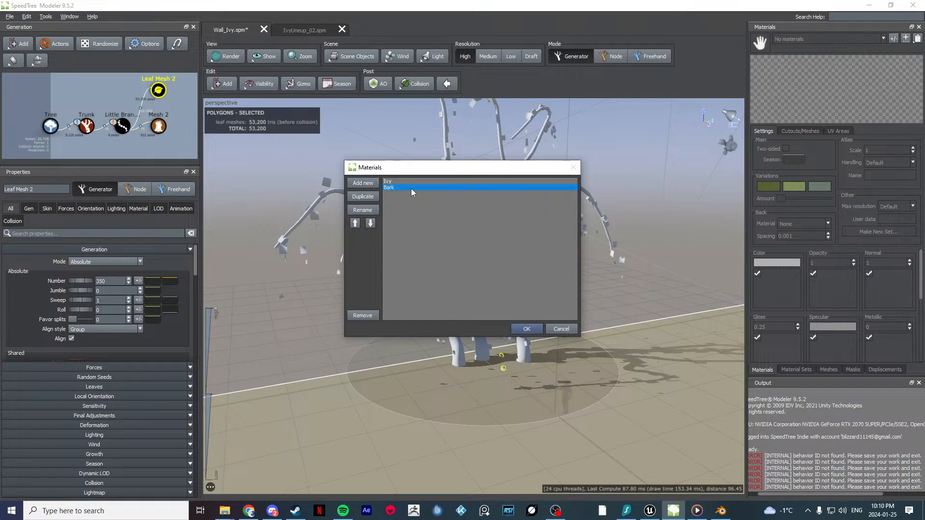
click(529, 330)
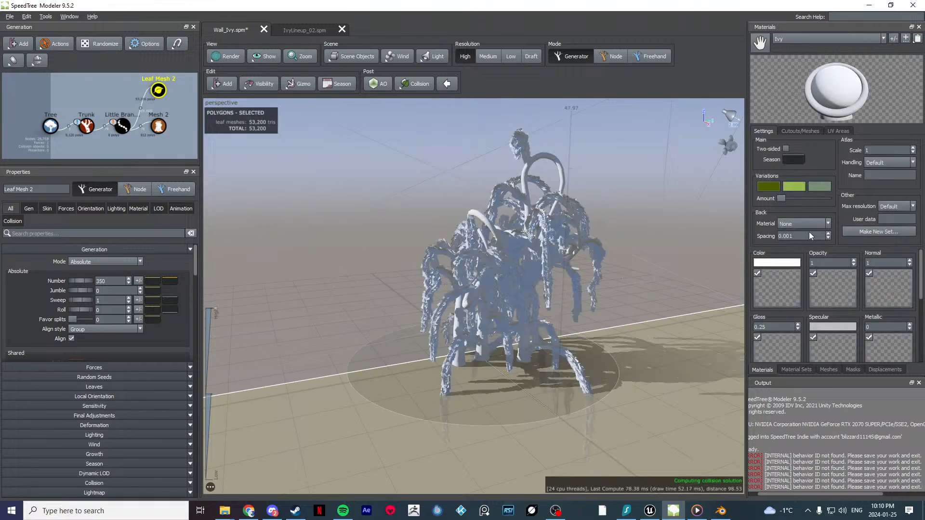
Step: Check how the trunks respond to the material changes and undo the Ivy and Bark material edits
drag(612, 254, 551, 267)
scroll(542, 267, up, 3)
scroll(543, 270, down, 5)
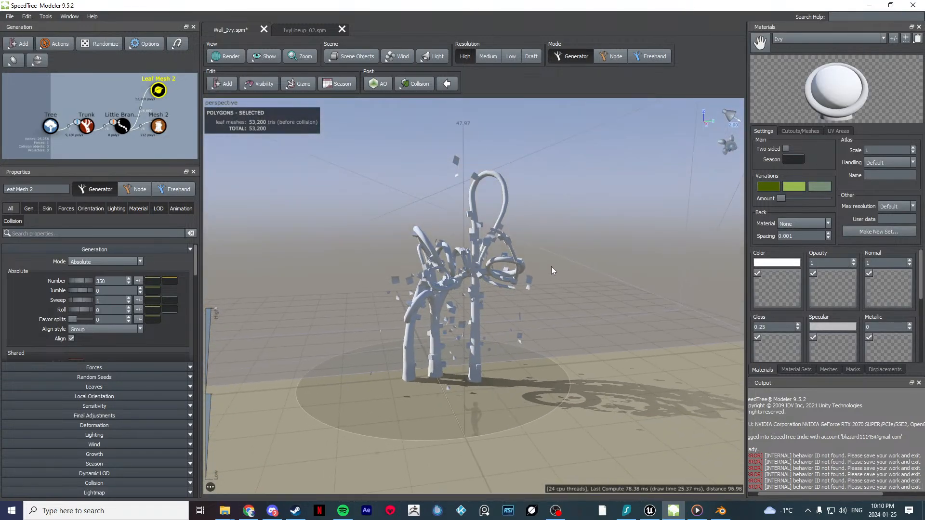
key(ctrl+z)
key(ctrl+z)
key(ctrl+z)
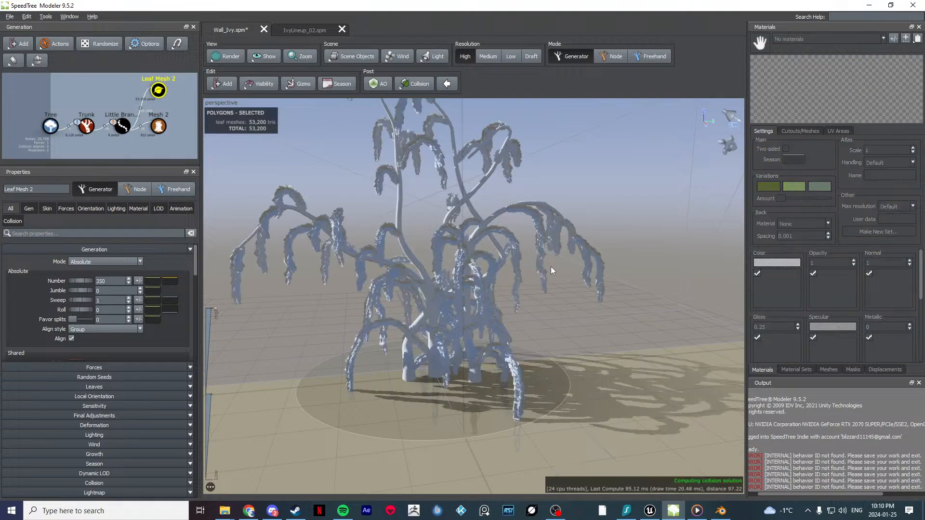
Step: Deselect the leaf mesh generator and examine the whole ivy in relation to the wall
scroll(528, 300, down, 5)
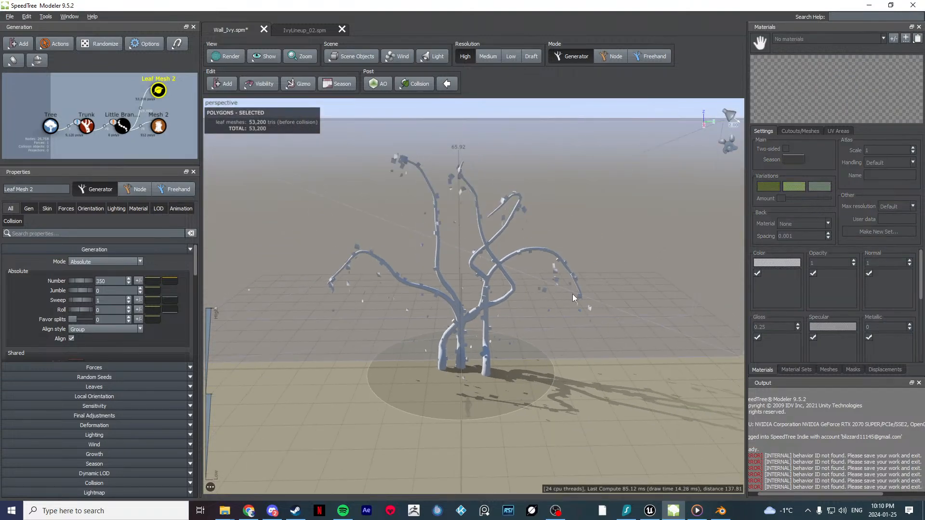
click(629, 231)
scroll(608, 257, down, 4)
key(Escape)
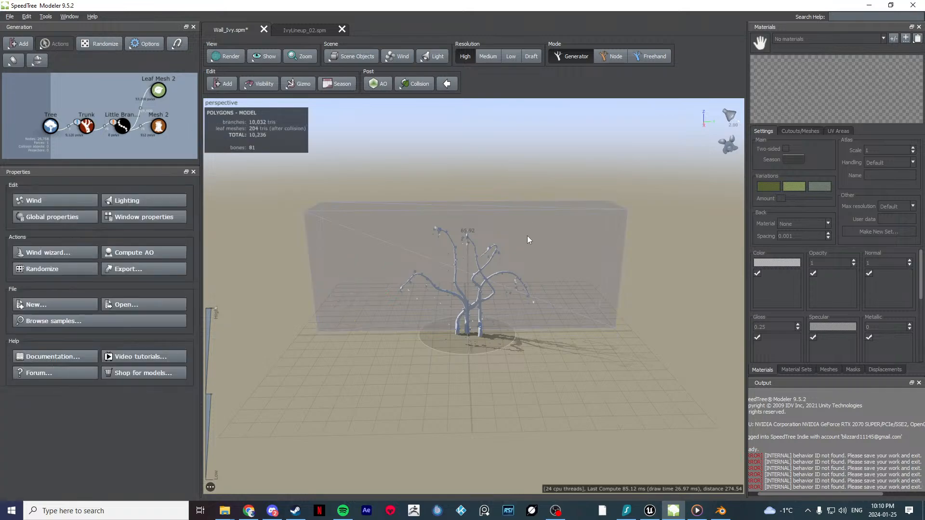
scroll(535, 255, up, 10)
scroll(539, 264, down, 9)
mouse_move(539, 264)
mouse_down()
mouse_move(568, 256)
mouse_move(545, 274)
mouse_up()
scroll(545, 275, up, 3)
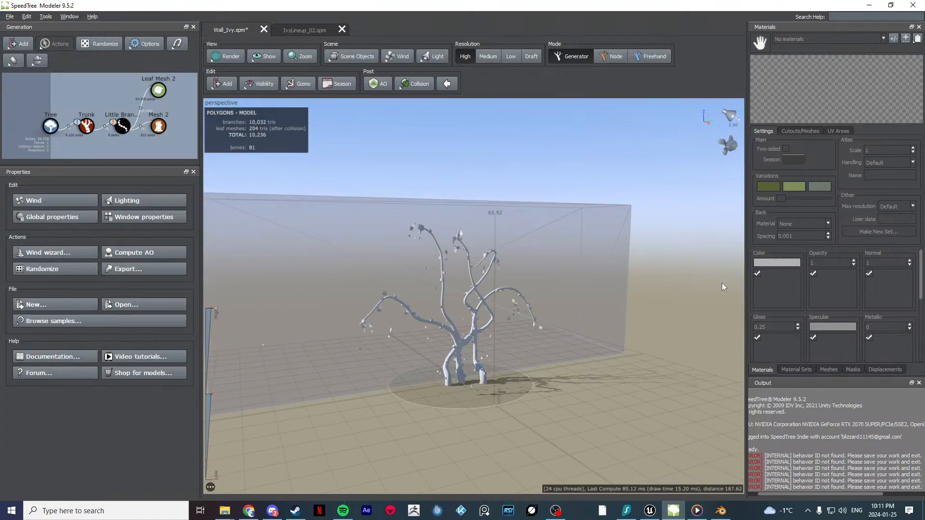
Step: Rename the existing material to Wall and apply it to the wall geometry behind the ivy
click(905, 39)
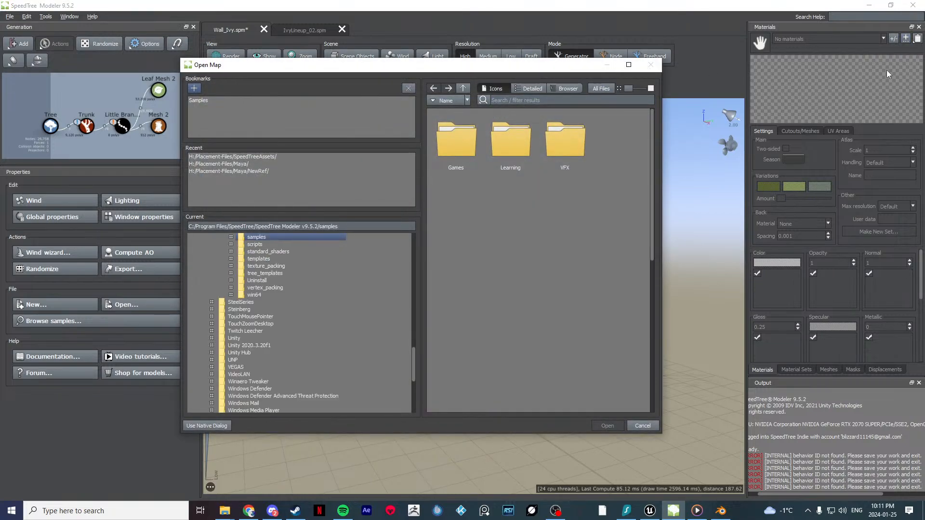
click(641, 427)
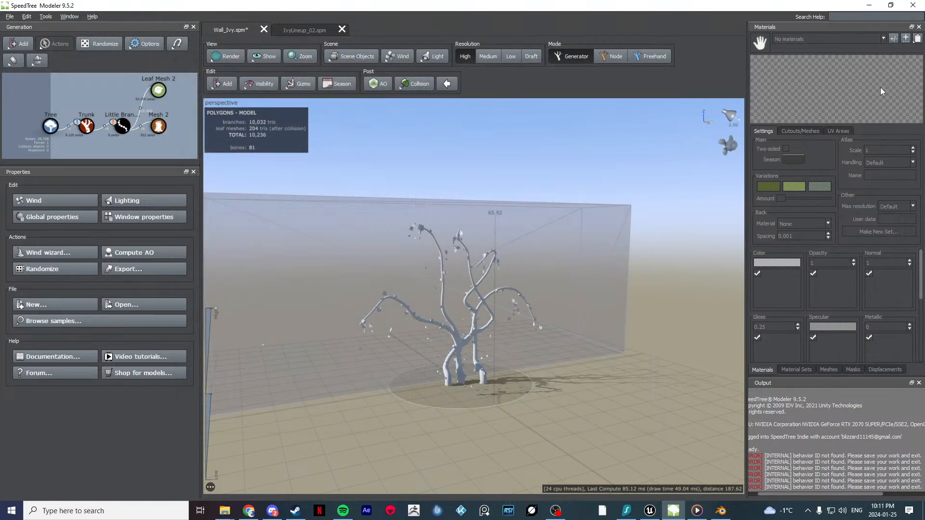
click(894, 39)
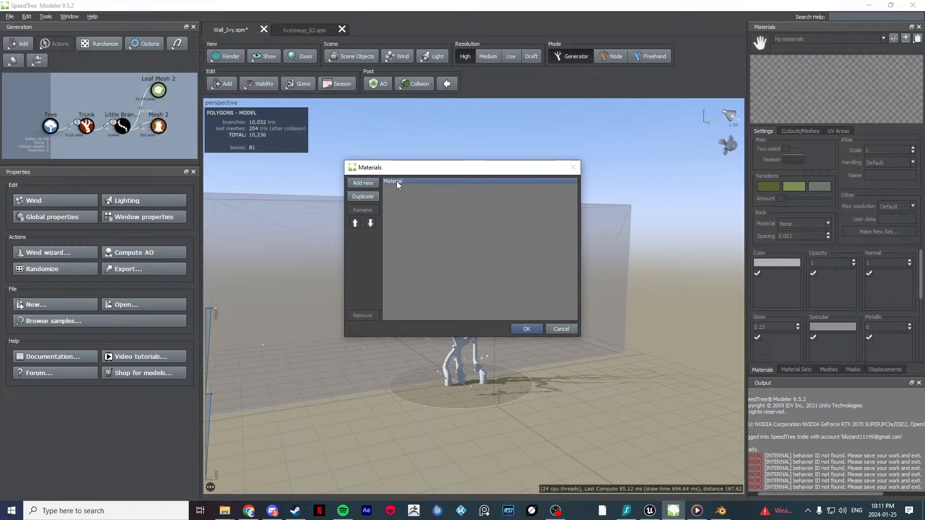
click(362, 210)
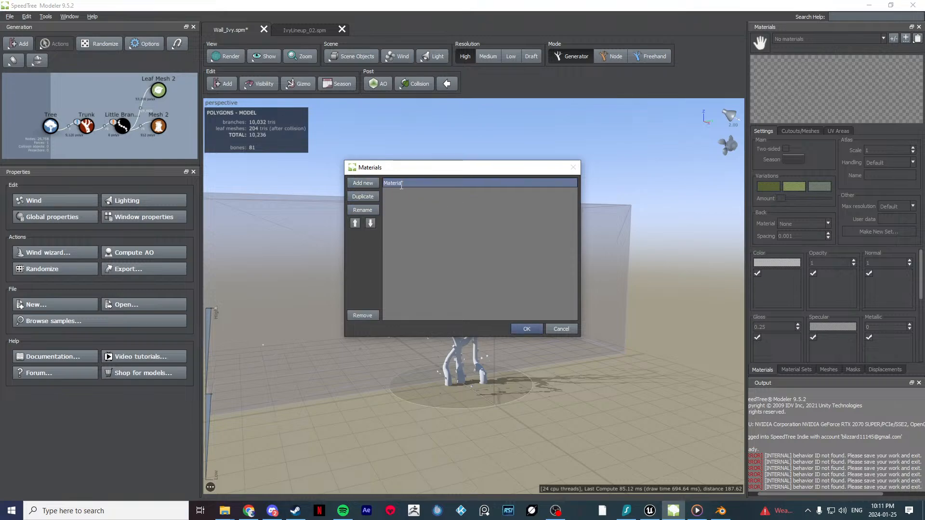
click(530, 328)
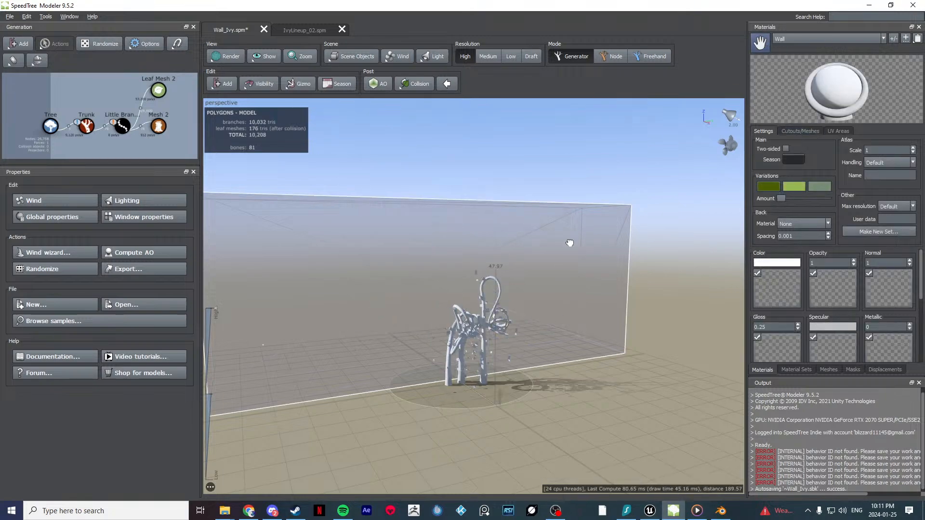
drag(628, 291, 574, 288)
scroll(518, 307, up, 5)
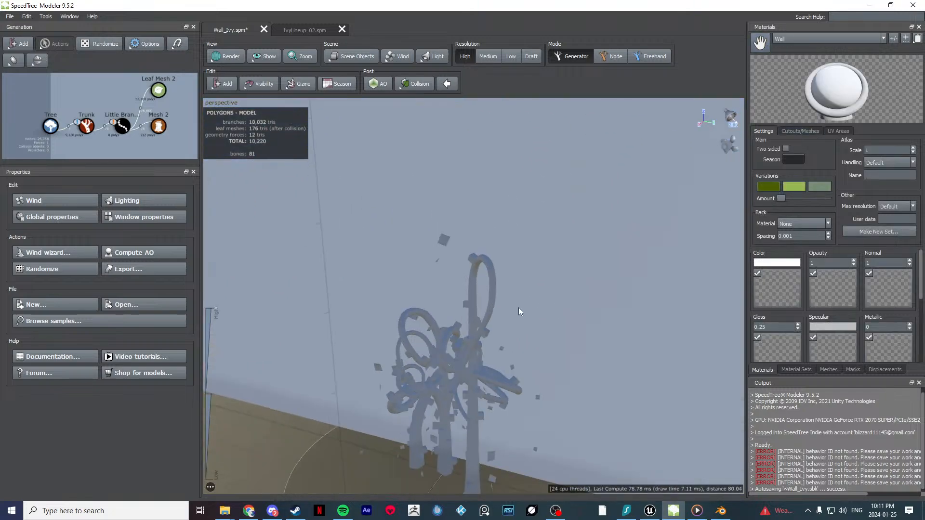
Step: Select the Trunk generator and read its messages about branch forces and late noise, checking which nodes they concern
drag(487, 136, 508, 291)
click(513, 220)
scroll(426, 296, down, 2)
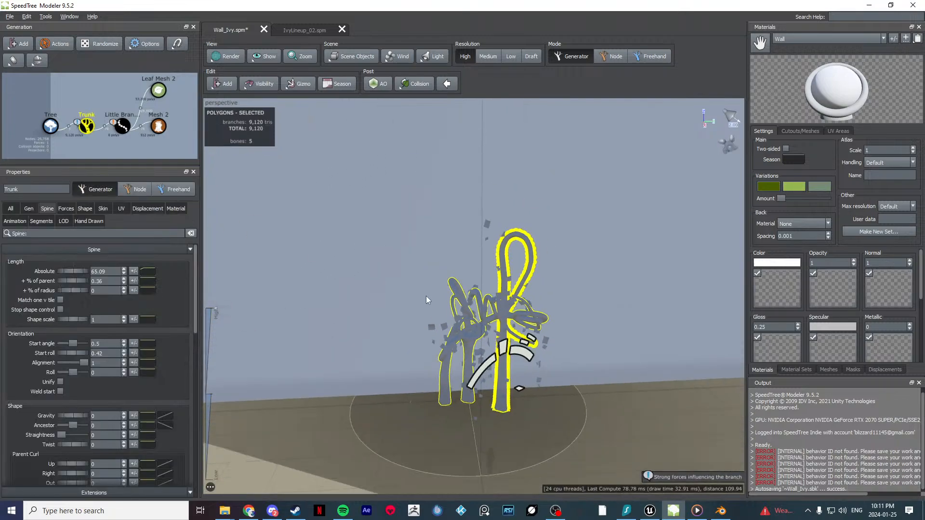
click(95, 131)
click(111, 210)
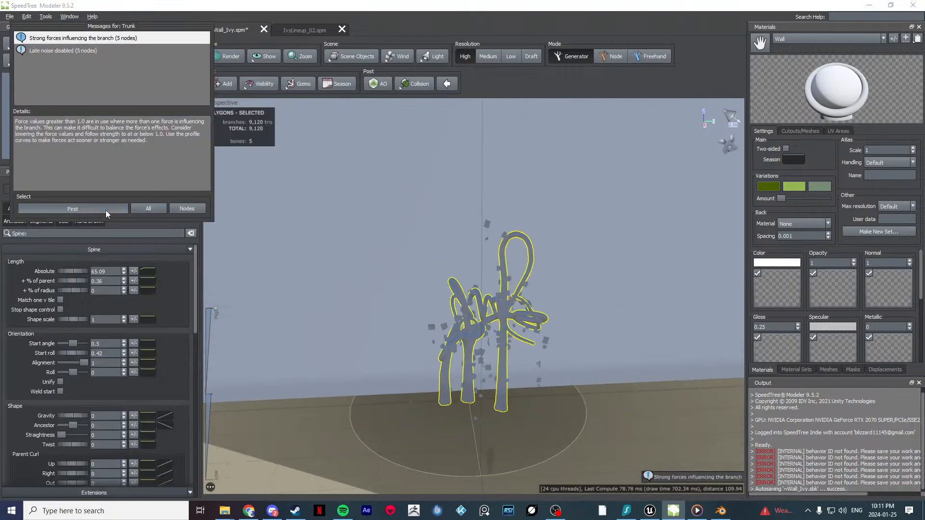
click(195, 207)
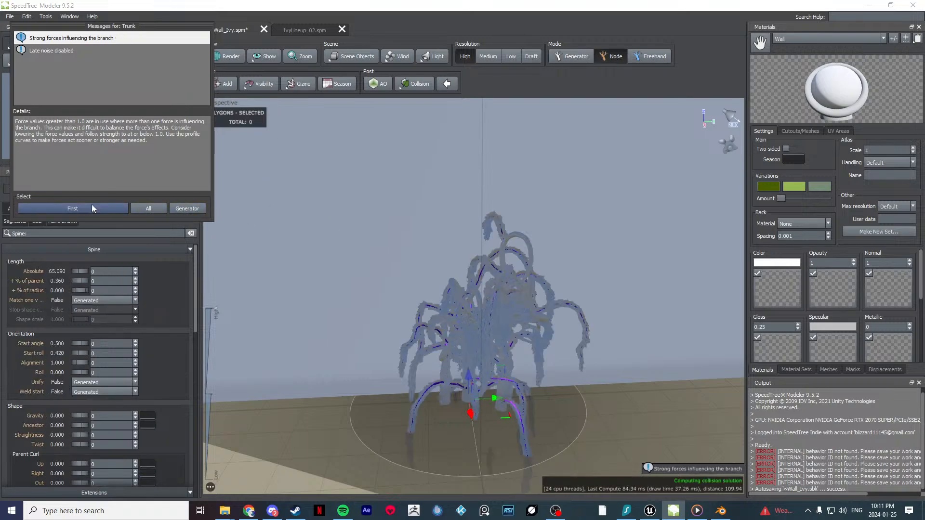
click(67, 51)
click(54, 43)
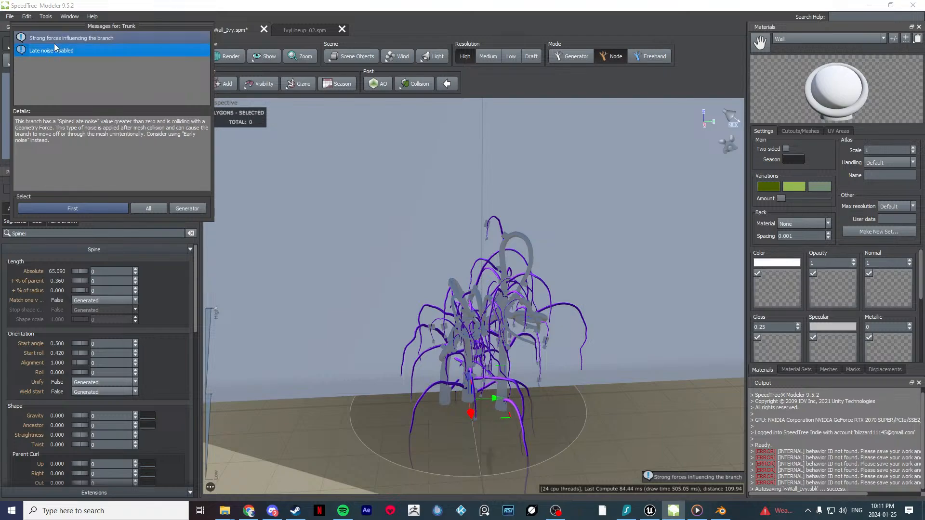
click(85, 208)
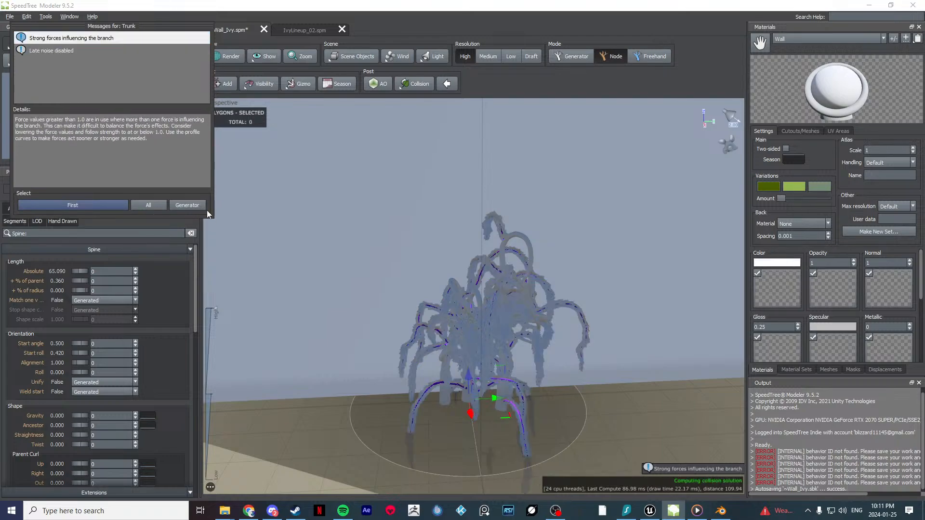
drag(96, 26, 271, 36)
key(Escape)
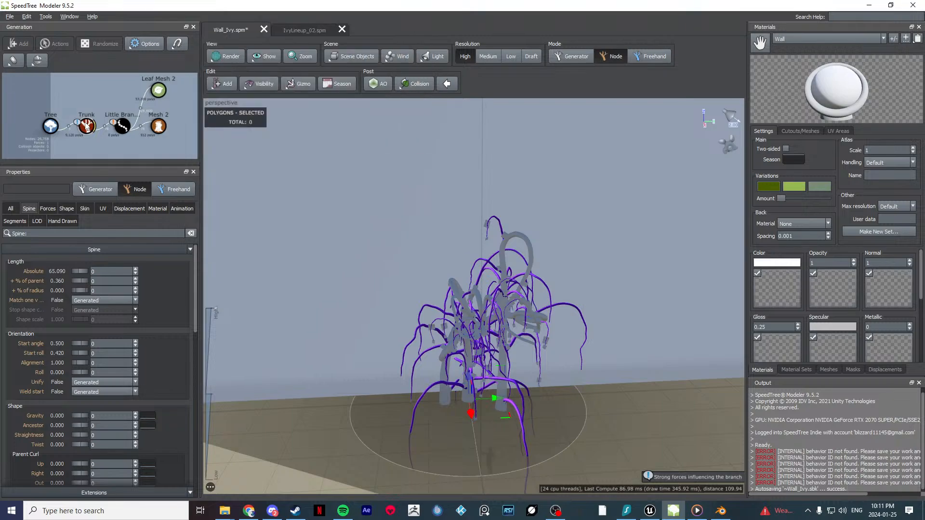
Step: Set the Trunk generator's absolute spine length to 67.31
click(87, 127)
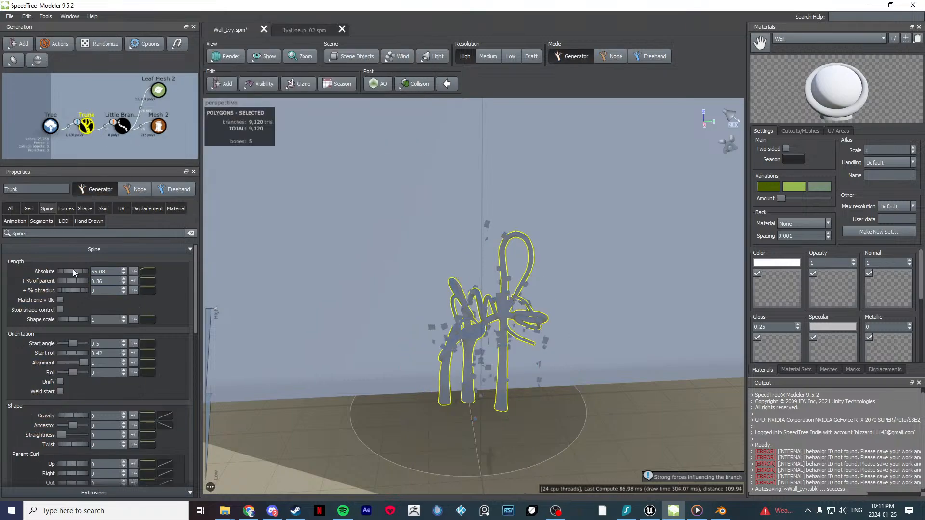
drag(74, 269, 37, 273)
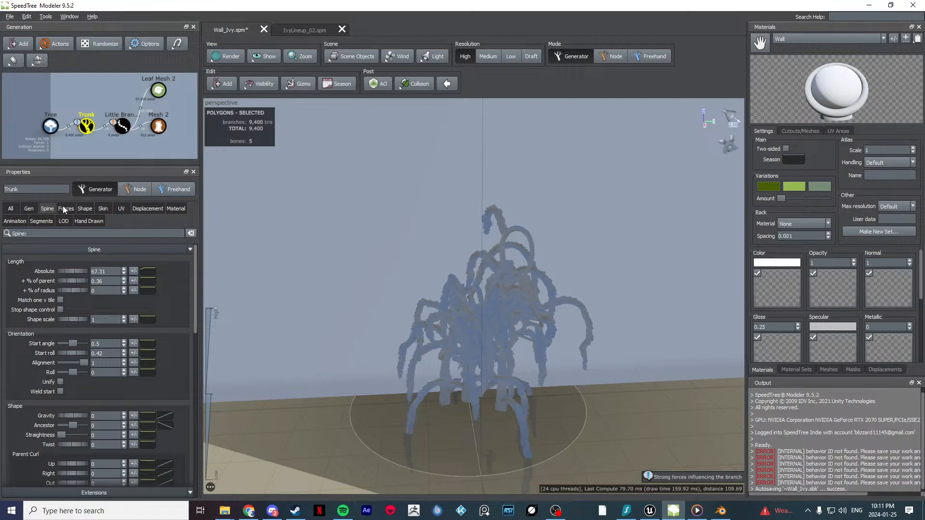
Step: Try adjusting the first boundary in the Trunk generator's generation settings
click(28, 209)
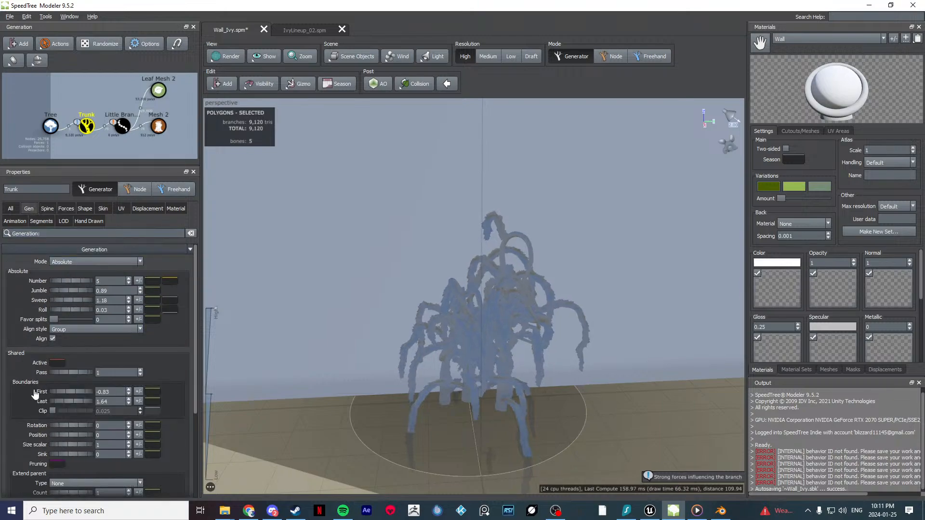
scroll(32, 393, down, 5)
scroll(19, 394, up, 4)
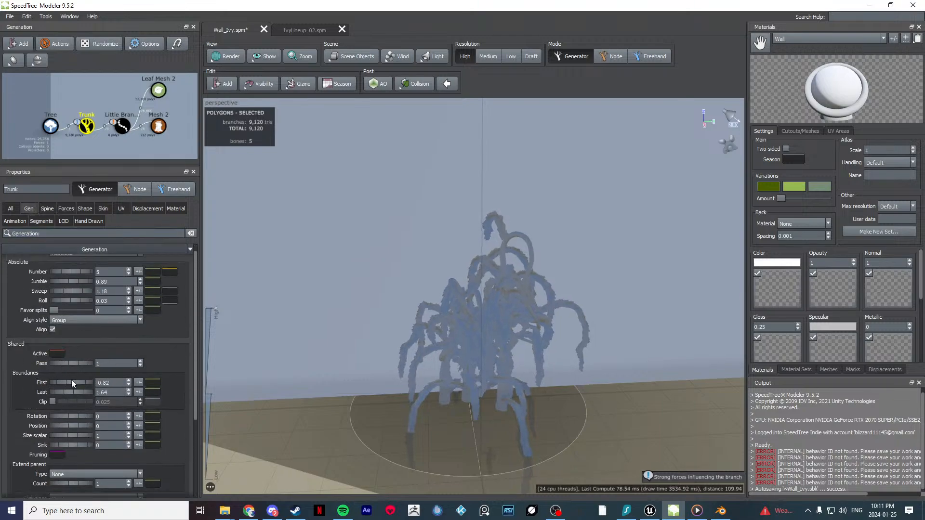
drag(71, 383, 17, 385)
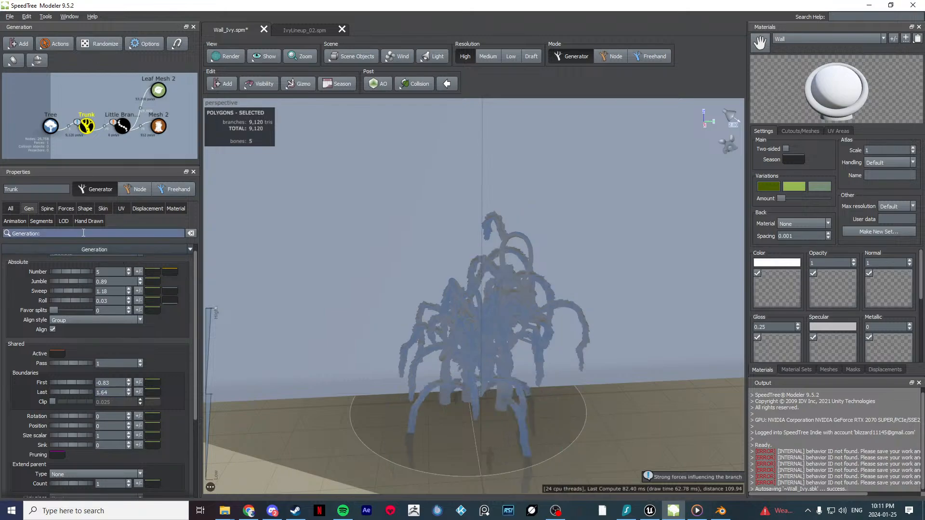
Step: Turn the Trunk generator's Wall_Force off and back on to compare its influence on the trunks
click(66, 209)
click(49, 281)
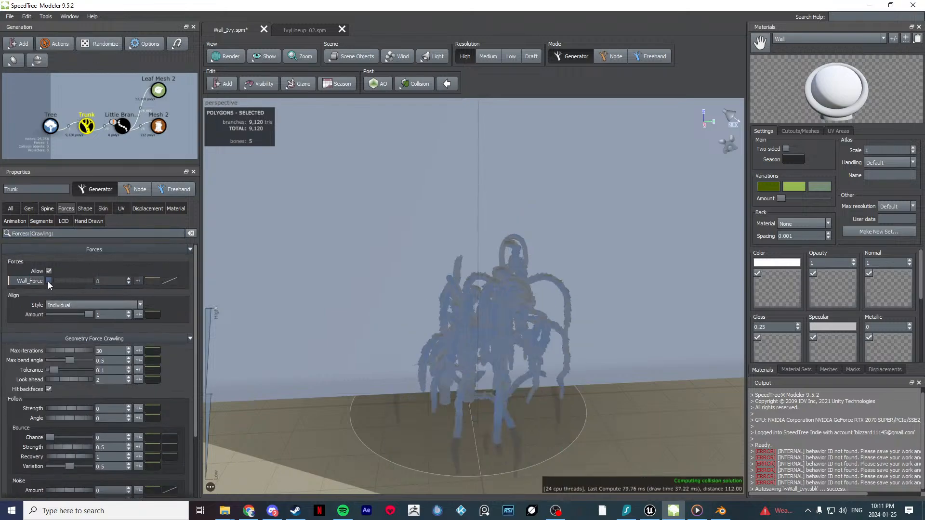
click(49, 280)
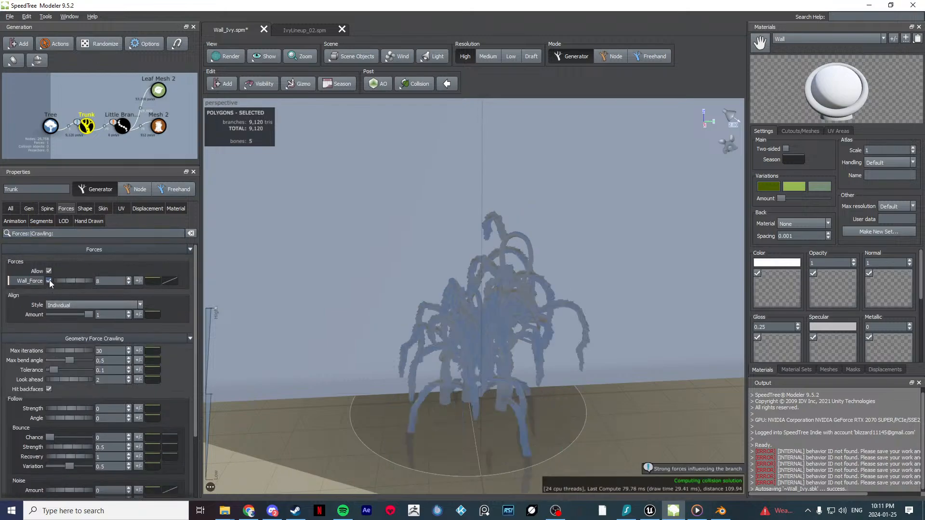
Step: Set the Trunk generator's segment accuracy to 28 and its influence to 1.02
click(168, 209)
click(121, 210)
click(84, 209)
click(41, 221)
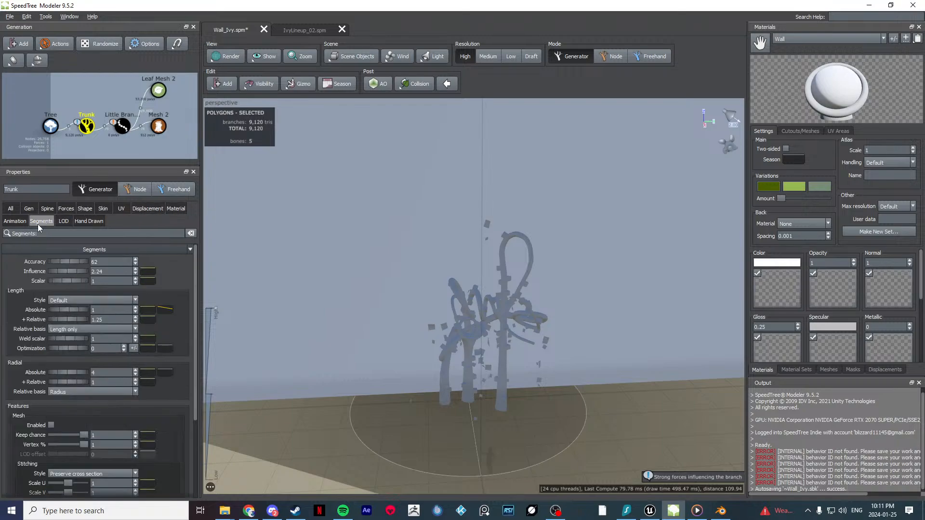
drag(79, 262, 13, 267)
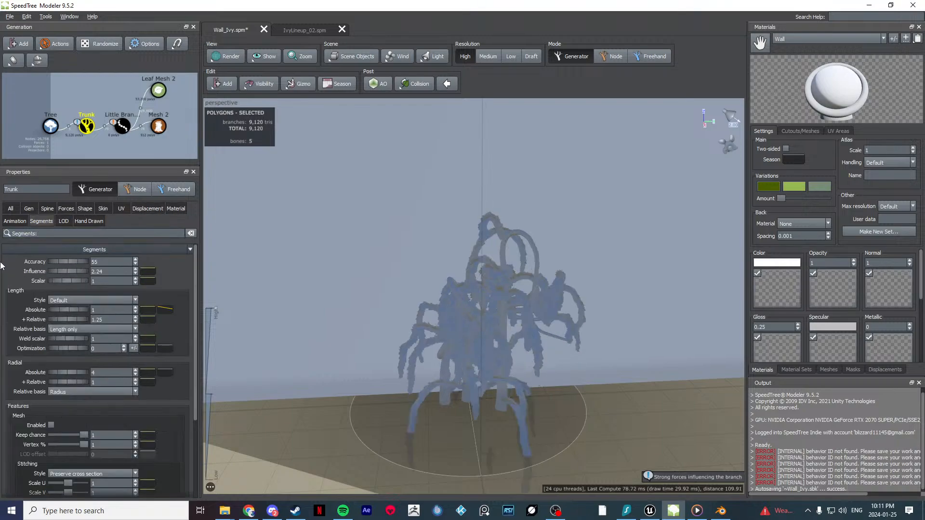
drag(90, 262, 2, 261)
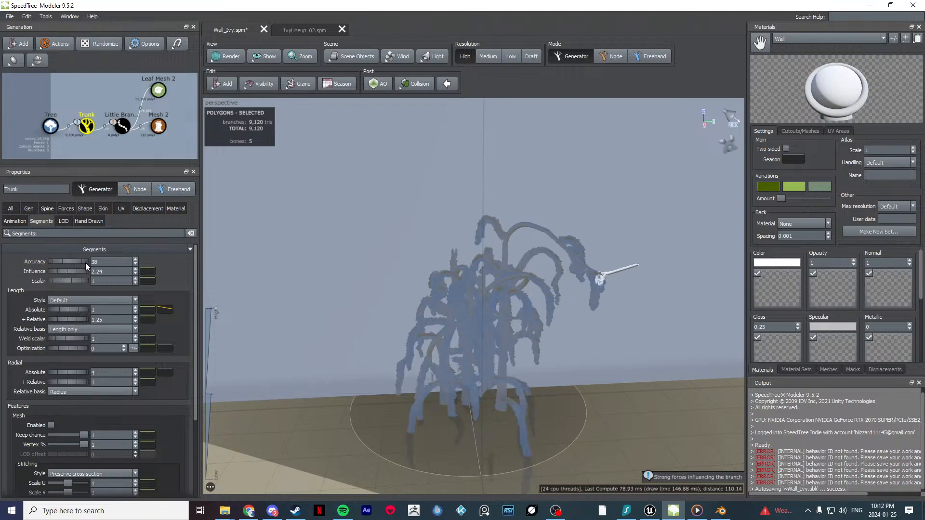
drag(85, 262, 20, 273)
scroll(120, 136, down, 3)
scroll(138, 146, up, 4)
Step: Select the wall's force object and disable and re-enable it to check its effect on the ivy
drag(385, 259, 414, 235)
click(414, 235)
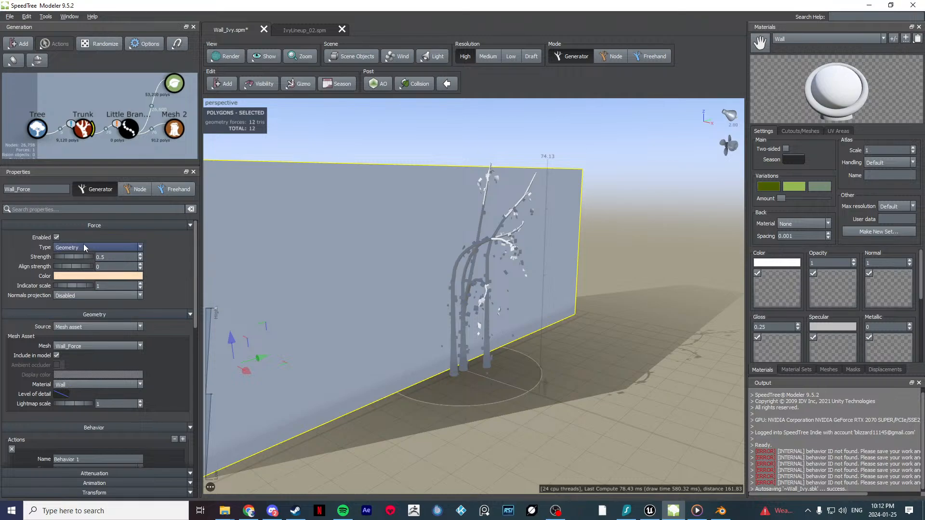
click(56, 238)
click(55, 237)
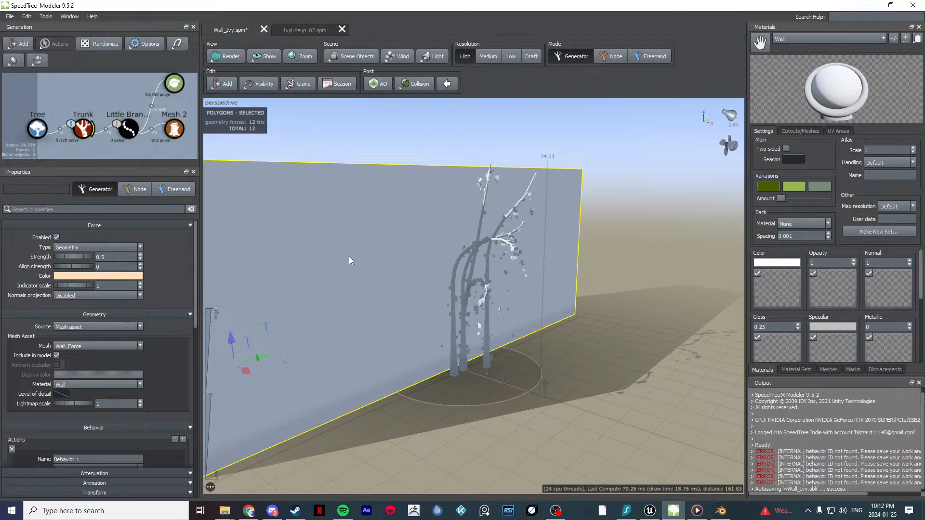
Step: Try a Wall_Force strength of 13.65 on the Trunk generator and revert it to 8
click(476, 247)
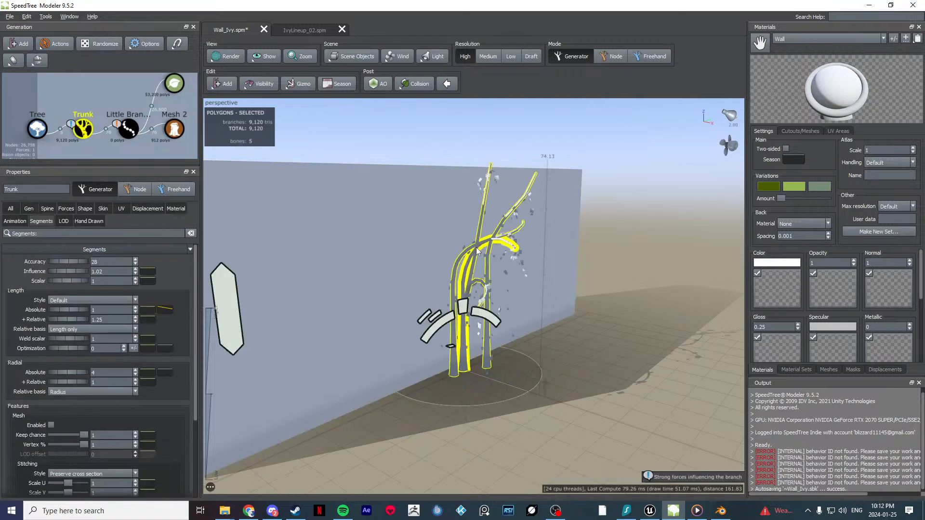
click(69, 212)
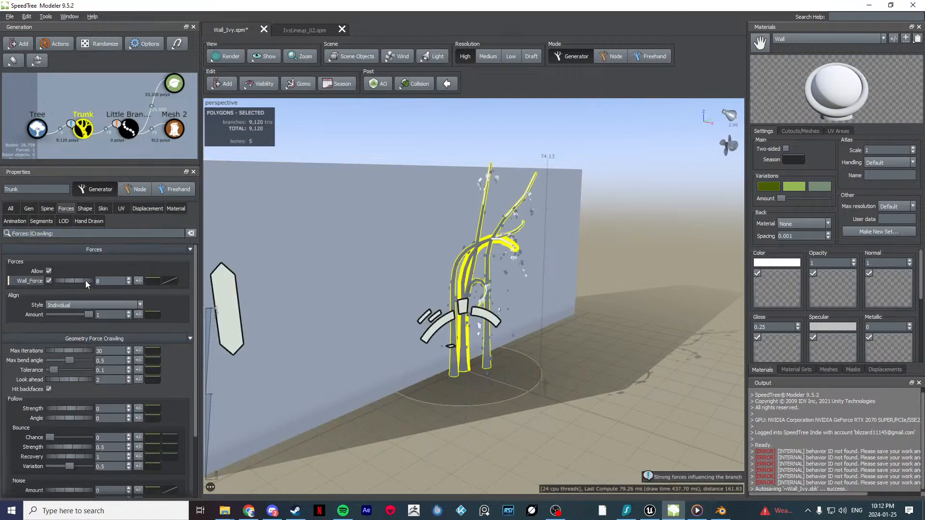
drag(76, 282, 81, 282)
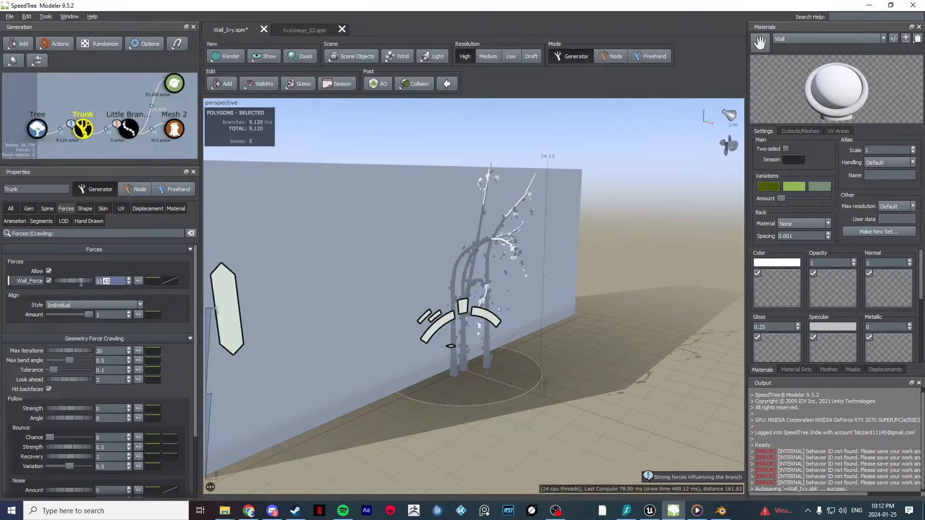
drag(290, 283, 323, 264)
key(ctrl+z)
drag(85, 283, 59, 284)
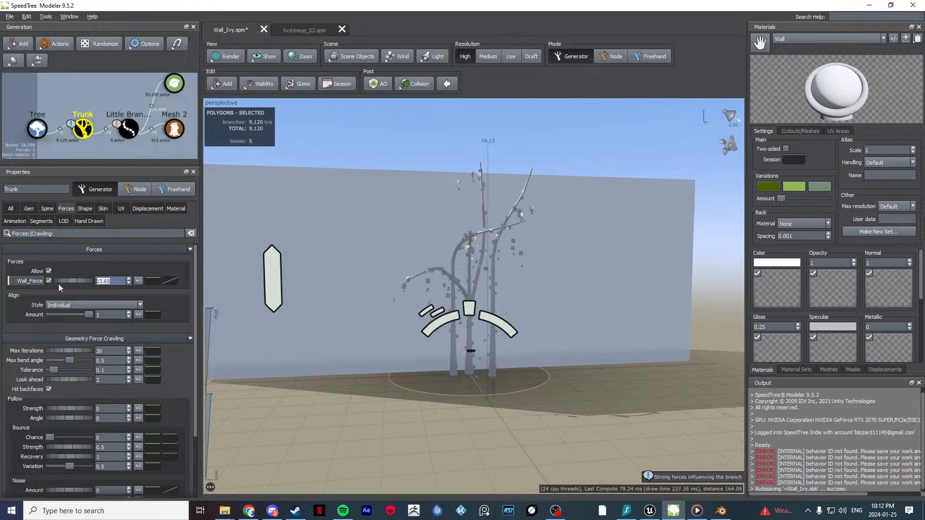
drag(333, 249, 488, 298)
click(488, 297)
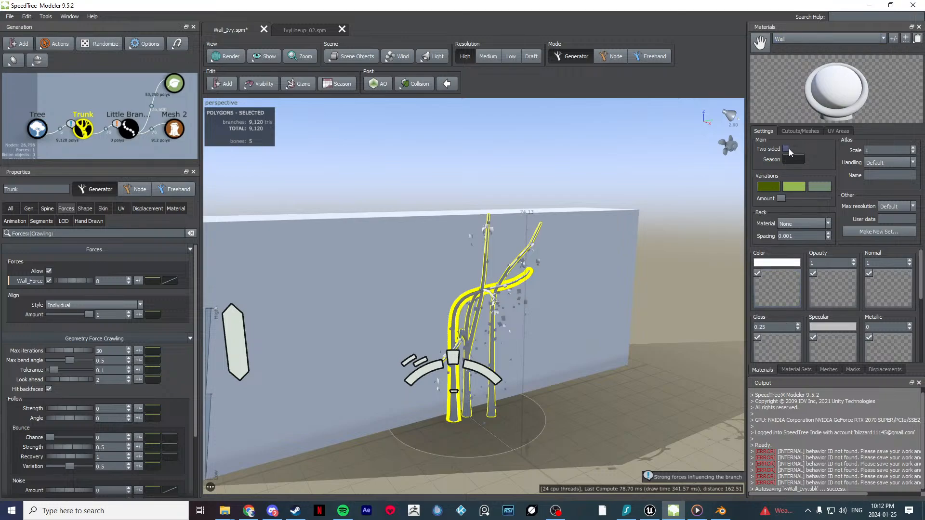
Step: Assign the Wall_Force mesh to the Wall material's cutouts and meshes
click(807, 132)
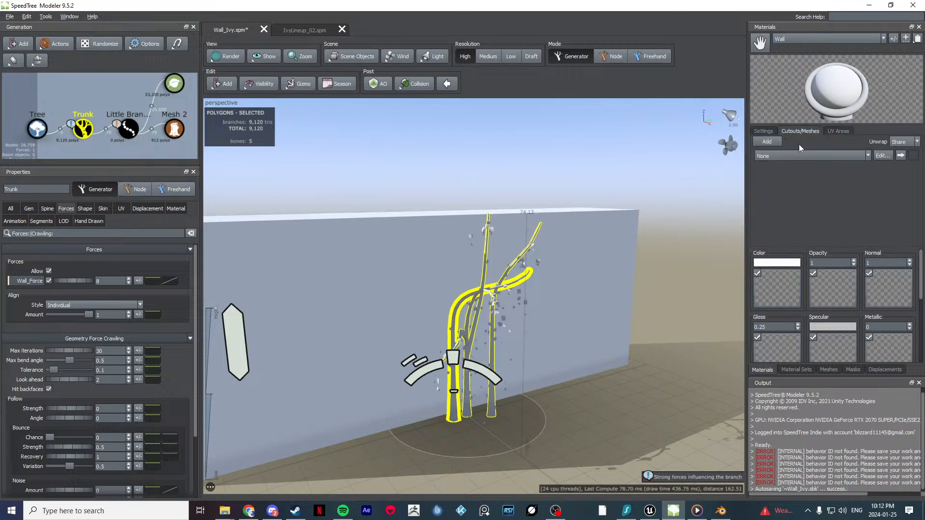
click(785, 171)
drag(654, 253, 551, 264)
scroll(559, 269, up, 5)
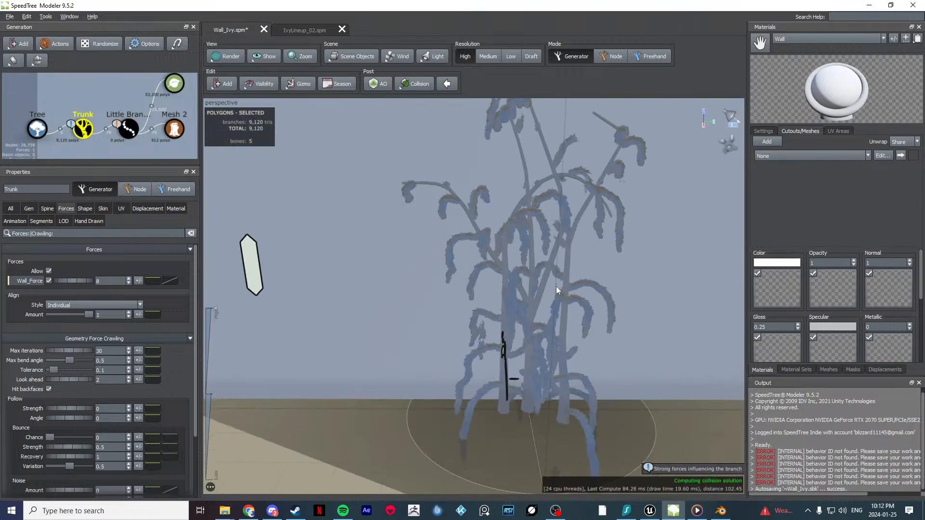
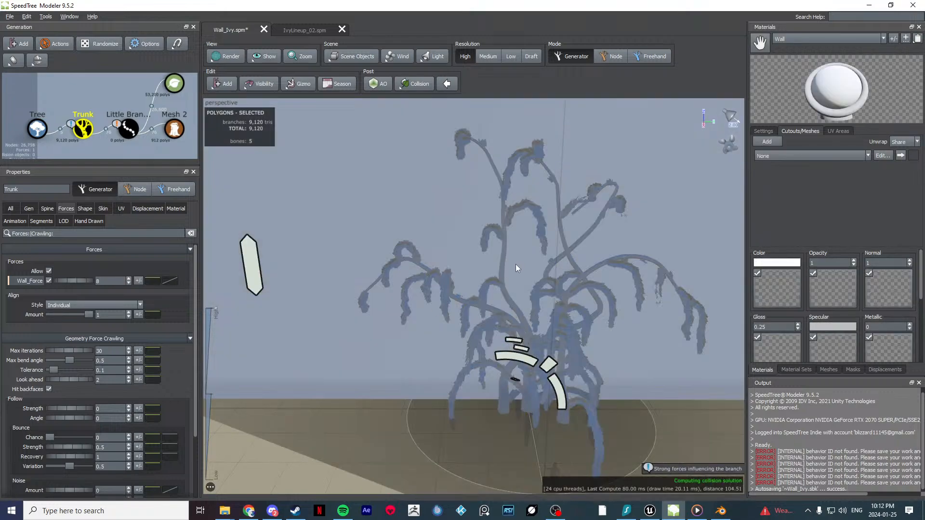
click(800, 156)
click(782, 174)
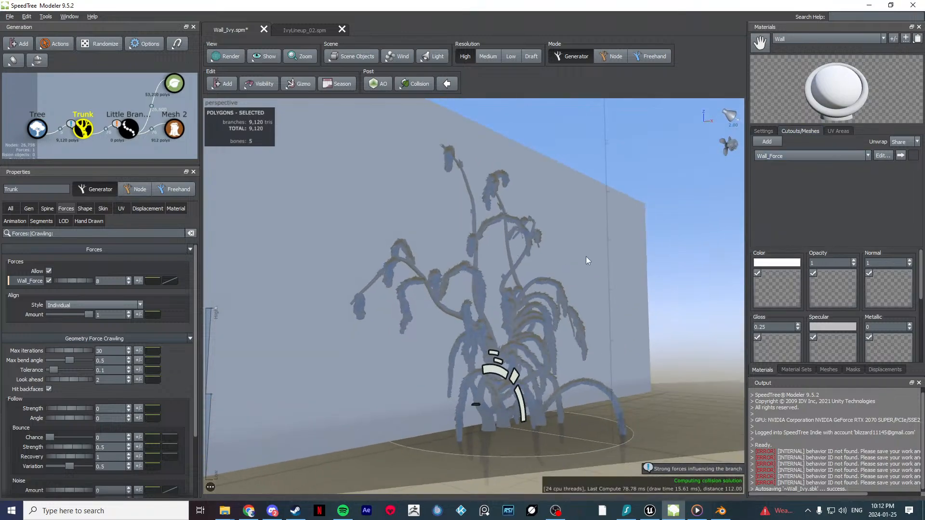
drag(609, 261, 622, 222)
click(763, 130)
mouse_move(669, 190)
mouse_down()
mouse_move(597, 221)
mouse_move(665, 193)
mouse_up()
Step: Add two new materials named Bark and Ivy to the model's material list
click(894, 39)
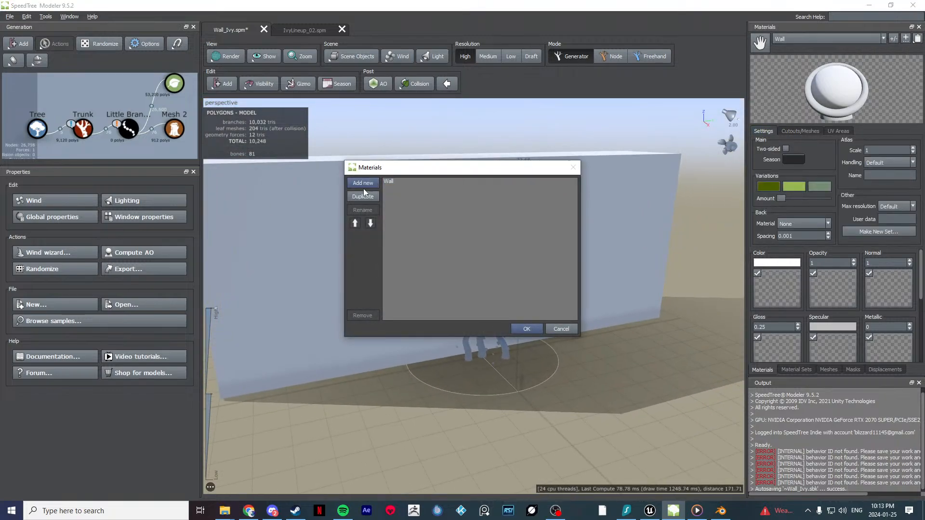
double_click(398, 190)
text(Bark)
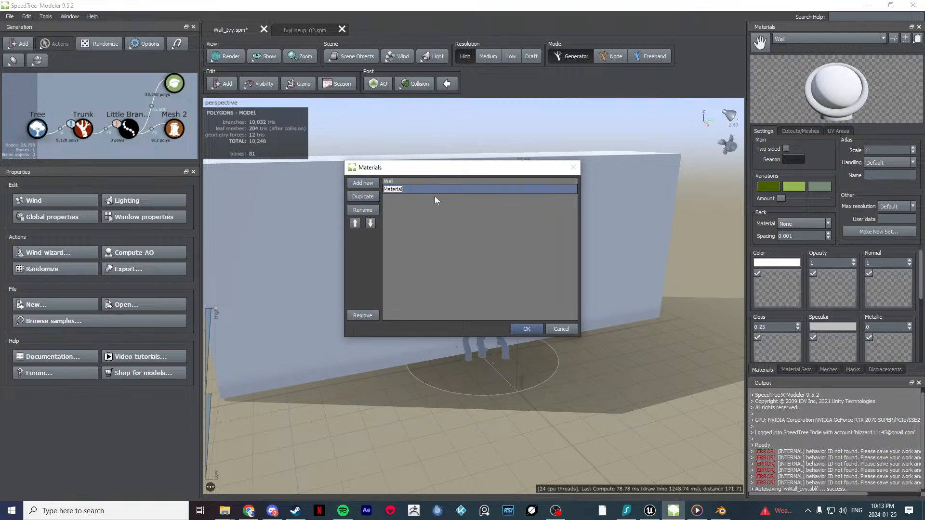
key(Return)
click(364, 183)
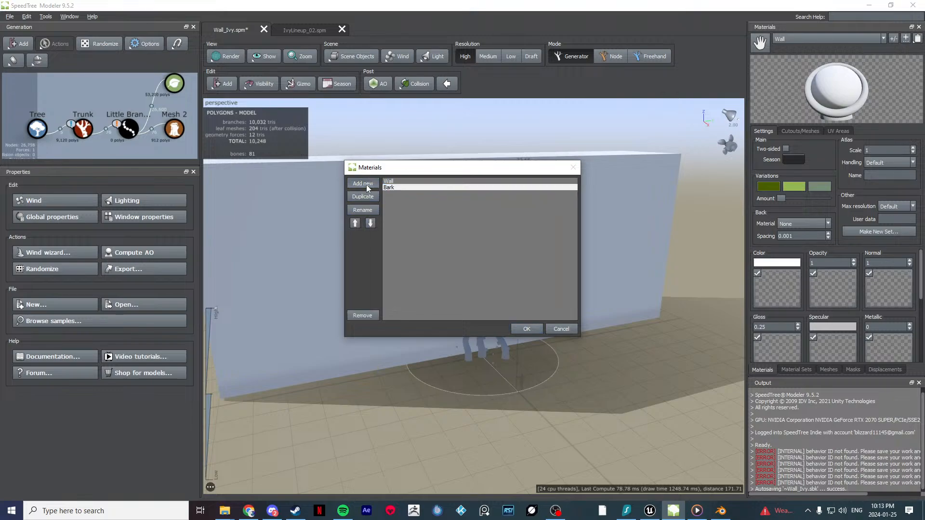
double_click(409, 194)
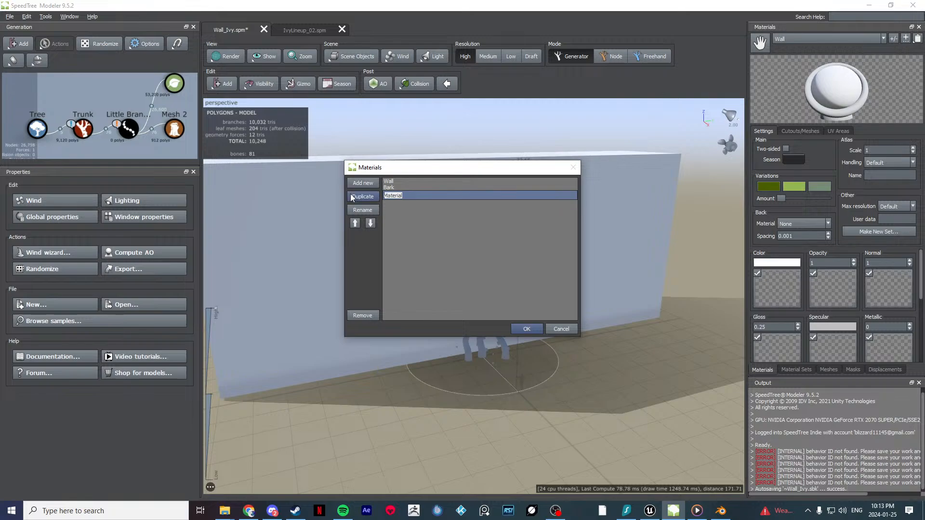
click(400, 189)
click(526, 328)
Step: Make Bark the active material and assign the Wall_Force mesh to its cutouts and meshes
click(819, 38)
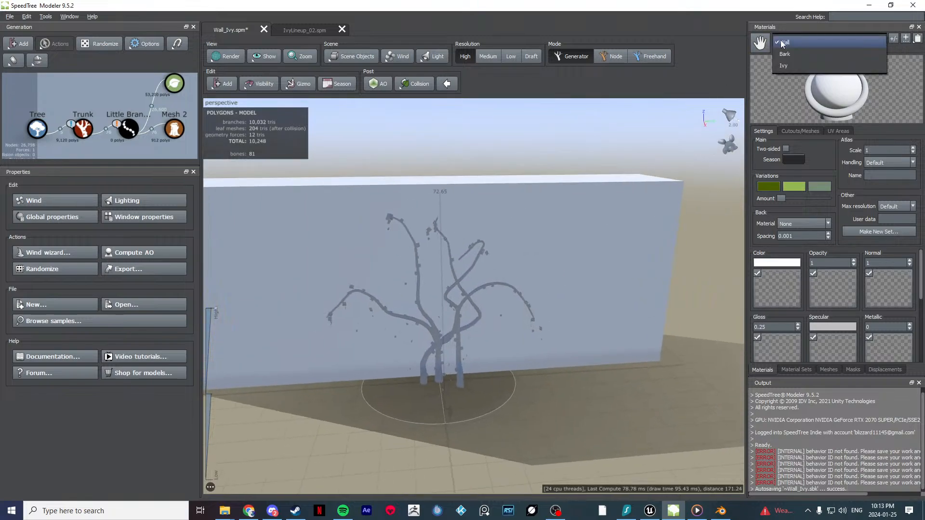
click(790, 53)
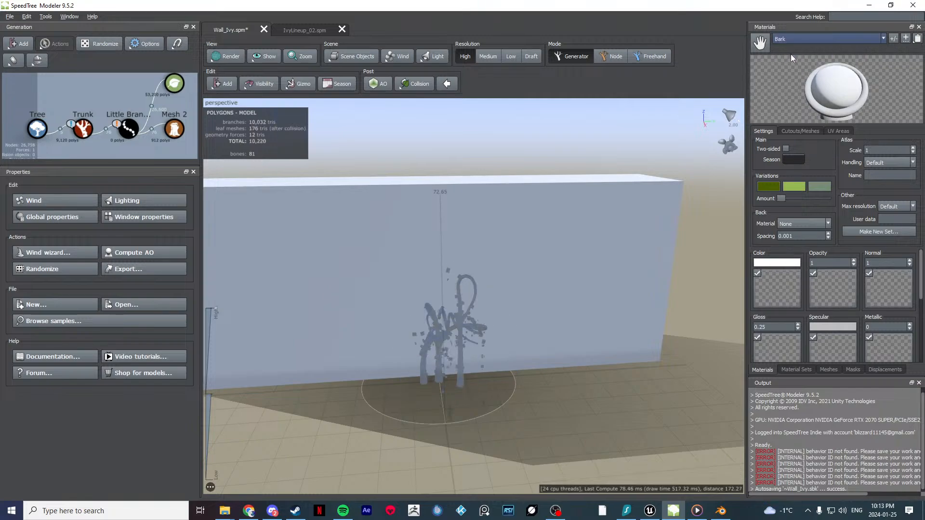
scroll(514, 227, up, 5)
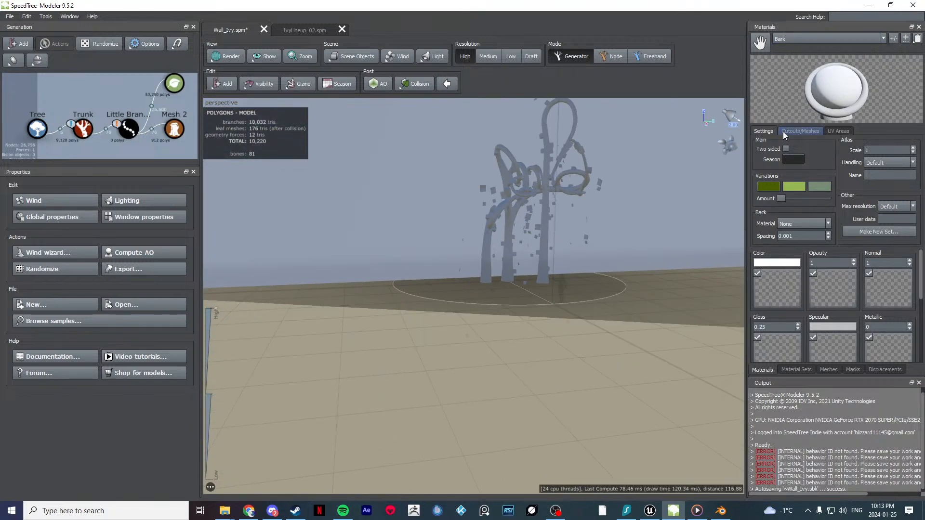
click(782, 132)
click(775, 153)
click(784, 166)
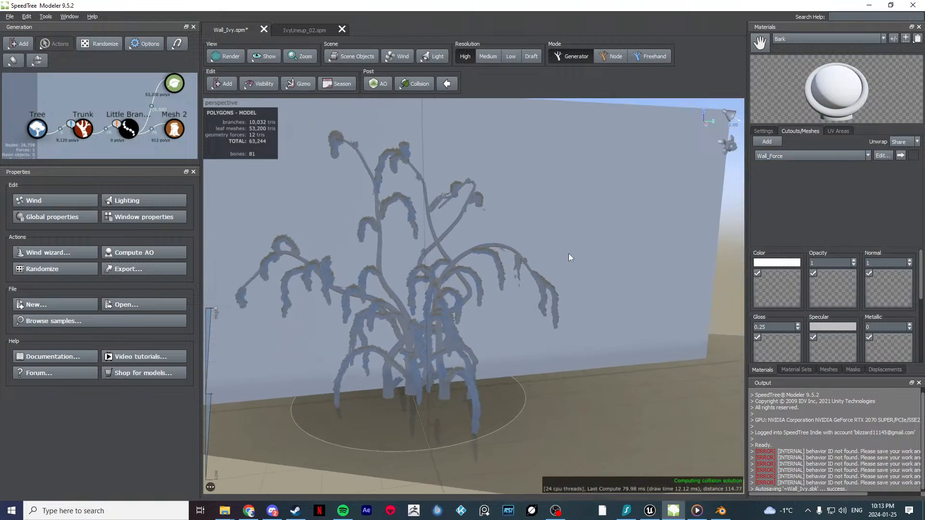
scroll(608, 224, up, 8)
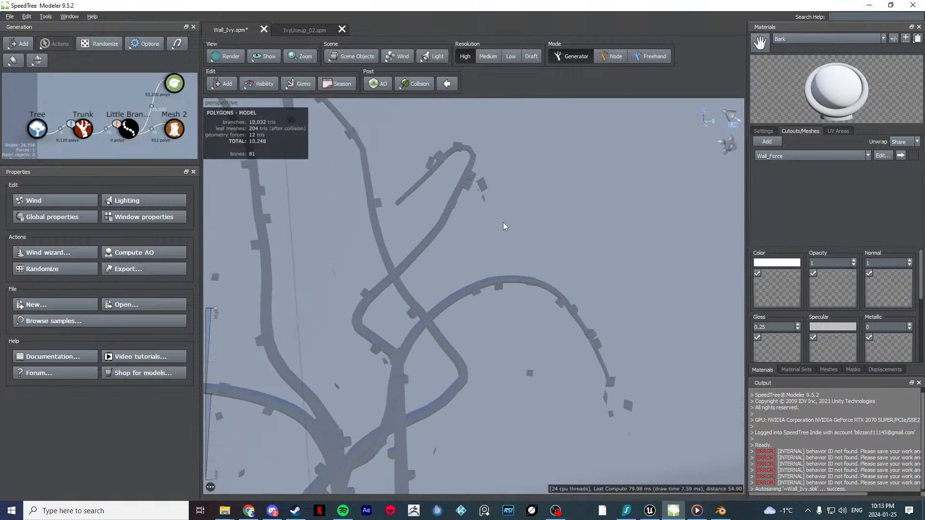
drag(473, 236, 516, 242)
Step: Load the BarkWillow albedo texture as the Bark material's color map and the BarkWillow normal texture as its normal map
click(225, 510)
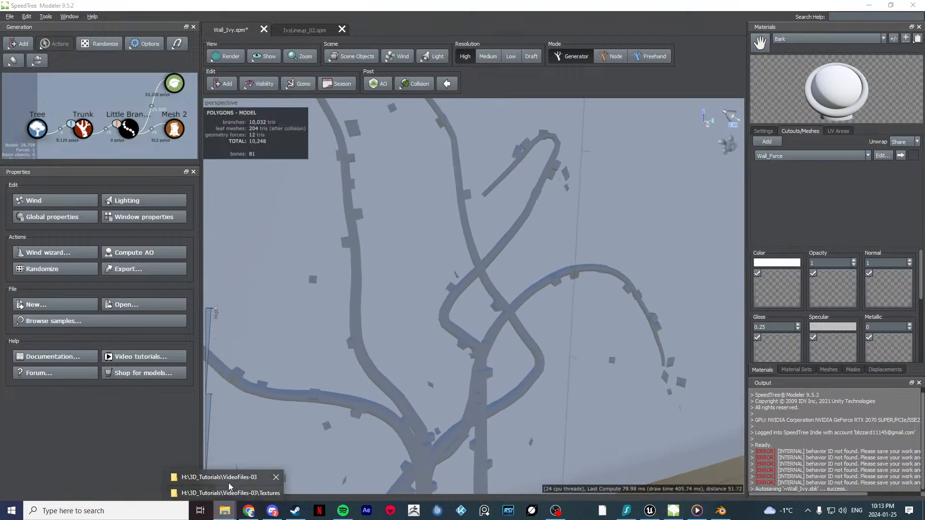
click(229, 491)
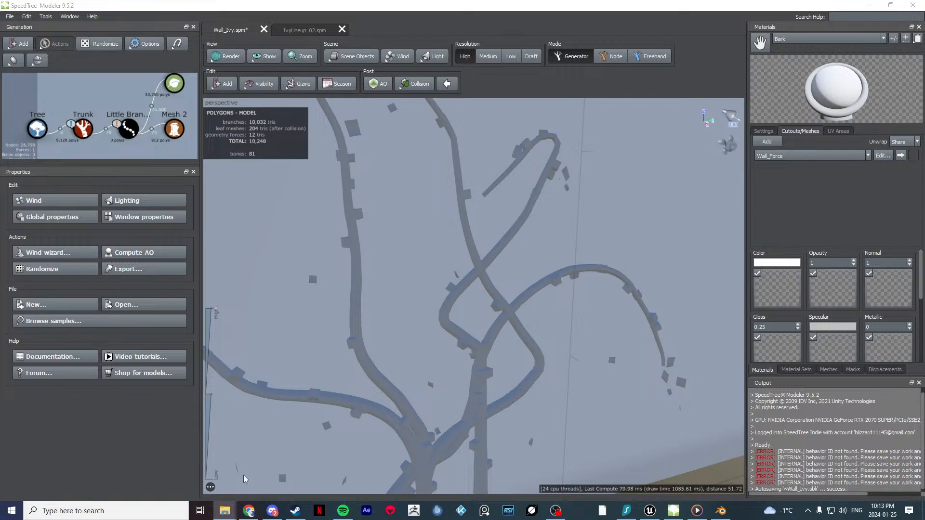
click(229, 487)
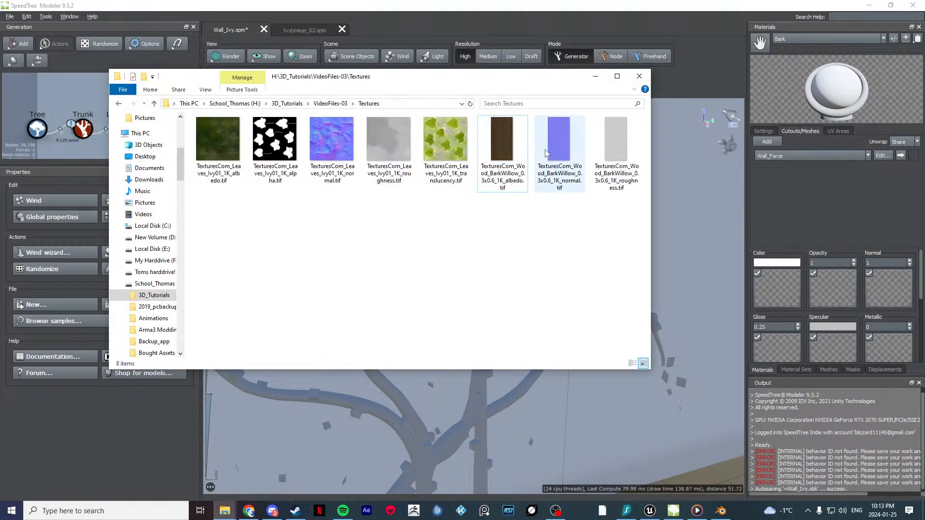
drag(502, 139, 777, 289)
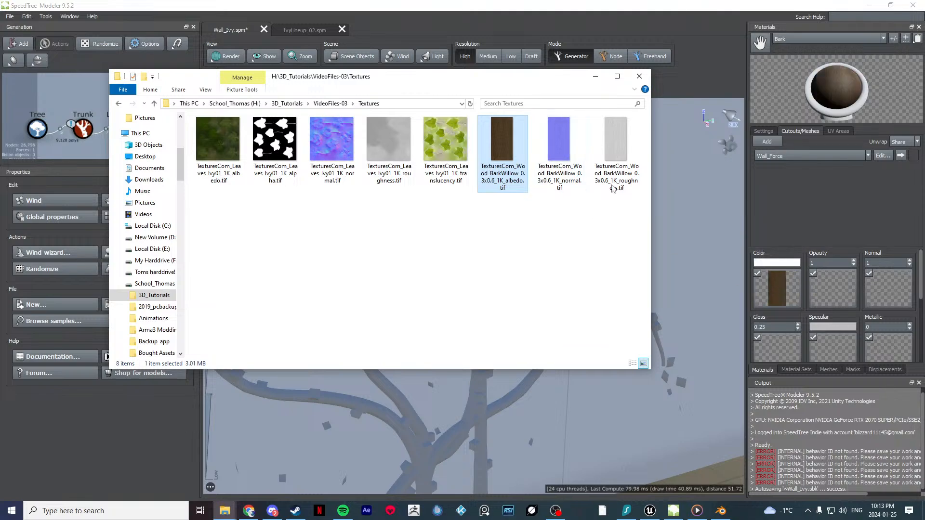
drag(559, 140, 912, 318)
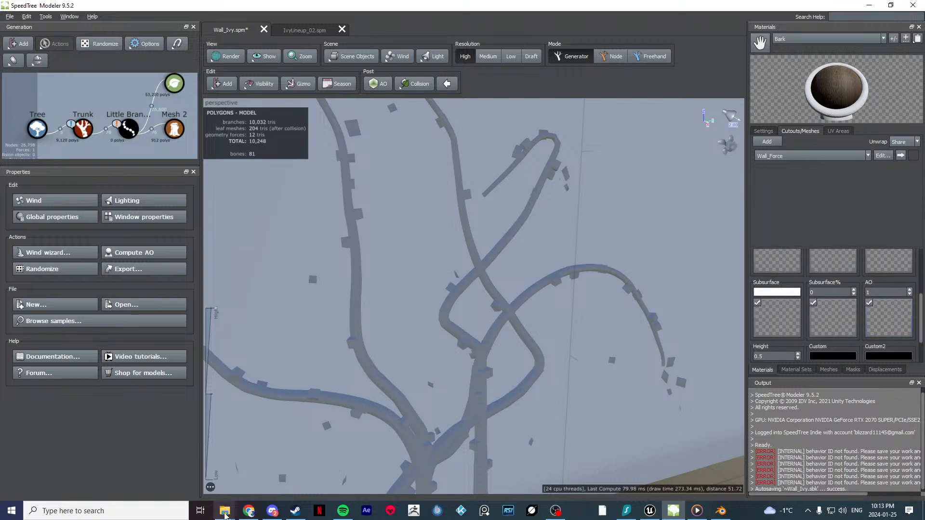
Step: Try loading the BarkWillow roughness texture into a Bark material map, and undo the last material change
mouse_move(225, 512)
click(250, 489)
drag(615, 144, 793, 336)
drag(920, 315, 920, 284)
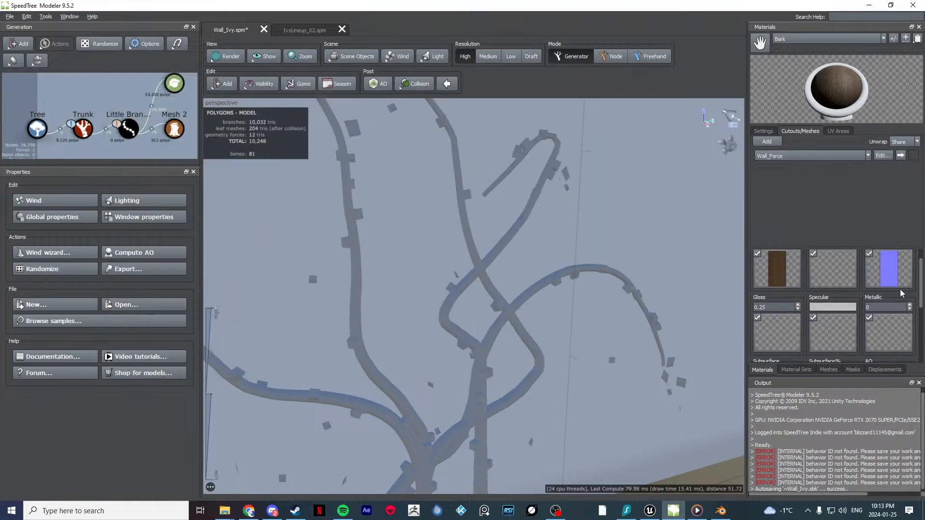
mouse_move(921, 284)
mouse_down()
mouse_move(921, 307)
mouse_move(919, 291)
mouse_up()
key(ctrl+z)
Step: Load the BarkWillow roughness texture from the Textures folder as the Wall material's specular map
click(225, 510)
click(225, 491)
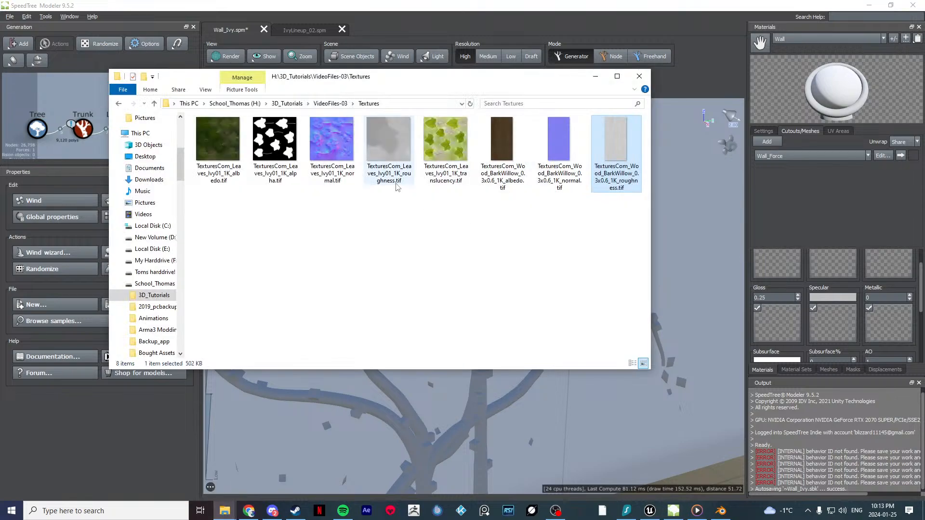
drag(625, 163, 833, 320)
drag(512, 80, 481, 88)
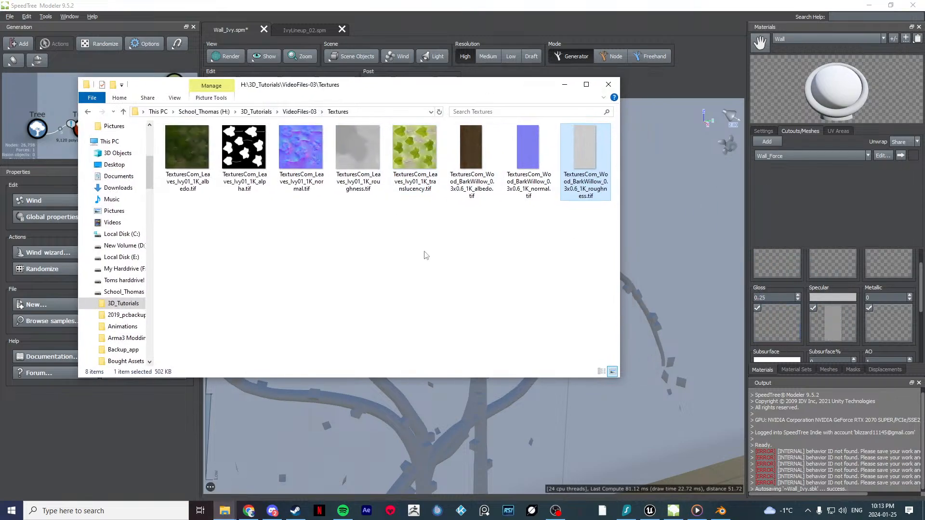
drag(920, 288, 921, 246)
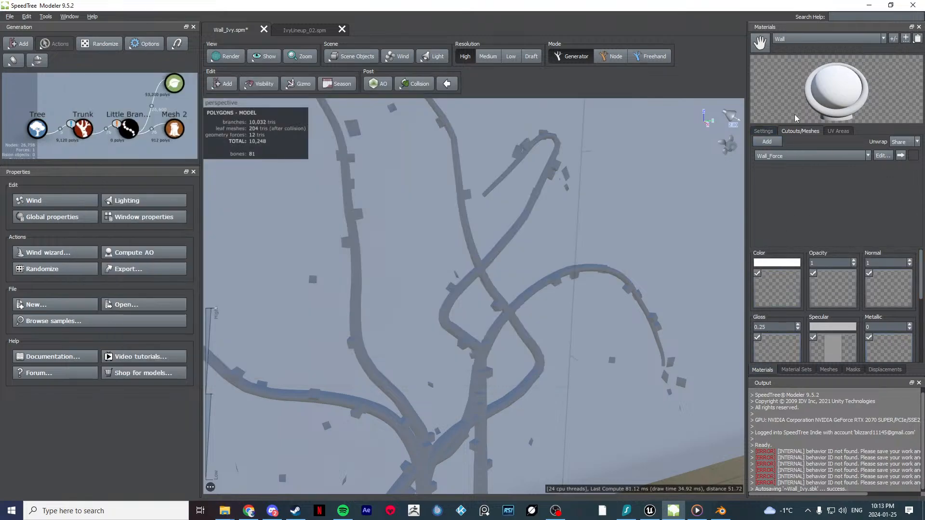
Step: Clear the roughness texture from the Wall material's specular map
click(798, 39)
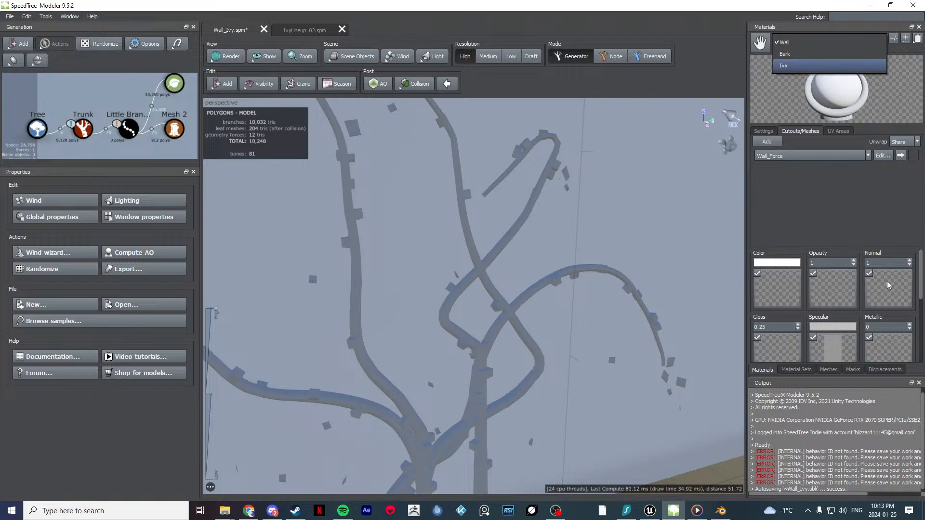
click(855, 339)
double_click(833, 346)
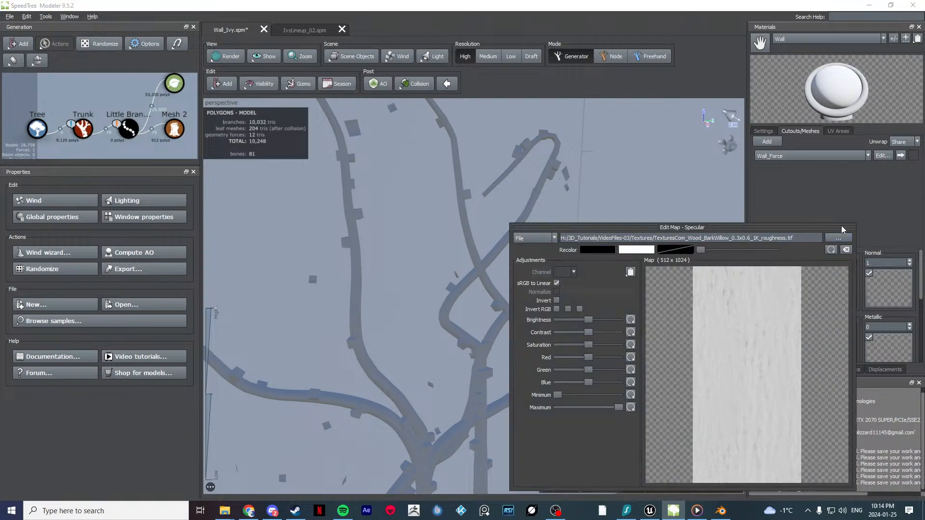
click(846, 250)
click(852, 227)
Step: Make Bark the active material and load the BarkWillow albedo, roughness and normal textures as its color, specular and normal maps
click(798, 39)
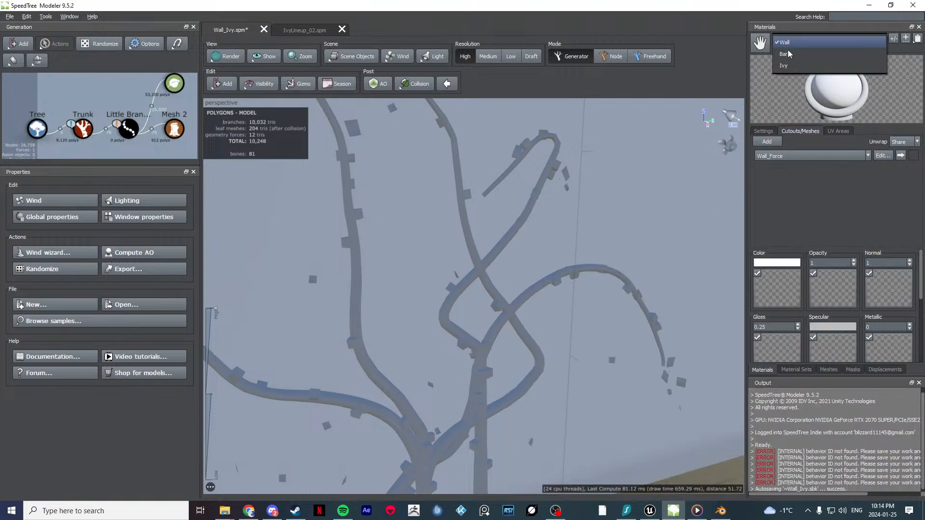
click(788, 53)
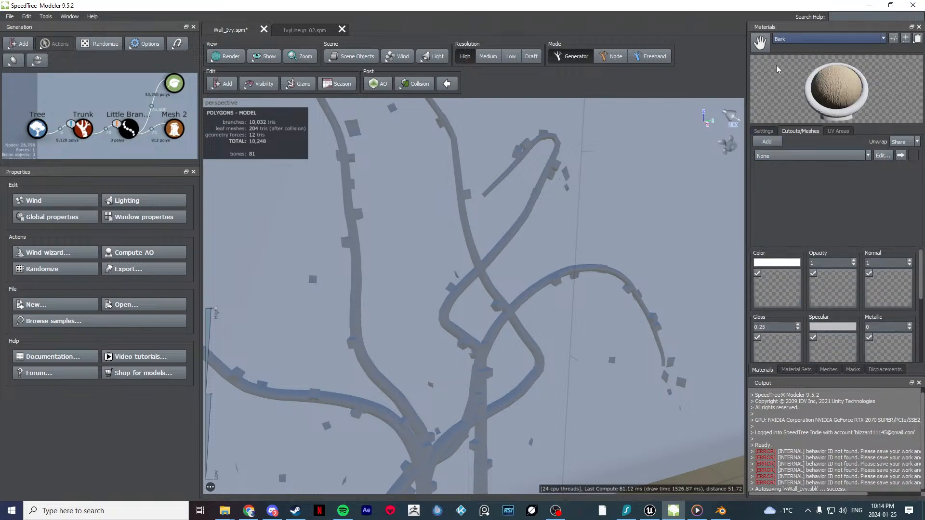
click(763, 132)
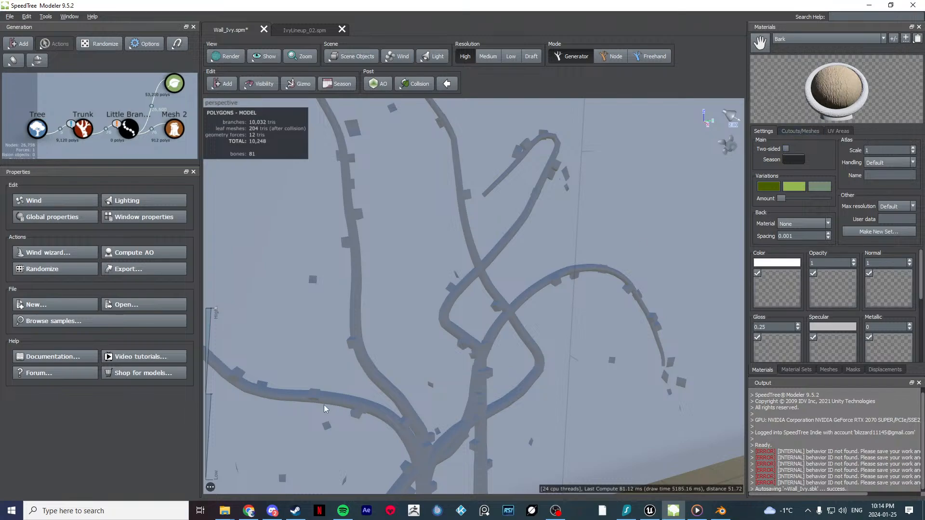
click(236, 512)
drag(471, 154, 785, 283)
drag(591, 164, 826, 351)
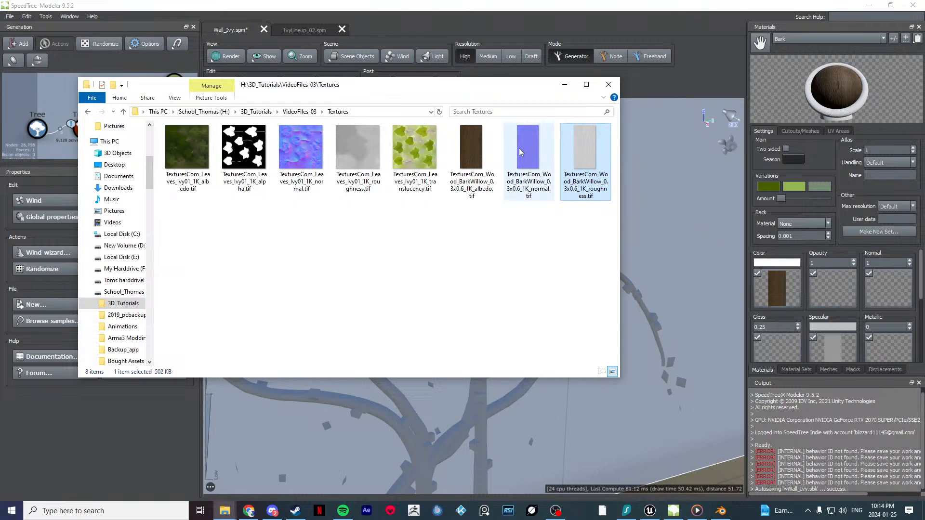
drag(519, 149, 889, 289)
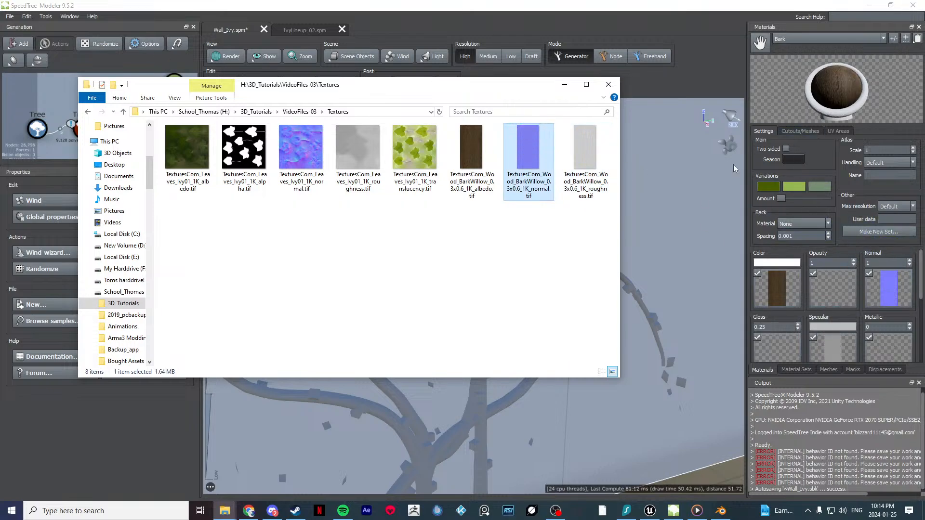
click(565, 85)
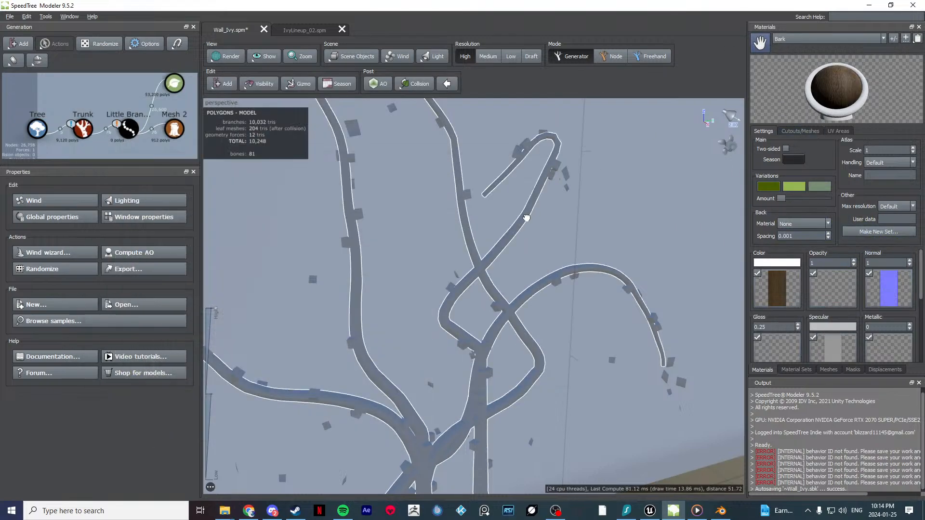
Step: Examine how the bark texture looks on the trunks against the wall, close up and from a distance
scroll(505, 265, up, 10)
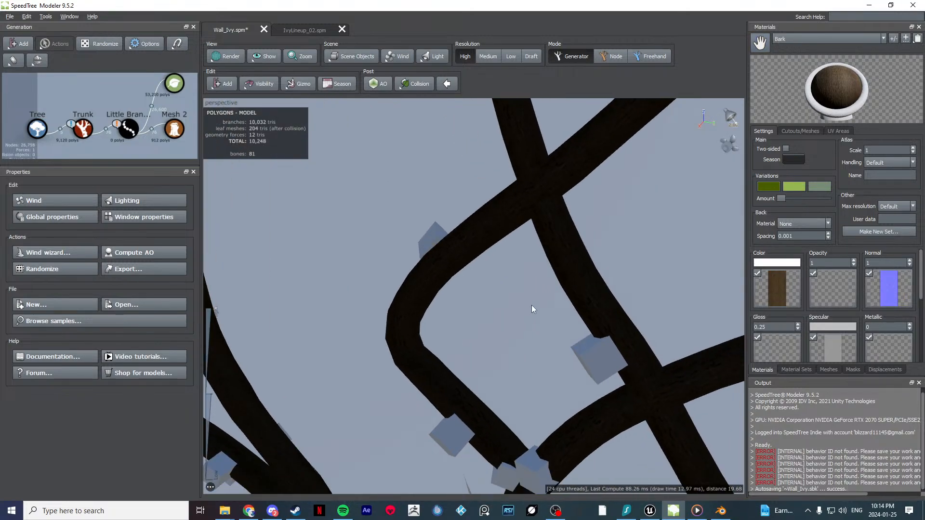
scroll(522, 307, down, 20)
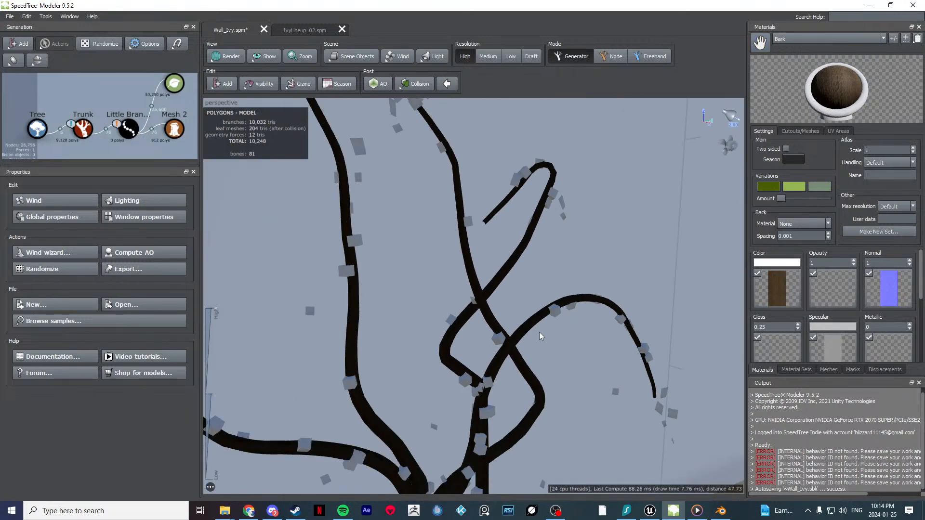
scroll(519, 340, down, 5)
drag(518, 340, 550, 317)
drag(687, 328, 487, 323)
scroll(489, 321, up, 5)
scroll(488, 323, up, 3)
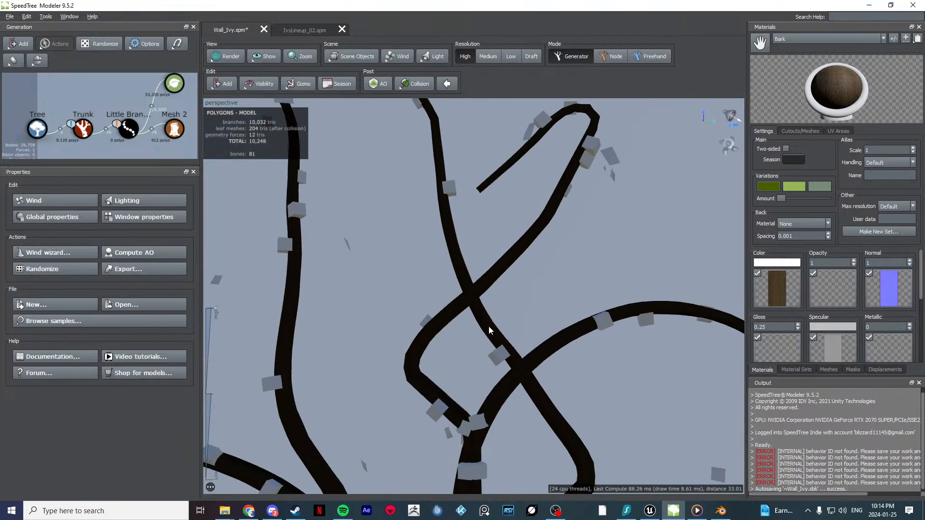
scroll(484, 355, down, 5)
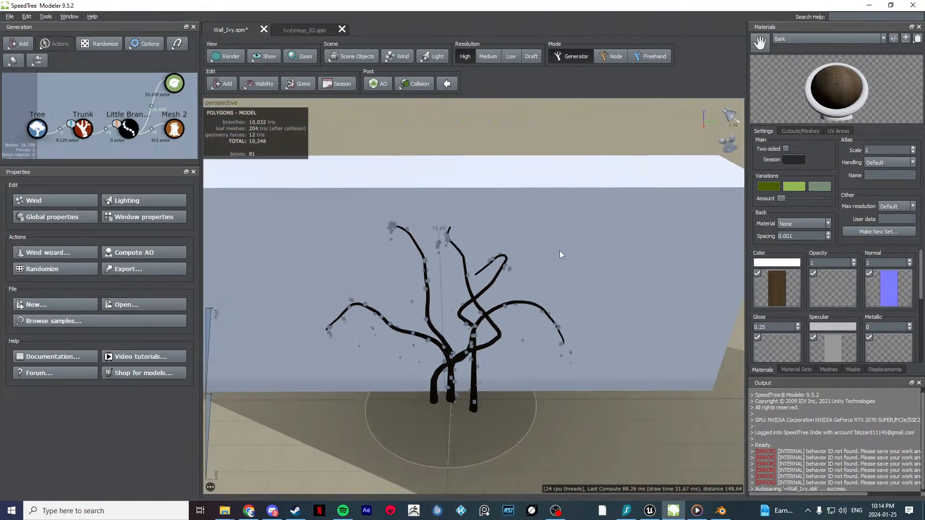
Step: Hide the Wall_Force wall and inspect the bark on the trunks without it
click(559, 251)
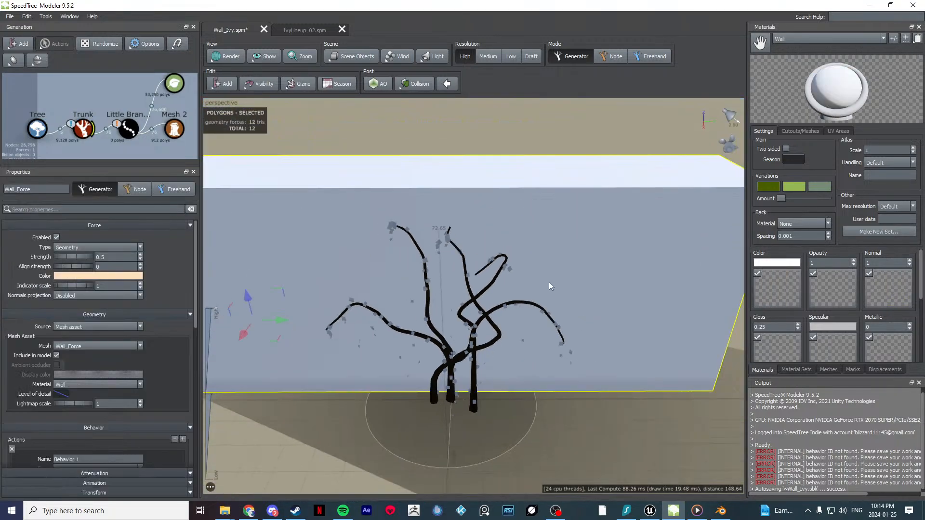
scroll(552, 275, up, 3)
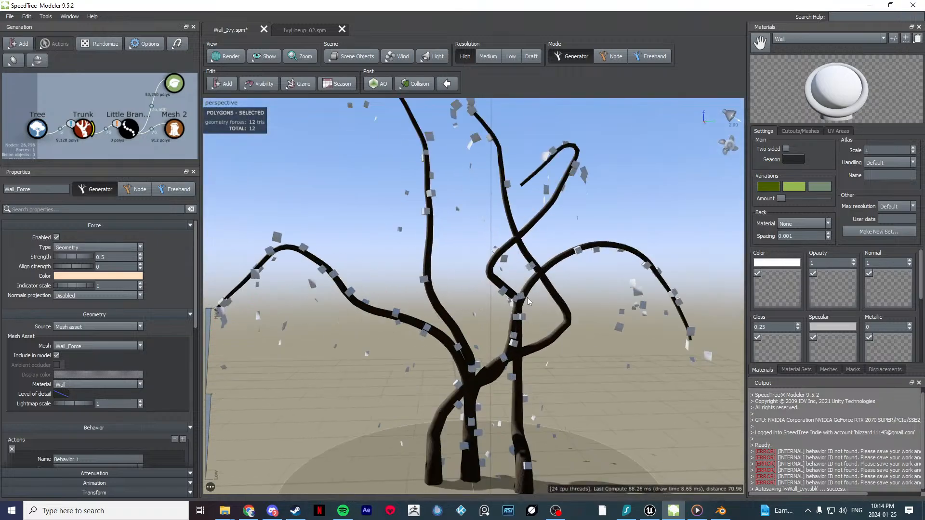
drag(554, 282, 518, 366)
scroll(553, 289, up, 5)
scroll(553, 292, down, 5)
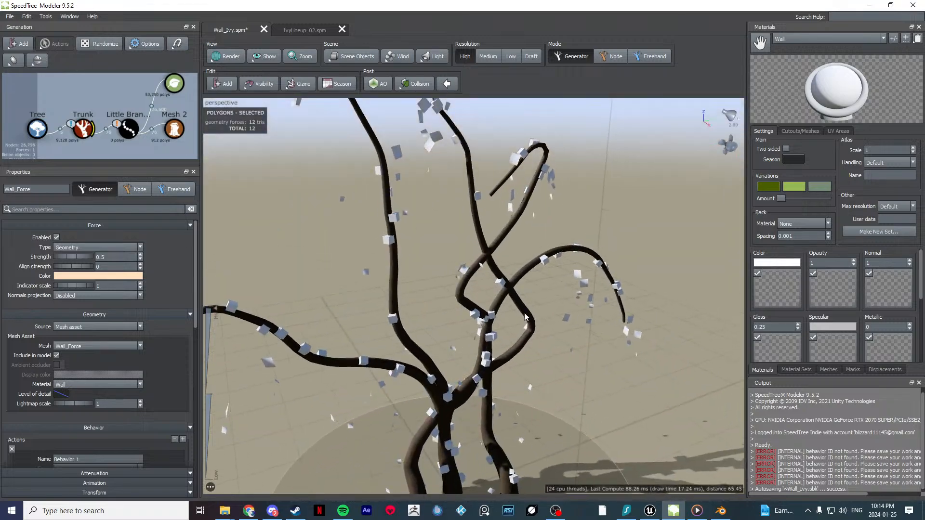
scroll(563, 333, down, 3)
scroll(597, 197, up, 4)
drag(579, 216, 513, 288)
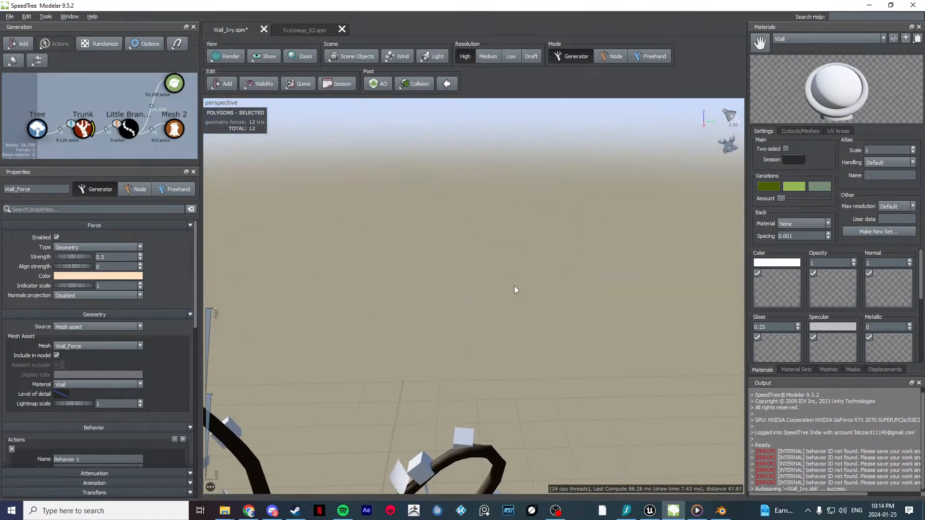
scroll(514, 288, up, 4)
Step: Make Ivy the active material and look over the ivy leaf textures in the Textures folder
click(797, 39)
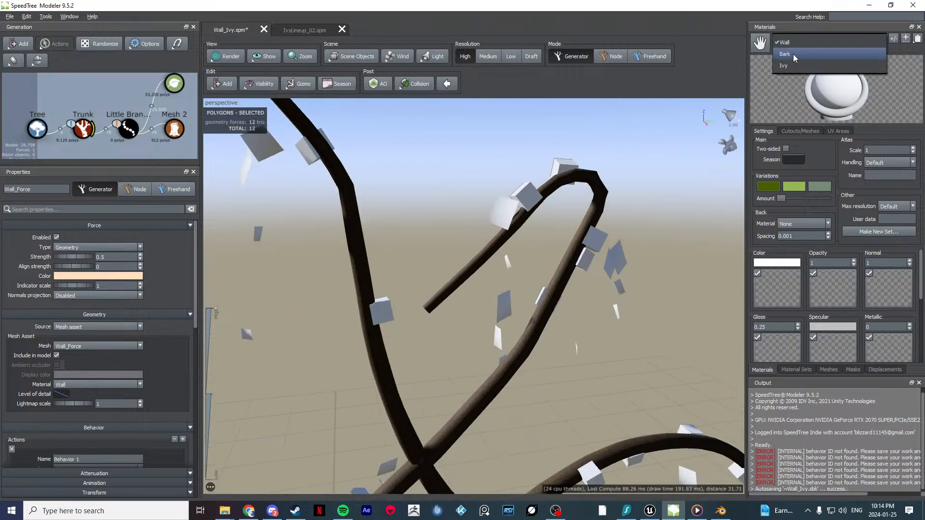
click(788, 67)
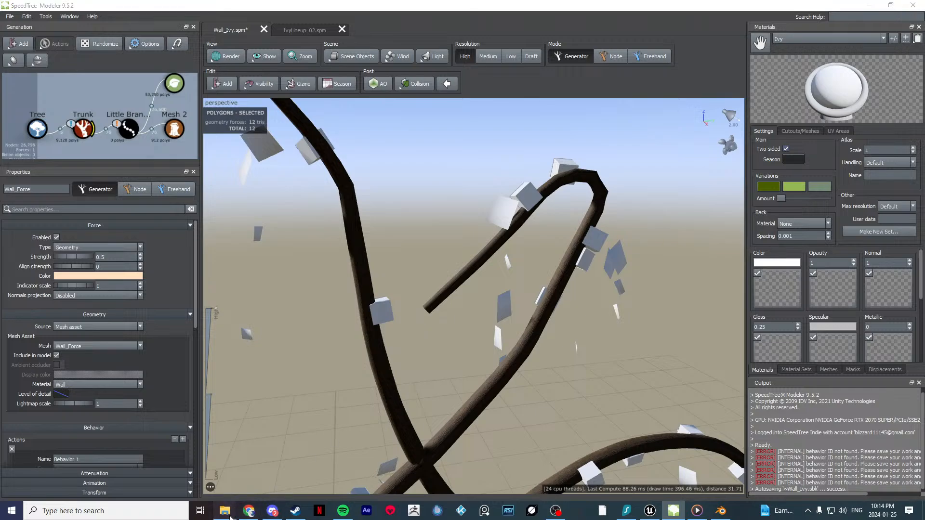
mouse_move(225, 510)
click(227, 493)
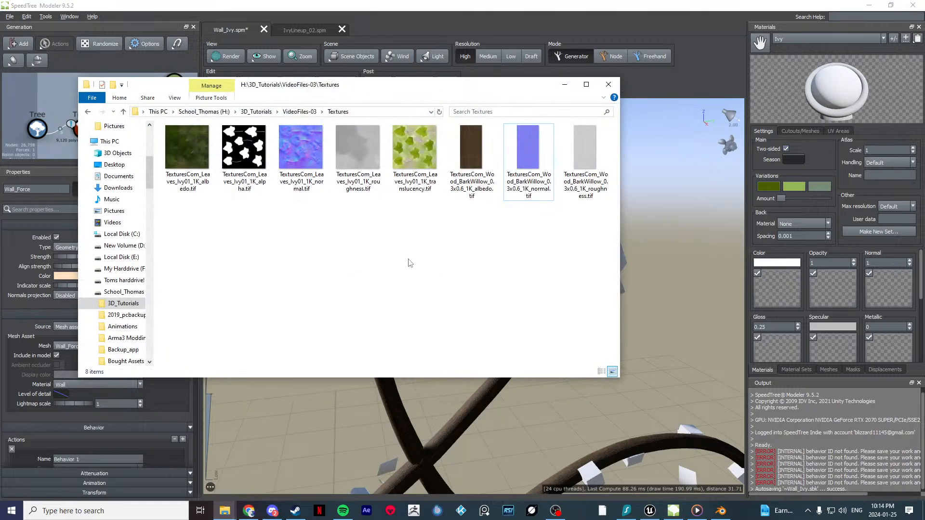
click(564, 84)
click(474, 226)
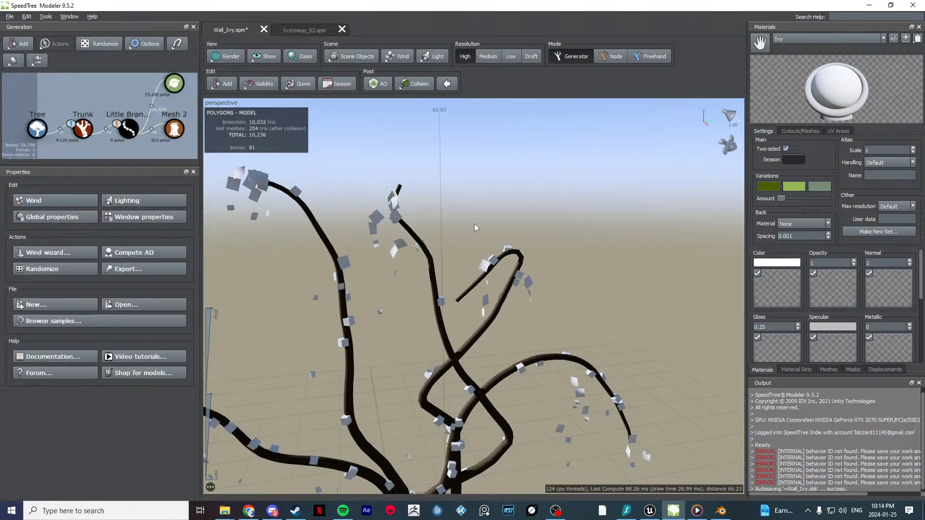
Step: Open the IvyLineup.spm model from the SpeedTreeAssets folder
scroll(446, 285, down, 3)
drag(474, 223, 462, 197)
scroll(446, 286, up, 3)
scroll(492, 262, down, 4)
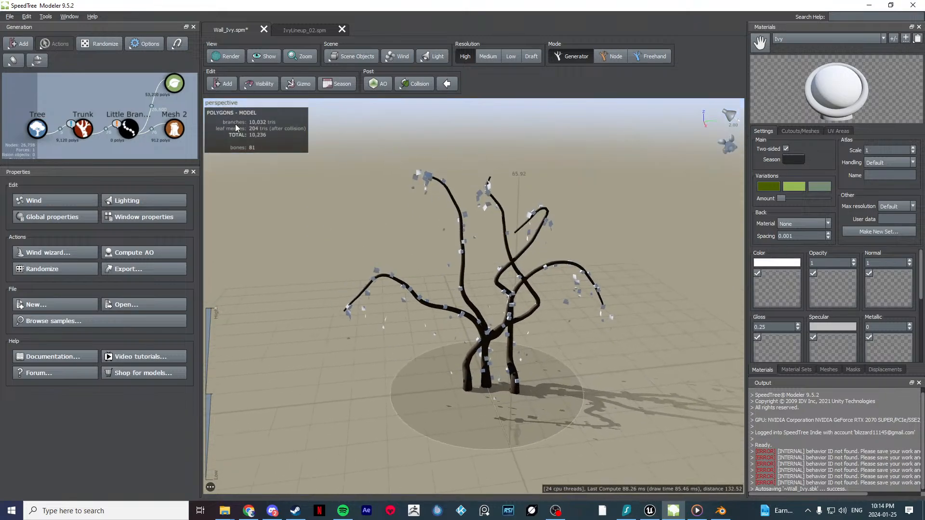
click(9, 16)
click(22, 37)
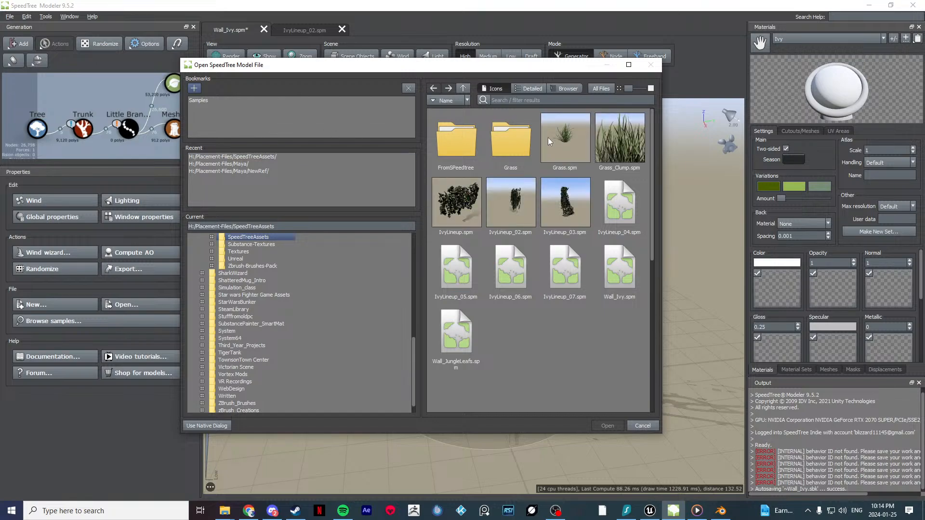
click(454, 199)
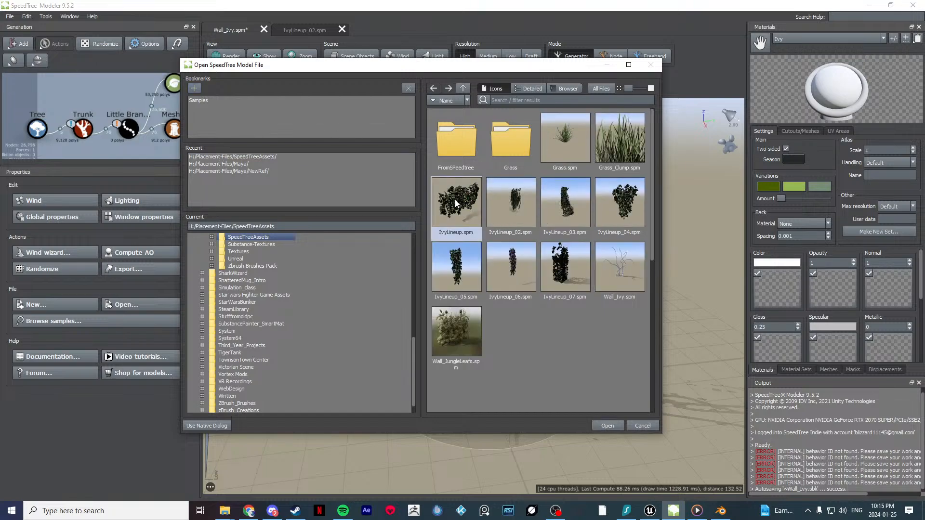
click(606, 426)
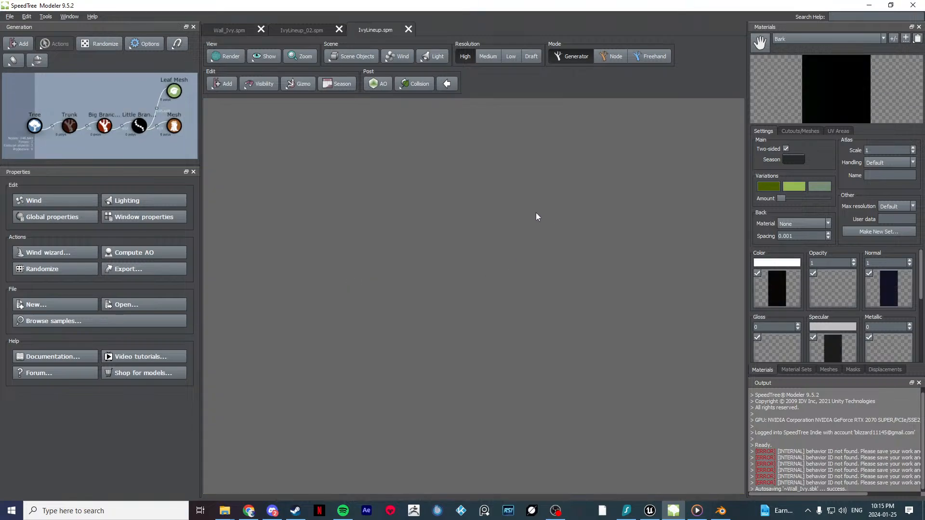
Step: Close the IvyLineup_02.spm and Wall_Ivy.spm models, keeping IvyLineup.spm open
click(331, 30)
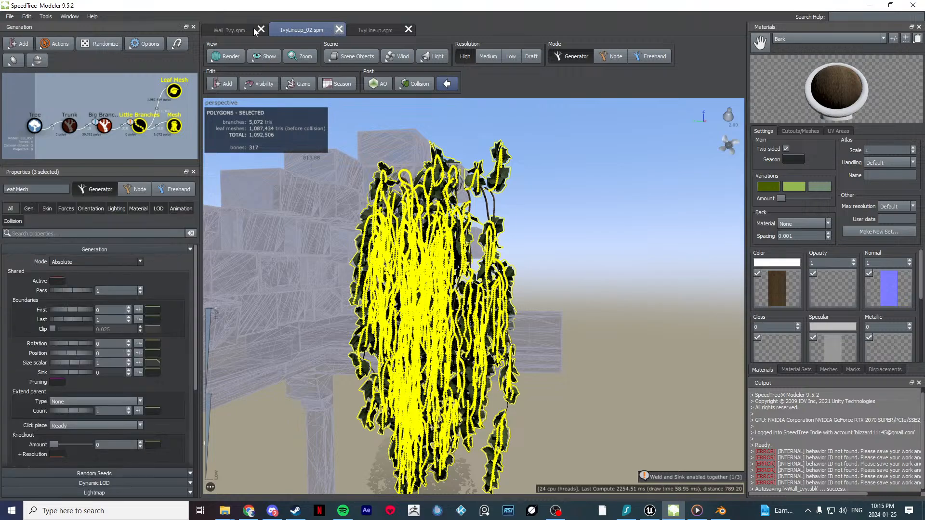
click(258, 30)
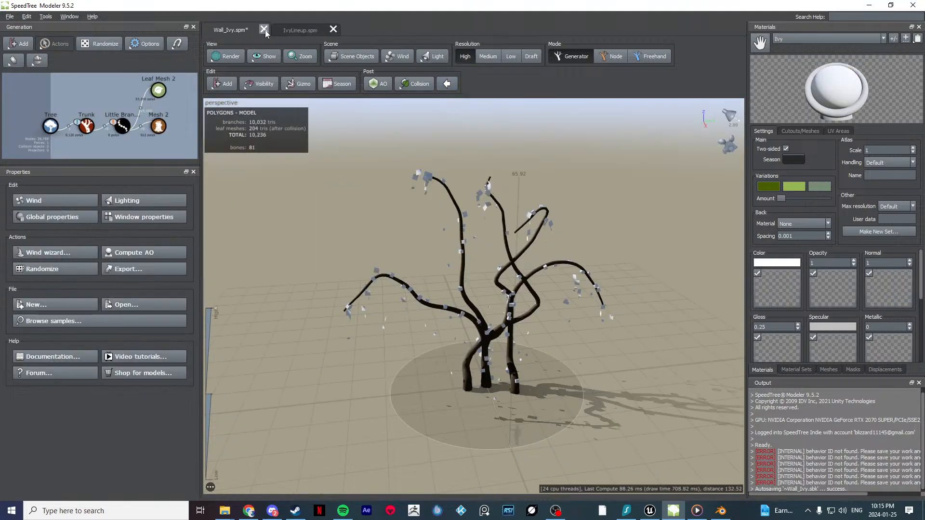
click(472, 272)
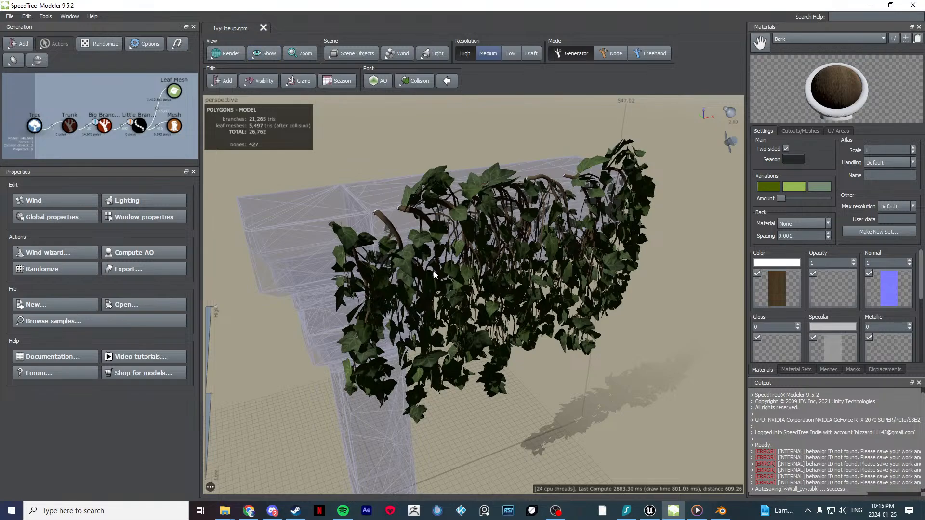
Step: Delete the Vine_Proxy-Pillar-Pos geometry force from the IvyLineup model
scroll(410, 249, down, 5)
drag(410, 249, 472, 244)
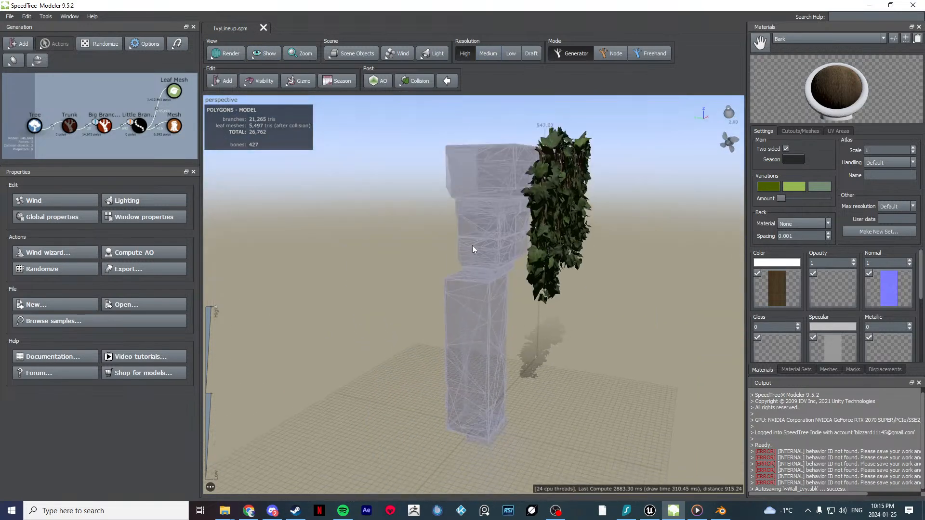
click(473, 245)
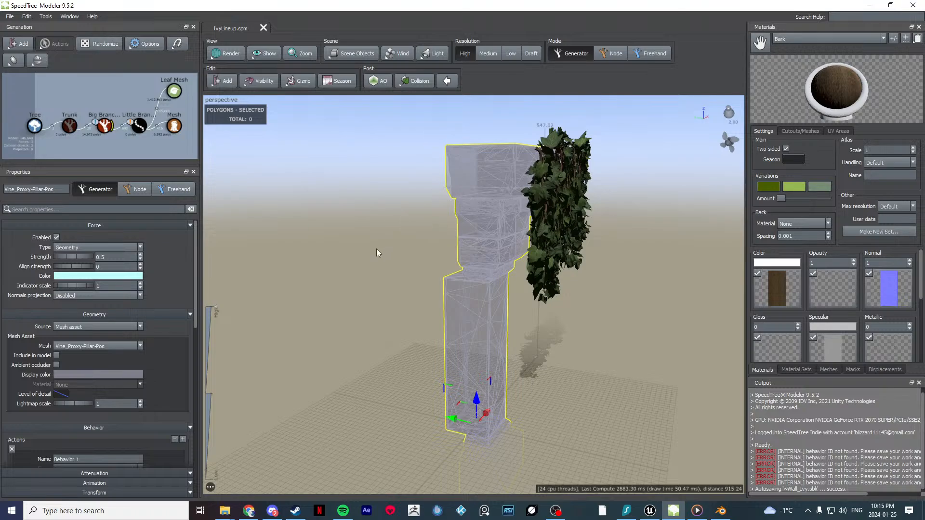
key(Delete)
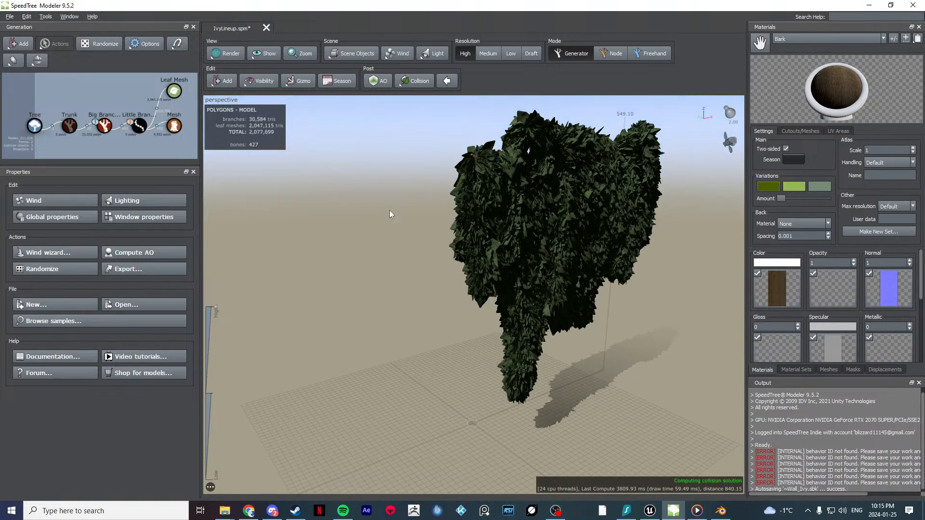
Step: Delete the link between the Big Branches and Little Branches generators, accepting the loss of node edits
click(139, 127)
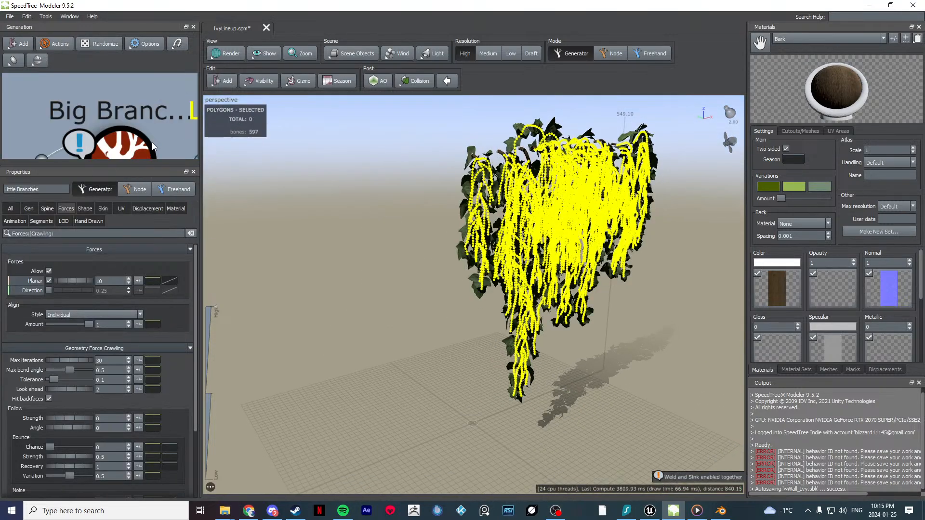
scroll(174, 143, down, 3)
drag(151, 136, 80, 114)
scroll(86, 114, up, 5)
click(45, 125)
key(Delete)
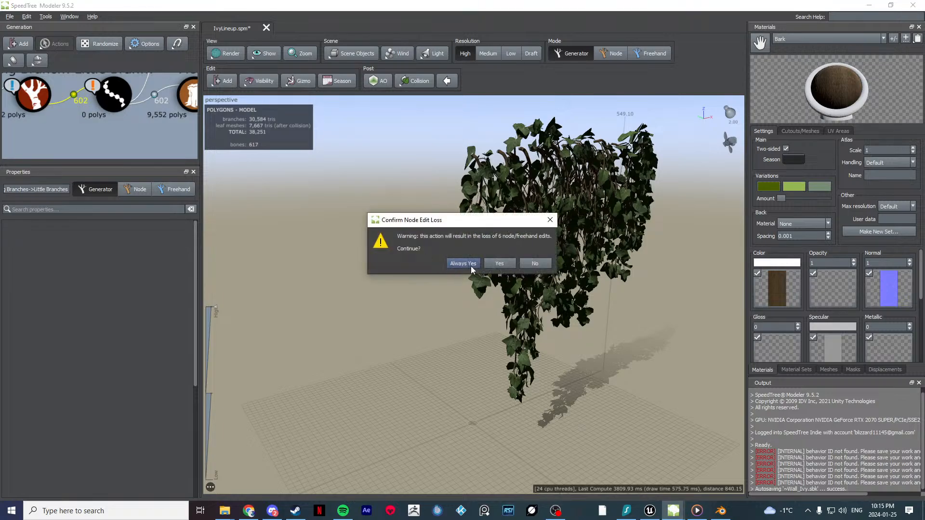
click(499, 263)
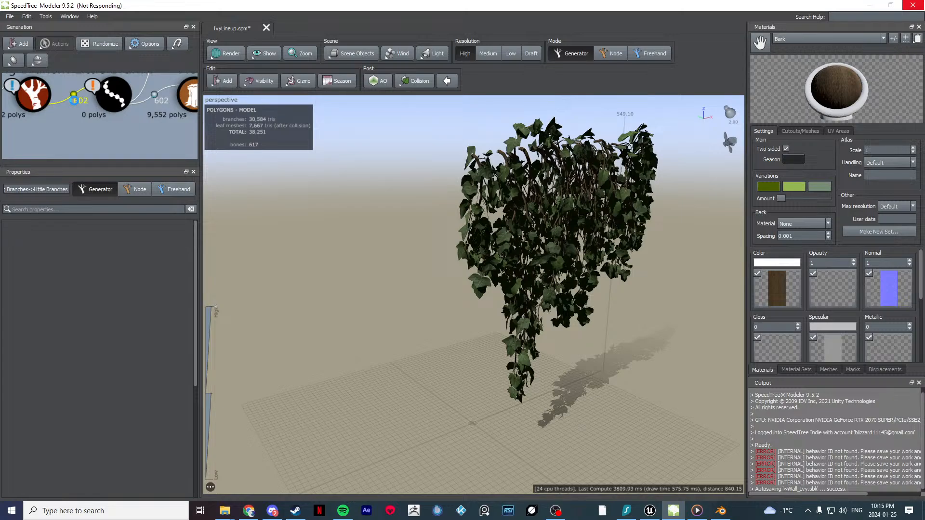
Step: Check the livestream in OBS, and return to SpeedTree
click(559, 513)
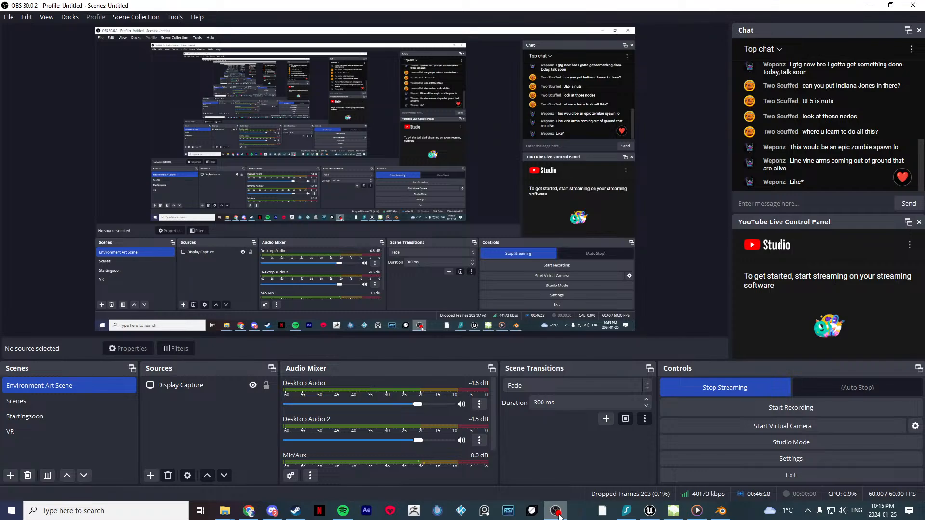
click(559, 514)
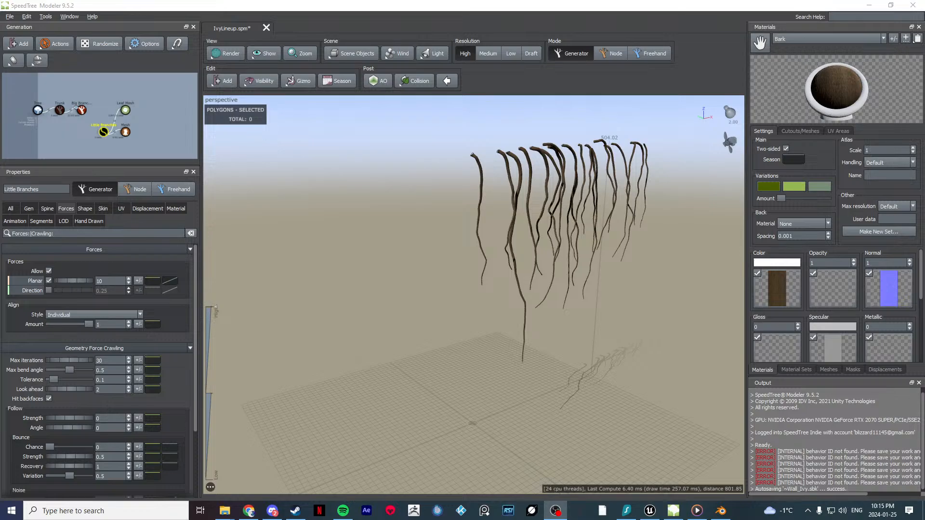
Step: Look over the remaining bare vines and the generator graph around the Tree, Trunk and Big Branches
drag(428, 253, 458, 253)
scroll(405, 256, up, 5)
scroll(443, 276, down, 3)
click(73, 125)
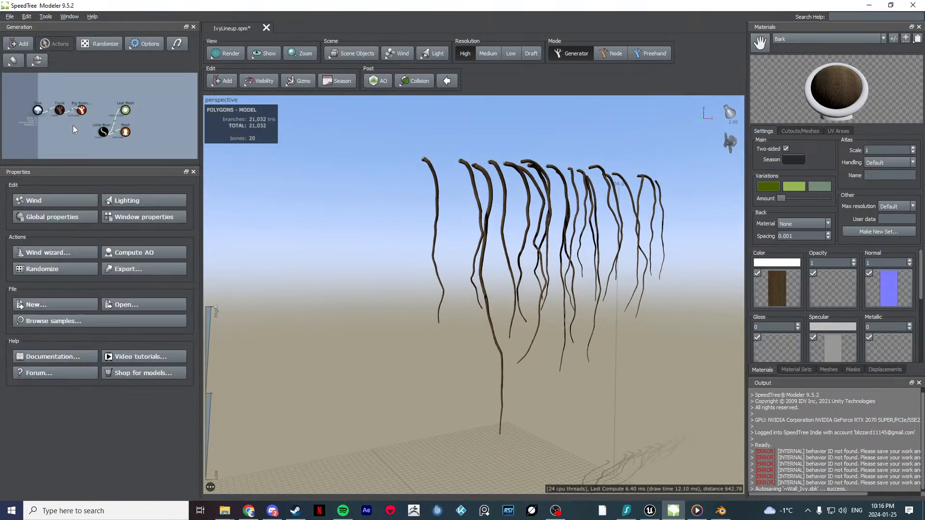
scroll(74, 126, up, 6)
scroll(59, 121, down, 3)
middle_drag(69, 114, 114, 108)
drag(116, 147, 76, 137)
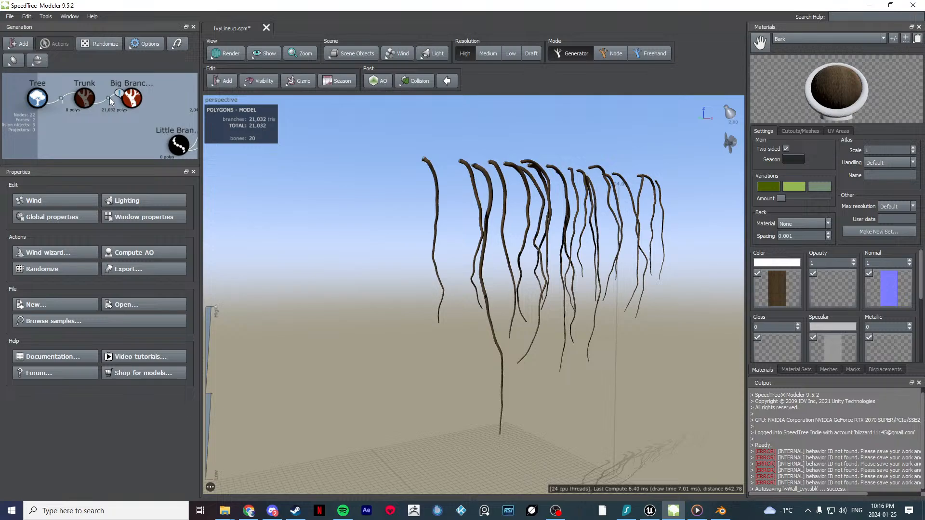
Step: Add a new Trunk generator to the Tree node
click(84, 98)
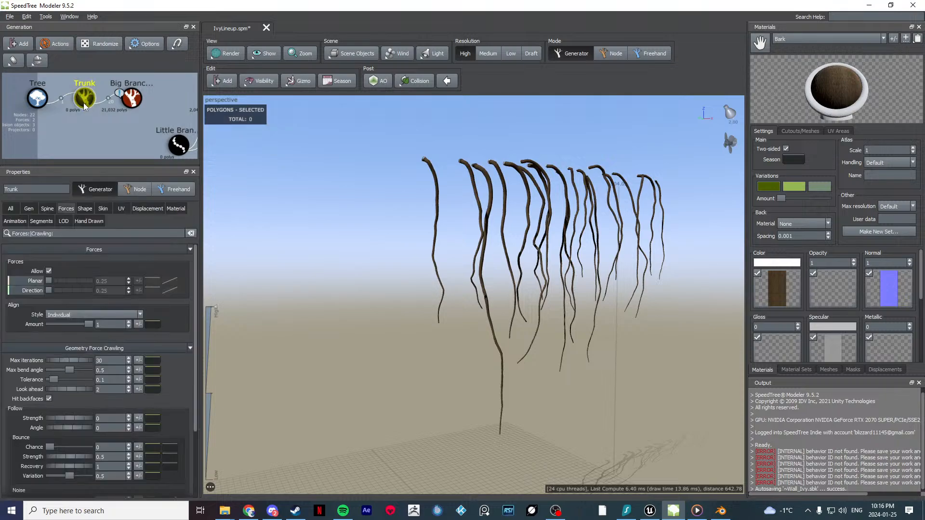
click(386, 216)
middle_drag(54, 118, 76, 120)
right_click(50, 98)
mouse_move(79, 105)
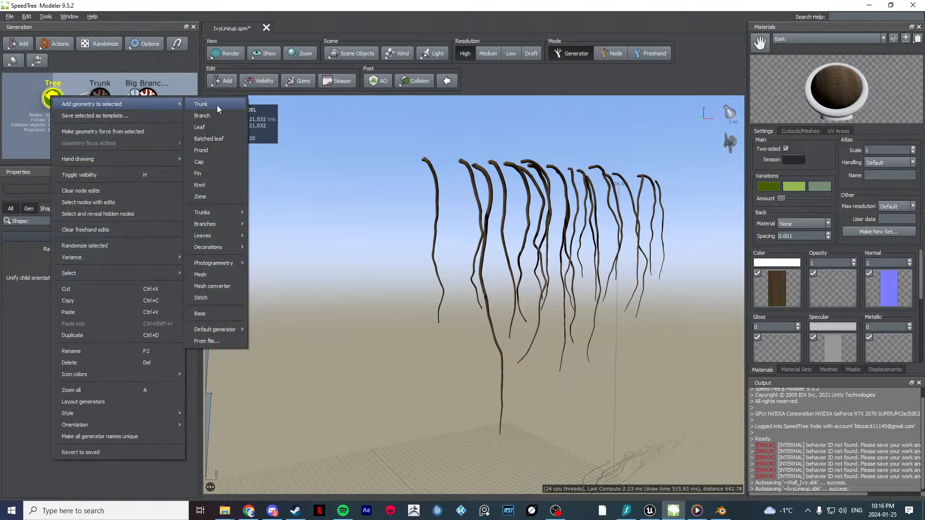
click(216, 109)
scroll(52, 105, up, 5)
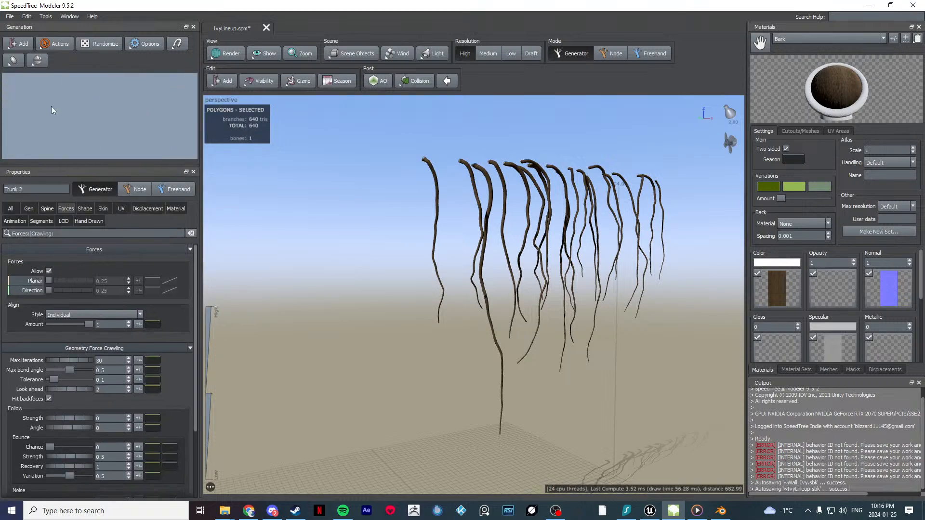
scroll(91, 113, down, 5)
click(117, 108)
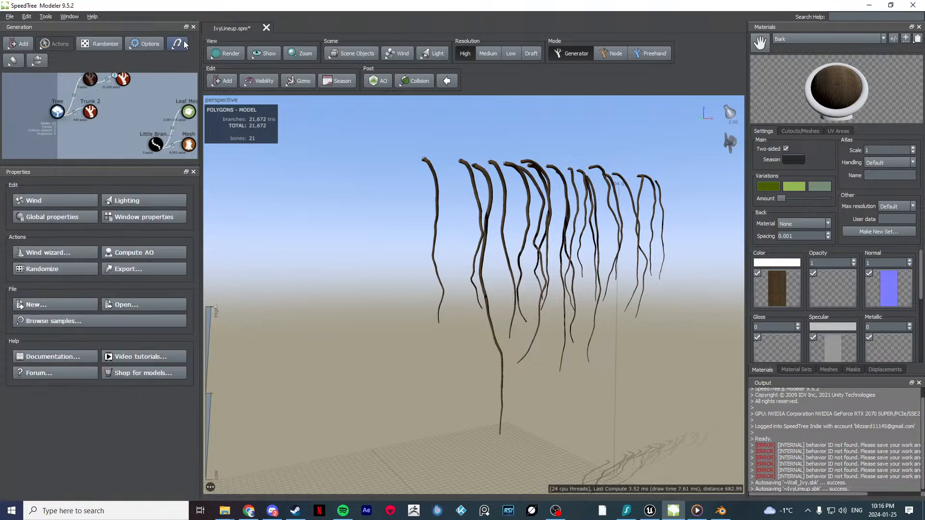
click(184, 44)
mouse_move(243, 112)
mouse_move(283, 226)
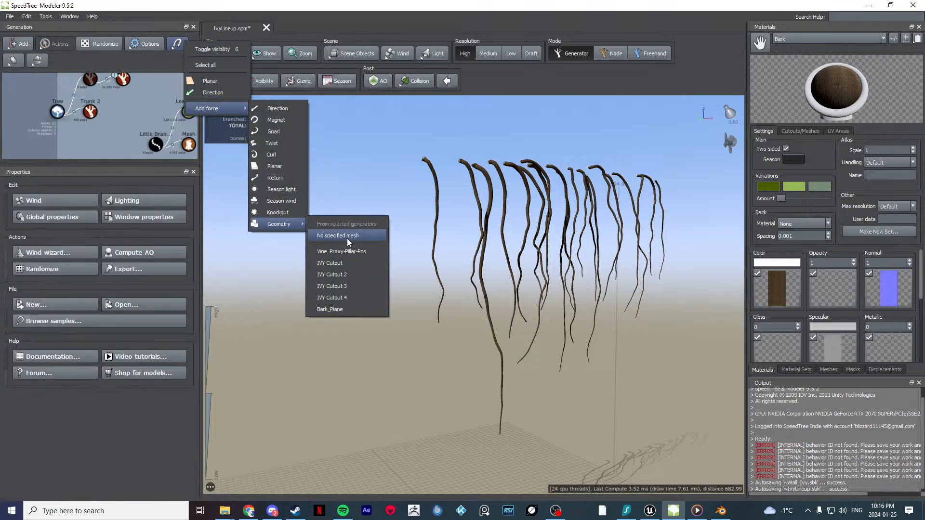
click(375, 140)
click(808, 39)
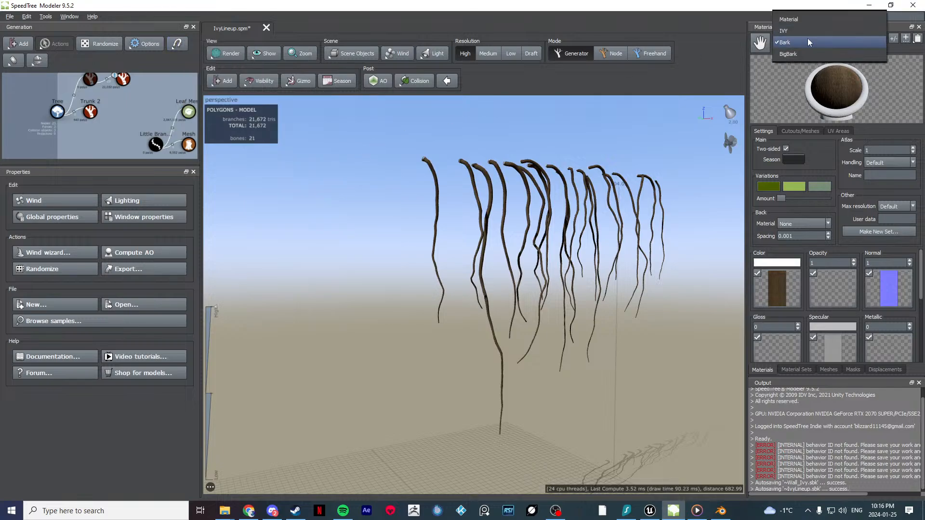
click(756, 20)
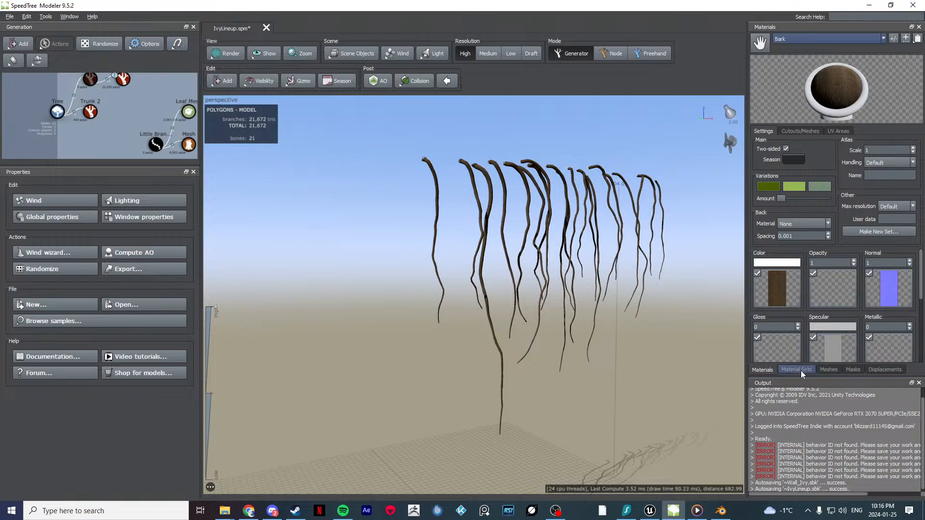
Step: Import Wall_Force.fbx from the SpeedTreeAssets folder as a new mesh asset and view its shape
click(821, 369)
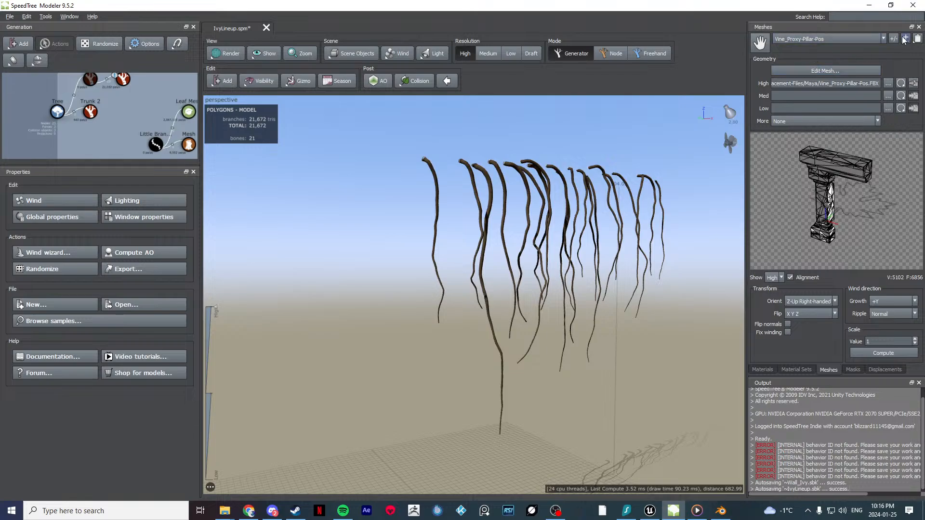
click(871, 39)
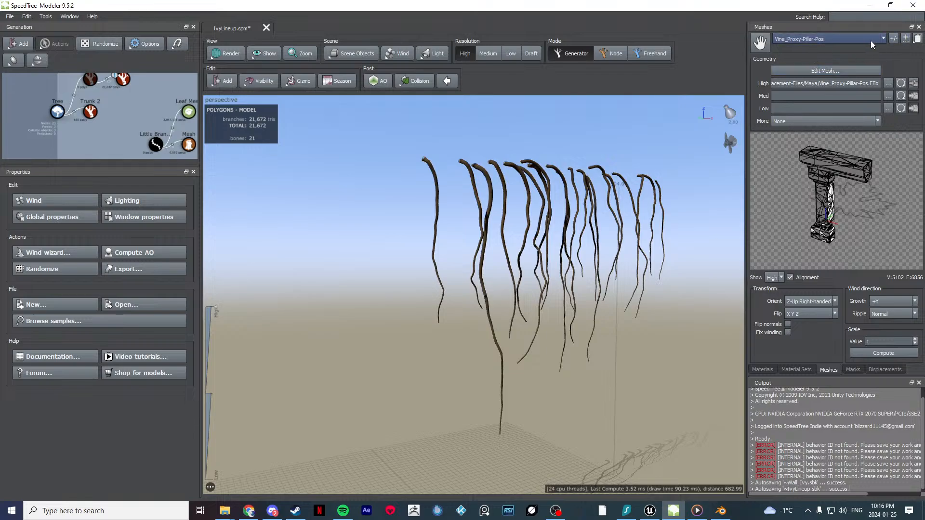
click(776, 19)
click(905, 38)
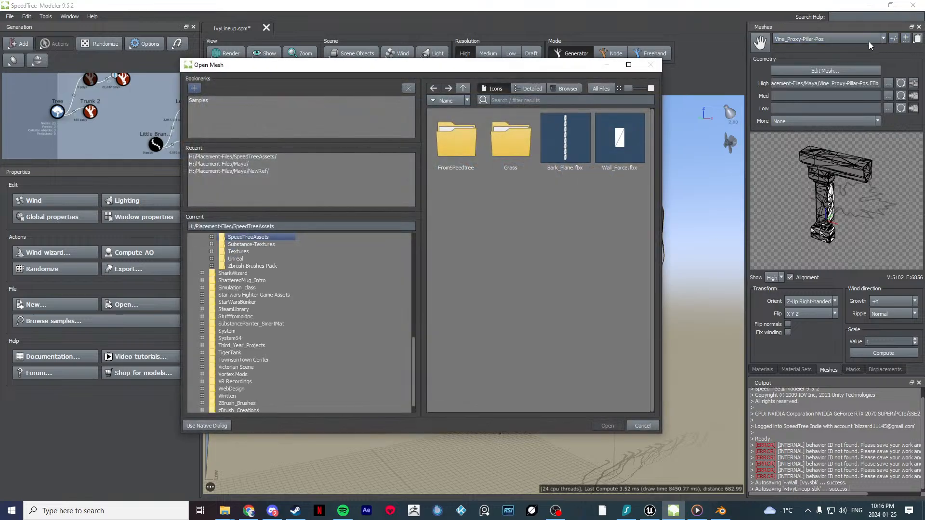
click(208, 426)
double_click(297, 169)
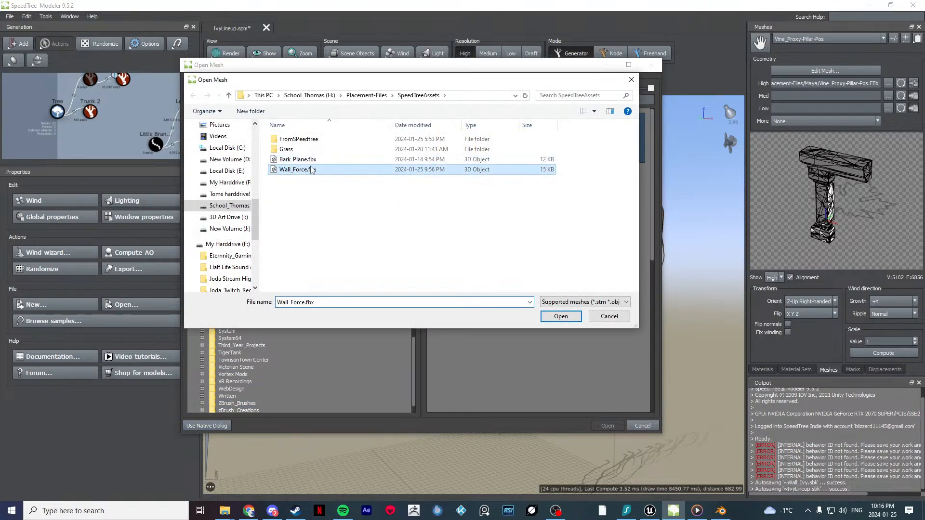
drag(791, 229, 812, 195)
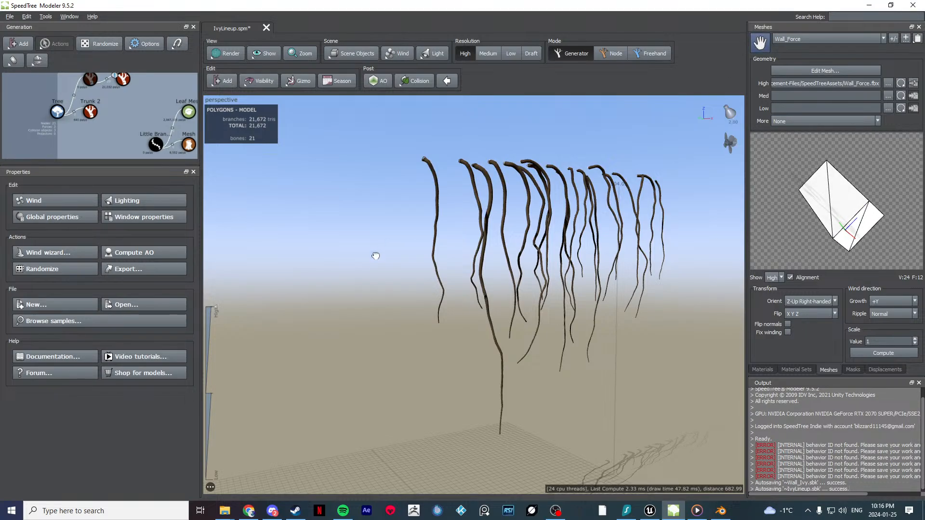
Step: Place the Wall_Force mesh in the scene as a geometry force and rotate it to an angle of 90
click(389, 260)
mouse_move(545, 262)
mouse_down()
mouse_move(490, 279)
mouse_move(532, 264)
mouse_up()
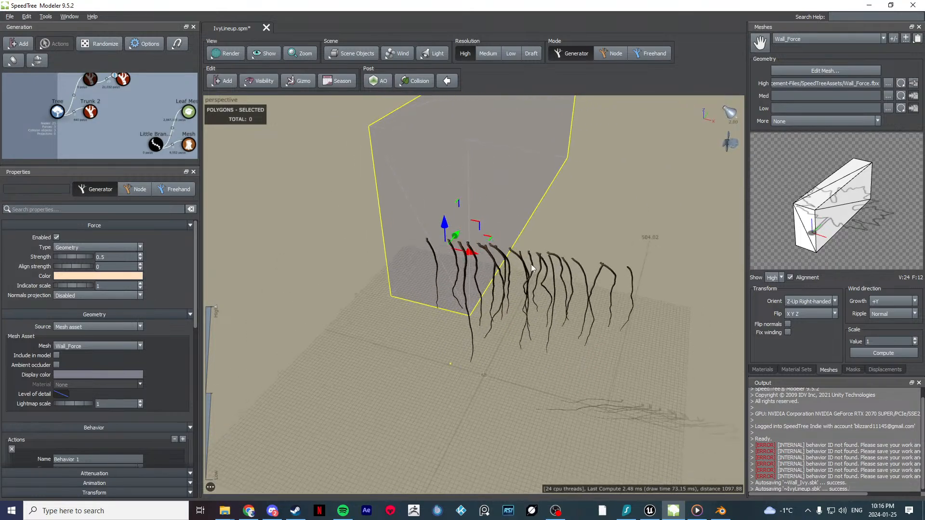
key(space)
drag(445, 261, 413, 265)
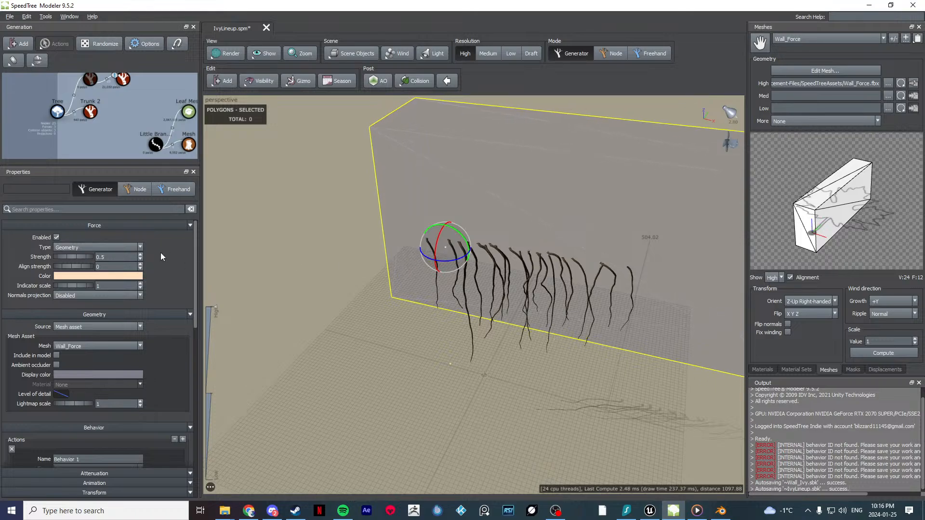
scroll(148, 270, down, 10)
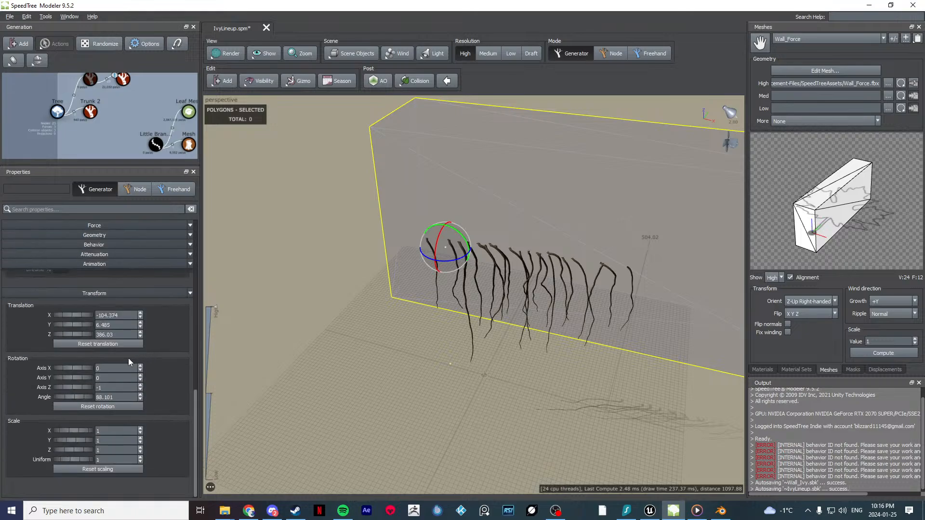
drag(100, 398, 125, 397)
text(90)
key(Return)
Step: Move the wall force down towards the ground and back from the origin, to about Y 112 and Z 108
drag(377, 337, 492, 333)
key(w)
drag(466, 225, 391, 263)
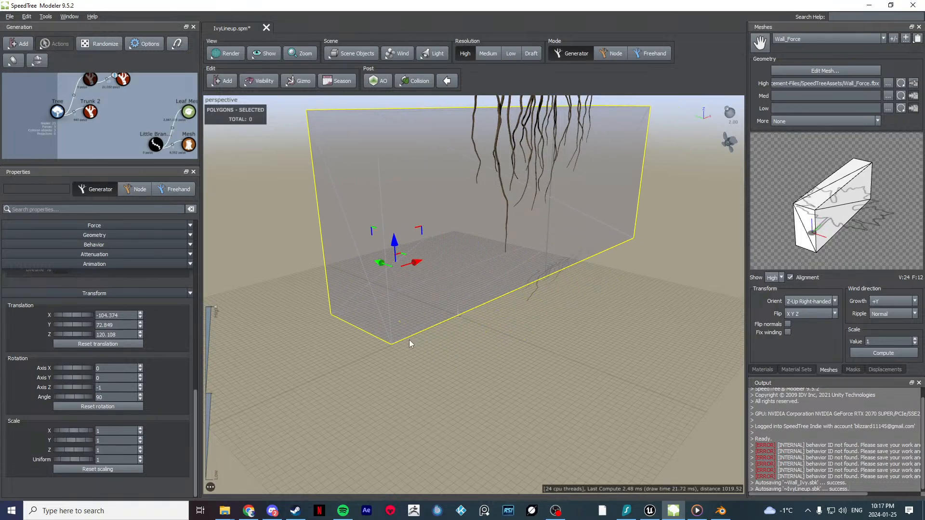
drag(409, 341, 447, 357)
middle_drag(447, 356, 559, 300)
drag(470, 241, 449, 240)
drag(542, 280, 488, 275)
drag(477, 217, 477, 228)
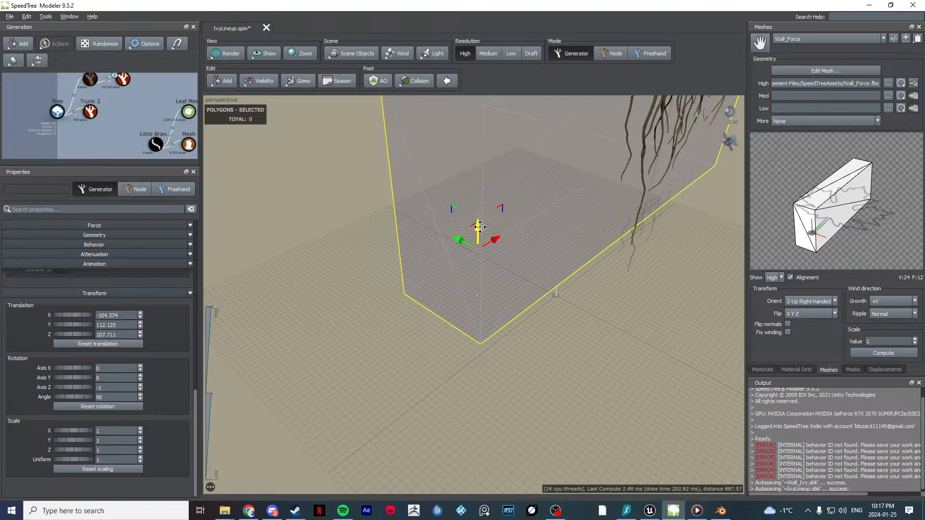
Step: Lower the wall force further towards ground level, to a Z translation of about 101
drag(525, 292, 440, 279)
scroll(456, 247, down, 4)
scroll(473, 254, up, 4)
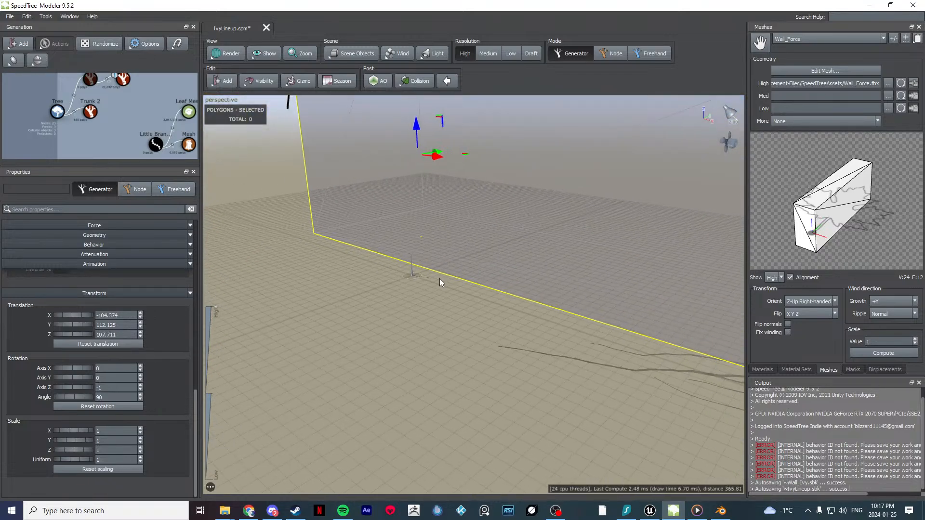
middle_drag(440, 278, 461, 293)
scroll(460, 293, up, 4)
drag(460, 293, 469, 227)
middle_drag(469, 226, 471, 318)
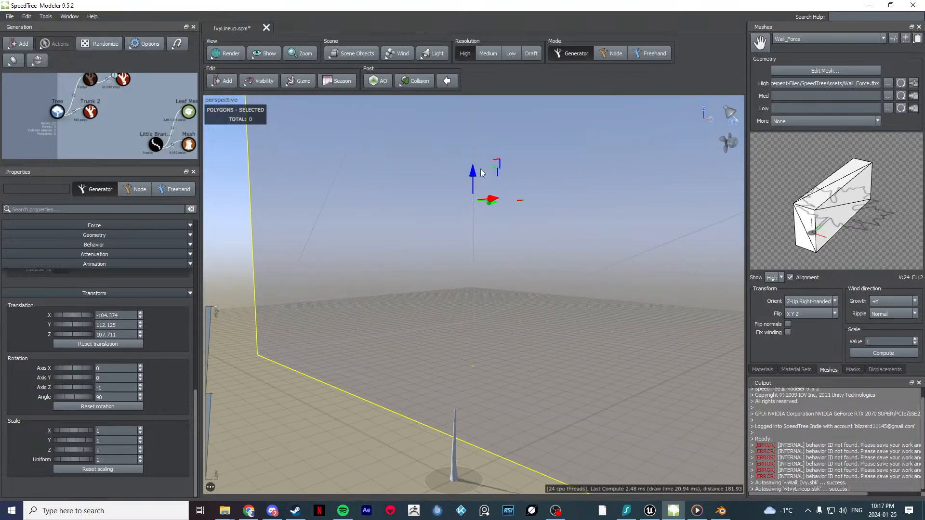
drag(473, 175, 473, 186)
Step: Inspect the wall force's position relative to the new trunk from the side and from below
drag(417, 265, 313, 264)
click(313, 265)
drag(369, 371, 499, 352)
click(499, 352)
drag(425, 232, 477, 311)
scroll(446, 307, down, 4)
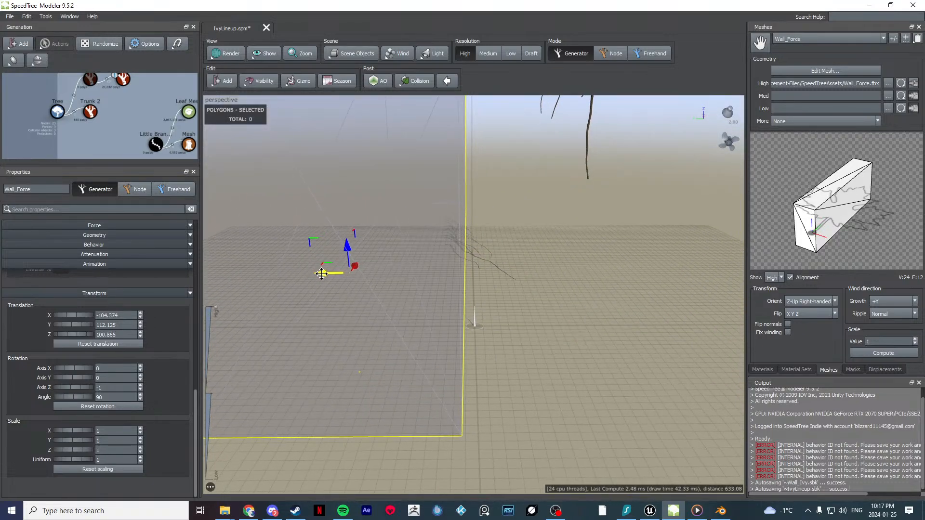
drag(324, 272, 507, 284)
scroll(502, 322, up, 3)
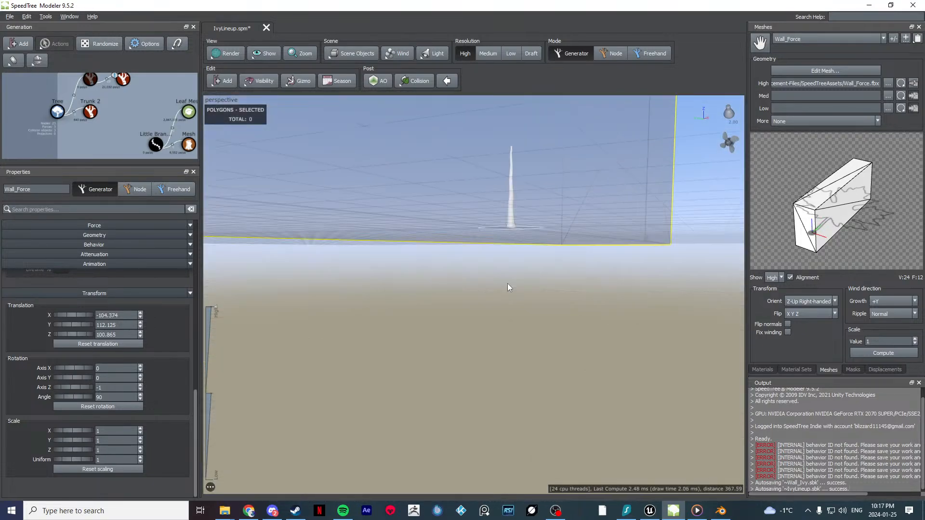
Step: Enable the Wall_Force on the new Trunk 2 generator
click(516, 209)
drag(517, 209, 495, 316)
scroll(507, 330, down, 3)
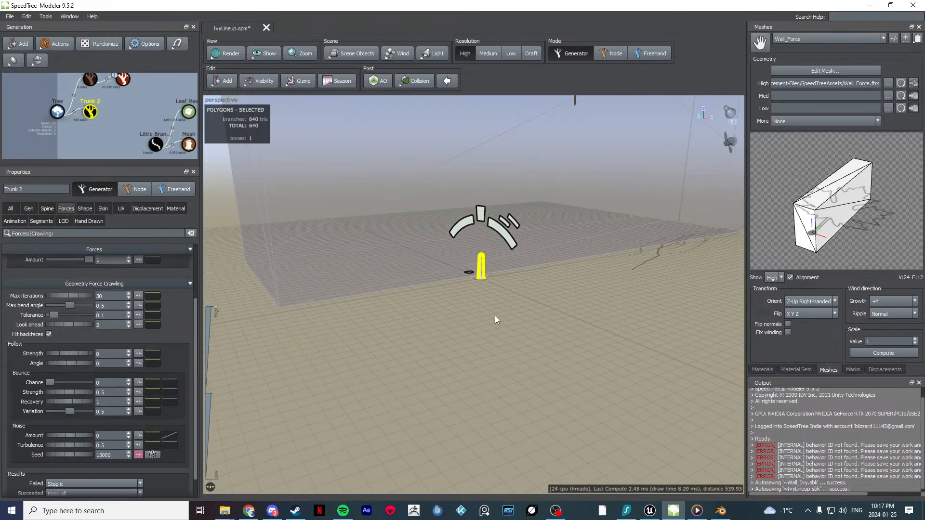
middle_drag(495, 316, 483, 348)
drag(483, 349, 496, 334)
scroll(496, 334, up, 3)
scroll(503, 338, down, 3)
middle_drag(508, 340, 547, 205)
scroll(86, 325, up, 3)
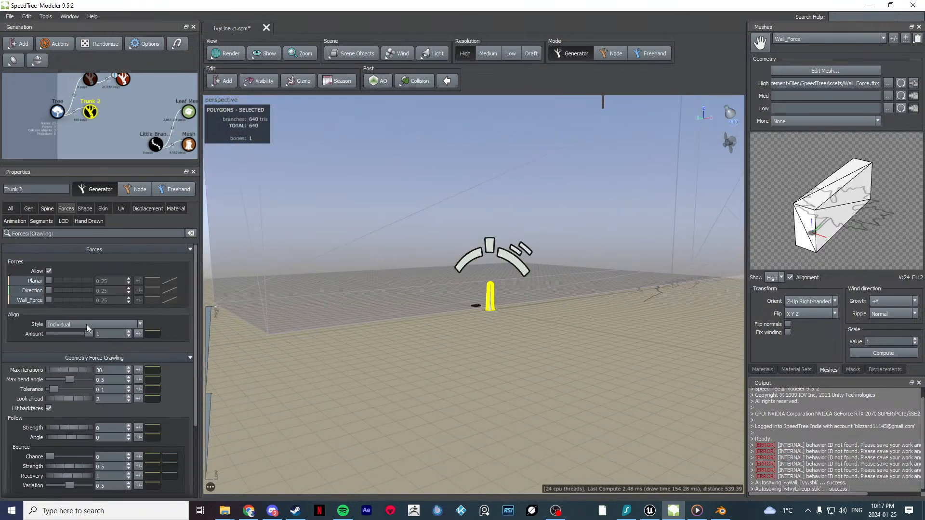
click(27, 208)
click(63, 208)
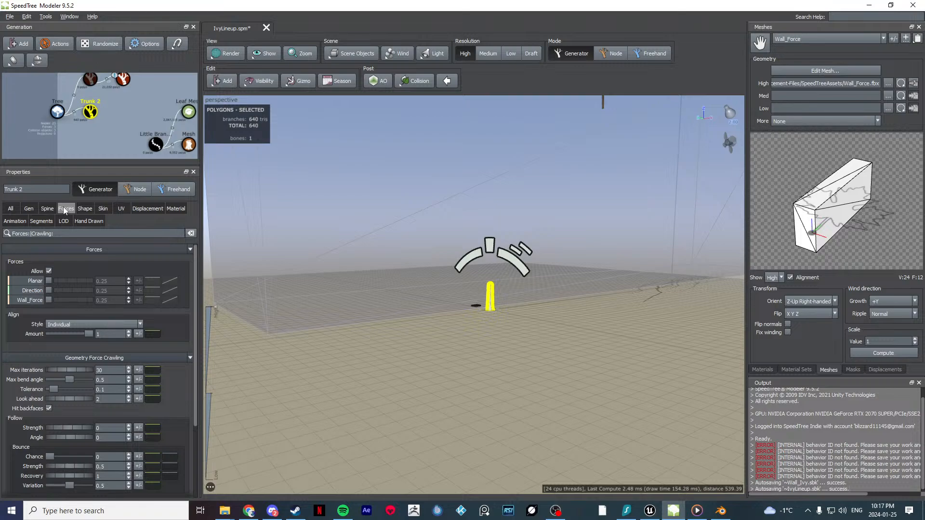
click(49, 299)
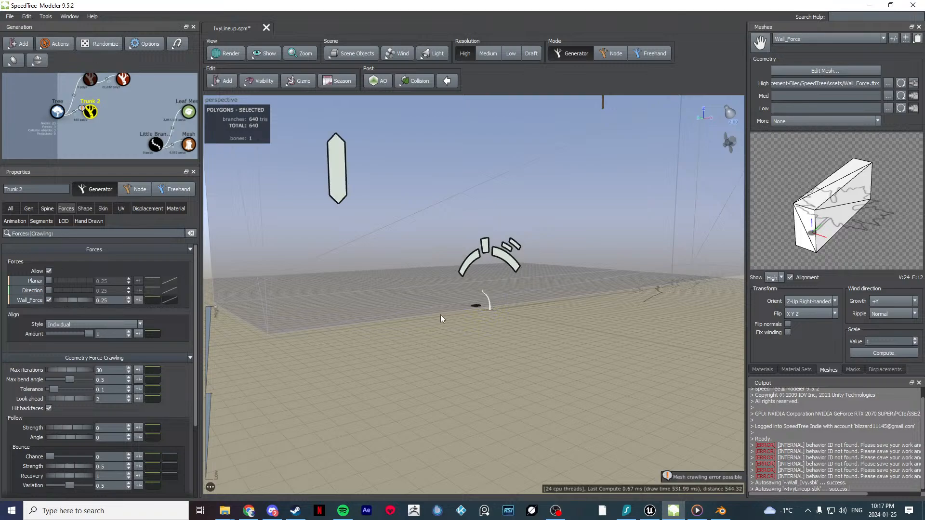
Step: Set the Wall_Force strength on Trunk 2 to 8
click(110, 300)
text(3)
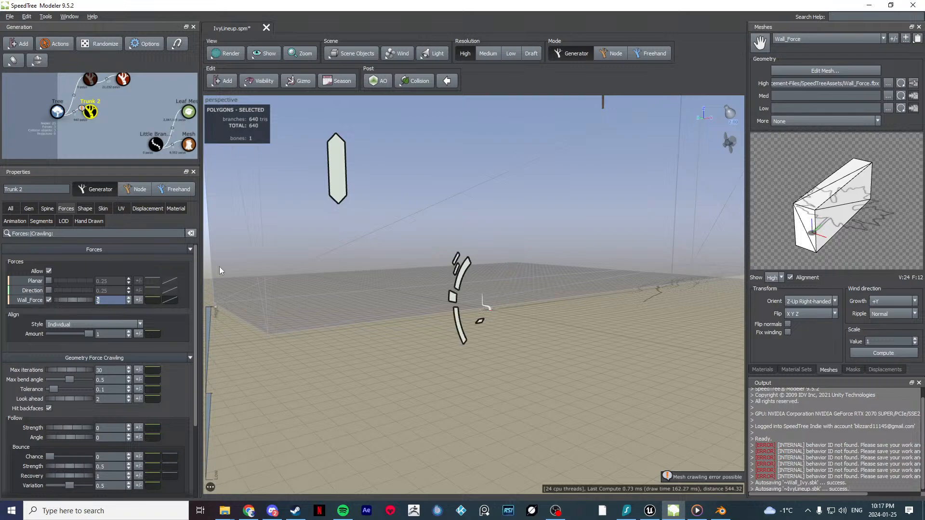
drag(398, 338, 418, 354)
Step: Raise the generation number of Trunk 2 to 6
click(29, 208)
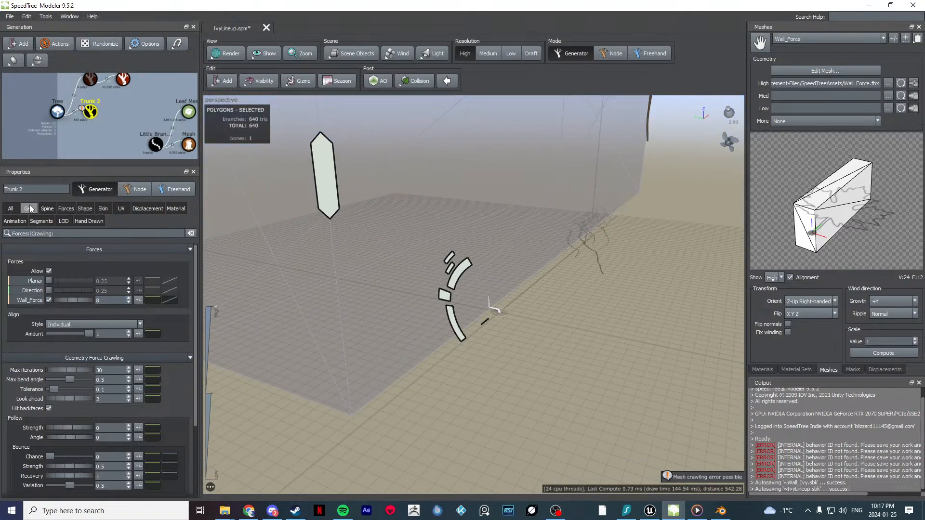
drag(63, 280, 99, 283)
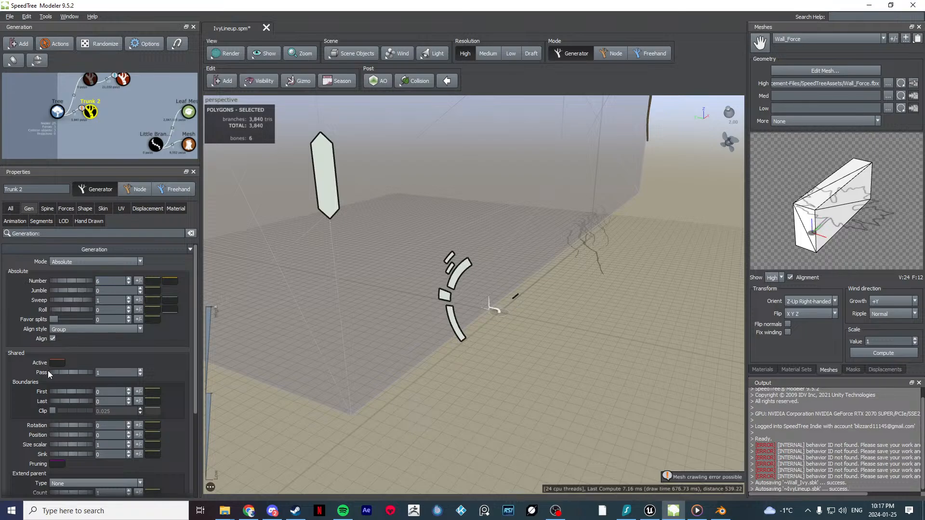
Step: Increase the absolute spine length of Trunk 2 to 300
scroll(20, 337, down, 4)
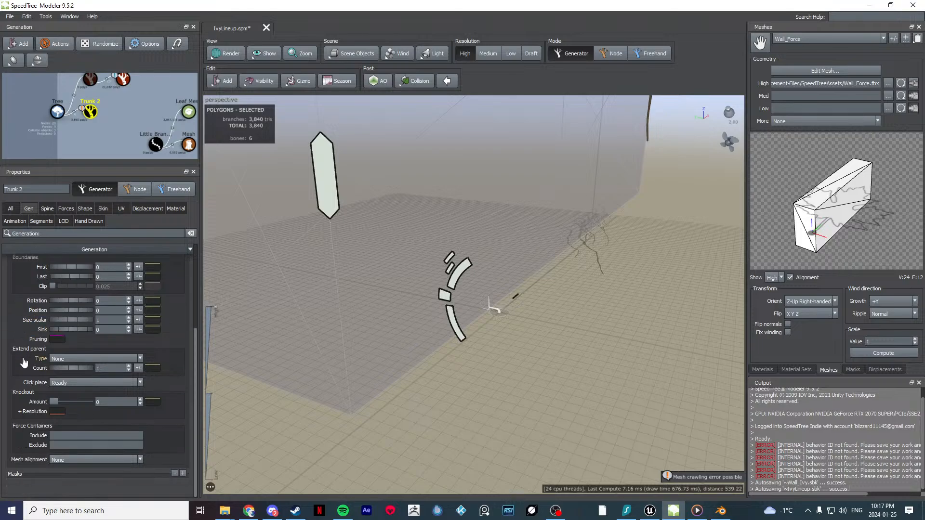
click(48, 208)
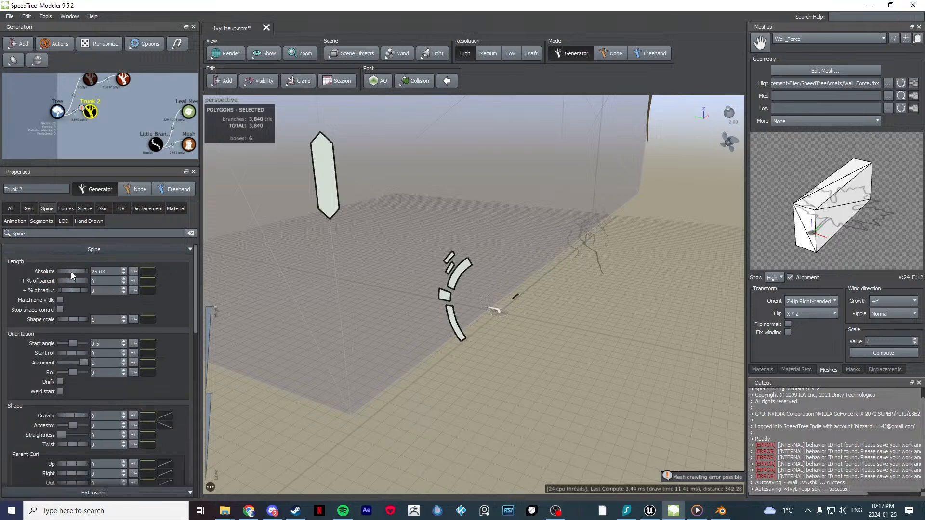
drag(71, 274, 97, 275)
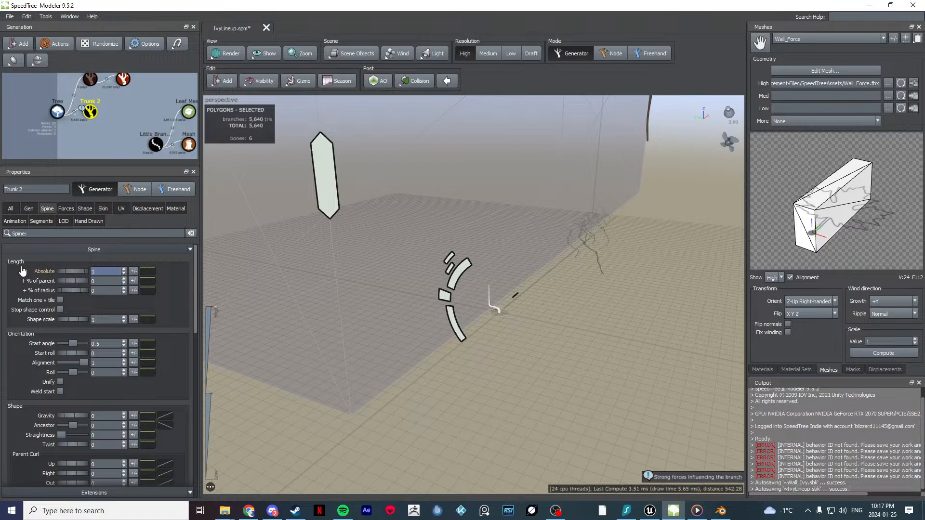
text(00)
key(Return)
drag(367, 289, 431, 289)
scroll(409, 360, down, 3)
text(0)
key(Return)
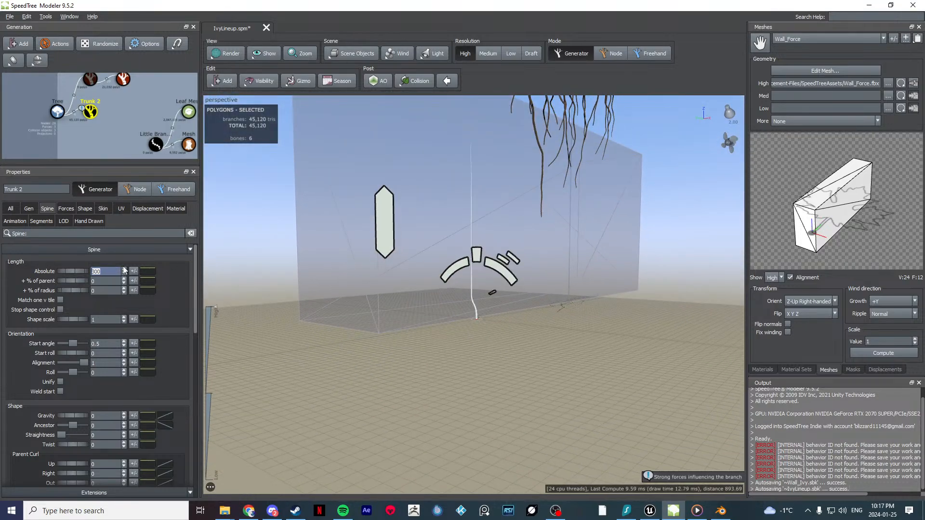
Step: Set the absolute spine length of Trunk 2 to 400
drag(356, 289, 385, 309)
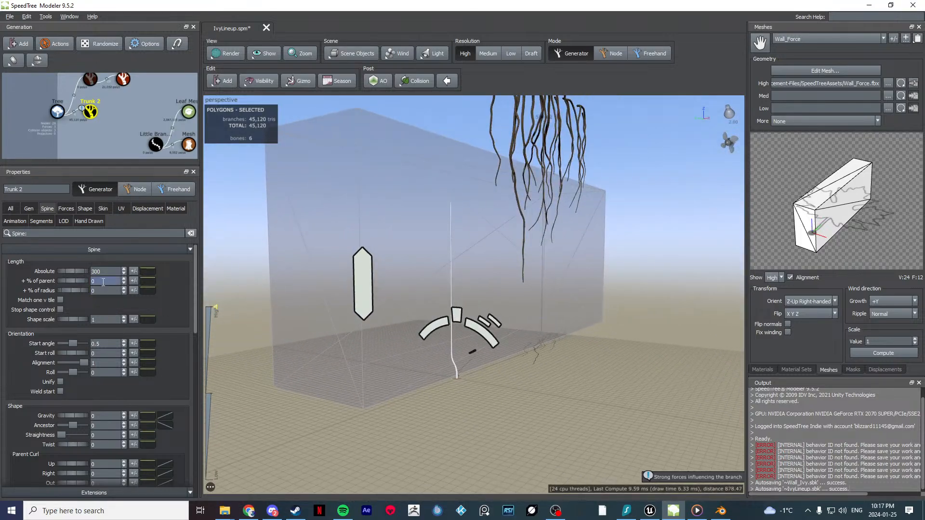
double_click(106, 271)
text(400)
key(Return)
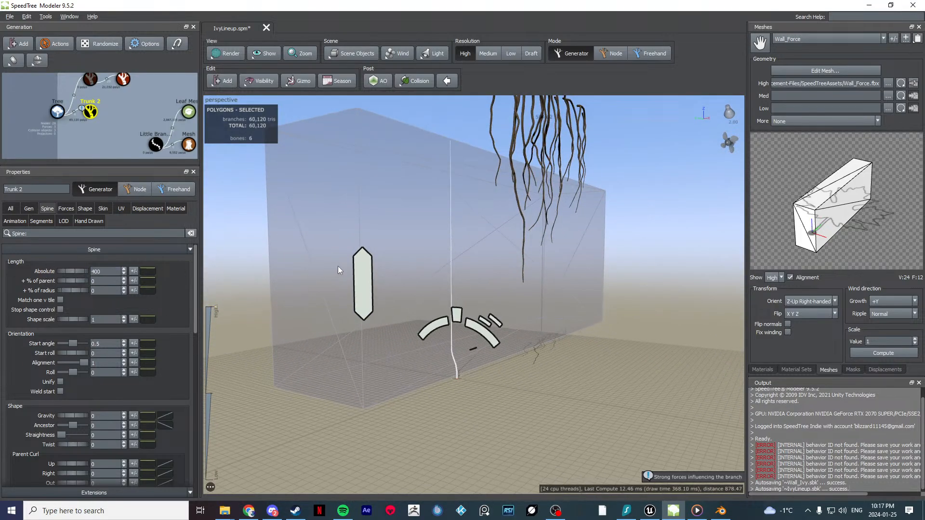
Step: Reduce the absolute spine length of Trunk 2 to 350 and try adjusting its start angle slightly
drag(337, 267, 250, 273)
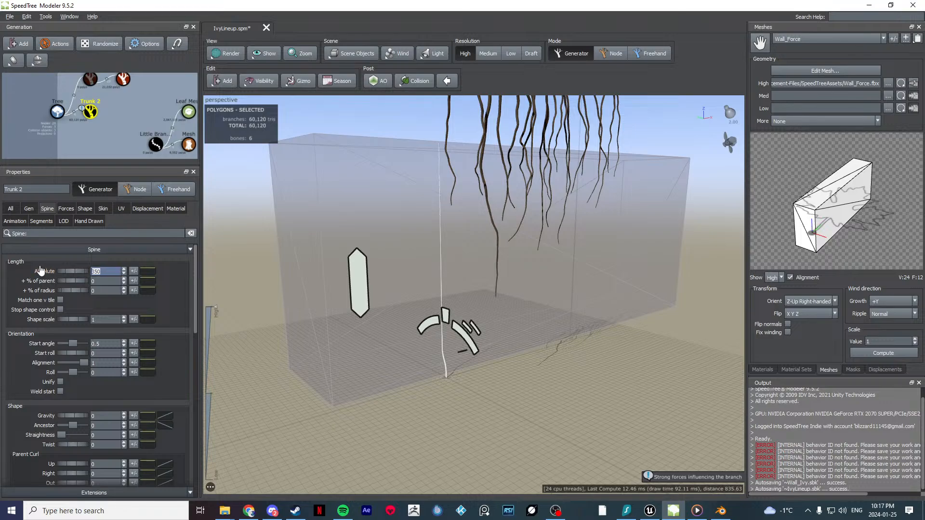
key(Return)
drag(371, 289, 397, 287)
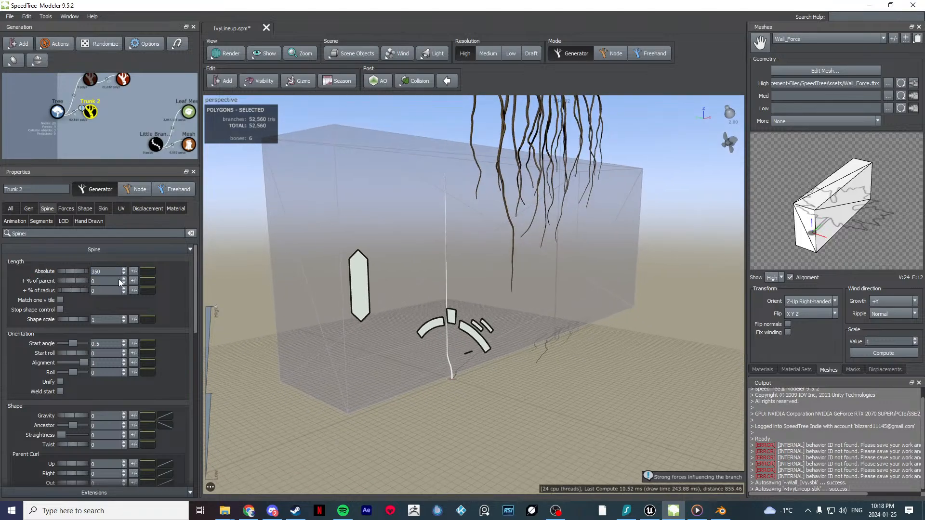
scroll(20, 346, down, 1)
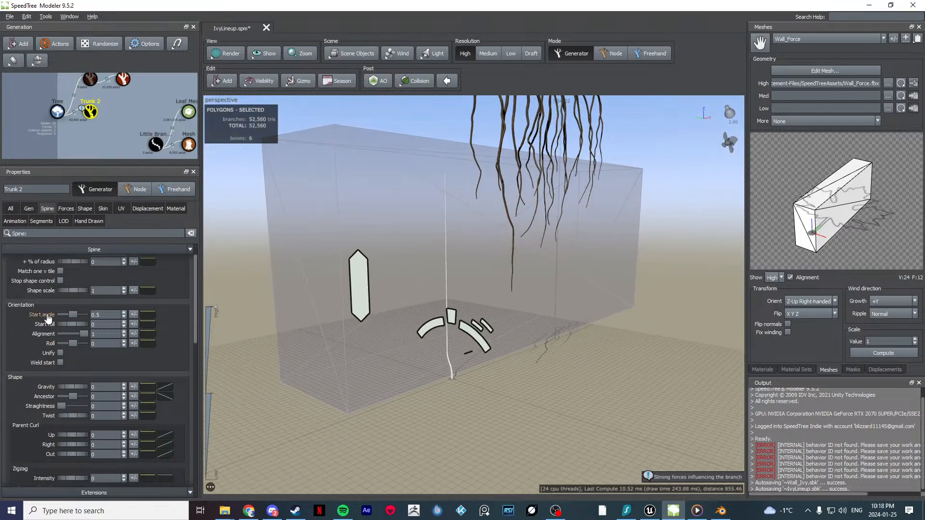
drag(73, 316, 76, 314)
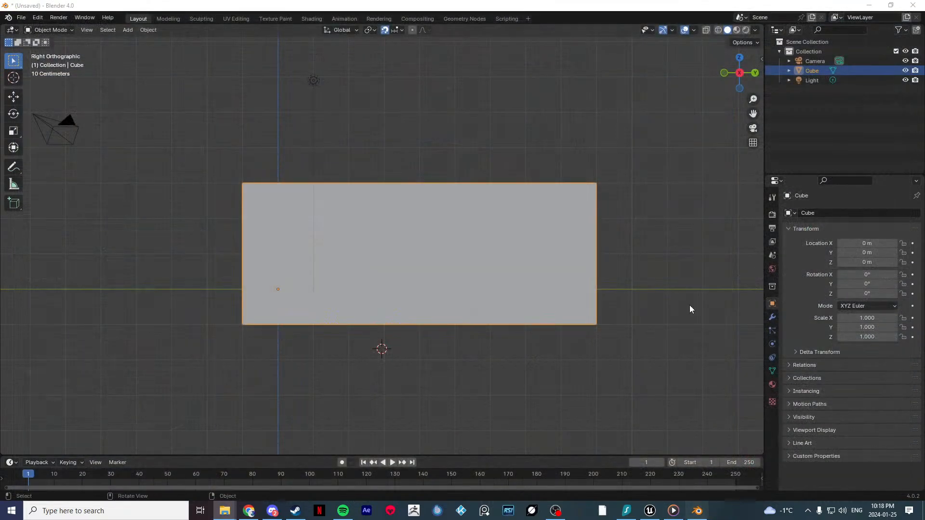
Step: Close Blender without saving the cube scene, and launch SpeedTree Modeler v9.5.2 again
click(912, 5)
click(457, 271)
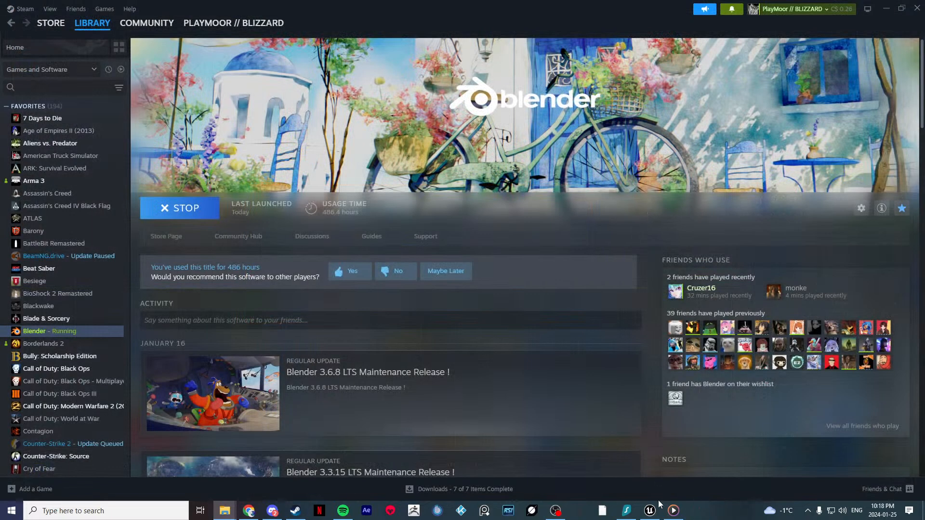
key(super)
text(speed)
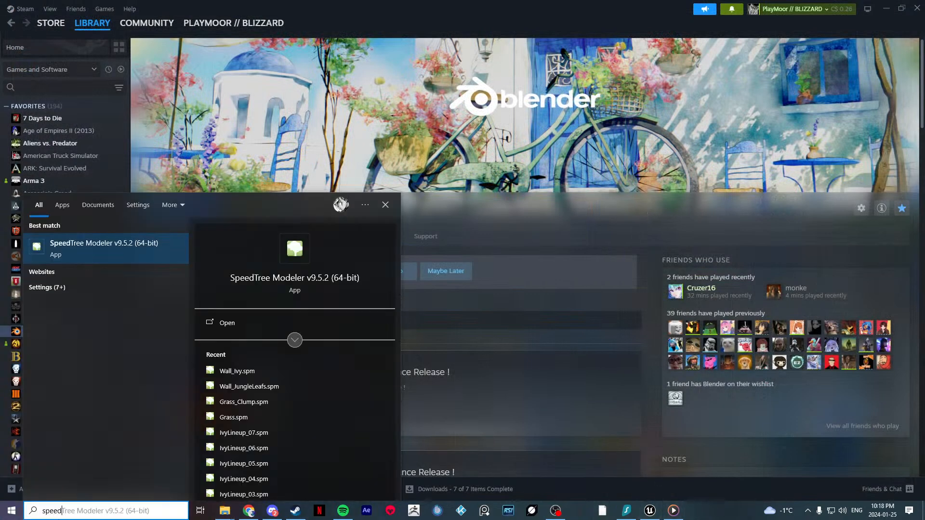
click(120, 245)
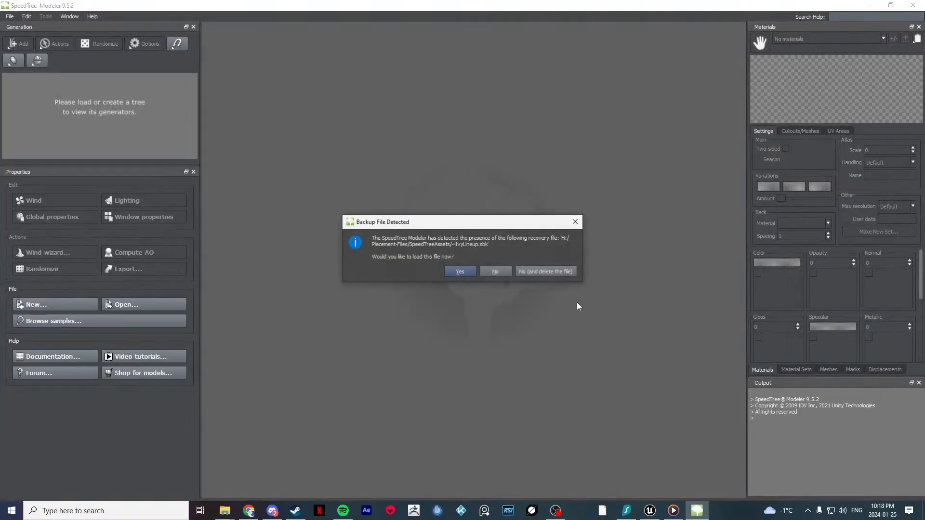
Step: Load the detected IvyLineup recovery file and dismiss the recent files window
click(461, 273)
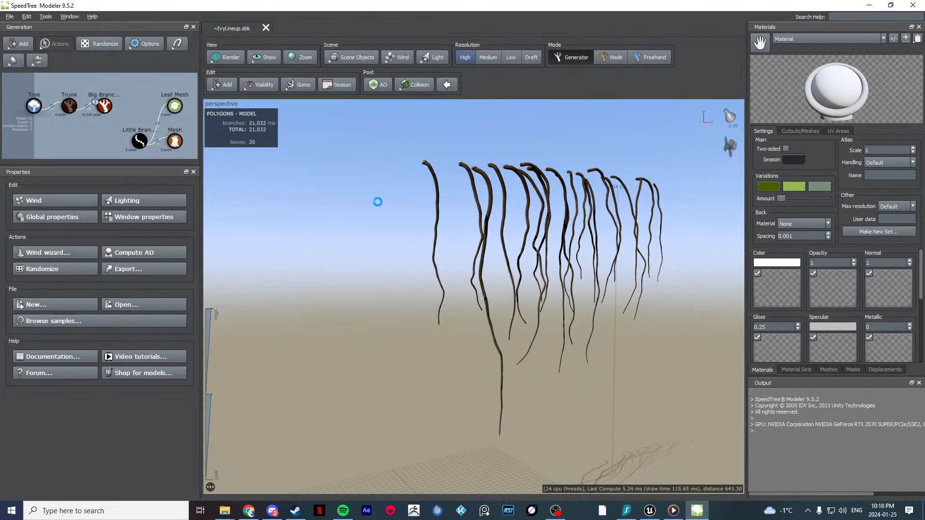
click(684, 111)
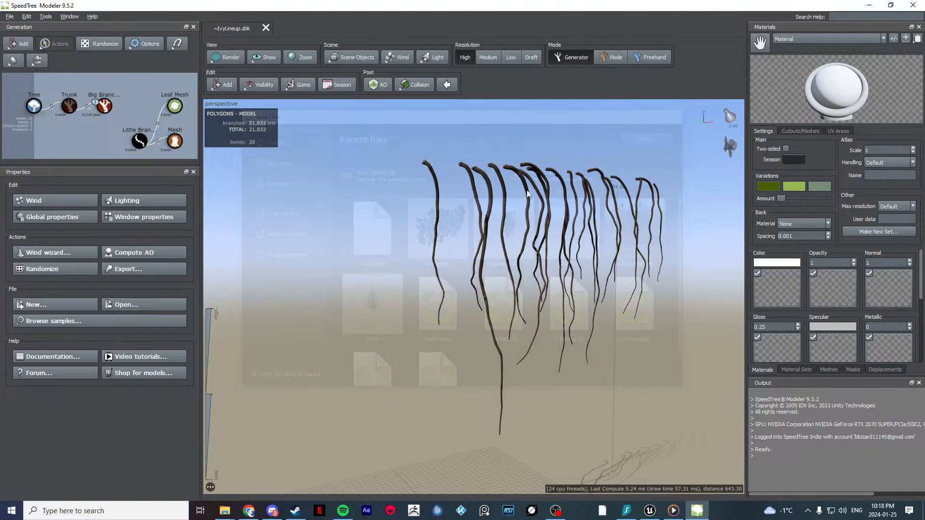
drag(438, 319, 440, 273)
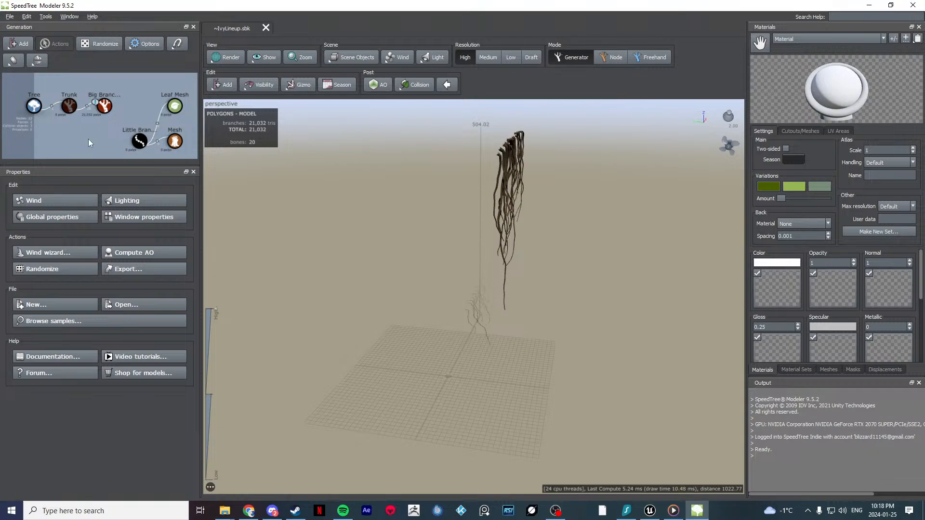
drag(371, 260, 426, 251)
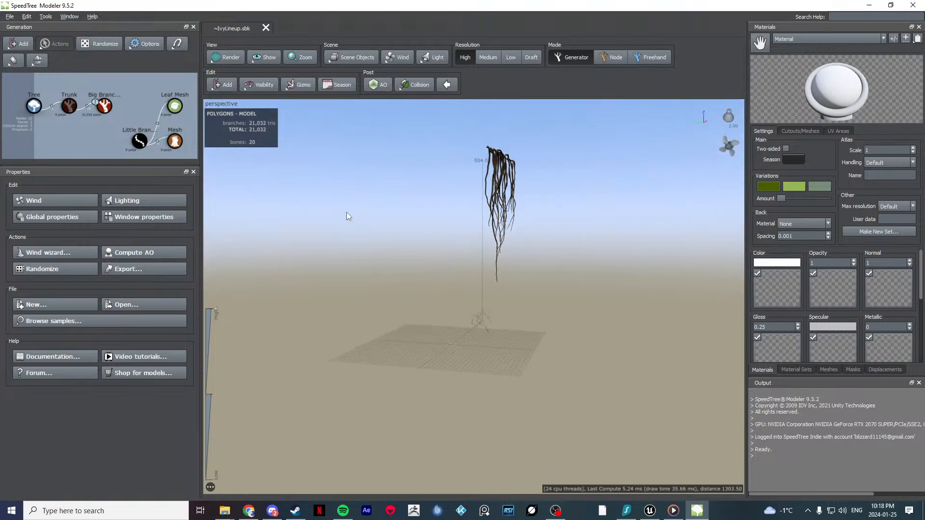
Step: Add a new Trunk generator to the Tree node
click(38, 106)
right_click(38, 106)
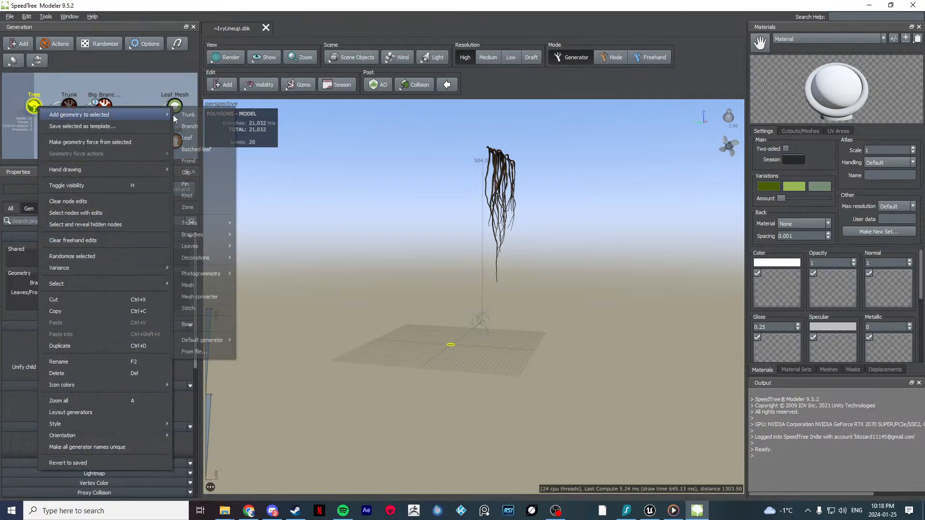
click(188, 114)
drag(238, 147, 462, 243)
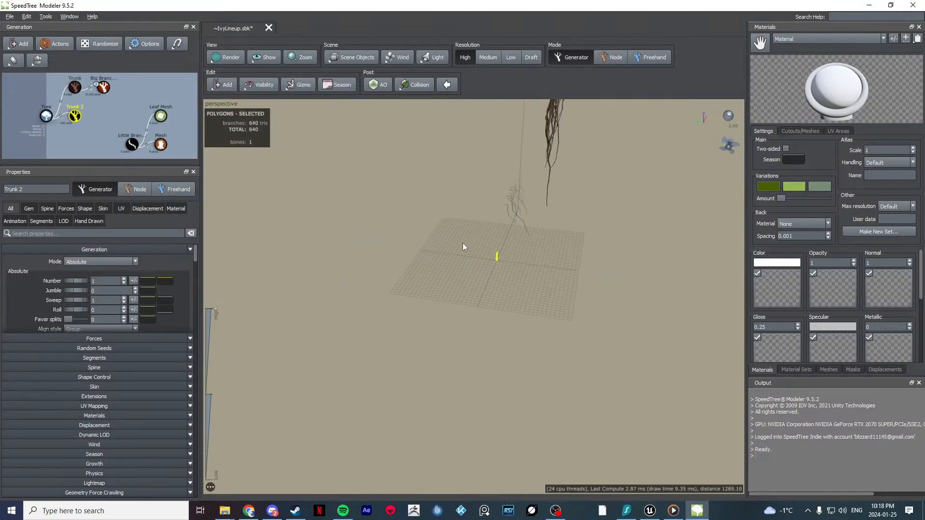
click(652, 130)
Step: Add an empty entry to the mesh list and try editing it, declining the conversion to an embedded mesh
click(834, 38)
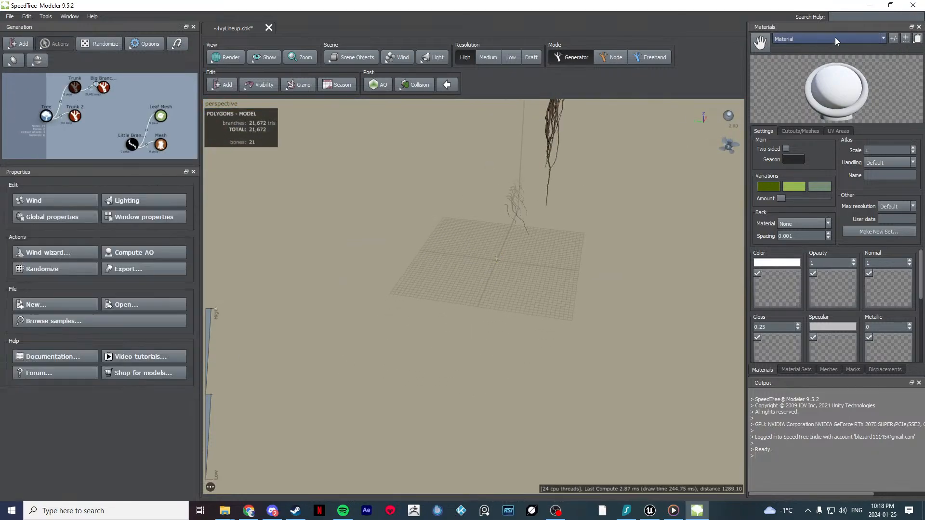
click(829, 369)
click(894, 38)
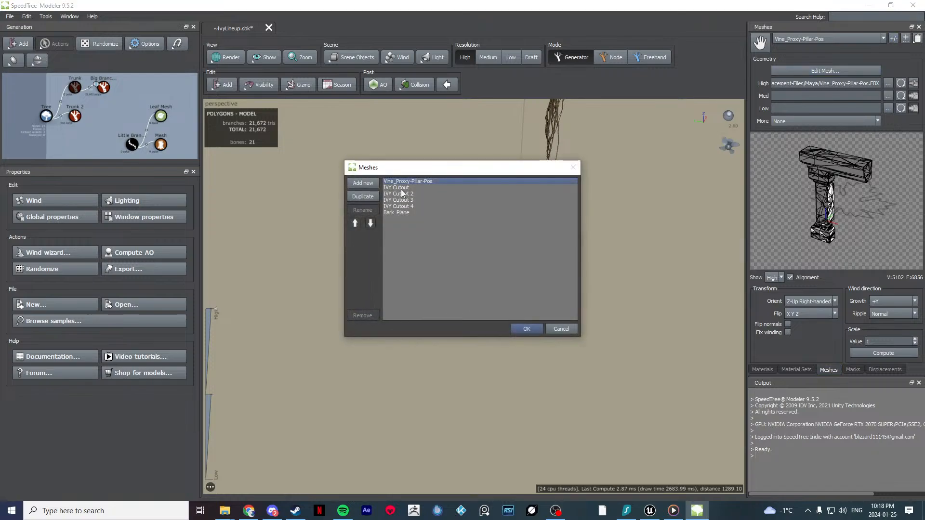
click(361, 183)
click(398, 219)
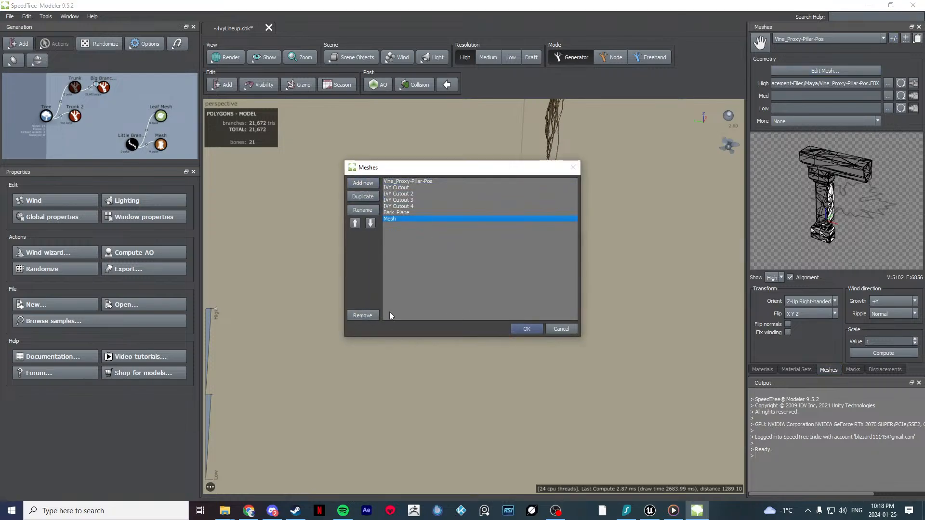
click(527, 329)
click(816, 72)
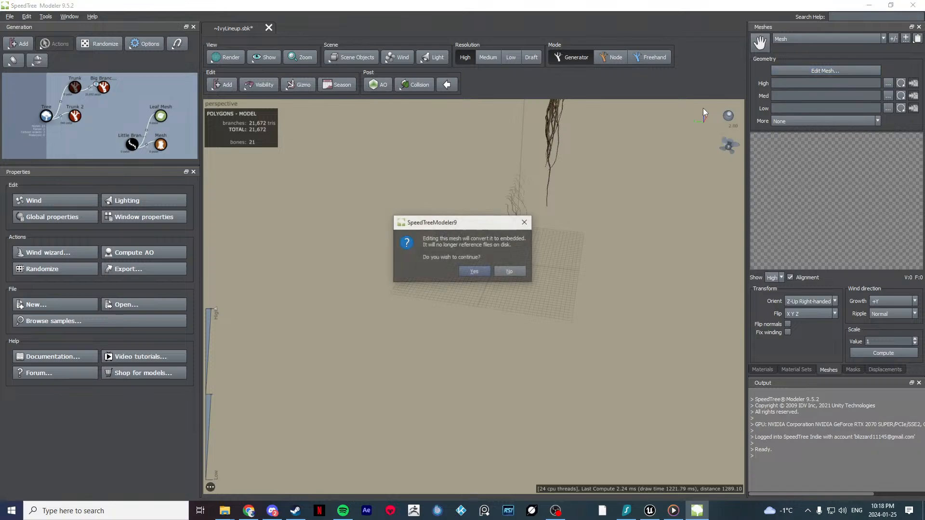
click(503, 272)
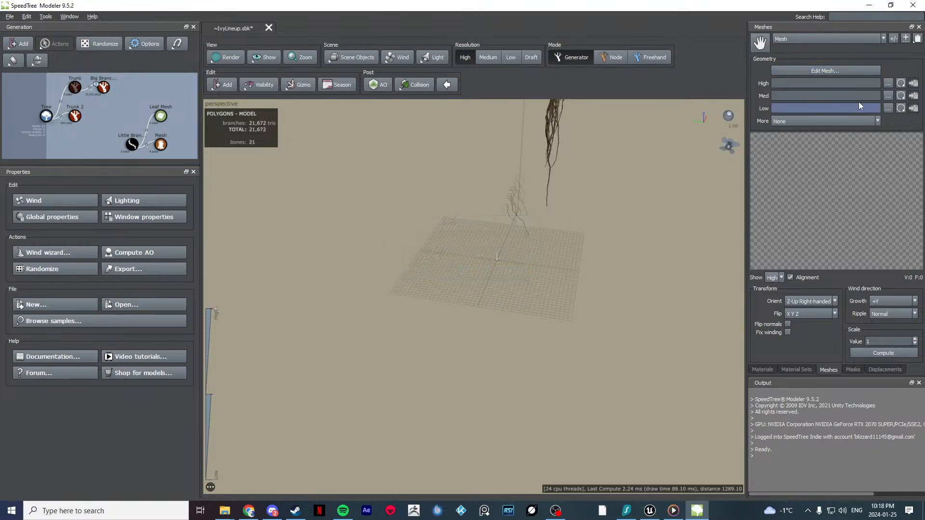
Step: Import Wall_Force.fbx from the SpeedTreeAssets folder as a new mesh
click(906, 40)
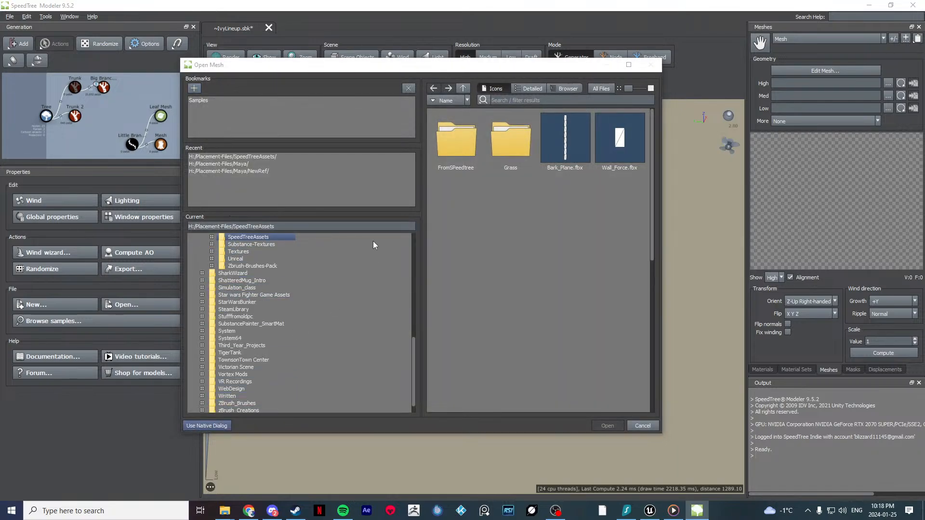
click(207, 426)
double_click(313, 169)
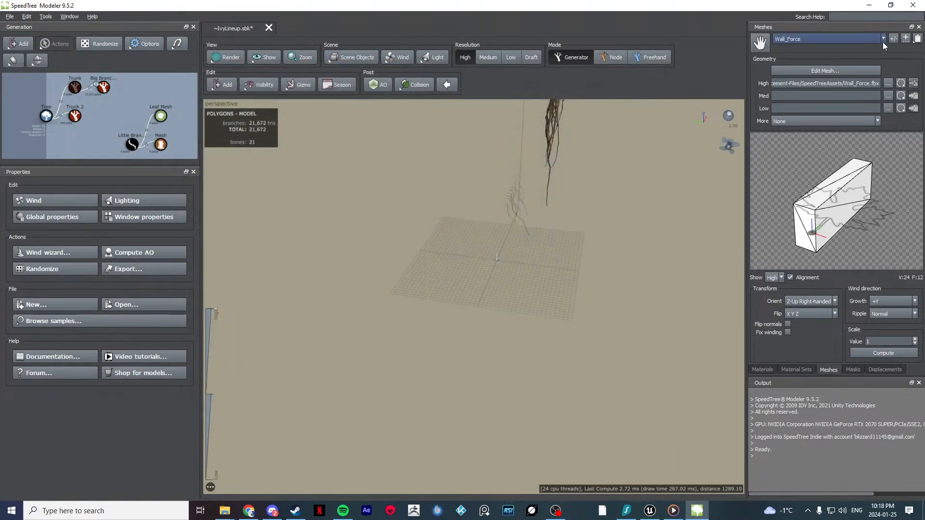
Step: Remove the empty entry named Mesh from the mesh list
click(882, 39)
click(793, 76)
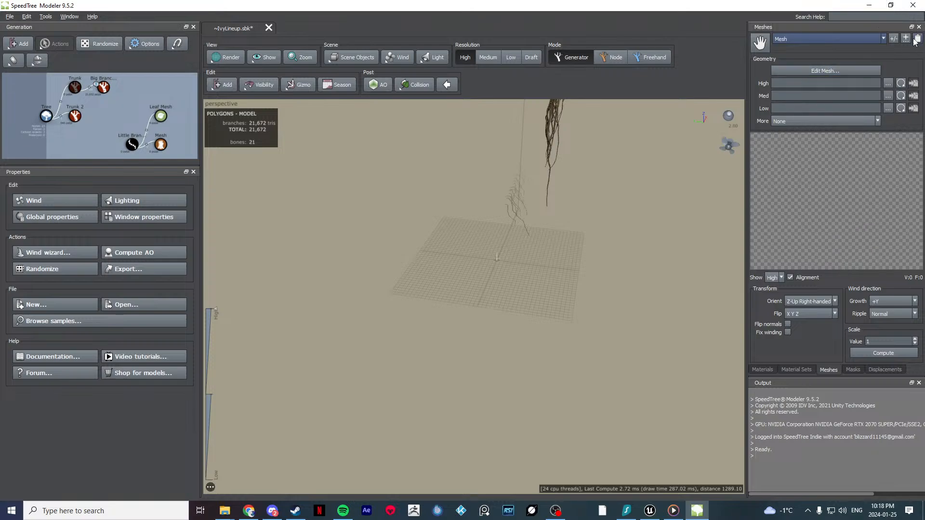
click(894, 39)
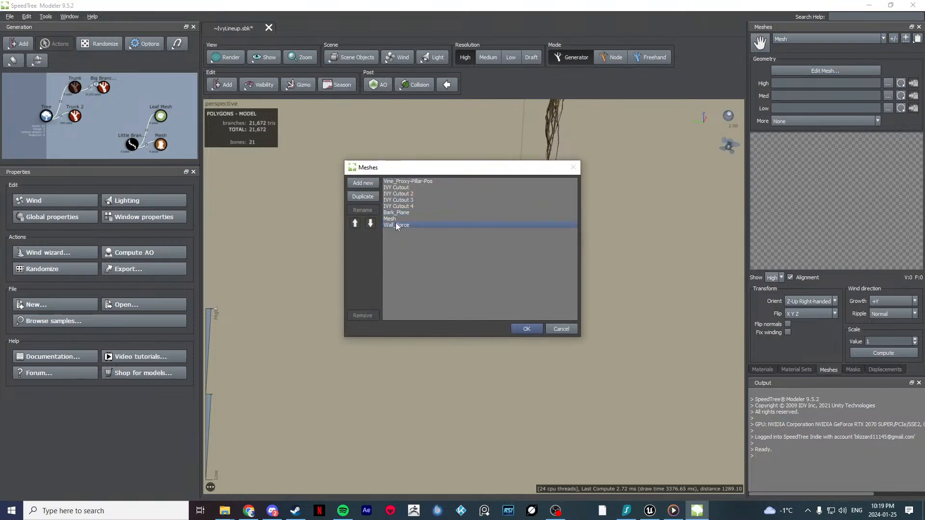
click(384, 219)
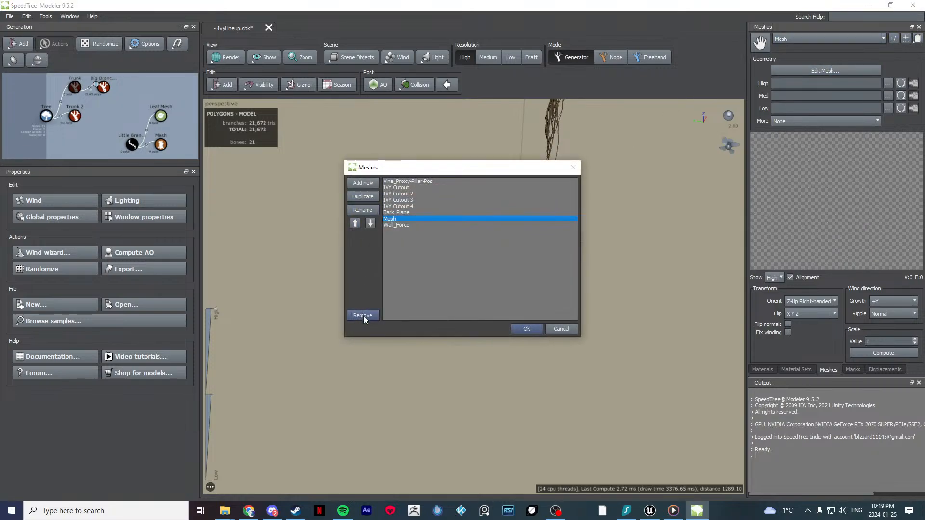
click(363, 315)
click(527, 329)
Step: Add the Wall_Force mesh to the scene as a geometry force
mouse_move(631, 240)
mouse_down()
mouse_move(640, 236)
mouse_move(632, 239)
mouse_up()
scroll(632, 239, up, 3)
drag(742, 62, 478, 170)
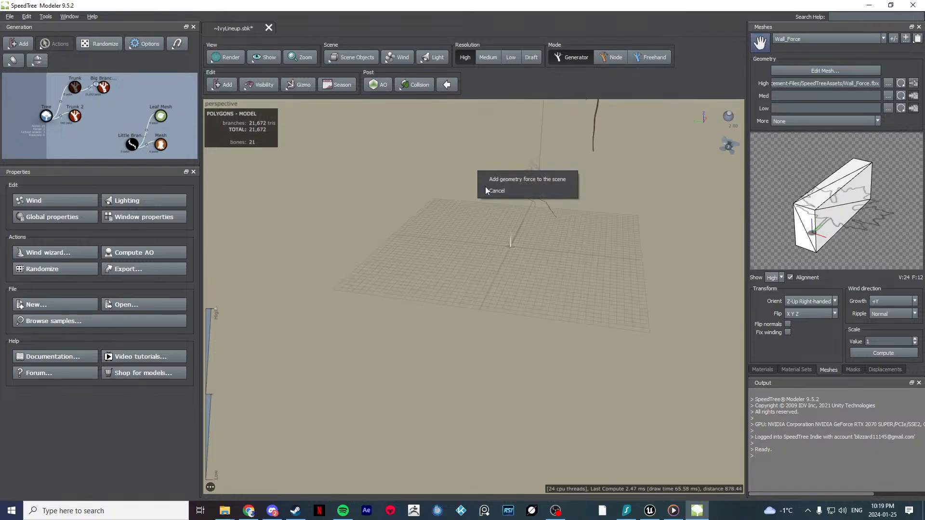
click(500, 179)
Step: Rotate the Wall_Force geometry force to an angle of 90 around the Z axis
middle_drag(443, 206, 504, 248)
drag(504, 249, 538, 304)
scroll(549, 302, down, 4)
key(space)
scroll(129, 344, down, 10)
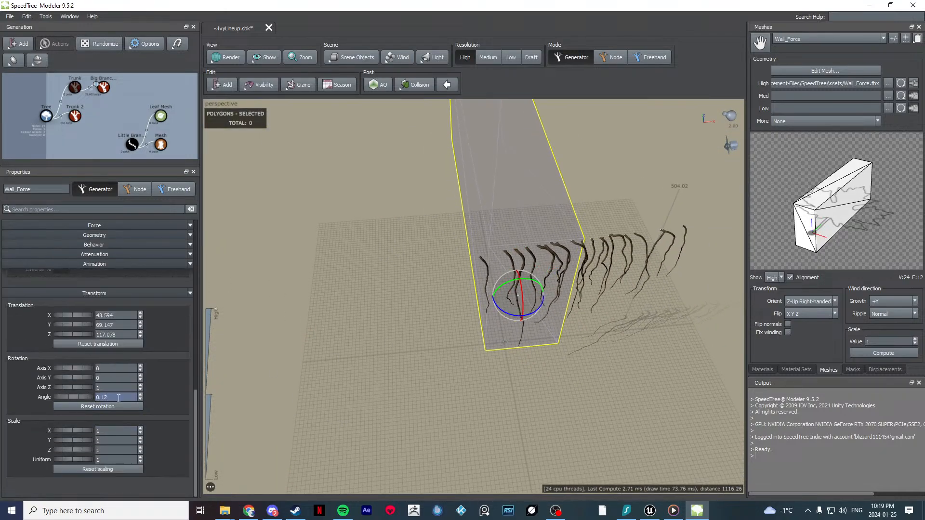
drag(56, 402, 80, 392)
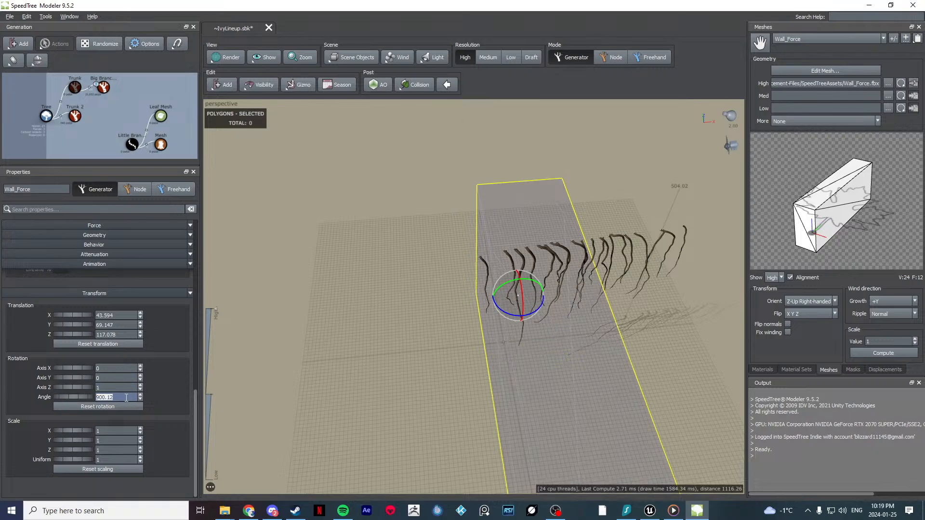
key(Return)
drag(364, 384, 439, 368)
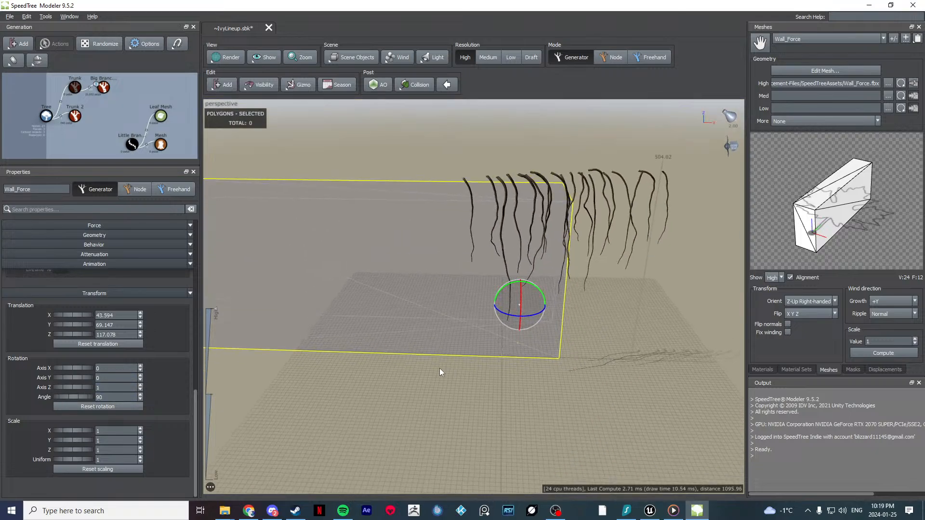
Step: Move the Wall_Force along its X axis to an X translation of about 415
scroll(440, 368, down, 3)
middle_drag(439, 368, 425, 341)
key(space)
drag(471, 254, 569, 257)
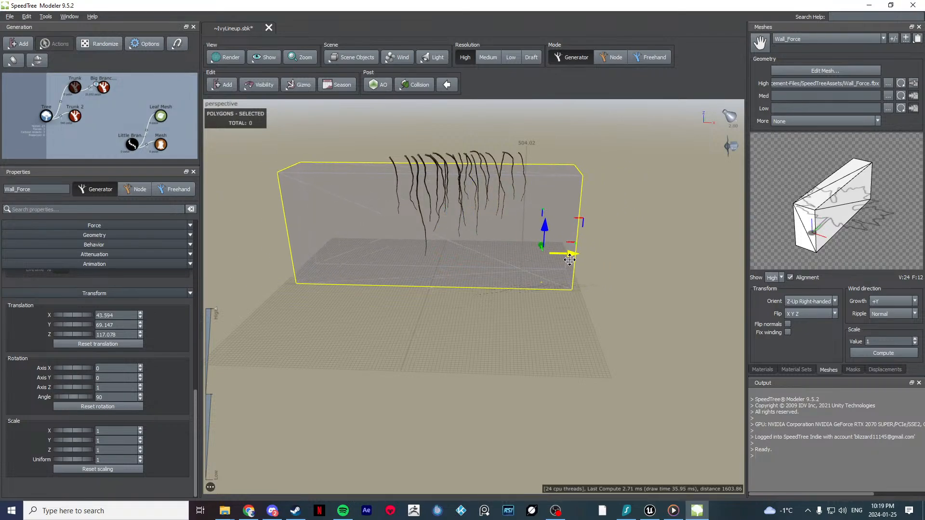
scroll(418, 338, down, 3)
scroll(435, 336, up, 3)
scroll(436, 332, up, 5)
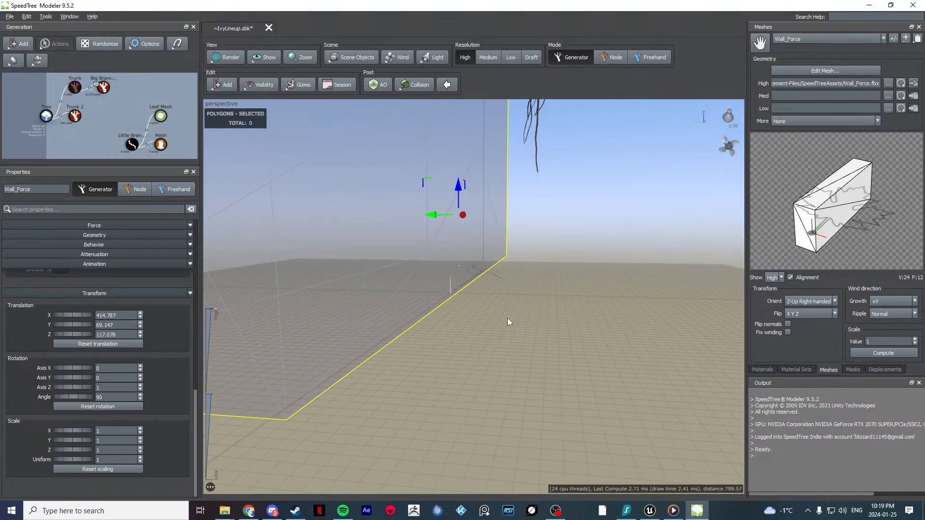
Step: Reposition the Wall_Force geometry force beside Trunk 2, at a Y translation of about 118 and a Z translation of about 100
mouse_move(420, 210)
mouse_down()
mouse_move(402, 211)
mouse_move(427, 201)
mouse_up()
drag(523, 227, 397, 227)
click(470, 281)
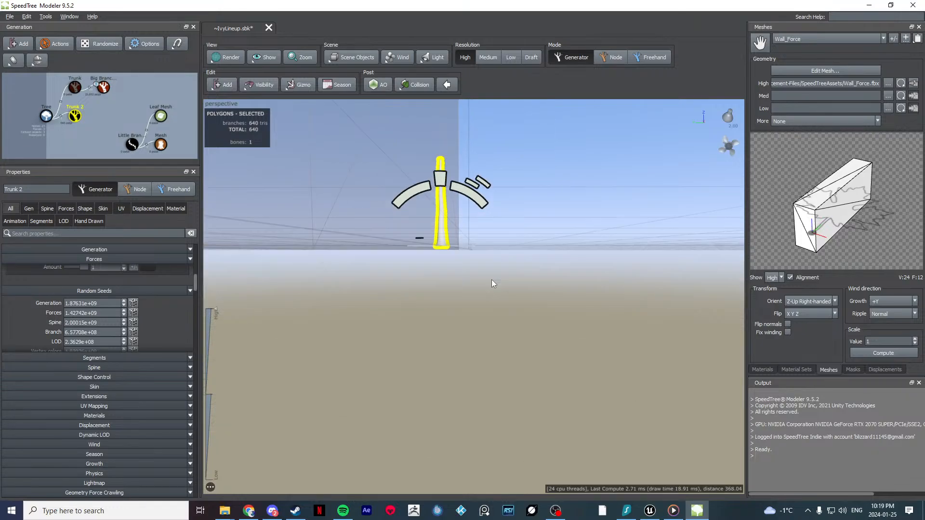
drag(491, 279, 508, 270)
scroll(492, 313, down, 5)
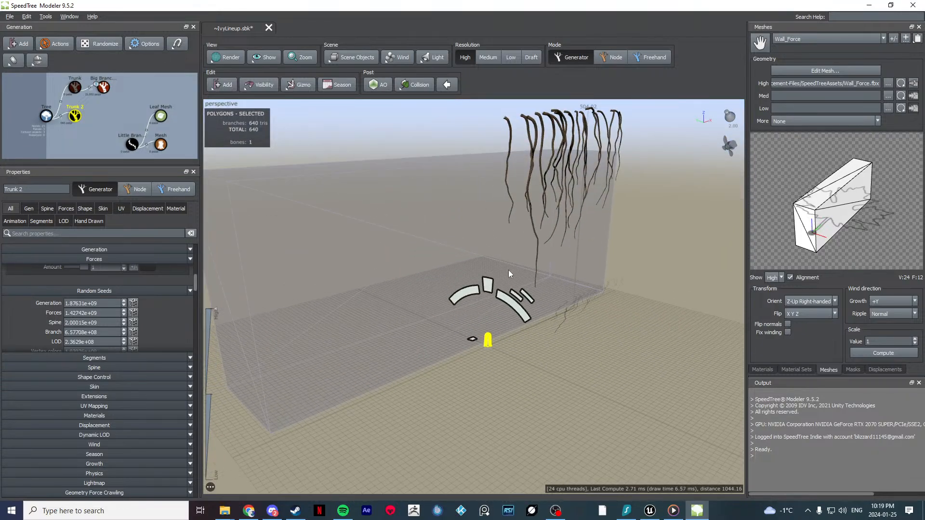
scroll(464, 231, down, 3)
Step: Save the model under the name Wall_Ivy.spm in the SpeedTreeAssets folder, replacing the existing file
click(9, 16)
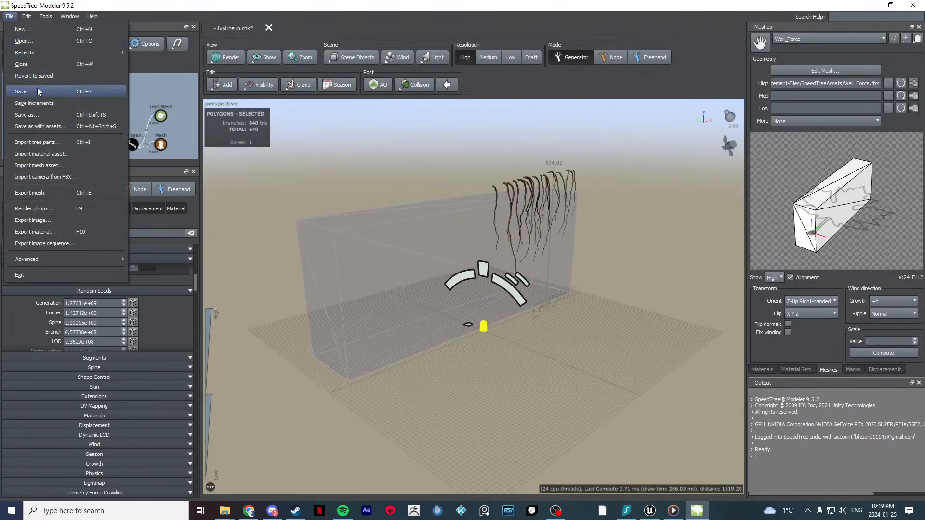
click(37, 119)
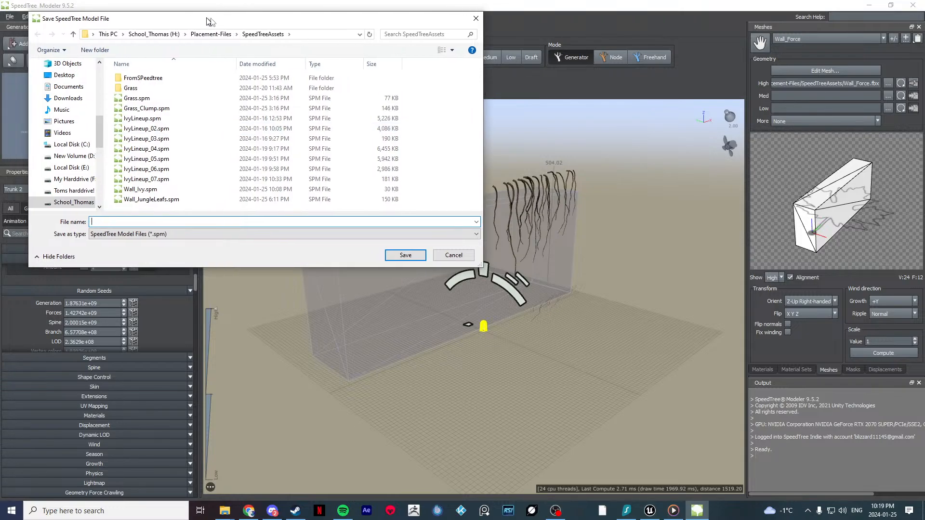
click(270, 214)
click(279, 202)
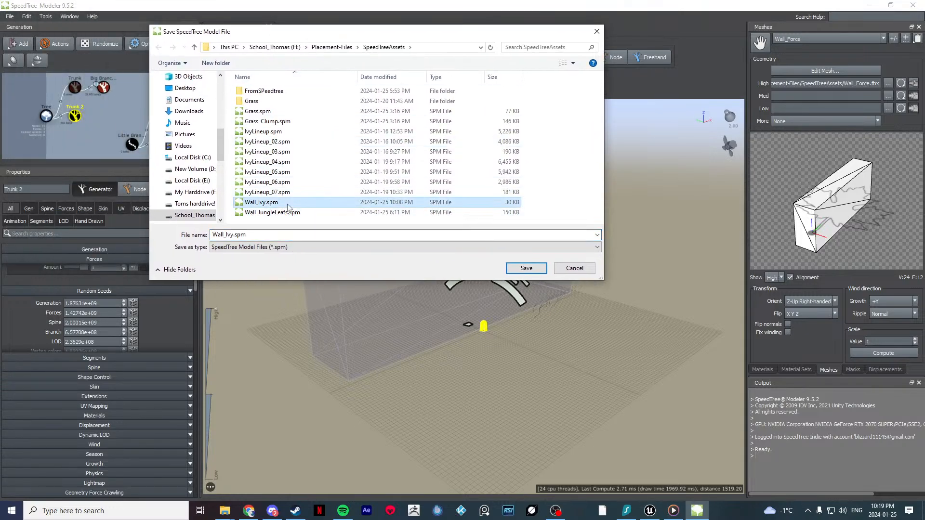
click(527, 270)
click(482, 255)
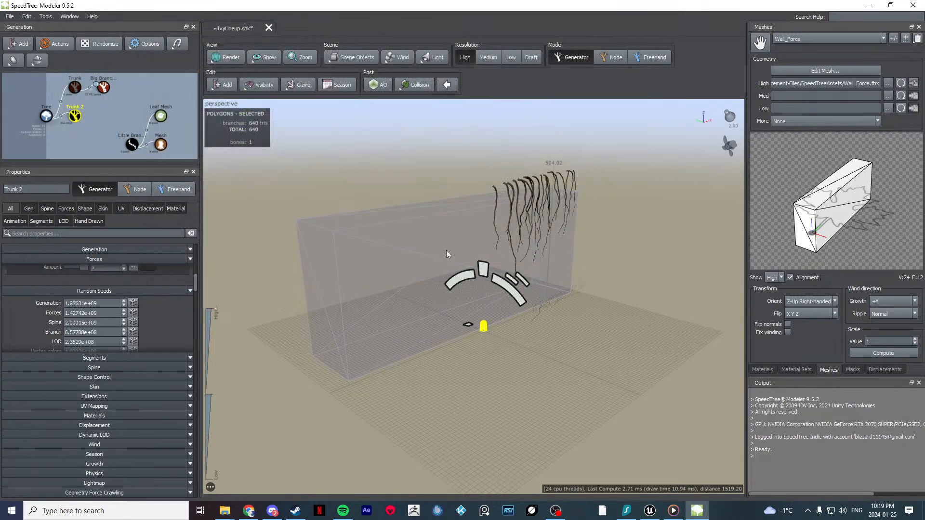
Step: Set Trunk 2's generation number to 4 and its absolute spine length to 350
scroll(458, 288, up, 5)
drag(458, 287, 488, 257)
click(493, 255)
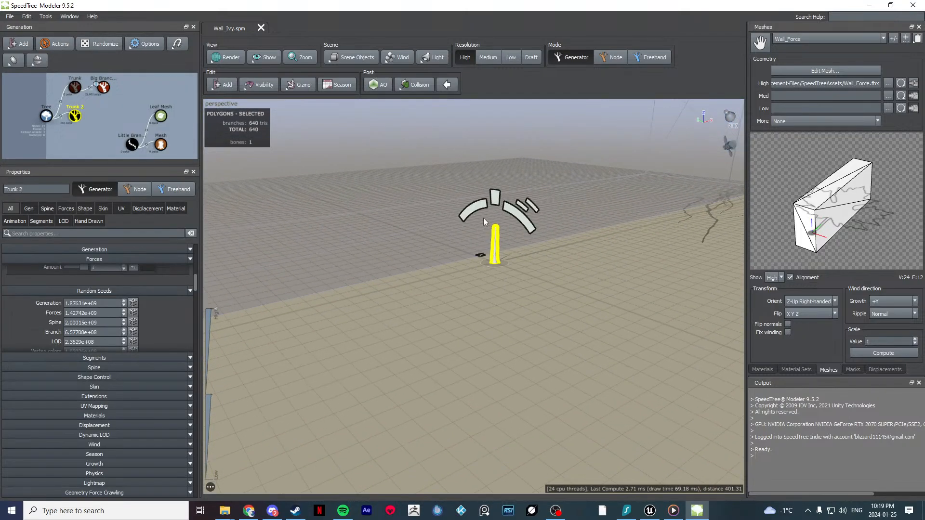
drag(484, 218, 421, 241)
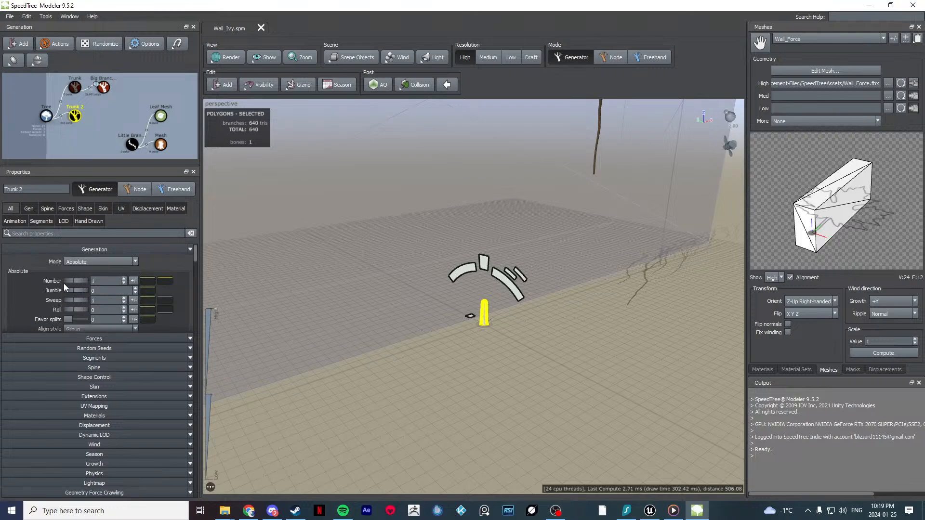
drag(65, 282, 108, 268)
click(51, 209)
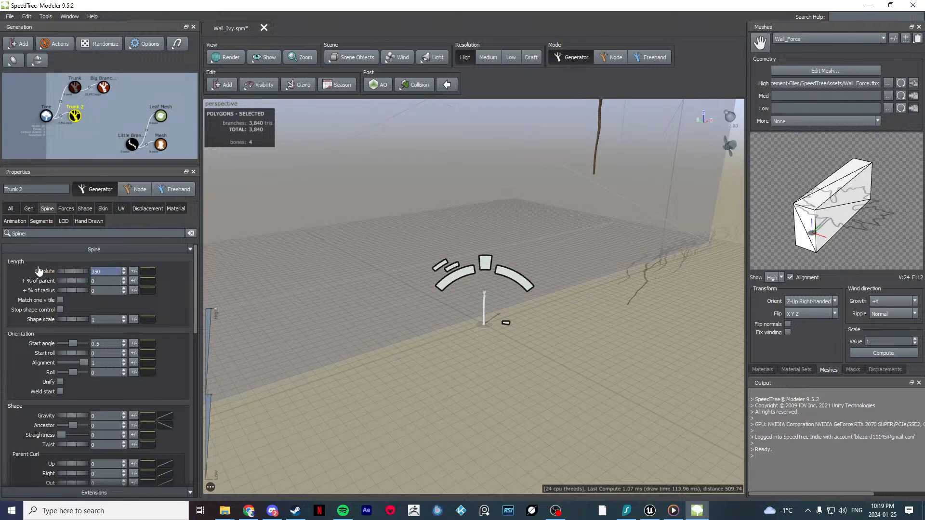
key(Return)
scroll(452, 284, down, 3)
middle_drag(452, 284, 448, 306)
drag(448, 306, 429, 297)
scroll(452, 288, down, 3)
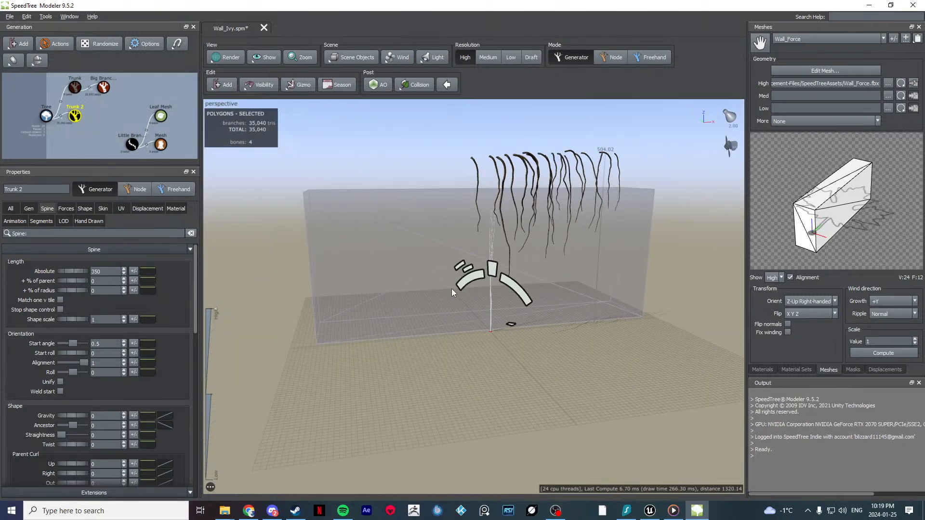
Step: Set Trunk 2's early noise to amount 0.47 and turbulence 0.85, and its late noise amount to 0.35
scroll(452, 288, up, 5)
scroll(21, 371, down, 3)
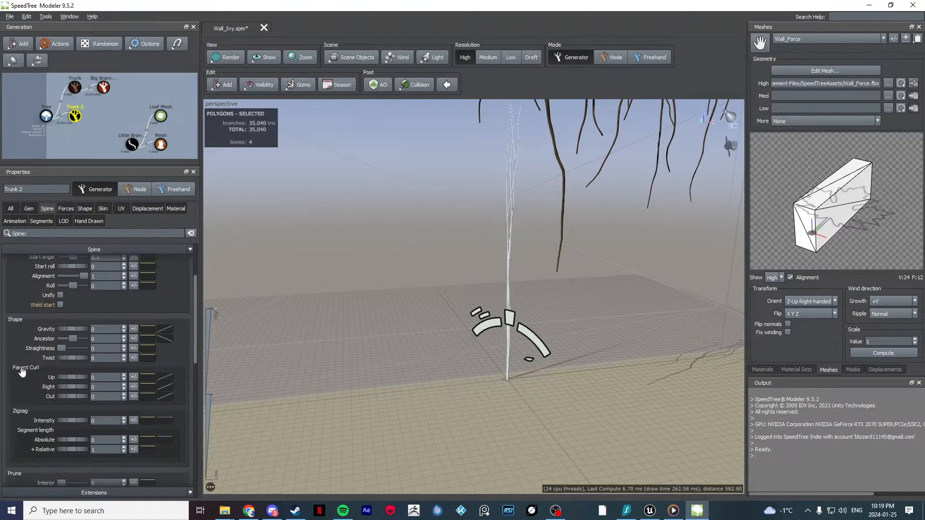
scroll(19, 369, down, 3)
scroll(22, 326, down, 12)
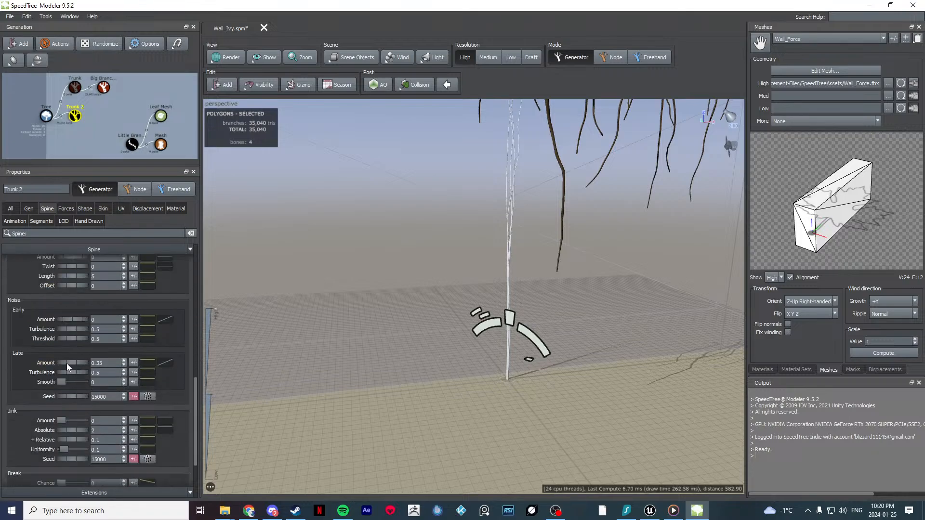
drag(65, 319, 93, 332)
scroll(478, 270, down, 10)
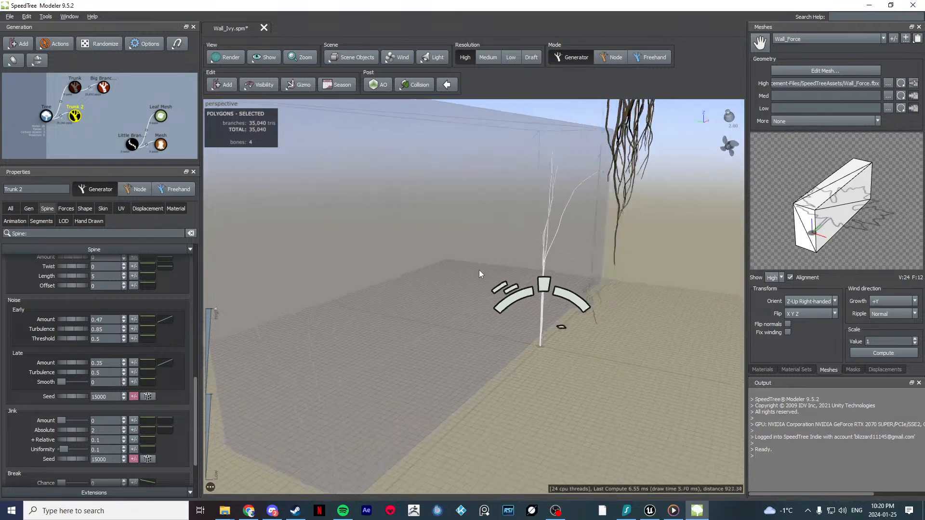
Step: Enable the Wall_Force on Trunk 2 and set its strength to 8
click(455, 184)
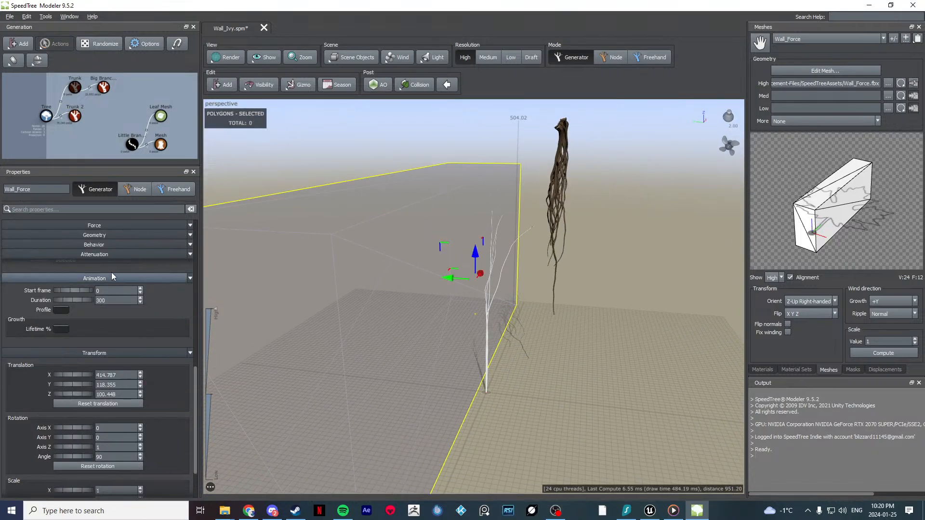
click(74, 115)
click(66, 209)
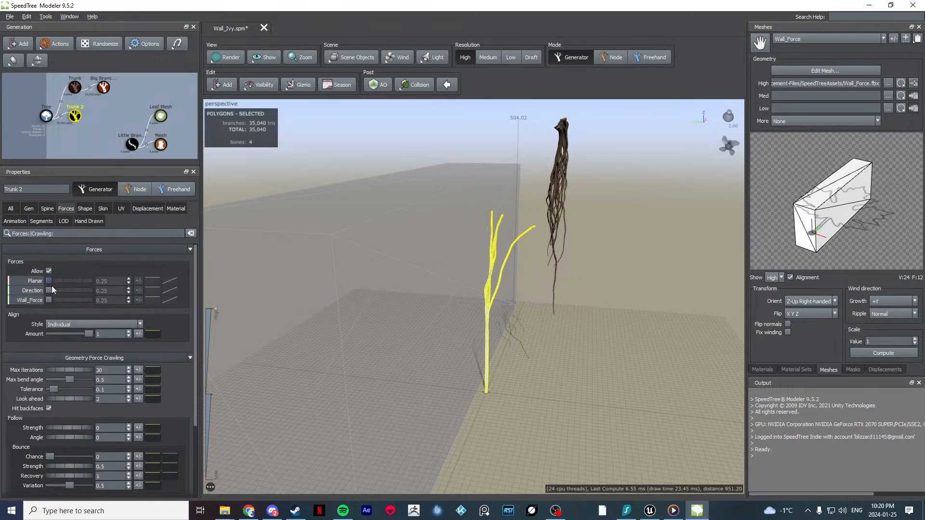
click(49, 300)
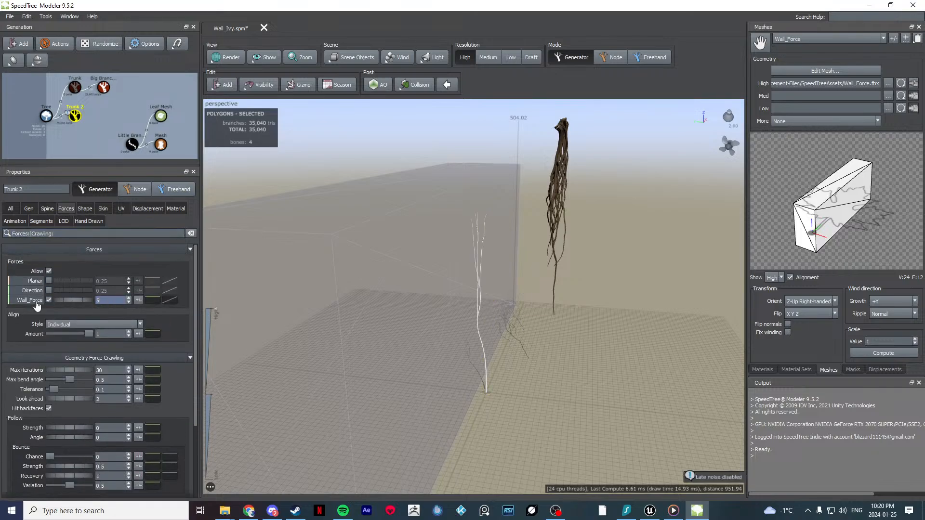
text(3)
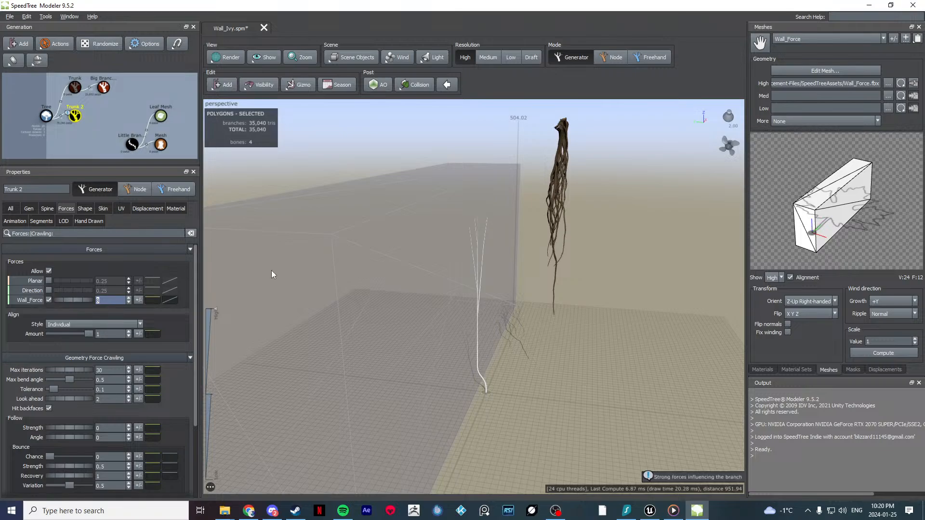
drag(272, 271, 316, 264)
scroll(441, 290, down, 4)
scroll(446, 303, up, 5)
drag(446, 303, 474, 309)
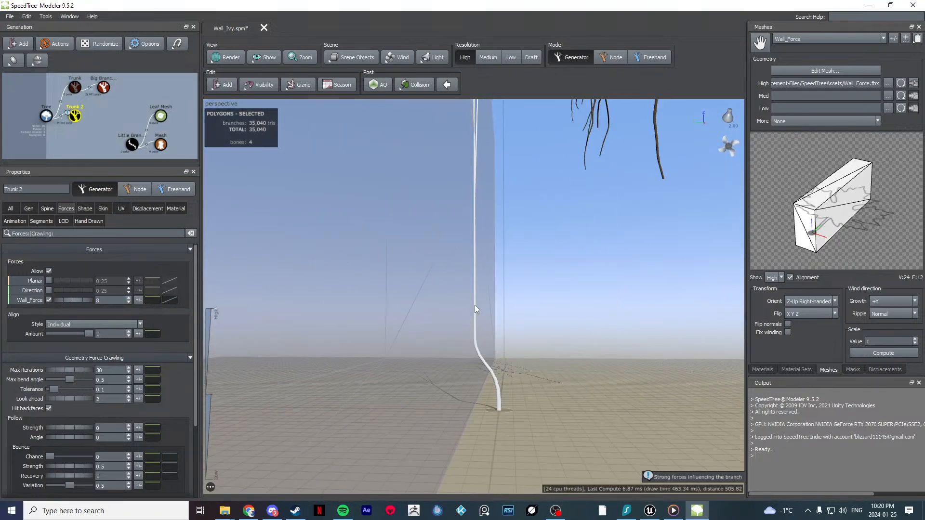
Step: Thicken Trunk 2 by raising its absolute skin radius to about 3.97
click(475, 305)
drag(529, 318, 470, 285)
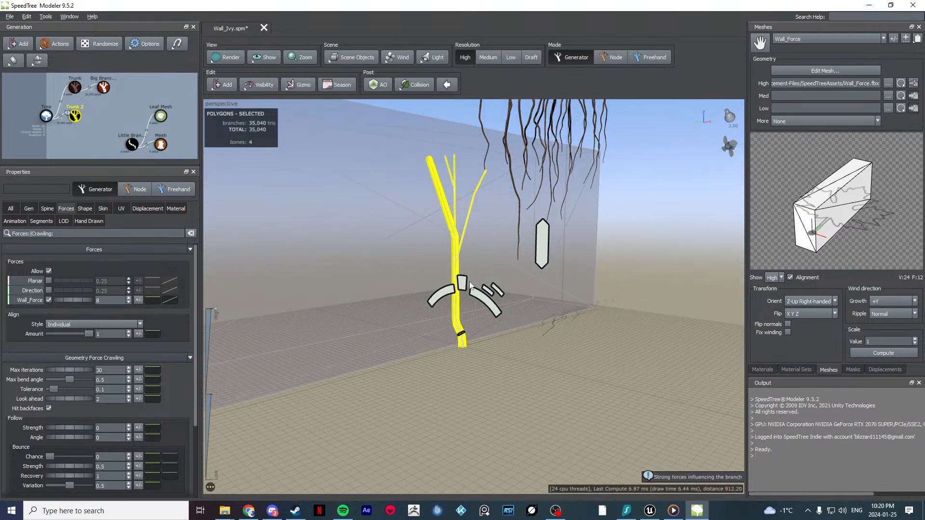
scroll(470, 285, up, 2)
click(30, 209)
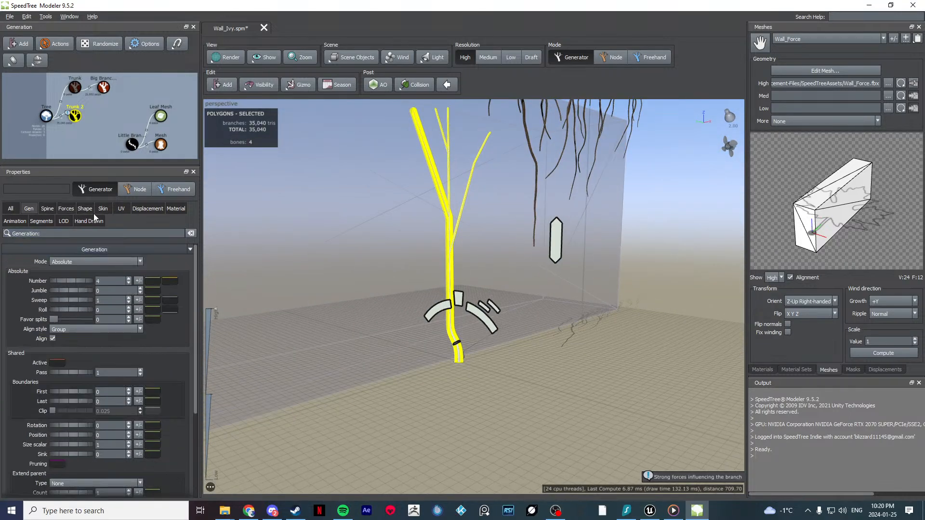
click(103, 208)
drag(68, 291, 215, 286)
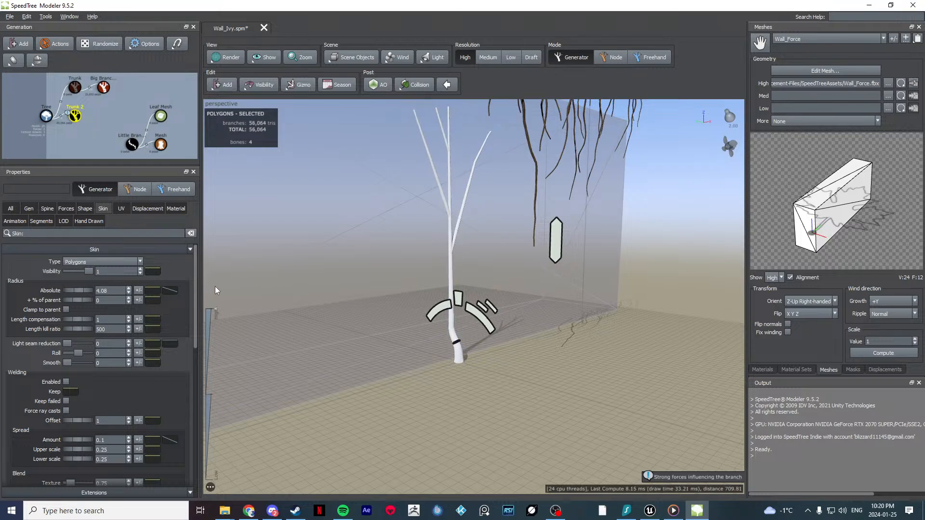
click(300, 316)
drag(499, 380, 453, 334)
scroll(454, 316, up, 5)
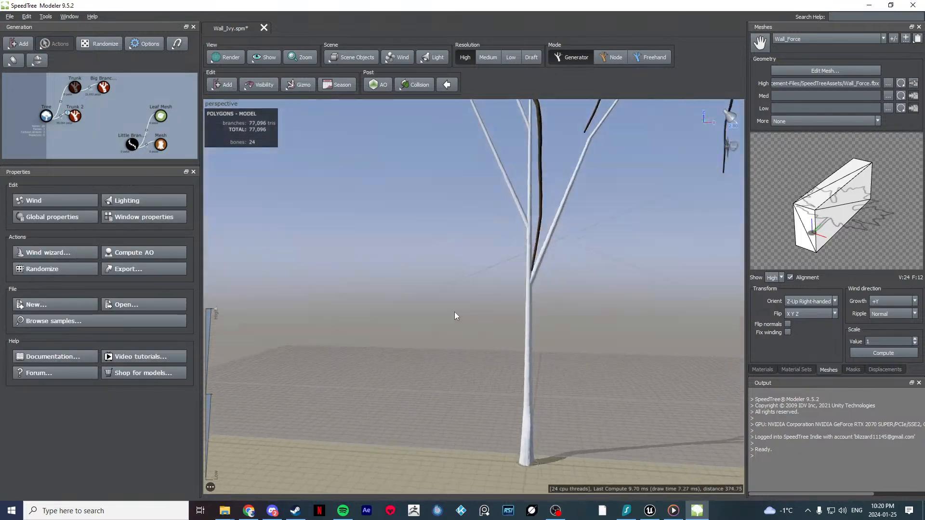
scroll(455, 316, down, 5)
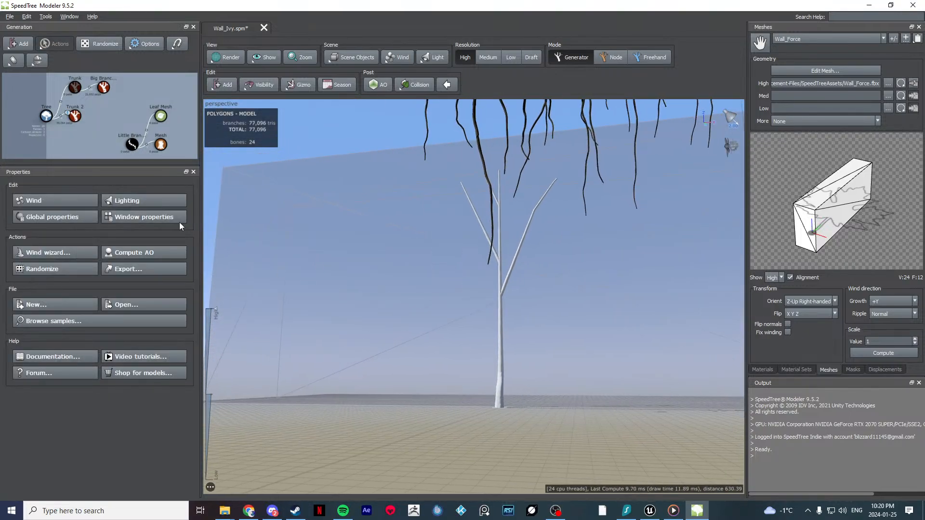
Step: Set Trunk 2's generation number to 5 and spread the trunks apart with a position value of 1.86
click(74, 117)
drag(401, 261, 379, 241)
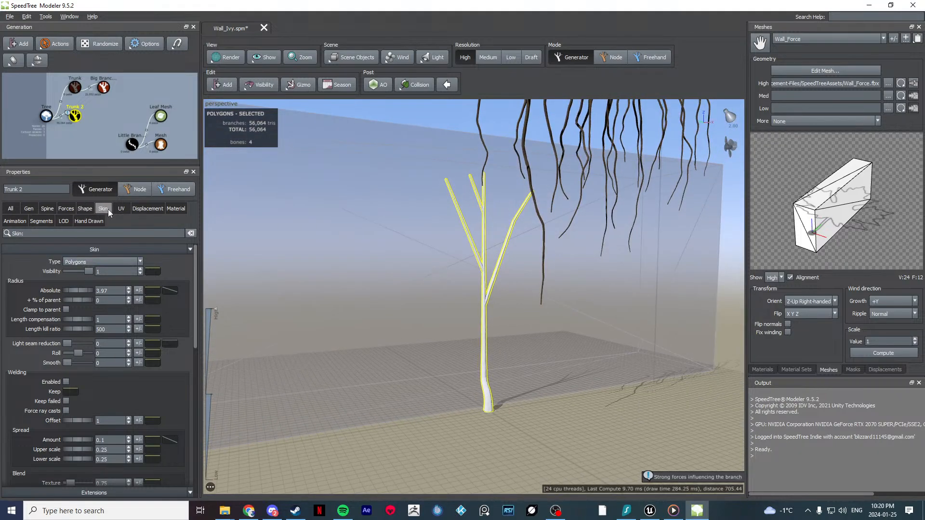
click(176, 209)
click(48, 208)
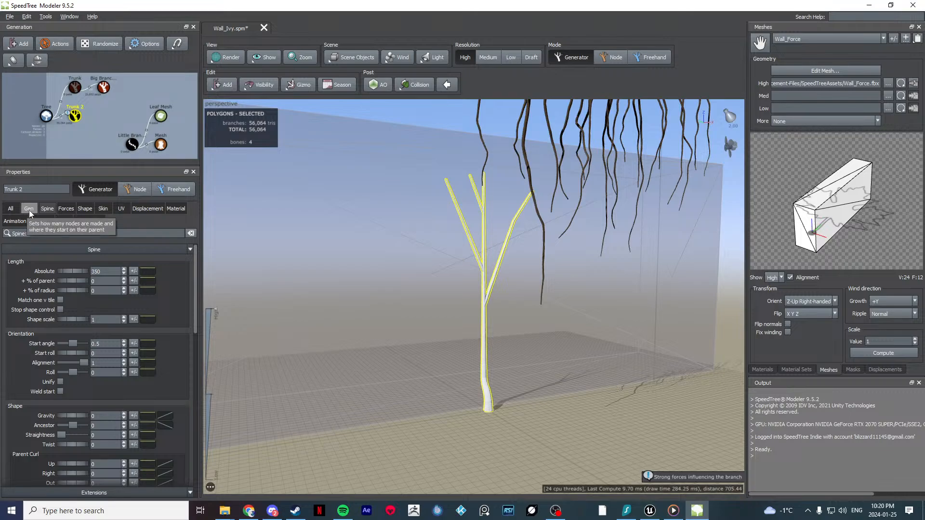
click(29, 210)
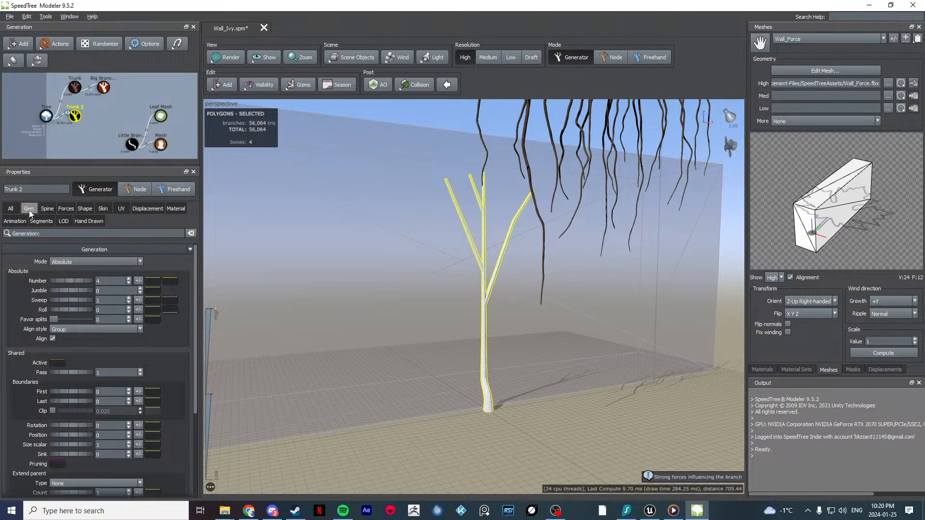
drag(70, 280, 77, 280)
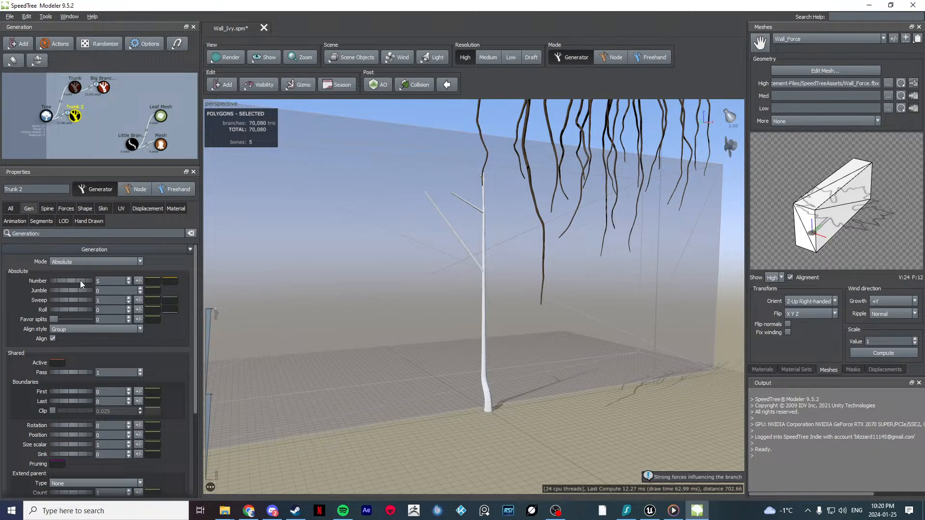
scroll(24, 369, down, 4)
scroll(19, 366, up, 3)
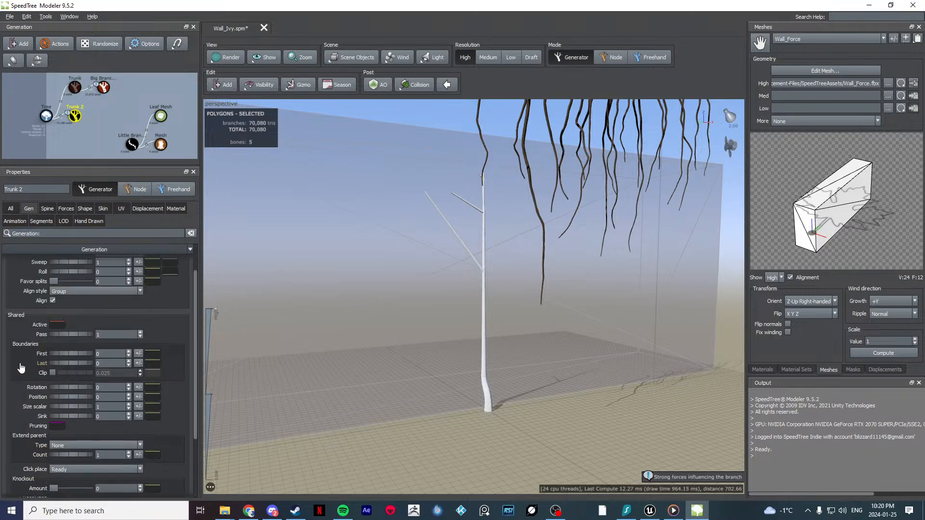
drag(59, 397, 152, 396)
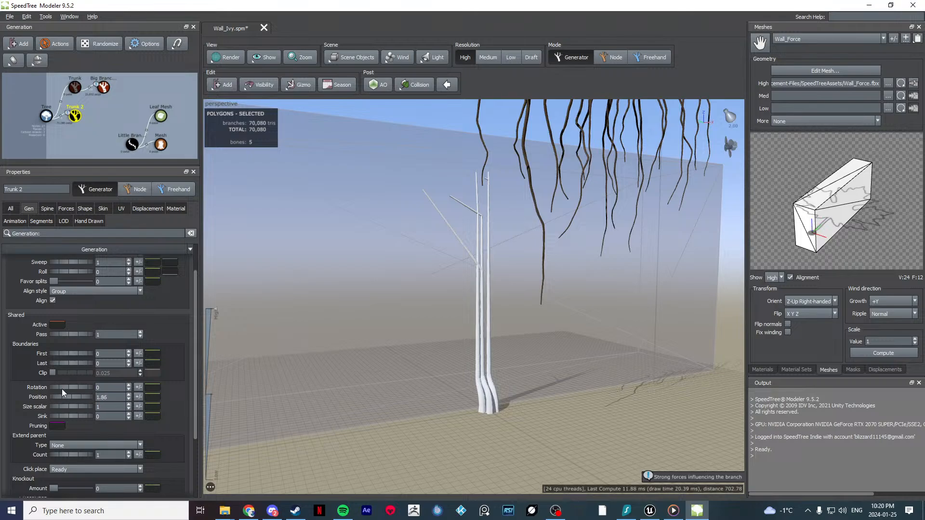
mouse_move(62, 389)
mouse_down()
mouse_move(70, 389)
mouse_move(63, 389)
mouse_up()
mouse_move(59, 406)
mouse_down()
mouse_move(70, 406)
mouse_move(57, 411)
mouse_up()
Step: Try adjusting Trunk 2's spine length as a percentage of its parent and a gravity of about -0.07
click(48, 210)
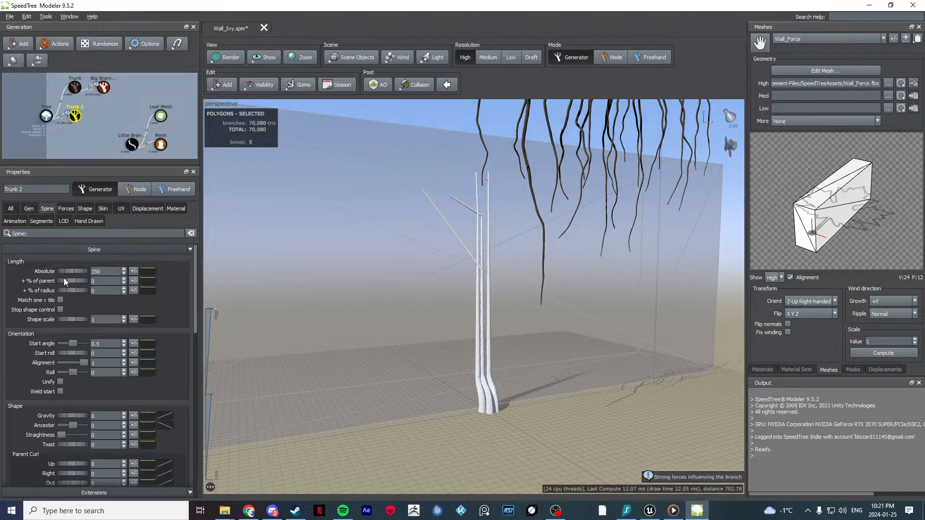
drag(76, 281, 58, 282)
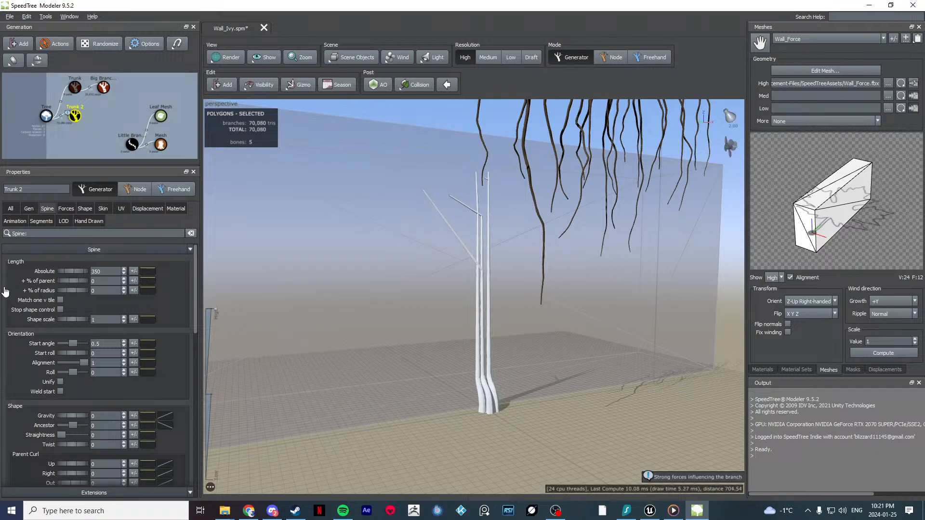
scroll(59, 371, down, 4)
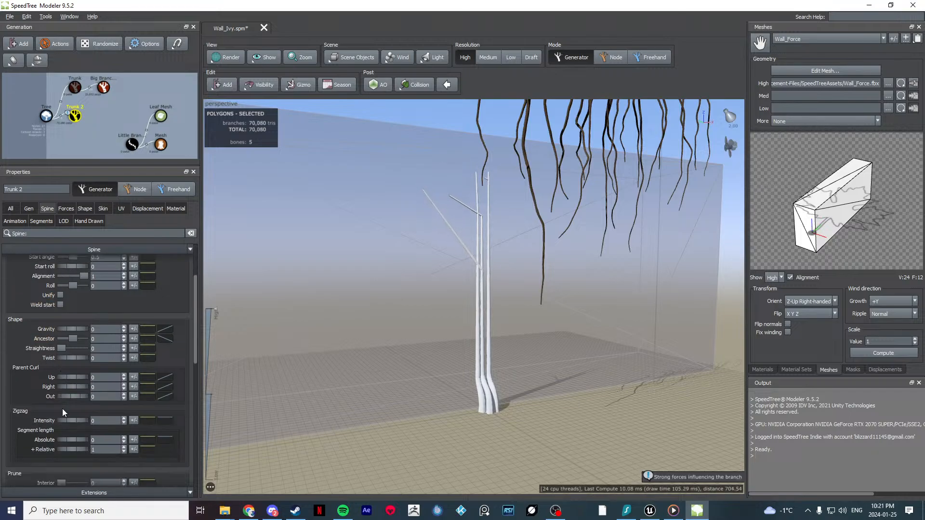
drag(76, 300, 77, 299)
drag(79, 300, 70, 299)
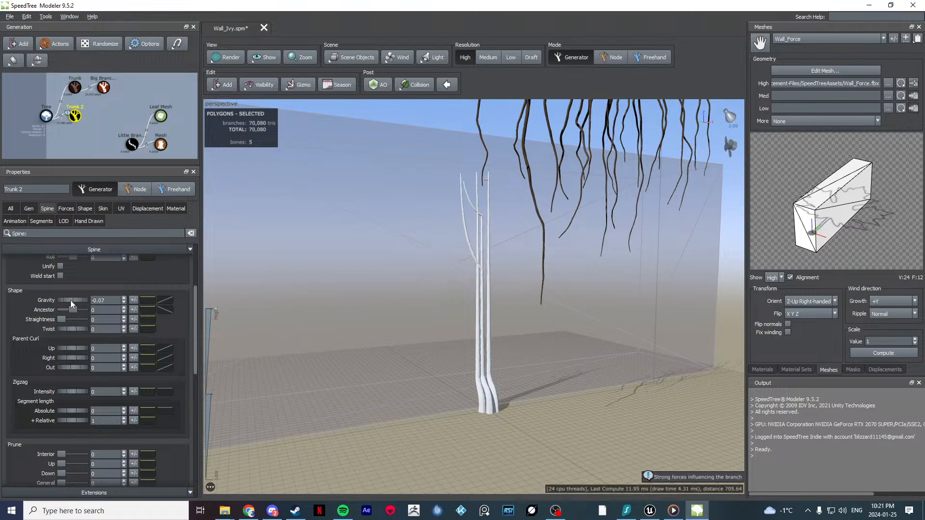
Step: Set Trunk 2's early spine noise to an amount of 2, turbulence of 0.75 and threshold of 0.51
scroll(27, 393, down, 3)
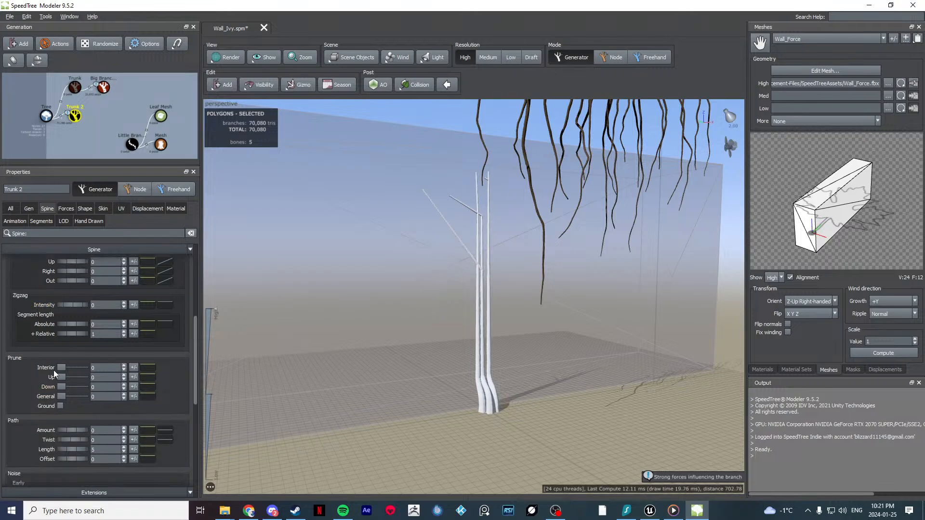
scroll(54, 370, down, 5)
drag(64, 348, 128, 341)
double_click(104, 361)
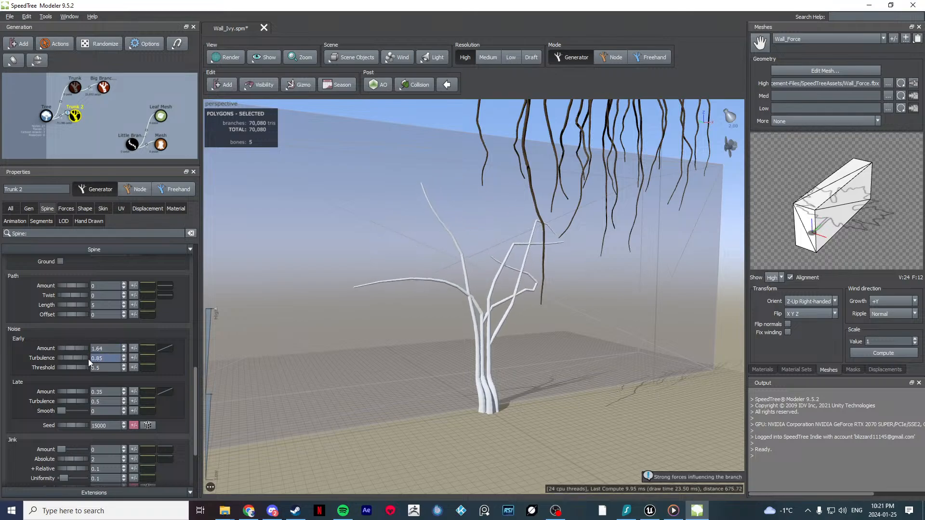
drag(77, 359, 58, 349)
text(2)
key(Return)
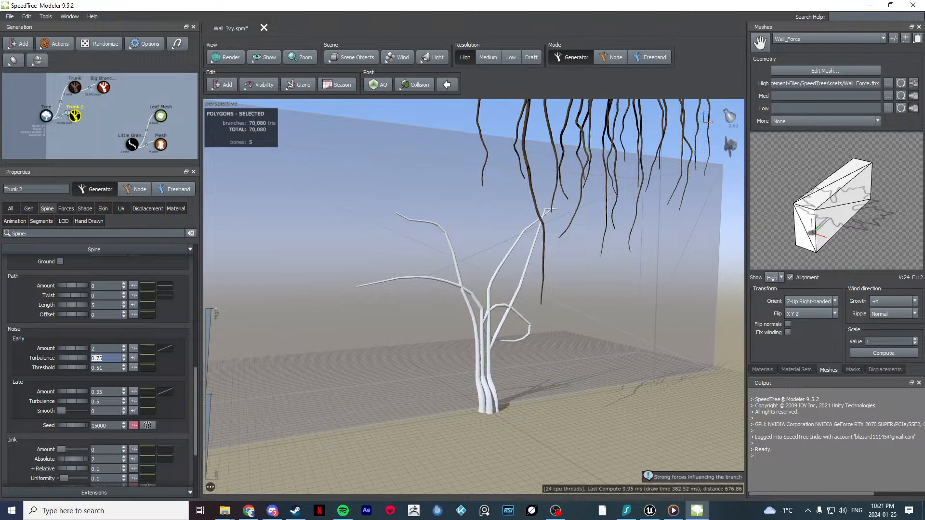
Step: Examine the bends and spacing of the Trunk 2 stems against the wall from several angles and distances
key(alt+Tab)
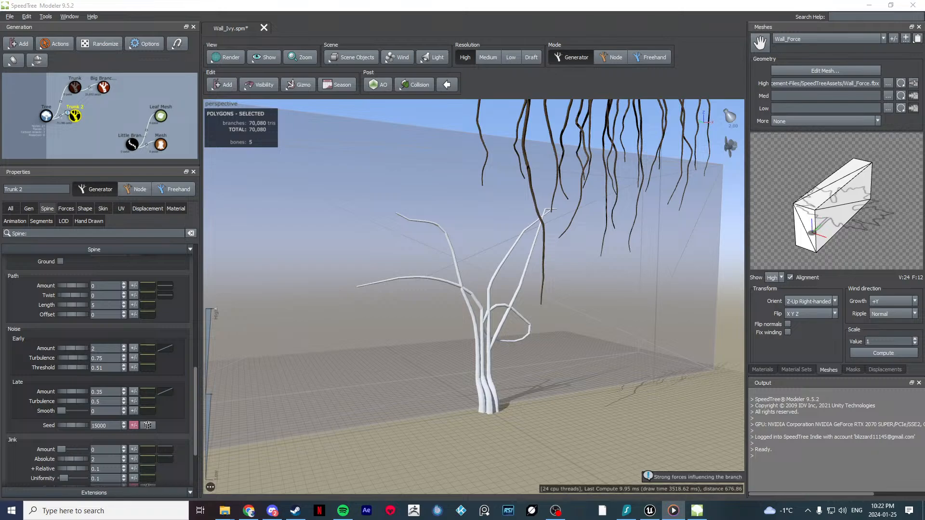
drag(299, 316, 435, 331)
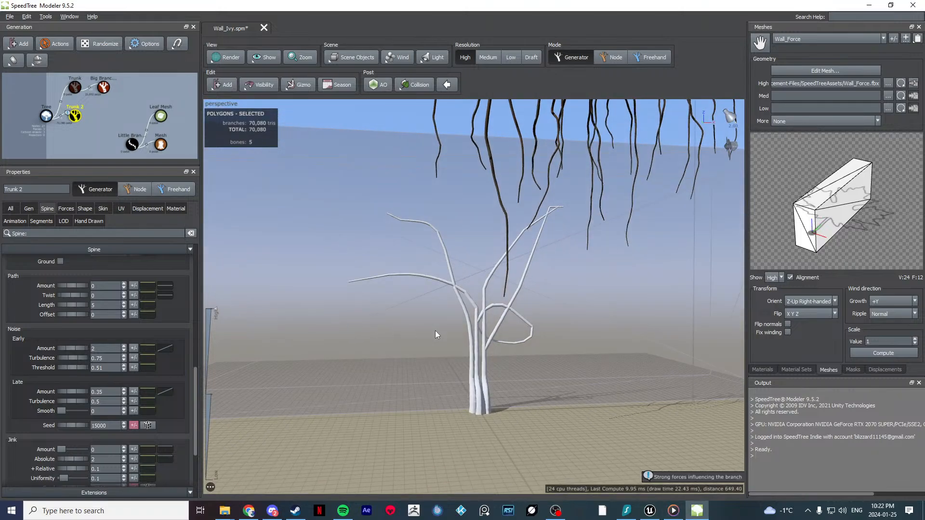
scroll(462, 336, up, 5)
drag(492, 342, 464, 337)
middle_drag(465, 337, 481, 316)
scroll(561, 343, down, 5)
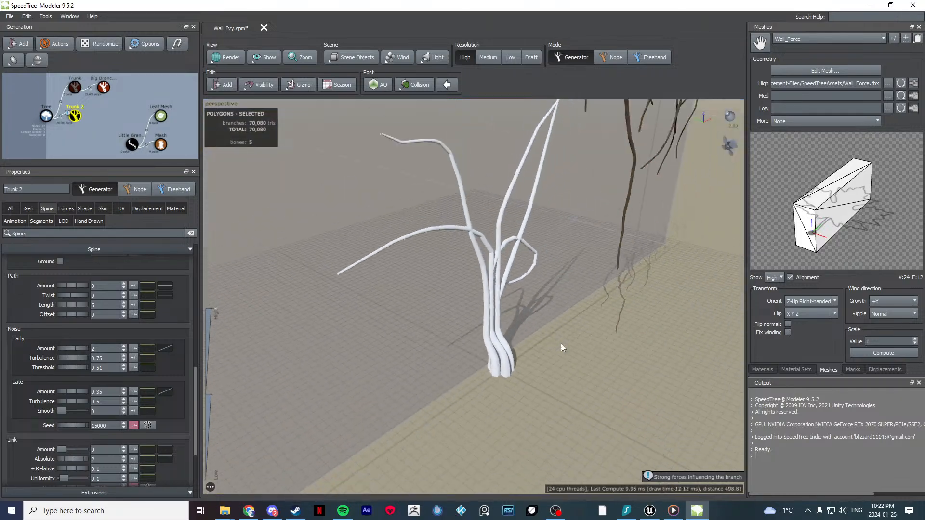
click(574, 372)
scroll(528, 321, up, 8)
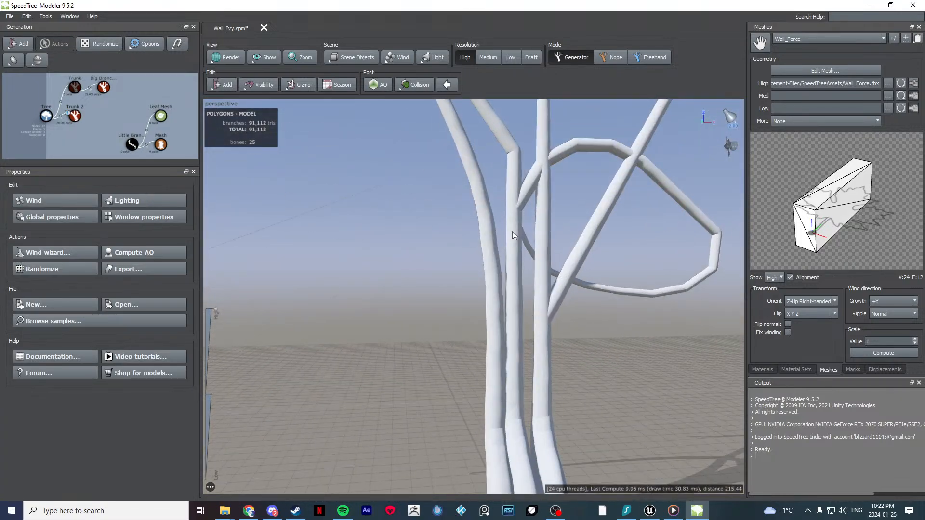
click(512, 232)
scroll(517, 284, down, 5)
scroll(510, 298, up, 5)
scroll(535, 308, down, 3)
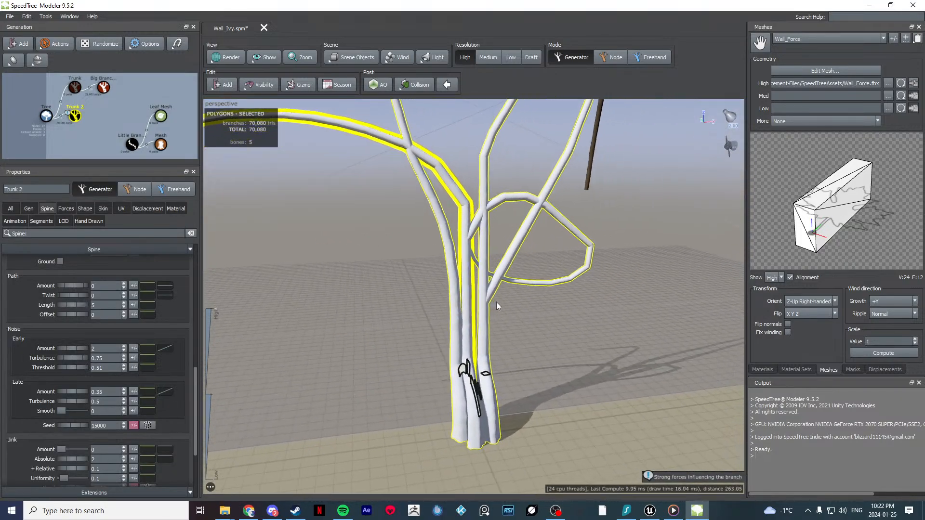
drag(496, 302, 482, 270)
scroll(481, 270, up, 3)
Step: Reduce Trunk 2's early spine noise to an amount of 1.77 and a turbulence of 0.64
click(104, 315)
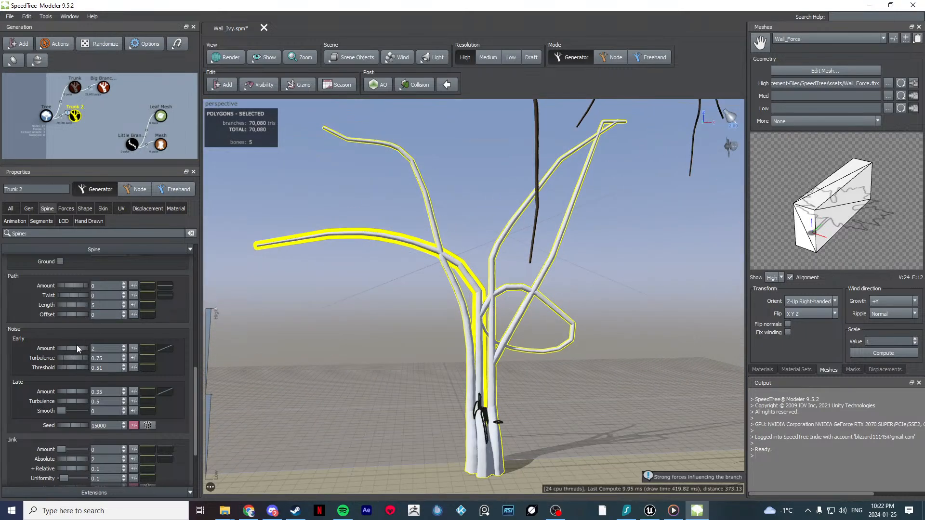
mouse_move(71, 347)
mouse_down()
mouse_move(98, 345)
mouse_move(24, 356)
mouse_move(84, 357)
mouse_move(65, 361)
mouse_up()
scroll(67, 318, up, 10)
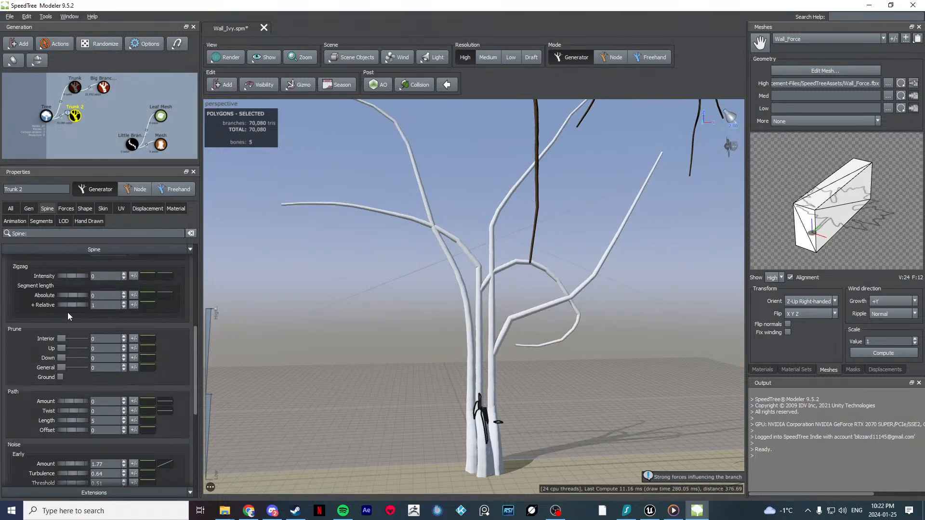
scroll(30, 372, down, 10)
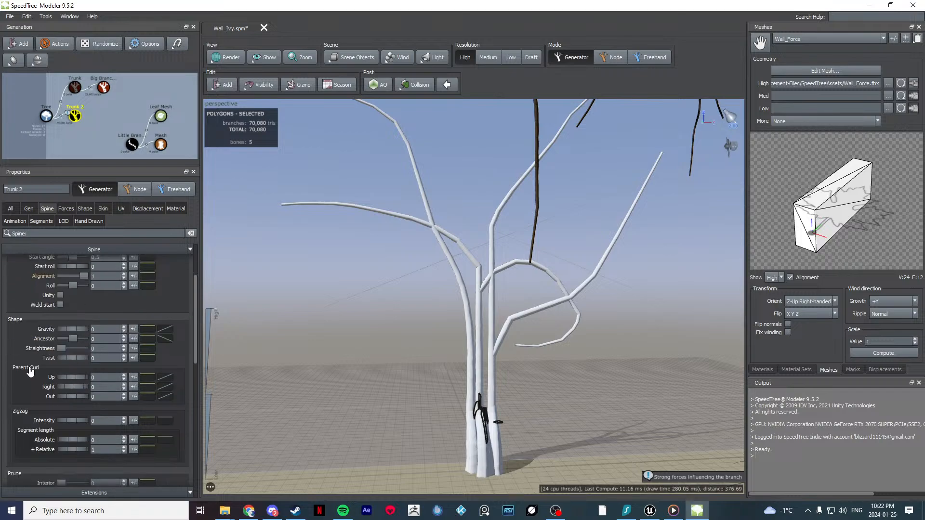
scroll(30, 371, down, 3)
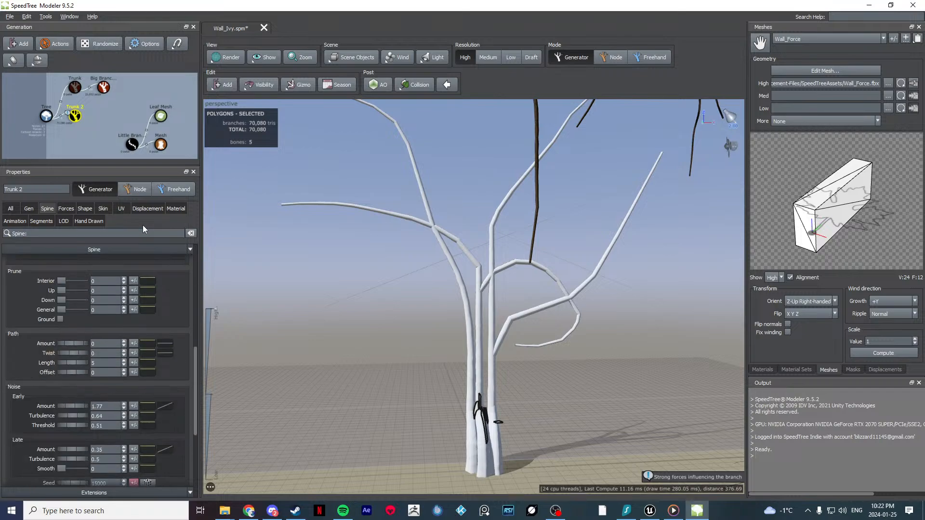
Step: Set Trunk 2's segment accuracy to 51 and influence to 0.88, and return to its spine properties
click(41, 222)
drag(63, 266, 48, 287)
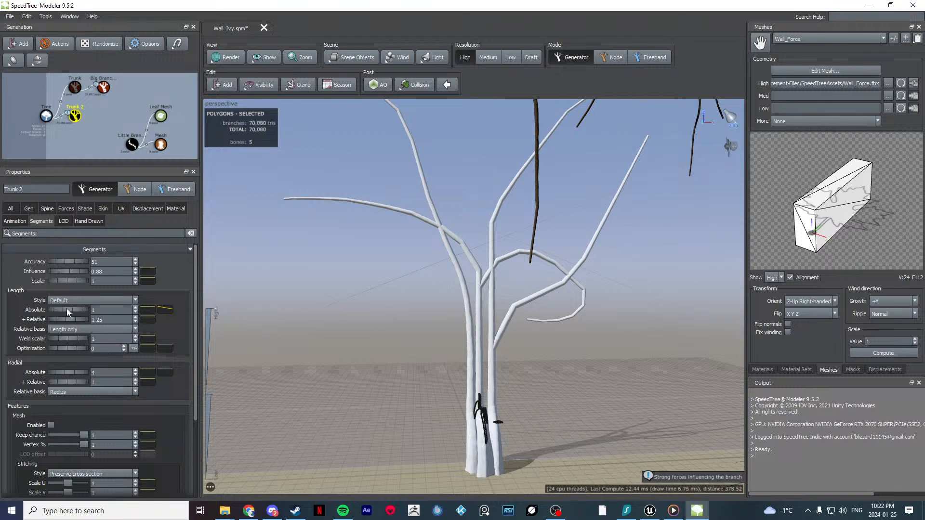
click(48, 208)
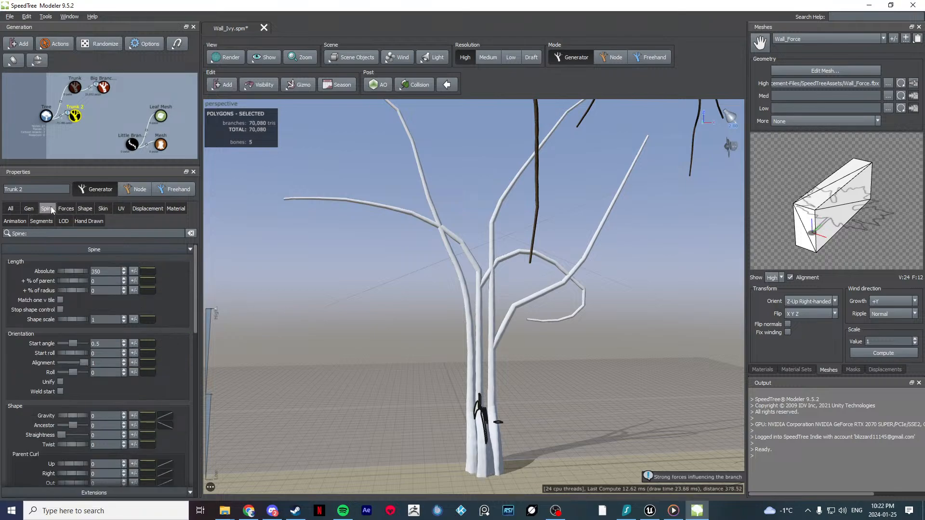
Step: Adjust the absolute spine length of the Trunk 2 generator and look through its skin settings
drag(71, 271, 41, 292)
scroll(33, 340, down, 3)
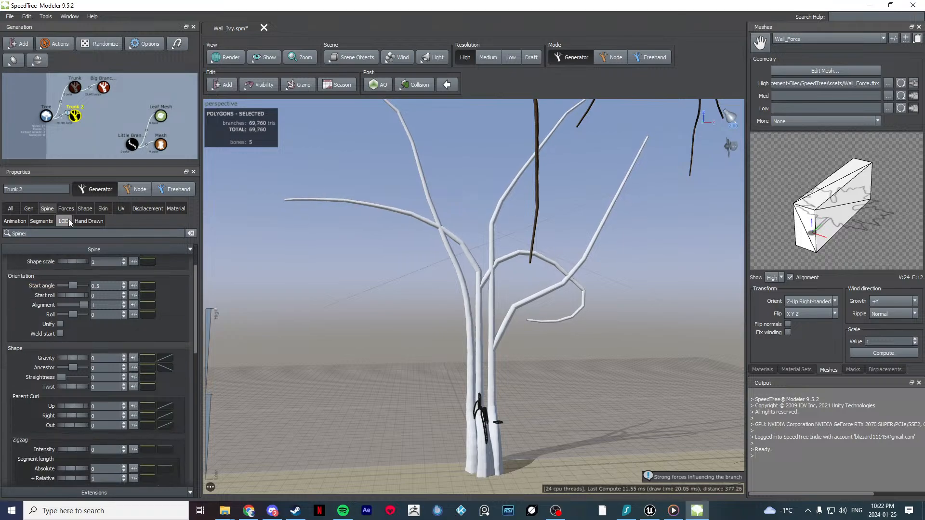
click(85, 210)
click(104, 209)
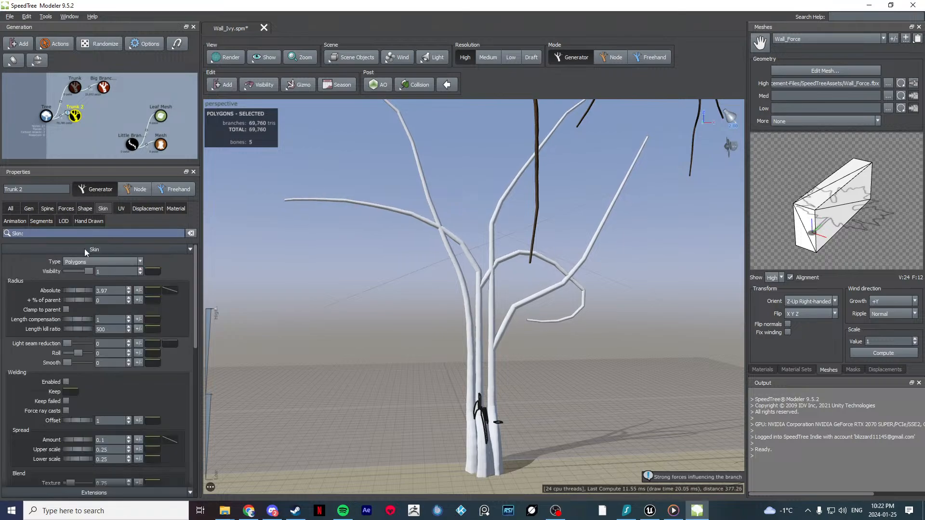
scroll(9, 367, down, 6)
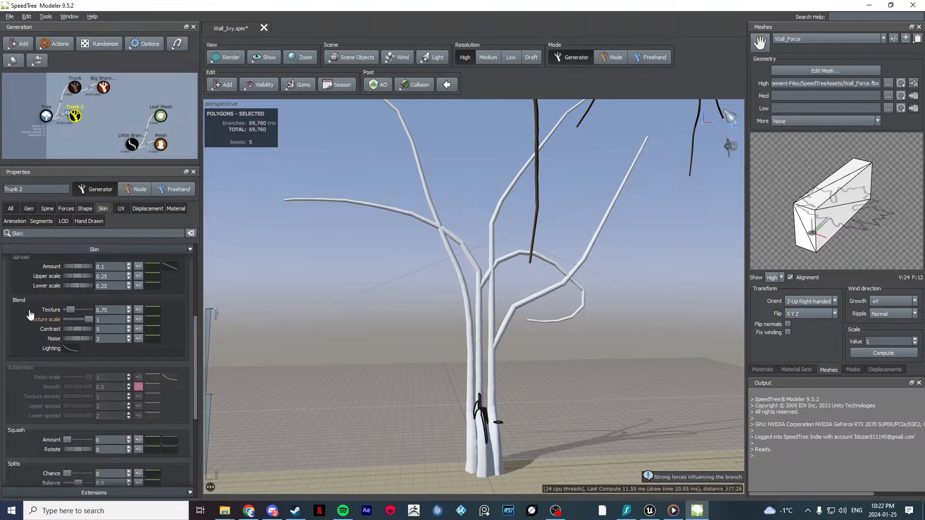
Step: Try a late noise turbulence of 3.3 on the Trunk 2 spine
click(47, 208)
scroll(21, 355, down, 8)
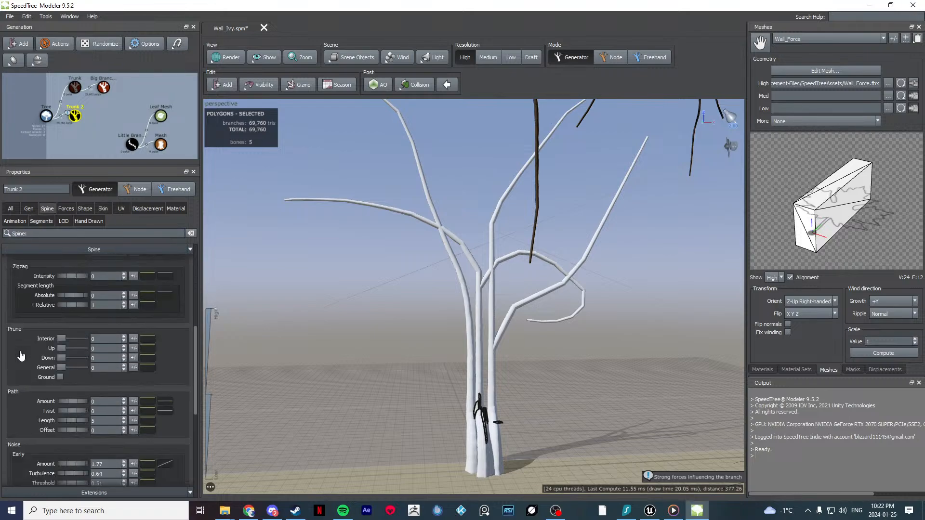
scroll(21, 355, down, 3)
scroll(65, 395, down, 1)
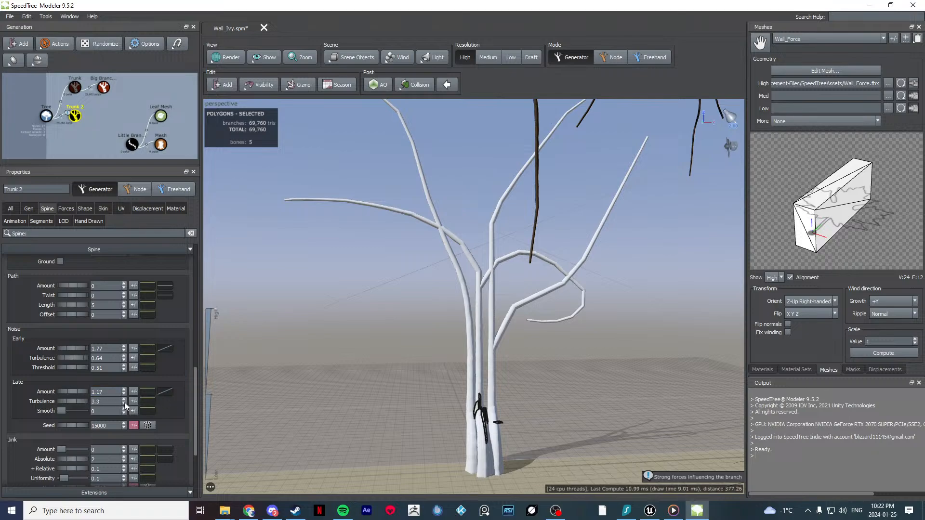
key(ctrl+z)
Step: Set Trunk 2's early spine noise to amount 2.28, turbulence 3.55 and threshold 0.34
scroll(33, 446, down, 3)
scroll(17, 425, up, 1)
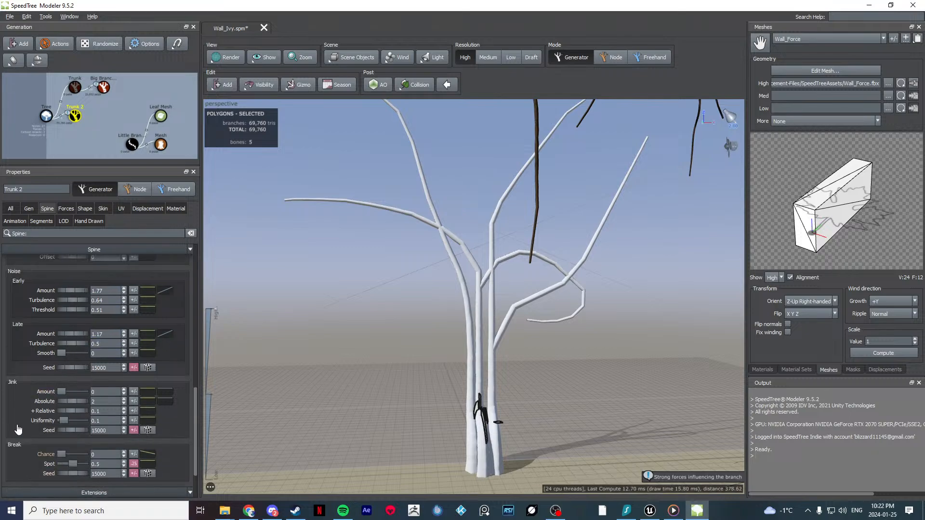
scroll(17, 429, up, 1)
drag(67, 319, 202, 332)
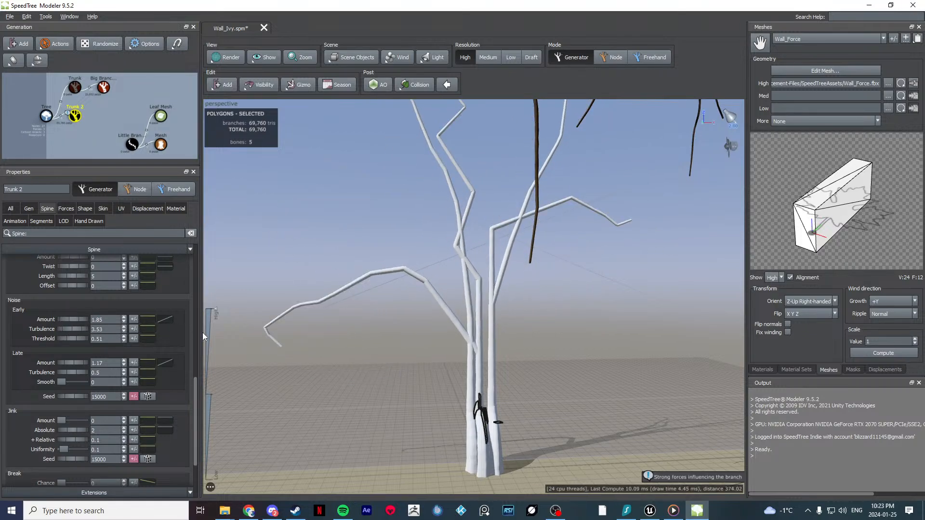
mouse_move(82, 341)
mouse_down()
mouse_move(112, 337)
mouse_move(27, 334)
mouse_move(74, 331)
mouse_up()
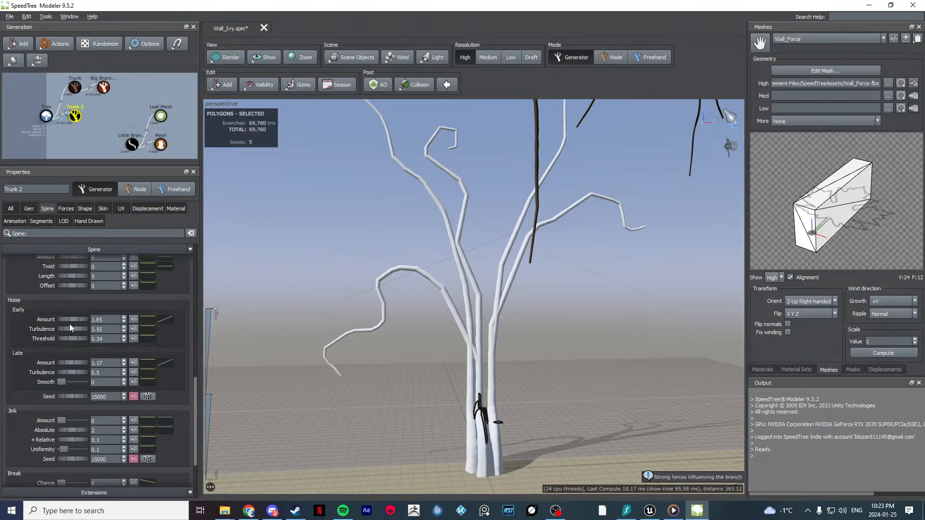
drag(72, 319, 149, 321)
Step: Select a single trunk of Trunk 2 at node level and shift its base sideways along the wall
scroll(346, 335, down, 4)
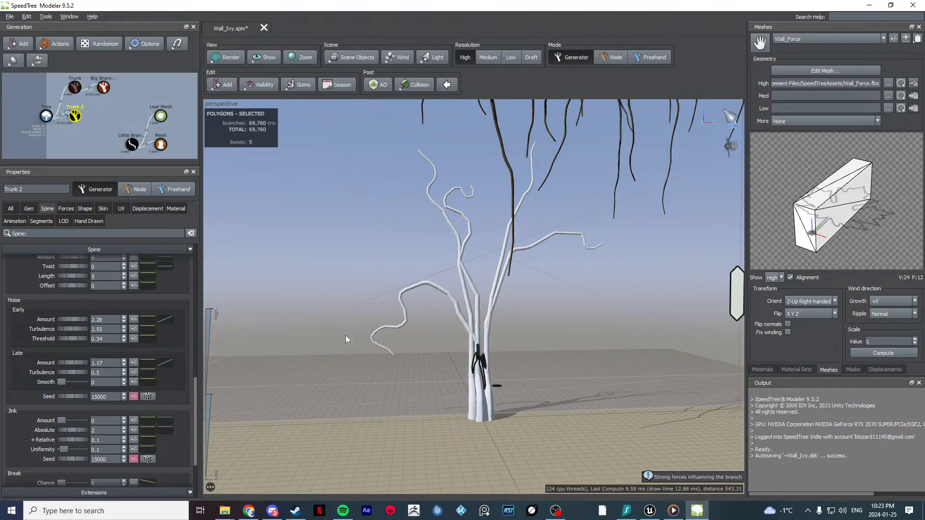
mouse_move(346, 336)
mouse_down()
mouse_move(414, 343)
mouse_move(336, 352)
mouse_move(335, 333)
mouse_move(351, 334)
mouse_up()
drag(450, 313, 451, 314)
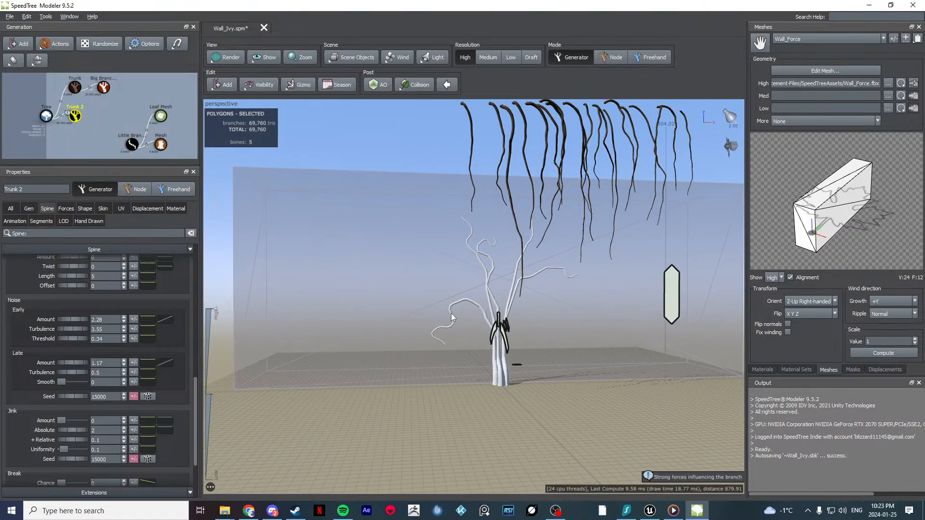
scroll(458, 324, up, 6)
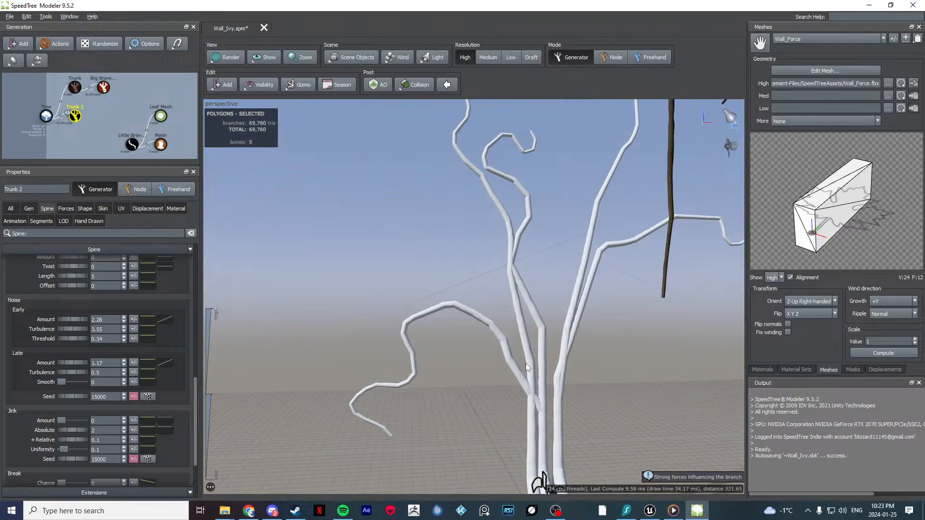
double_click(501, 328)
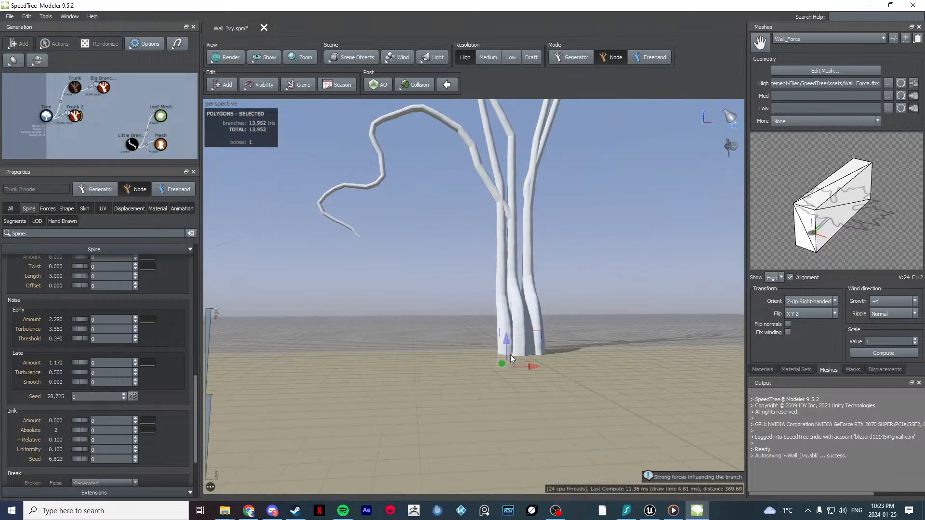
drag(508, 344, 482, 356)
click(504, 338)
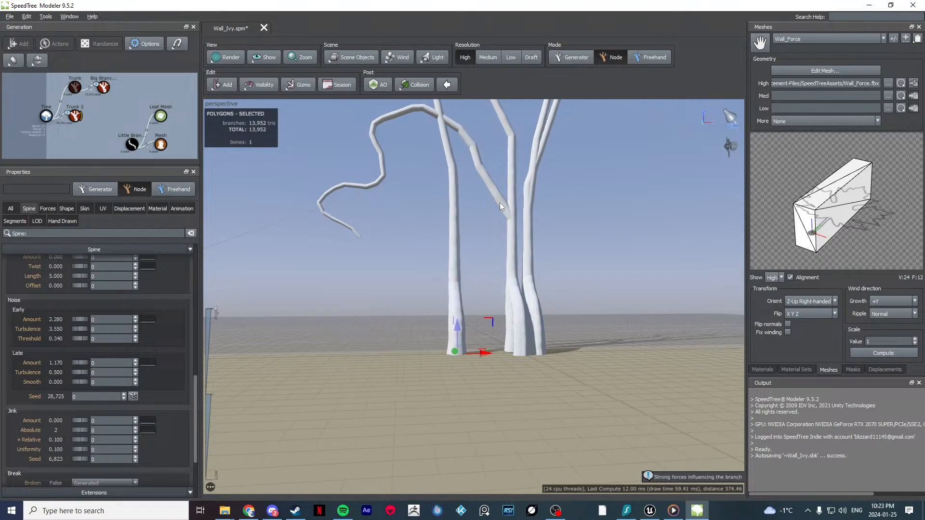
Step: Reposition the curling trunk and its neighbour sideways so their bases stand slightly apart
click(519, 302)
drag(545, 354, 518, 352)
click(470, 286)
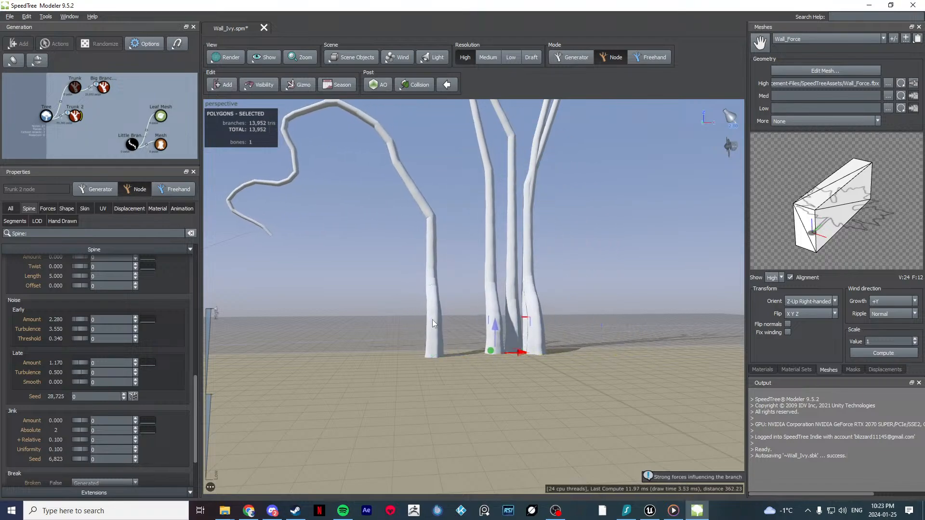
click(433, 319)
drag(463, 353, 491, 355)
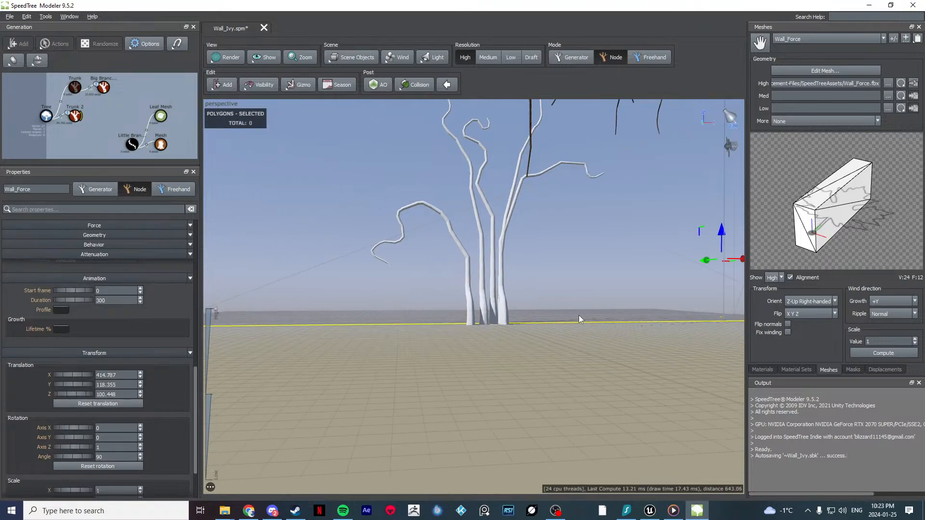
Step: Select the outermost trunk opposite the curling one and move its base farther outward along the X axis
drag(579, 315, 478, 288)
scroll(533, 331, down, 3)
scroll(526, 325, up, 5)
click(501, 245)
click(478, 288)
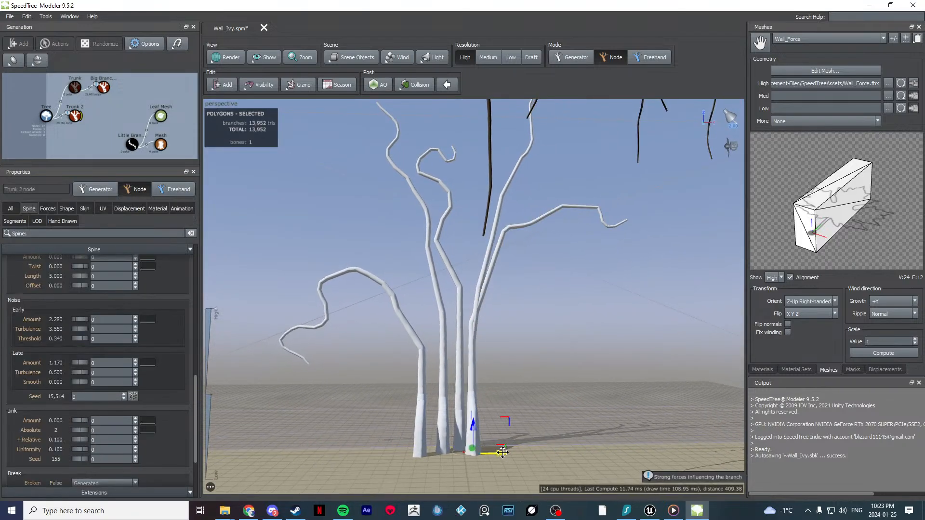
drag(503, 452, 455, 302)
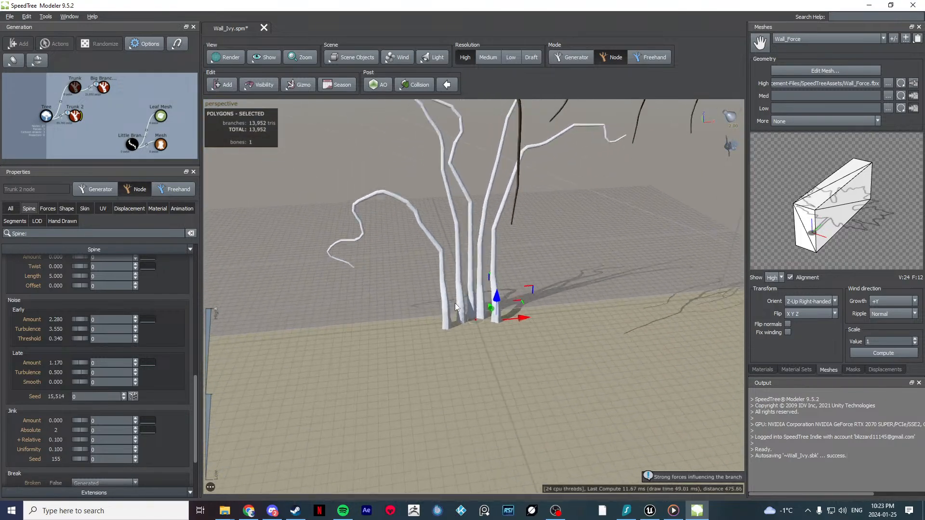
Step: Shift two more individual trunks sideways to even out the spacing of the trunk cluster, then clear the selection
scroll(455, 303, up, 3)
click(425, 300)
drag(457, 343, 519, 329)
click(434, 348)
drag(462, 343, 476, 340)
drag(433, 363, 457, 314)
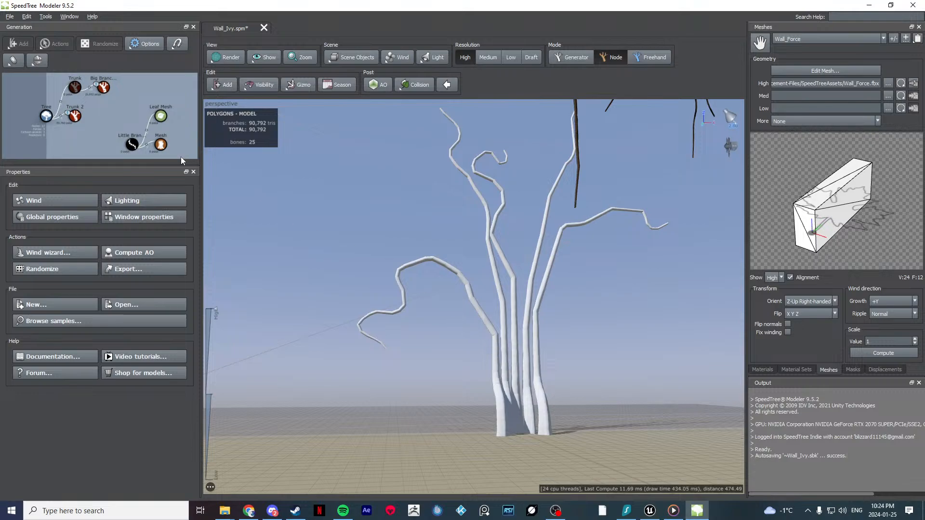
Step: Attach the Little Branches generator with its Leaf Mesh and Mesh children to Trunk 2 in the generation graph
middle_drag(121, 118, 103, 94)
drag(103, 95, 57, 110)
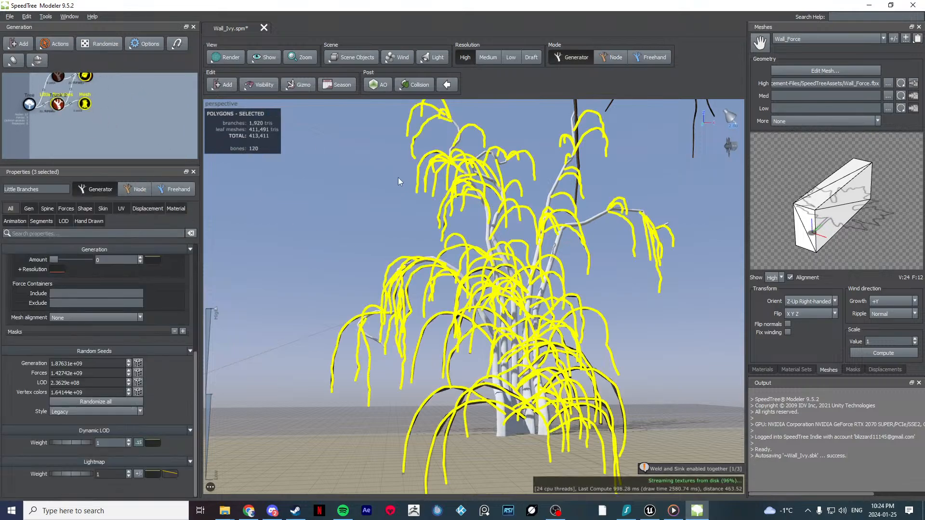
mouse_move(441, 232)
mouse_down()
mouse_move(387, 256)
mouse_move(403, 262)
mouse_move(455, 247)
mouse_move(379, 243)
mouse_move(443, 240)
mouse_up()
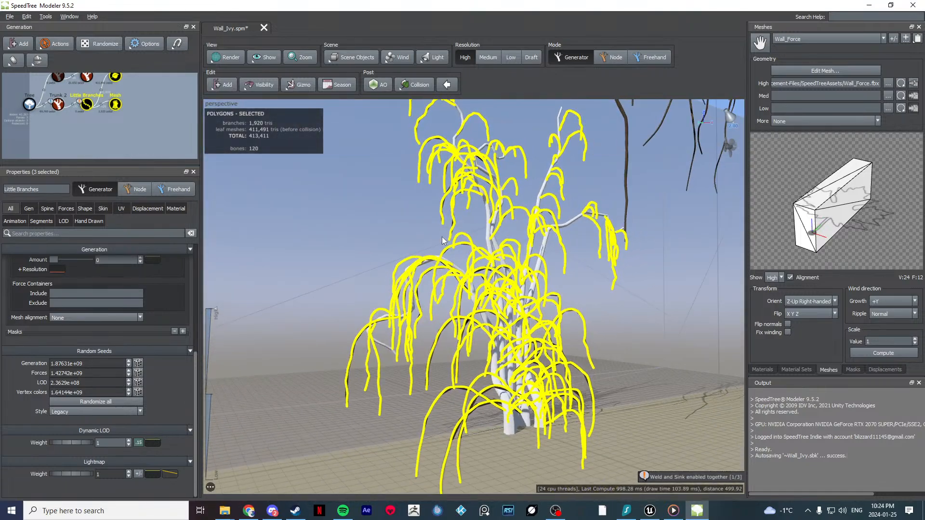
drag(443, 322, 424, 323)
click(342, 214)
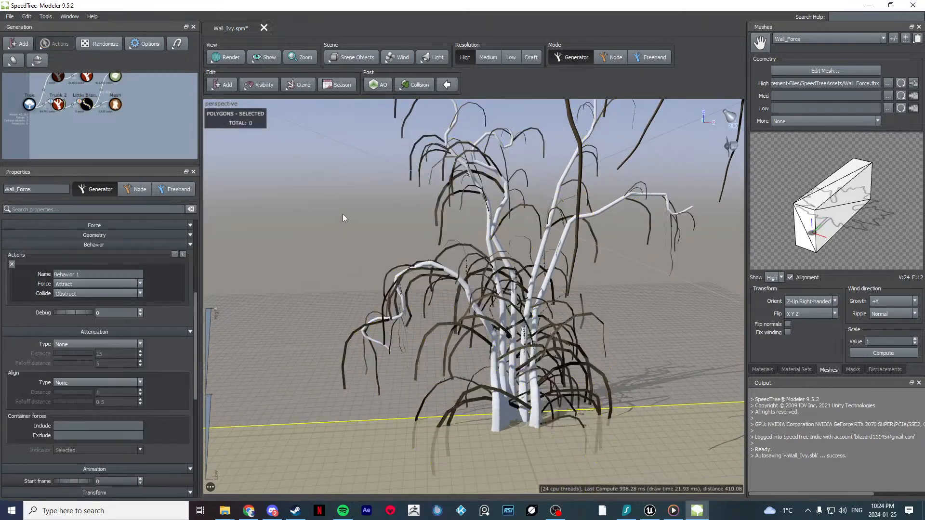
drag(343, 214, 330, 273)
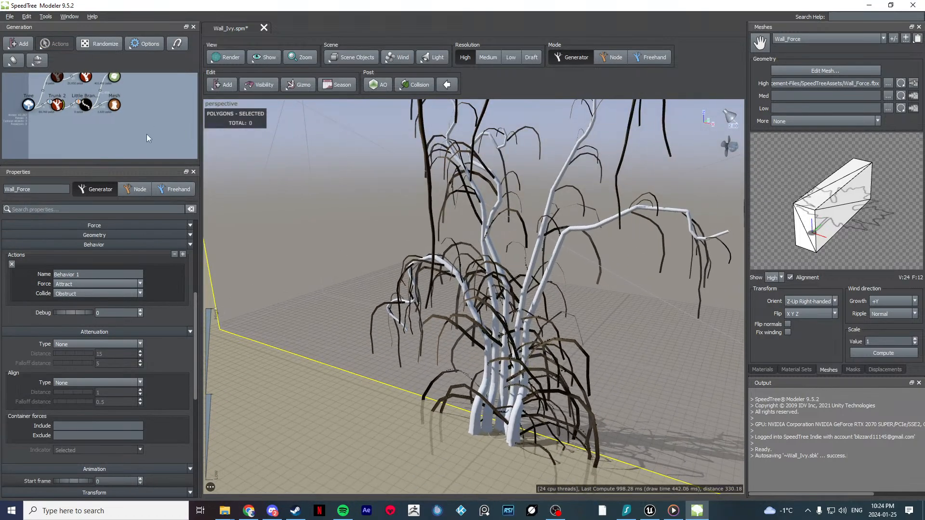
Step: Select the Leaf Mesh generator on the new branches and enlarge its leaf size to 13.42
click(113, 83)
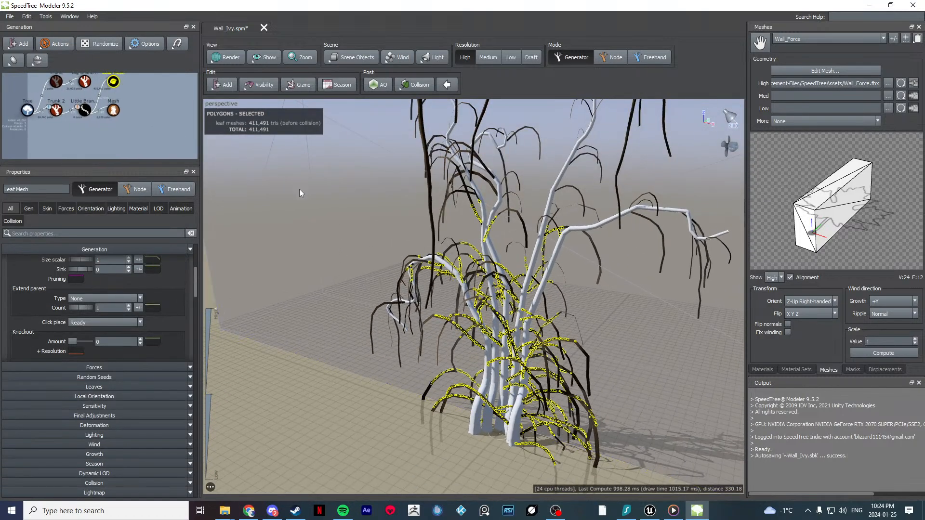
click(321, 212)
scroll(295, 232, down, 5)
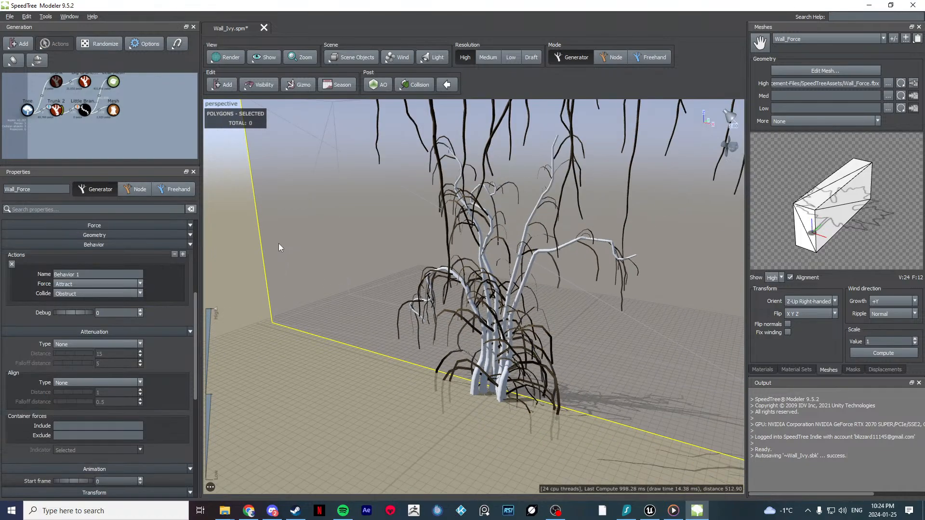
scroll(380, 257, down, 10)
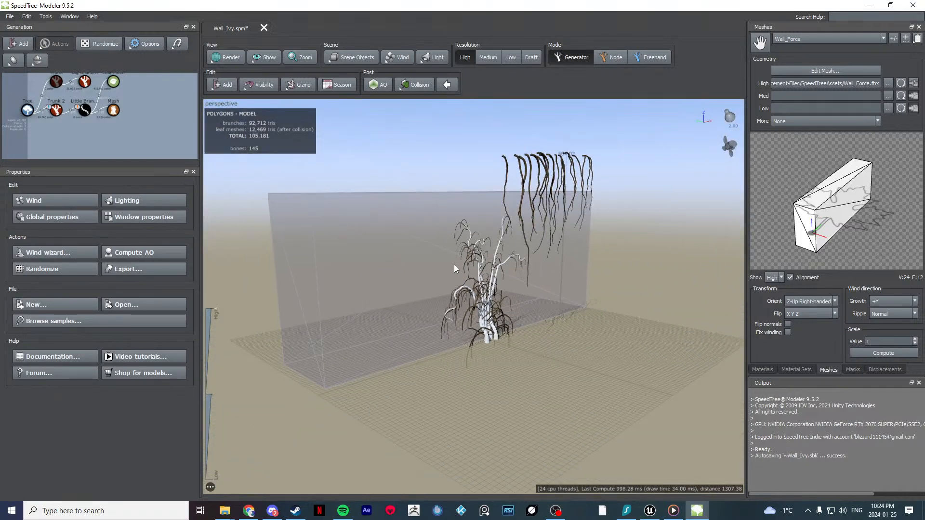
scroll(475, 259, up, 15)
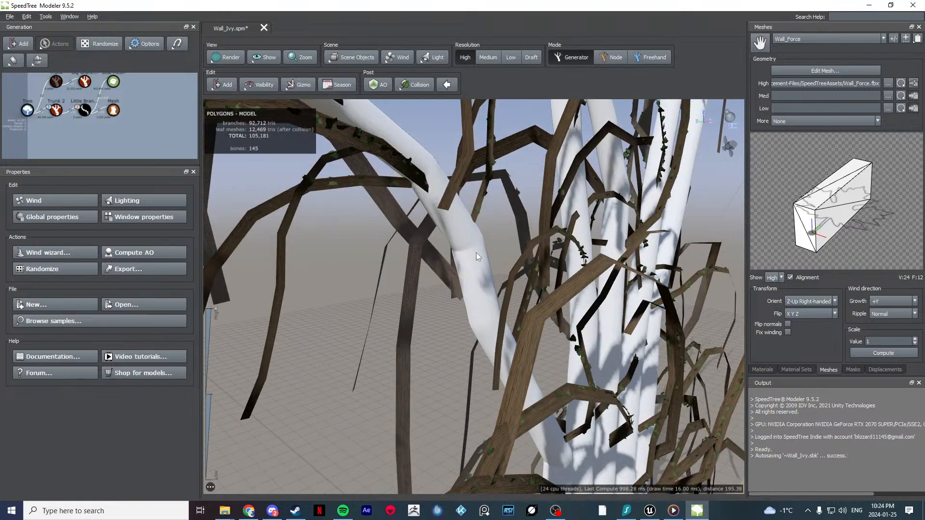
drag(475, 253, 464, 258)
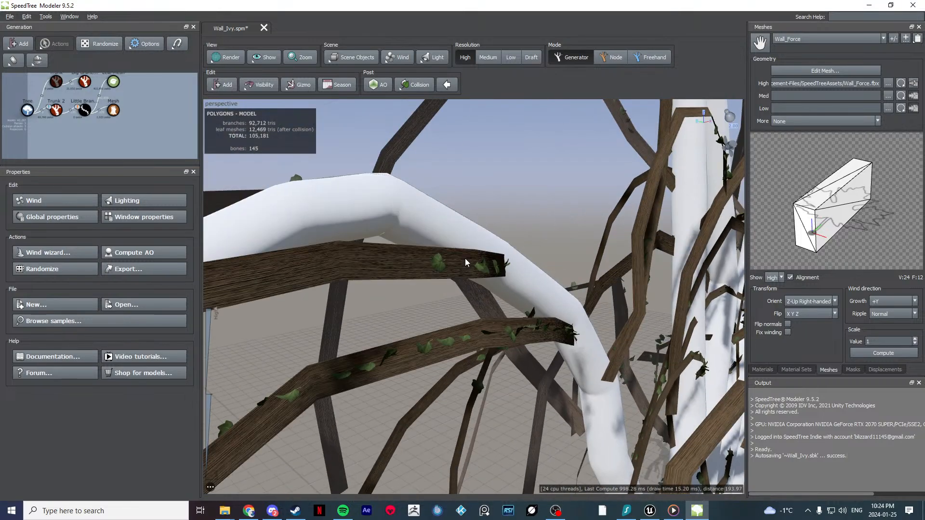
click(114, 83)
scroll(57, 289, up, 4)
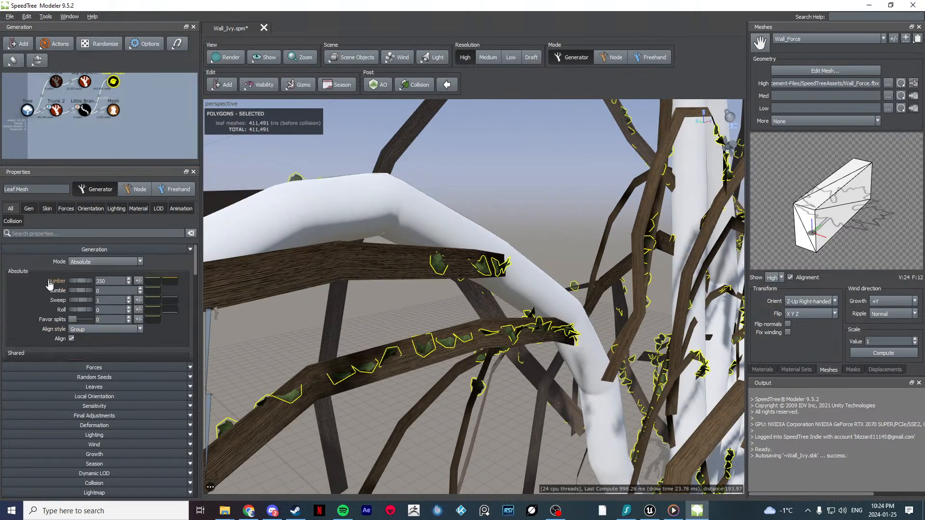
click(48, 211)
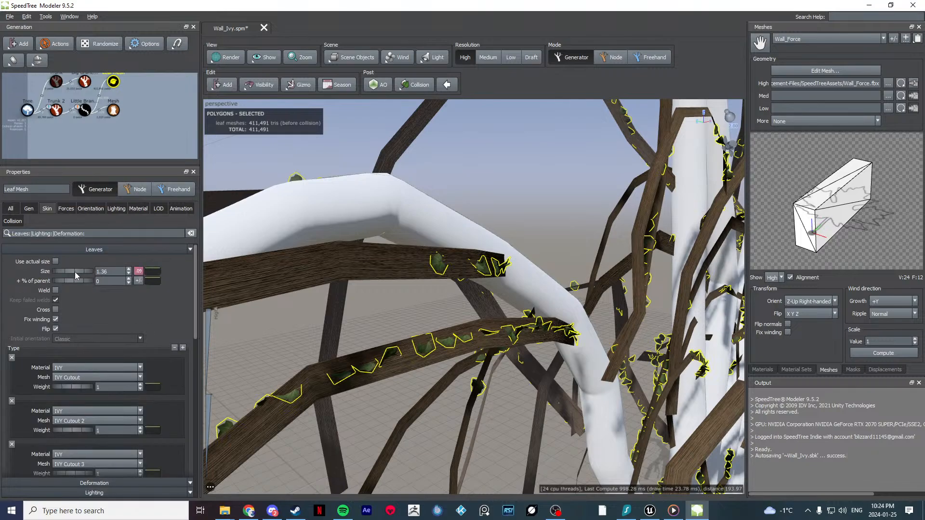
drag(75, 275, 434, 305)
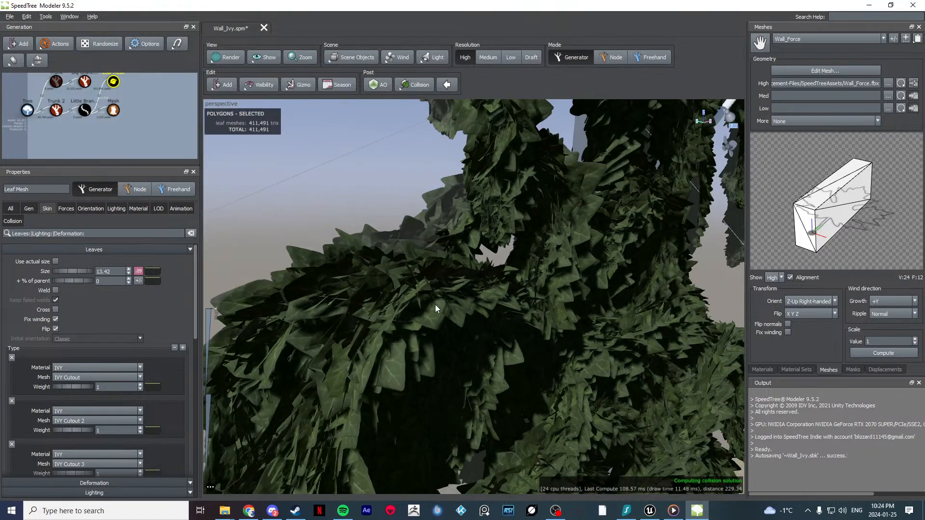
Step: Check the enlarged ivy leaves on the trunks and set the Leaf Mesh size to 15
scroll(435, 304, down, 5)
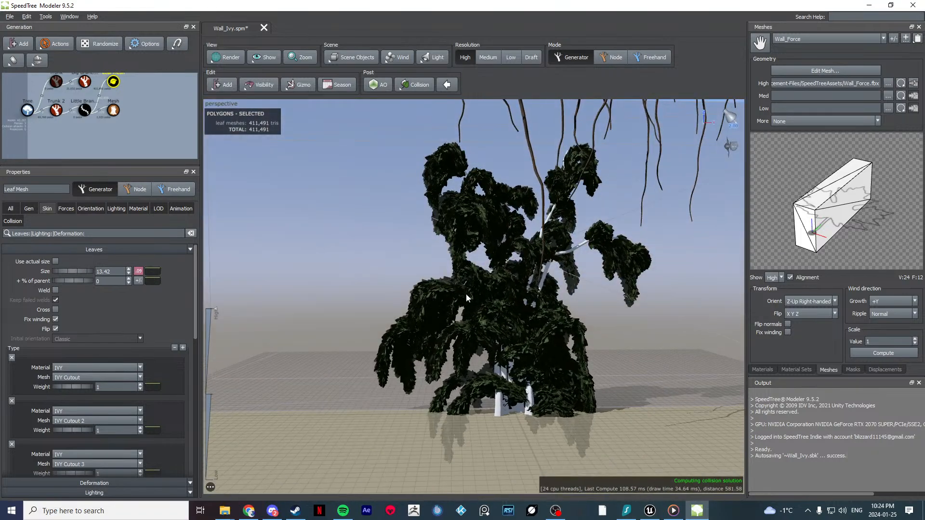
scroll(468, 291, up, 3)
scroll(465, 289, down, 5)
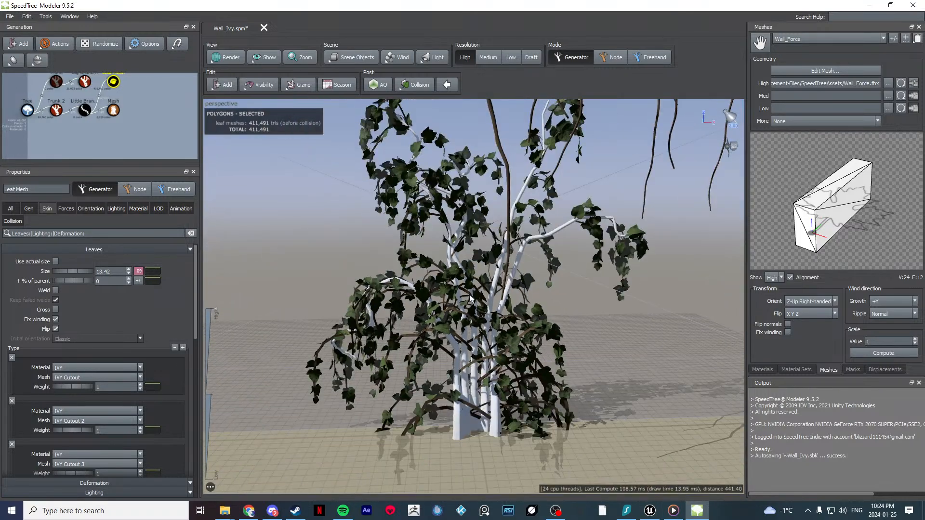
scroll(456, 285, up, 3)
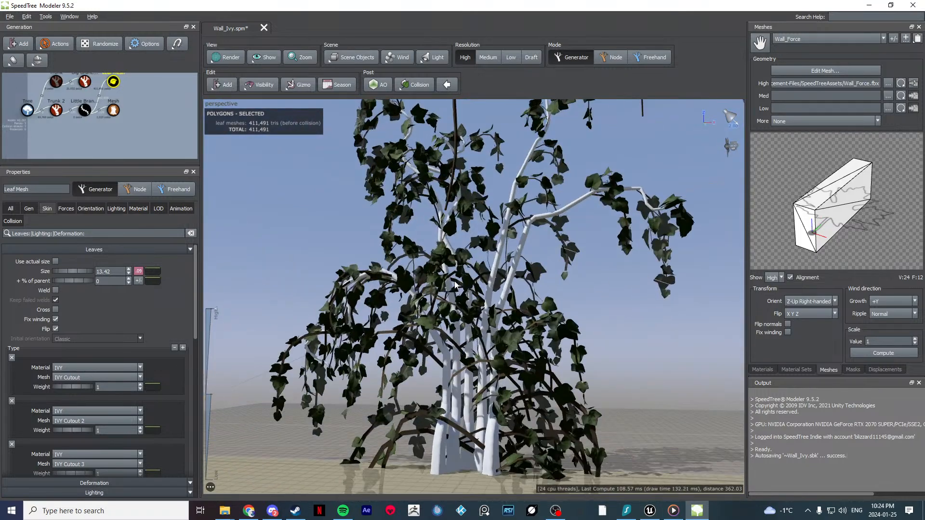
scroll(456, 285, up, 3)
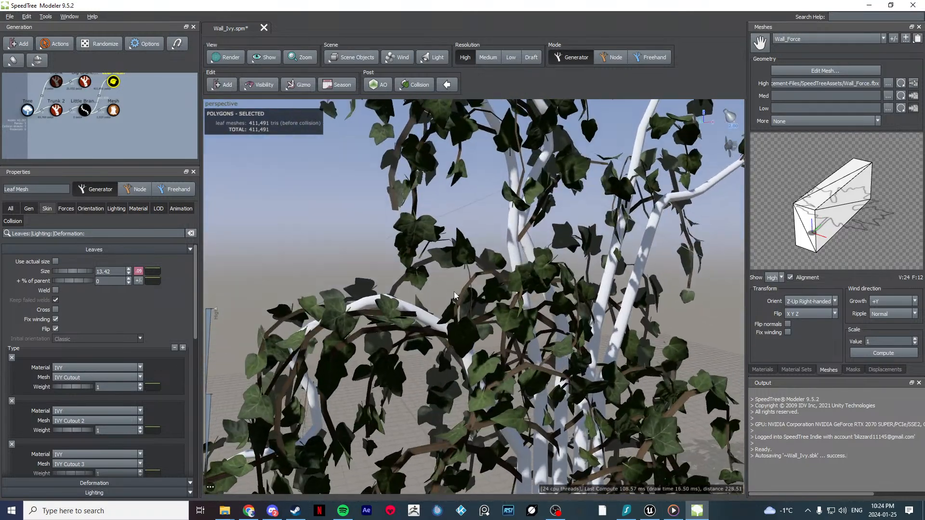
drag(83, 269, 86, 269)
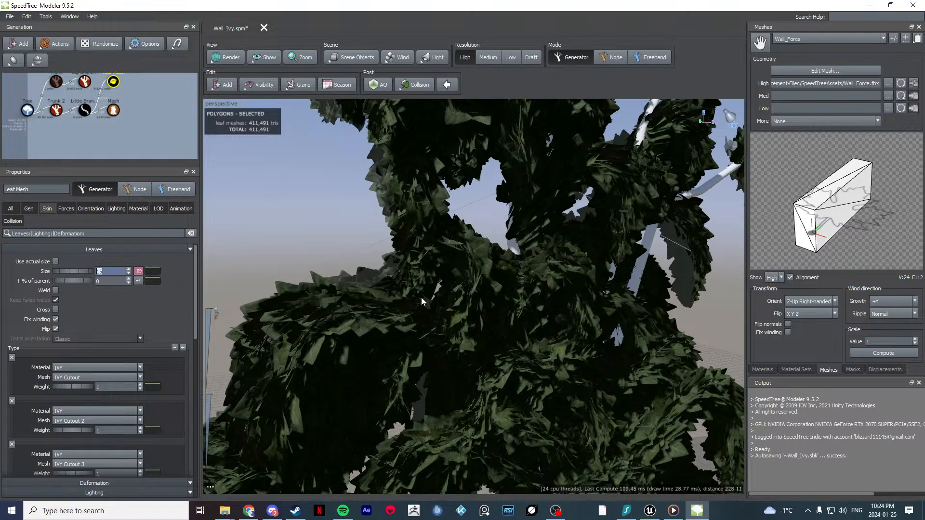
Step: Examine the density of the size 15 ivy leaves from several distances and locate their Leaf Mesh generator in the generation graph
scroll(421, 295, up, 2)
scroll(403, 288, down, 5)
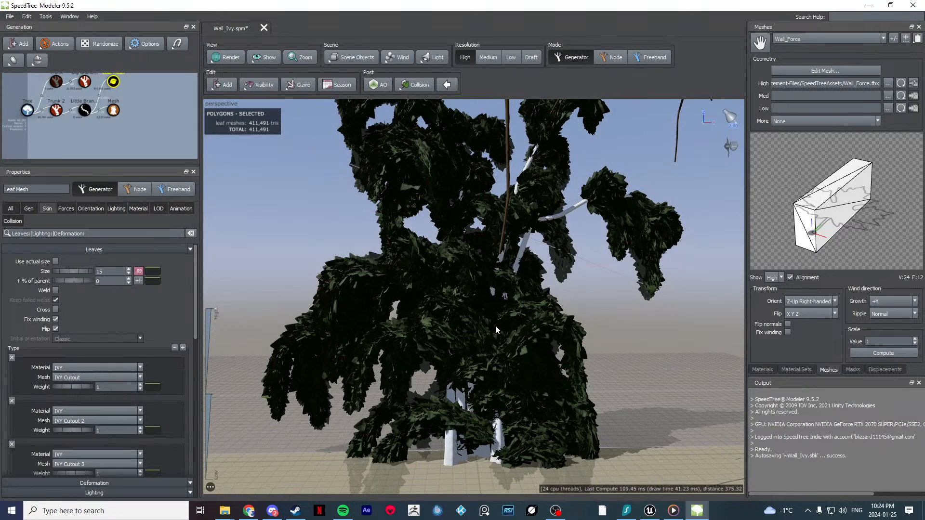
drag(496, 330, 482, 222)
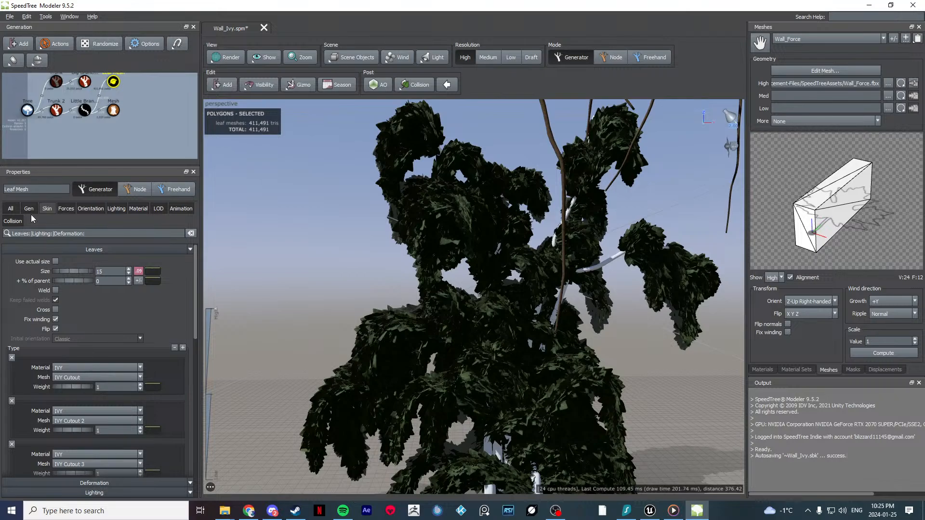
scroll(117, 111, up, 6)
scroll(94, 116, down, 5)
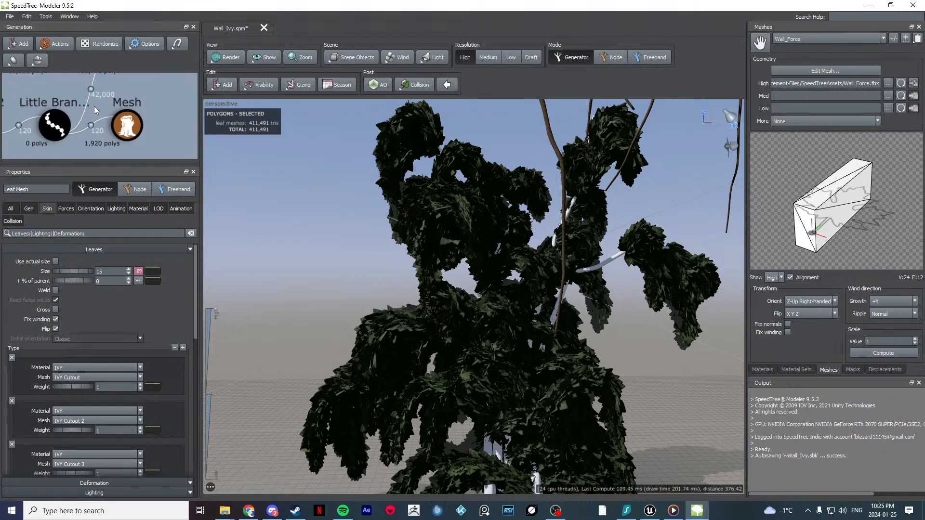
drag(126, 120, 103, 113)
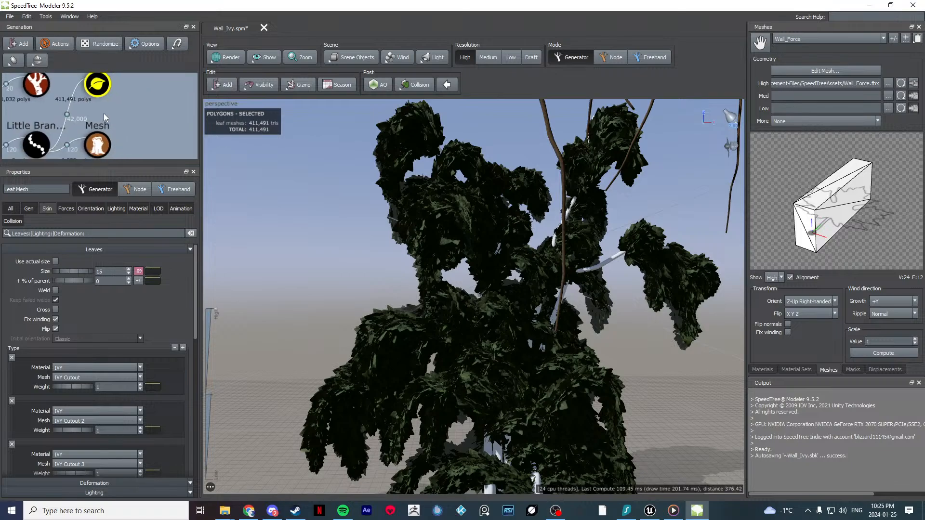
click(406, 117)
click(417, 85)
click(441, 129)
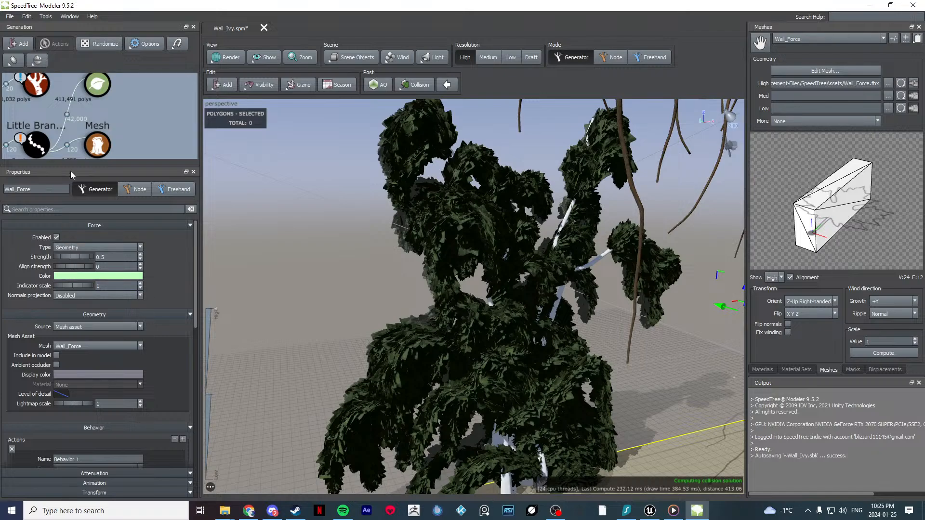
Step: Inspect the ivy leaves and small branches from the side, the front and close to the trunk bases
click(97, 84)
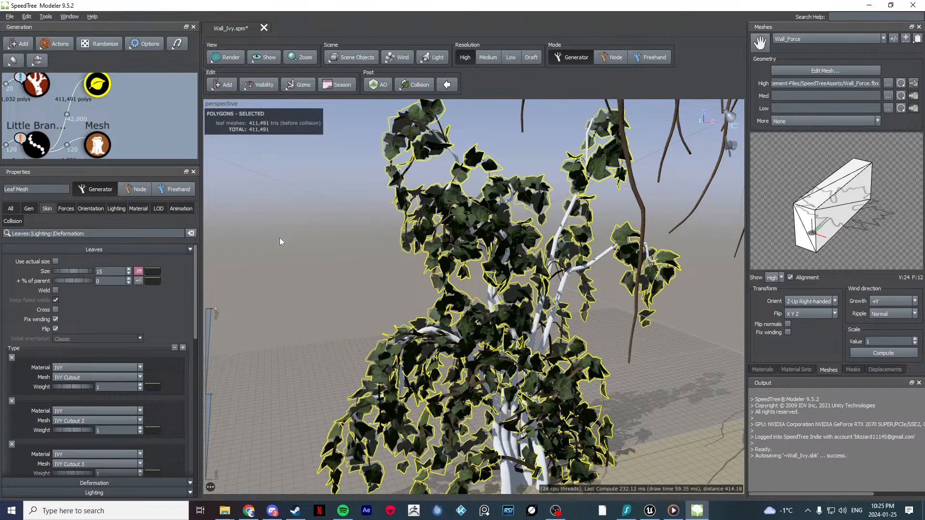
drag(279, 238, 297, 273)
click(316, 250)
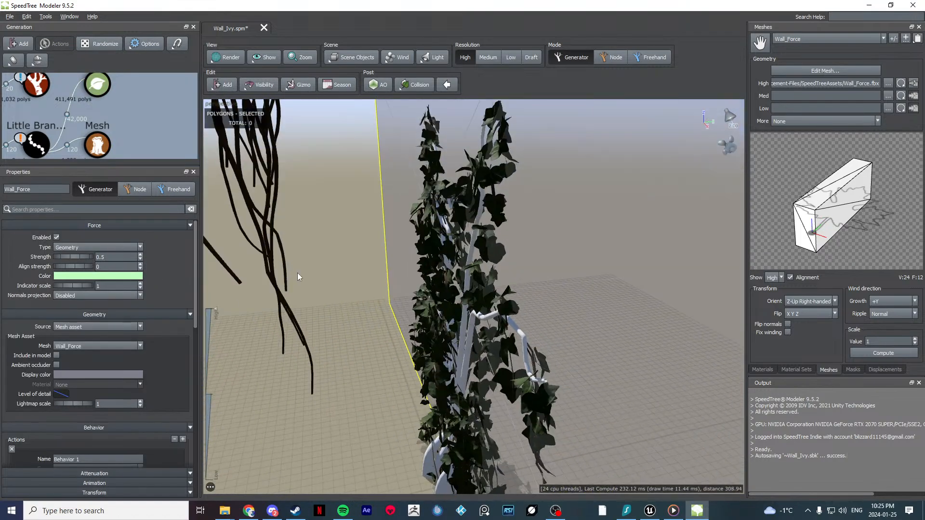
click(330, 215)
drag(325, 244, 457, 330)
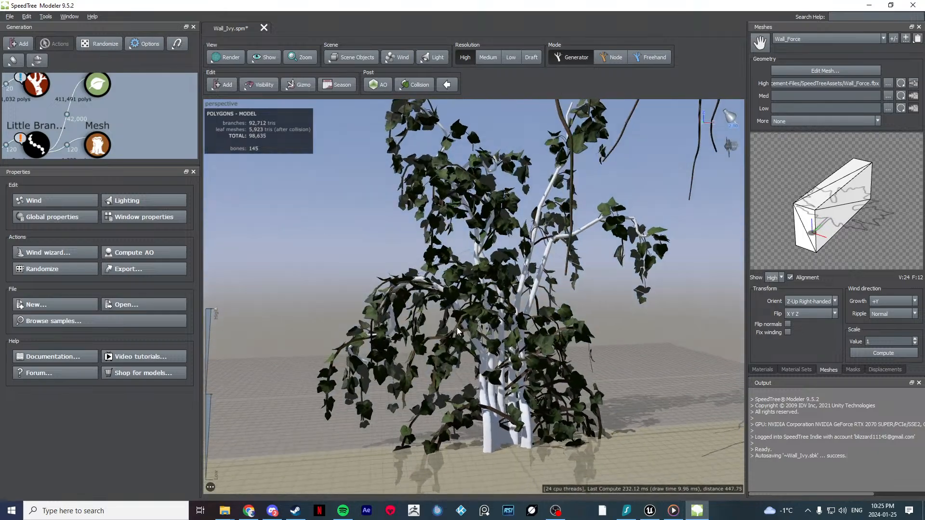
scroll(460, 330, down, 5)
scroll(463, 331, up, 8)
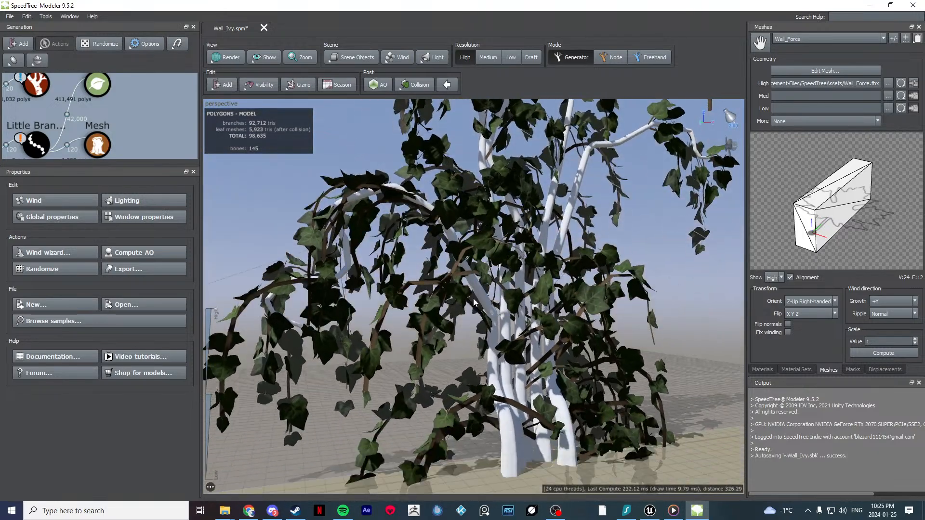
scroll(468, 308, down, 4)
drag(459, 314, 444, 324)
scroll(424, 333, up, 5)
middle_drag(444, 324, 468, 299)
scroll(468, 299, up, 5)
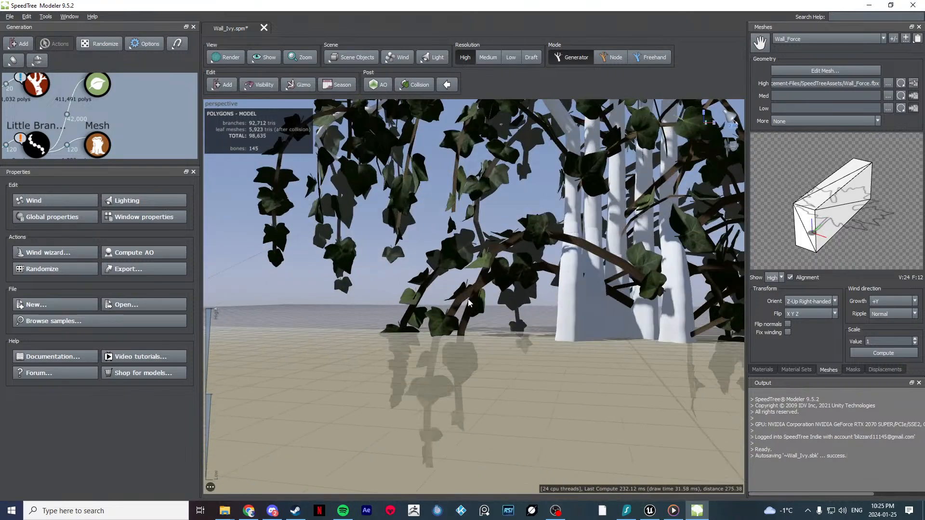
scroll(505, 305, down, 3)
drag(548, 281, 510, 300)
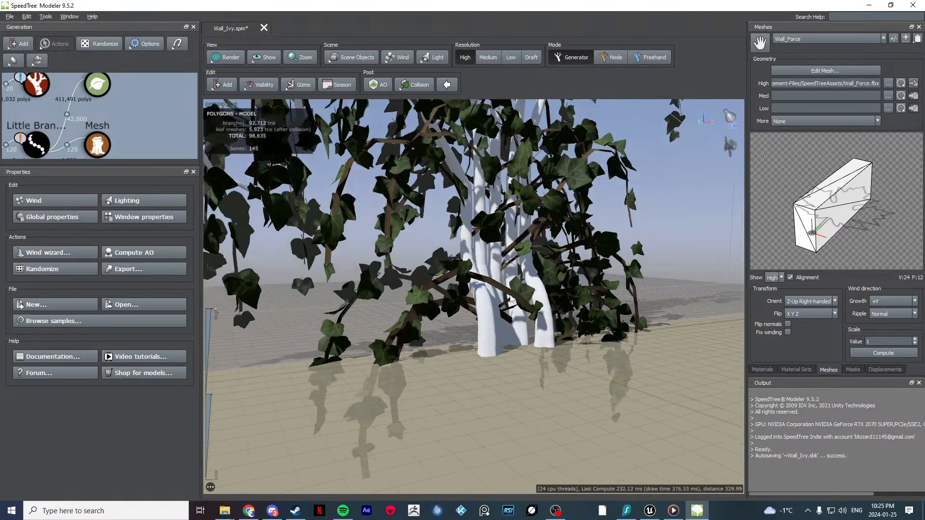
scroll(510, 299, up, 3)
Step: Select the Little Branches generator on Trunk 2 and lower its segment Accuracy to 44
click(497, 355)
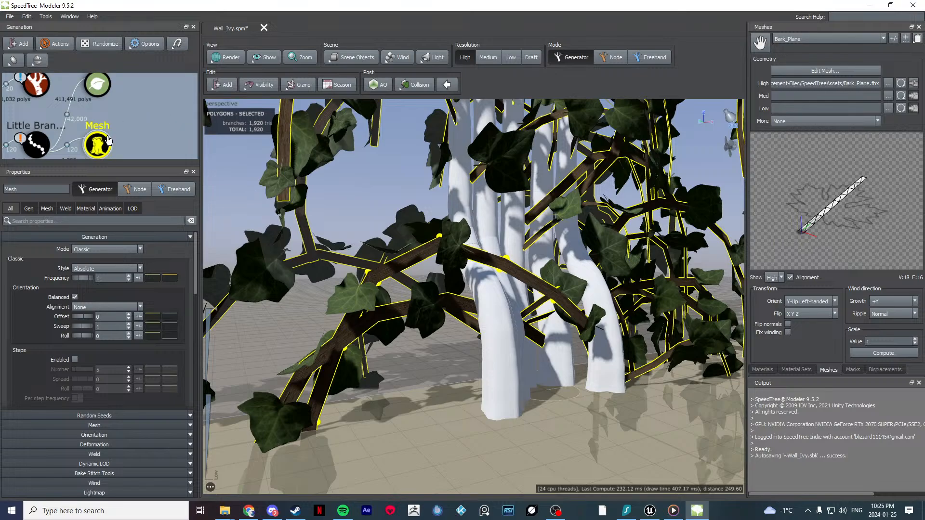
click(36, 144)
scroll(378, 254, down, 4)
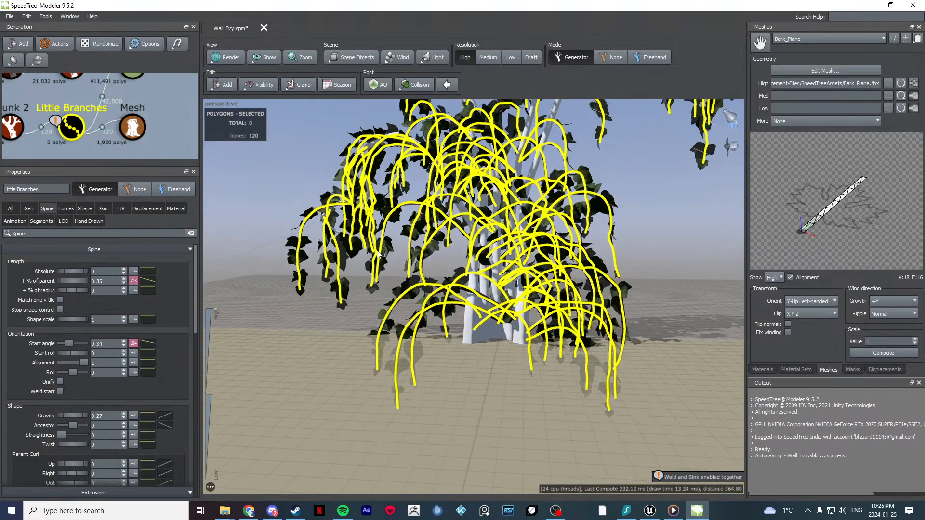
scroll(378, 254, up, 1)
click(139, 208)
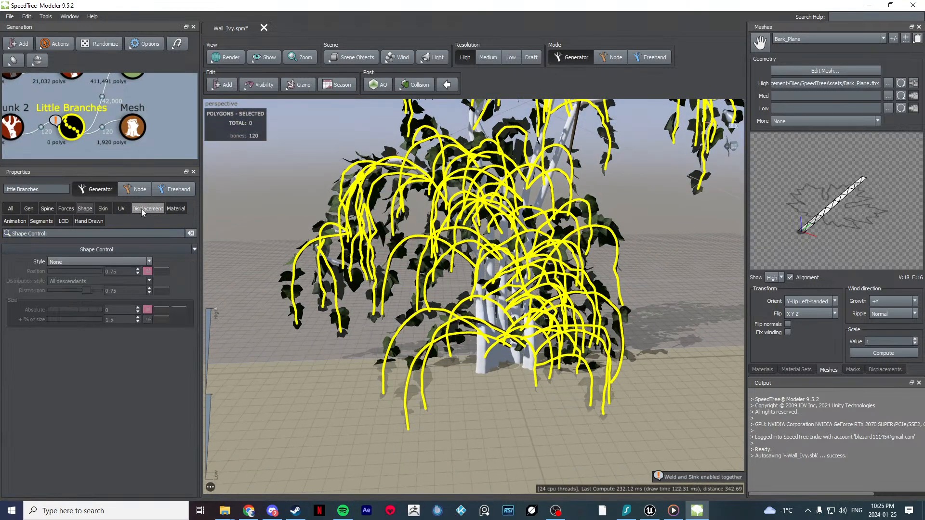
click(43, 221)
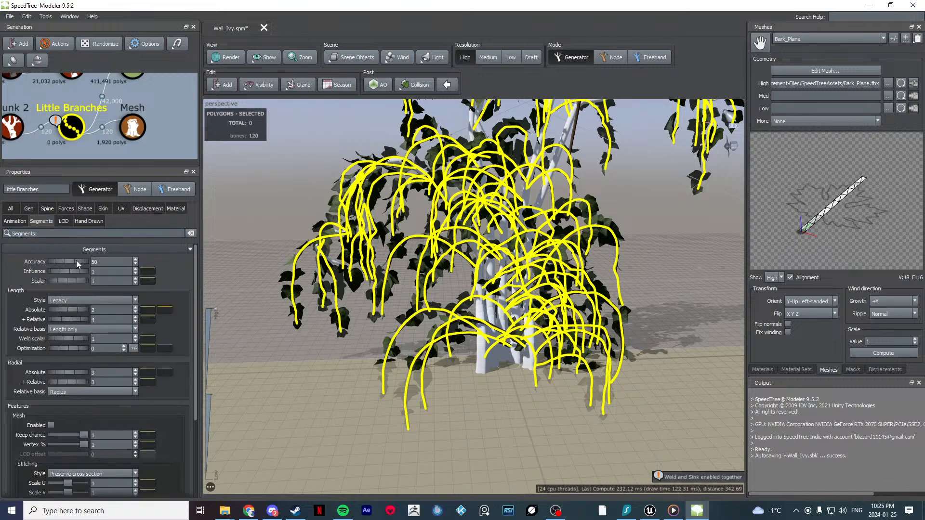
drag(53, 262, 6, 261)
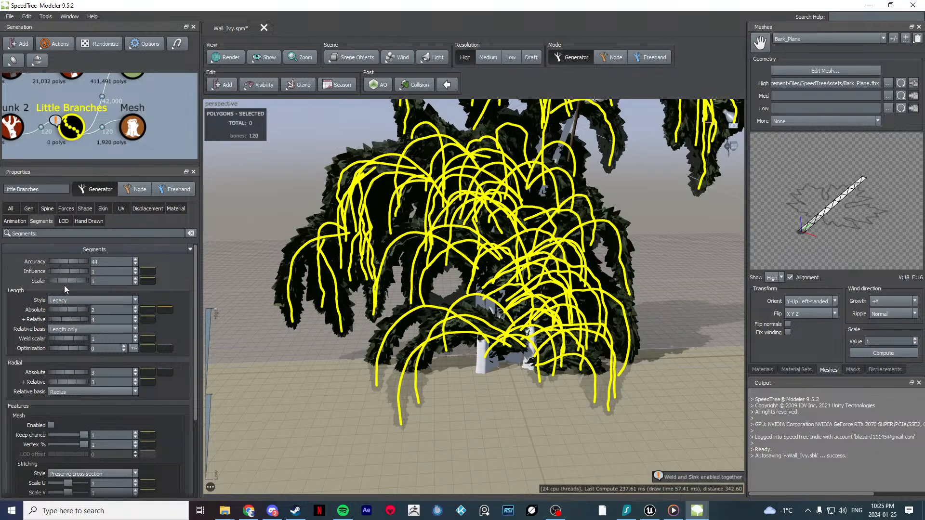
Step: Look through the remaining segment and LOD settings of Little Branches and set its length Optimization to 0.29
scroll(34, 333, down, 2)
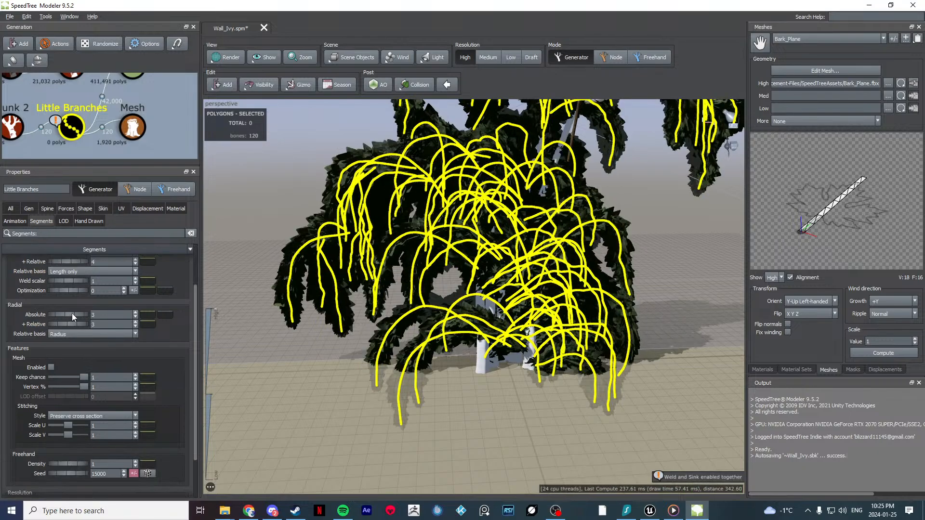
click(63, 221)
click(41, 221)
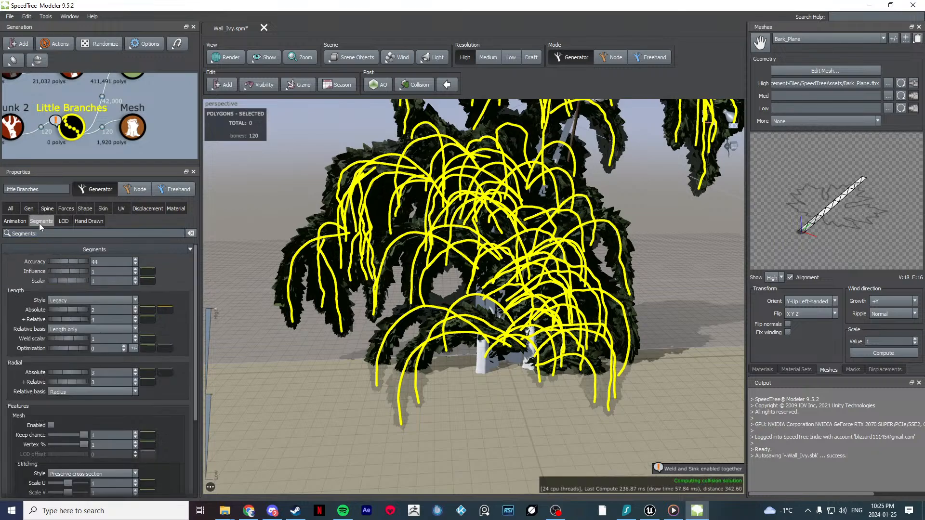
scroll(48, 365, down, 2)
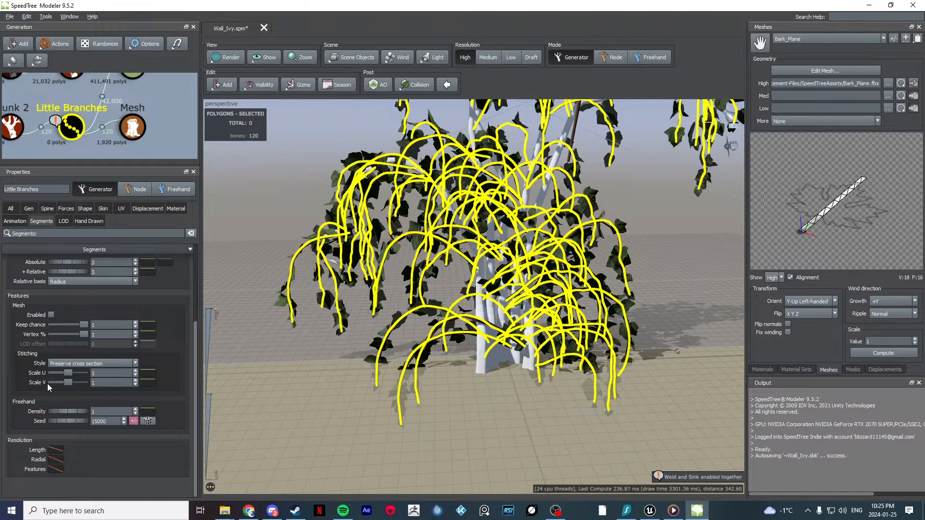
scroll(24, 362, up, 4)
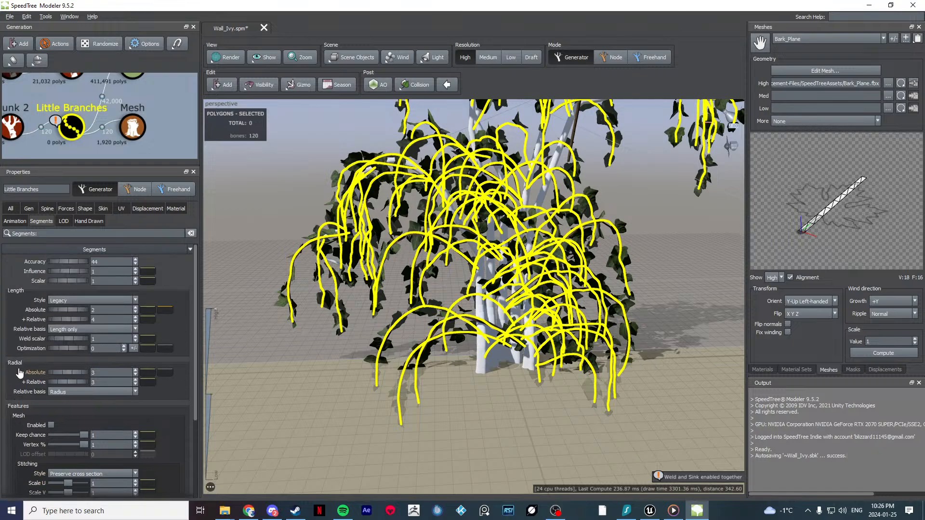
mouse_move(72, 348)
mouse_down()
mouse_move(87, 346)
mouse_move(77, 347)
mouse_up()
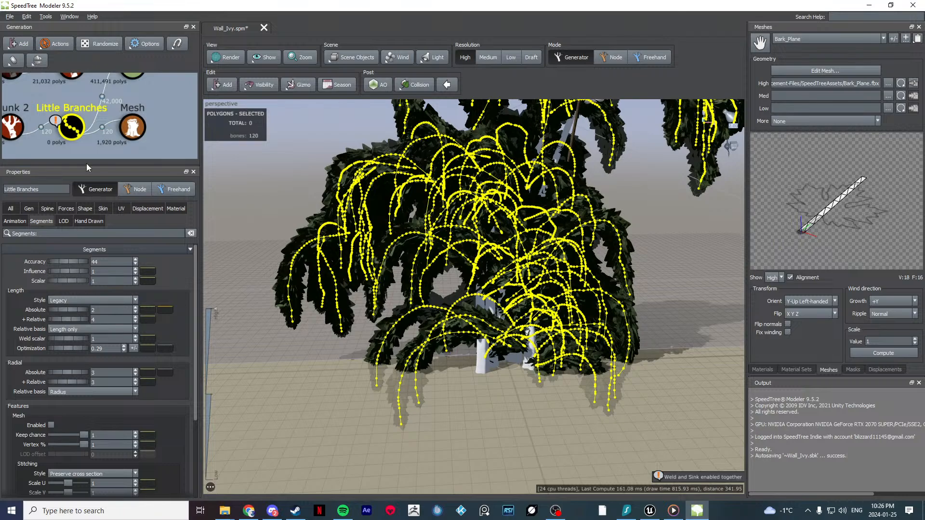
Step: Review the material, mesh, animation and LOD settings of the small branches' Mesh generator, then return to Little Branches
click(138, 134)
drag(242, 204, 273, 219)
click(73, 126)
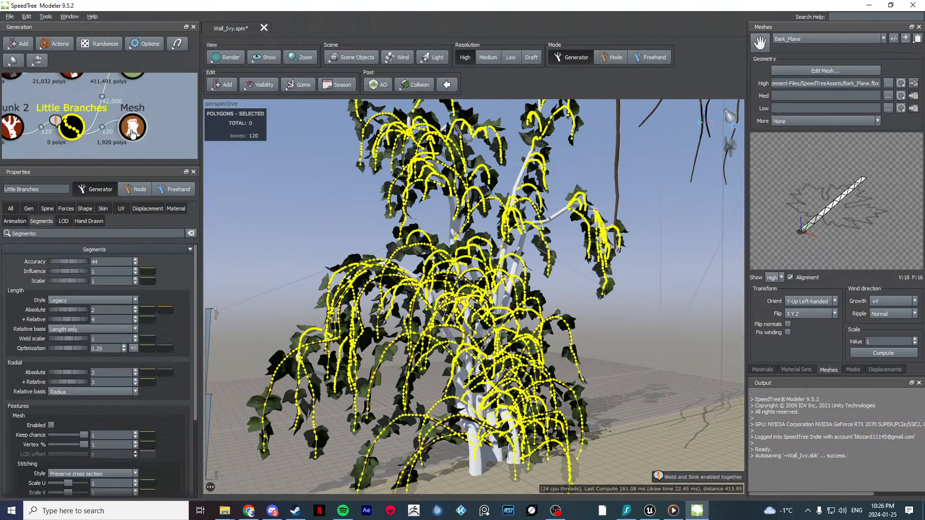
click(133, 133)
scroll(399, 252, up, 3)
click(86, 210)
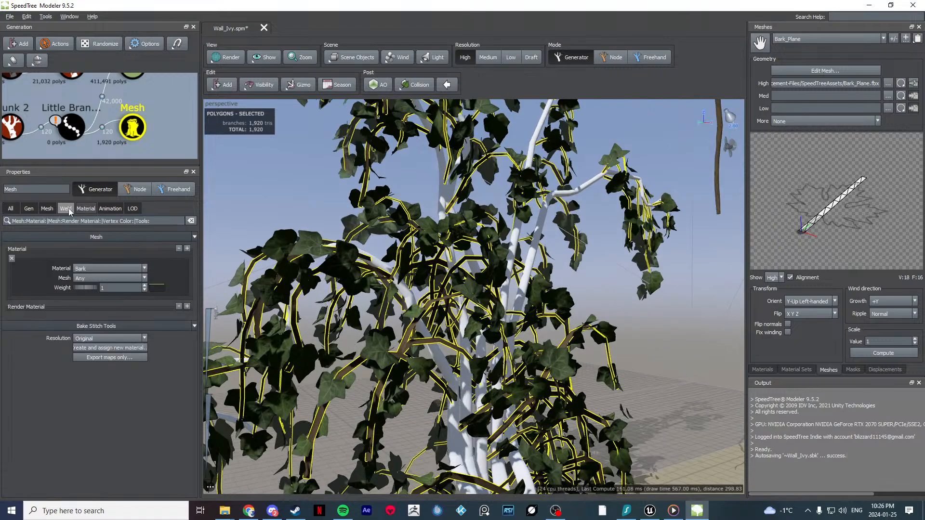
click(47, 209)
scroll(33, 297, down, 5)
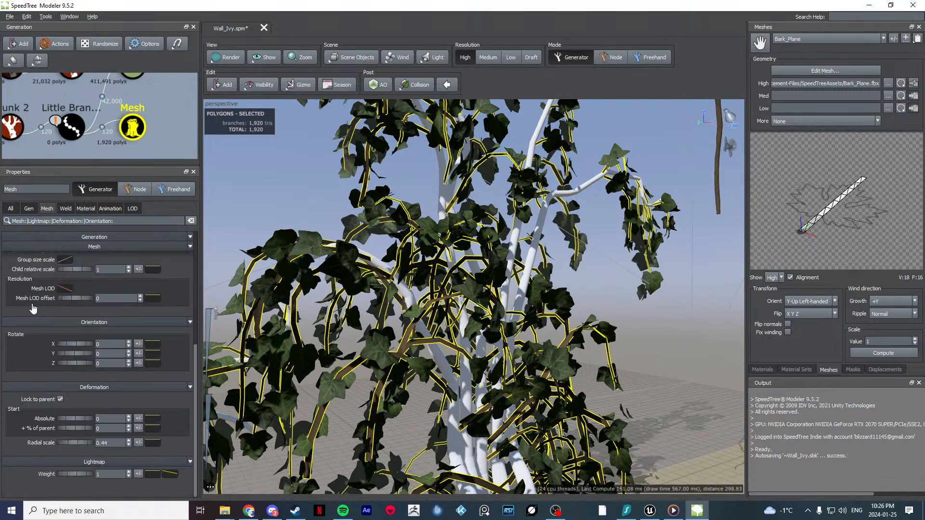
click(110, 208)
click(132, 208)
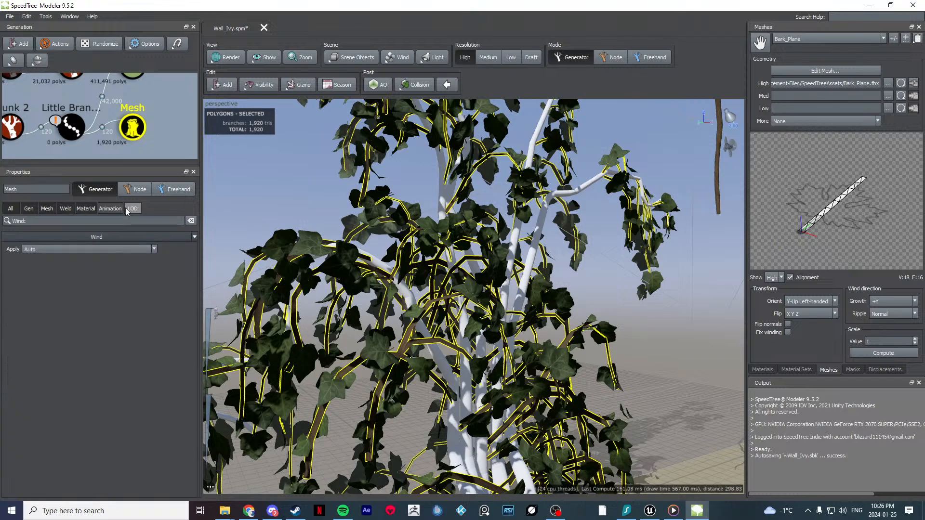
click(71, 127)
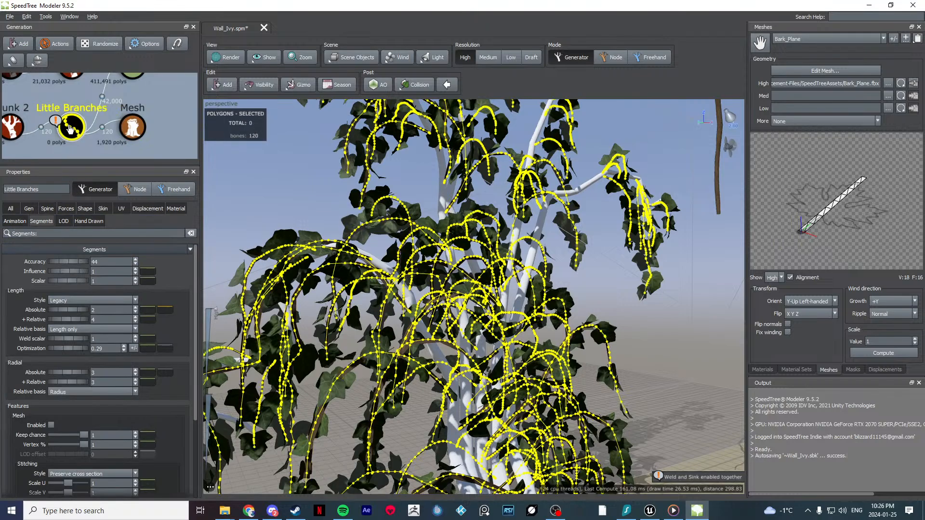
Step: Inspect the ivy's thickness from the side and its overall shape beside the wall with nothing selected
scroll(250, 185, down, 2)
click(382, 238)
drag(382, 239, 261, 218)
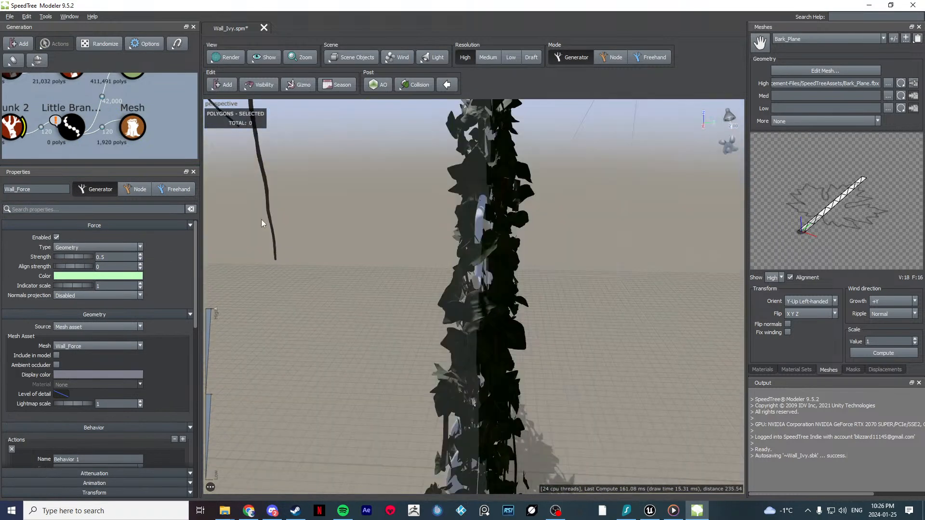
click(331, 237)
drag(331, 237, 381, 250)
scroll(381, 250, down, 3)
click(266, 252)
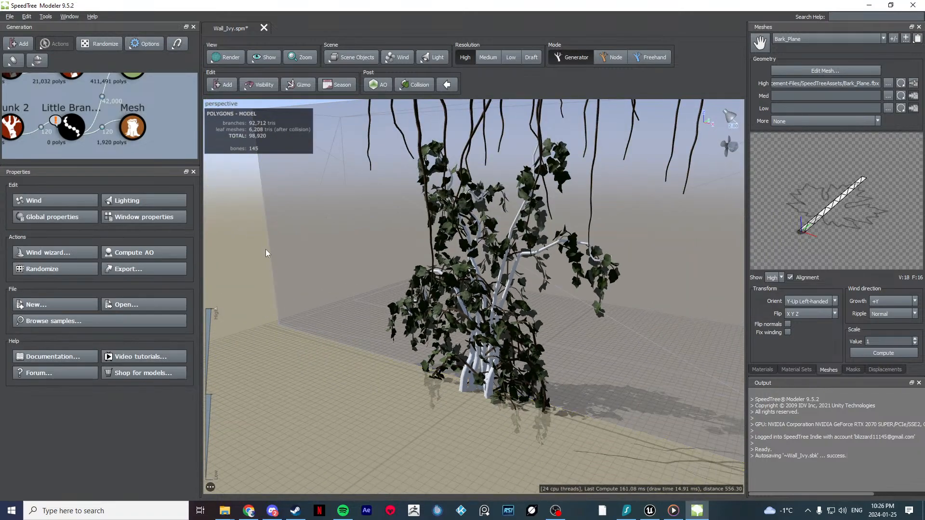
scroll(336, 246, up, 3)
Step: Look through the Leaf Mesh generator's property groups and lower its generation Number to 343
click(125, 91)
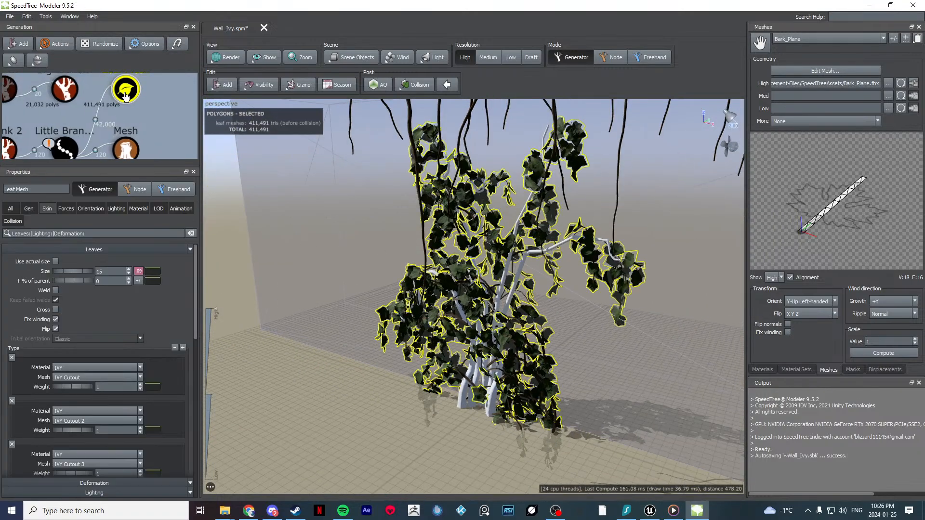
click(139, 211)
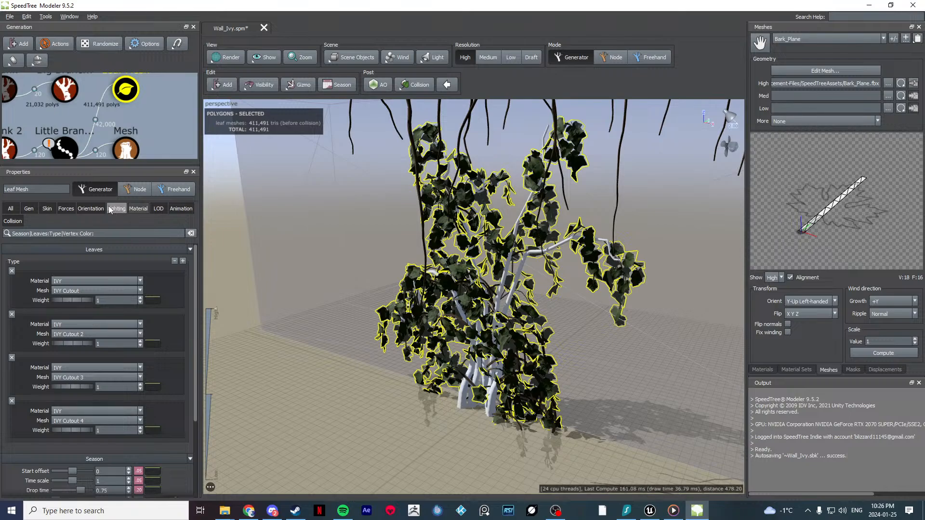
click(92, 208)
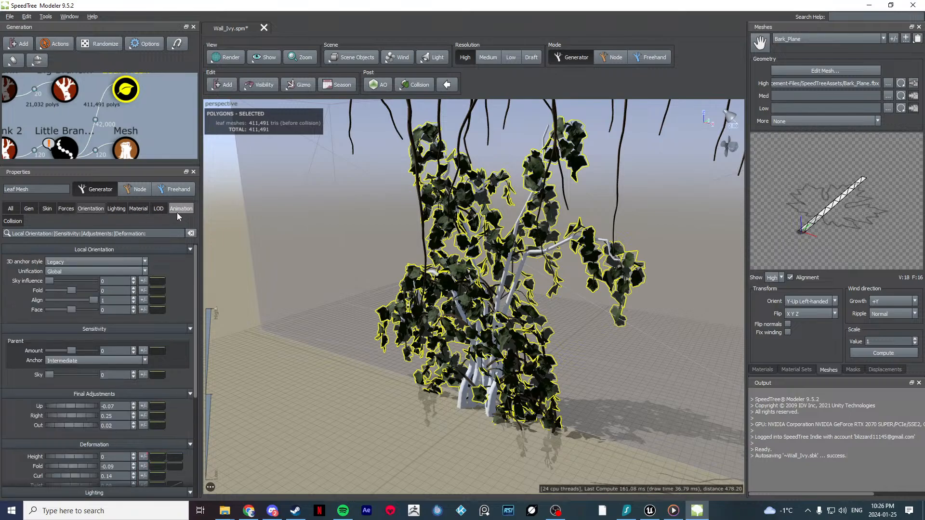
click(13, 221)
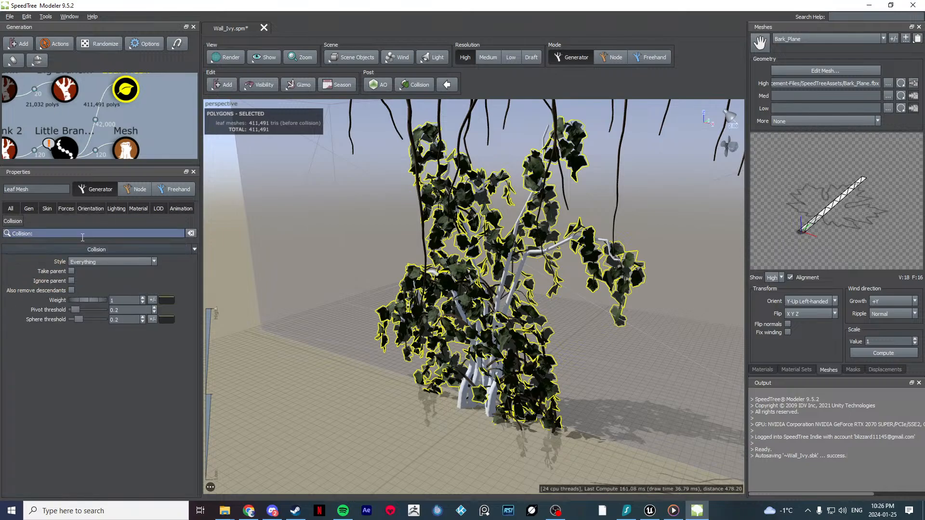
click(118, 209)
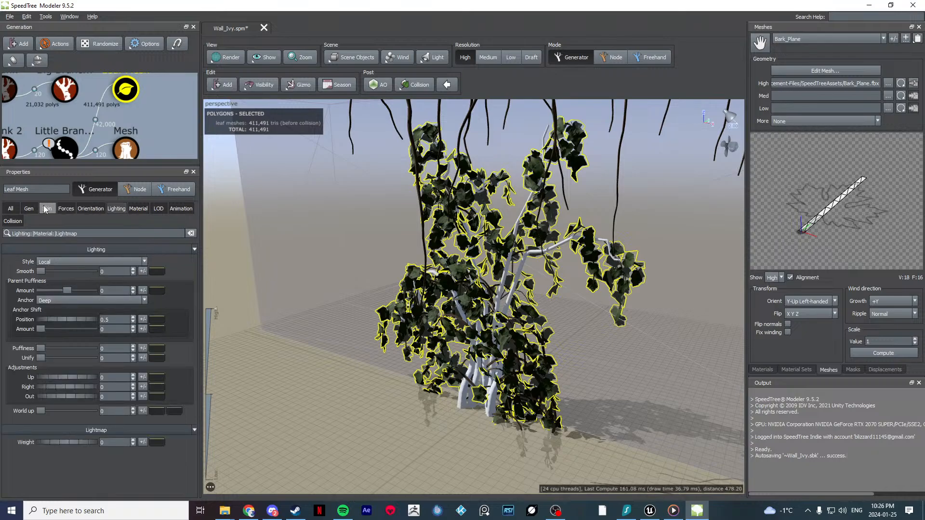
click(30, 210)
drag(76, 281, 49, 278)
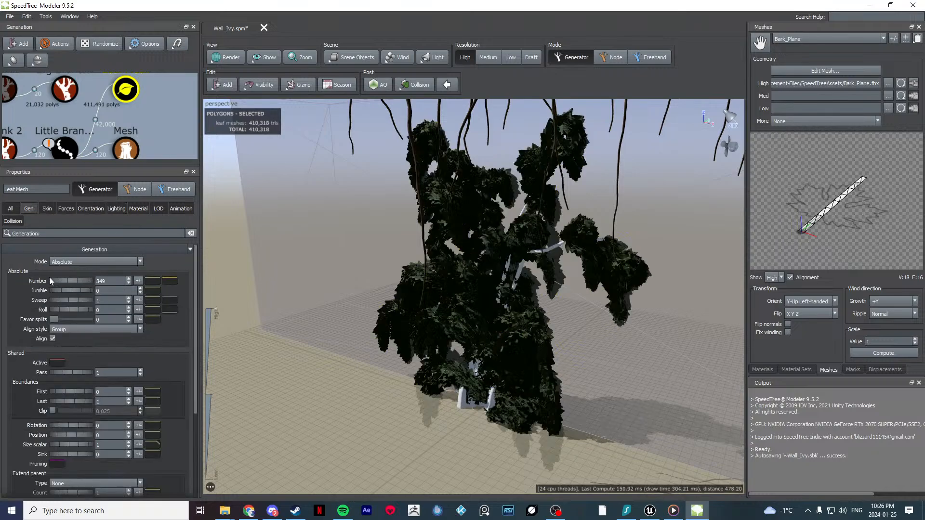
key(ctrl+z)
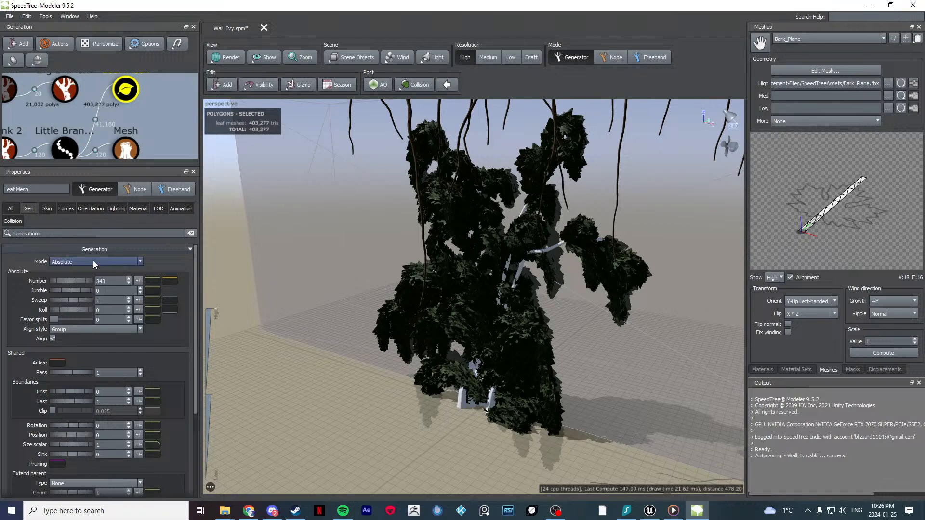
Step: Set the Leaf Mesh generation Number to 350, then search the generator's properties for an optimization setting
scroll(12, 327, down, 3)
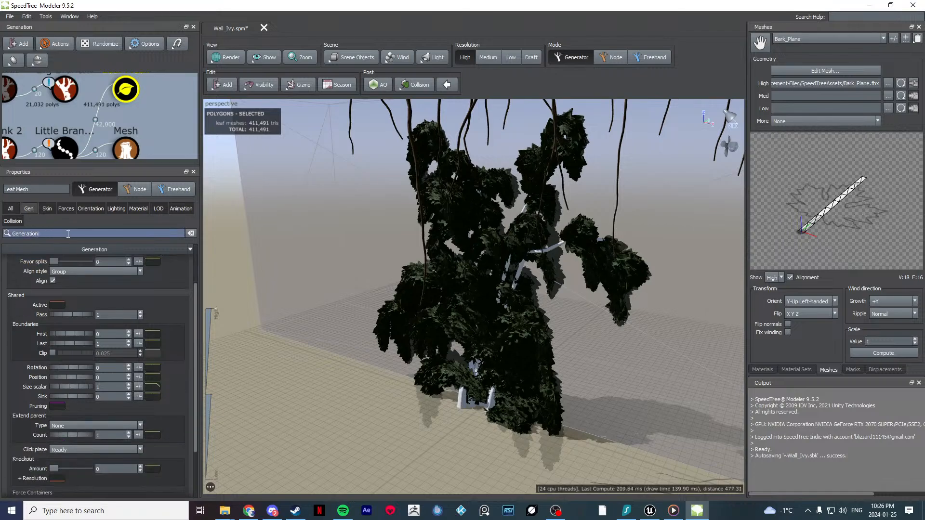
text(opt)
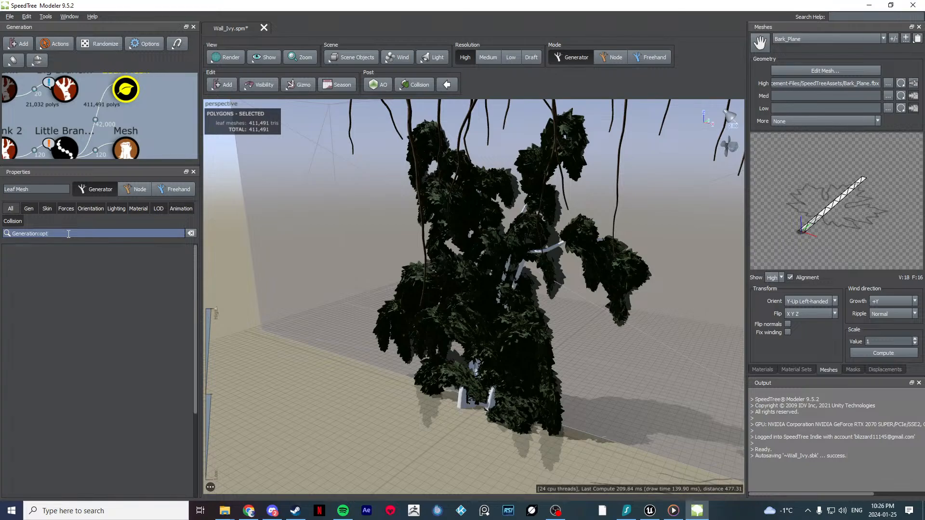
key(BackSpace)
key(BackSpace)
key(BackSpace)
key(BackSpace)
key(BackSpace)
key(BackSpace)
key(BackSpace)
key(BackSpace)
key(BackSpace)
key(BackSpace)
key(BackSpace)
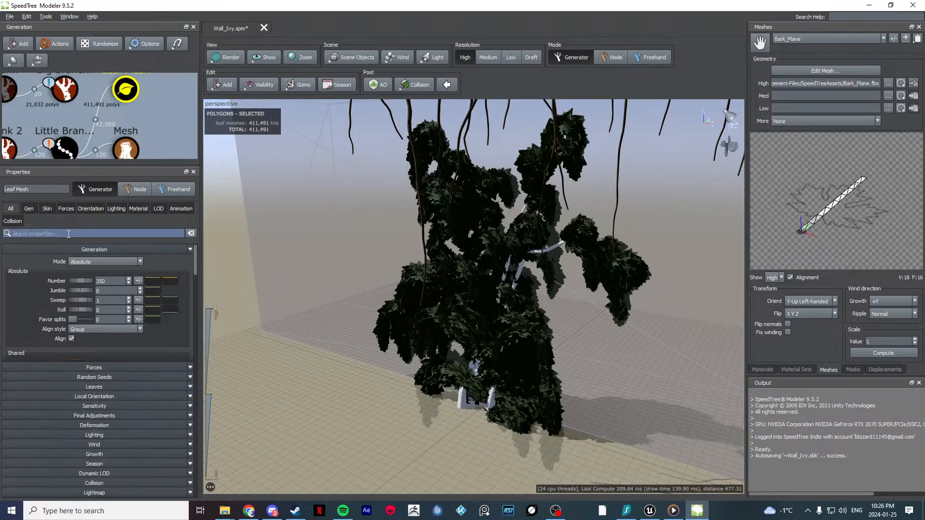
text(op)
key(BackSpace)
key(BackSpace)
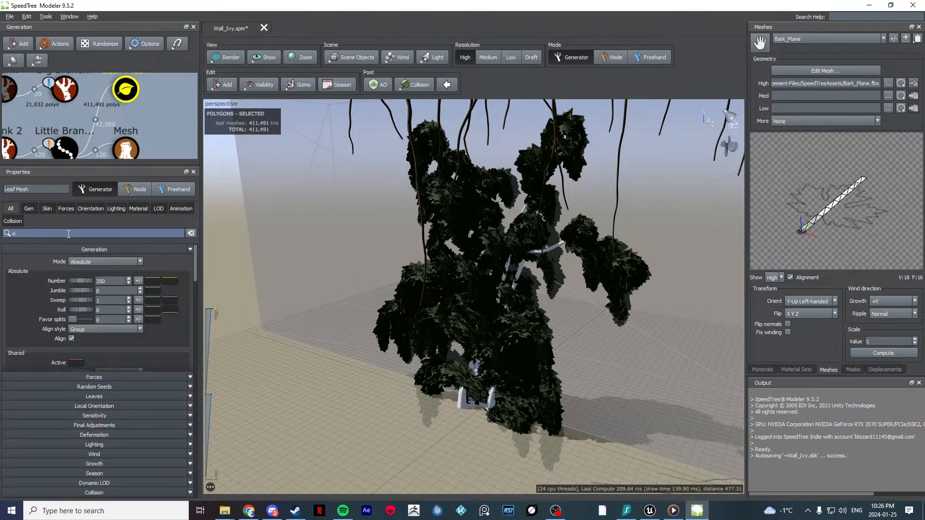
Step: Set the generation Number of the Little Branches generator to 22
click(183, 149)
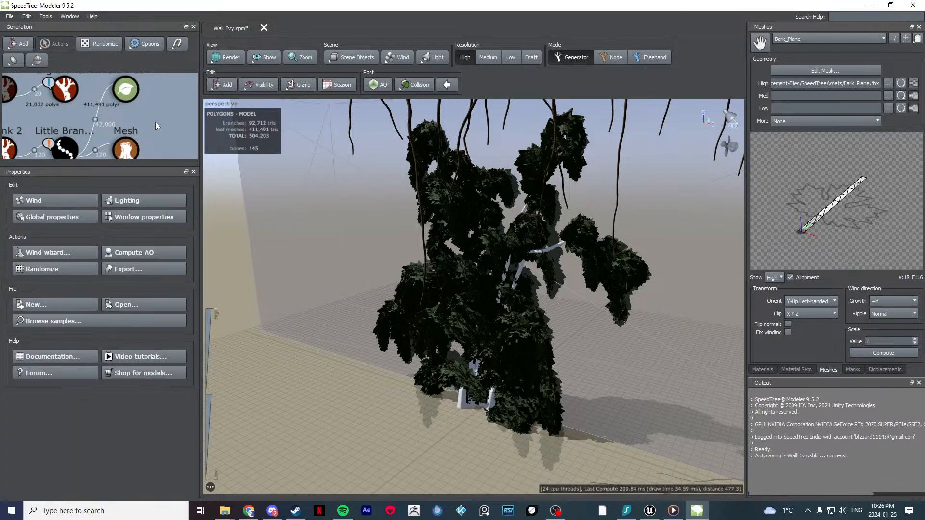
middle_drag(77, 146, 120, 128)
click(89, 134)
scroll(388, 223, down, 3)
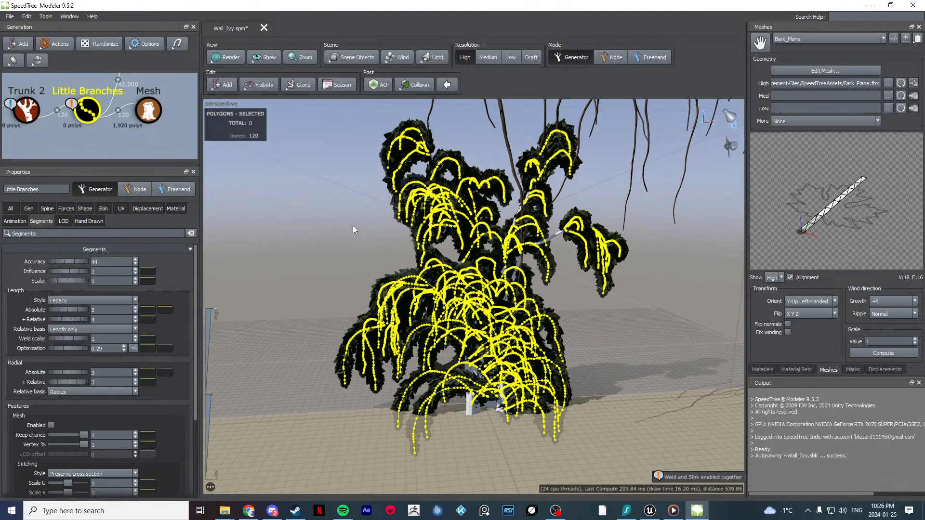
scroll(388, 223, up, 6)
click(29, 208)
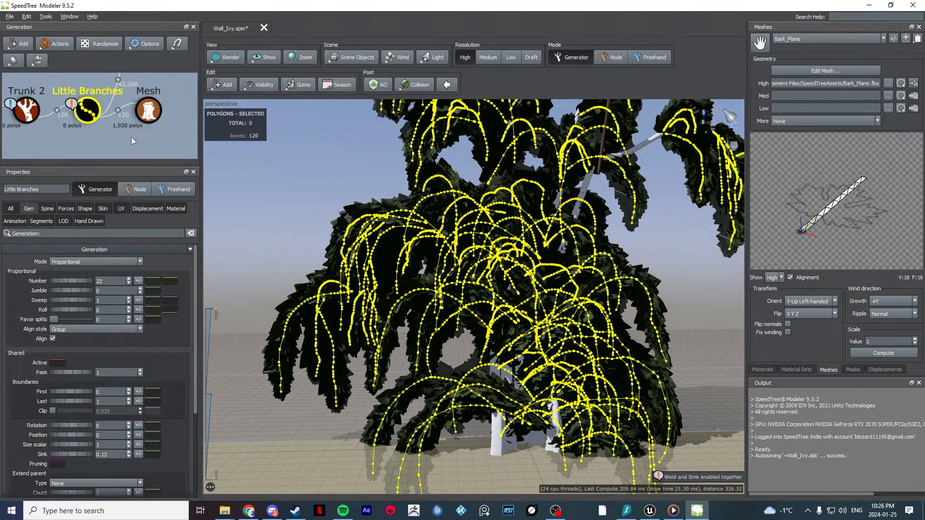
middle_drag(139, 123, 114, 154)
scroll(129, 124, down, 2)
scroll(121, 124, up, 3)
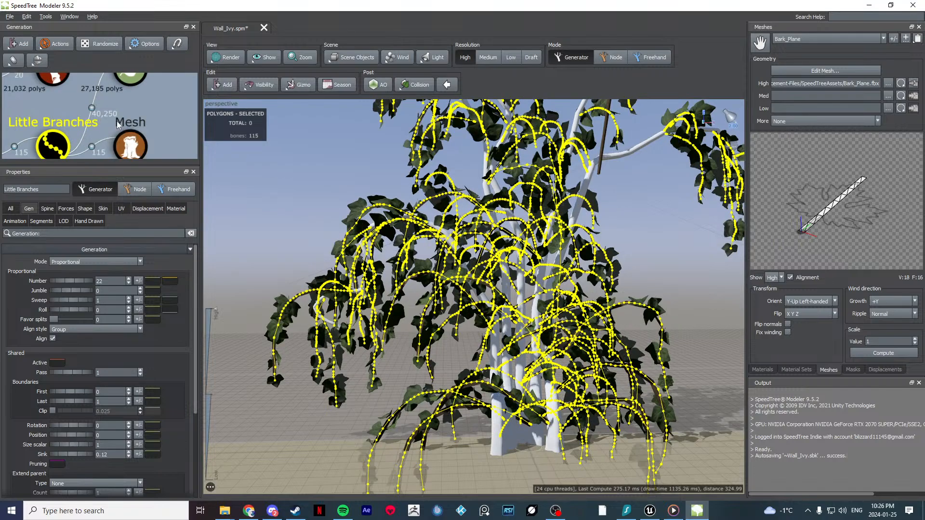
Step: Inspect the thinned ivy beside the wall without the branch spines highlighted
scroll(115, 116, down, 3)
click(303, 169)
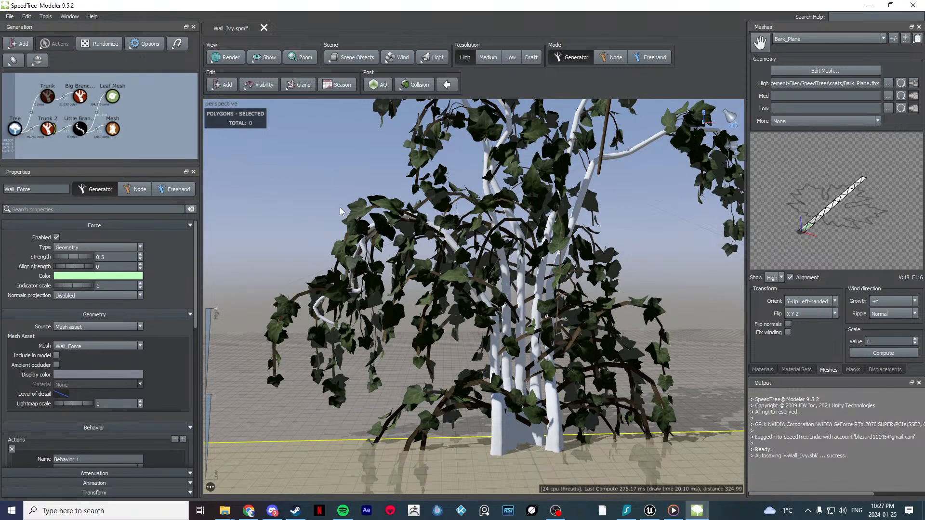
drag(339, 207, 270, 204)
scroll(311, 207, down, 6)
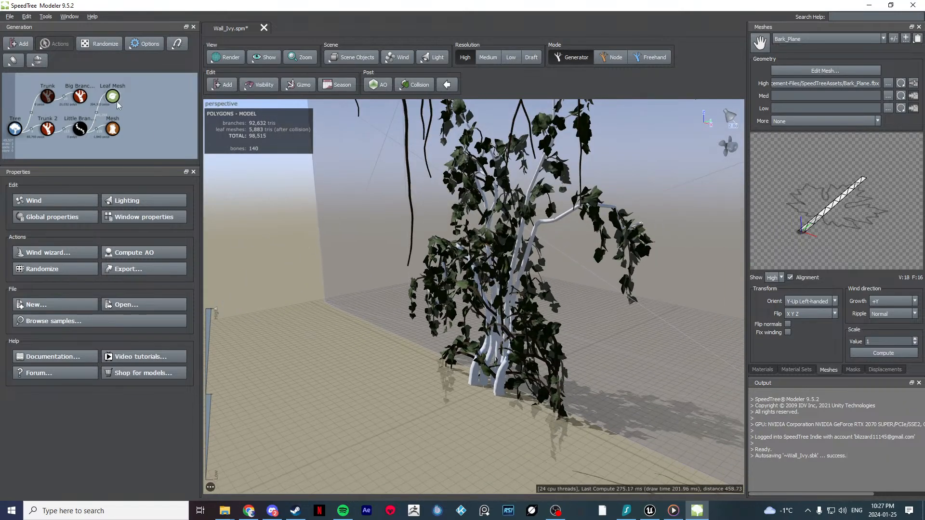
Step: Set the Little Branches generation Number to 21, keeping the Proportional mode
click(115, 100)
click(80, 129)
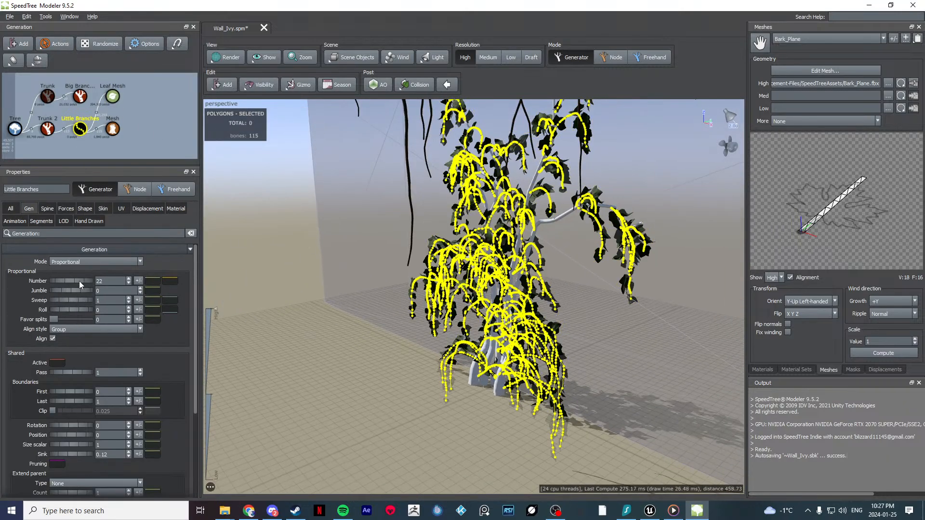
click(83, 262)
click(77, 264)
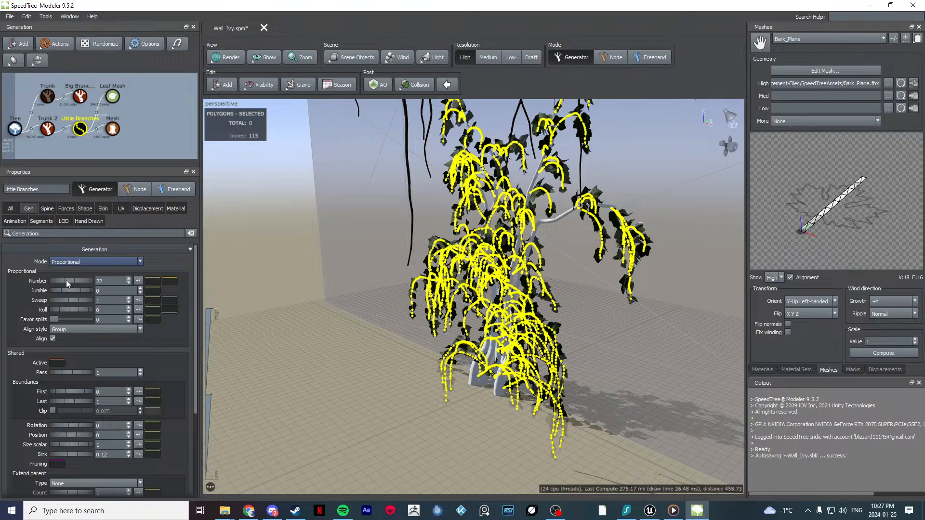
mouse_move(90, 277)
mouse_down()
mouse_move(98, 278)
mouse_move(83, 288)
mouse_up()
scroll(110, 281, down, 2)
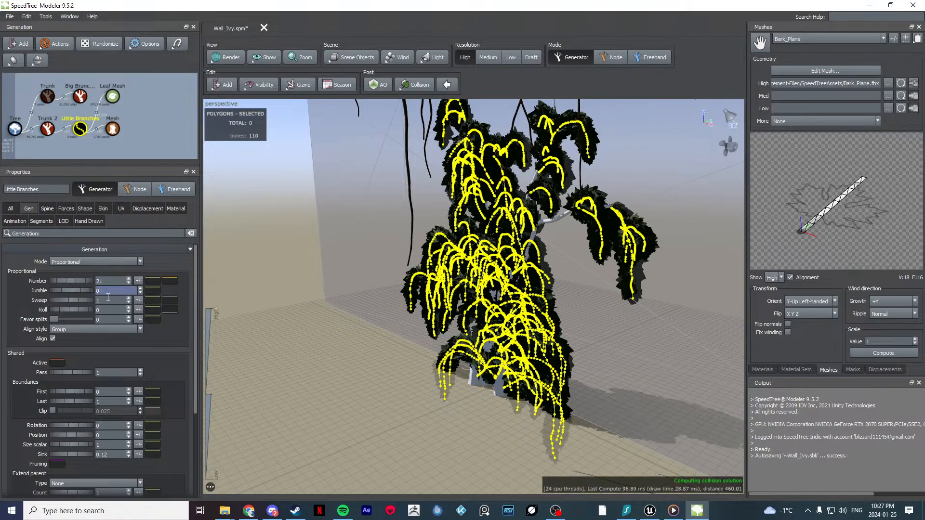
drag(322, 292, 346, 280)
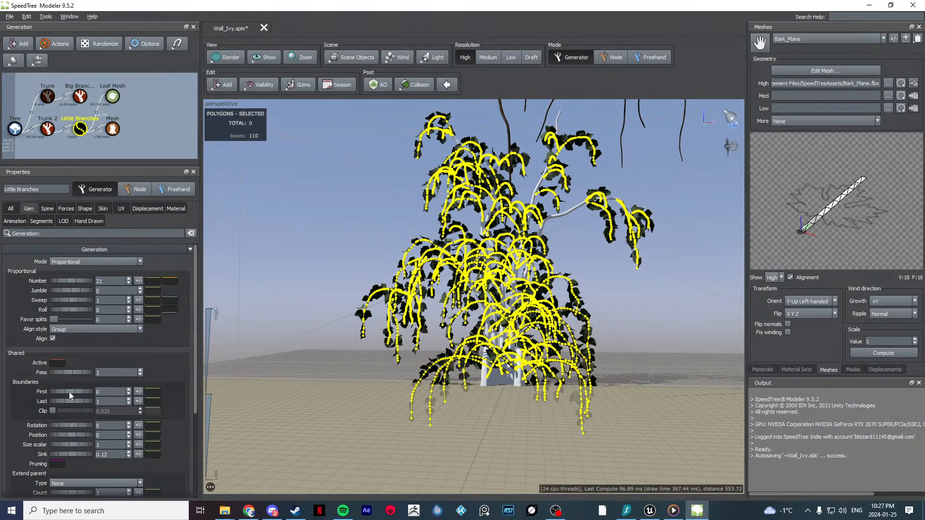
Step: Try shifting the First boundary of Little Branches, return it to 0 and check the coverage at the trunk bases
drag(68, 392, 239, 270)
scroll(424, 316, down, 5)
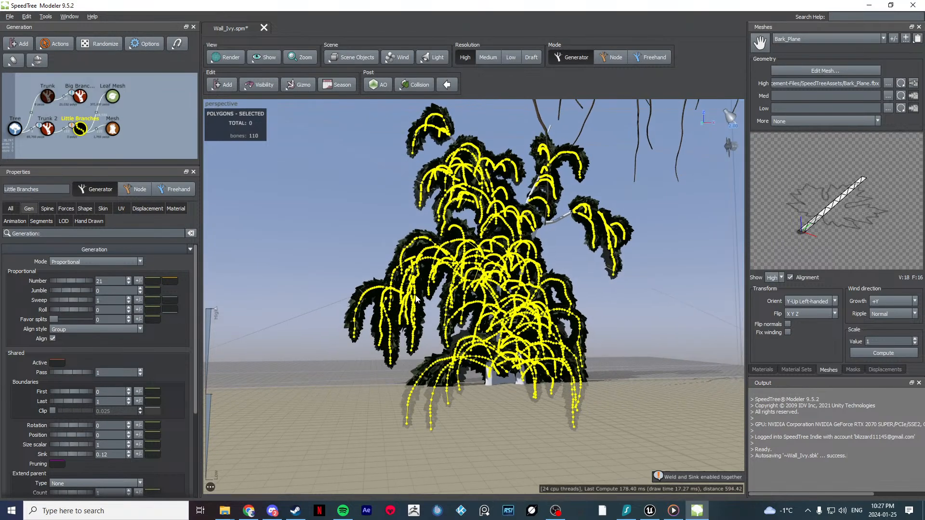
drag(424, 316, 386, 299)
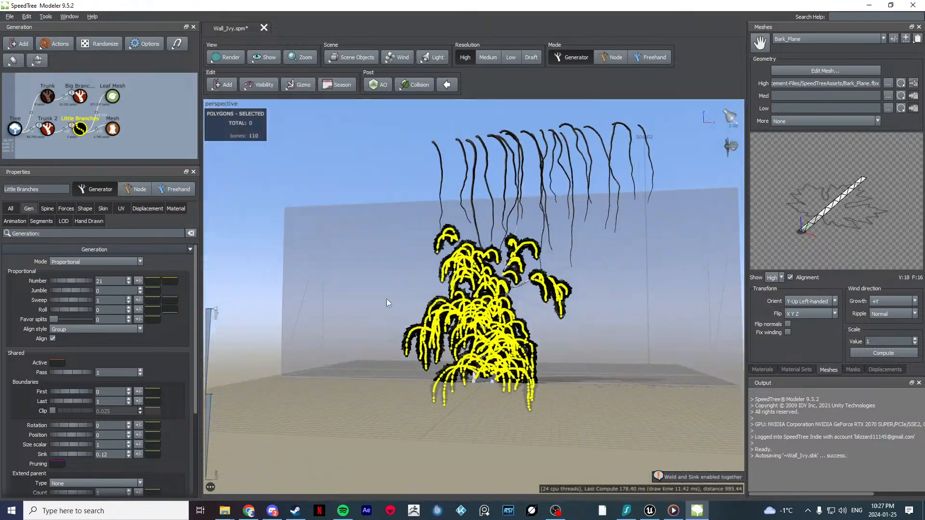
scroll(488, 289, up, 5)
scroll(489, 289, down, 1)
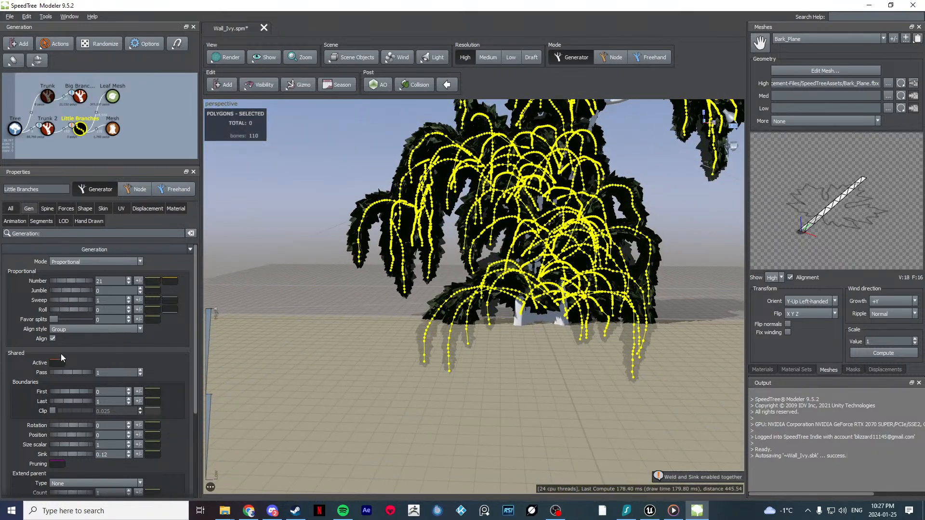
scroll(60, 354, down, 3)
scroll(42, 308, up, 3)
Step: Set the spine Gravity of Little Branches to -0.09 so the small branches grow upward
click(47, 208)
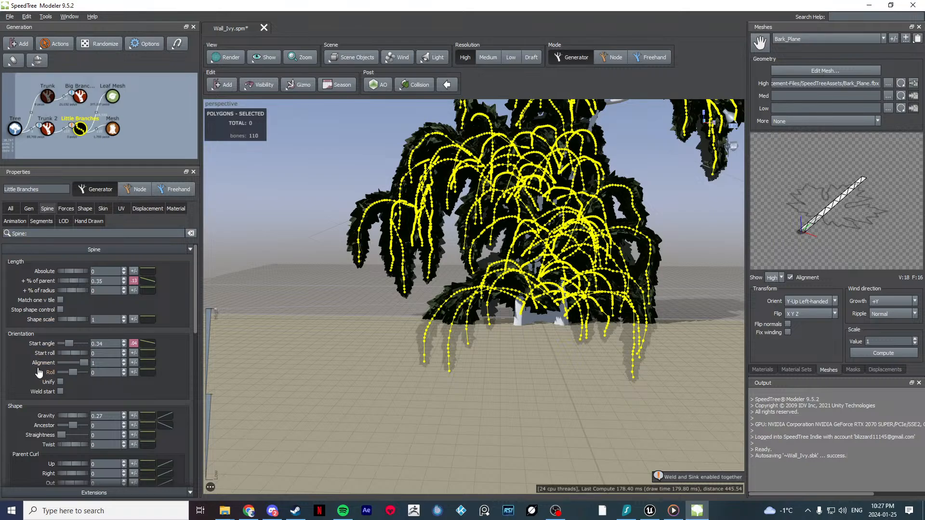
drag(77, 415, 65, 418)
drag(354, 357, 357, 377)
scroll(395, 377, down, 3)
scroll(358, 377, down, 1)
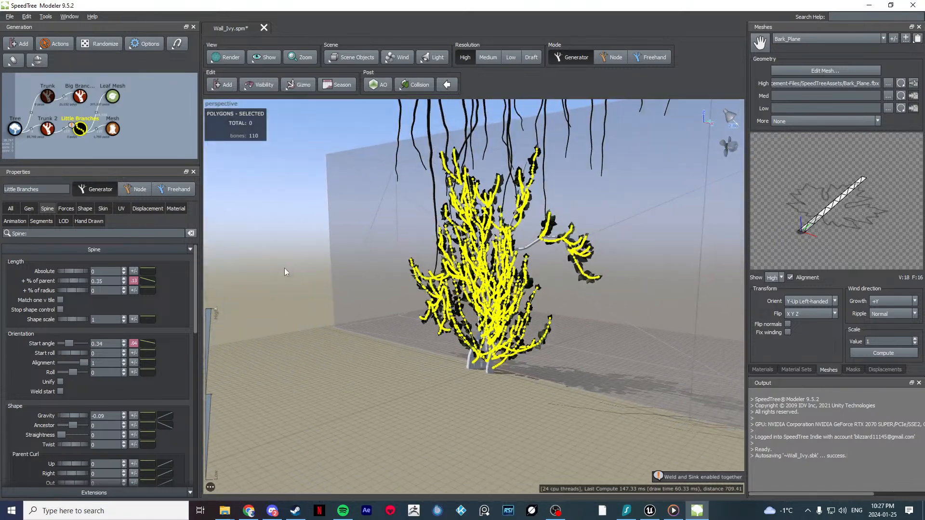
Step: Inspect the upward-growing branches and leaves from the front and close up
click(276, 284)
drag(276, 285, 374, 309)
drag(400, 307, 366, 323)
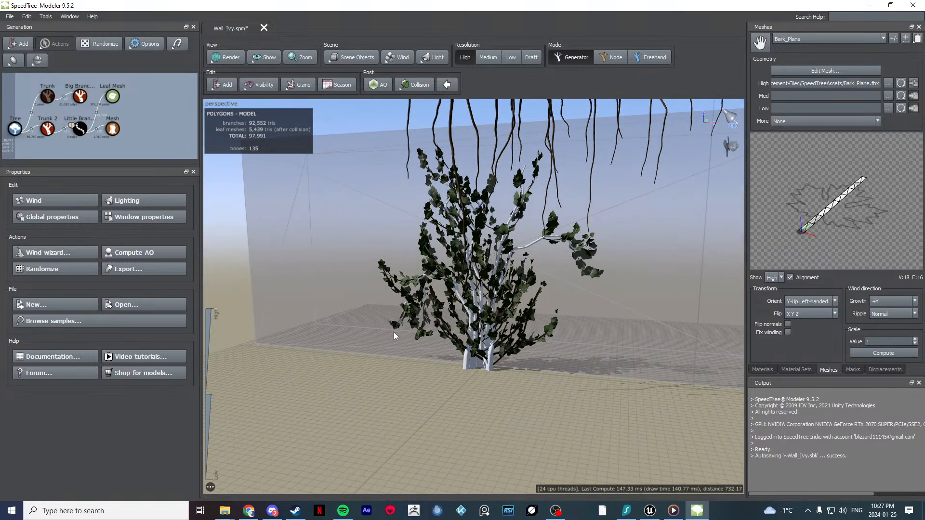
scroll(436, 340, up, 5)
click(457, 249)
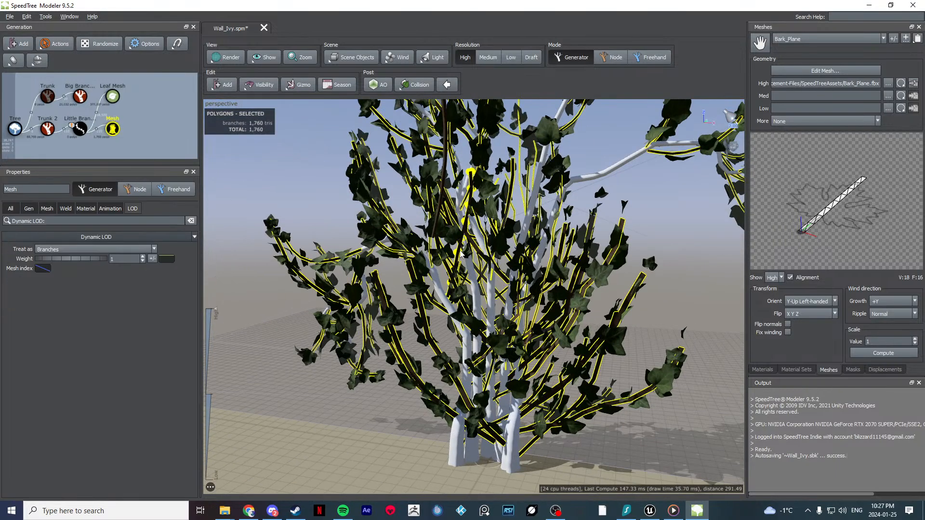
Step: Enable the Wall_Force on the Little Branches generator and set its strength to 5
click(78, 136)
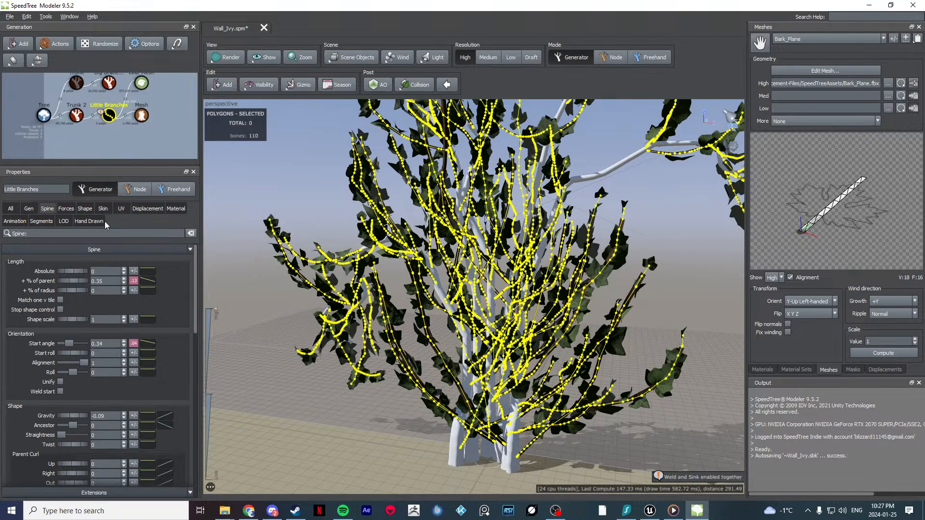
click(68, 212)
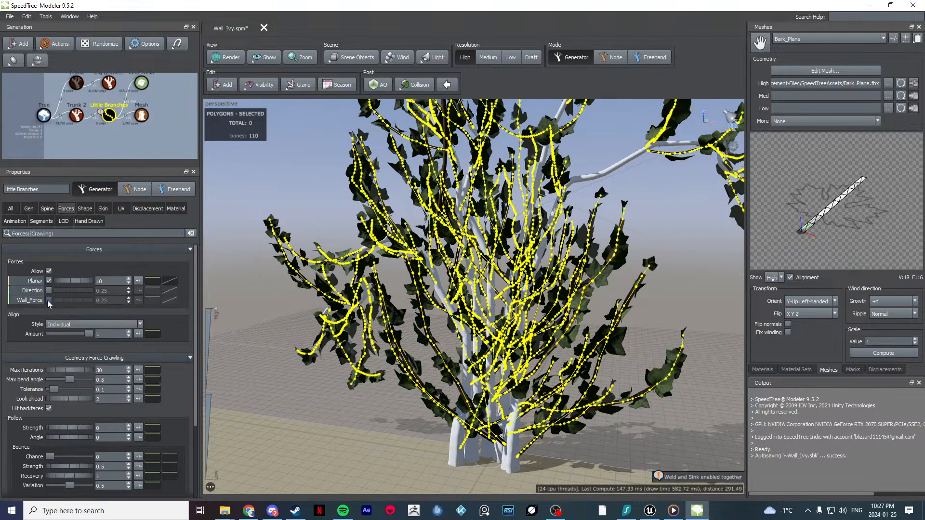
click(49, 300)
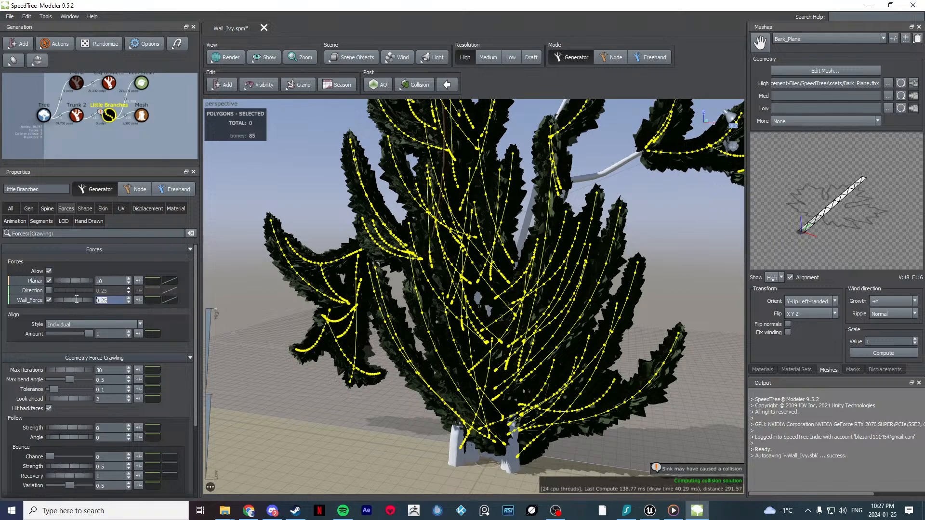
text(5)
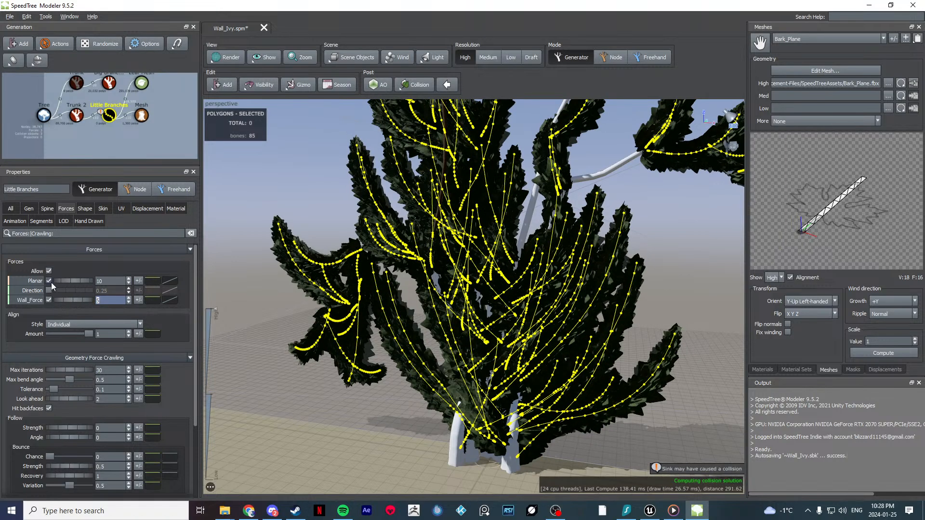
Step: Turn off the Planar force on Little Branches and inspect the ivy's shape from several angles with nothing selected
click(48, 281)
scroll(528, 284, down, 5)
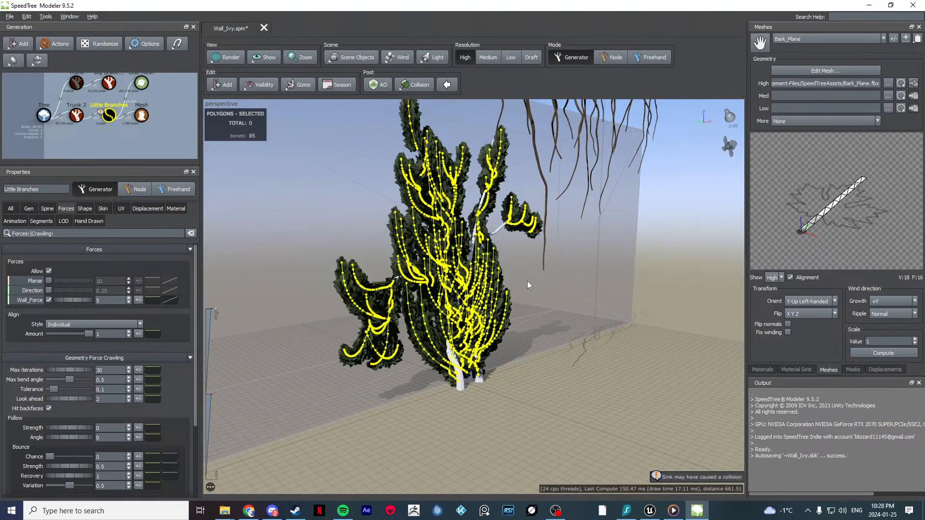
drag(527, 284, 377, 278)
click(278, 244)
drag(278, 244, 515, 284)
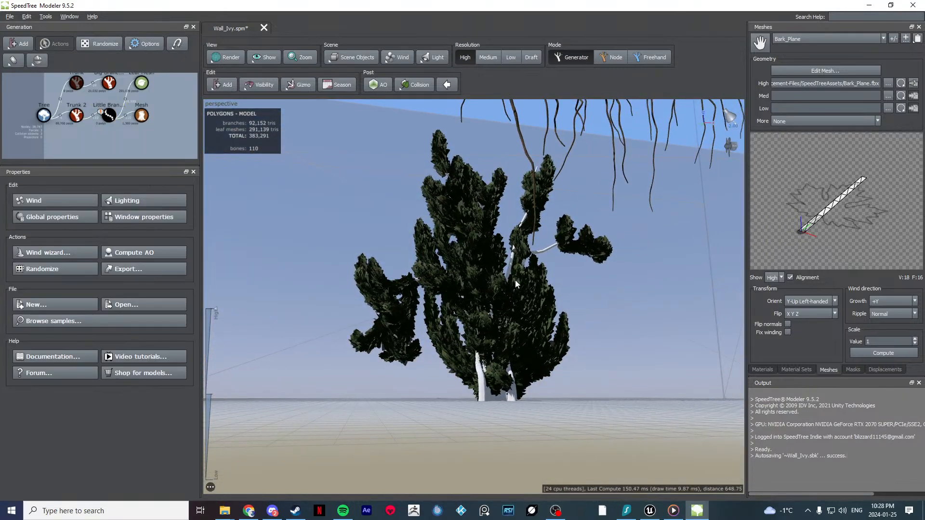
scroll(515, 285, up, 3)
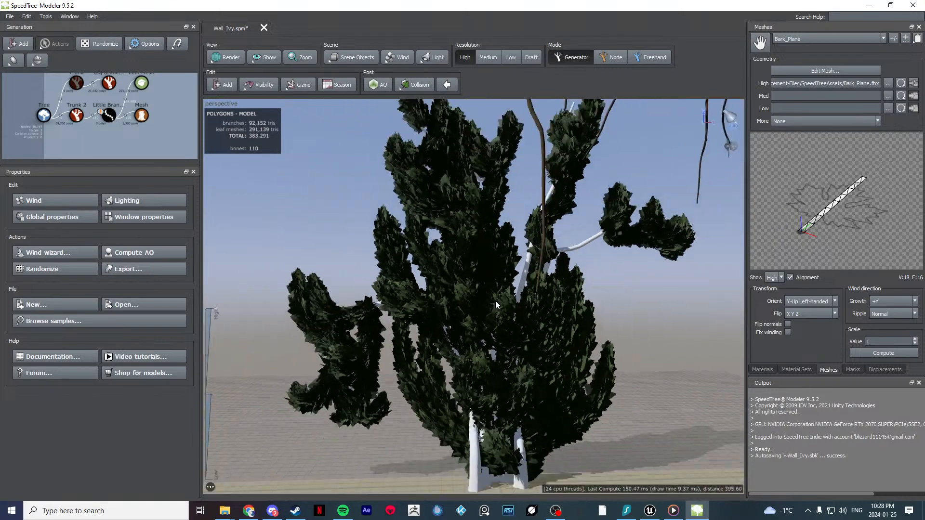
scroll(496, 304, down, 4)
drag(498, 297, 396, 258)
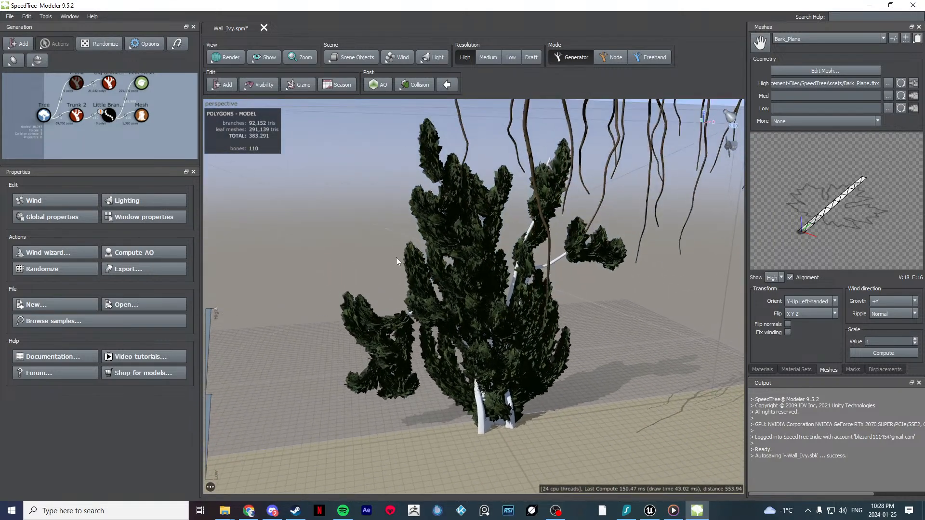
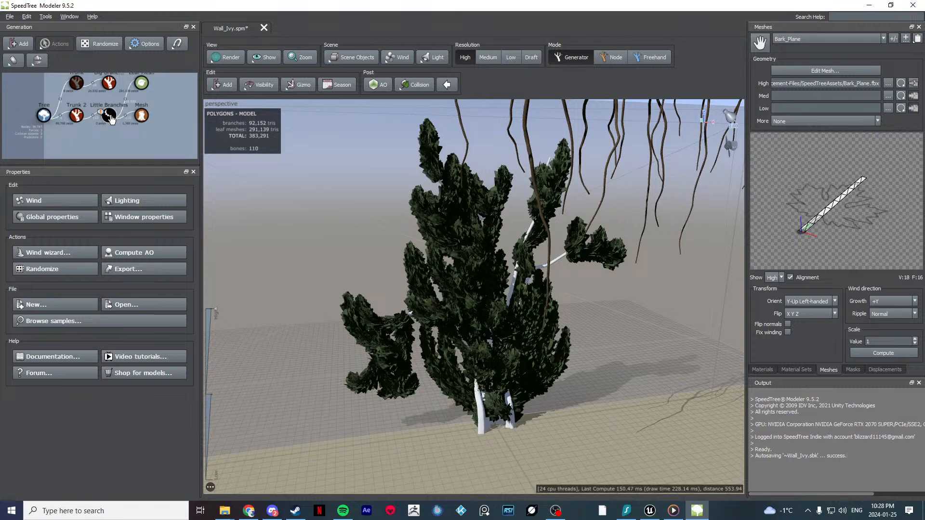
Step: Turn the Planar force of Little Branches back on and view the ivy from the front with nothing selected
click(109, 117)
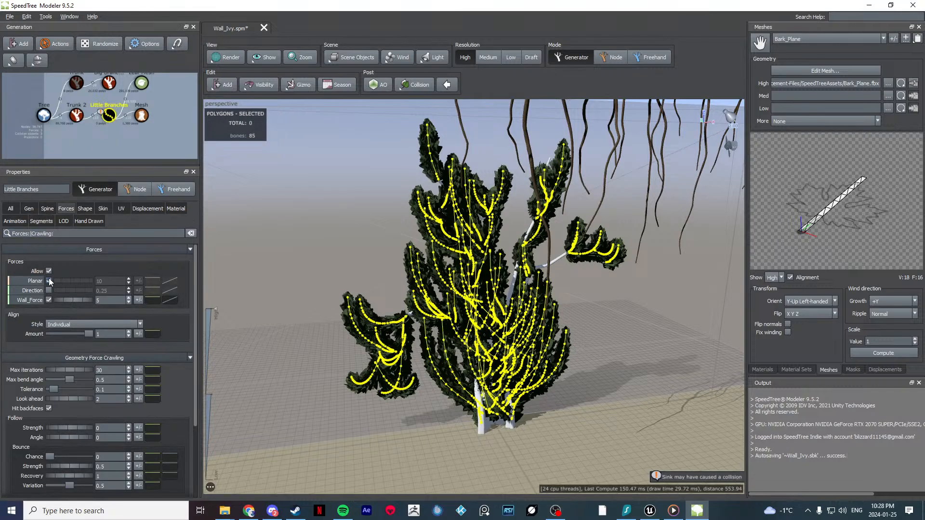
click(48, 281)
scroll(333, 250, up, 2)
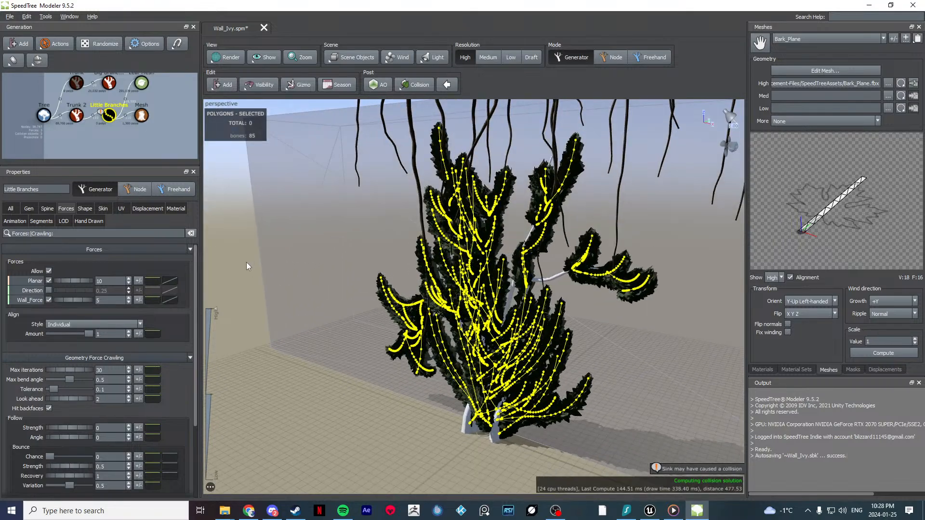
click(247, 262)
drag(246, 262, 404, 268)
Step: Raise the early noise in the Little Branches spine to an amount of 1.25 and increase its turbulence
click(108, 114)
scroll(372, 263, up, 4)
scroll(429, 248, down, 3)
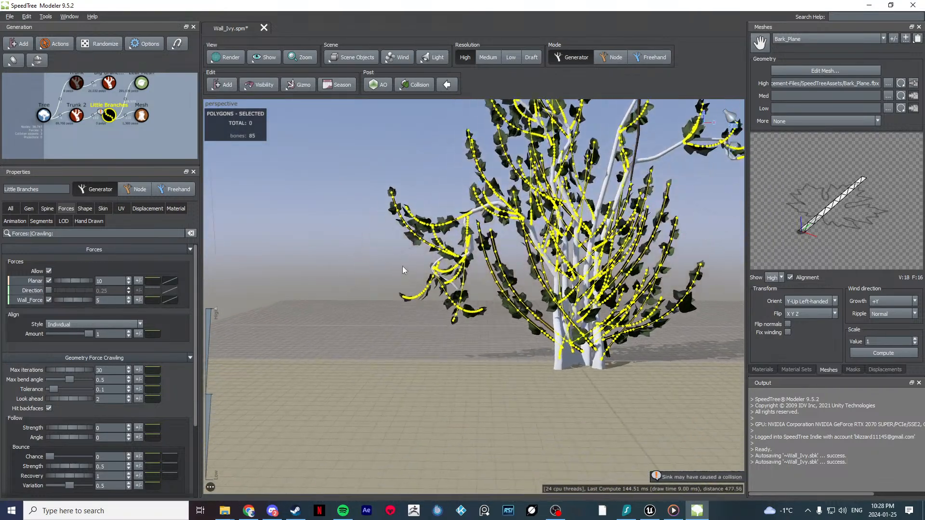
scroll(405, 269, down, 1)
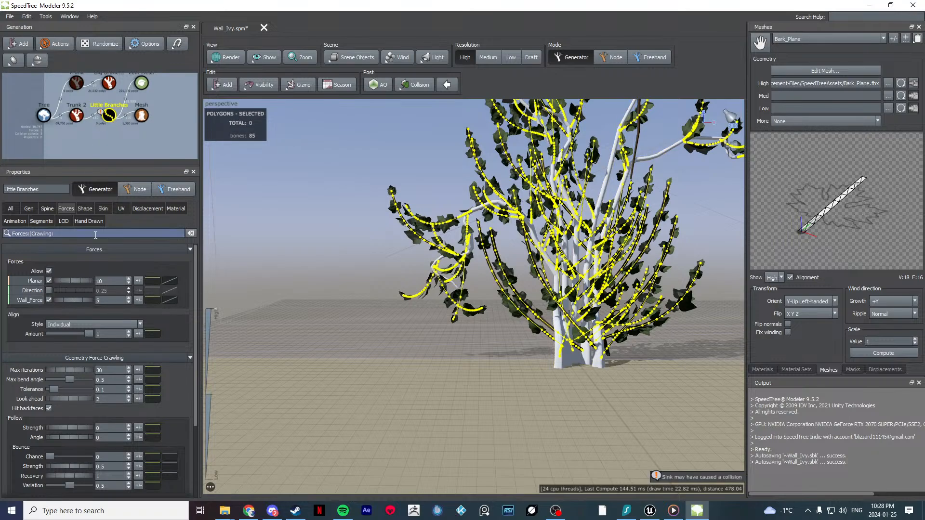
click(51, 209)
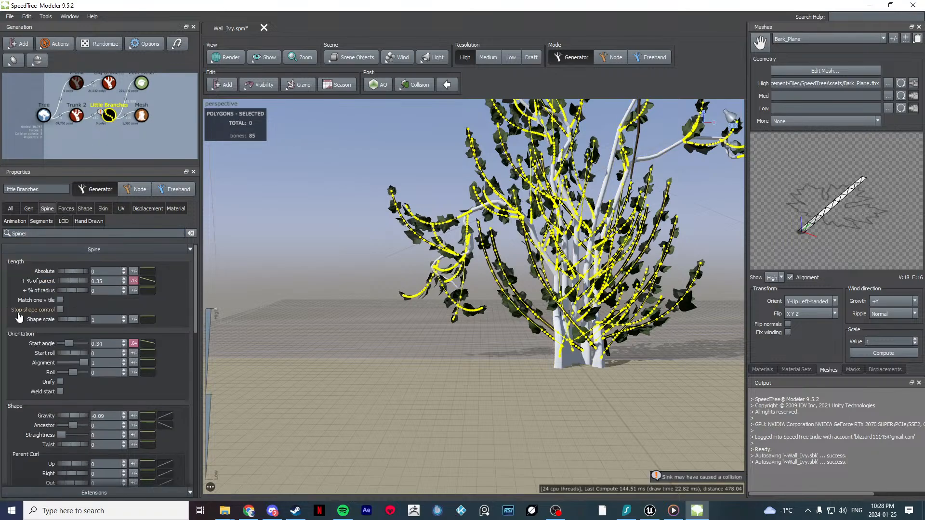
scroll(19, 318, down, 3)
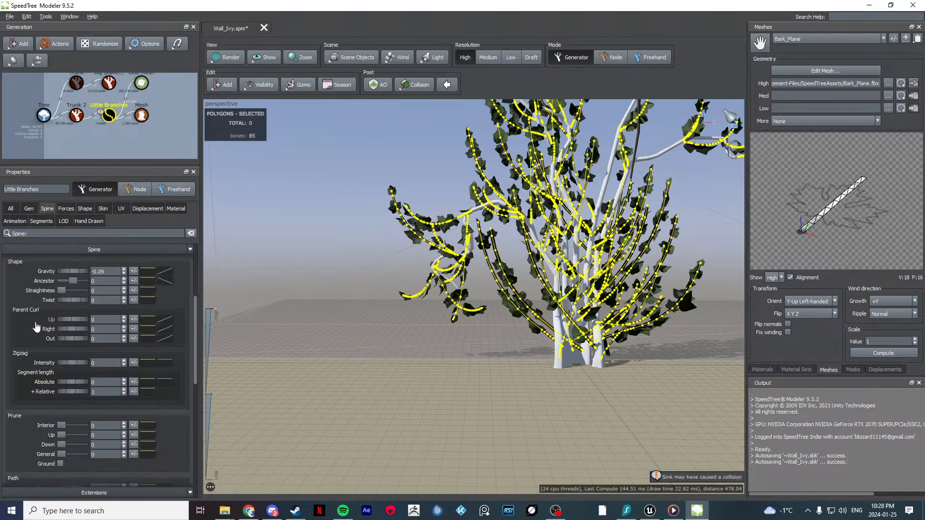
scroll(14, 339, down, 4)
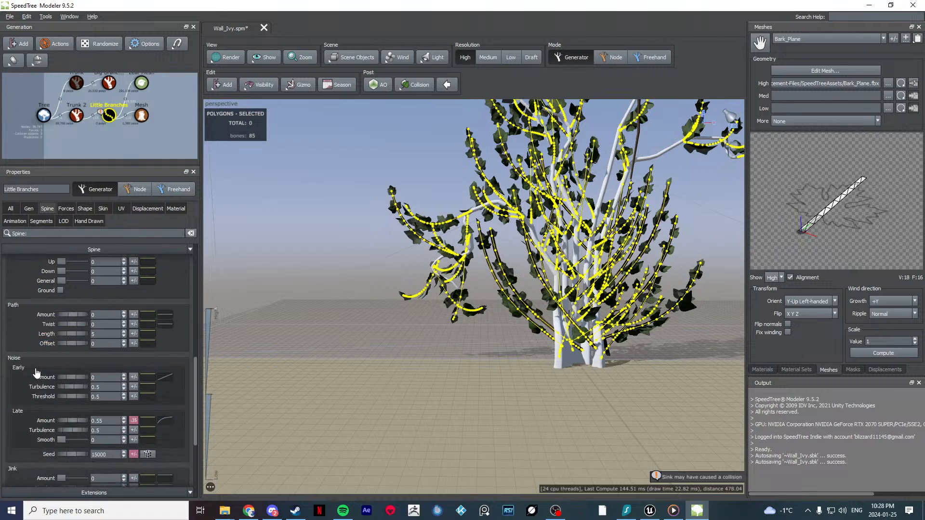
drag(69, 376, 93, 390)
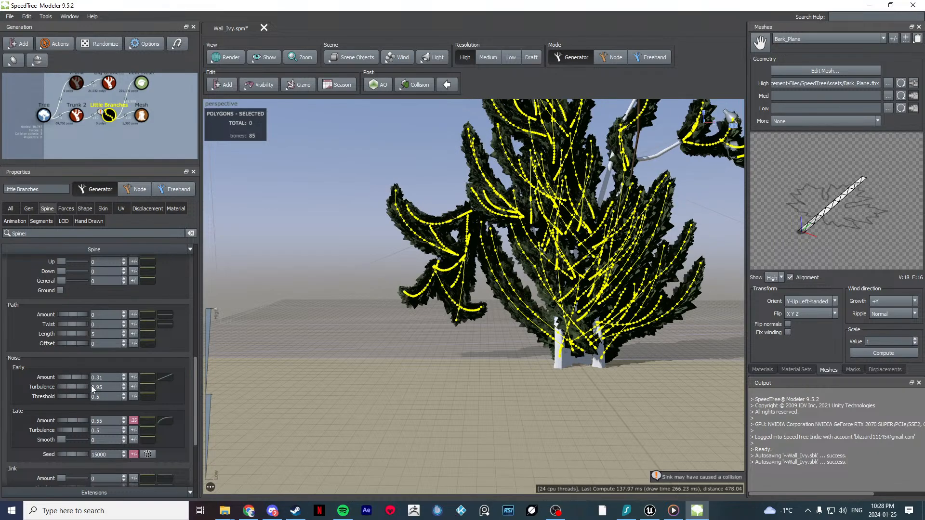
mouse_move(74, 396)
mouse_down()
mouse_move(87, 397)
mouse_move(79, 395)
mouse_up()
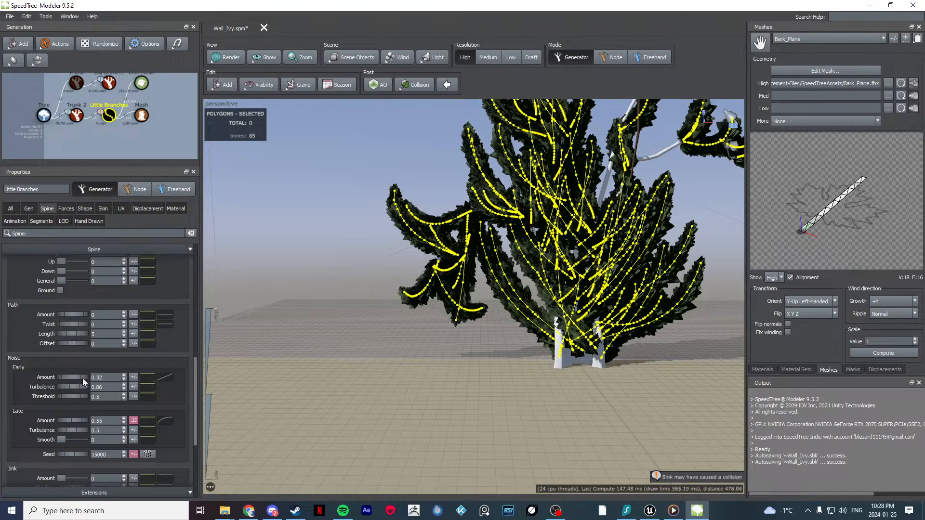
mouse_move(82, 378)
mouse_down()
mouse_move(142, 376)
mouse_move(70, 388)
mouse_move(97, 386)
mouse_up()
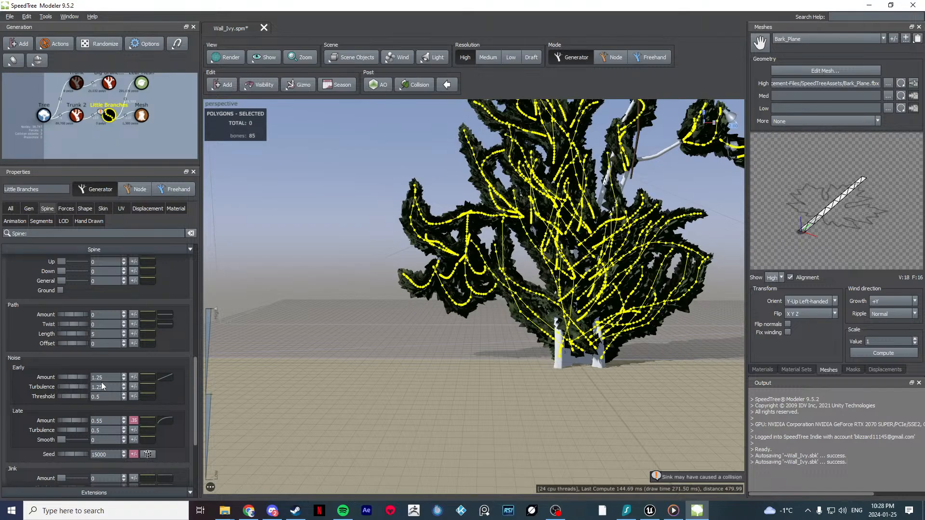
Step: Inspect the noisier branches with nothing selected and undo the last early noise turbulence change
scroll(386, 324, down, 3)
drag(379, 336, 377, 289)
click(270, 266)
scroll(377, 289, down, 1)
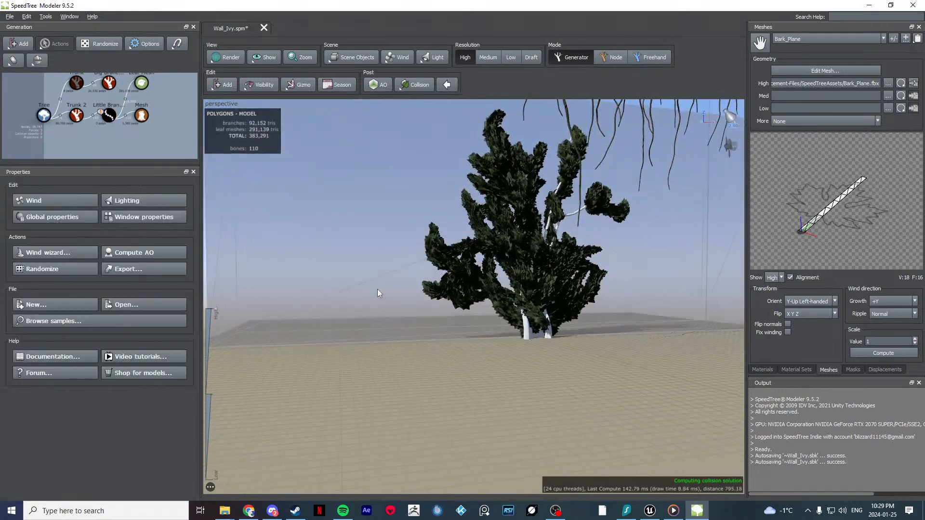
middle_drag(506, 269, 433, 313)
drag(434, 313, 465, 287)
scroll(444, 314, up, 2)
key(ctrl+z)
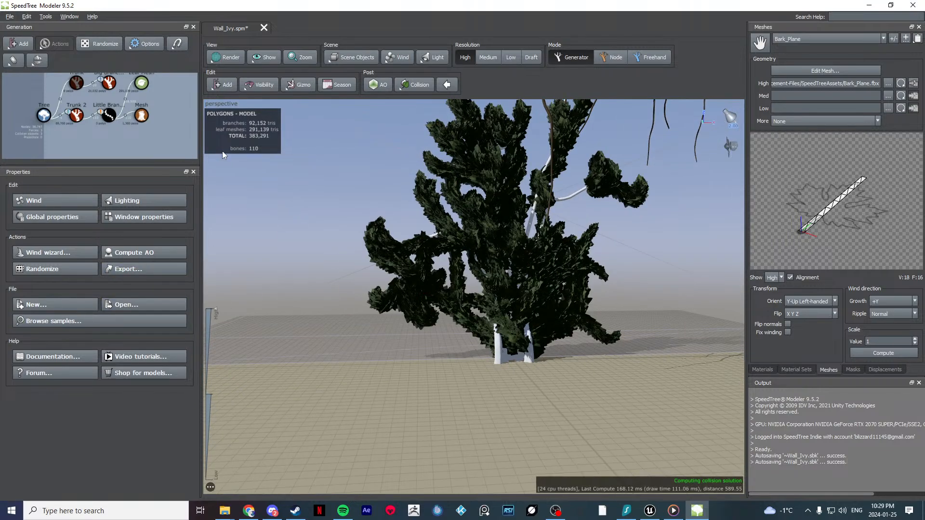
Step: Try an early noise amount of 1.95 with a turbulence of 0.72 on Little Branches
click(107, 118)
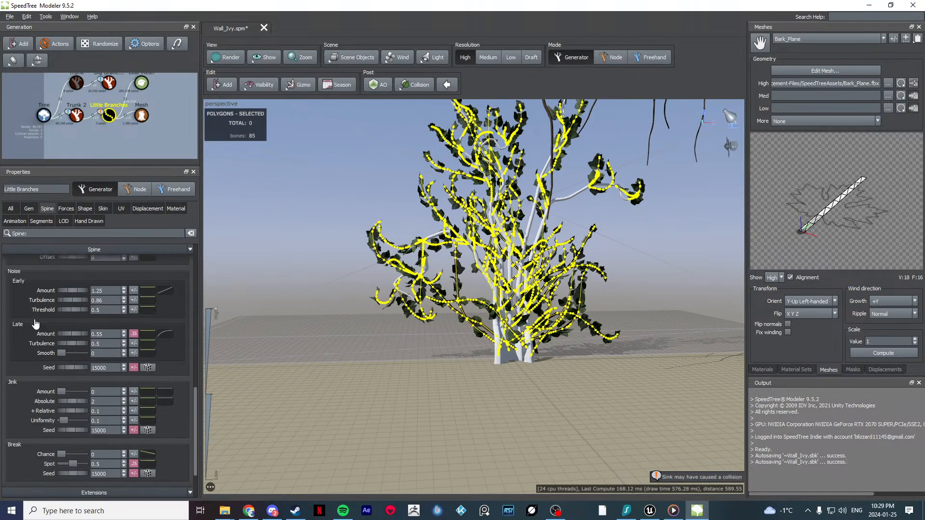
drag(70, 290, 1, 298)
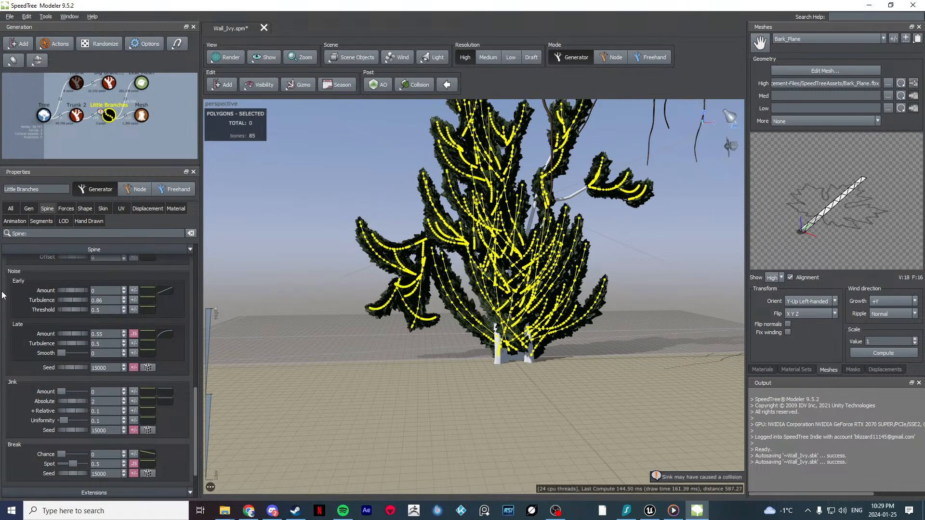
mouse_move(68, 289)
mouse_down()
mouse_move(95, 290)
mouse_move(28, 305)
mouse_move(70, 300)
mouse_up()
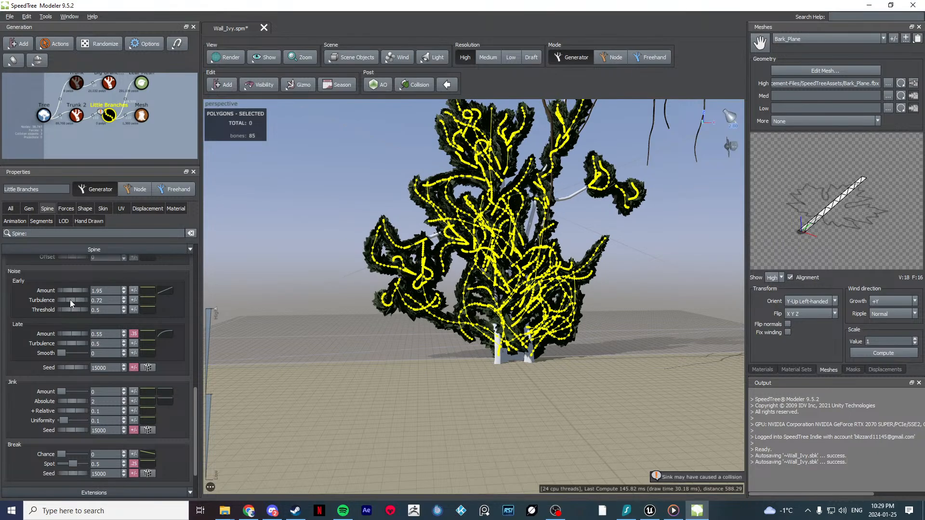
Step: Check the stream in OBS, return to SpeedTree and inspect the ivy against the wall with nothing selected
click(556, 513)
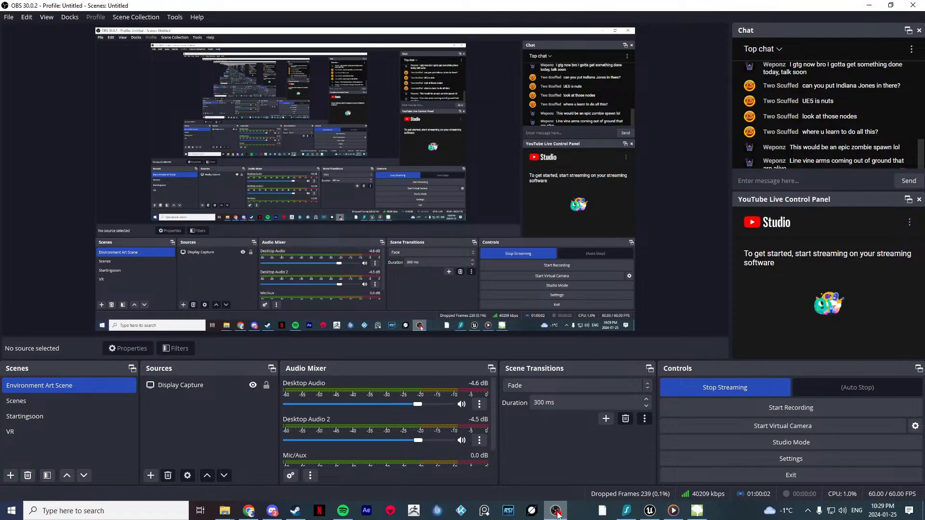
click(556, 513)
click(389, 392)
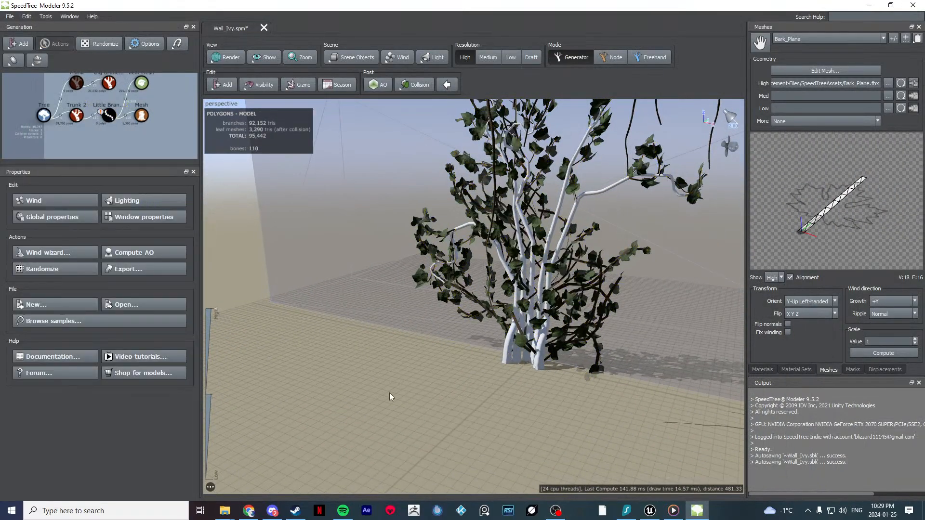
drag(447, 380, 467, 364)
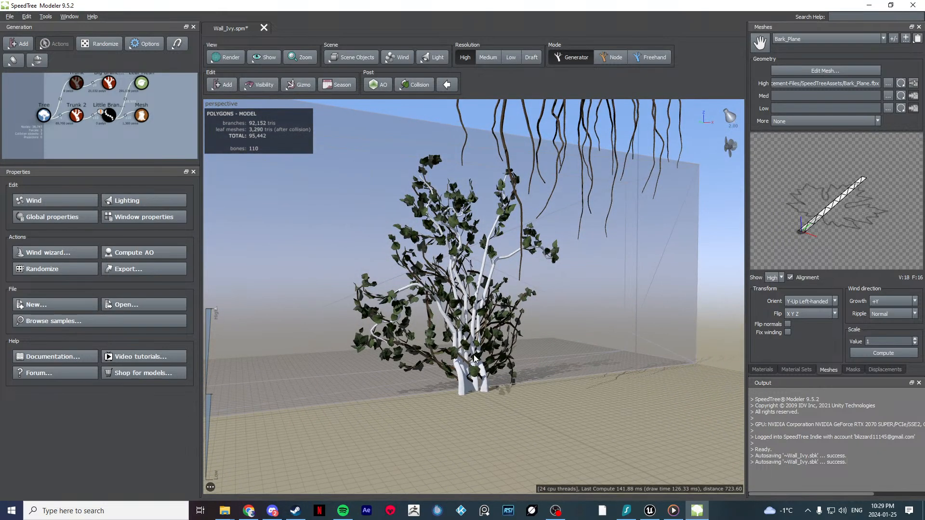
drag(475, 321, 472, 303)
scroll(472, 303, up, 4)
scroll(472, 303, down, 3)
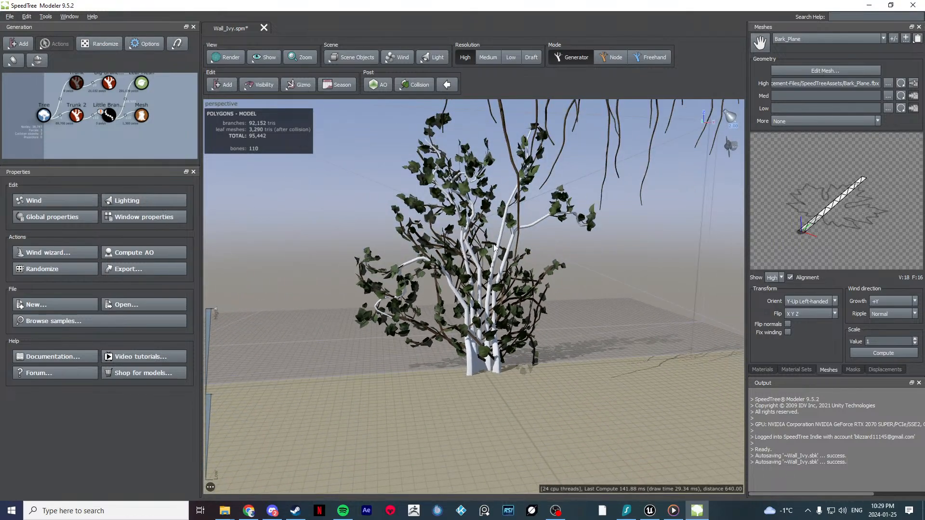
click(499, 230)
mouse_move(500, 231)
mouse_down()
mouse_move(507, 289)
mouse_move(482, 349)
mouse_move(385, 339)
mouse_move(455, 326)
mouse_move(515, 340)
mouse_move(479, 352)
mouse_up()
Step: Hide the Trunk 2 generator and inspect the small branches and leaves on their own from several angles
click(77, 115)
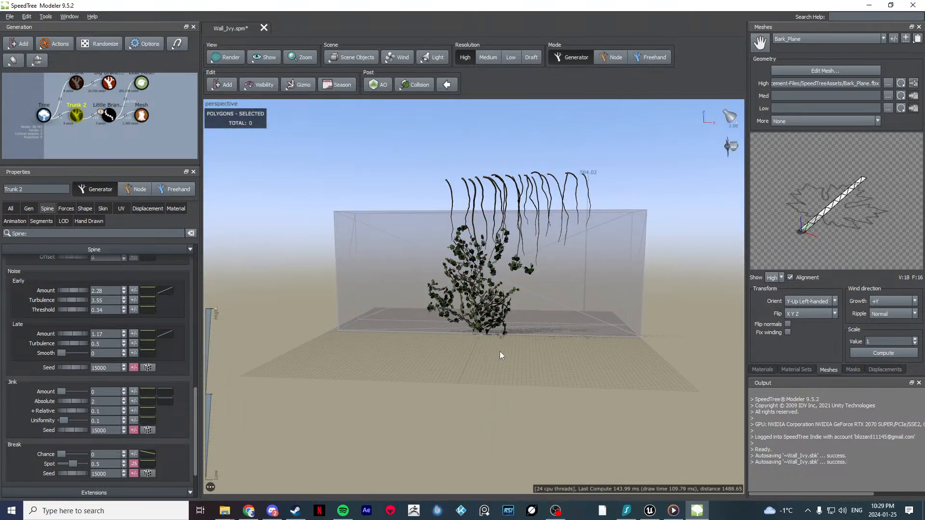
right_drag(499, 351, 510, 320)
drag(511, 321, 486, 277)
right_drag(486, 276, 503, 326)
mouse_move(503, 326)
mouse_down()
mouse_move(462, 317)
mouse_move(510, 291)
mouse_move(493, 323)
mouse_up()
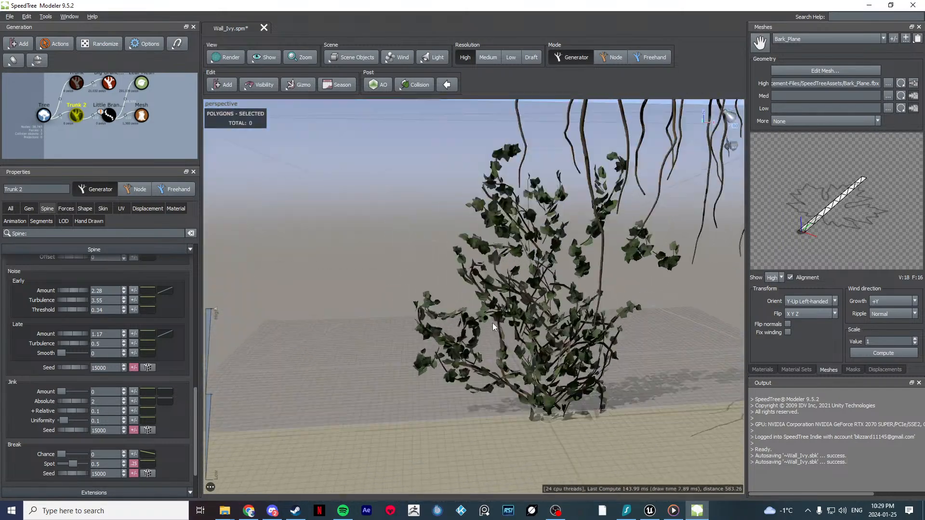
right_drag(492, 323, 484, 297)
middle_drag(456, 326, 467, 290)
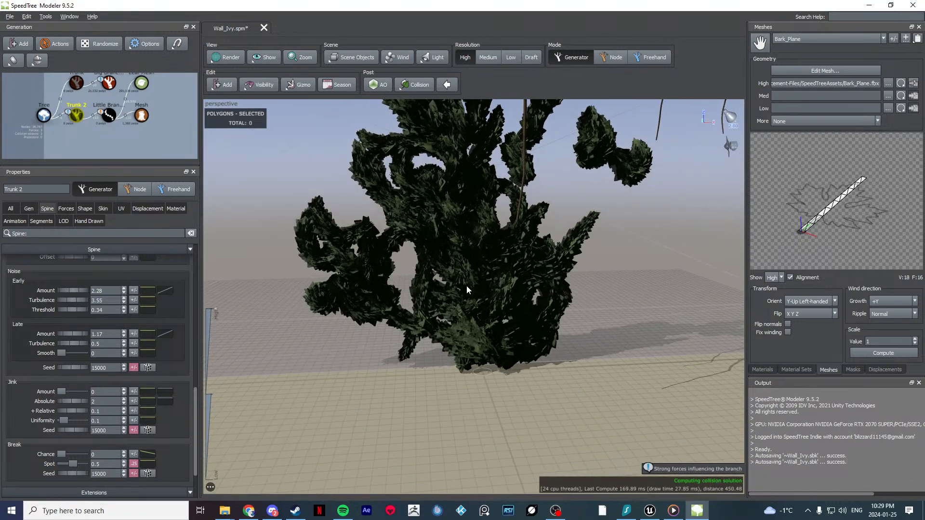
Step: Show the Trunk 2 generator again and examine up close how the branches and leaves cover the trunks
click(79, 120)
scroll(429, 289, up, 5)
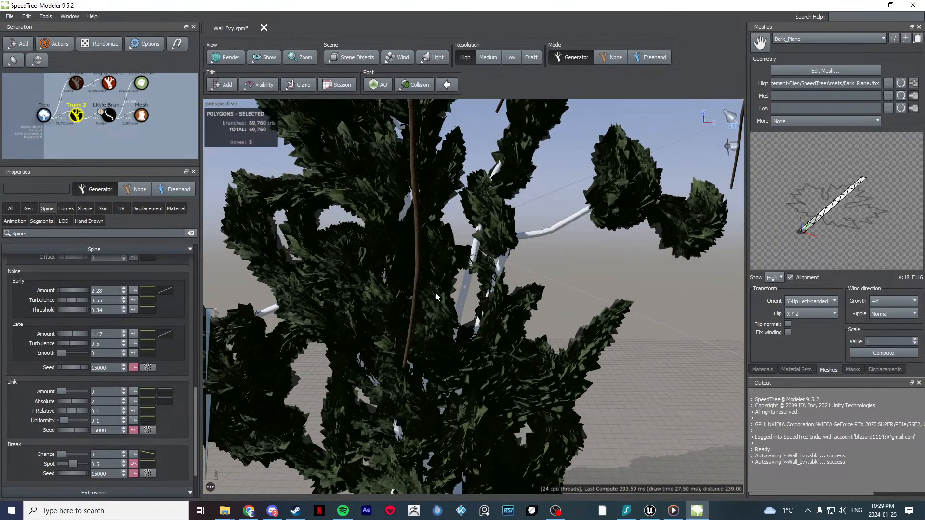
scroll(436, 292, up, 3)
scroll(477, 294, down, 4)
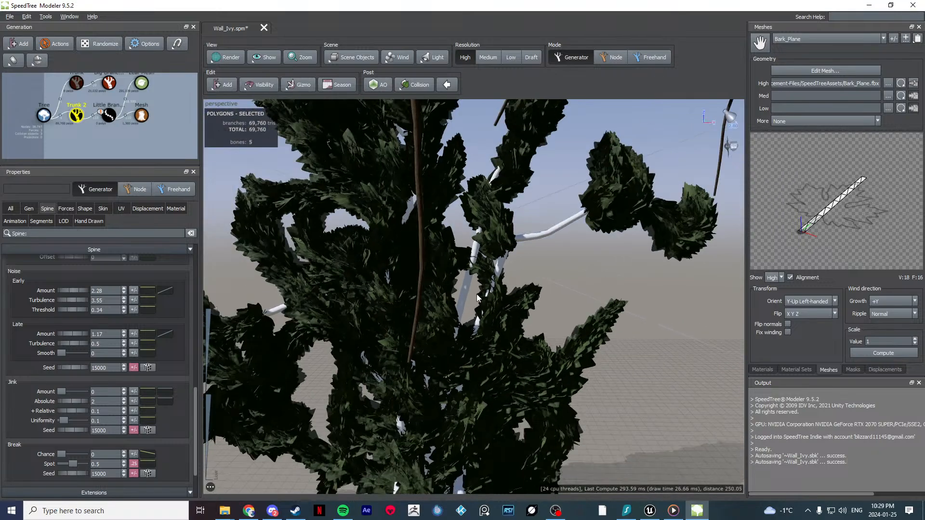
scroll(426, 306, up, 2)
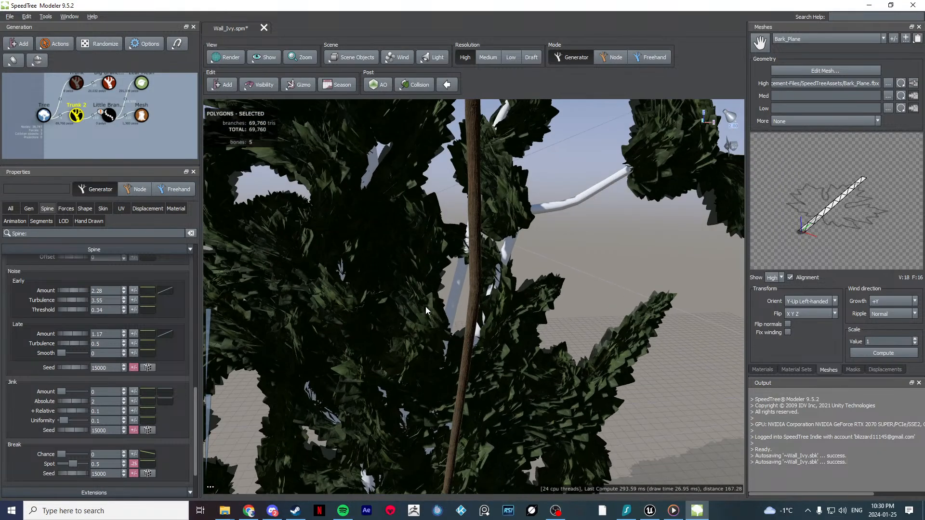
scroll(426, 305, down, 6)
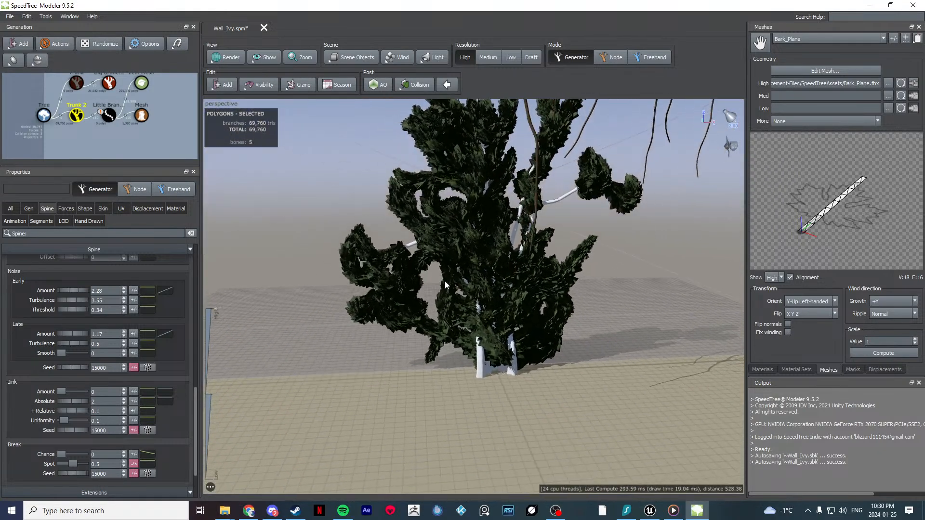
mouse_move(445, 282)
mouse_down()
mouse_move(454, 269)
mouse_move(439, 278)
mouse_move(455, 279)
mouse_up()
scroll(476, 250, up, 6)
scroll(480, 244, up, 5)
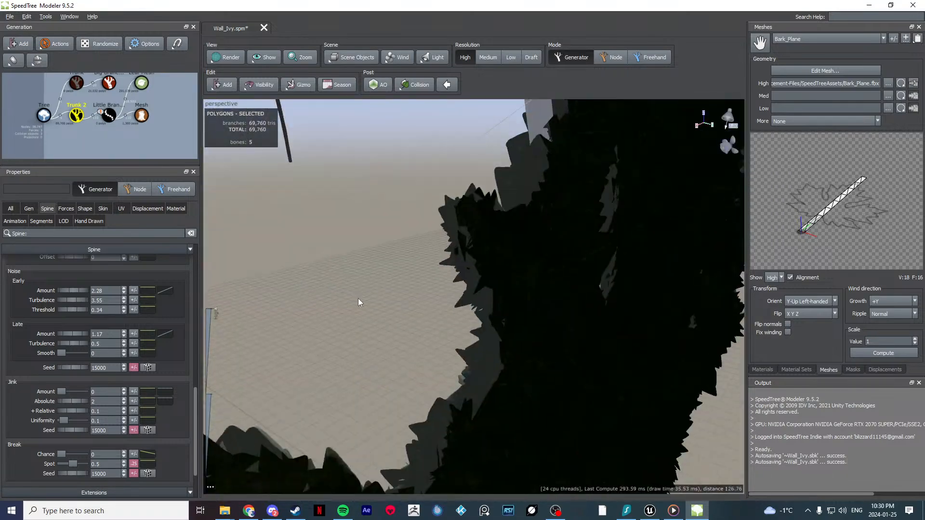
scroll(384, 274, down, 6)
scroll(505, 296, up, 6)
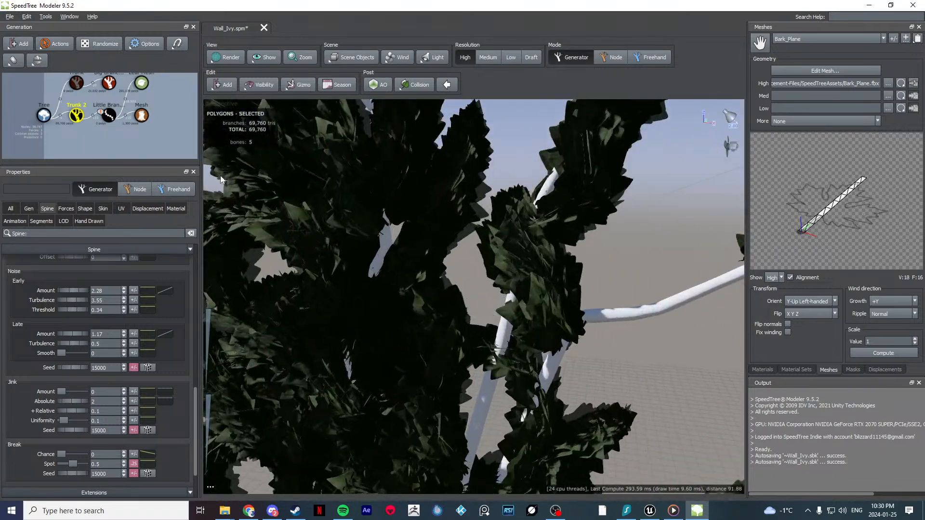
scroll(126, 118, down, 5)
scroll(125, 114, up, 8)
click(148, 96)
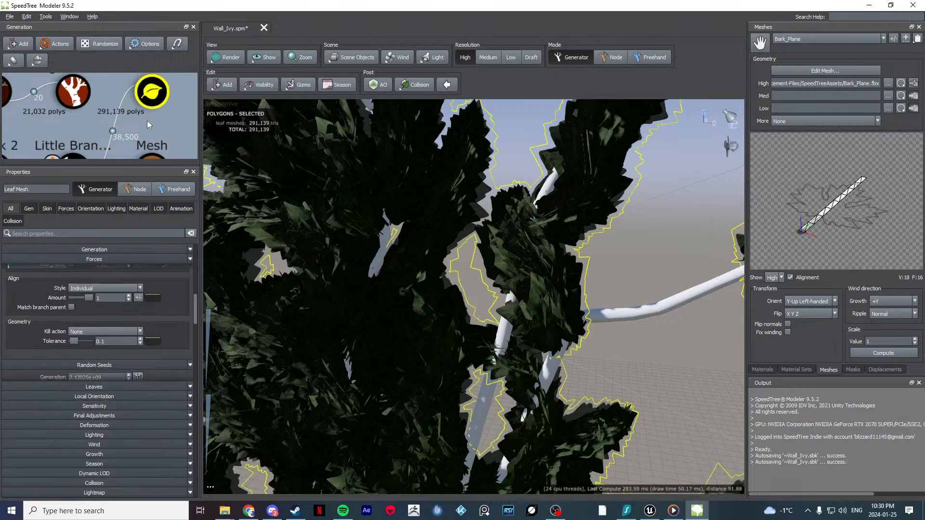
scroll(145, 111, down, 4)
click(112, 107)
scroll(106, 116, up, 5)
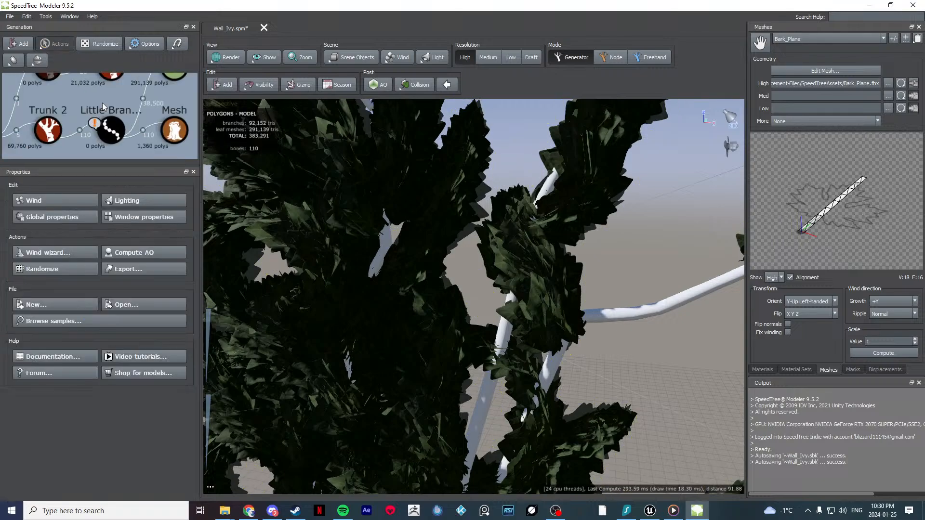
click(100, 126)
scroll(97, 118, down, 5)
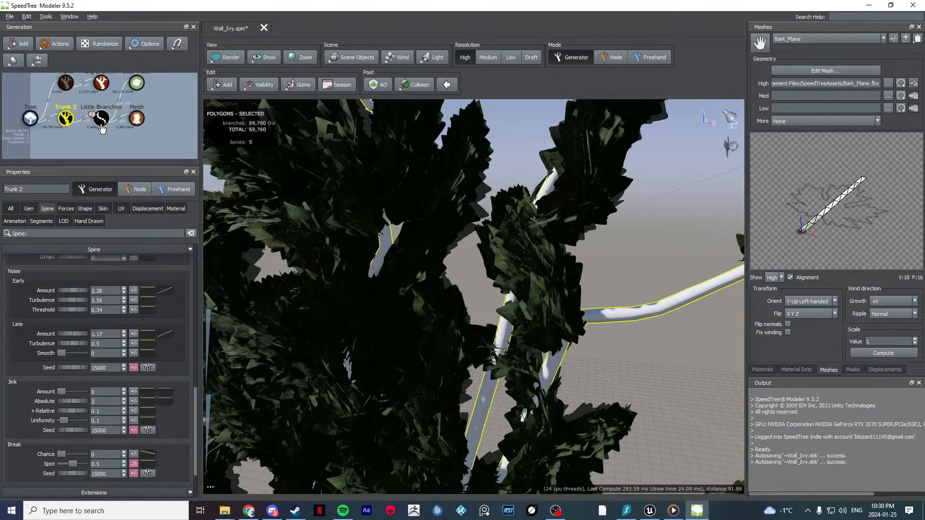
click(54, 117)
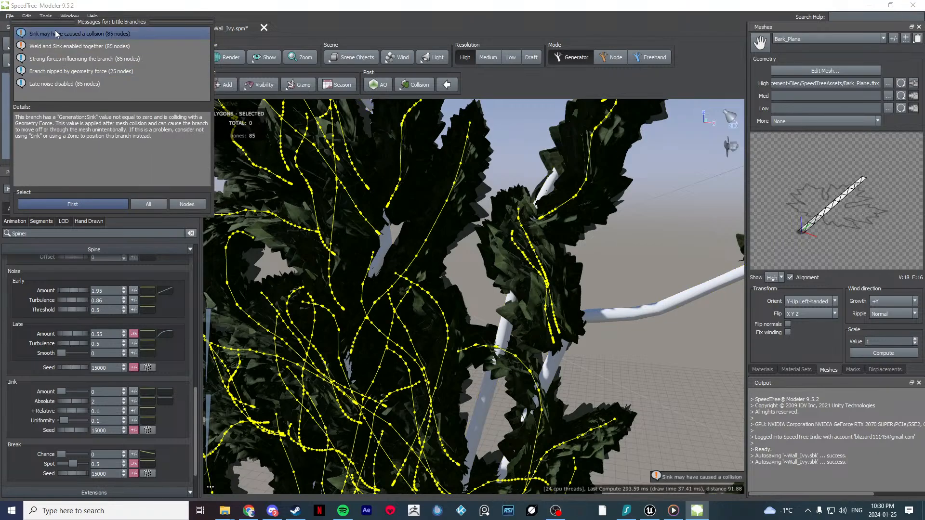
drag(58, 22, 55, 301)
click(80, 146)
Step: Set the early noise of the Little Branches spine to an amount of 2 and a turbulence of 0.5
scroll(74, 123, down, 4)
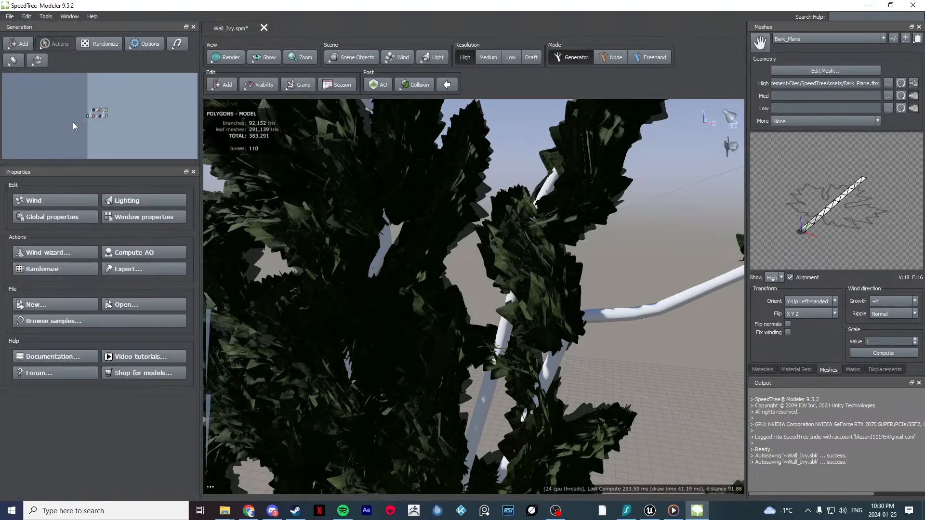
scroll(73, 123, up, 6)
click(100, 118)
scroll(462, 230, down, 10)
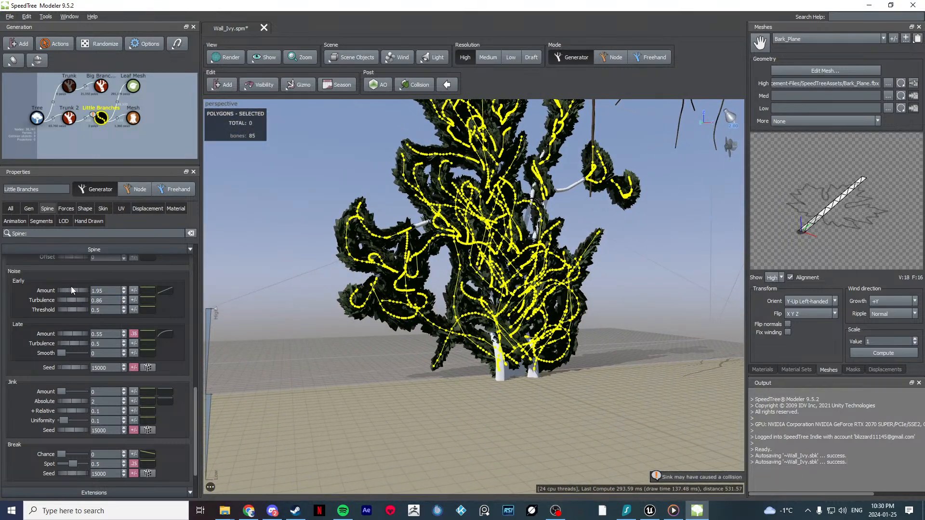
drag(70, 290, 56, 288)
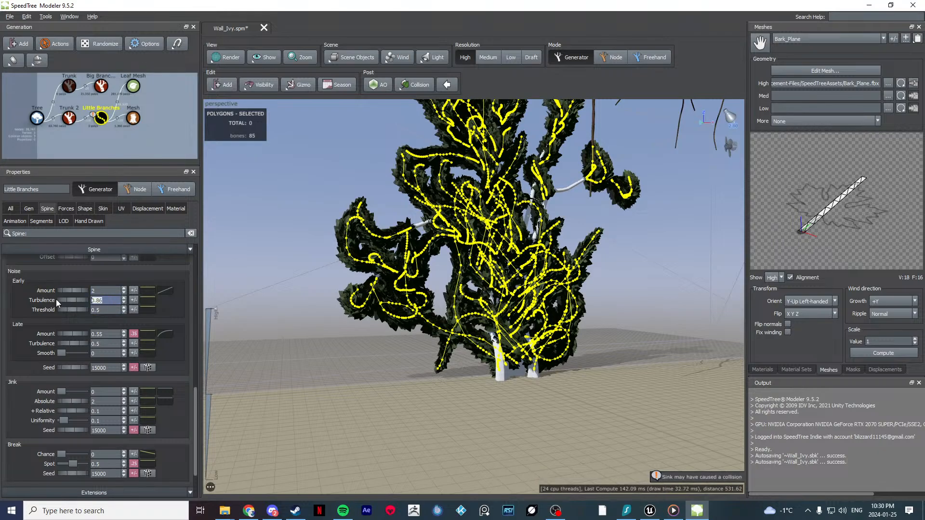
text(5)
key(Return)
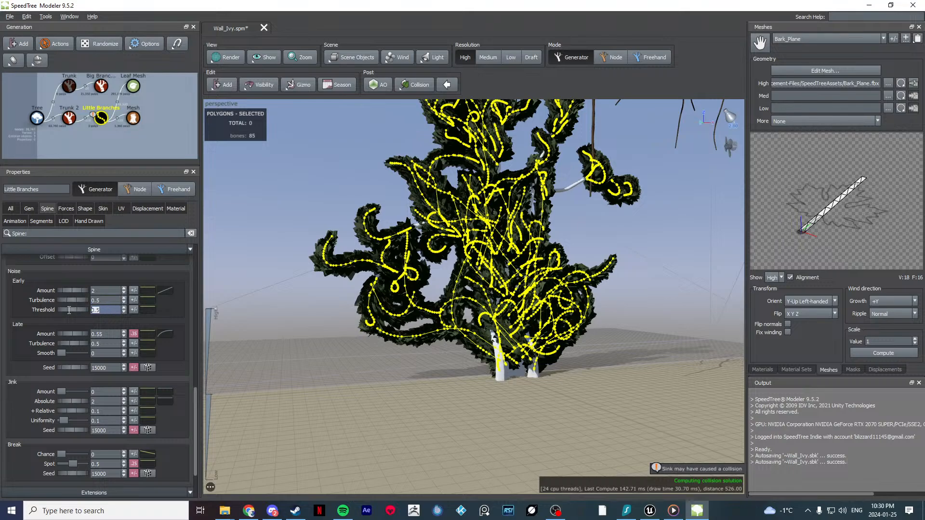
key(Return)
scroll(415, 290, up, 2)
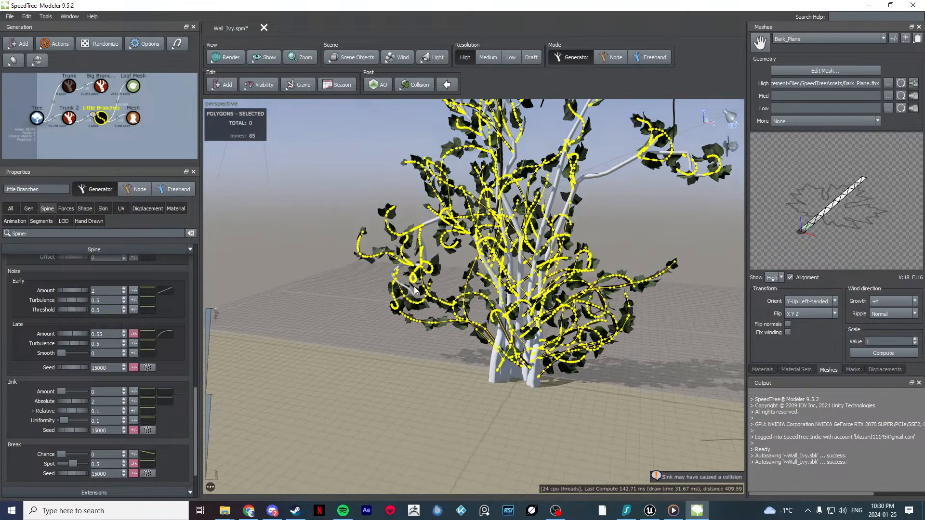
Step: Try out jink settings and a break chance of about 0.7 on the Little Branches spine, and undo the break
click(414, 323)
drag(414, 323, 435, 310)
scroll(434, 310, down, 5)
middle_drag(433, 307, 423, 324)
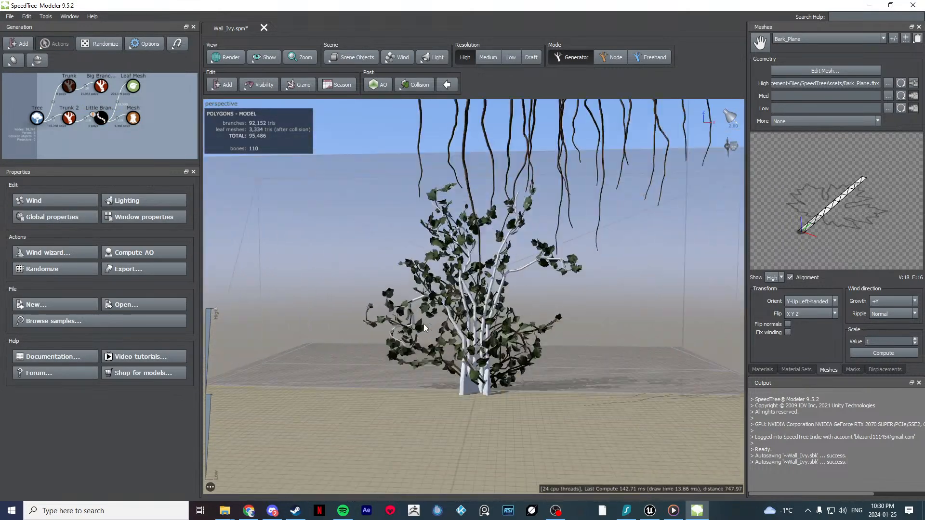
scroll(423, 324, up, 4)
click(101, 117)
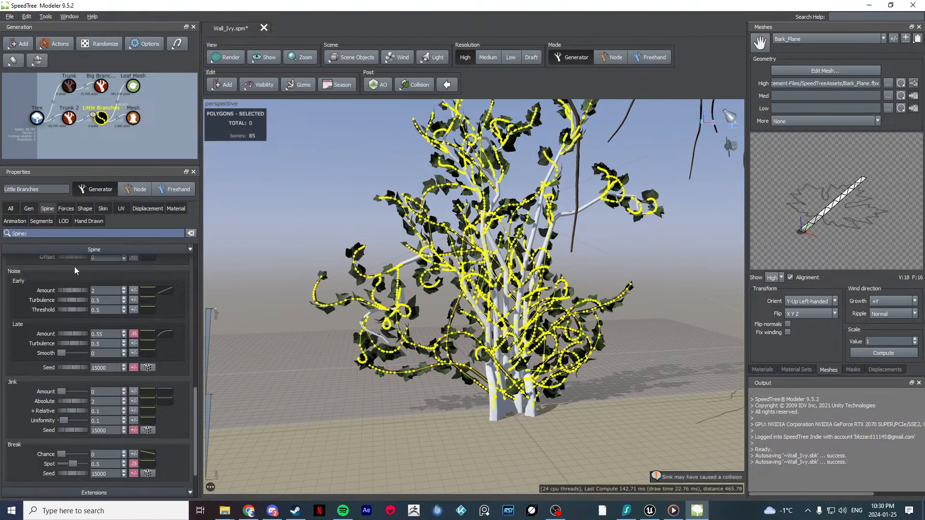
scroll(30, 375, down, 1)
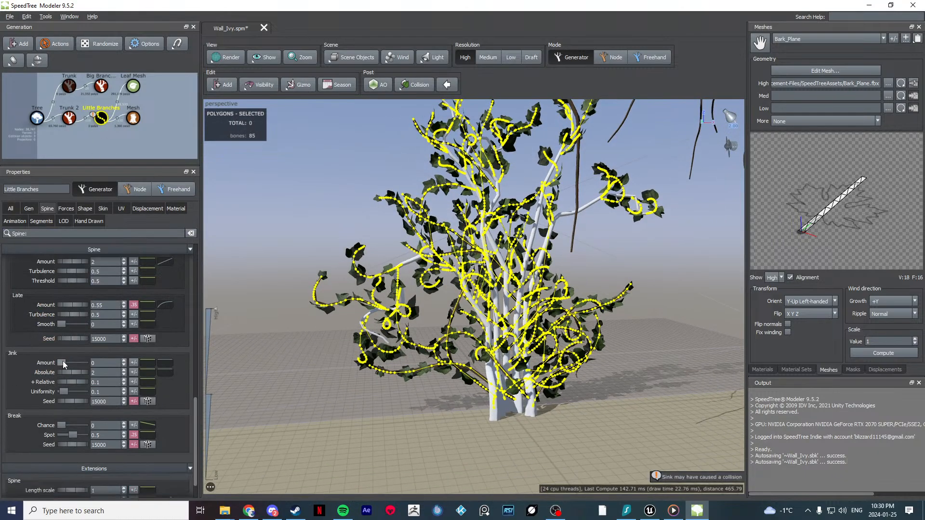
drag(65, 362, 55, 332)
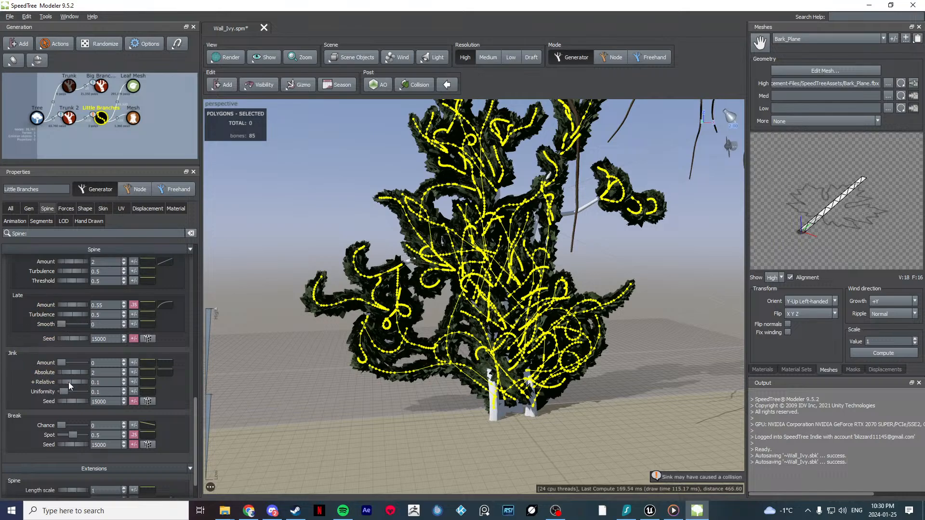
mouse_move(65, 371)
mouse_down()
mouse_move(79, 374)
mouse_move(61, 365)
mouse_up()
drag(62, 424, 79, 421)
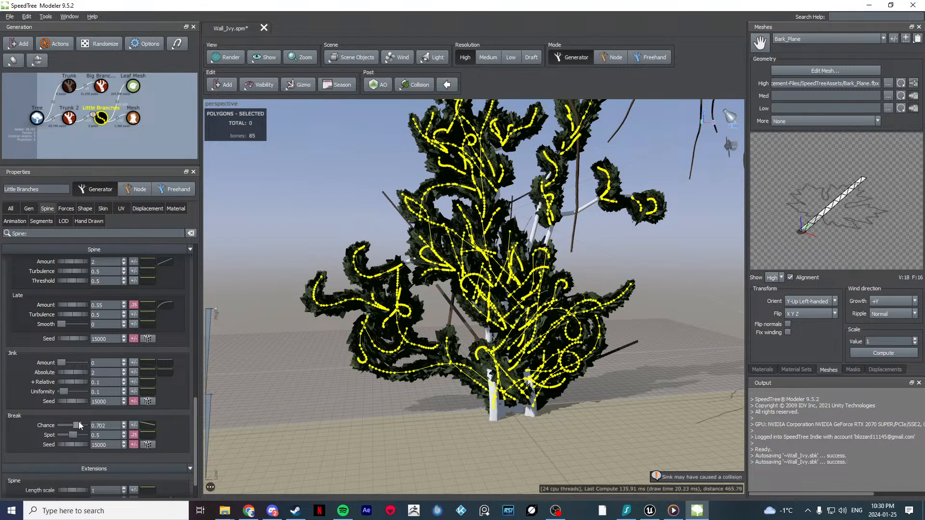
key(ctrl+z)
Step: Inspect the whole ivy against the wall with nothing selected, from a distance and closer up
drag(424, 366, 397, 400)
scroll(435, 367, down, 5)
click(398, 398)
drag(475, 302, 492, 277)
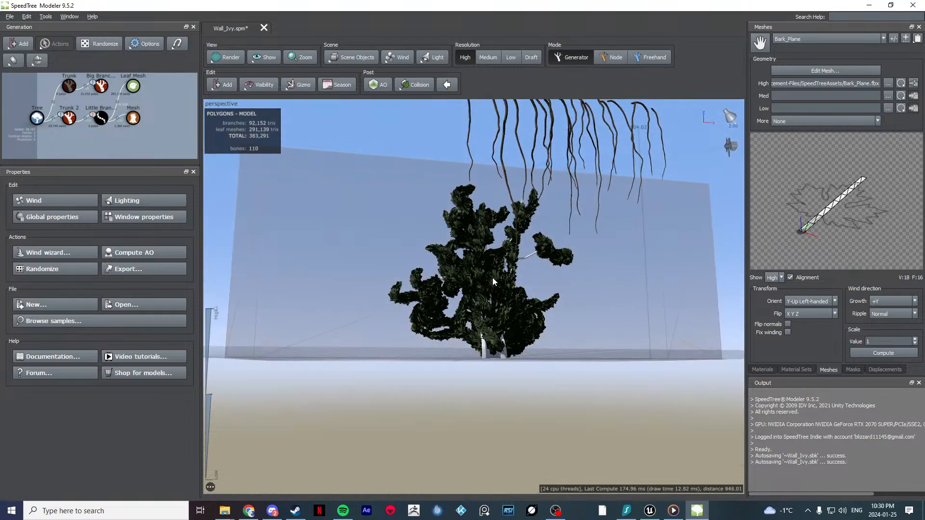
scroll(493, 278, up, 5)
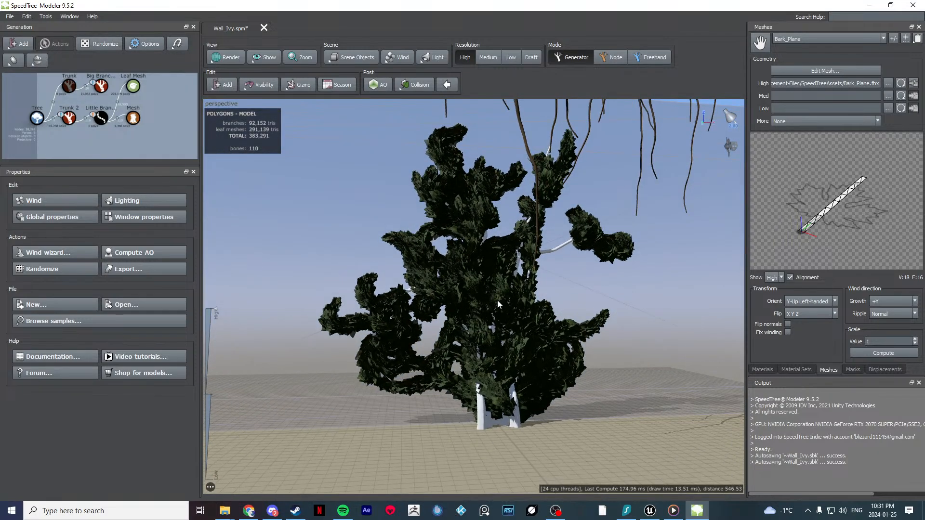
Step: Switch to Unreal Engine, look at the ivy on the temple walls as reference, and return to SpeedTree
click(650, 511)
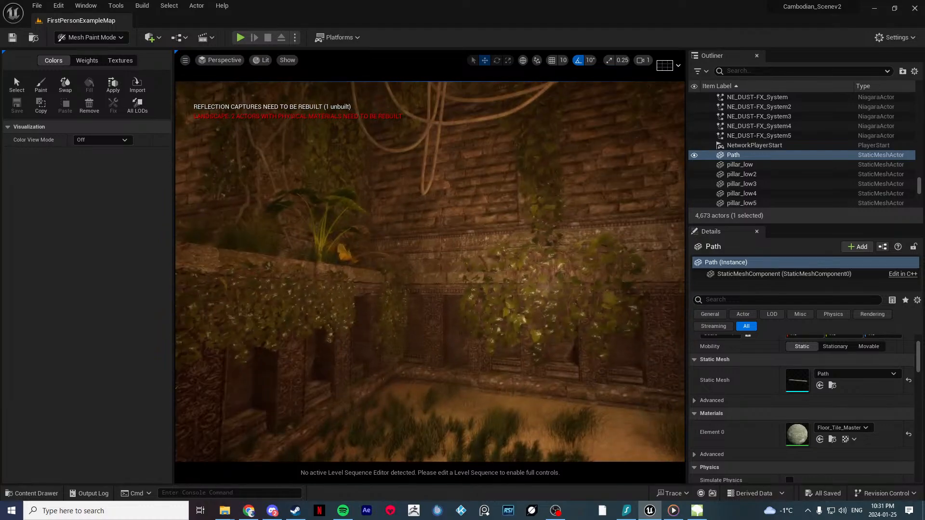
right_drag(429, 272, 474, 342)
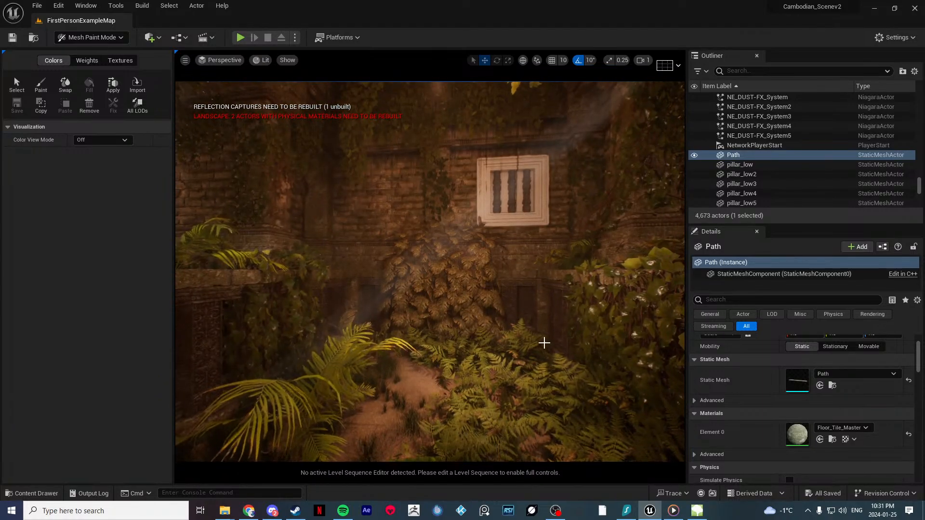
right_drag(543, 340, 455, 250)
click(876, 9)
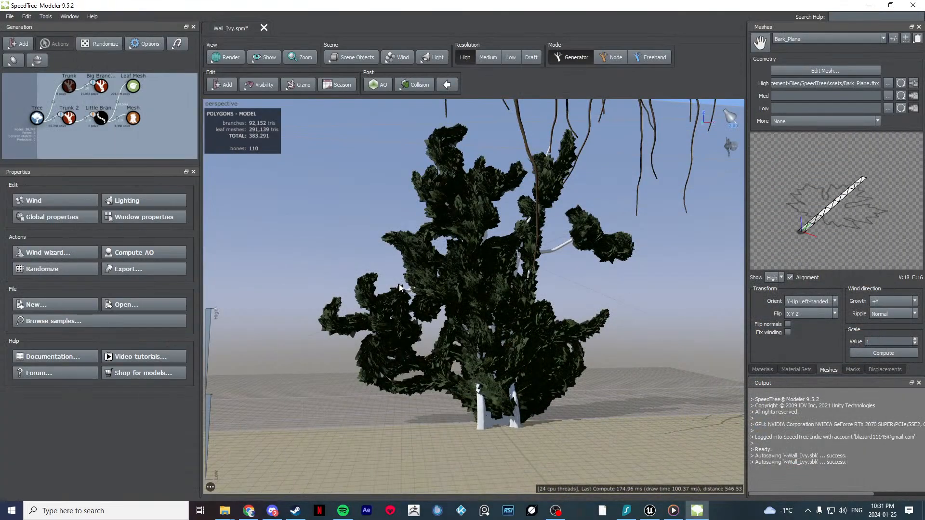
Step: Read the messages for the Trunk 2 generator, close them and deselect everything
drag(528, 309, 448, 270)
scroll(448, 270, down, 5)
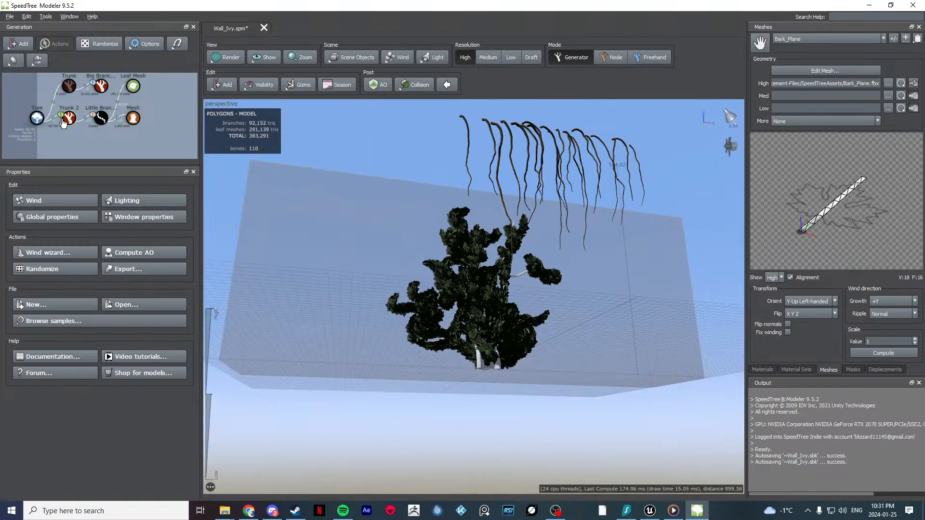
click(63, 123)
drag(95, 24, 270, 104)
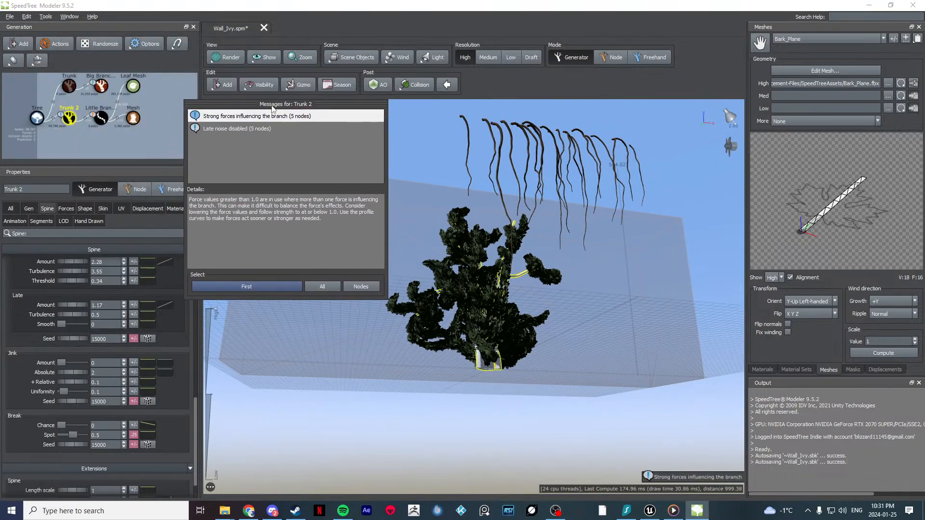
click(324, 14)
drag(334, 157, 395, 405)
click(395, 404)
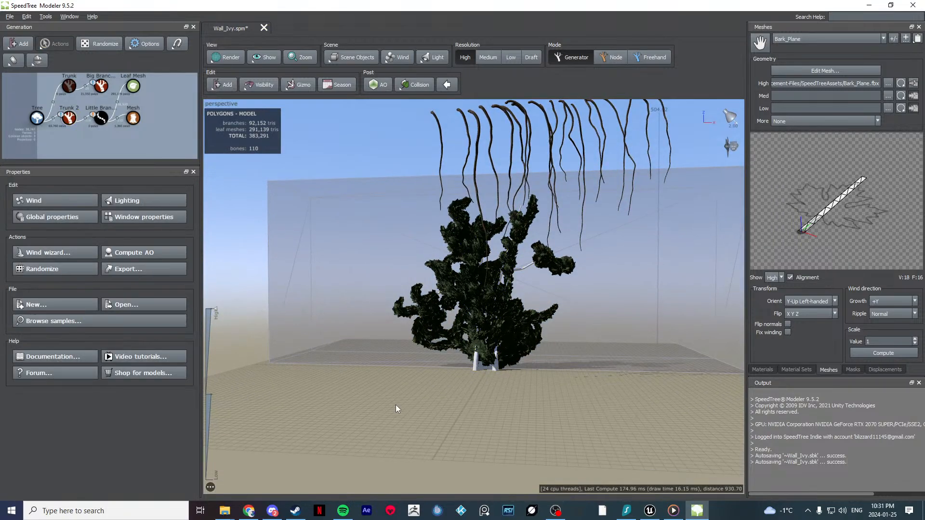
Step: Select the hanging vines above the wall and delete the Big Branches generator
drag(414, 410, 510, 230)
scroll(464, 366, up, 10)
scroll(436, 374, down, 8)
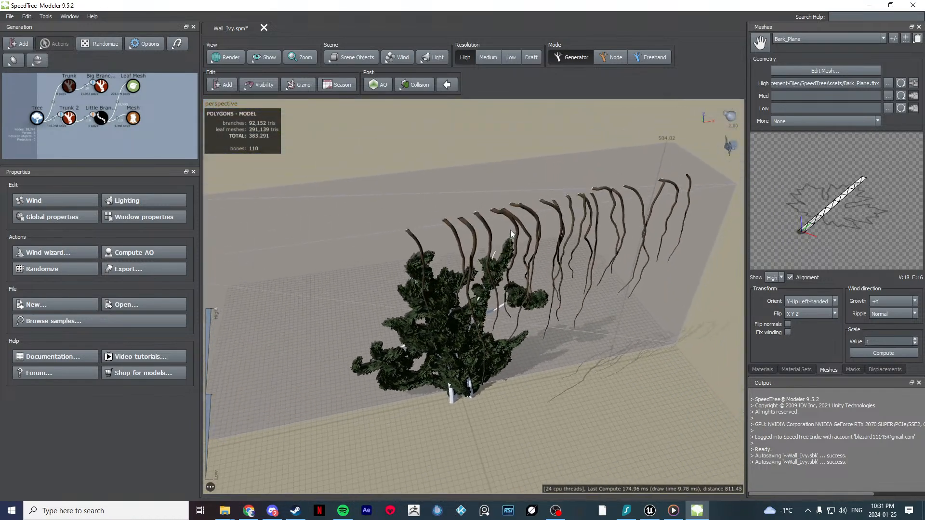
scroll(485, 213, up, 4)
click(534, 183)
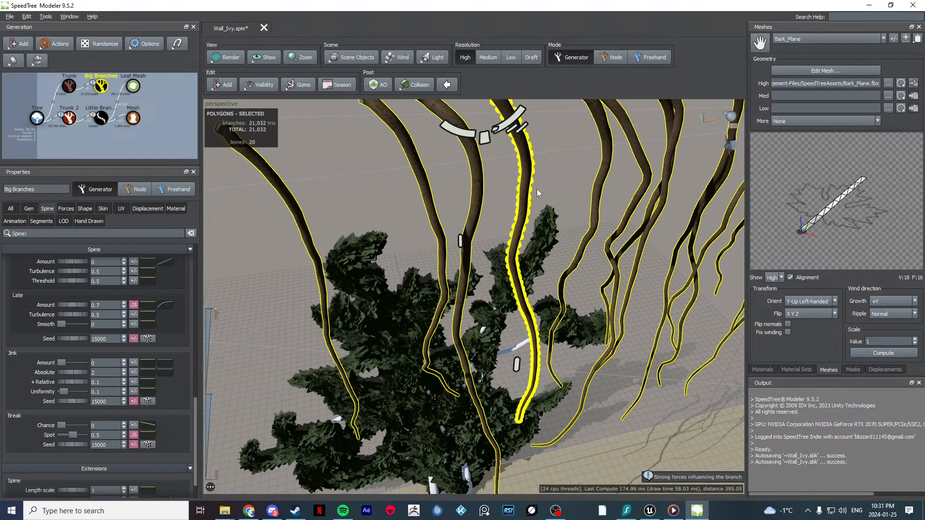
drag(536, 189, 529, 194)
drag(415, 167, 413, 193)
key(Delete)
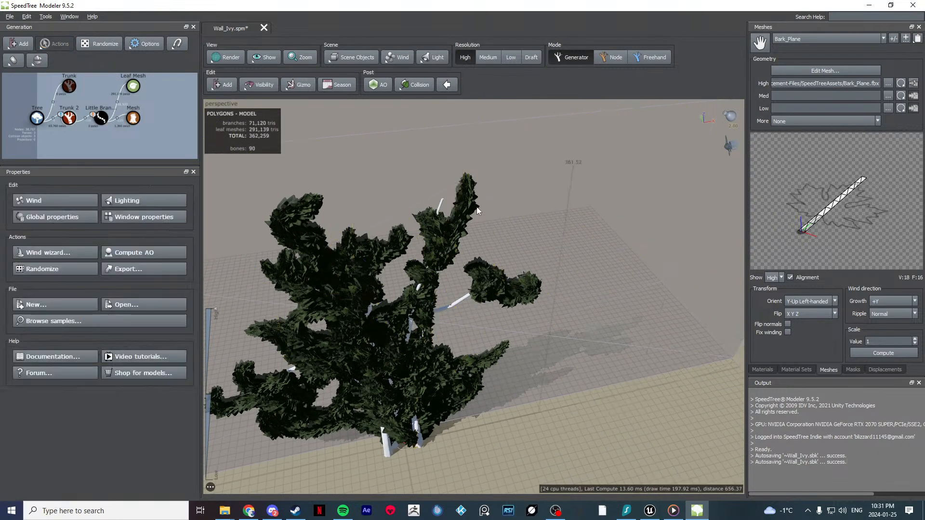
Step: Inspect the ivy without the hanging vines and undo the deletion of the Big Branches generator
mouse_move(476, 206)
mouse_down()
mouse_move(515, 221)
mouse_move(478, 192)
mouse_up()
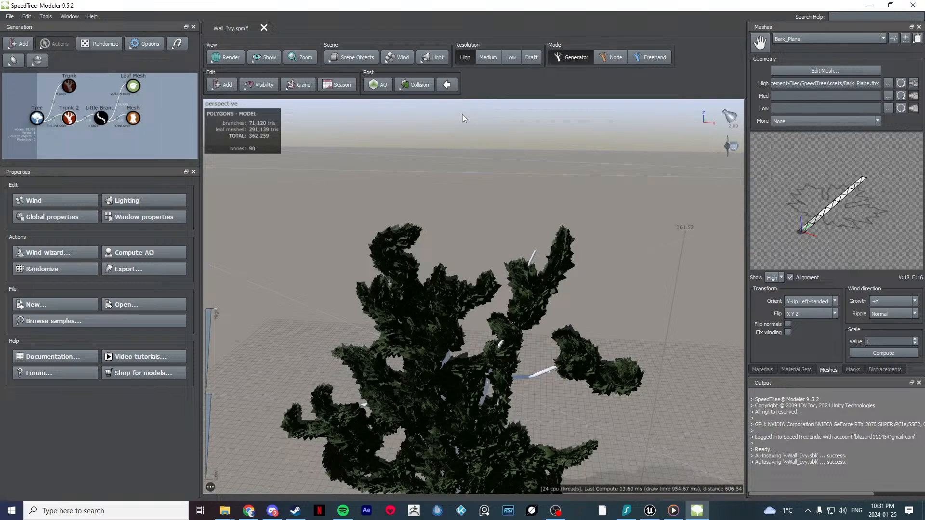
drag(439, 276, 470, 239)
scroll(489, 198, up, 3)
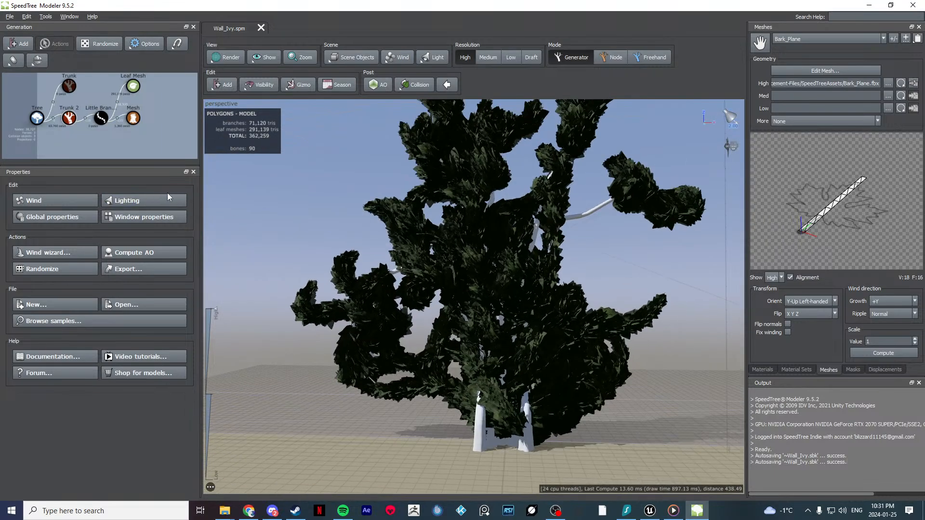
click(68, 118)
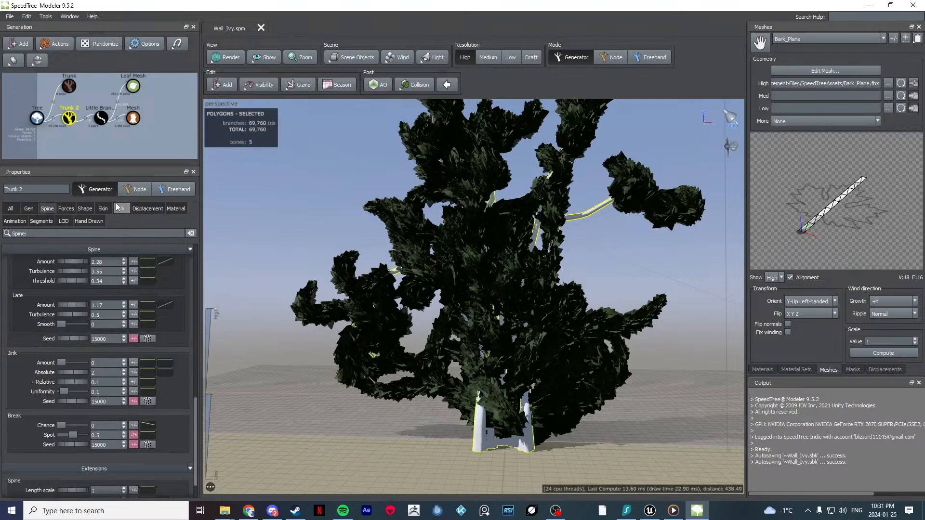
key(ctrl+z)
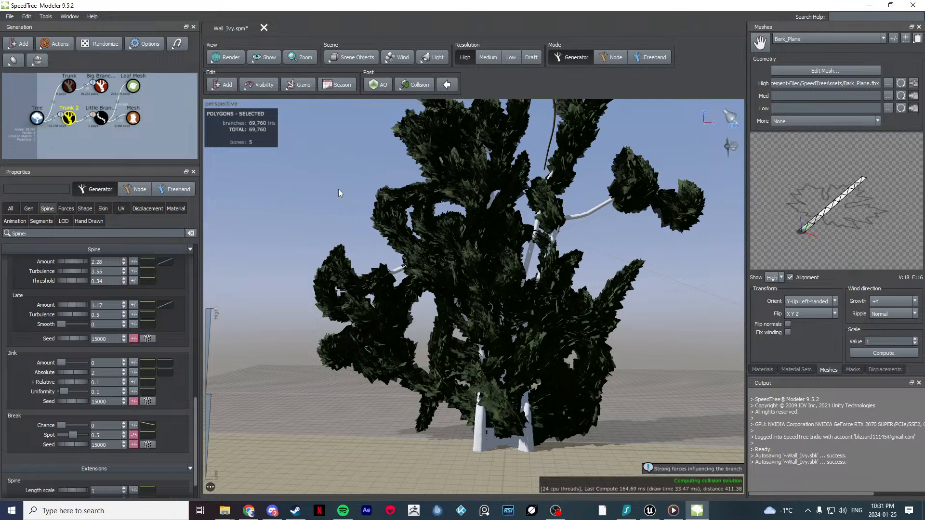
Step: Delete the Big Branches generator once more after checking the ivy together with the hanging vines
drag(338, 193, 496, 232)
scroll(462, 217, down, 3)
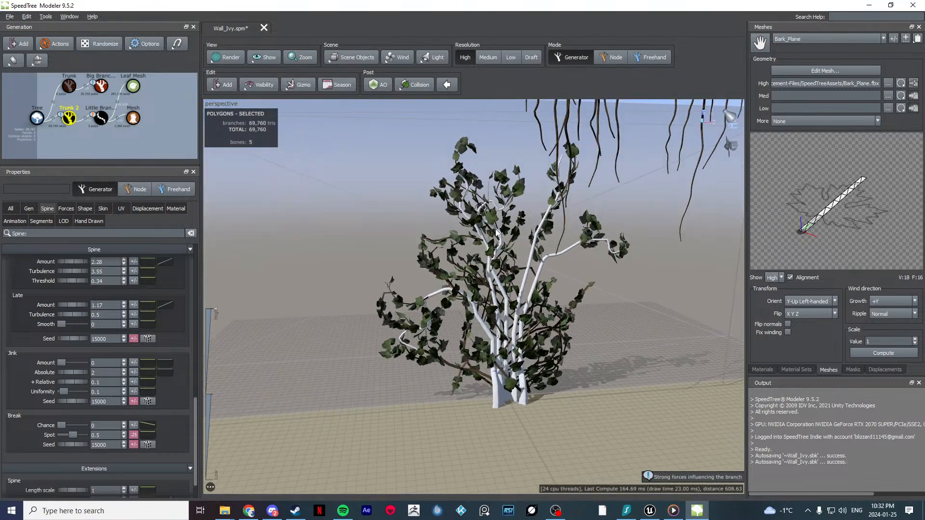
click(502, 201)
scroll(564, 223, down, 3)
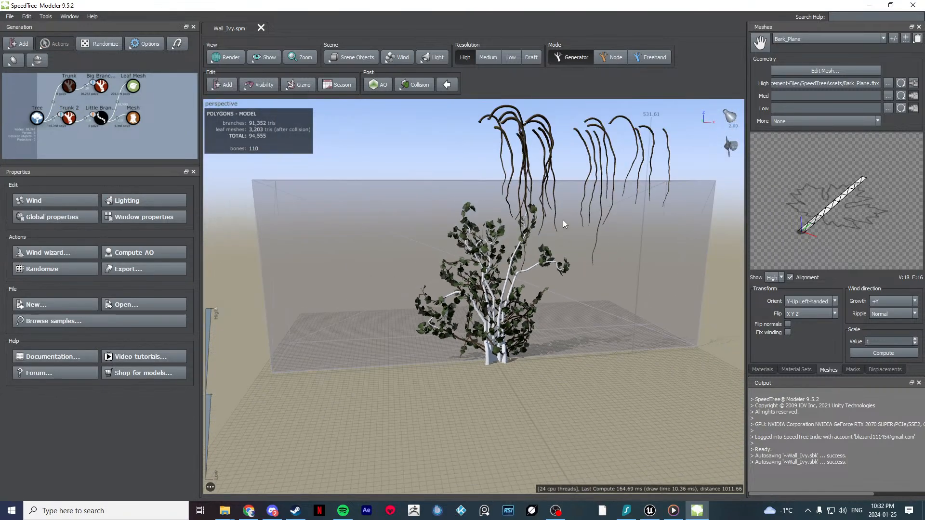
click(548, 137)
key(Delete)
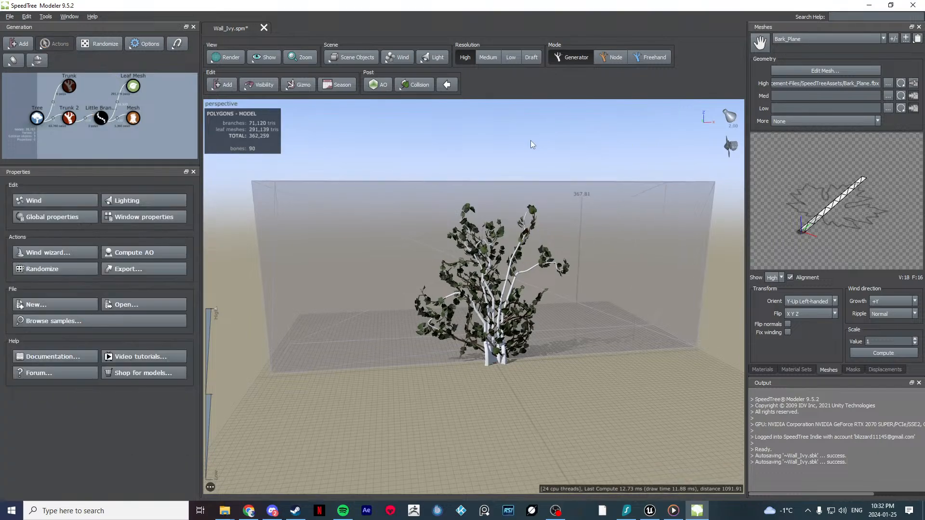
Step: Inspect the ivy from the side and front of the wall and save the file
drag(530, 140, 525, 149)
drag(527, 331, 527, 334)
middle_drag(528, 333, 543, 263)
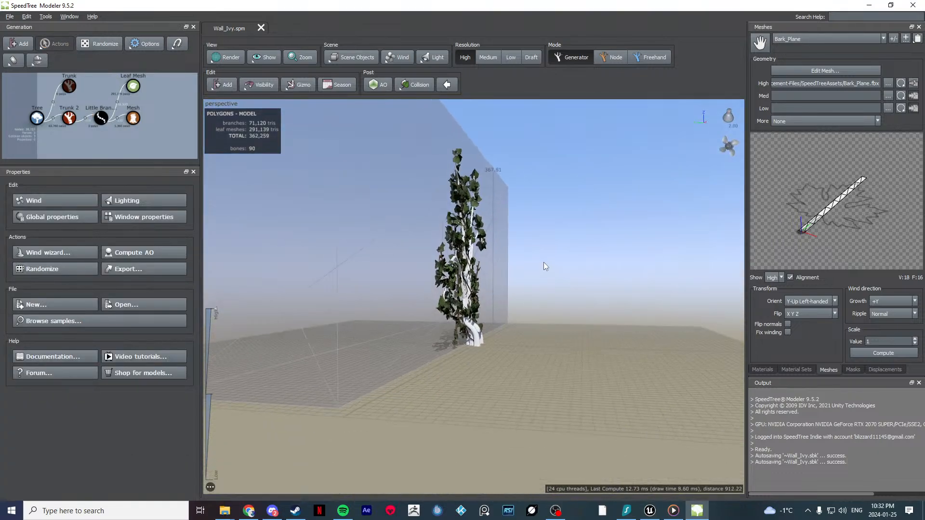
drag(543, 263, 484, 279)
scroll(484, 278, up, 6)
key(ctrl+s)
scroll(502, 297, down, 3)
Step: Hide the Trunk 2 generator and view only the small branches with their leaves
click(550, 274)
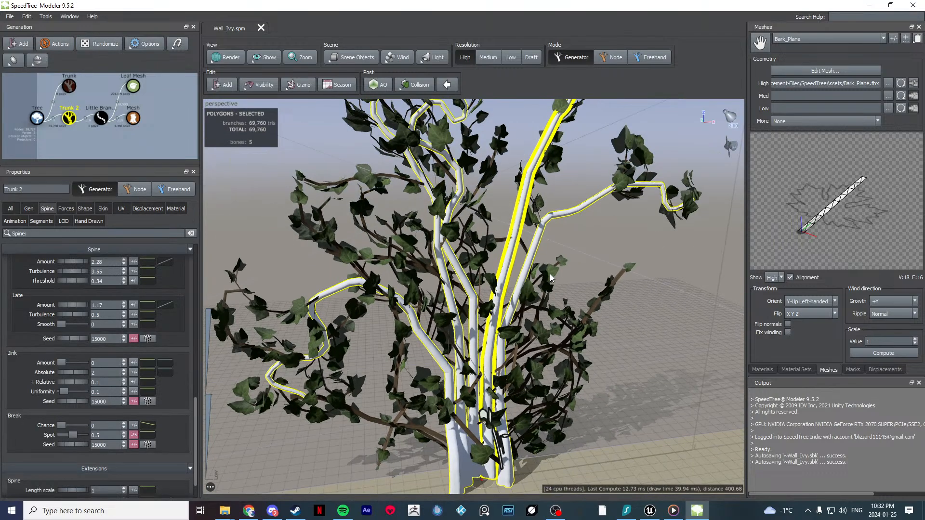
scroll(564, 314, down, 2)
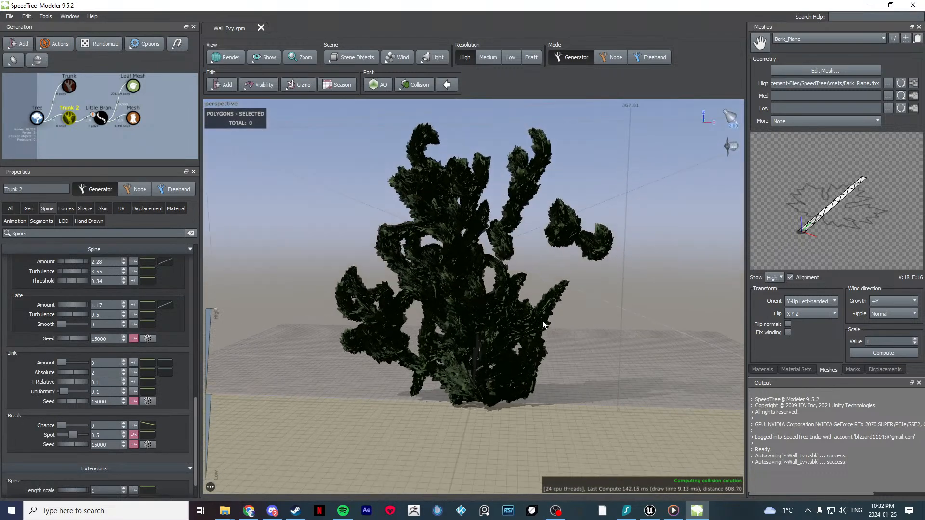
drag(518, 260, 530, 245)
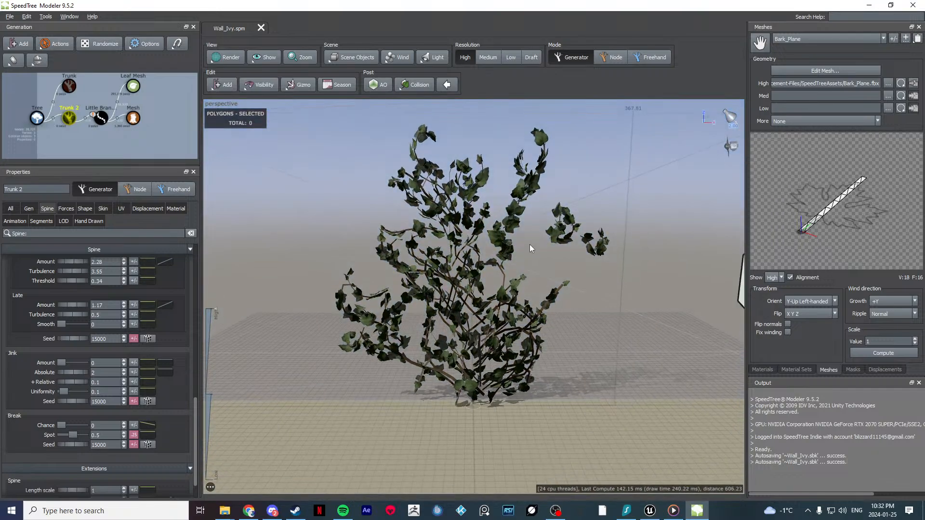
Step: Restore the deleted Big Branches generator and show the Trunk 2 generator again
key(ctrl+z)
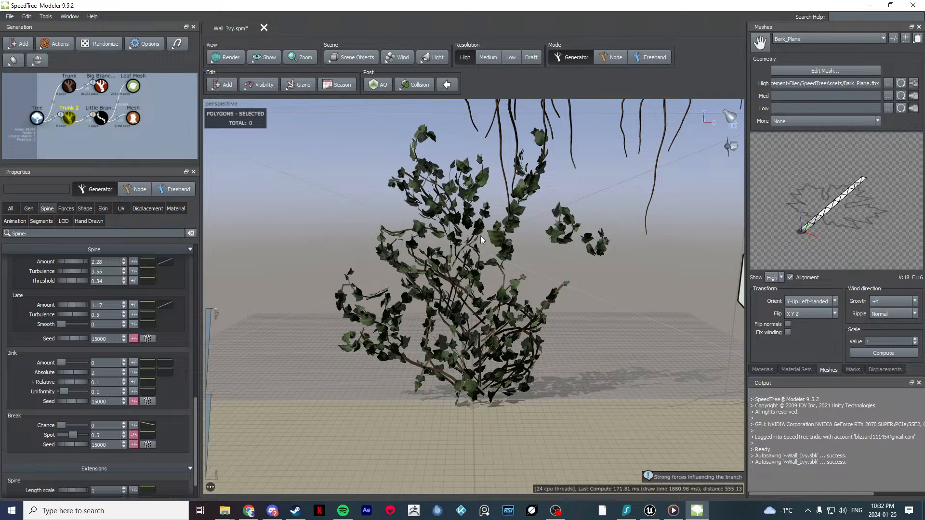
click(70, 121)
Step: Adjust the ivy leaves of the Leaf Mesh generator to a curl of about 0.31 and a size of 15.65
scroll(534, 275, up, 10)
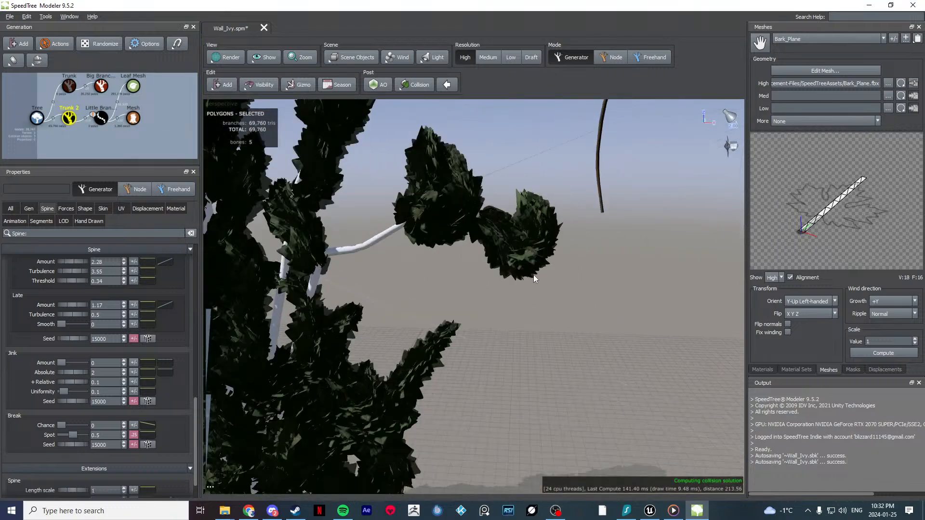
click(534, 220)
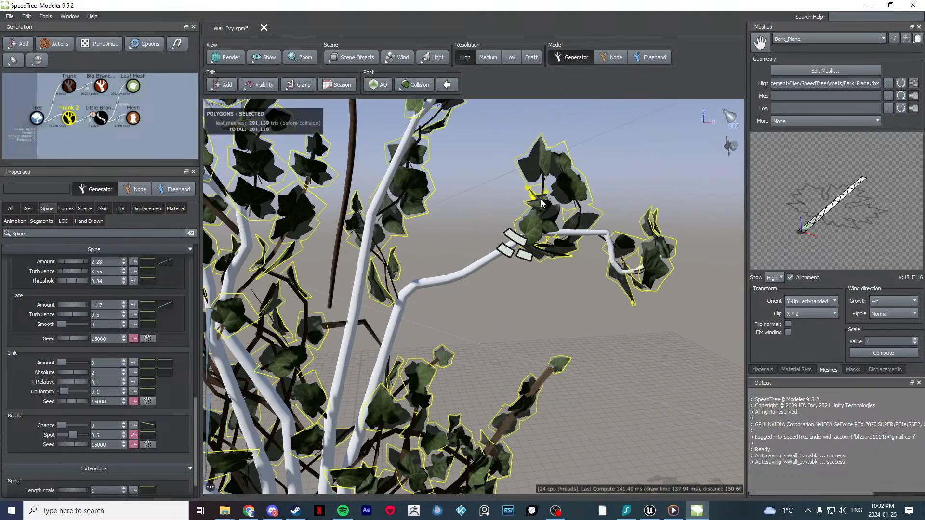
drag(507, 250, 466, 260)
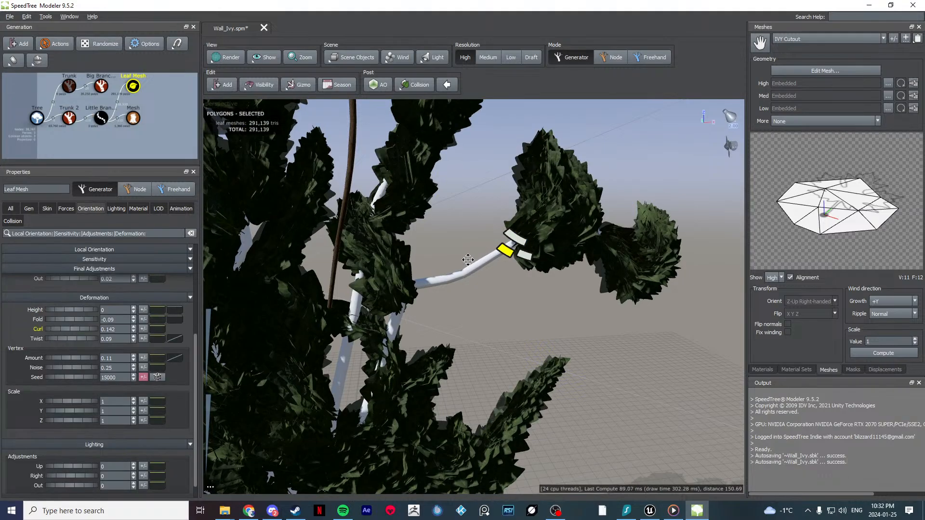
click(505, 239)
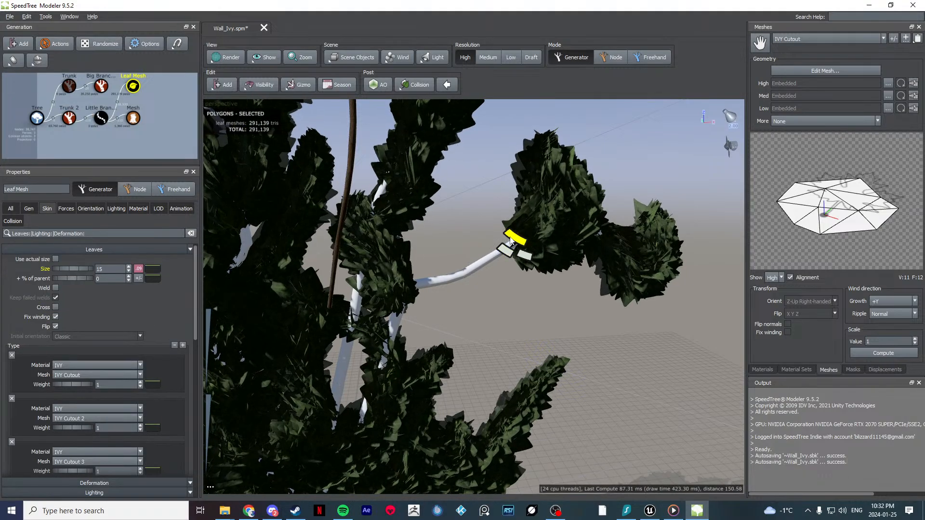
double_click(533, 226)
drag(543, 203, 546, 264)
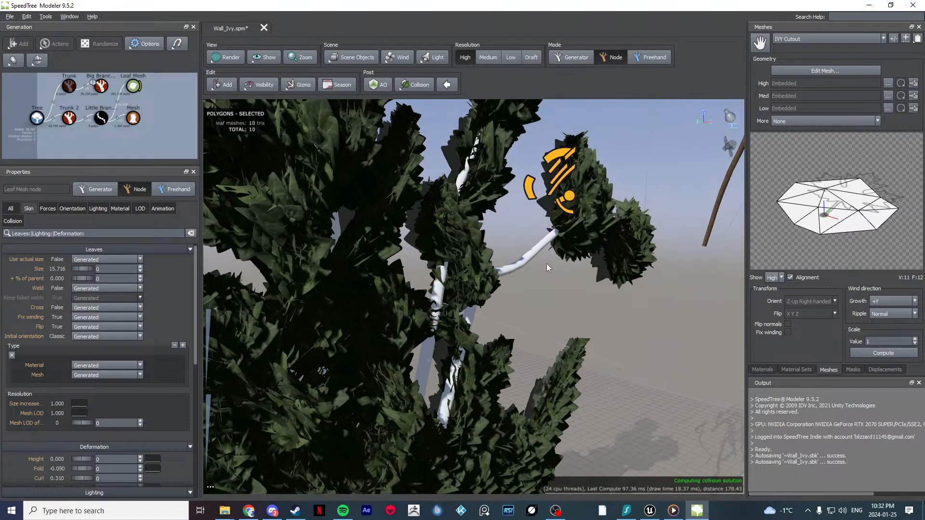
Step: Hide the Leaf Mesh generator and select the upright little branch on the outermost climbing trunk of Trunk 2
drag(608, 260, 517, 235)
click(137, 88)
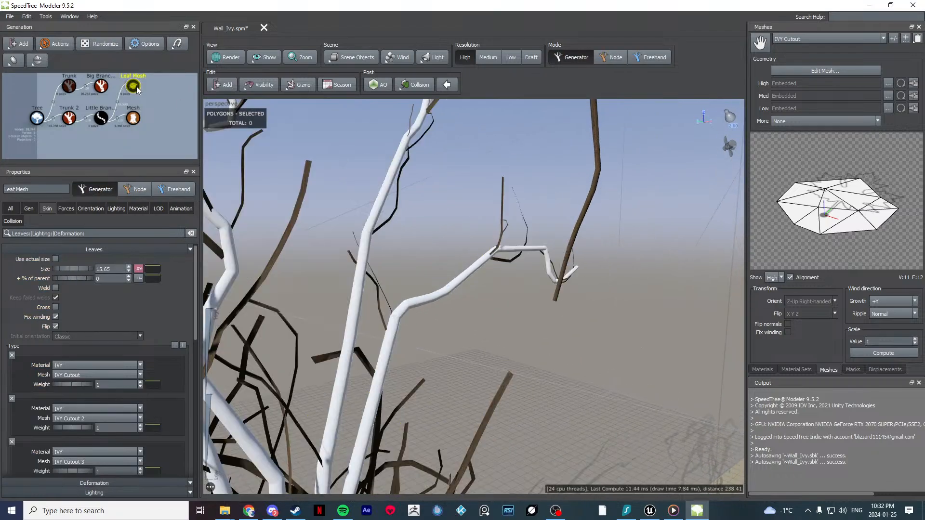
click(101, 118)
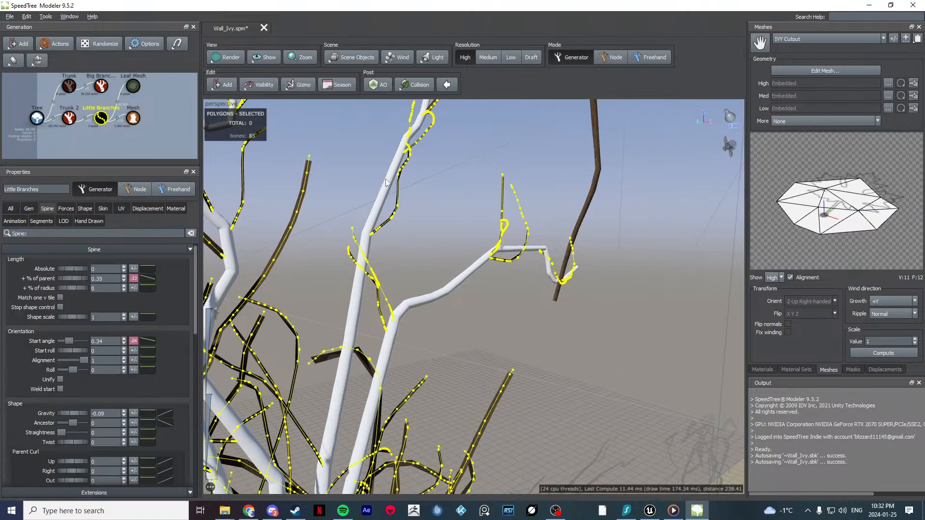
click(134, 119)
click(502, 215)
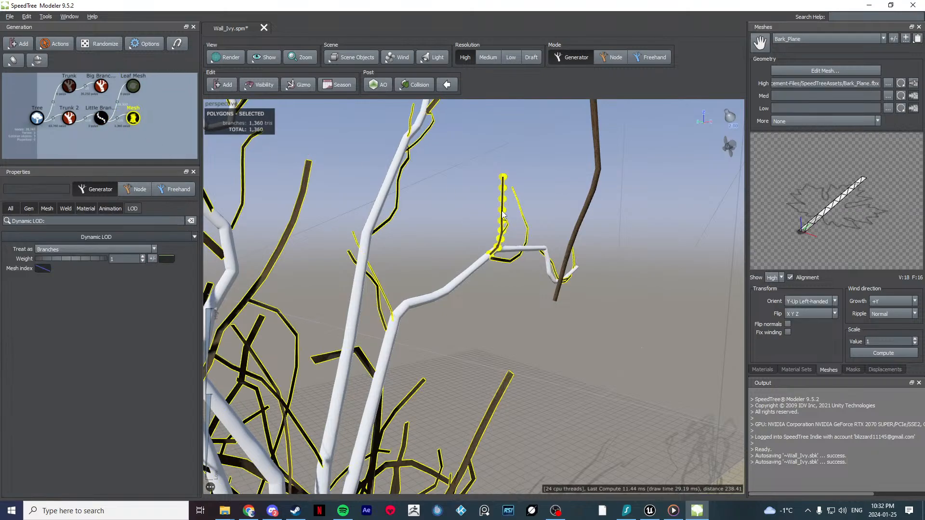
double_click(492, 259)
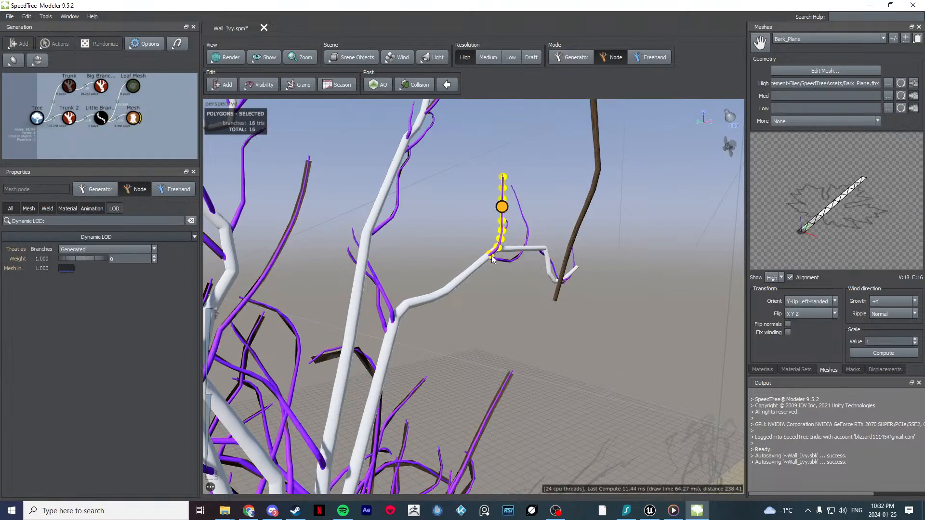
click(503, 225)
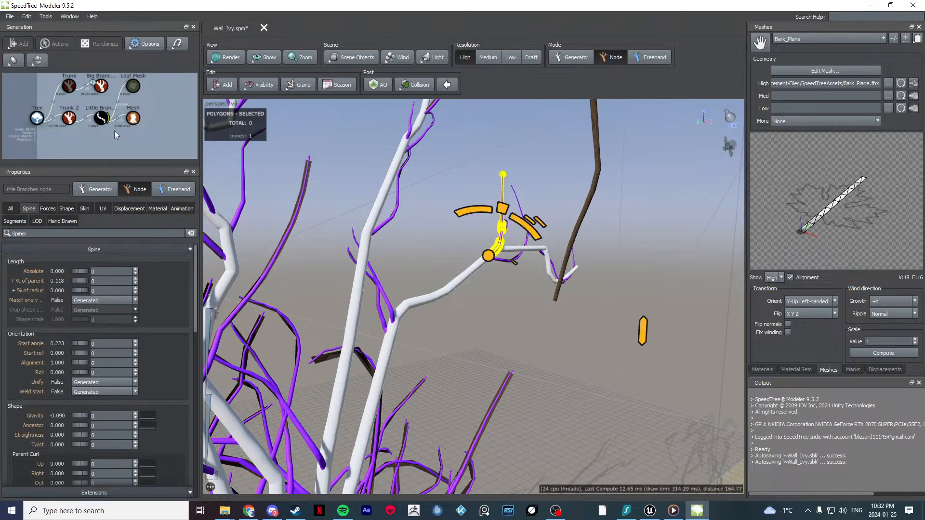
Step: Examine the little branches on the outermost trunk, showing their leaves briefly before hiding them again
click(133, 118)
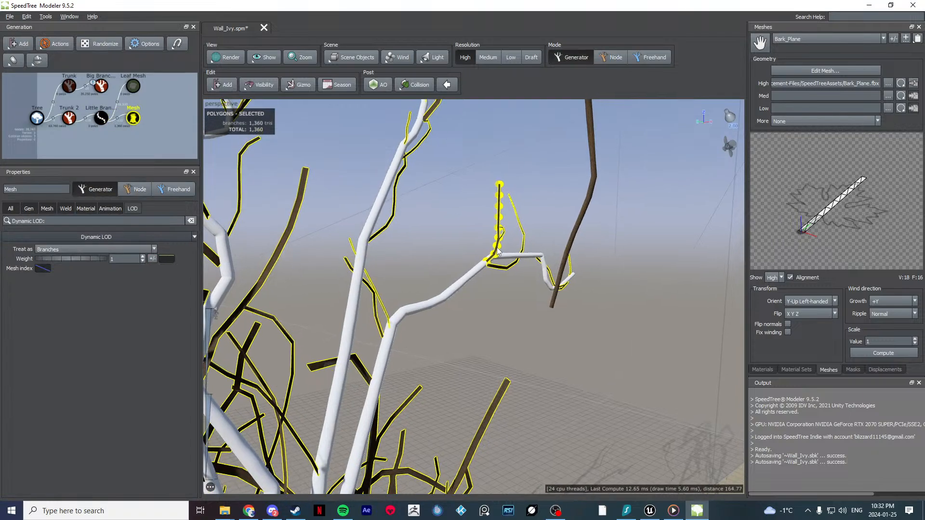
drag(497, 252, 471, 302)
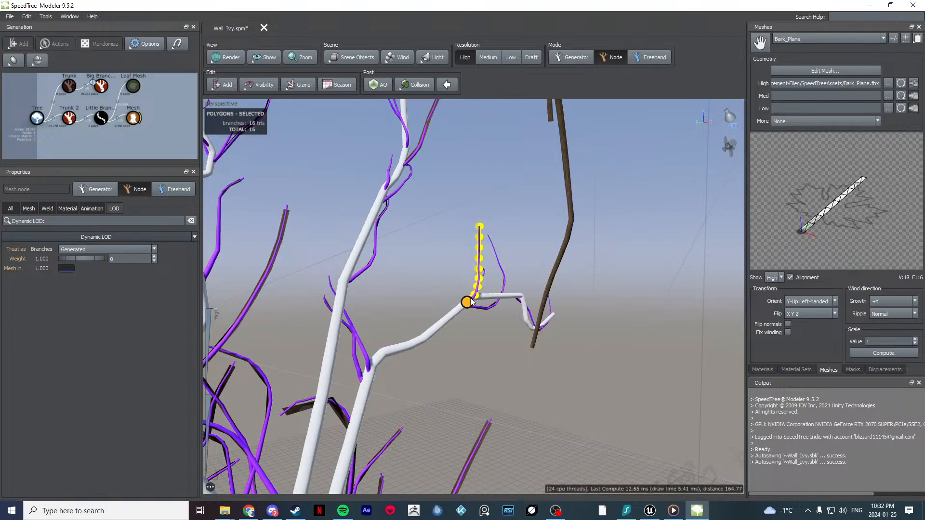
double_click(103, 121)
click(443, 266)
drag(443, 267, 456, 282)
middle_drag(456, 283, 518, 230)
click(101, 120)
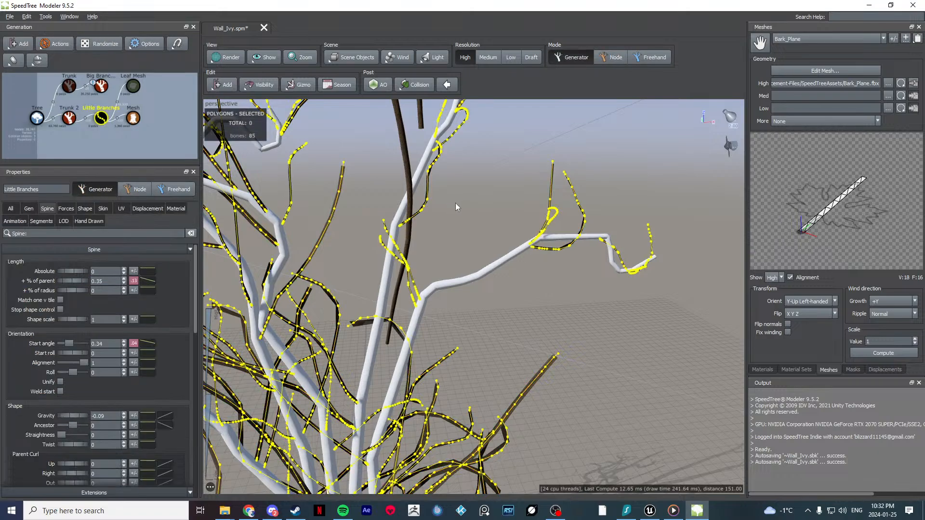
click(133, 85)
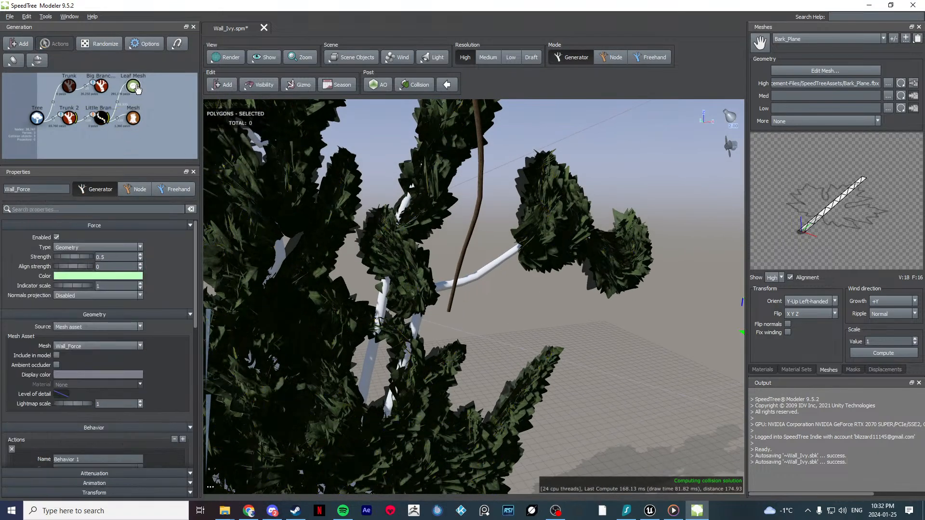
click(105, 119)
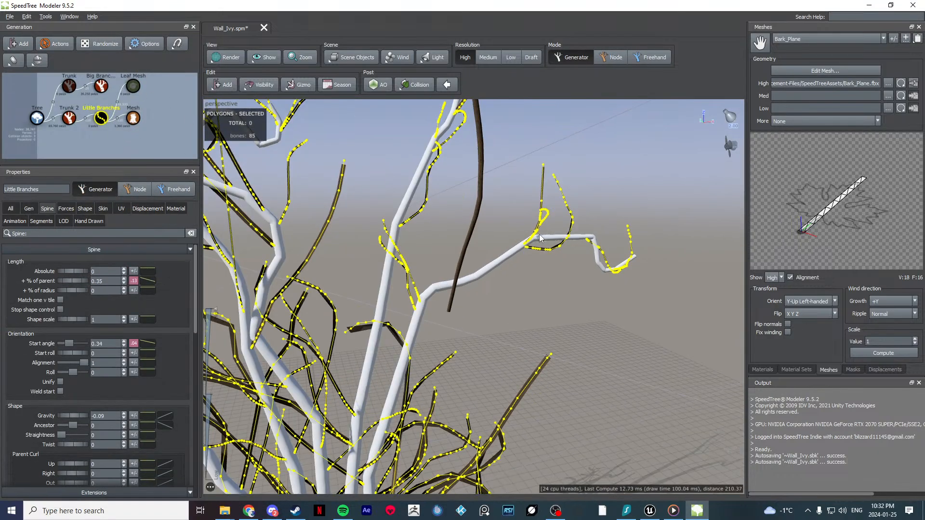
Step: Move the upright little branch down along the outermost trunk, away from the neighbouring branches near the bend
click(541, 198)
middle_drag(541, 198, 500, 255)
double_click(477, 285)
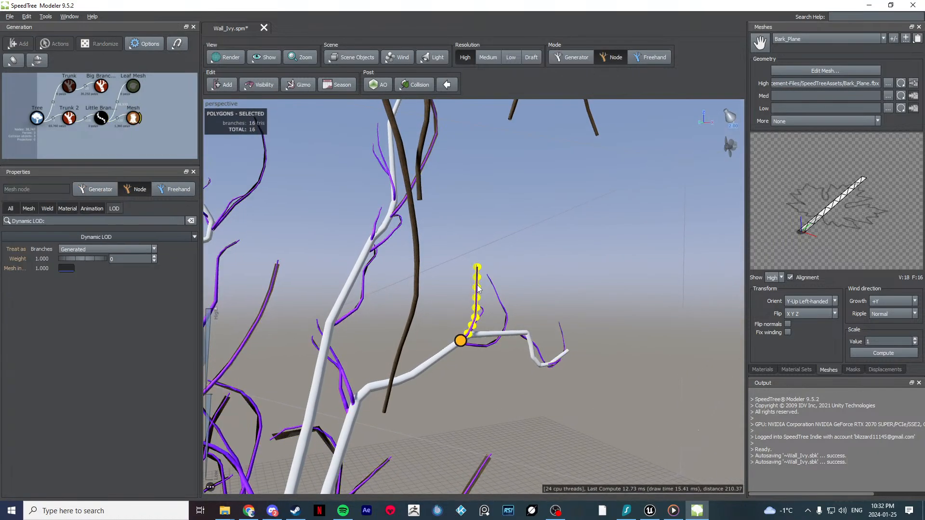
middle_drag(444, 349, 443, 349)
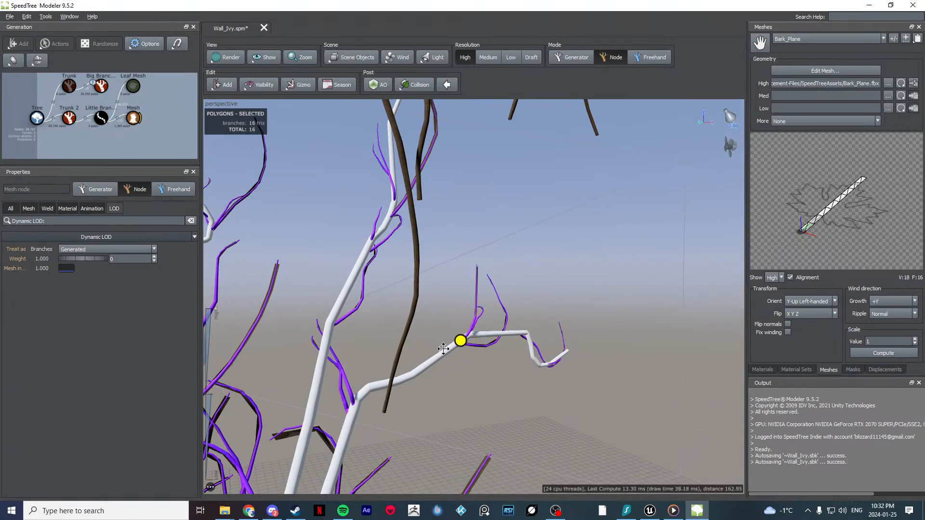
click(477, 313)
mouse_move(452, 341)
mouse_down()
mouse_move(366, 428)
mouse_move(486, 313)
mouse_move(454, 341)
mouse_move(422, 350)
mouse_move(454, 340)
mouse_move(433, 357)
mouse_move(450, 345)
mouse_up()
drag(477, 390, 504, 263)
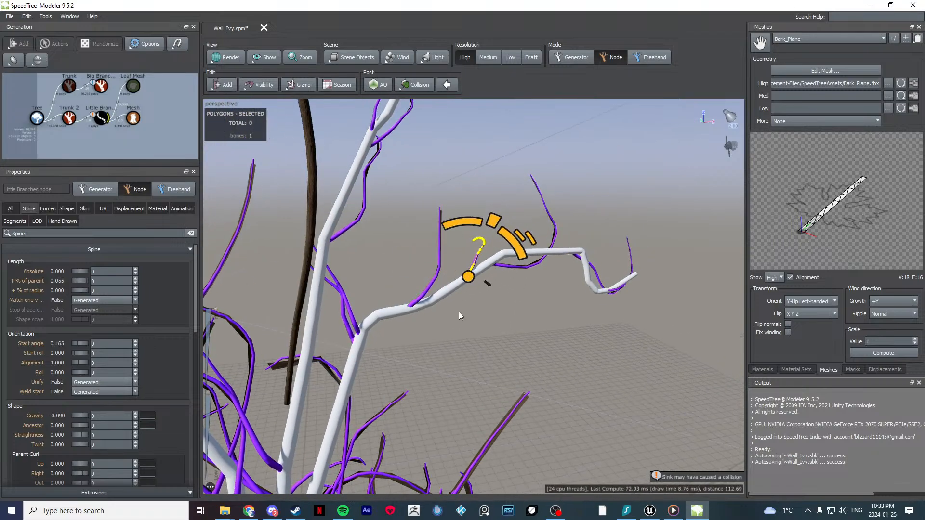
Step: Set the generation number of the Little Branches generator to 24
scroll(459, 311, down, 5)
click(102, 119)
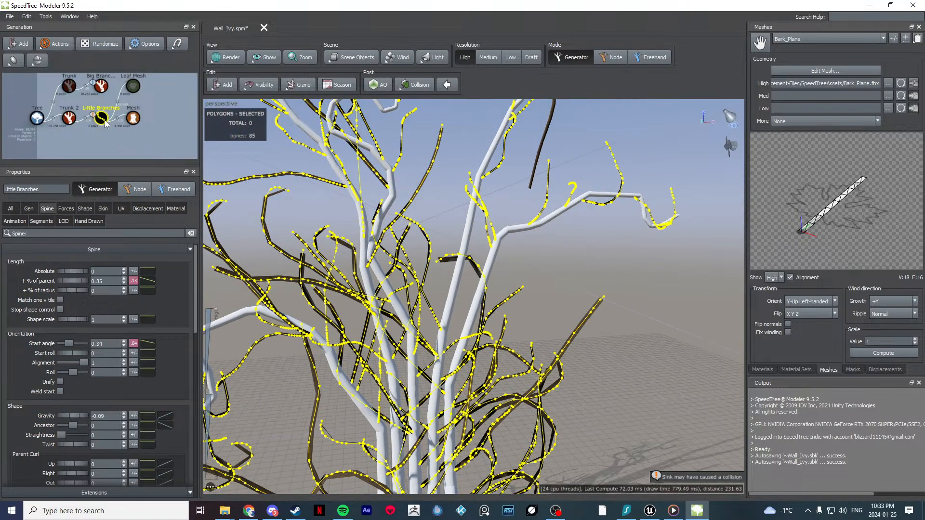
click(29, 208)
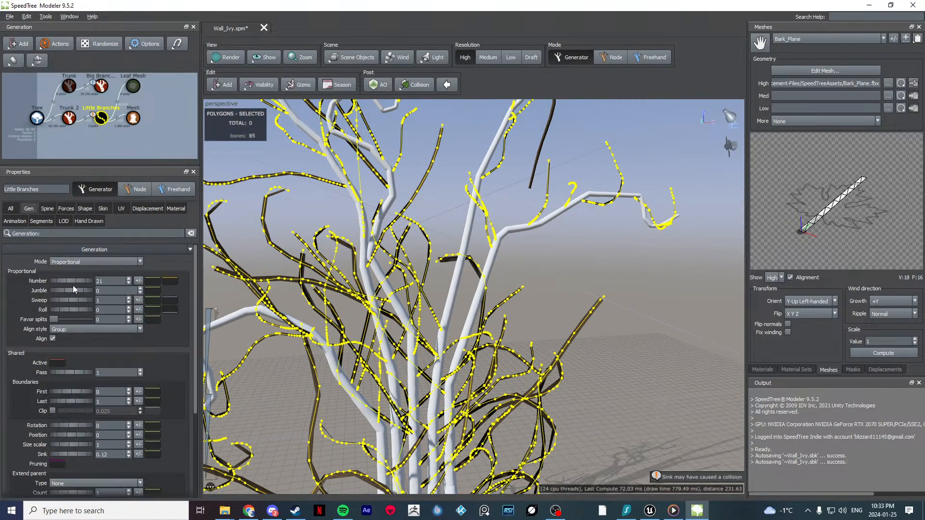
drag(87, 281, 103, 281)
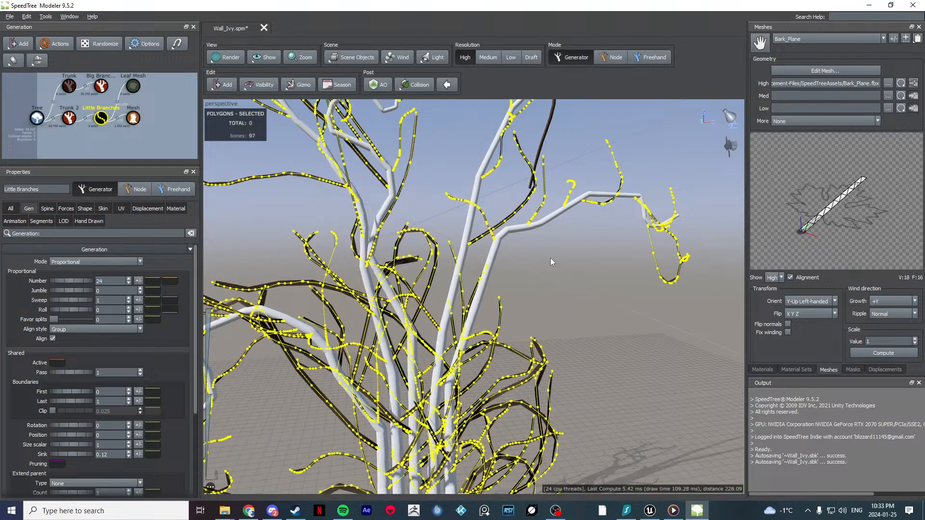
Step: Examine how the little branches are spread over the whole second set of trunks
drag(550, 258, 516, 275)
scroll(520, 279, down, 3)
scroll(521, 278, up, 5)
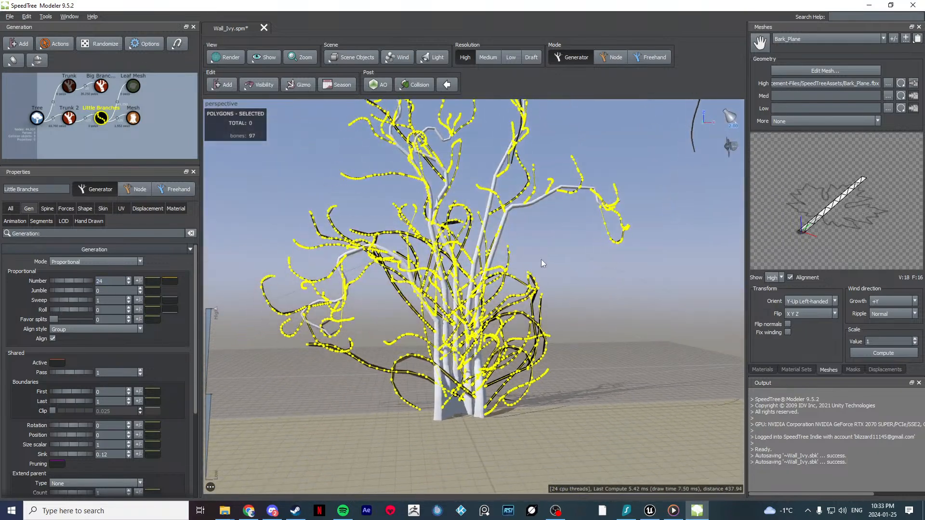
scroll(538, 279, down, 15)
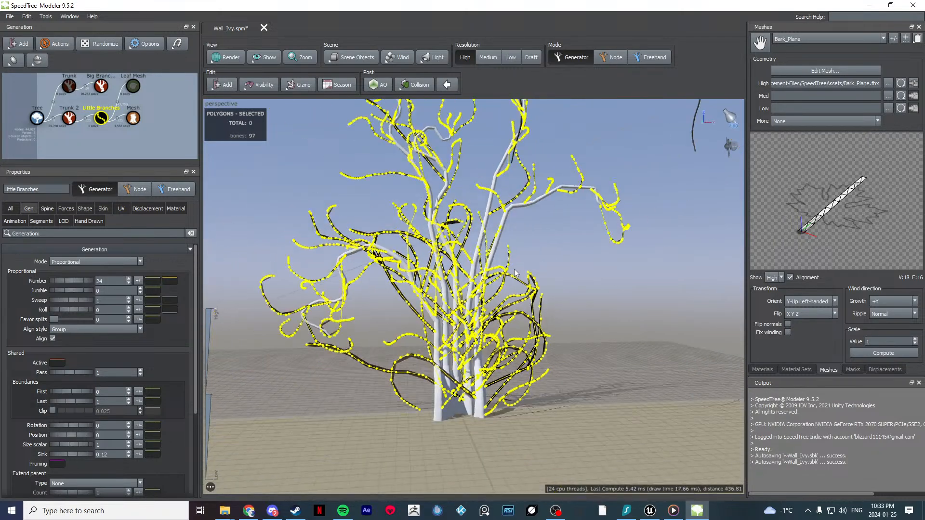
click(363, 359)
drag(363, 359, 475, 306)
scroll(474, 306, up, 10)
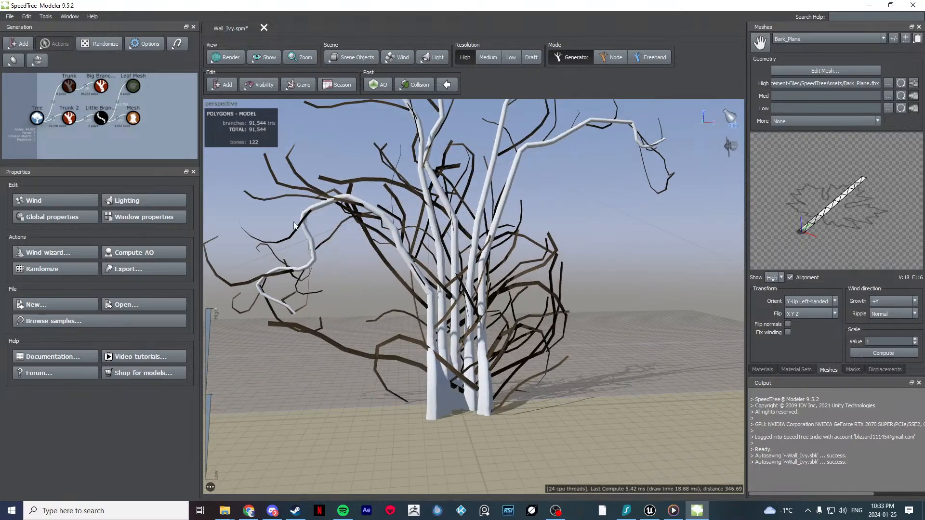
Step: Set the Little Branches generation jumble to 0.22 and the sweep to 1.14
click(102, 119)
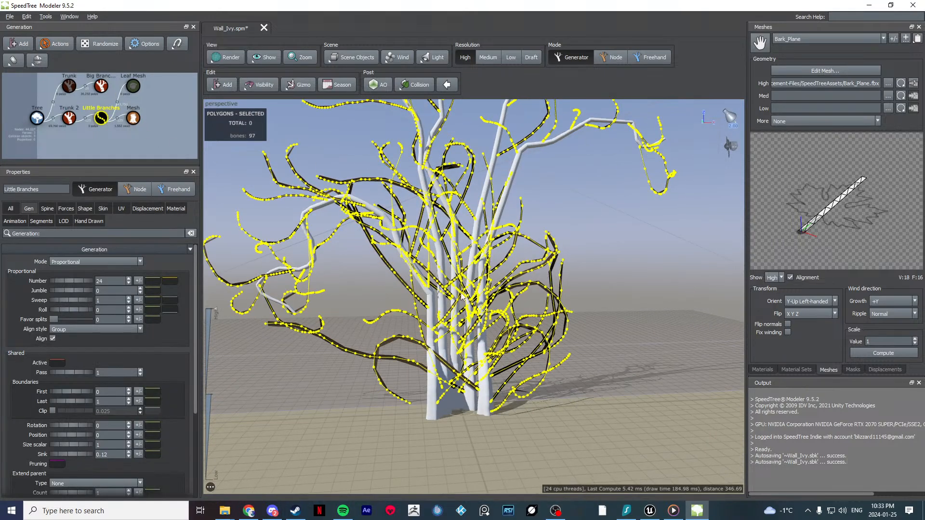
scroll(489, 260, down, 5)
drag(489, 260, 487, 287)
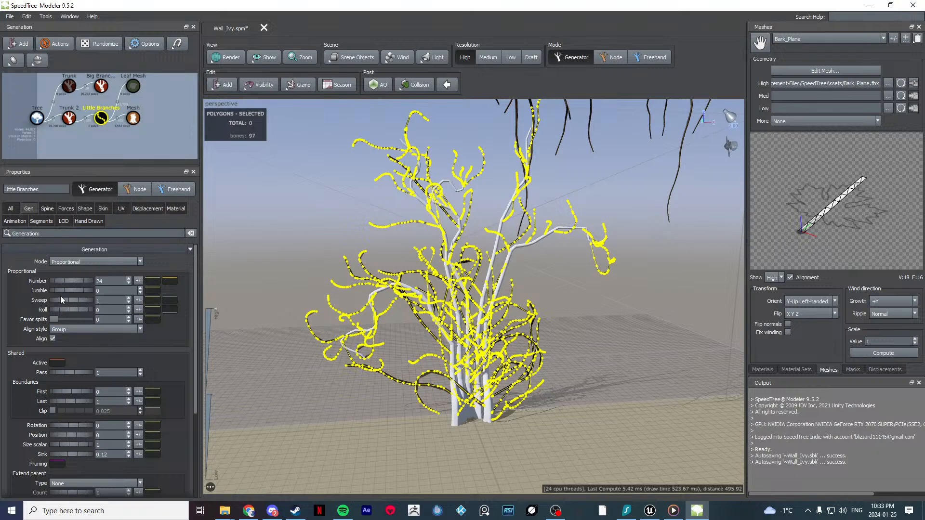
drag(70, 289, 114, 288)
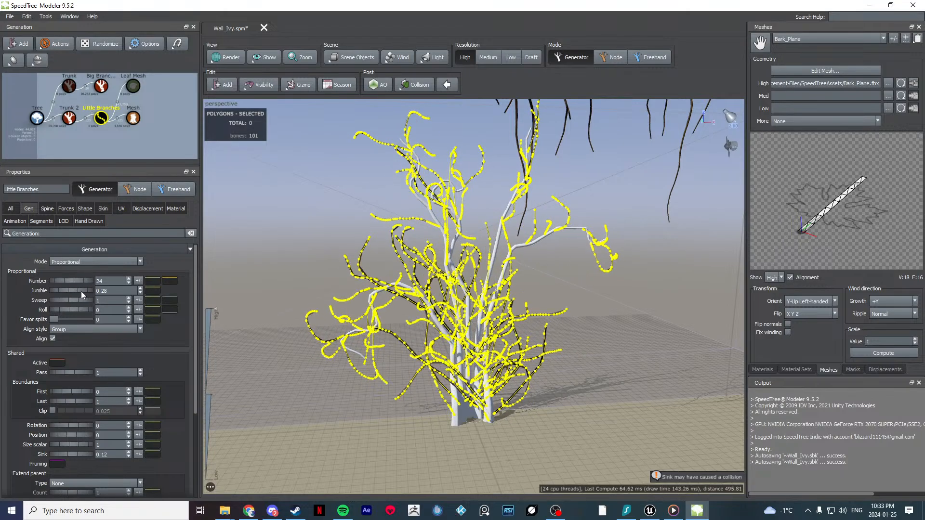
mouse_move(67, 310)
mouse_down()
mouse_move(83, 308)
mouse_move(67, 307)
mouse_move(63, 291)
mouse_move(45, 293)
mouse_move(77, 299)
mouse_move(66, 301)
mouse_up()
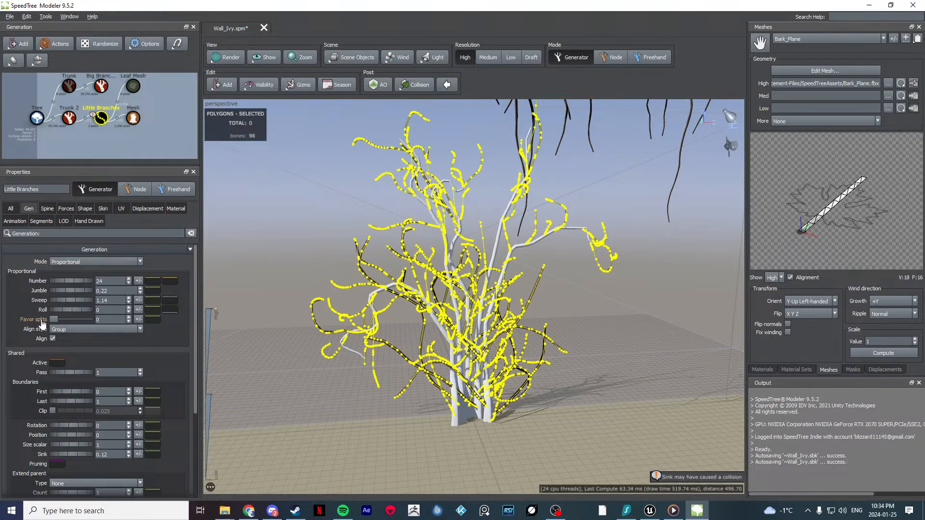
Step: Adjust the Little Branches generation boundaries, keeping First at 0 and lowering Last to about 0.89
scroll(27, 326, down, 2)
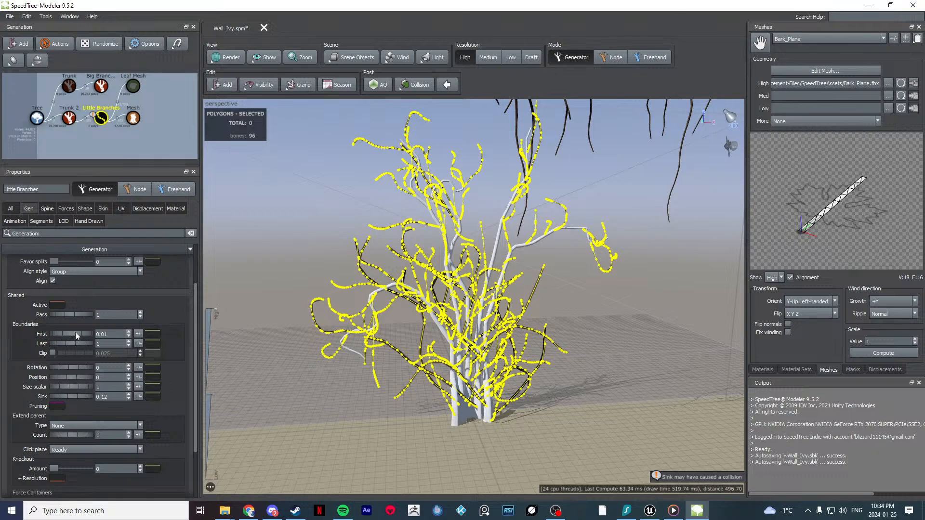
drag(75, 332, 60, 345)
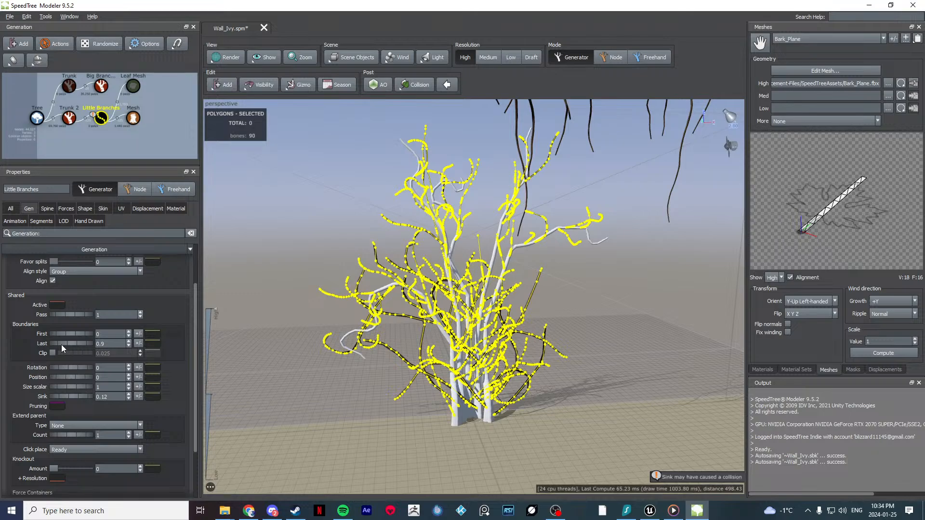
drag(61, 345, 65, 343)
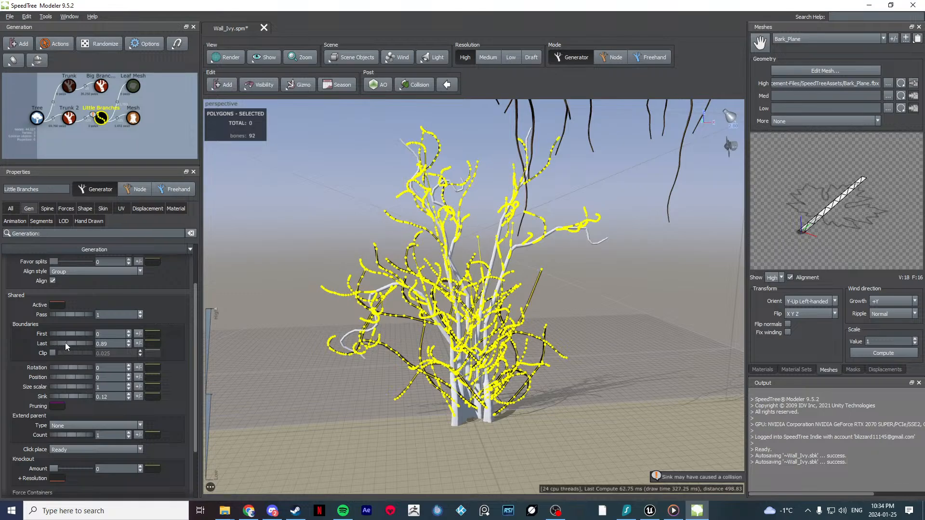
Step: Show the Leaf Mesh generator again, inspect the leaf-covered ivy and save the file
click(133, 90)
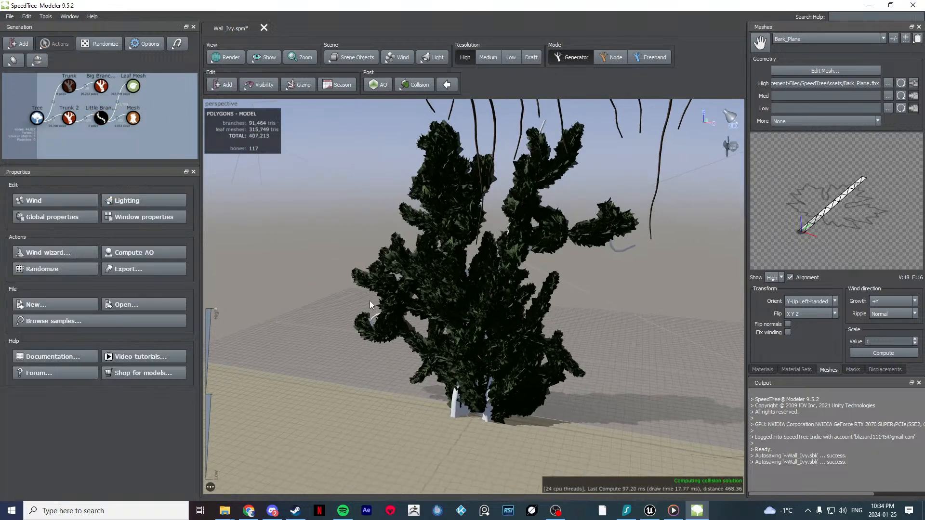
scroll(388, 290, down, 3)
mouse_move(370, 304)
mouse_down()
mouse_move(388, 290)
mouse_move(408, 307)
mouse_move(385, 296)
mouse_up()
scroll(389, 295, up, 5)
scroll(402, 300, down, 3)
scroll(384, 296, up, 1)
scroll(404, 279, up, 5)
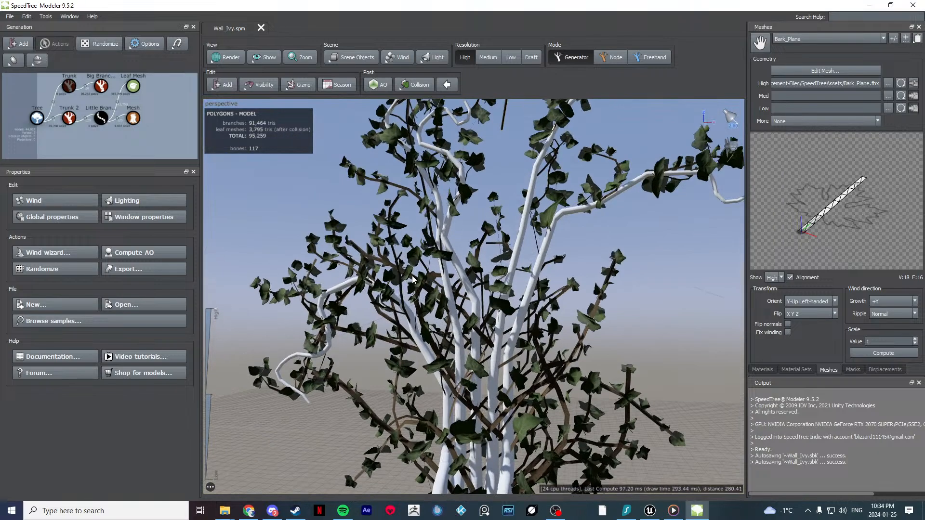
Step: Raise the segment length optimization of the Trunk 2 generator to 1.4 and review the whole ivy
click(506, 217)
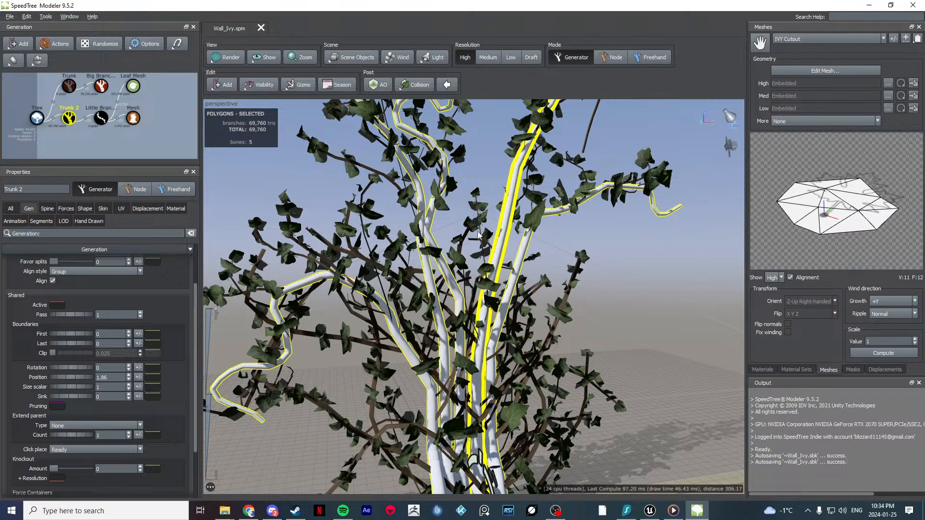
click(150, 210)
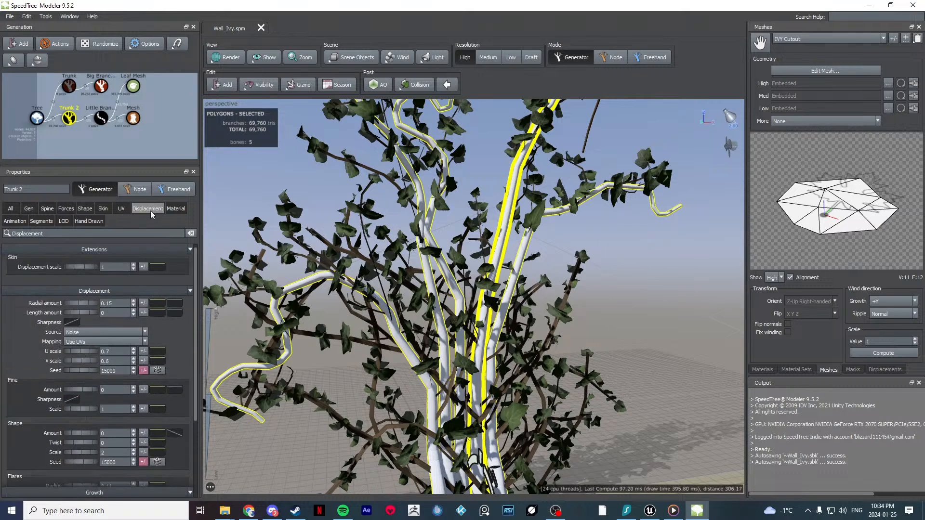
click(41, 222)
scroll(53, 265, up, 1)
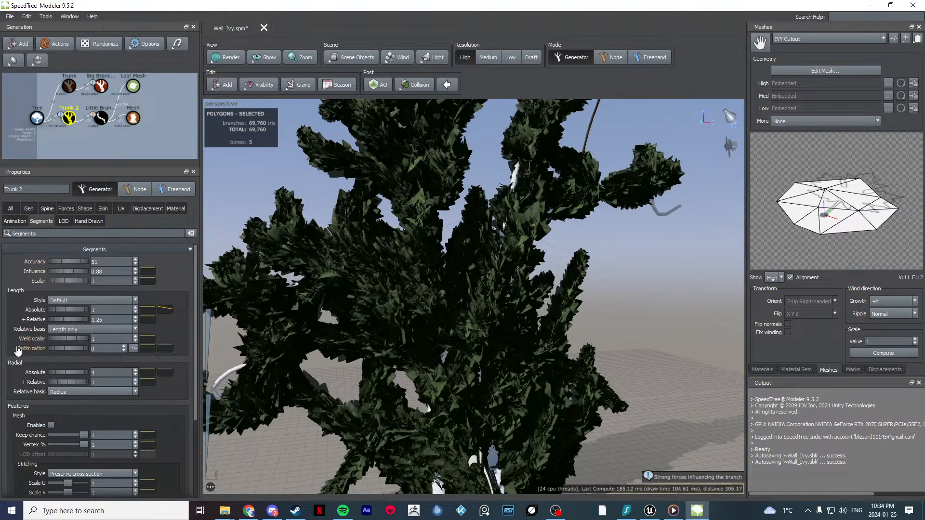
drag(60, 348, 111, 349)
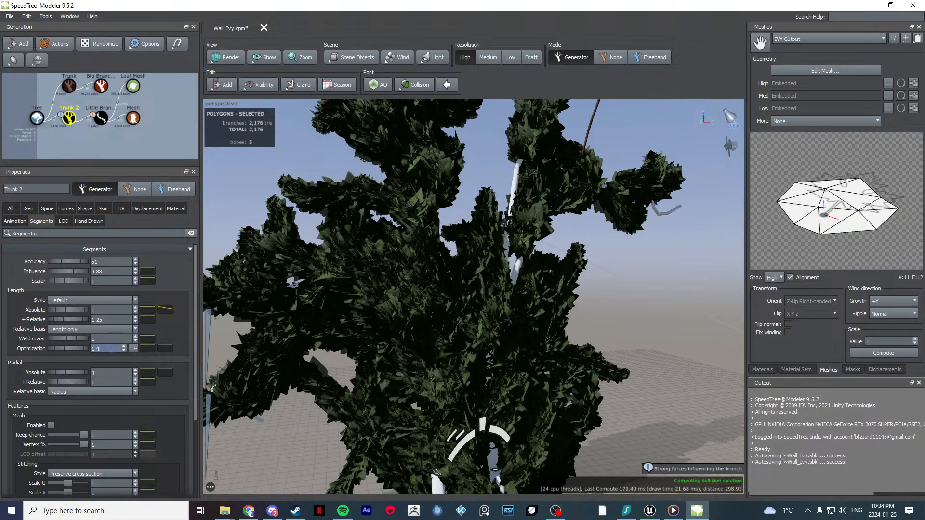
scroll(497, 297, down, 5)
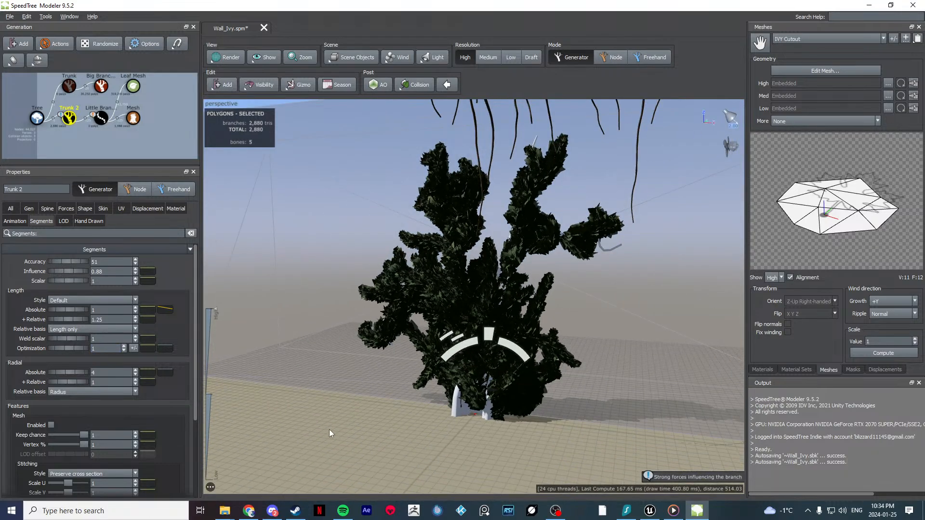
click(329, 430)
drag(420, 374, 419, 369)
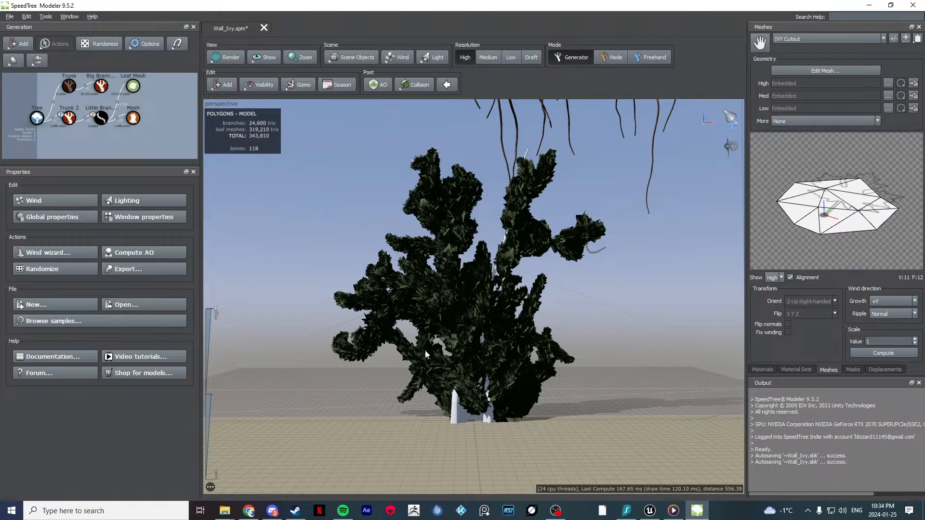
drag(425, 351, 440, 308)
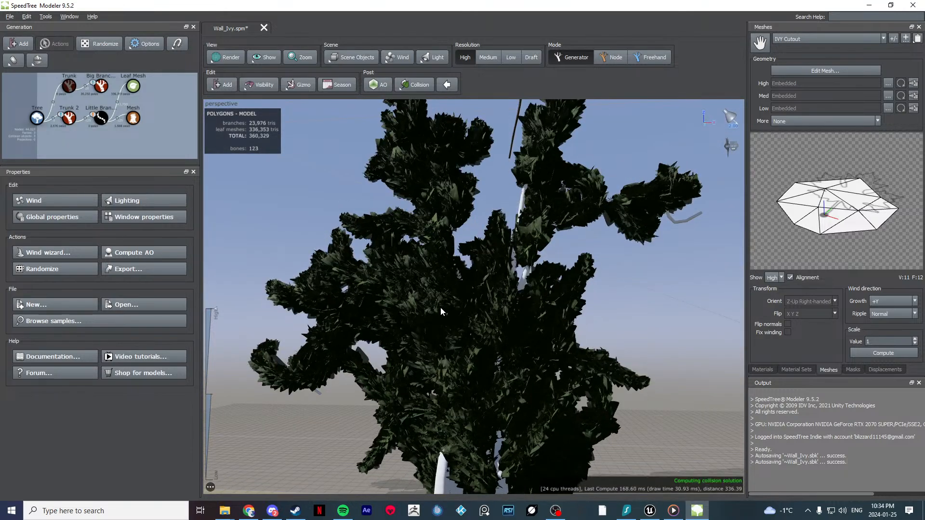
Step: Select the Trunk 2 generator and examine the shape of its optimized trunks from several sides
click(69, 117)
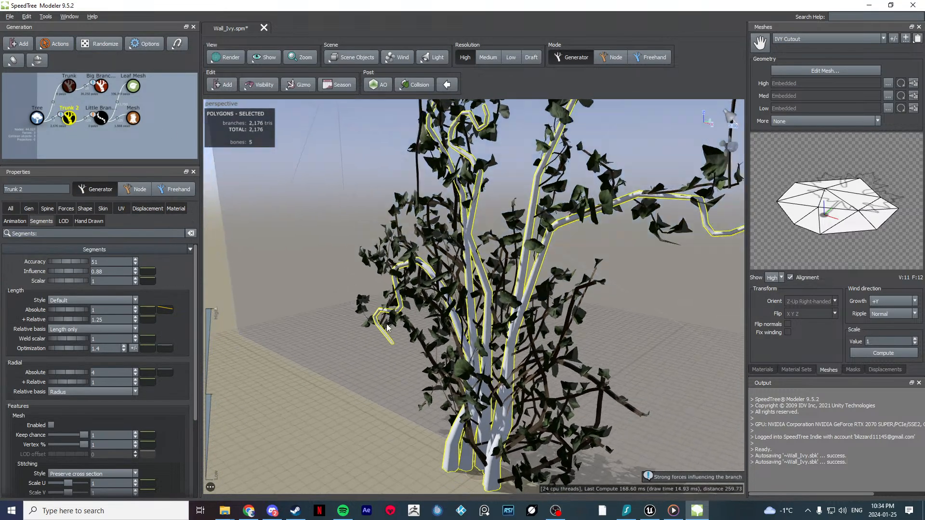
drag(386, 327, 356, 384)
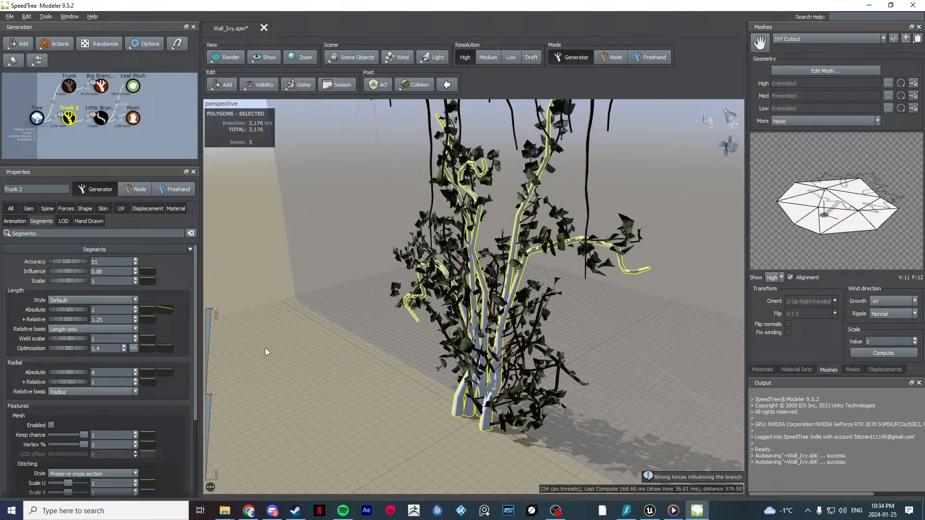
click(37, 117)
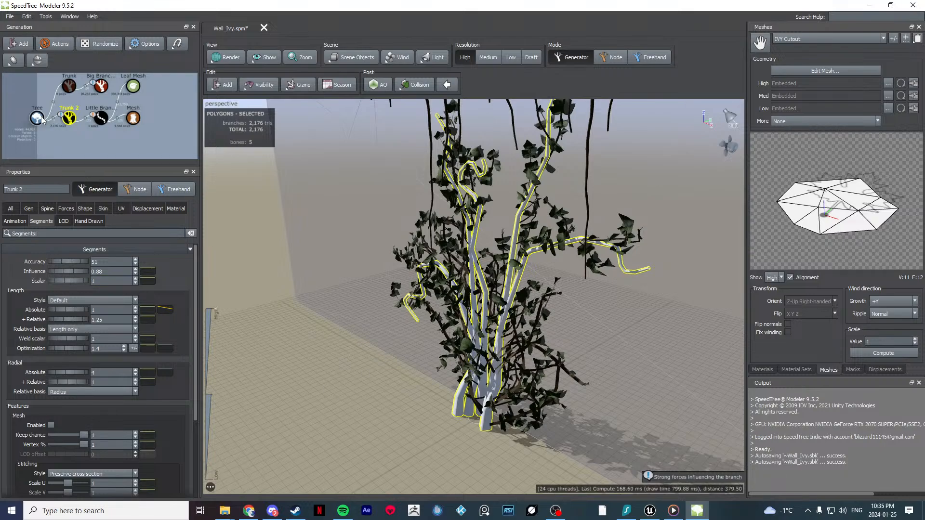
click(459, 400)
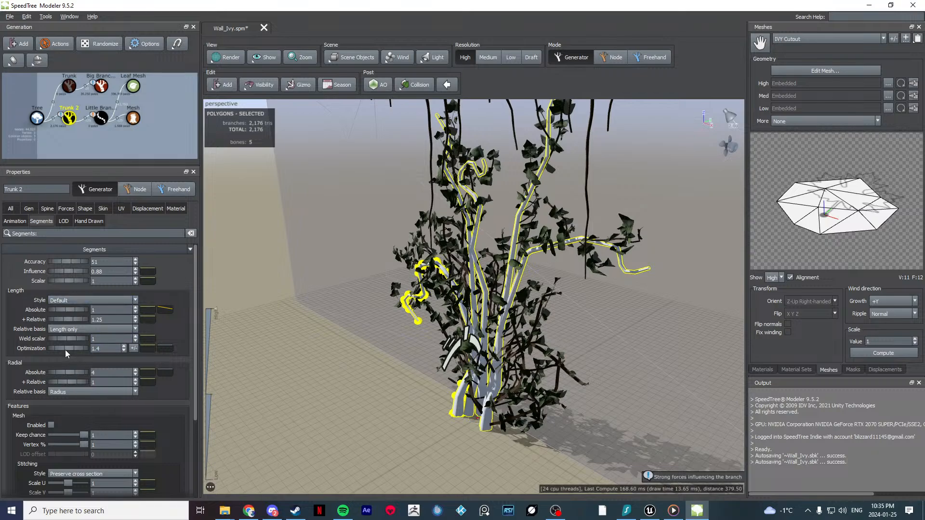
click(332, 431)
drag(333, 431, 446, 362)
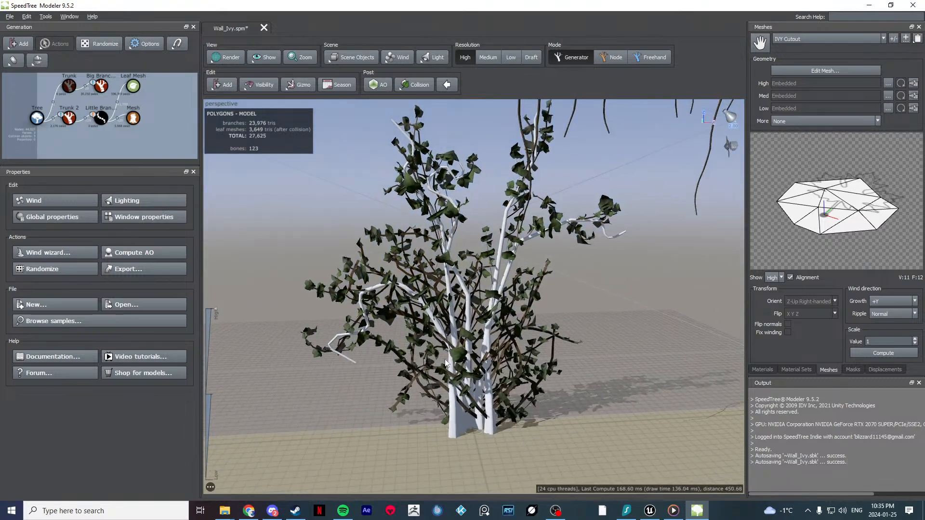
Step: Hide the Trunk 2 generator temporarily to inspect the ivy without its trunks, and show it again
scroll(446, 363, up, 3)
click(441, 364)
scroll(419, 366, up, 3)
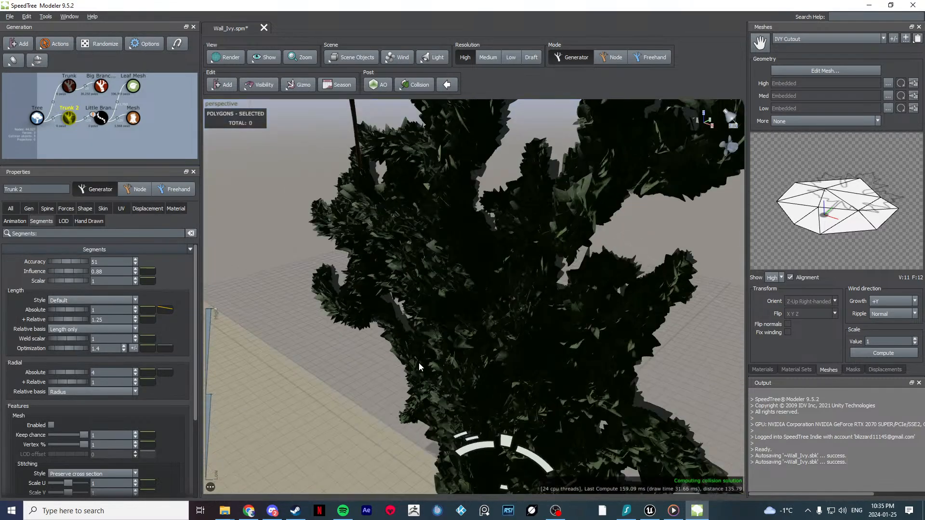
scroll(418, 363, down, 5)
click(377, 382)
drag(377, 383, 467, 353)
scroll(443, 356, down, 5)
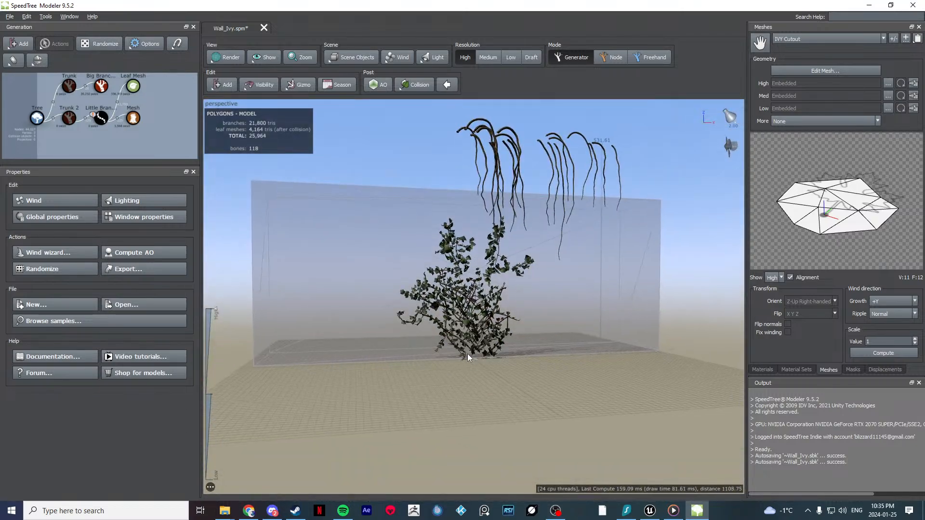
scroll(407, 394, up, 5)
drag(427, 386, 453, 383)
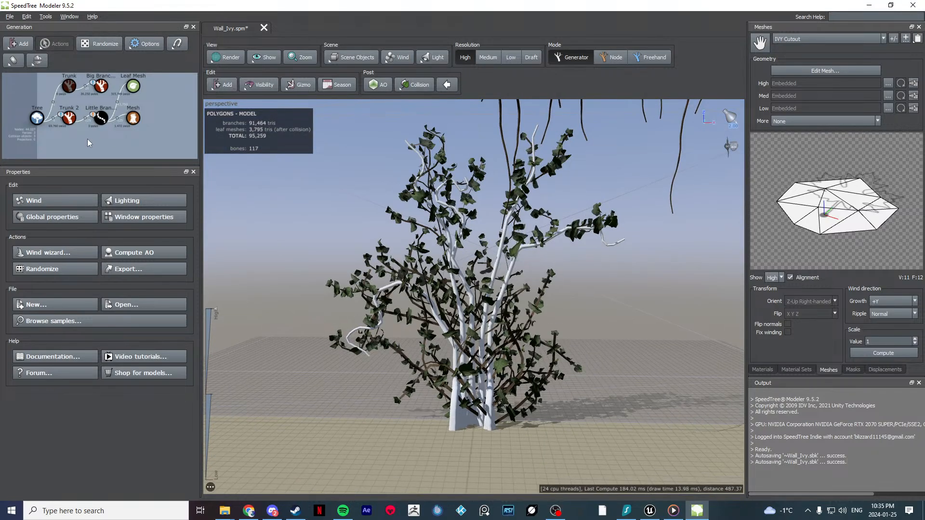
Step: Set the segment length optimization of the Trunk 2 generator to 0.45 and review the ivy near and far
scroll(69, 133, up, 4)
click(80, 106)
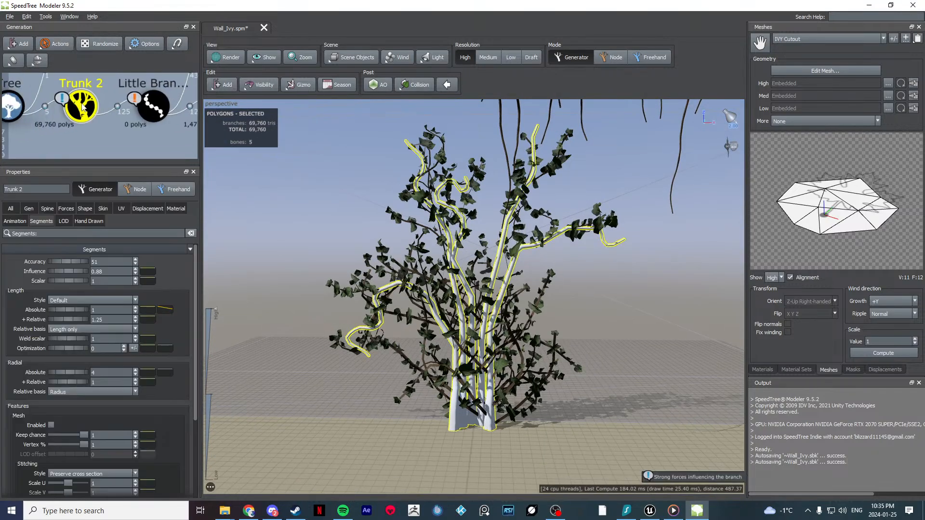
mouse_move(71, 337)
mouse_down()
mouse_move(62, 347)
mouse_move(82, 349)
mouse_up()
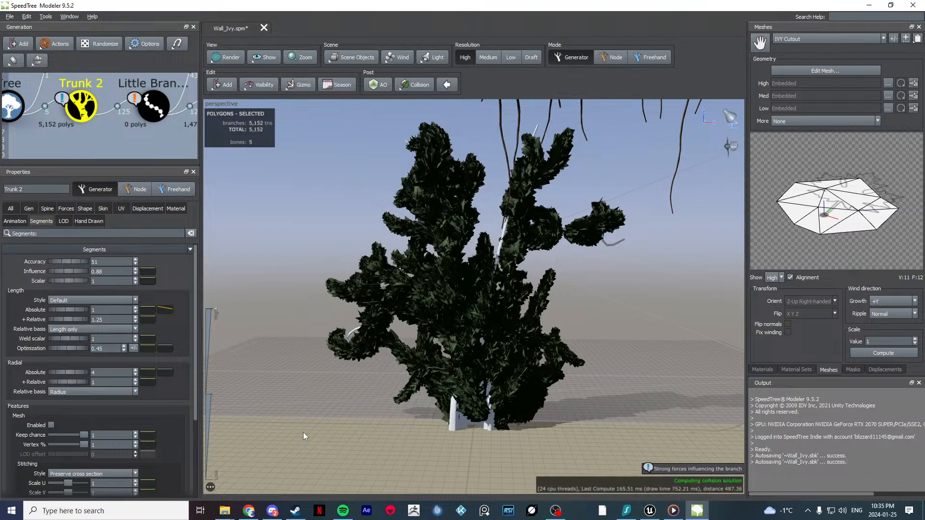
drag(303, 432, 422, 399)
scroll(333, 390, down, 5)
scroll(400, 354, up, 4)
scroll(400, 361, down, 6)
scroll(479, 394, up, 6)
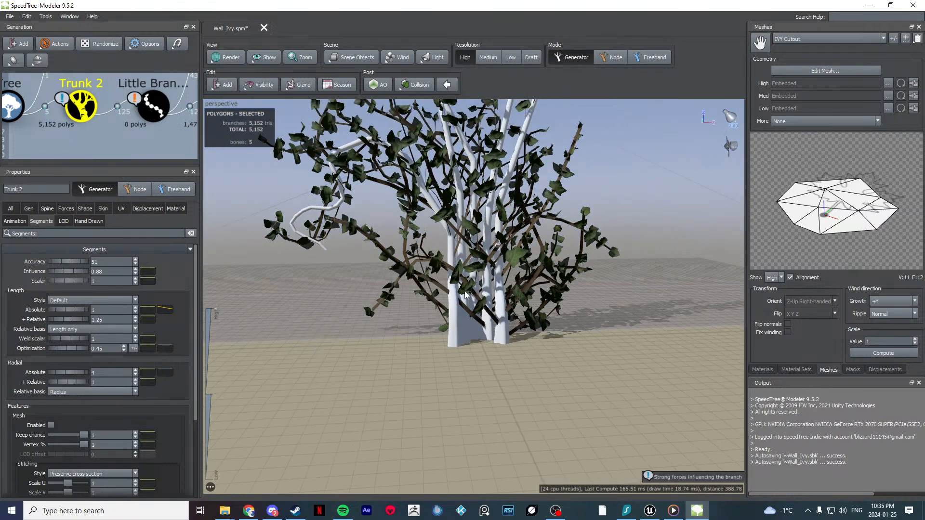
Step: Try a First generation boundary of 0.2 on the Trunk 2 generator and undo it
scroll(466, 294, up, 1)
click(450, 333)
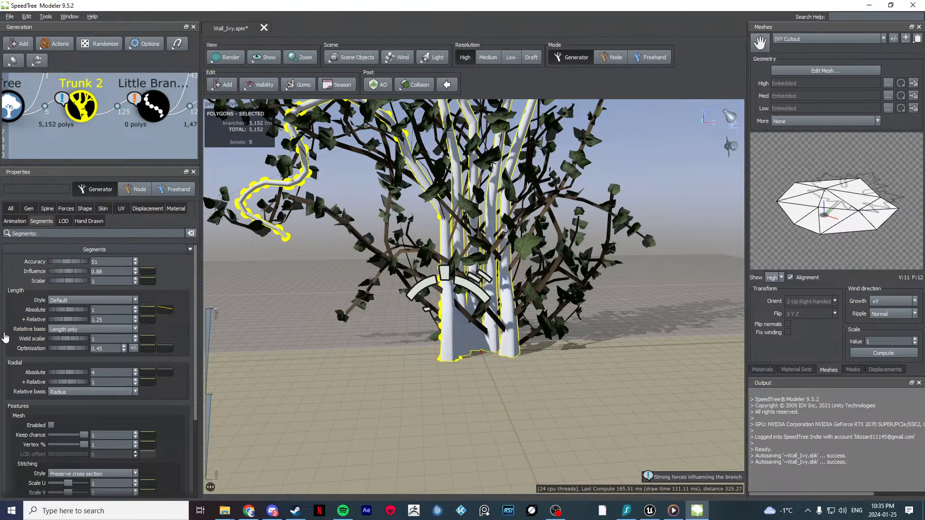
click(29, 208)
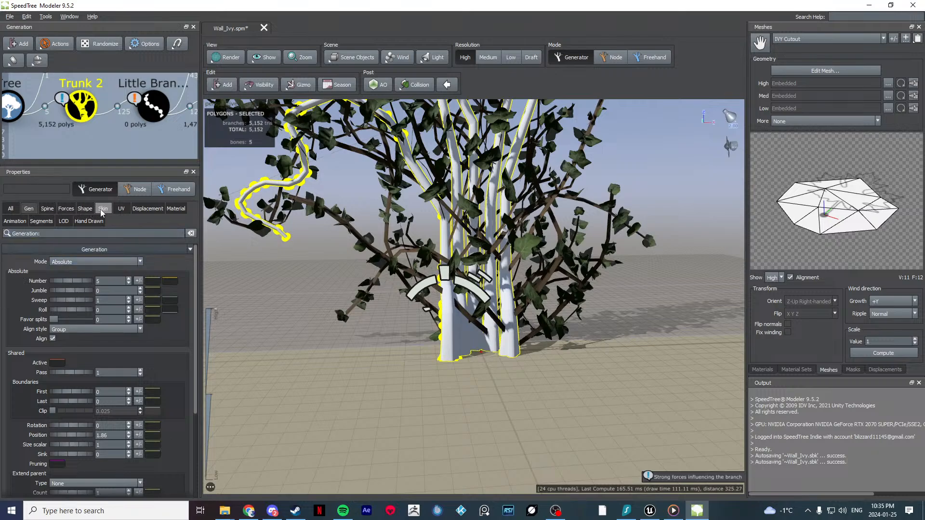
scroll(28, 380, down, 3)
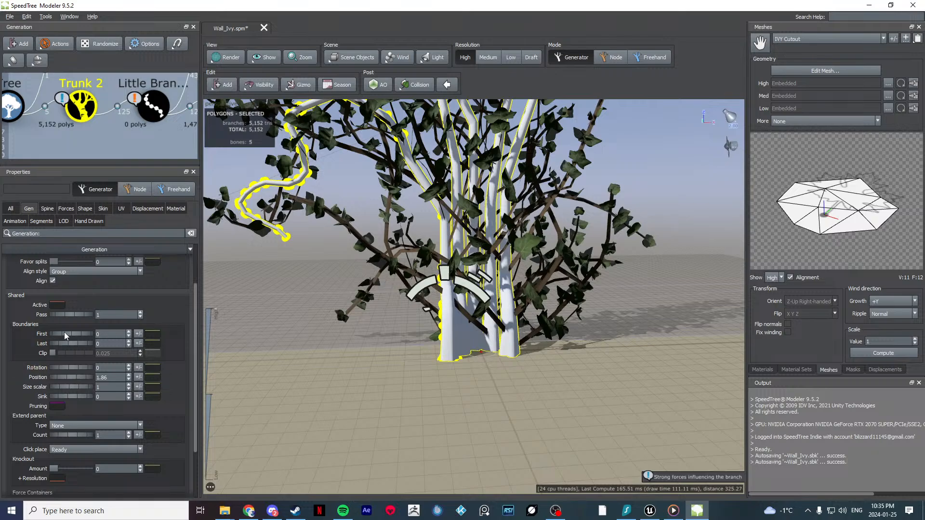
drag(65, 334, 74, 330)
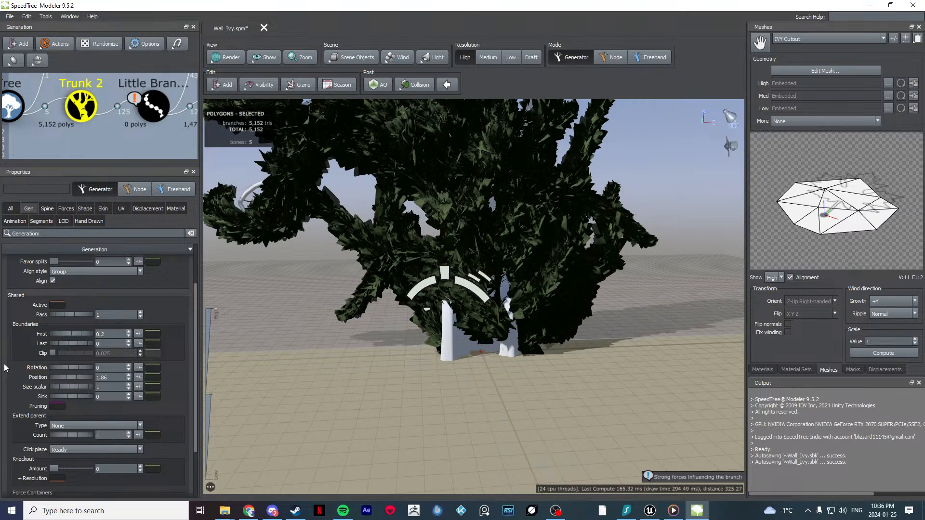
key(ctrl+z)
Step: Look through the spine, generation and shape control properties of the Trunk 2 generator for a suitable trunk setting
click(48, 209)
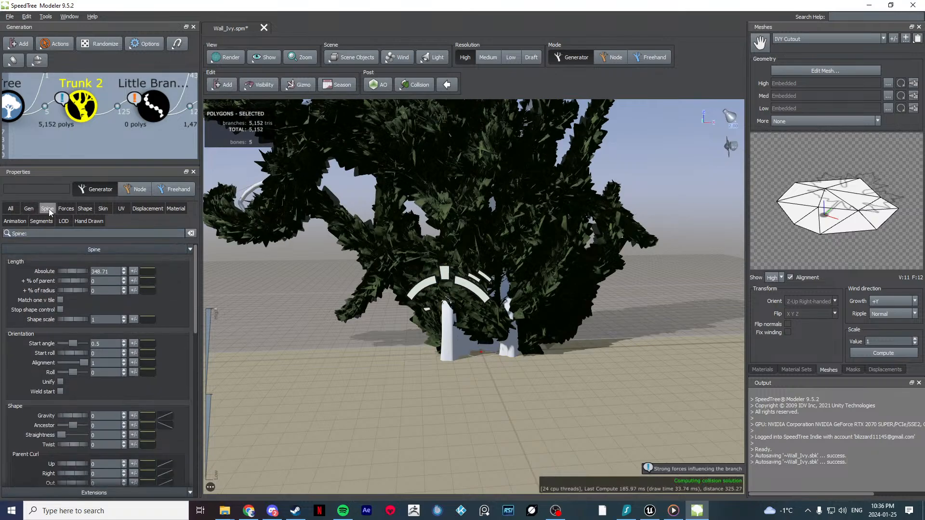
scroll(23, 376, down, 3)
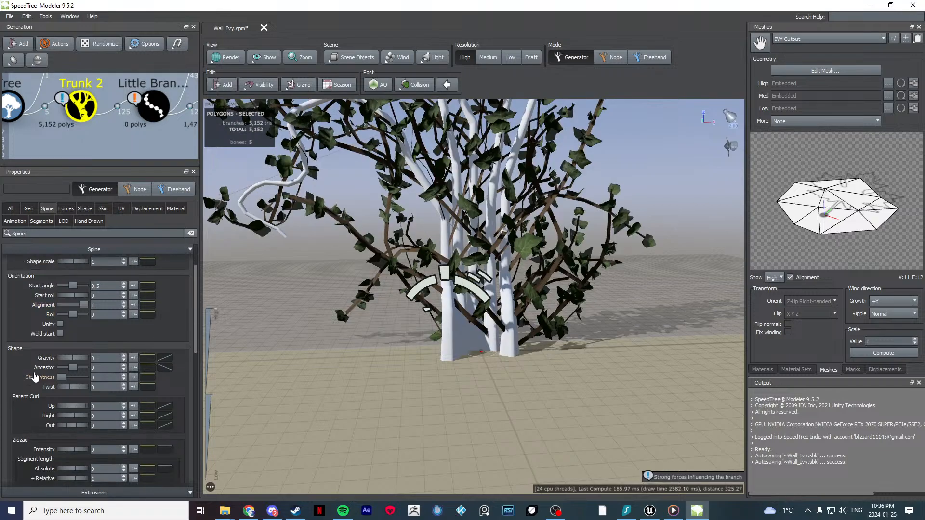
scroll(20, 414, down, 3)
scroll(19, 414, down, 6)
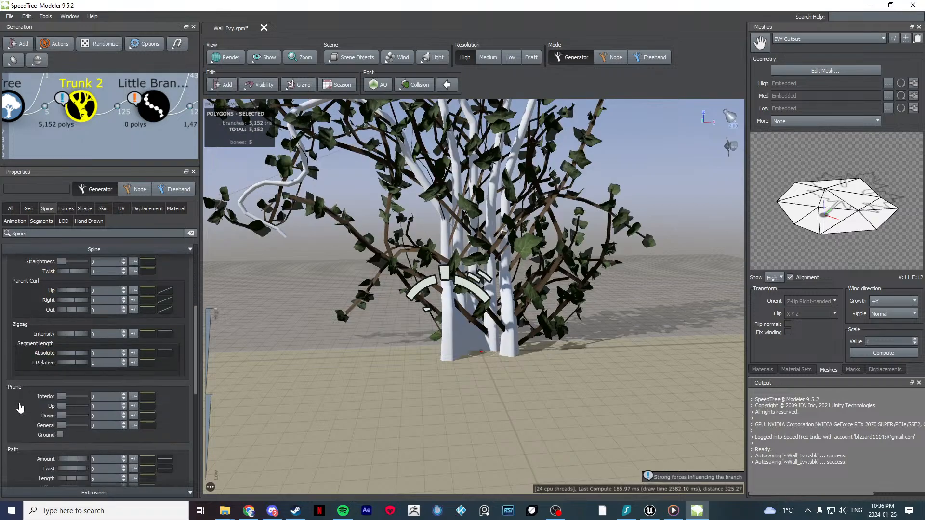
scroll(19, 407, down, 4)
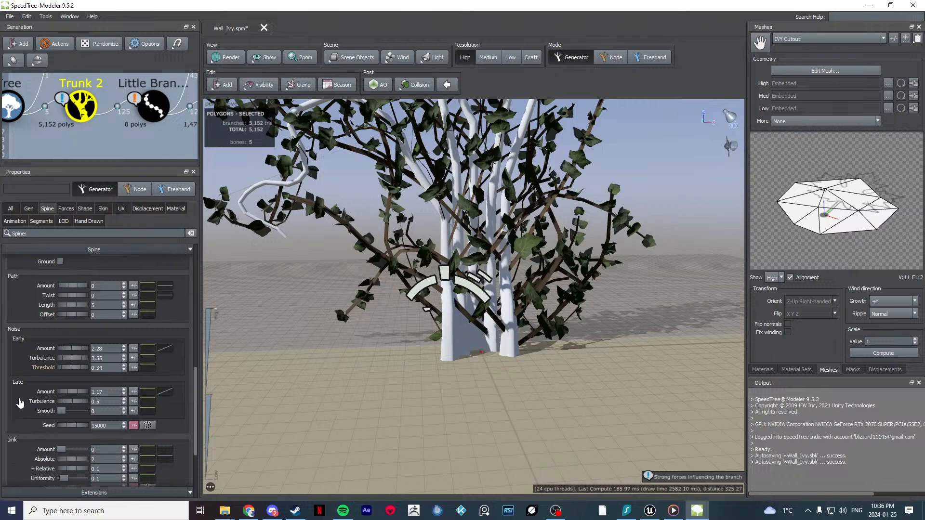
scroll(24, 418, up, 15)
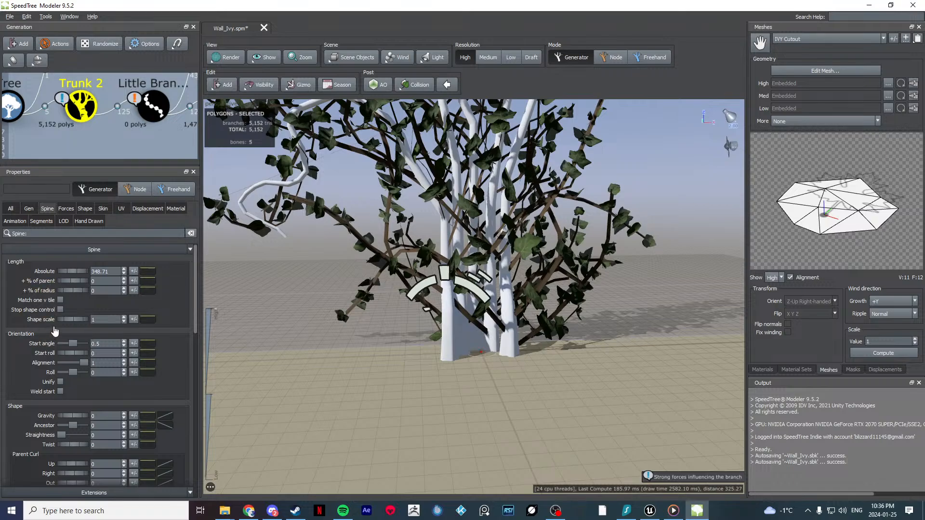
click(29, 208)
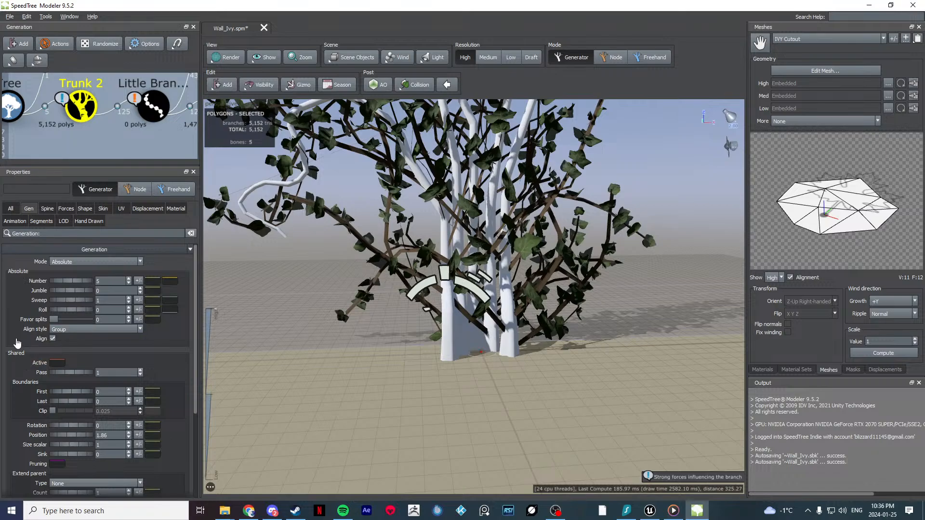
scroll(18, 344, down, 3)
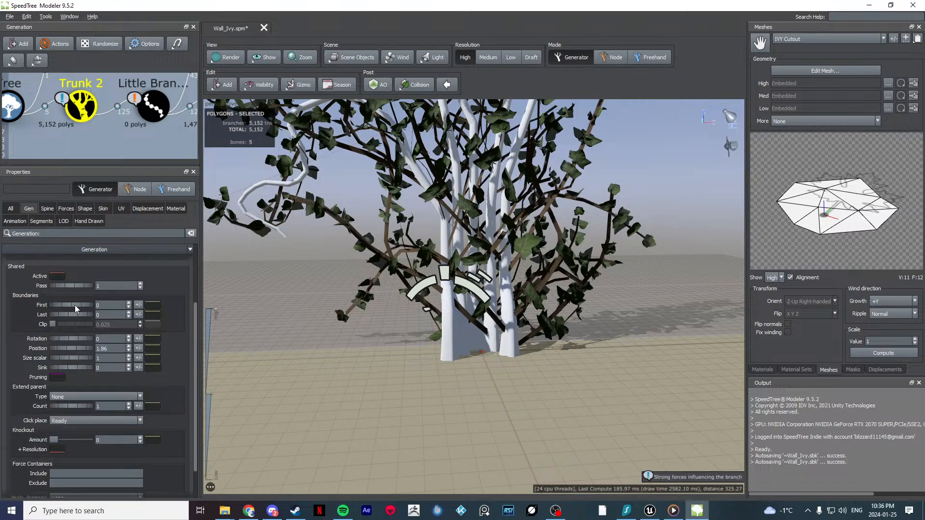
scroll(11, 362, down, 2)
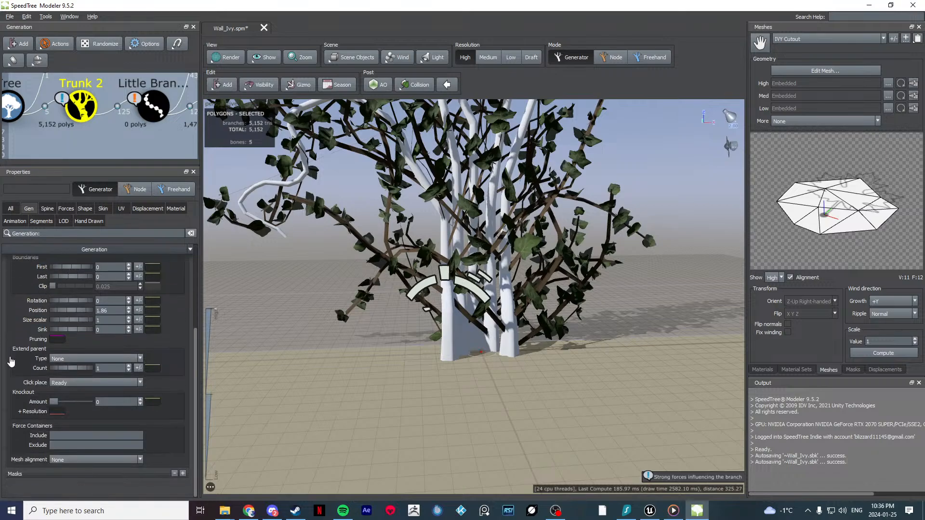
scroll(12, 368, up, 2)
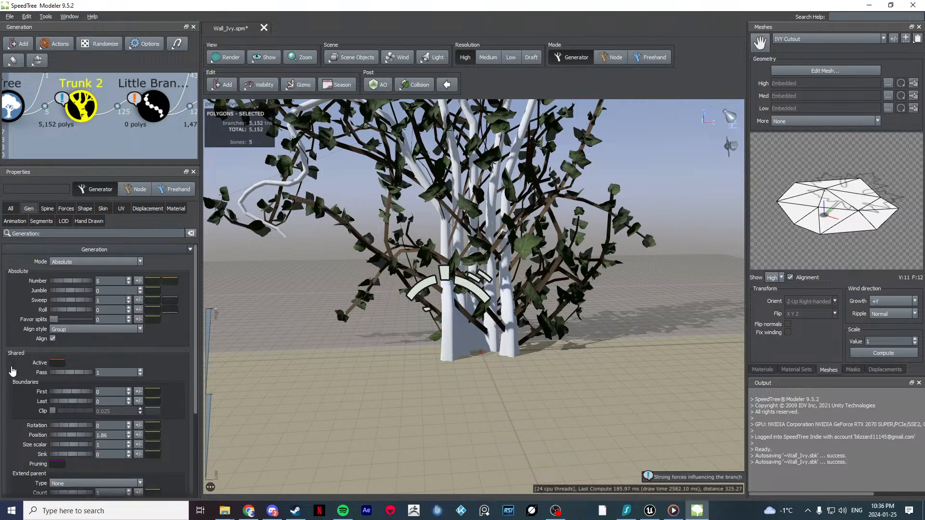
click(43, 210)
click(84, 211)
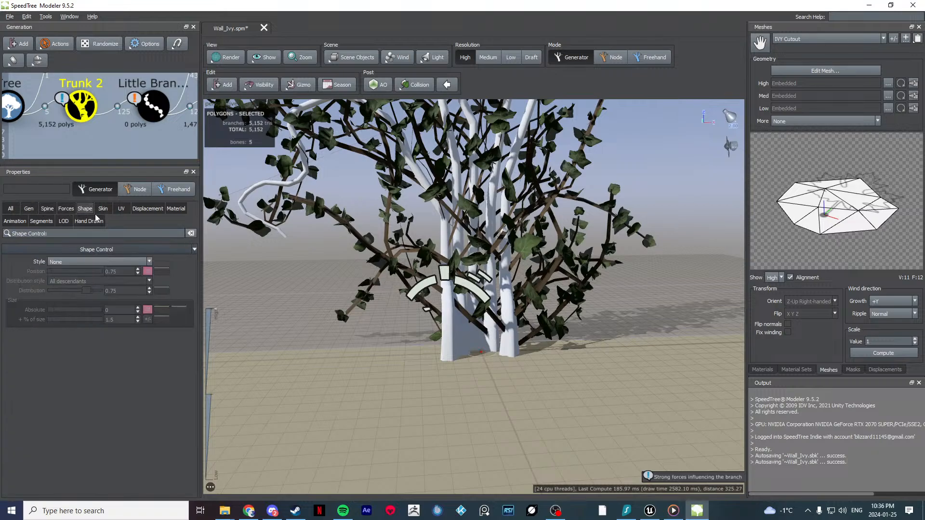
Step: Try a welding spread amount of 0 in the Trunk 2 skin properties and undo it
click(106, 210)
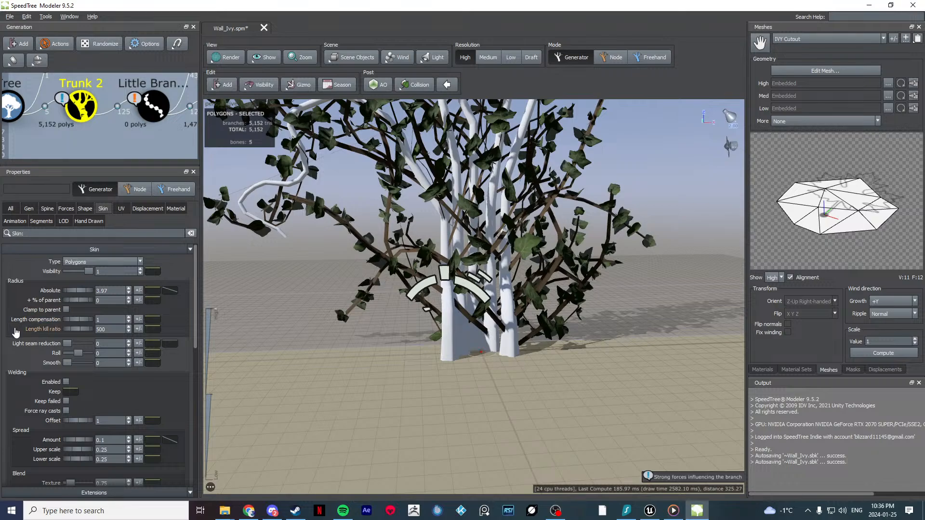
scroll(19, 376, down, 4)
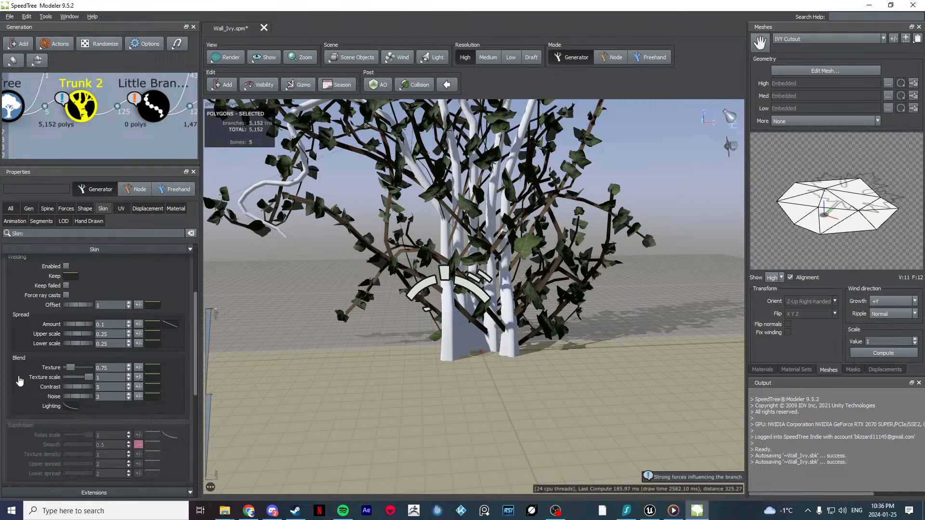
drag(88, 328, 83, 328)
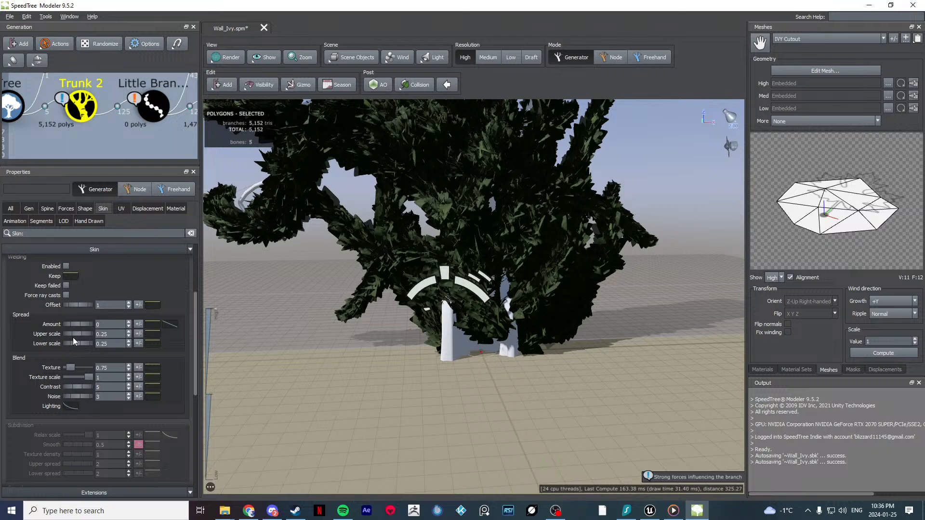
key(ctrl+z)
scroll(18, 350, up, 3)
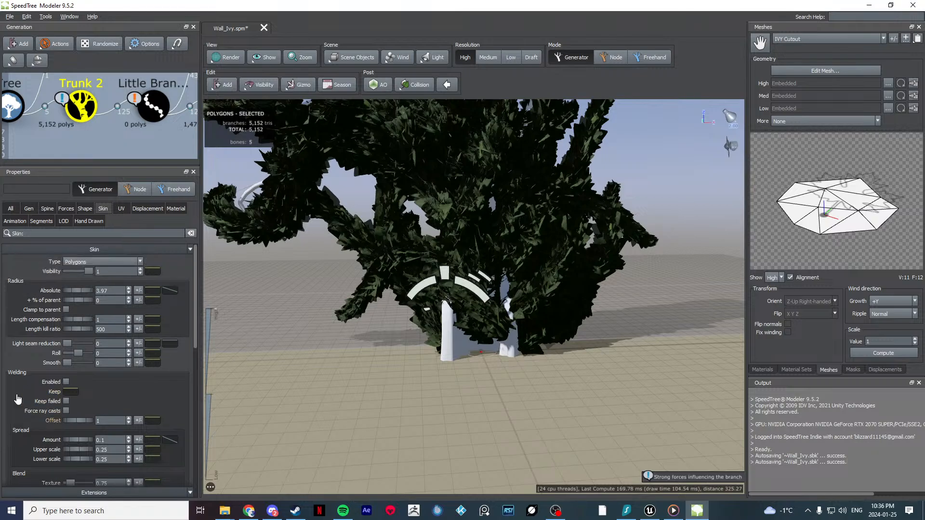
Step: Deselect the trunk, view the whole ivy in front of the wall and save the file
click(28, 209)
click(319, 364)
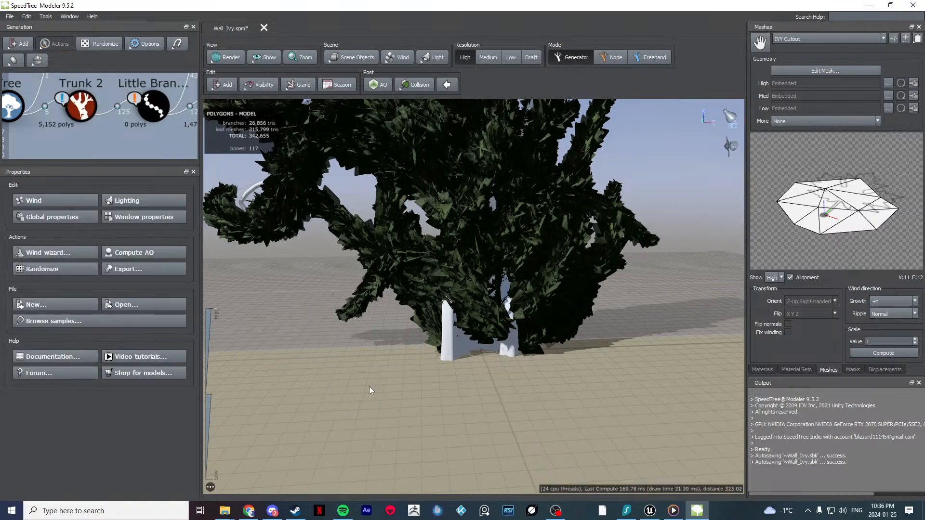
scroll(348, 397, down, 5)
drag(369, 386, 456, 311)
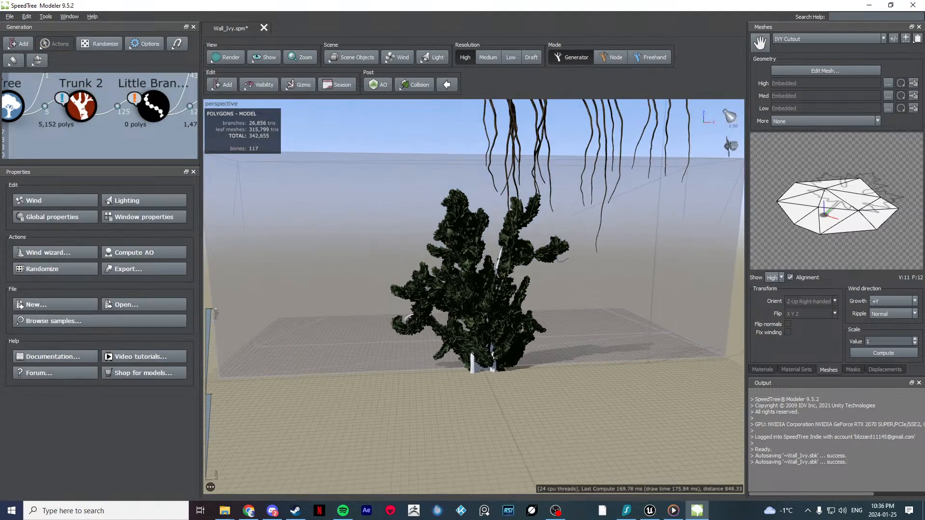
key(ctrl+s)
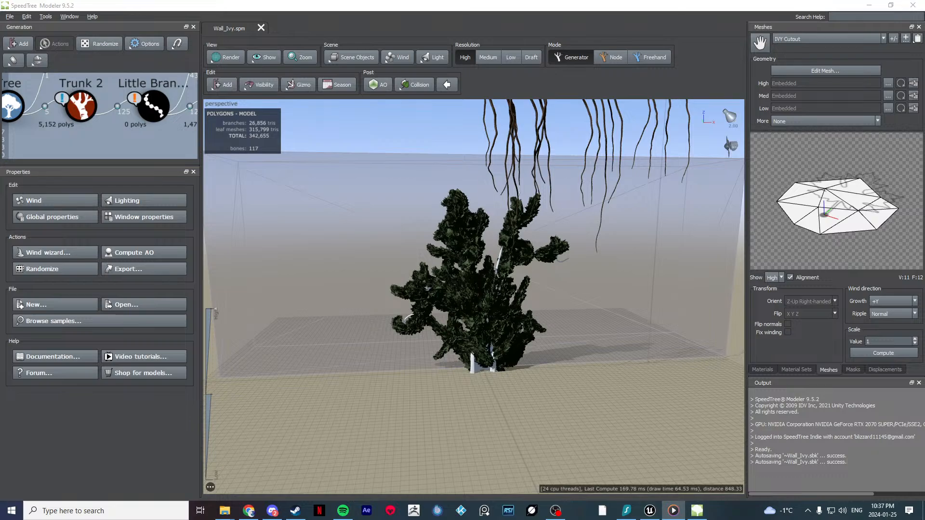
Step: Undo the segment length optimization of the Trunk 2 generator and inspect the ivy up close
drag(606, 308, 545, 369)
scroll(550, 338, up, 5)
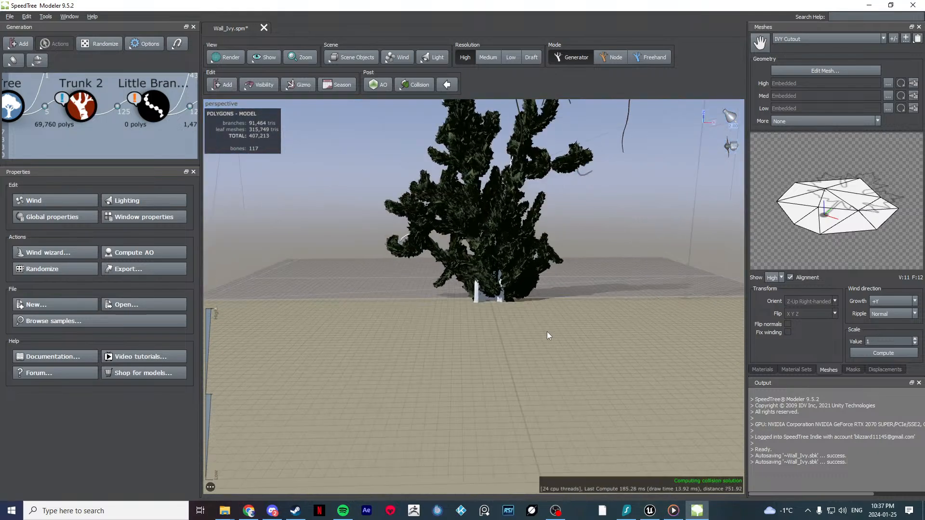
drag(543, 342, 511, 332)
scroll(511, 338, down, 3)
scroll(510, 332, up, 3)
Step: Set the Wall_Force strength of the Little Branches generator to 10
middle_drag(122, 124, 95, 124)
scroll(99, 124, down, 2)
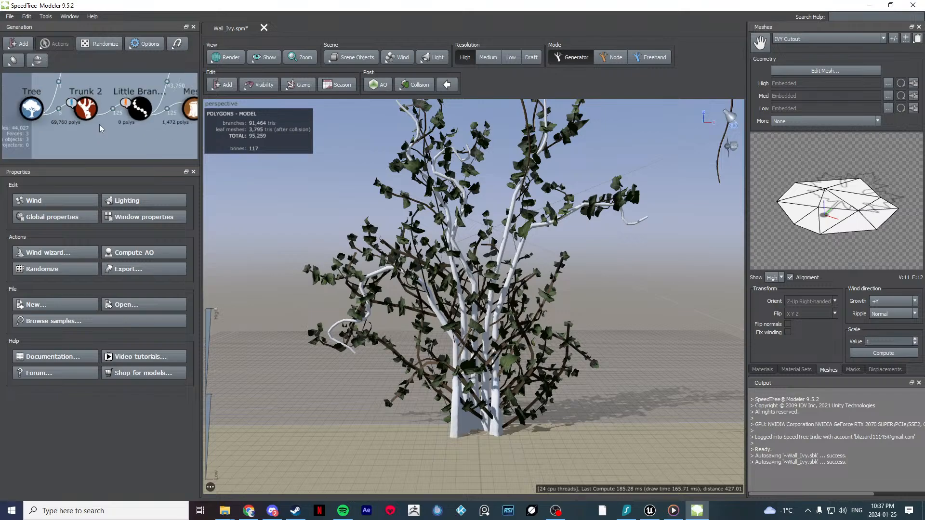
click(131, 112)
click(66, 208)
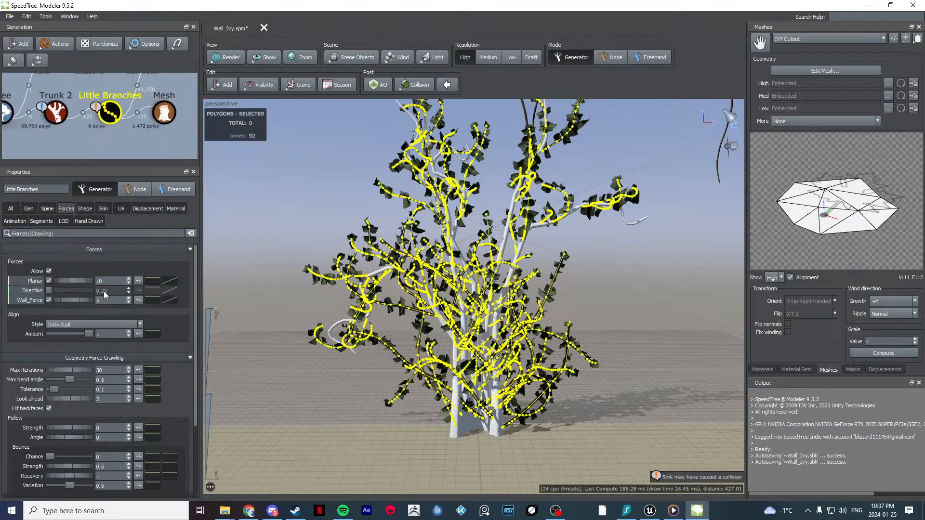
double_click(112, 301)
text(10)
key(Return)
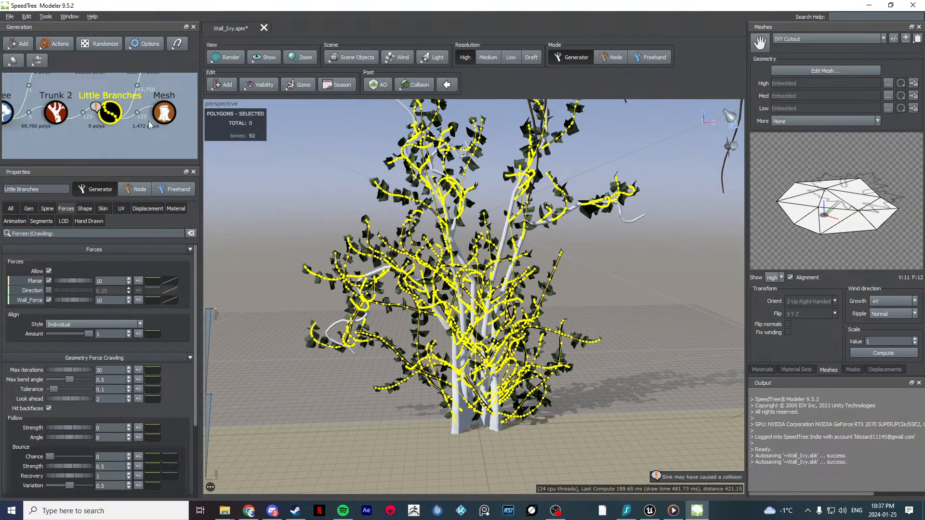
Step: Try enabling Wall_Force on the Leaf Mesh generator, check the foliage and undo the change
click(148, 121)
click(134, 110)
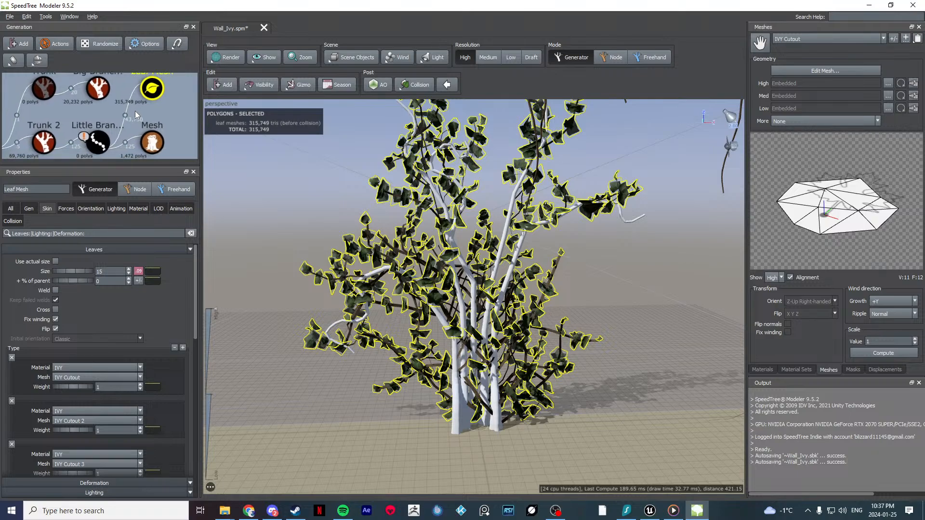
click(66, 208)
double_click(120, 292)
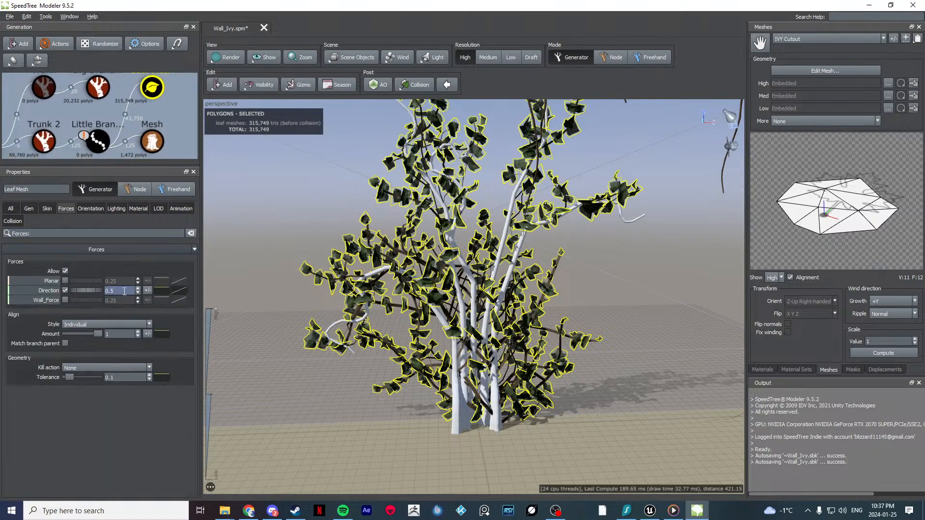
click(65, 300)
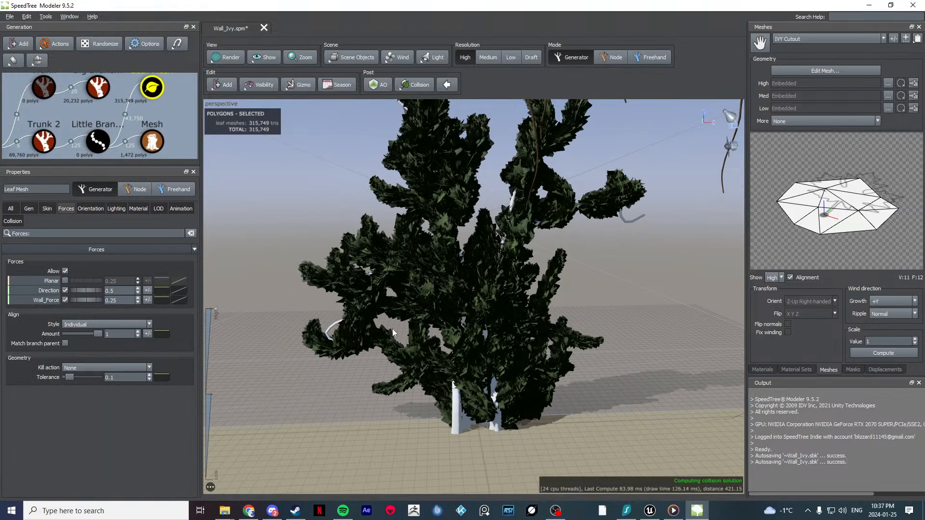
mouse_move(366, 318)
mouse_down()
mouse_move(447, 333)
mouse_move(515, 328)
mouse_move(398, 337)
mouse_move(389, 323)
mouse_move(374, 325)
mouse_up()
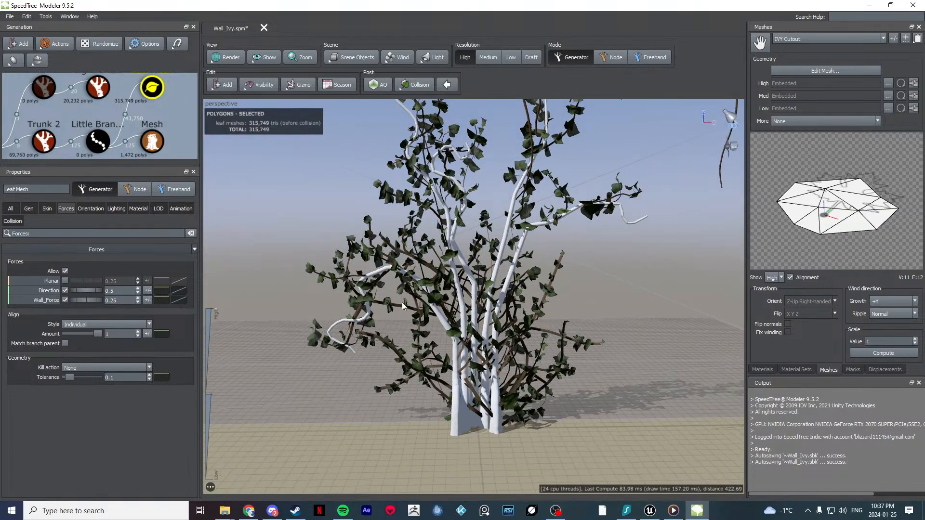
key(ctrl+z)
Step: Set the Wall_Force strength of the Little Branches generator to 25 and check the ivy from several angles
click(97, 141)
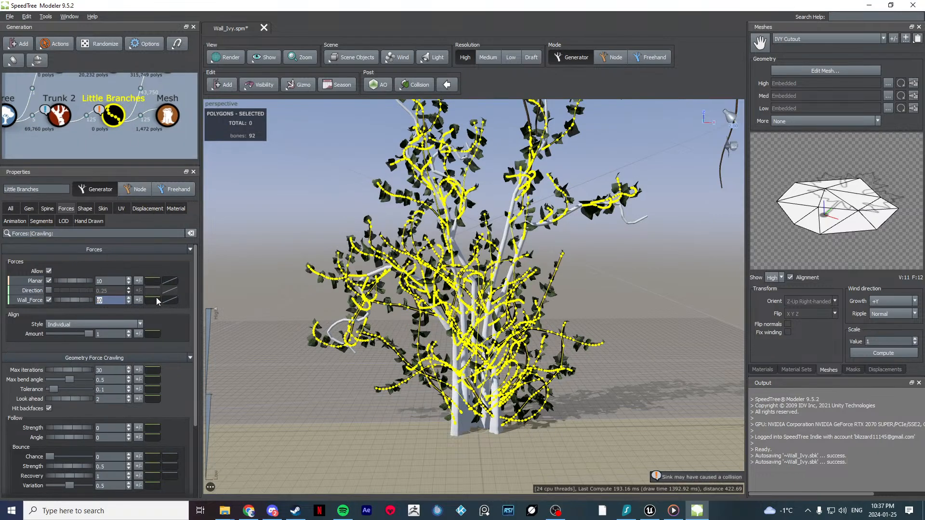
text(25)
key(Return)
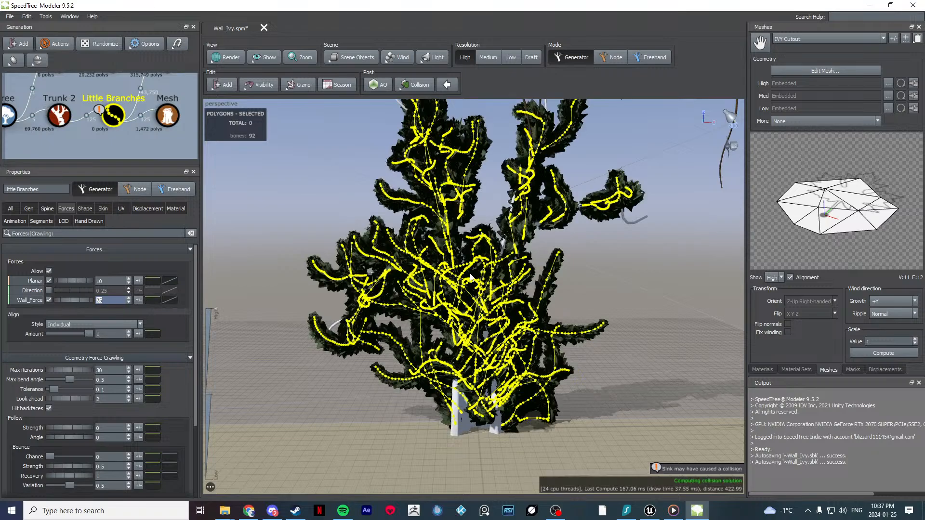
drag(545, 273, 580, 332)
click(623, 392)
drag(623, 392, 591, 343)
click(591, 342)
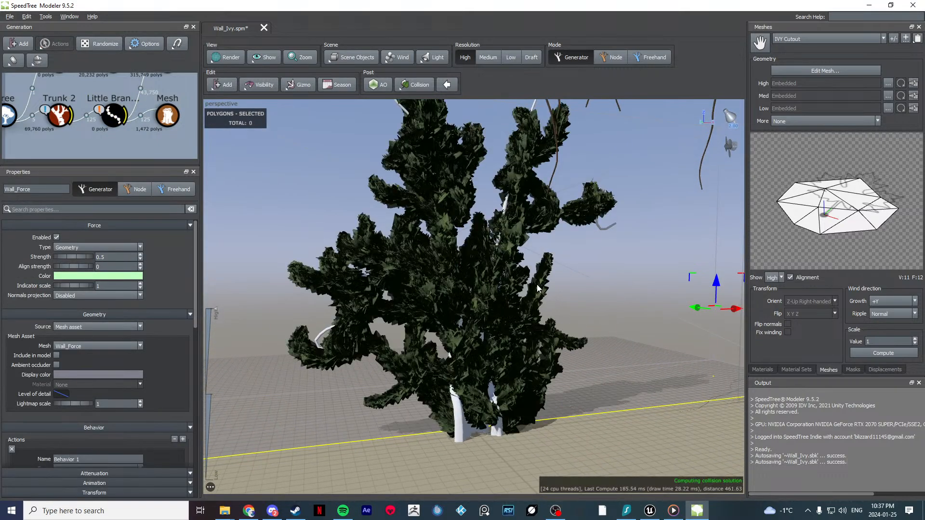
drag(553, 300, 520, 263)
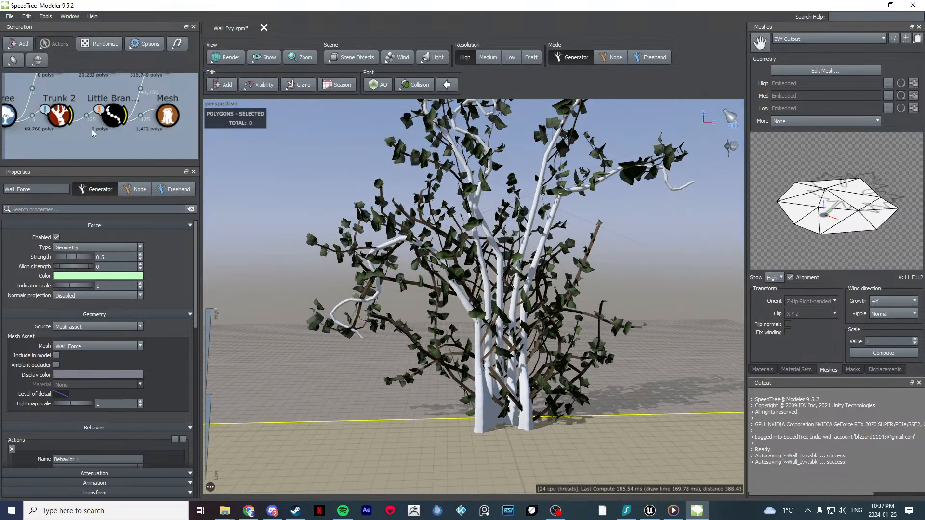
Step: Try an absolute spine length of 1 for the Little Branches generator
click(114, 114)
click(30, 209)
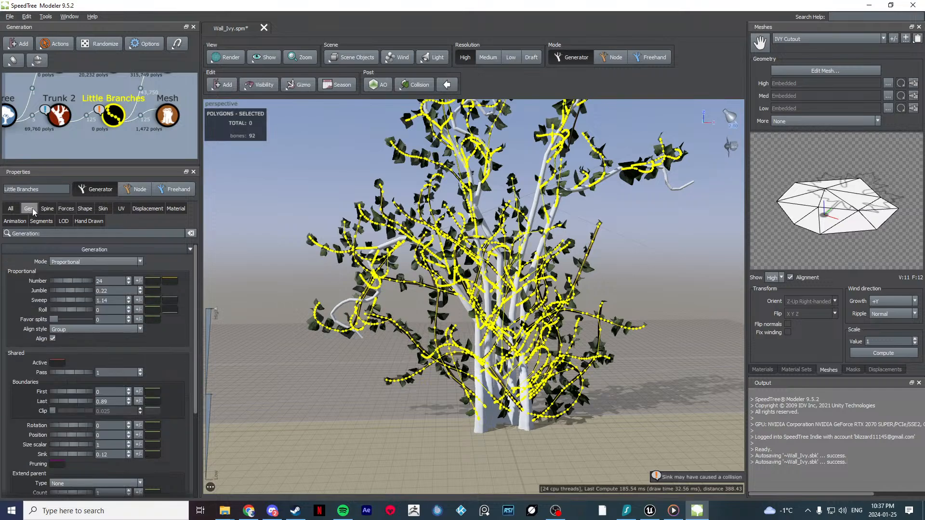
click(48, 209)
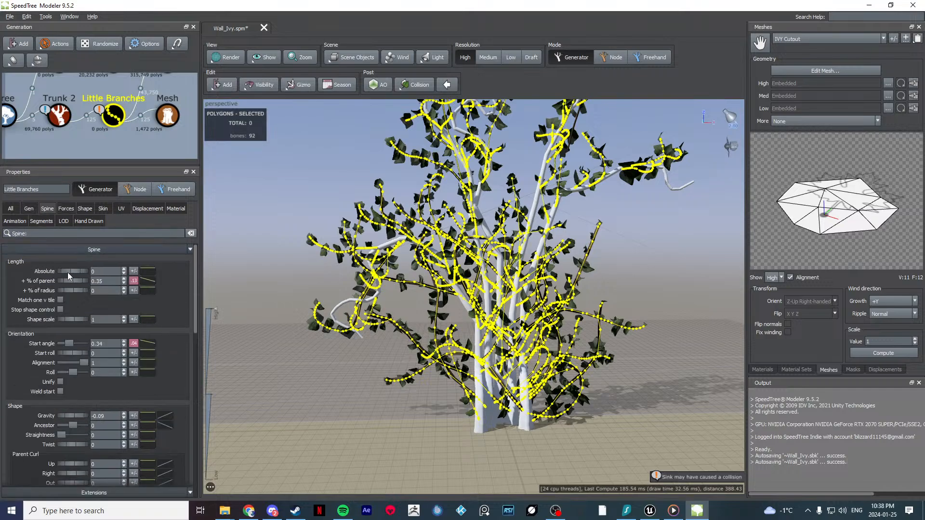
drag(68, 272, 86, 270)
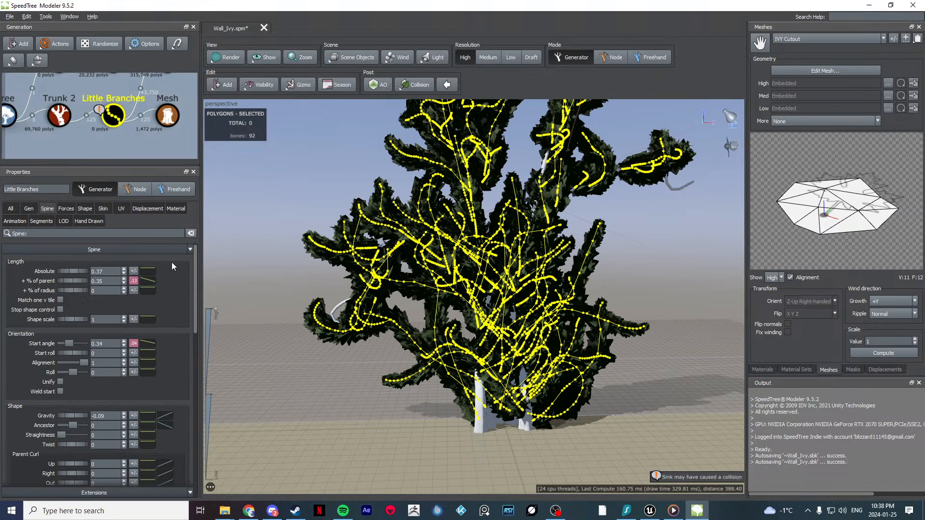
drag(172, 264, 210, 261)
click(93, 271)
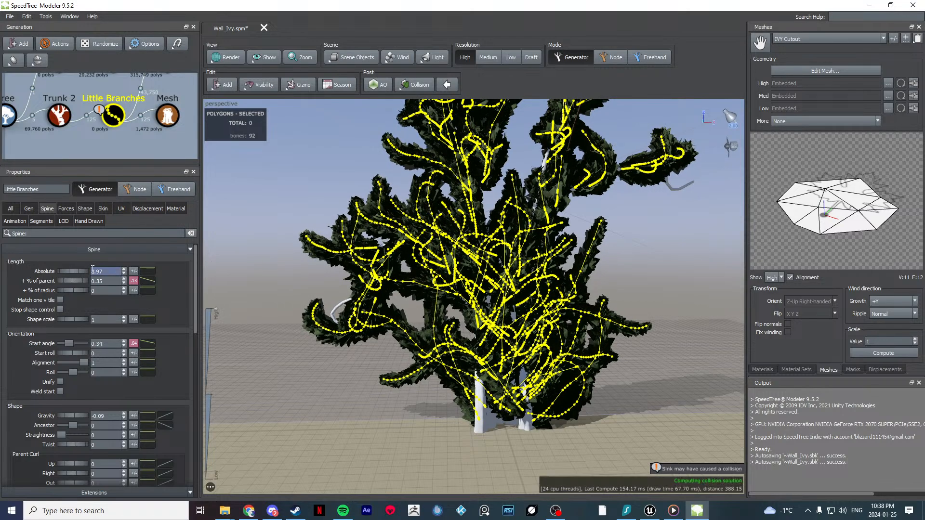
key(Return)
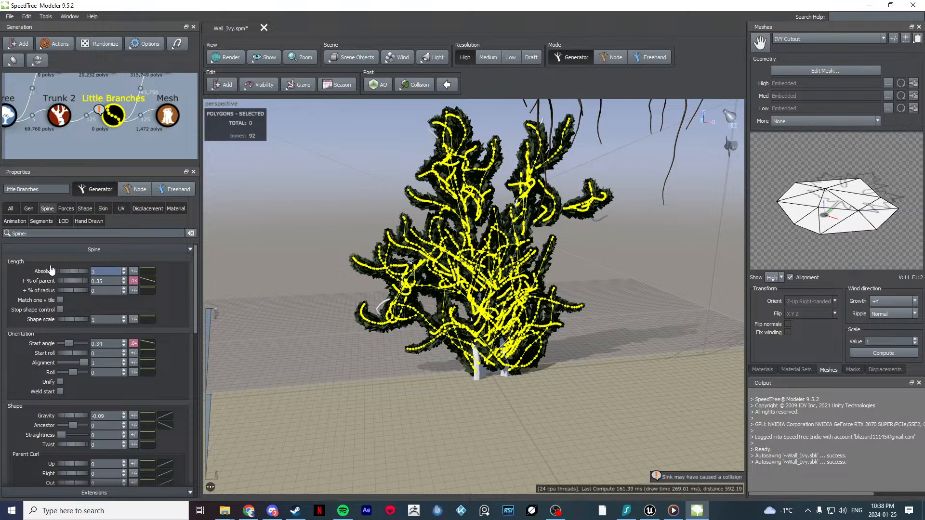
Step: Try an absolute spine length of 100 for the little branches and view the whole ivy deselected
drag(470, 337, 444, 339)
scroll(440, 337, down, 3)
click(440, 337)
scroll(463, 337, up, 3)
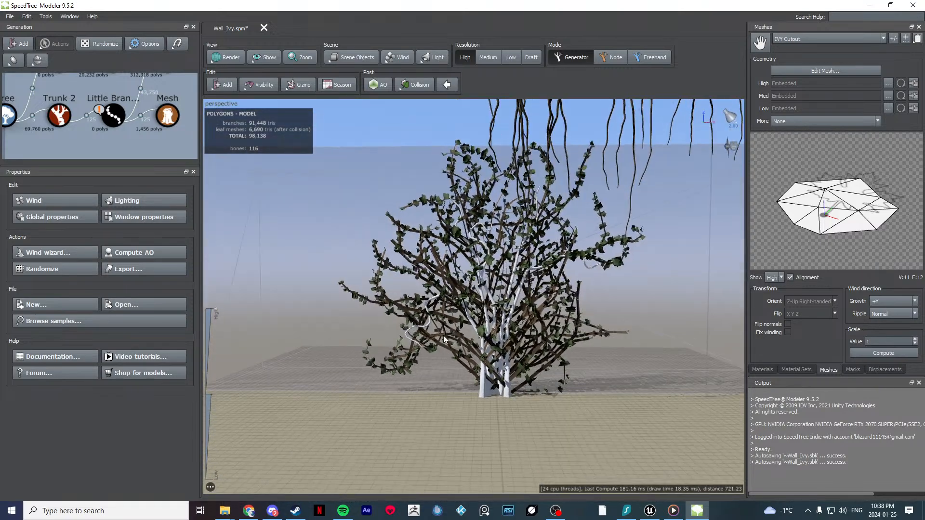
Step: Set the absolute spine length of the Little Branches generator to 50 and deselect it
click(113, 115)
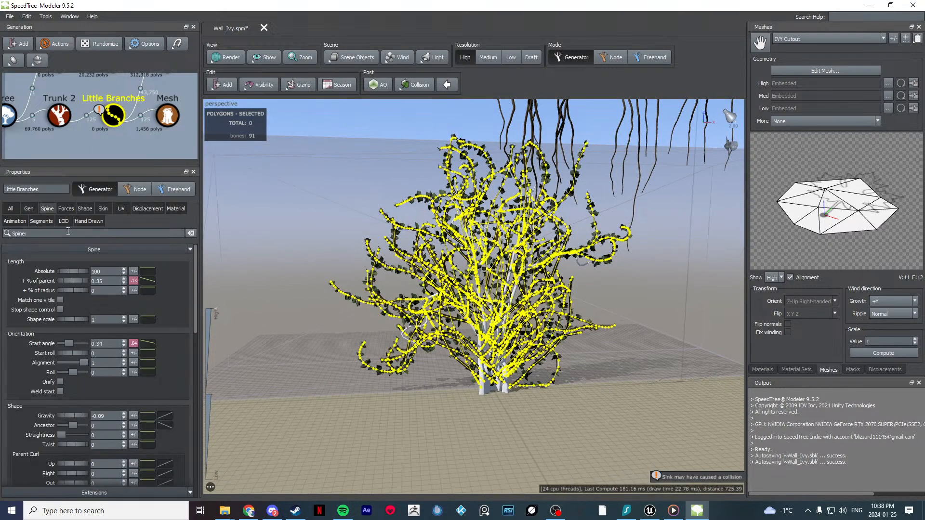
key(Return)
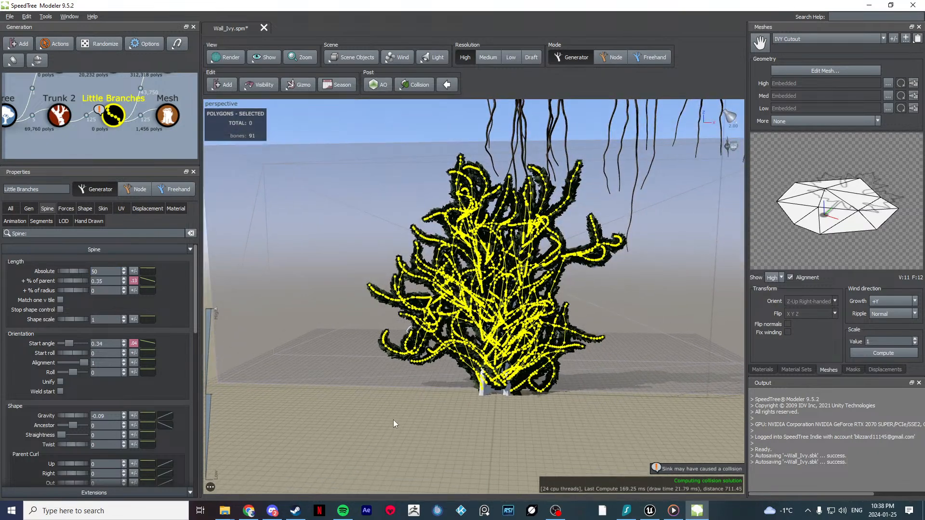
click(393, 420)
Step: Examine the branch and leaf coverage around the trunks up close and against the wall
drag(408, 392, 466, 333)
scroll(466, 332, up, 10)
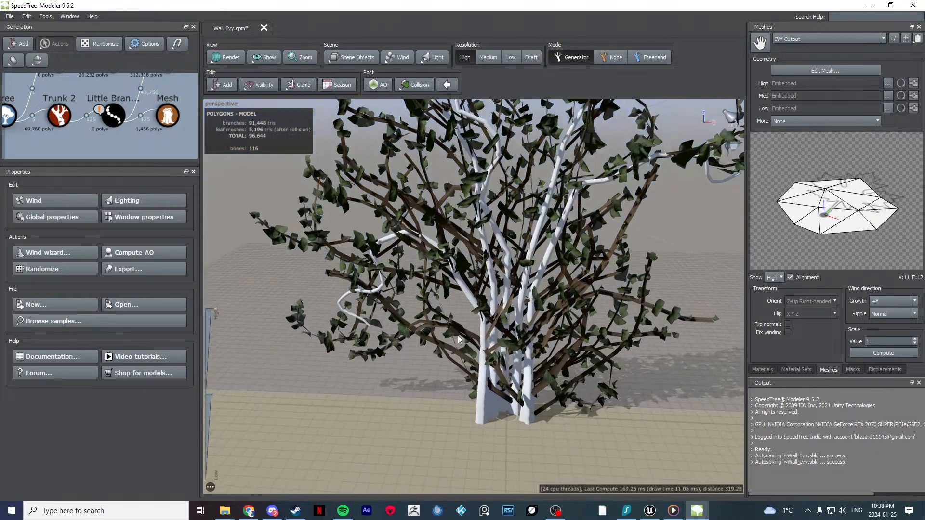
scroll(462, 321, down, 8)
drag(456, 322, 471, 328)
scroll(470, 328, up, 7)
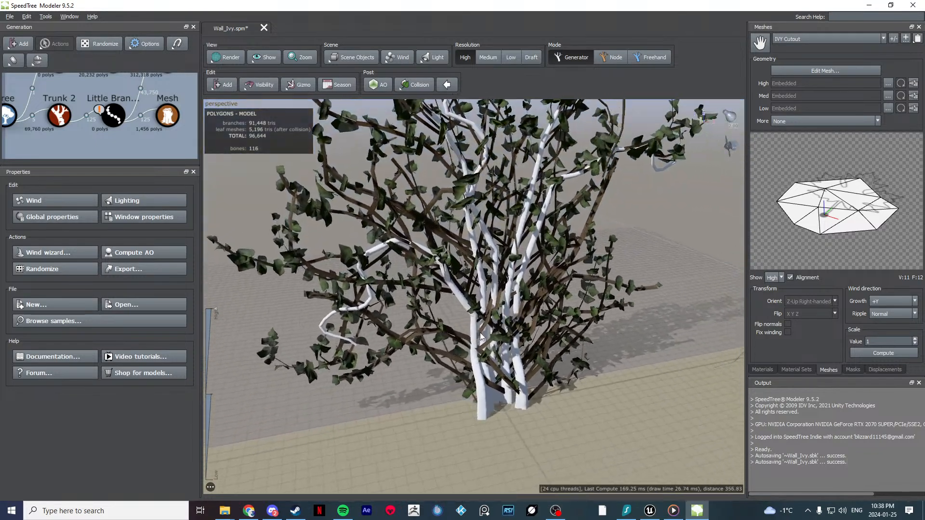
drag(470, 337, 480, 309)
scroll(537, 320, down, 6)
scroll(537, 319, up, 6)
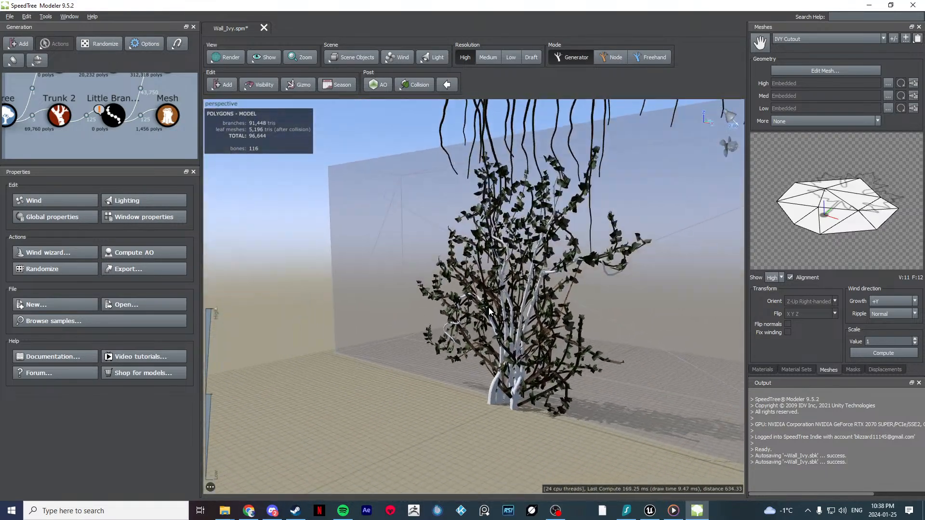
scroll(495, 292, up, 2)
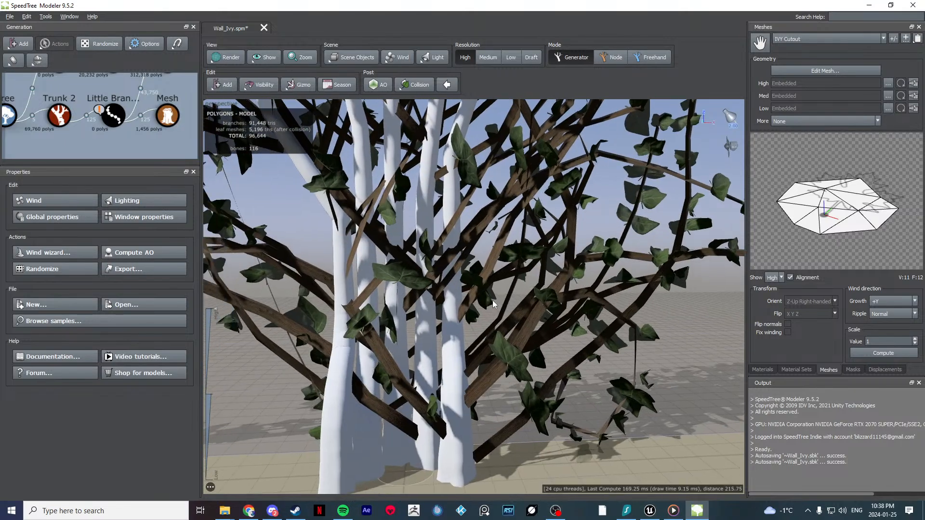
Step: Apply the Bark material to the untextured white trunks of the ivy
click(777, 38)
click(774, 35)
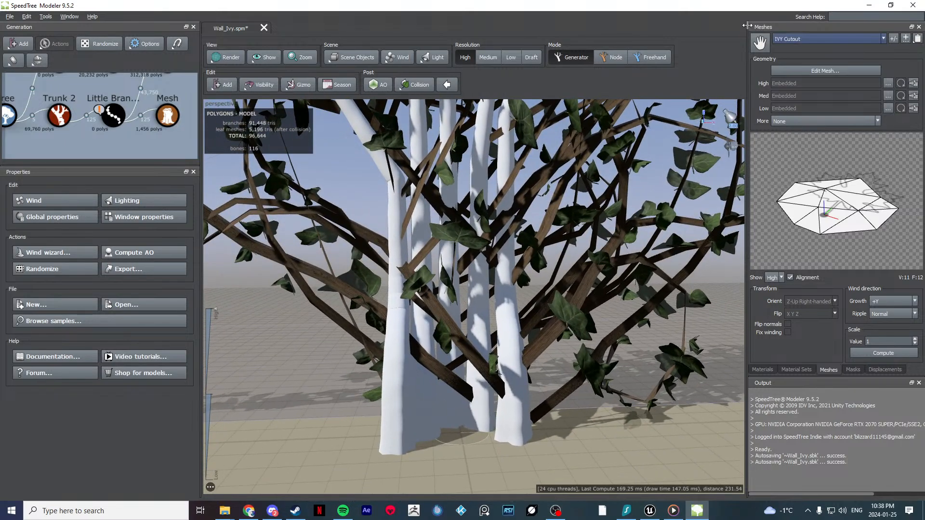
click(762, 369)
click(791, 40)
click(783, 54)
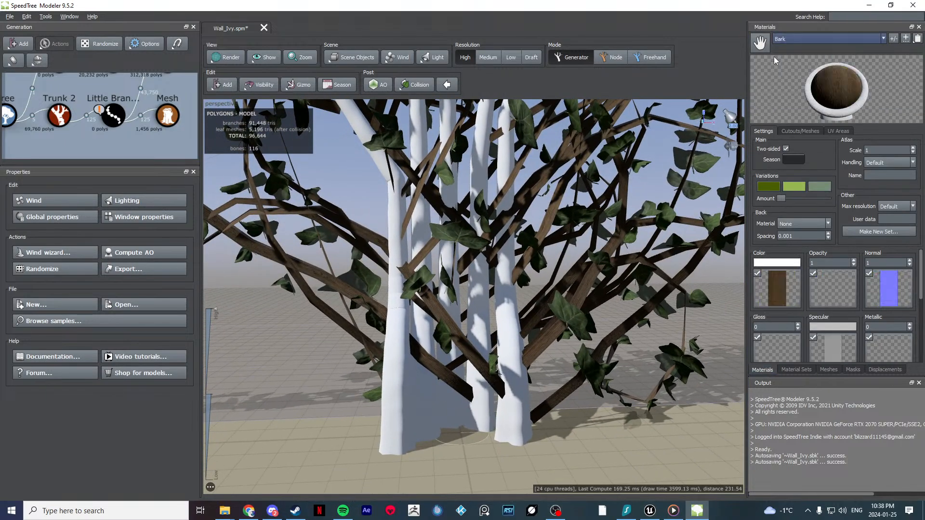
drag(761, 42, 519, 316)
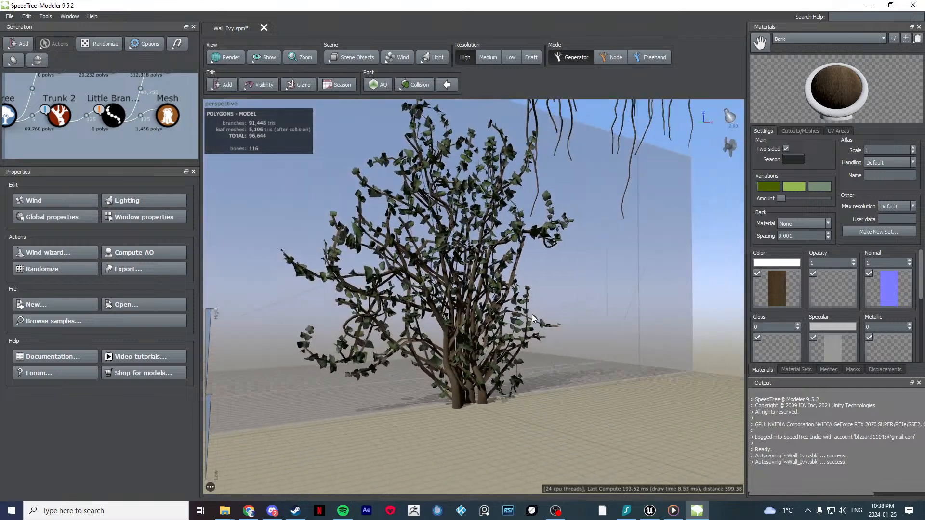
Step: Check the bark-covered ivy from different distances and save the file
scroll(531, 316, down, 5)
drag(532, 322, 503, 282)
scroll(527, 315, up, 5)
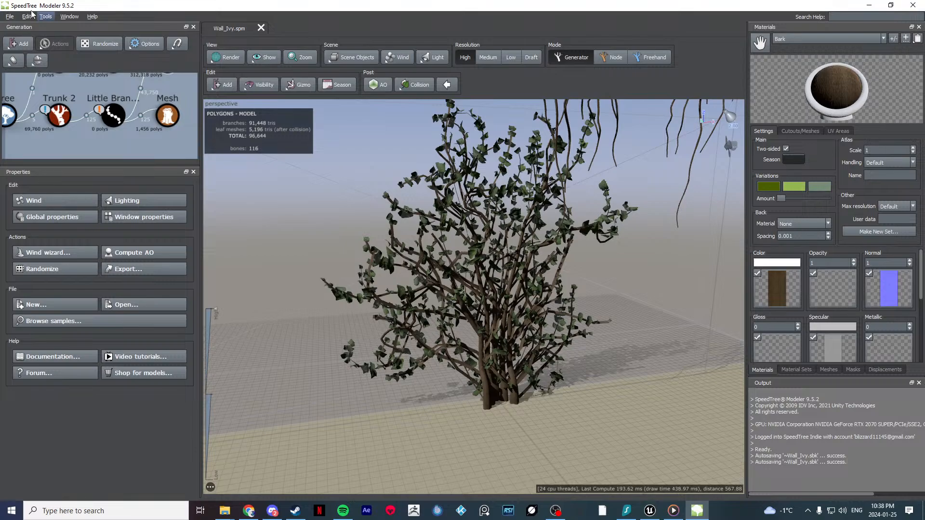
Step: Start a mesh export for games and load the Main Preset export settings
click(10, 17)
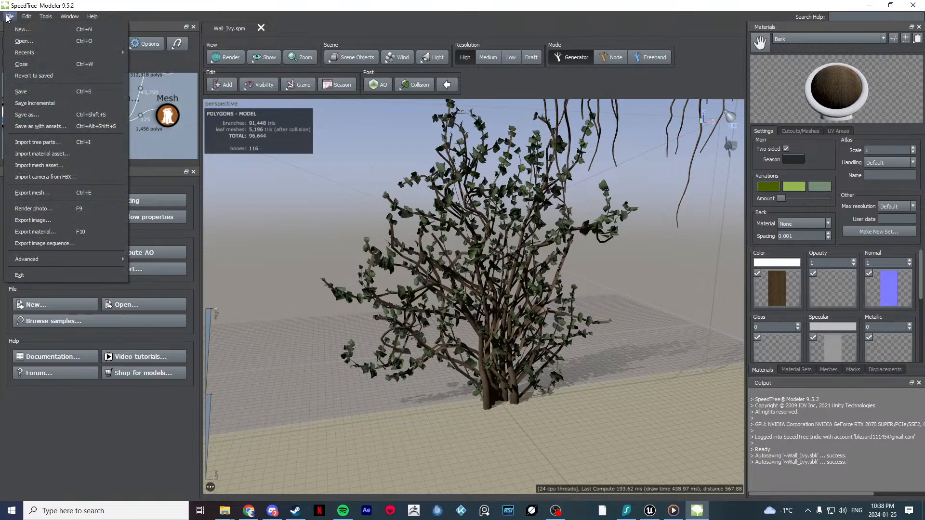
click(41, 194)
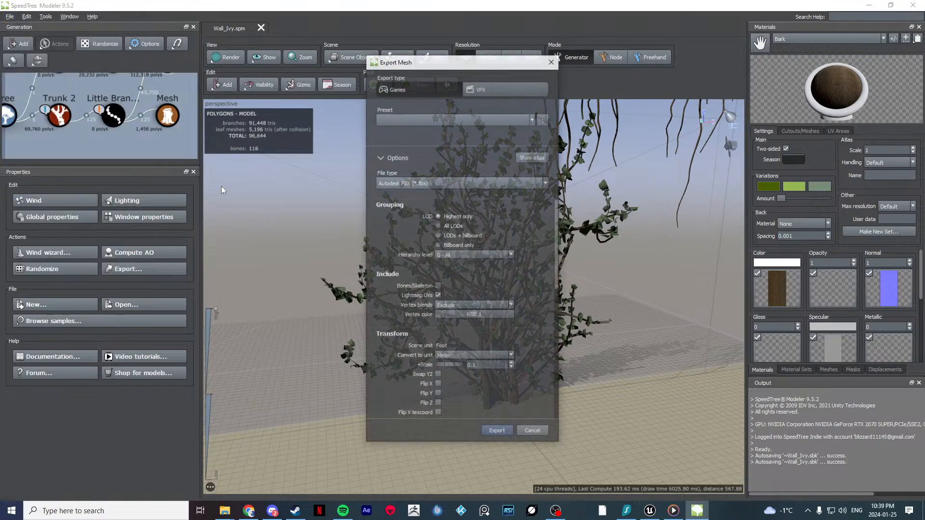
click(463, 114)
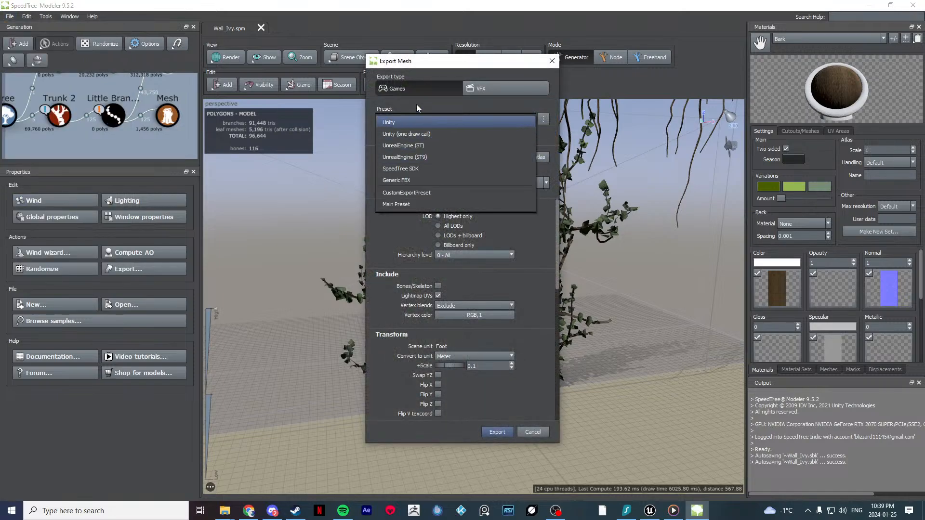
click(411, 204)
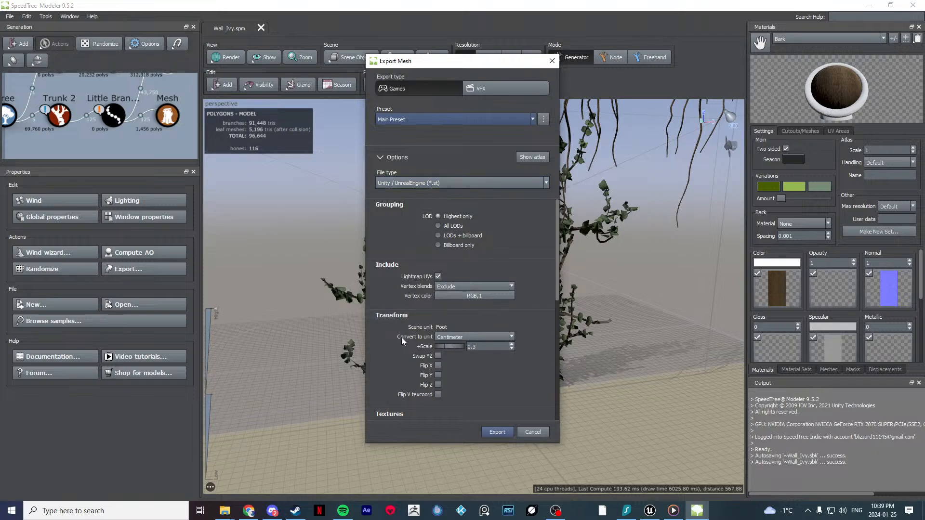
Step: Keep centimeters as the export unit, set the scale to 0.1 and export the mesh as Wall_Ivy.st into the Foliage folder's New folder
click(463, 336)
click(439, 347)
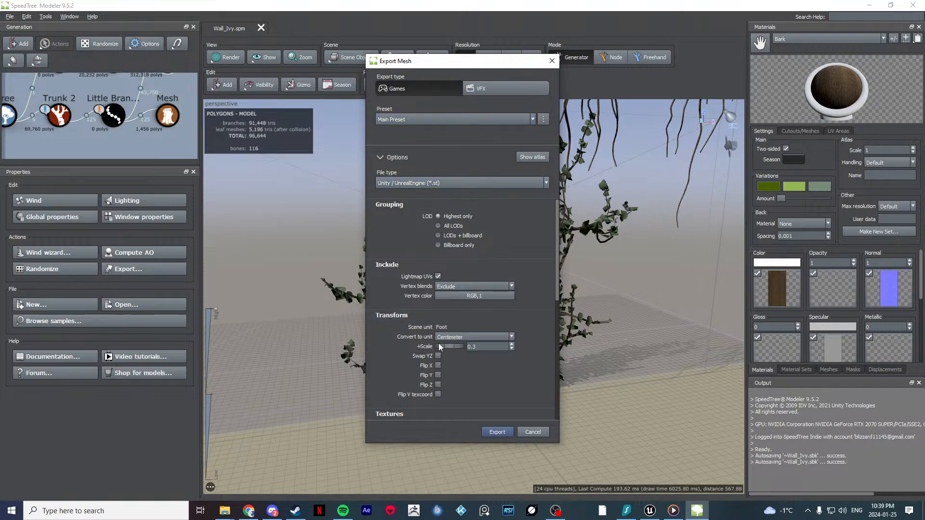
text(0.1)
key(Return)
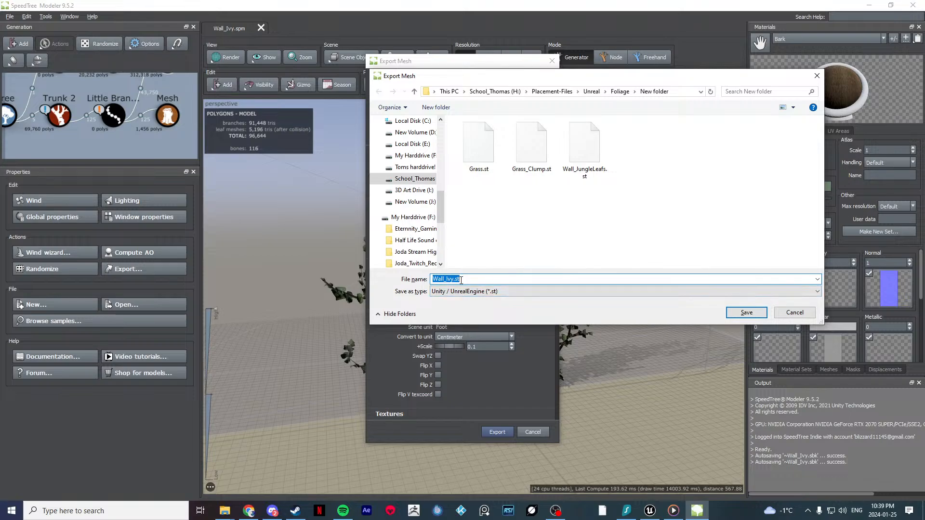
click(746, 312)
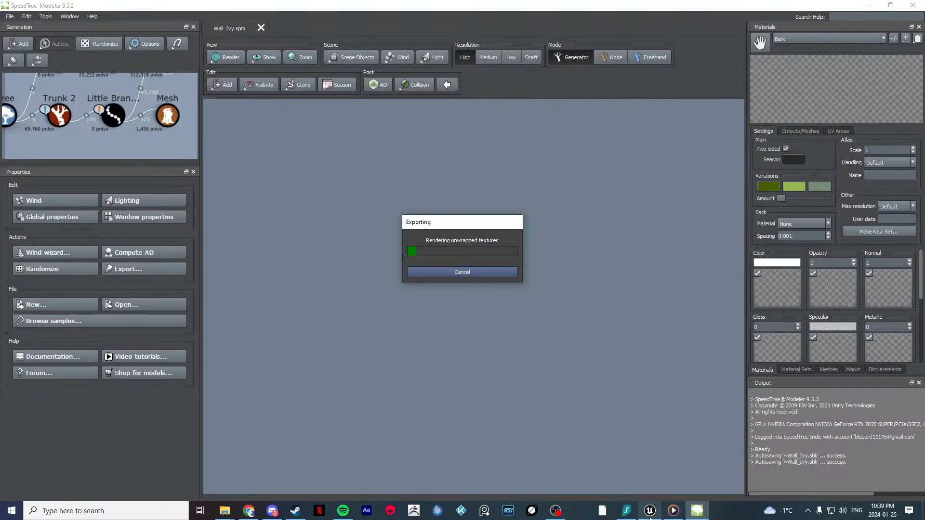
mouse_move(649, 516)
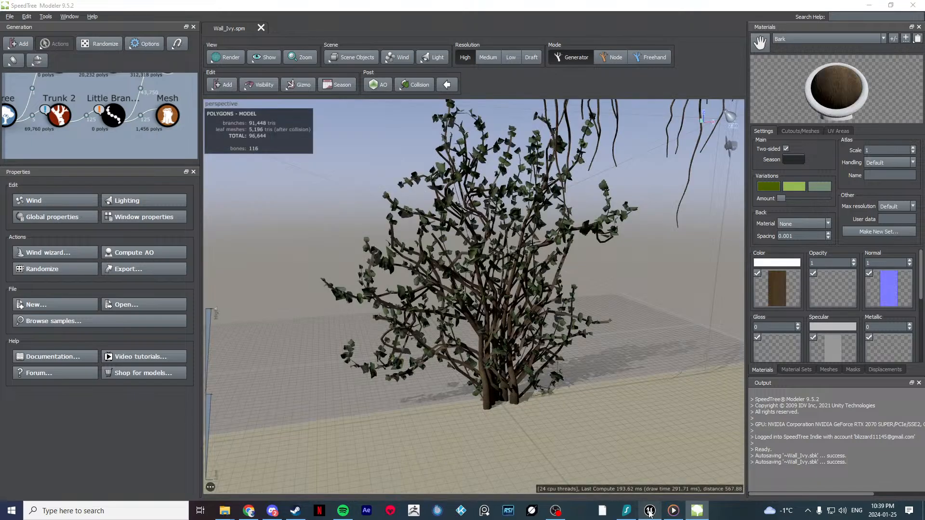
Step: Switch to Unreal Engine, return to Selection mode and locate the mesh asset of the leafy JungleLeaf_Wall2 plant in its content folder
click(649, 511)
scroll(506, 312, up, 1)
key(ctrl+space)
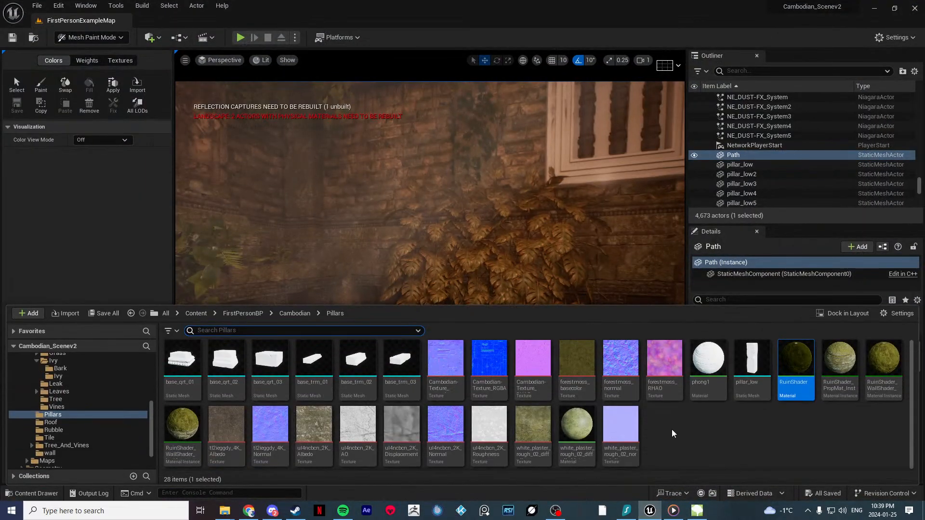
right_click(673, 433)
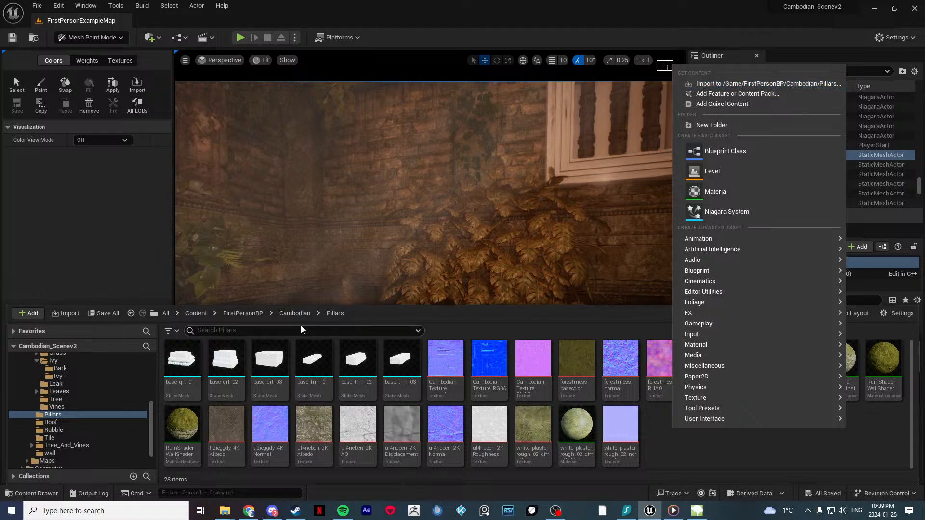
right_drag(415, 231, 473, 213)
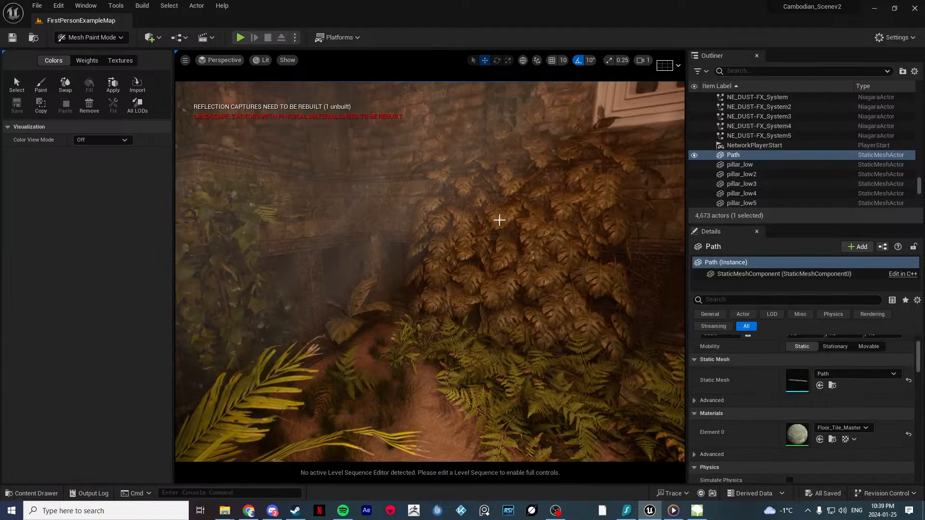
click(86, 36)
click(82, 49)
click(498, 231)
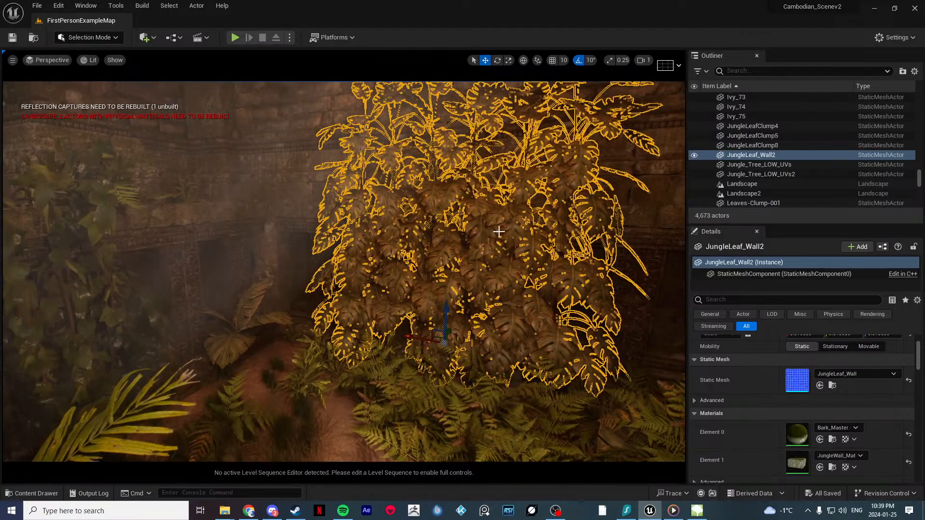
click(832, 386)
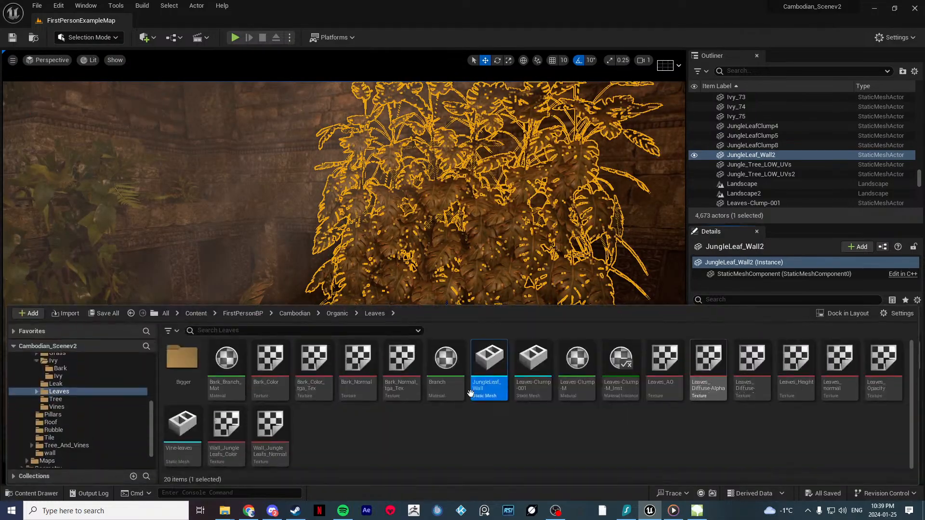
Step: Import Wall_Ivy.st into the Leaves folder as Painted Foliage, with collision, materials, subsurface and vertex processing included
right_click(390, 448)
click(434, 101)
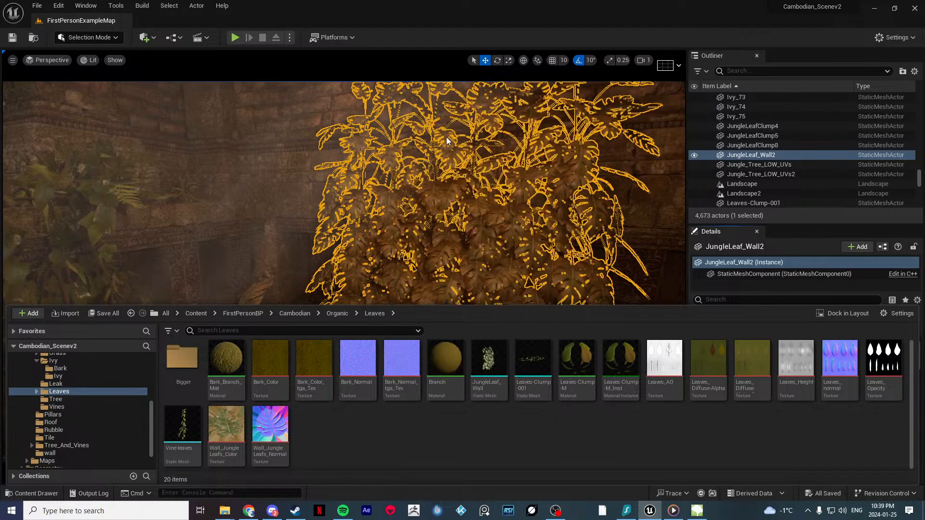
drag(414, 40, 383, 45)
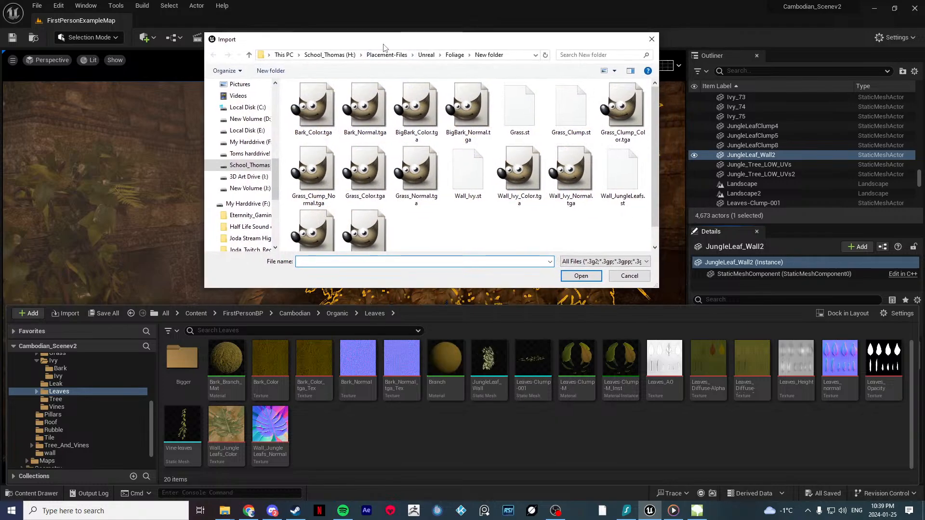
scroll(526, 228, down, 1)
double_click(468, 154)
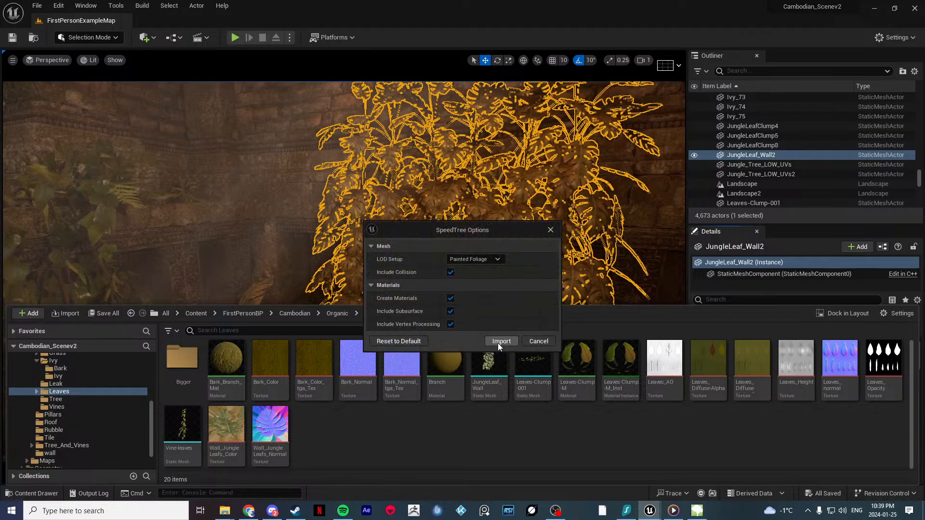
click(501, 342)
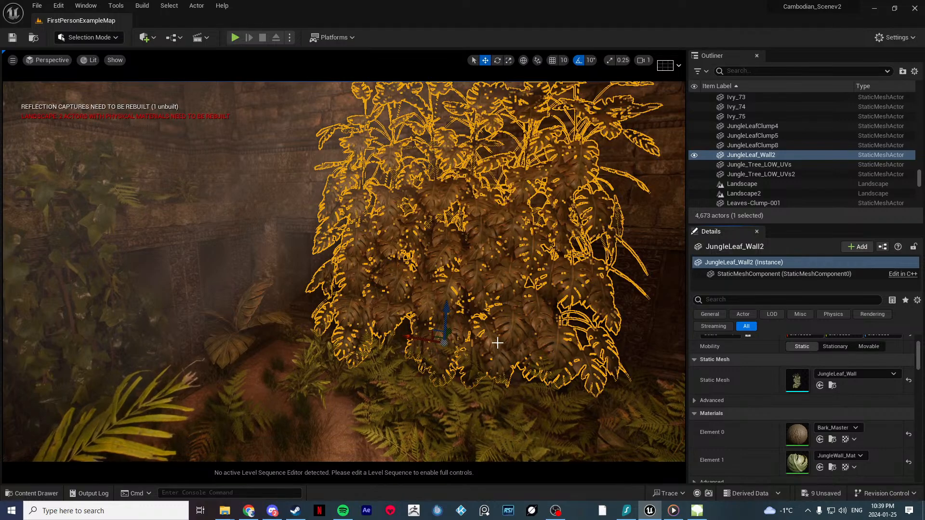
Step: Place the imported Wall_Ivy mesh on the sandy ground of the sunken courtyard and view it from close up
right_drag(497, 343, 382, 314)
key(ctrl+space)
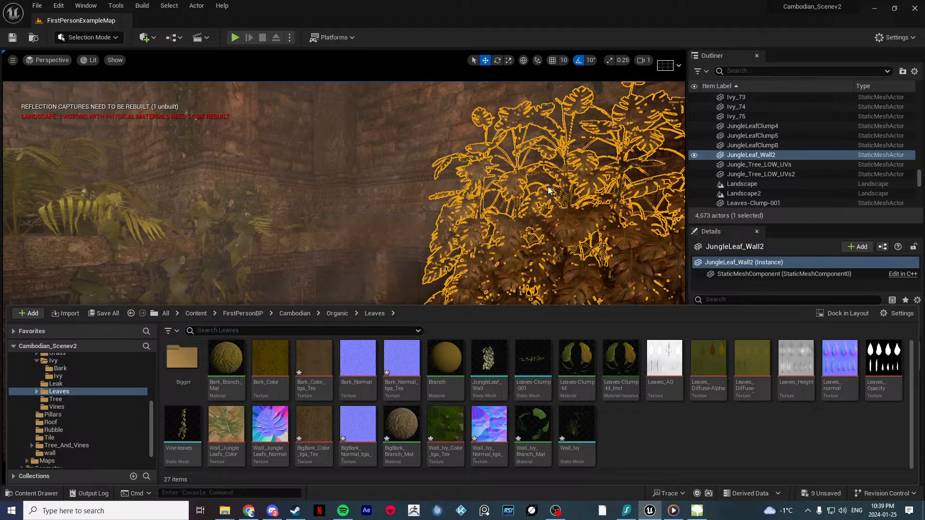
right_drag(583, 208, 492, 205)
key(ctrl+space)
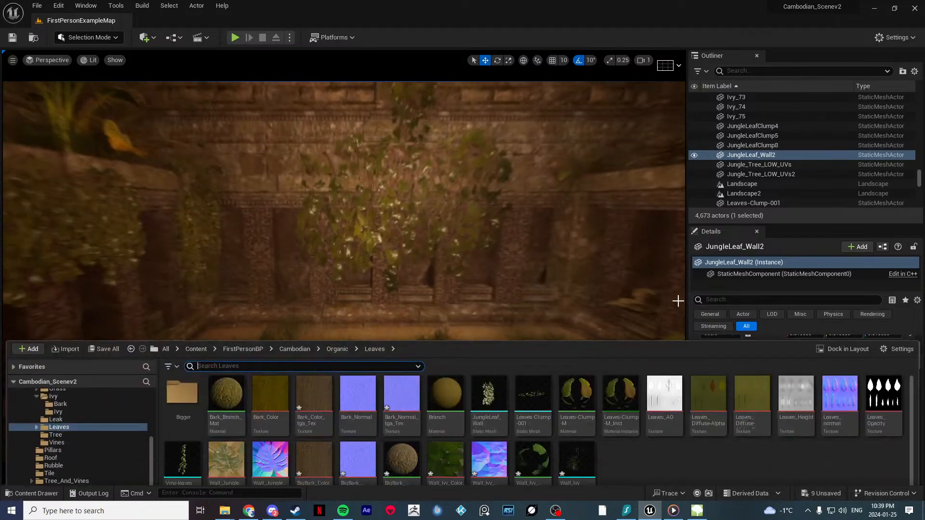
drag(586, 426, 461, 361)
right_drag(474, 270, 496, 272)
key(s)
right_drag(381, 360, 392, 332)
key(w)
key(s)
click(380, 360)
key(w)
Step: Select the oversized Wall_Ivy in the courtyard and scale it down uniformly
click(435, 277)
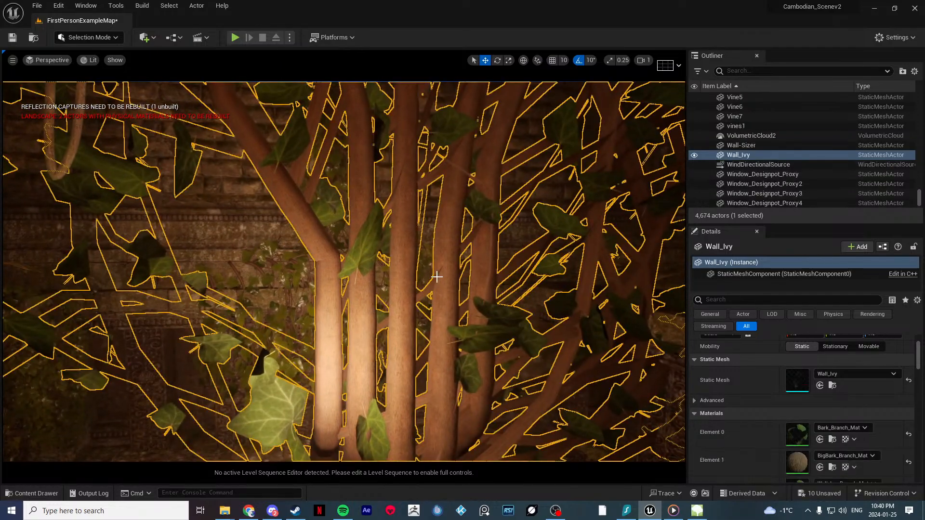
key(s)
right_drag(436, 276, 436, 301)
key(r)
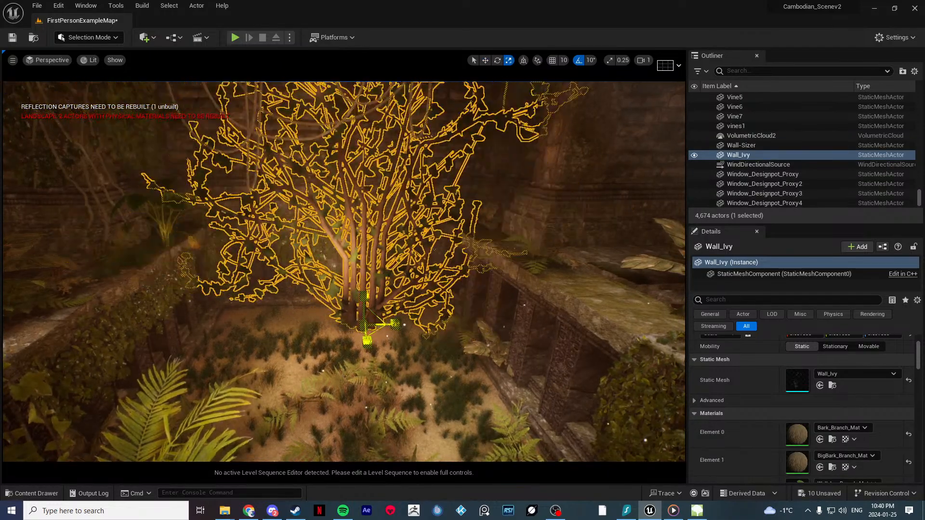
drag(363, 326, 347, 337)
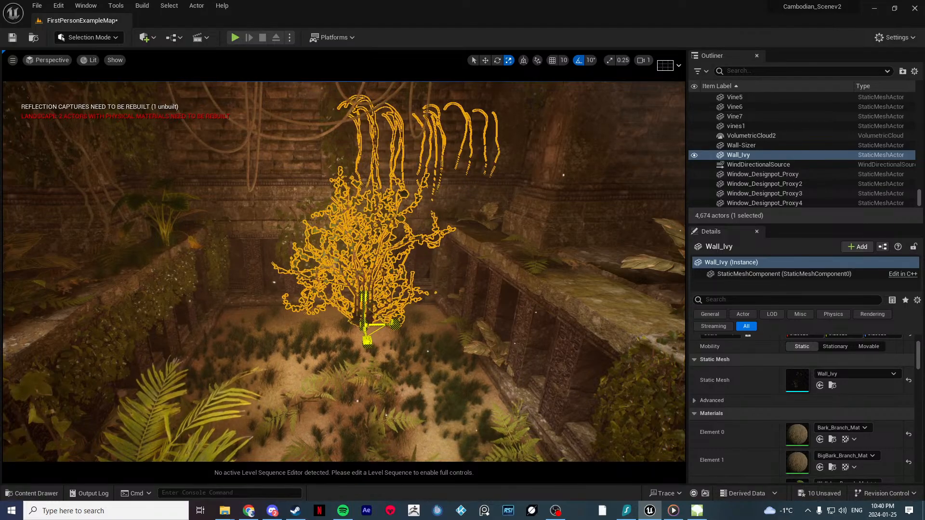
Step: Move the Wall_Ivy back against the carved courtyard wall so its branches spread over the stone
click(366, 386)
right_drag(366, 385, 356, 338)
key(w)
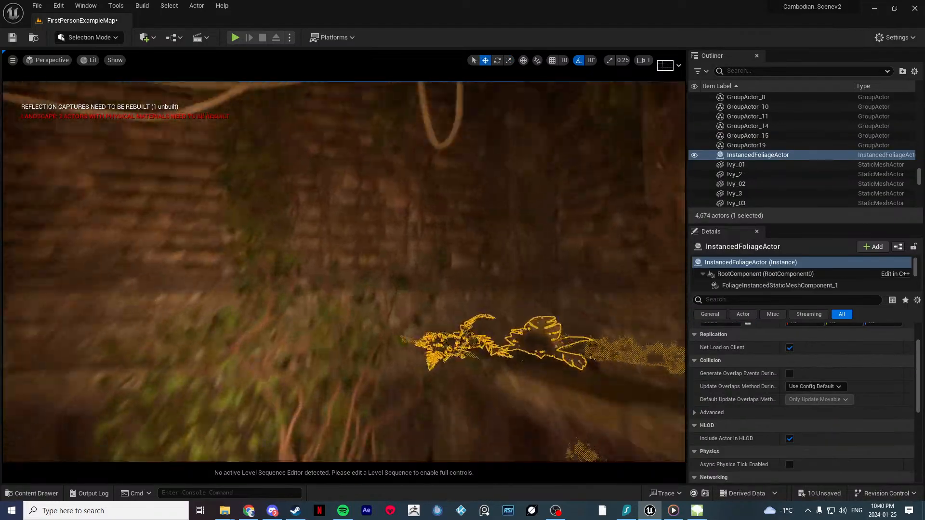
click(361, 248)
right_drag(362, 247, 352, 363)
key(w)
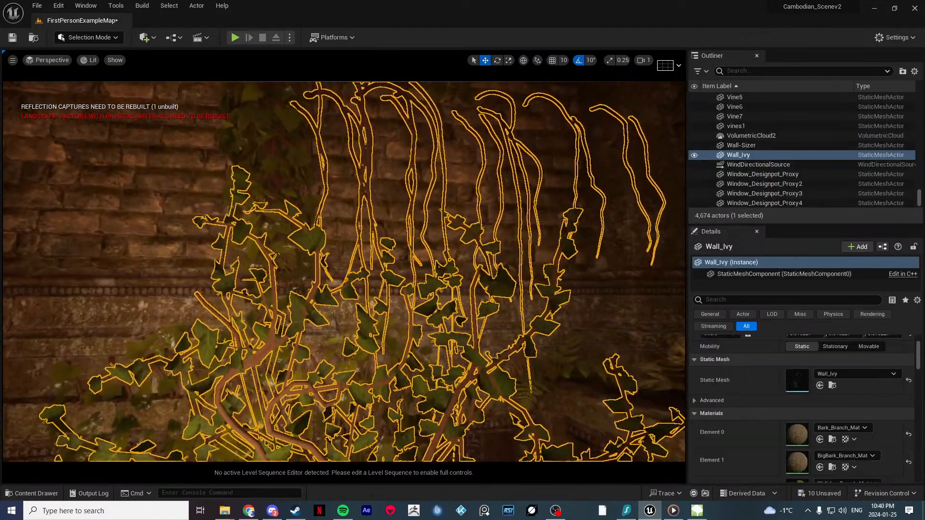
key(f)
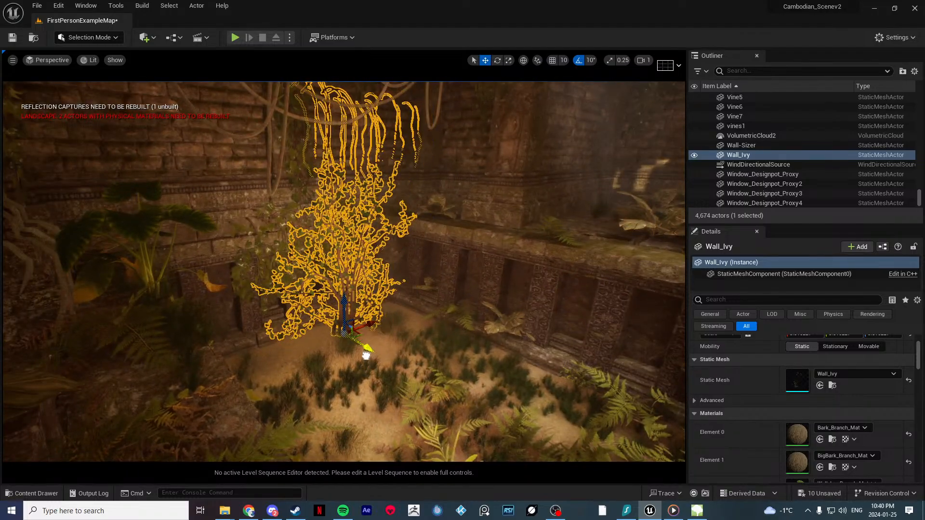
click(340, 347)
right_drag(341, 347, 340, 318)
key(w)
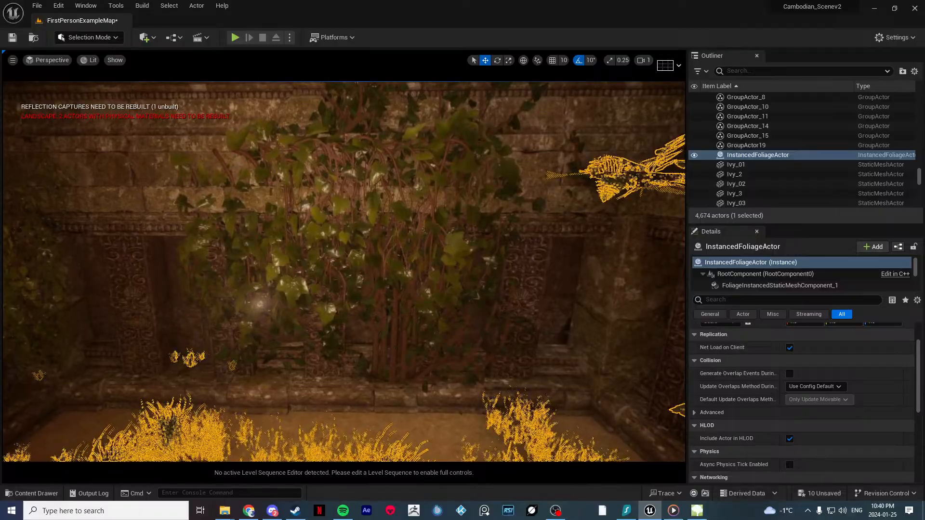
Step: Slide the Wall_Ivy along the carved wall into the corner of the courtyard
click(341, 318)
key(f)
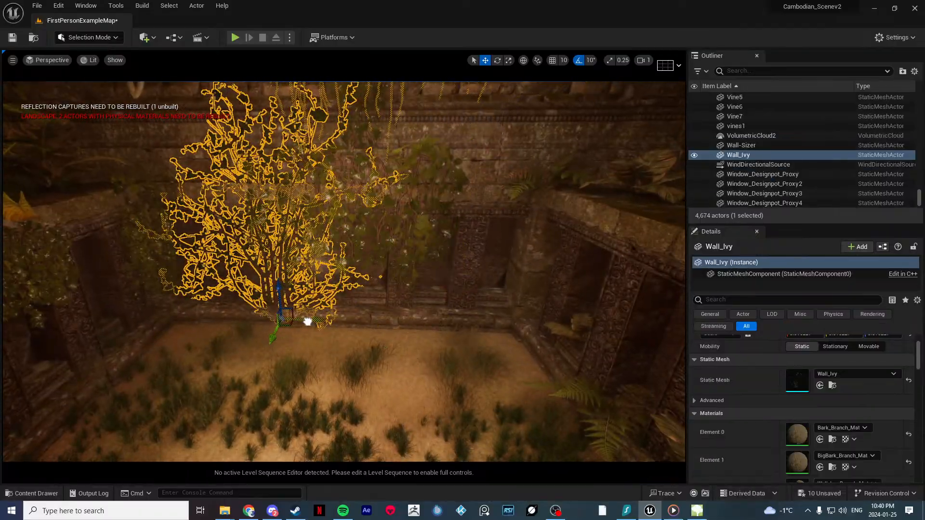
drag(265, 318, 246, 318)
click(273, 334)
key(w)
right_drag(273, 334, 212, 328)
key(s)
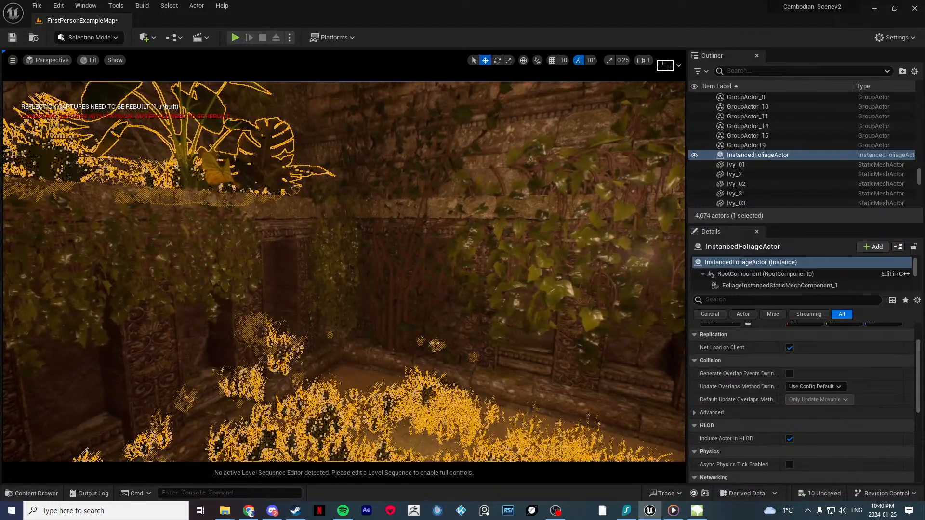
Step: Rescale the Wall_Ivy uniformly in the corner so its branches climb past the ledge onto the brick wall
click(393, 313)
key(w)
right_drag(394, 313, 399, 343)
key(r)
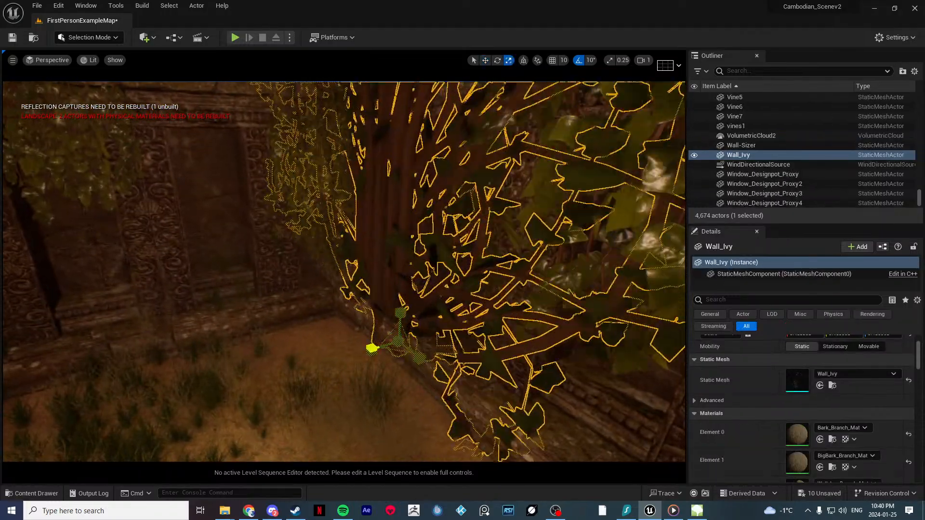
click(319, 376)
right_drag(319, 376, 319, 375)
key(w)
right_drag(351, 340, 351, 340)
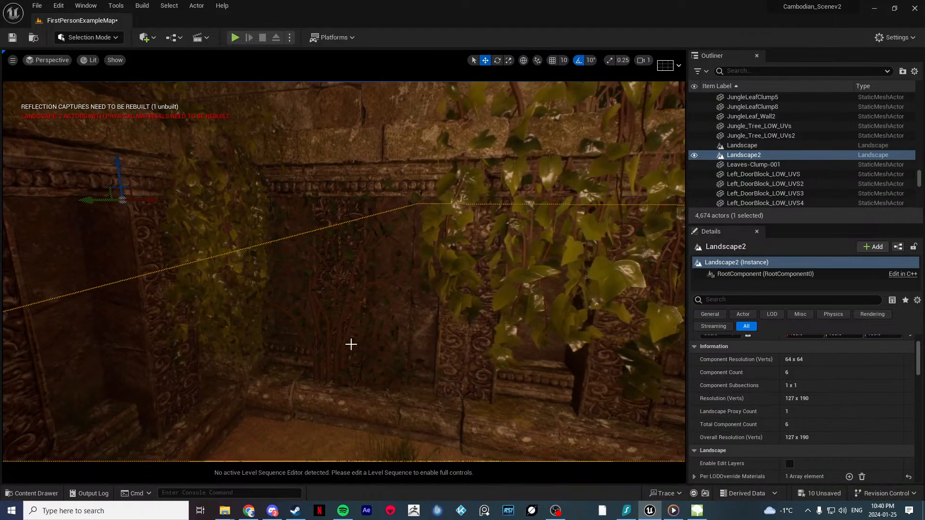
click(333, 398)
key(r)
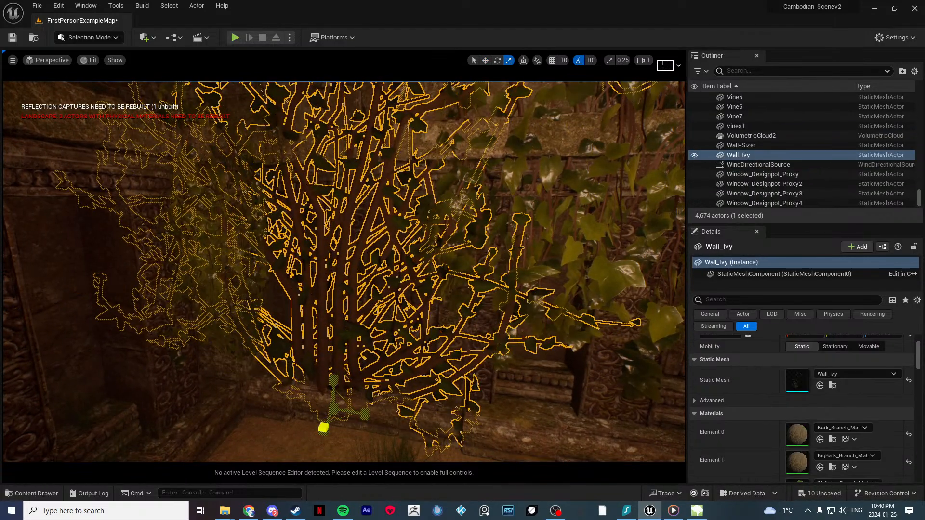
click(280, 433)
key(w)
right_drag(280, 432, 279, 433)
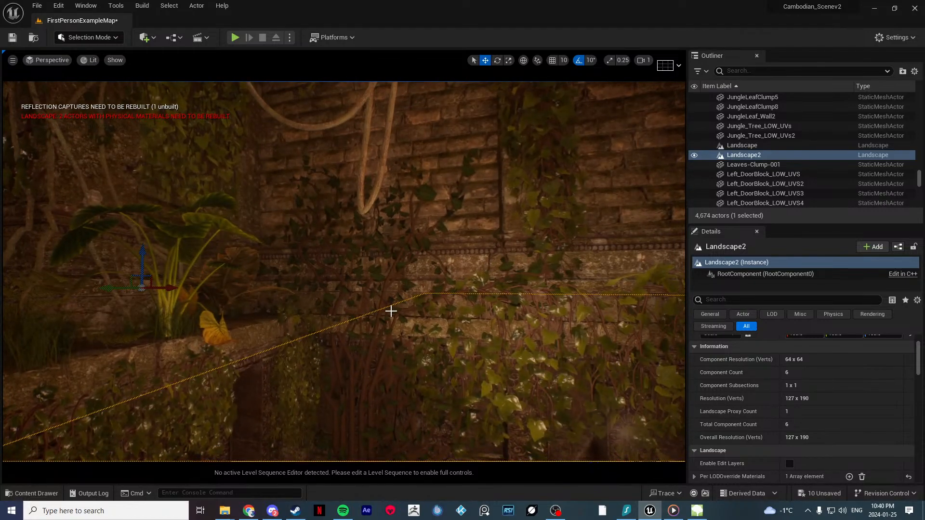
Step: Check the corner Wall_Ivy up close and from farther back, and delete it from the level
click(375, 275)
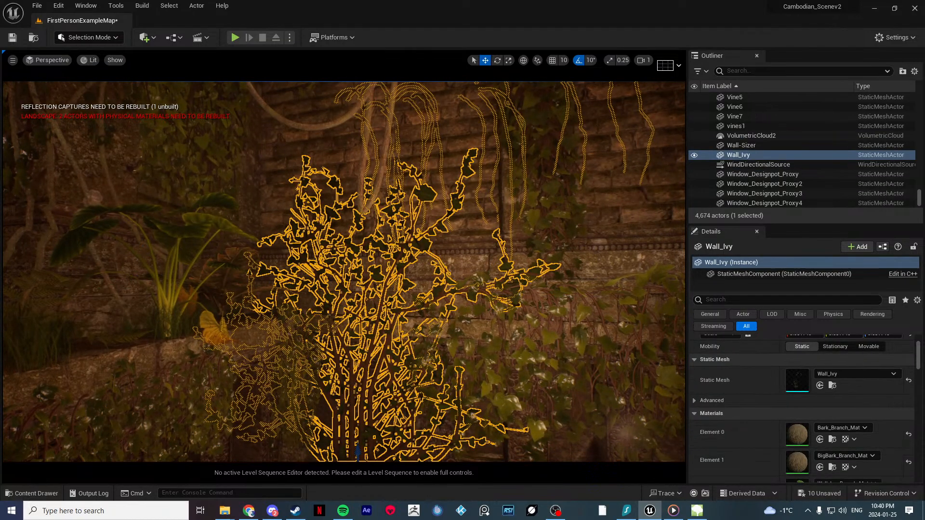
click(584, 278)
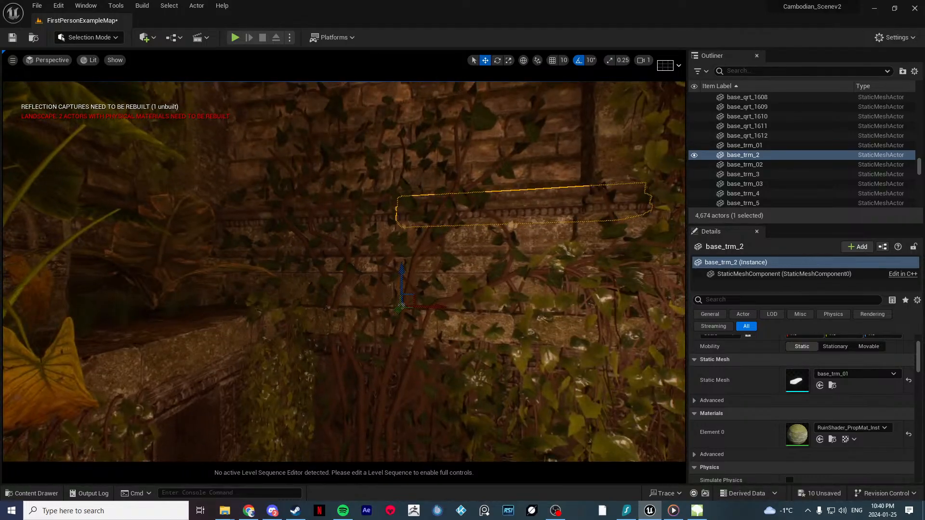
click(327, 307)
right_drag(328, 307, 328, 250)
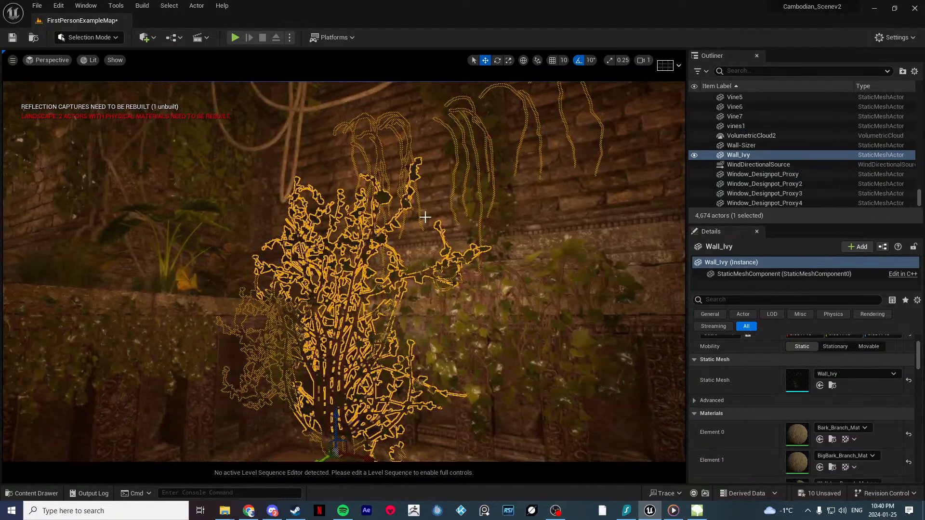
click(450, 242)
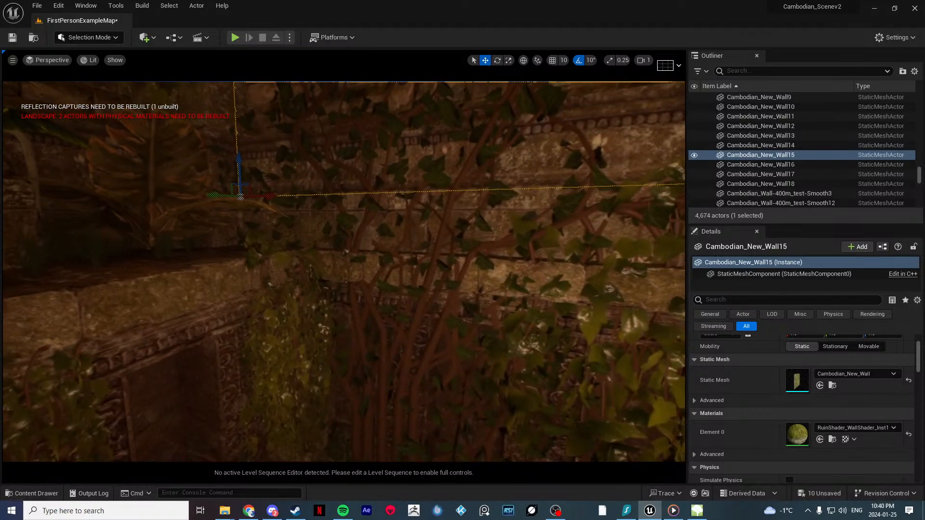
click(434, 258)
right_drag(434, 259, 434, 241)
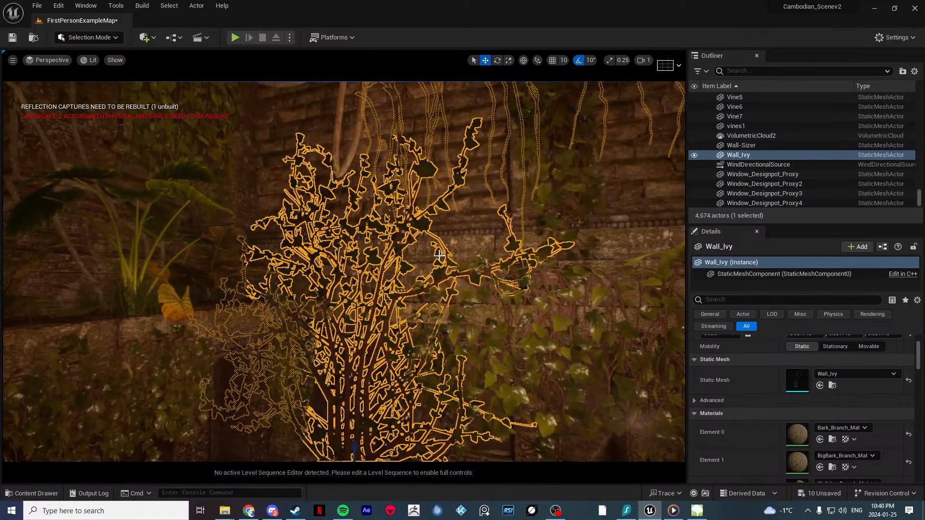
key(Delete)
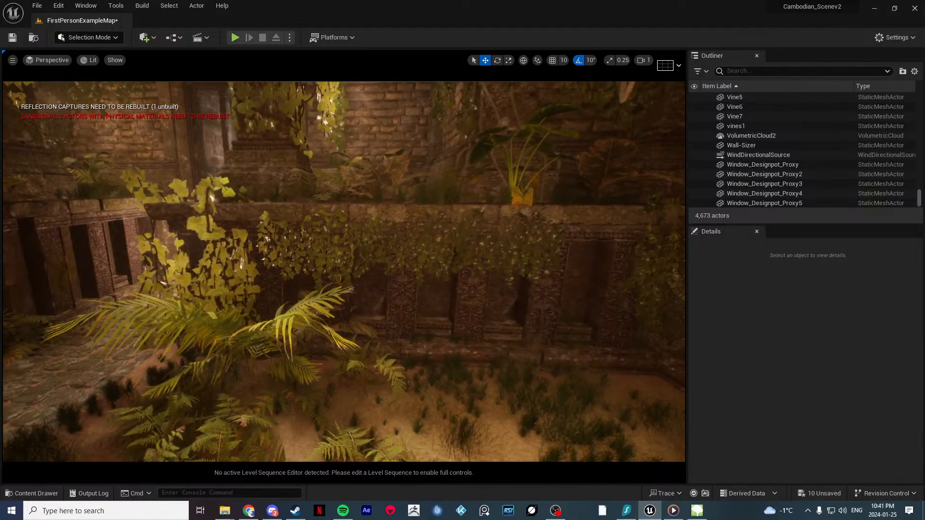
Step: Look over the existing hanging ivy, lower walls and wider temple scene, and switch to OBS to read the stream chat
click(429, 243)
right_drag(429, 244, 530, 192)
click(298, 236)
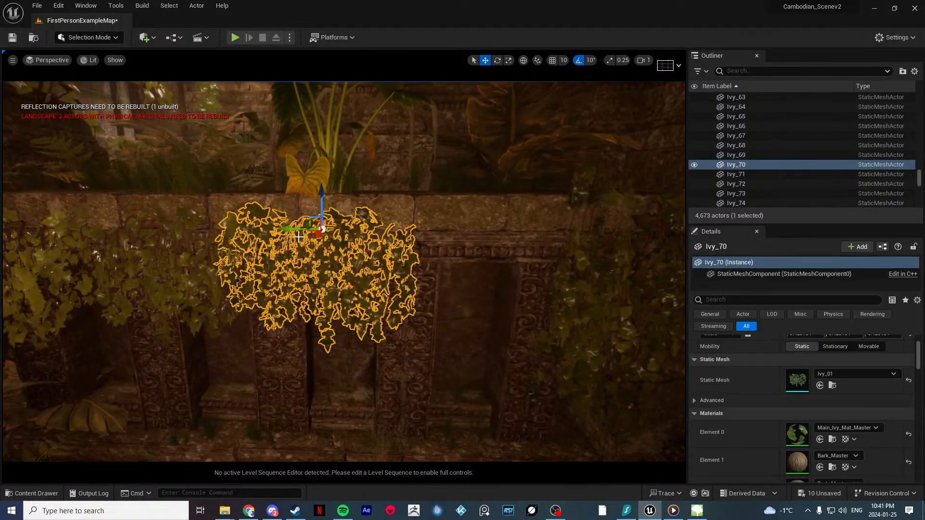
click(320, 334)
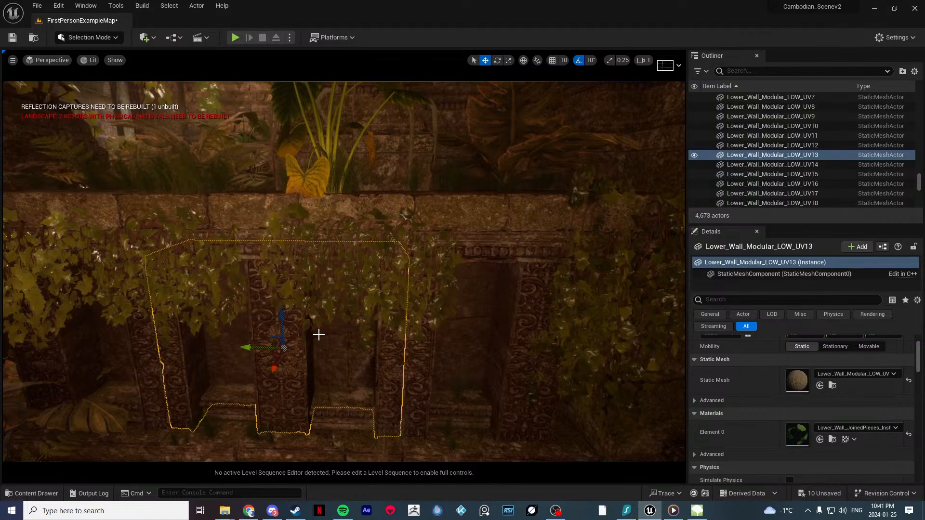
right_drag(320, 335, 270, 308)
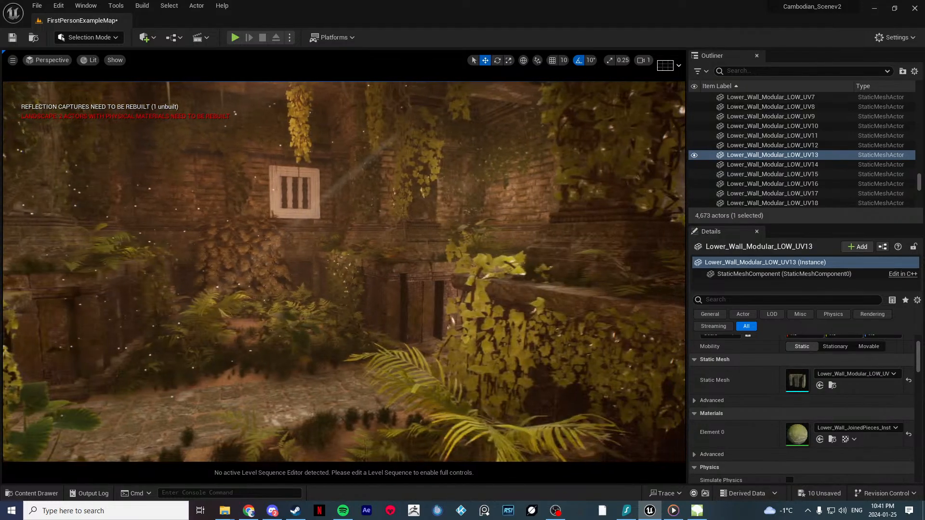
right_drag(270, 308, 300, 330)
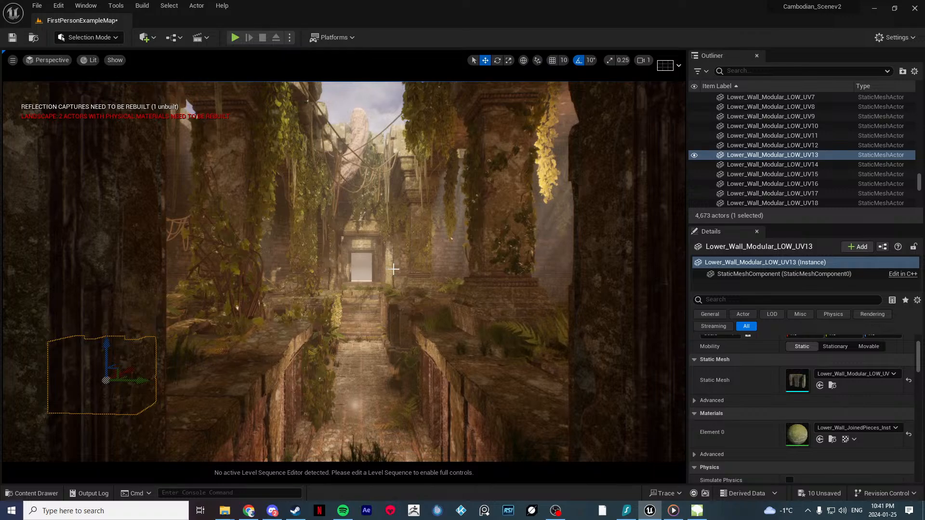
click(557, 515)
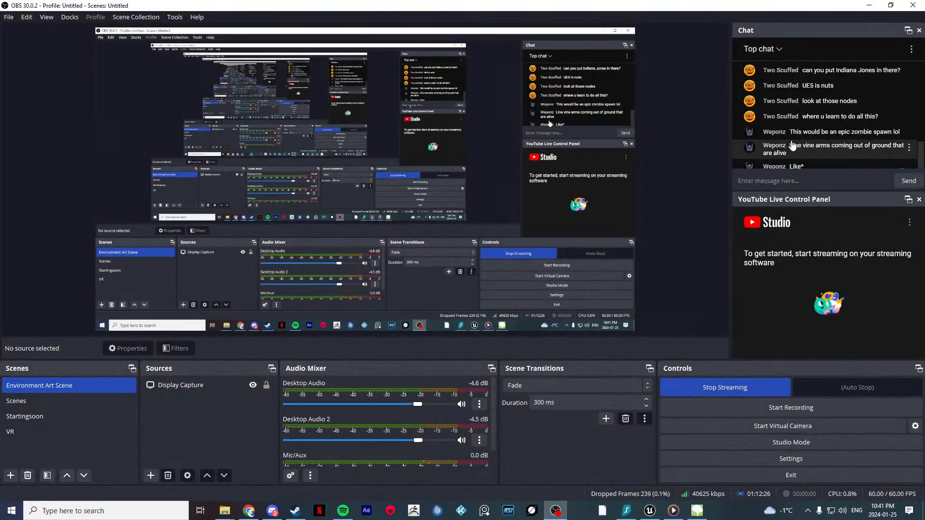
Step: Read the latest stream chat messages in OBS and glance at the temple courtyard in Unreal Engine
click(865, 176)
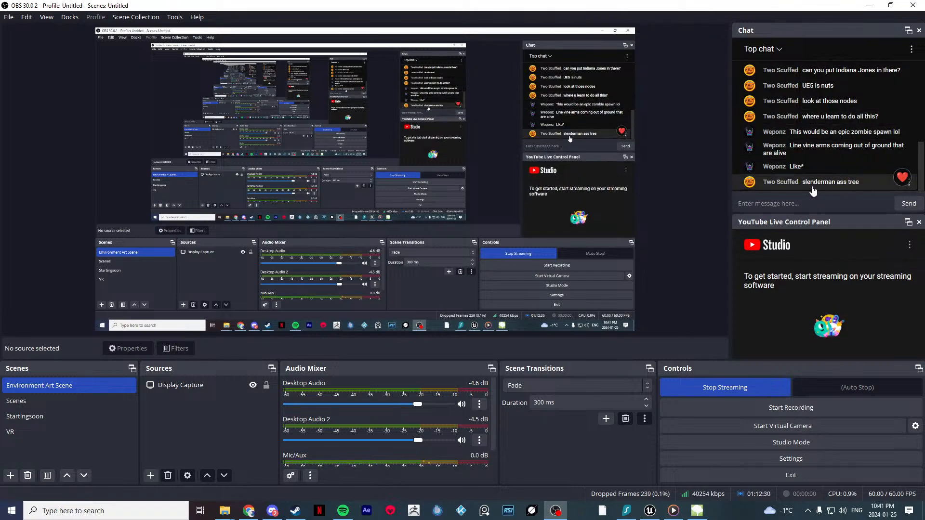
scroll(812, 188, up, 1)
scroll(812, 188, down, 1)
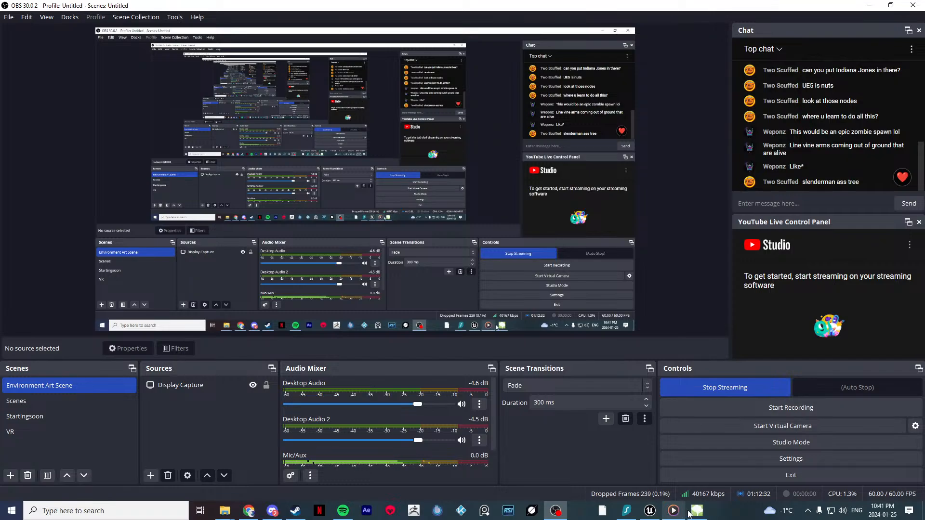
click(650, 511)
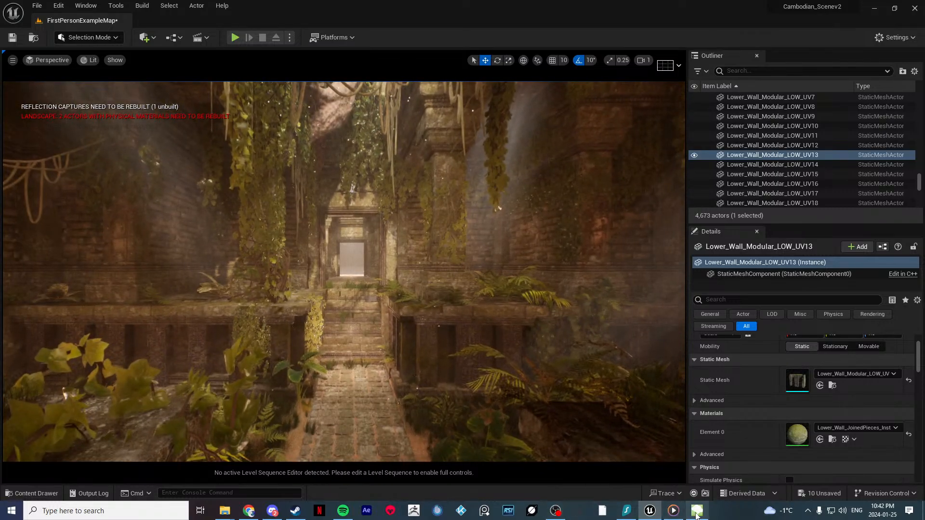
click(556, 516)
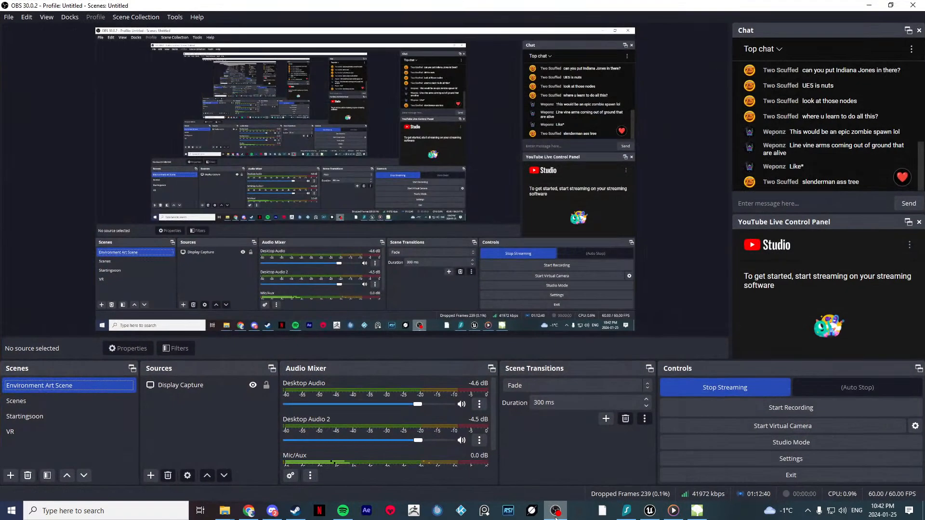
click(556, 515)
Step: Switch to SpeedTree, inspect the wall ivy's branches up close, and select its leaf meshes to locate their generator in the graph
click(697, 510)
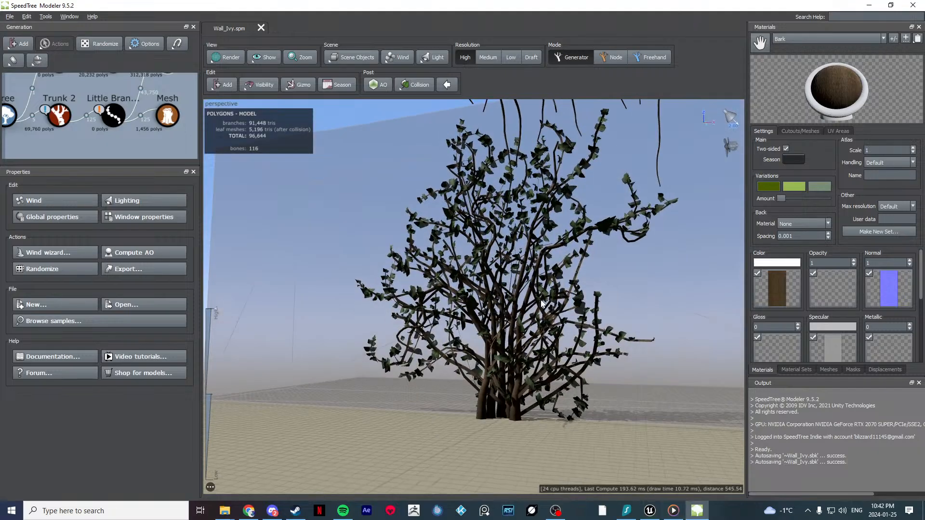
drag(541, 301, 510, 298)
scroll(508, 316, up, 5)
scroll(508, 337, down, 5)
scroll(509, 280, up, 7)
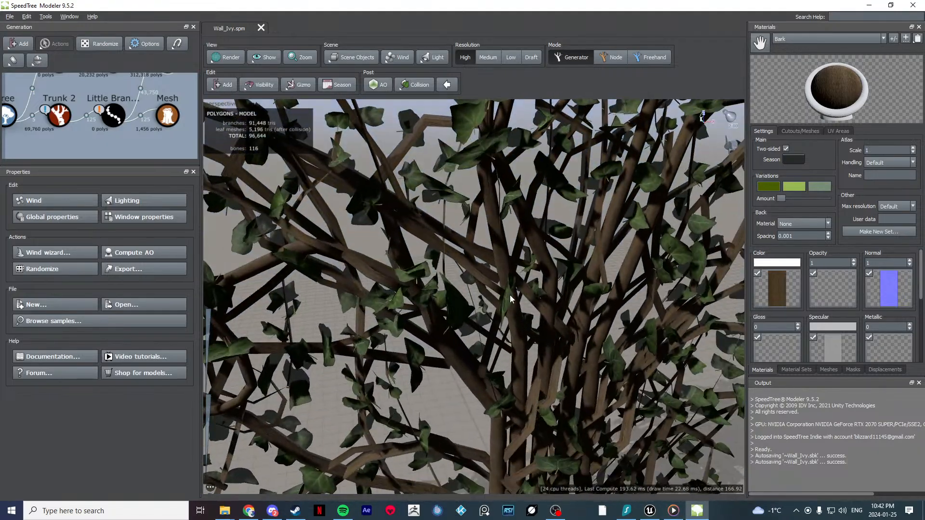
click(510, 299)
scroll(510, 298, down, 3)
click(469, 200)
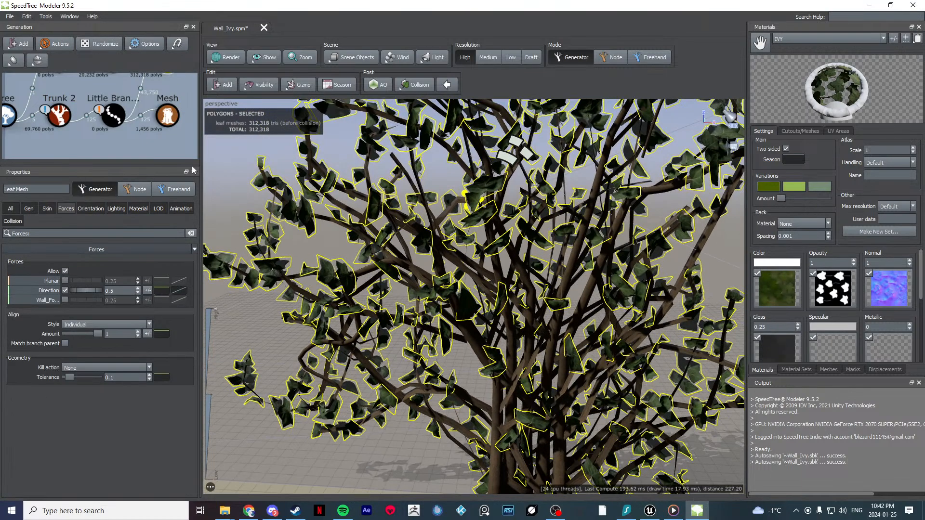
scroll(153, 106, down, 5)
scroll(111, 103, up, 7)
middle_drag(192, 127, 165, 126)
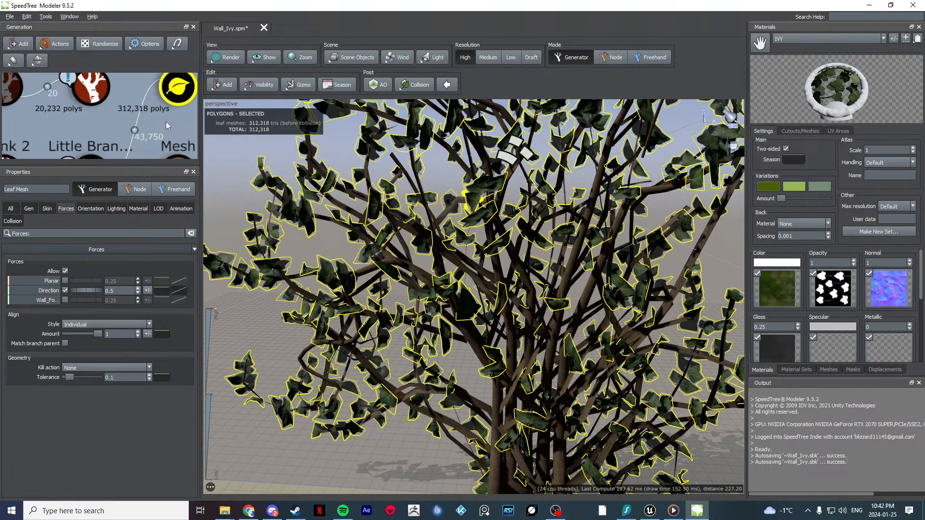
scroll(474, 297, down, 5)
Step: Deselect the leaf meshes, examine the whole ivy up close and from several angles, and switch to OBS to check the chat
mouse_move(473, 337)
mouse_down()
mouse_move(357, 413)
mouse_move(486, 325)
mouse_up()
click(357, 412)
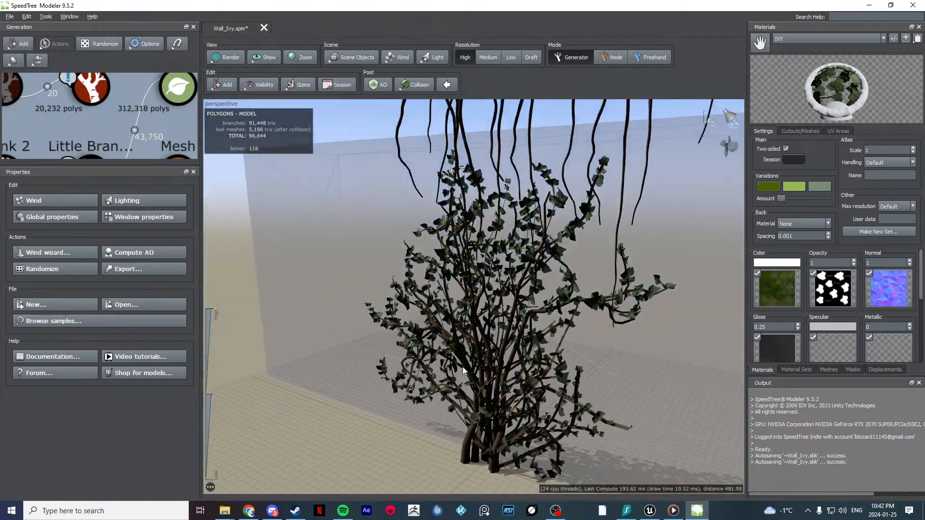
drag(463, 371, 463, 349)
scroll(530, 318, up, 5)
scroll(530, 318, down, 4)
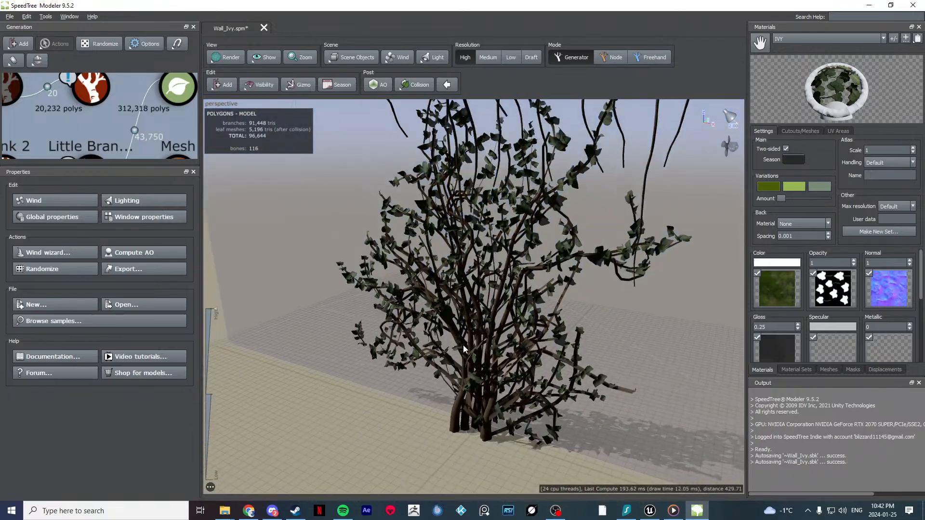
scroll(529, 343, up, 8)
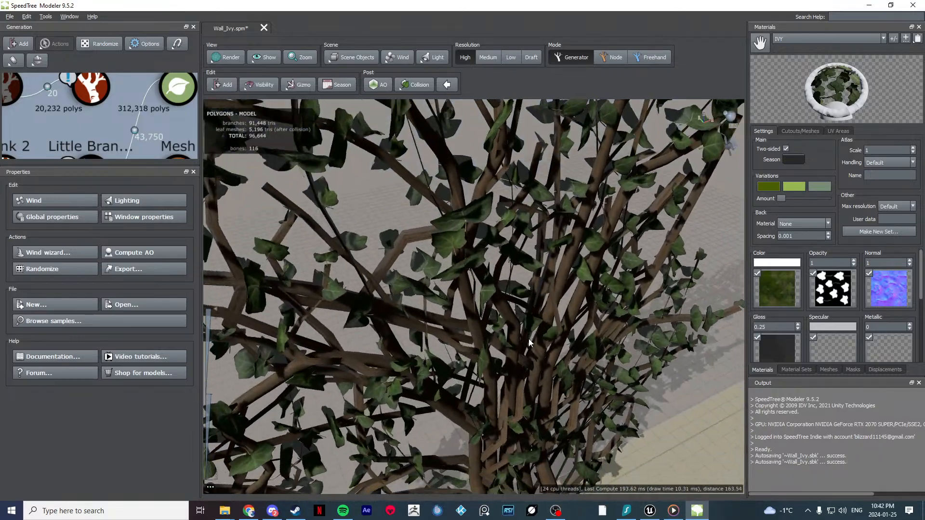
scroll(529, 343, down, 3)
drag(529, 343, 378, 182)
scroll(503, 332, down, 6)
scroll(521, 329, up, 5)
scroll(544, 357, down, 3)
scroll(548, 406, down, 3)
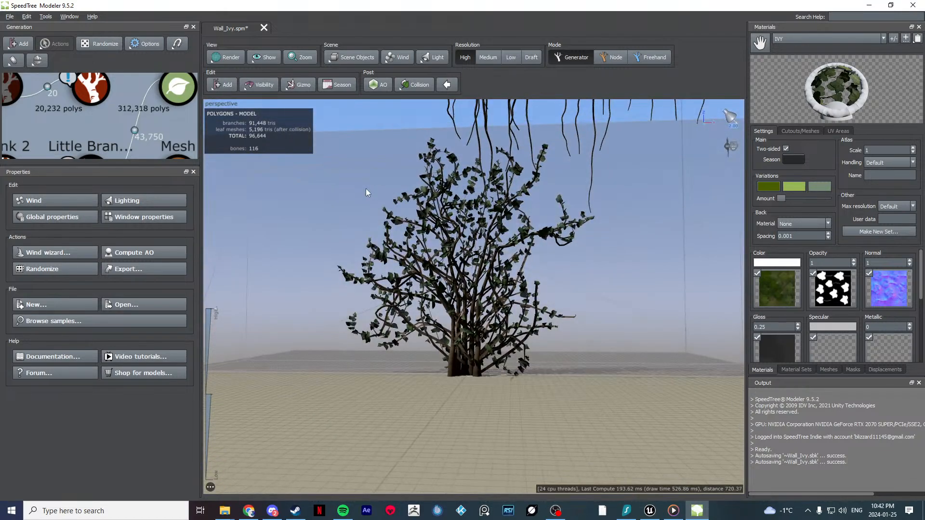
click(556, 510)
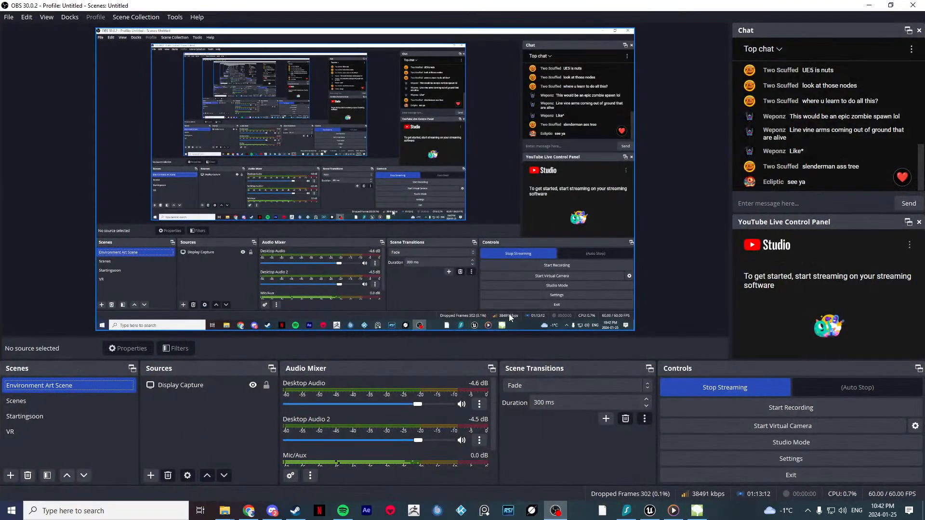